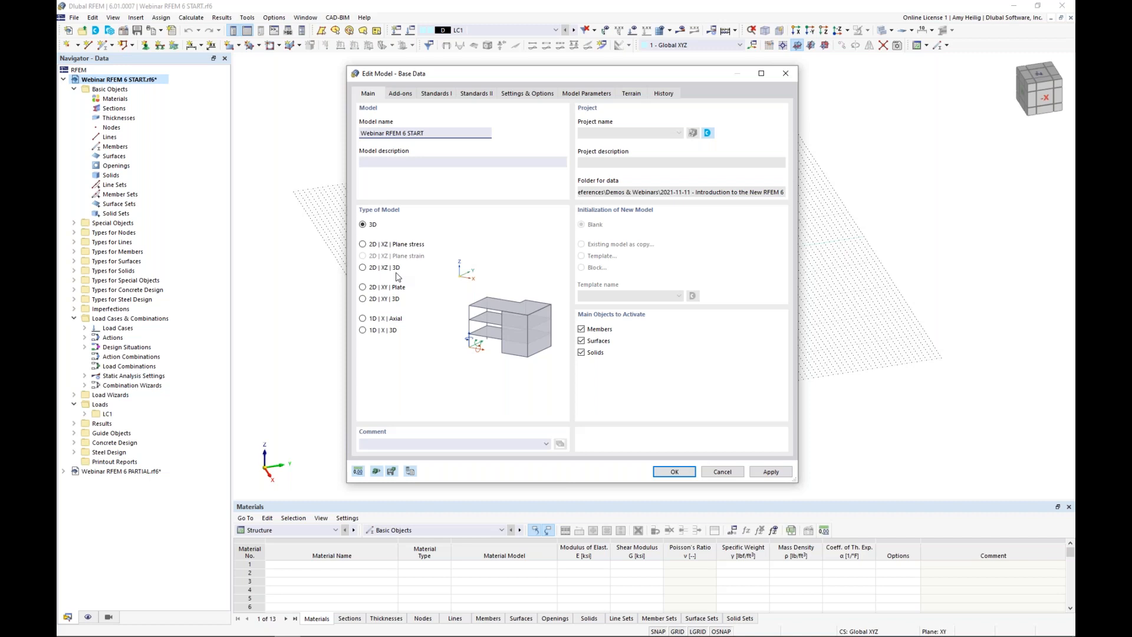
Step: Review the model's add-ons and the available standard groups for concrete and steel design in the base data
left_click(406, 96)
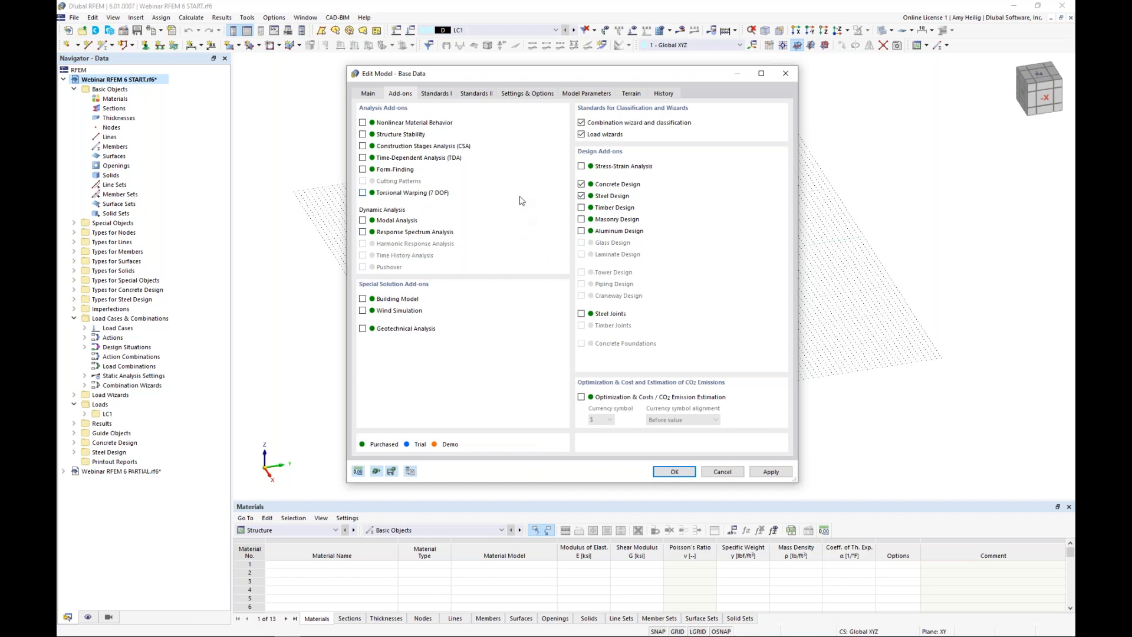
left_click(436, 94)
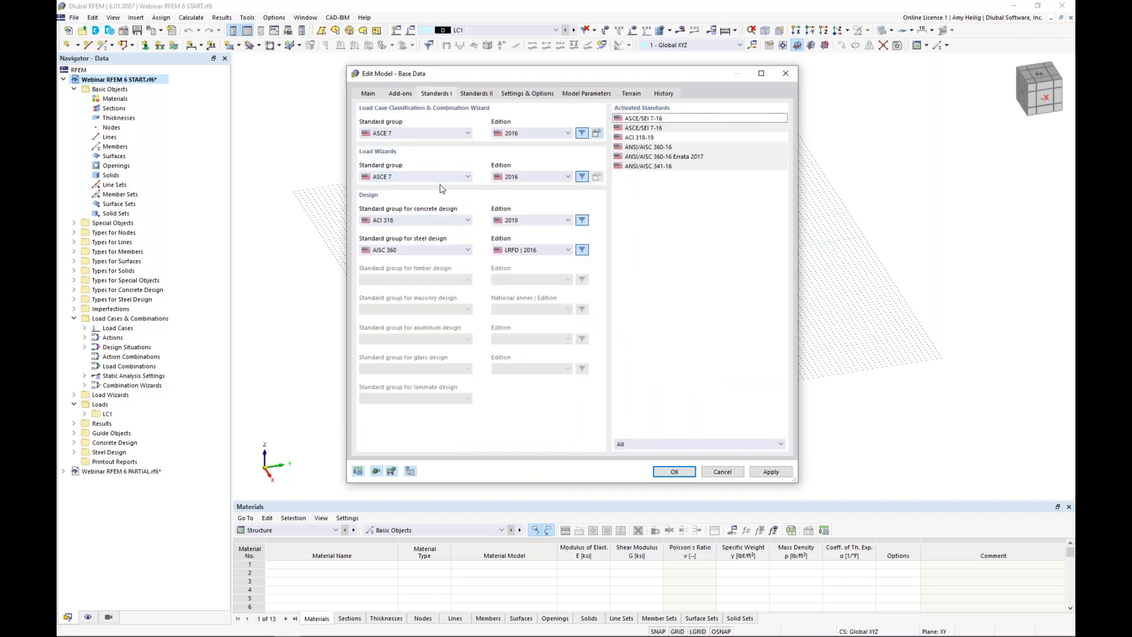
left_click(435, 226)
left_click(435, 224)
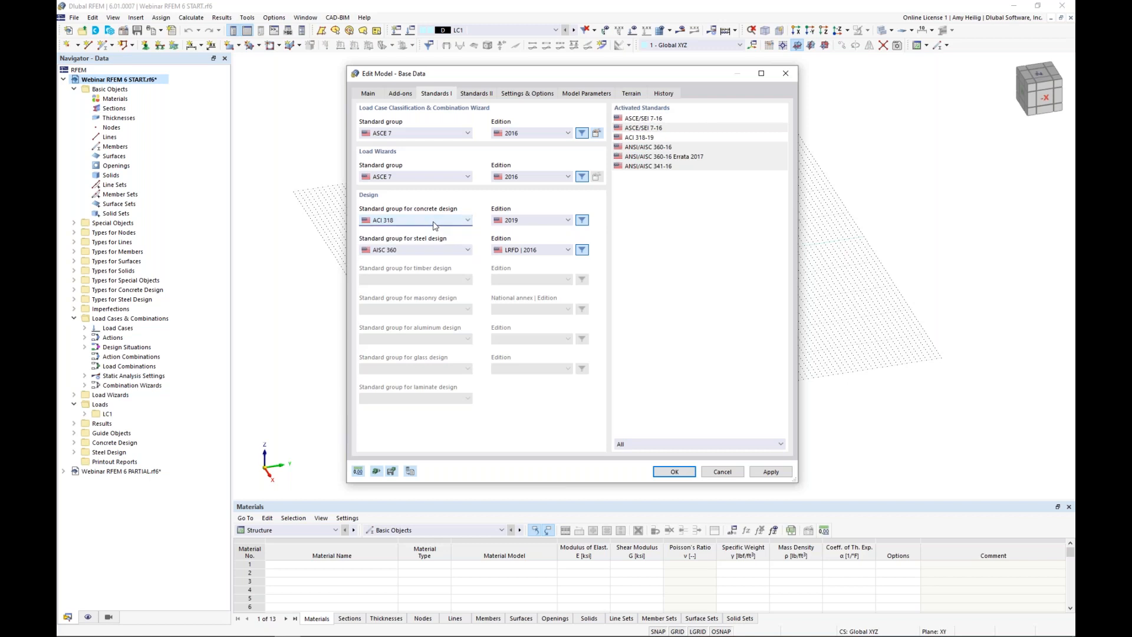
left_click(440, 252)
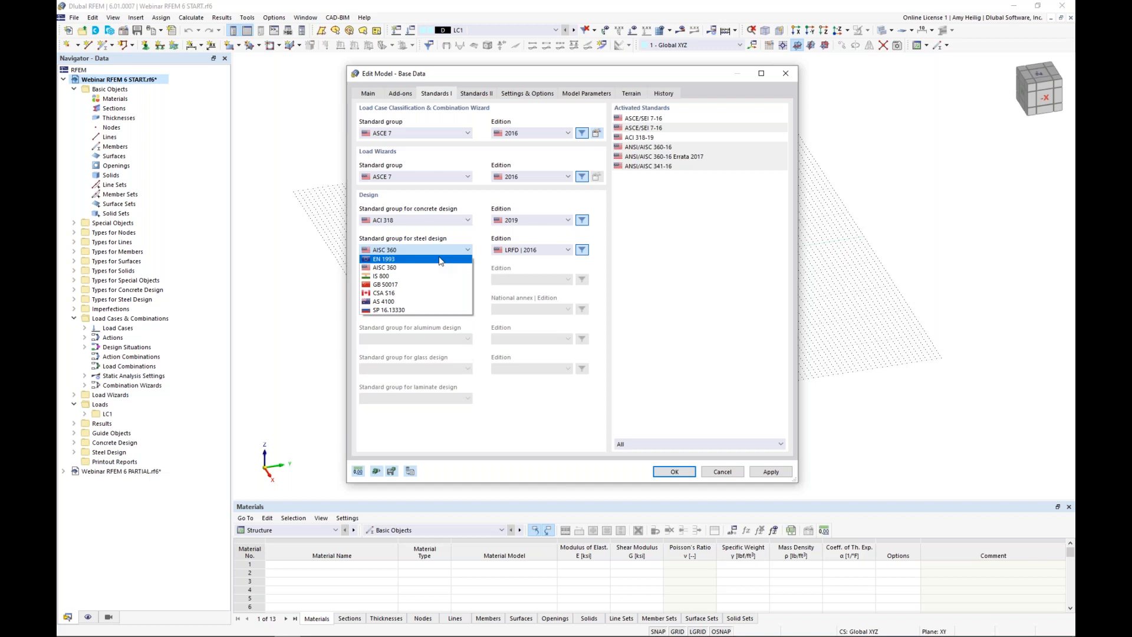
left_click(485, 271)
left_click(451, 226)
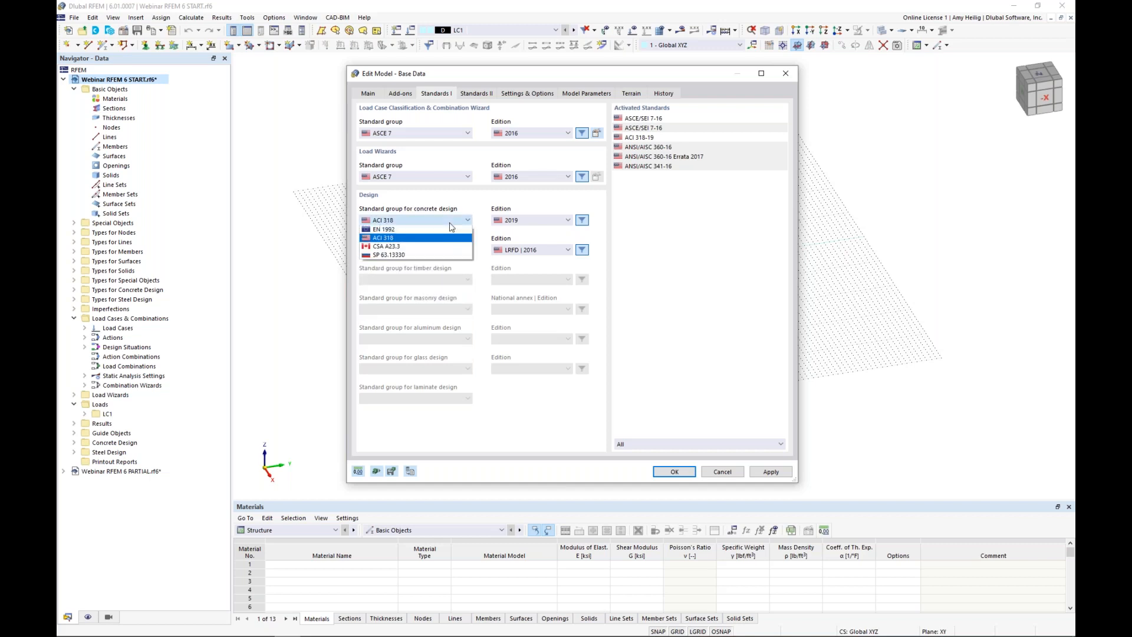
left_click(478, 203)
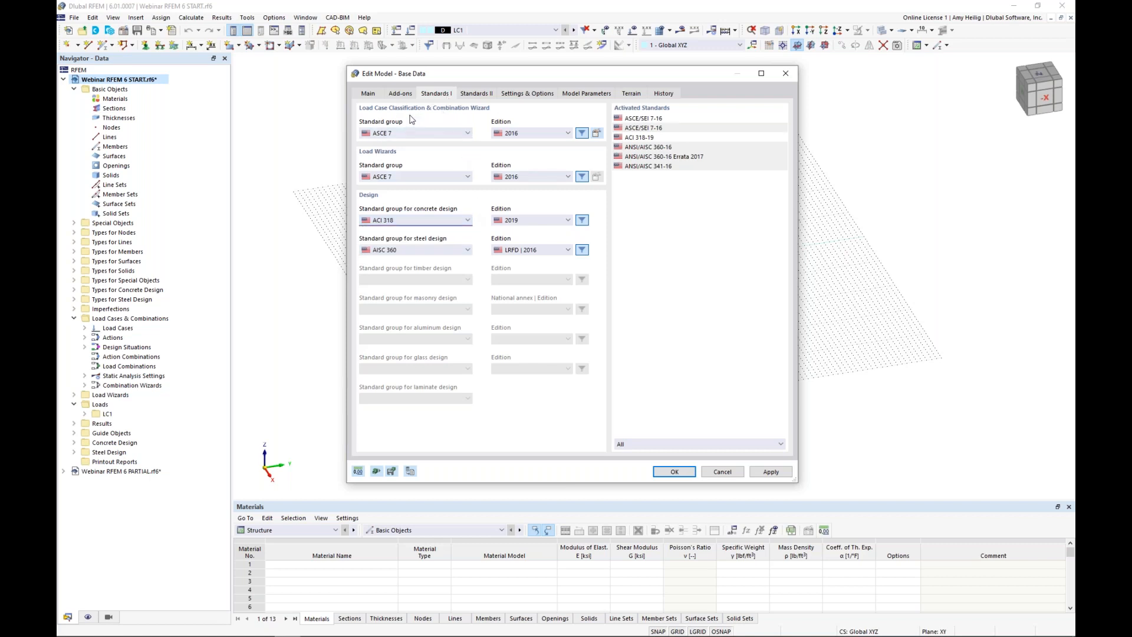
Step: Check the load combination standard groups and the global and local axis settings, and accept the base data
left_click(420, 134)
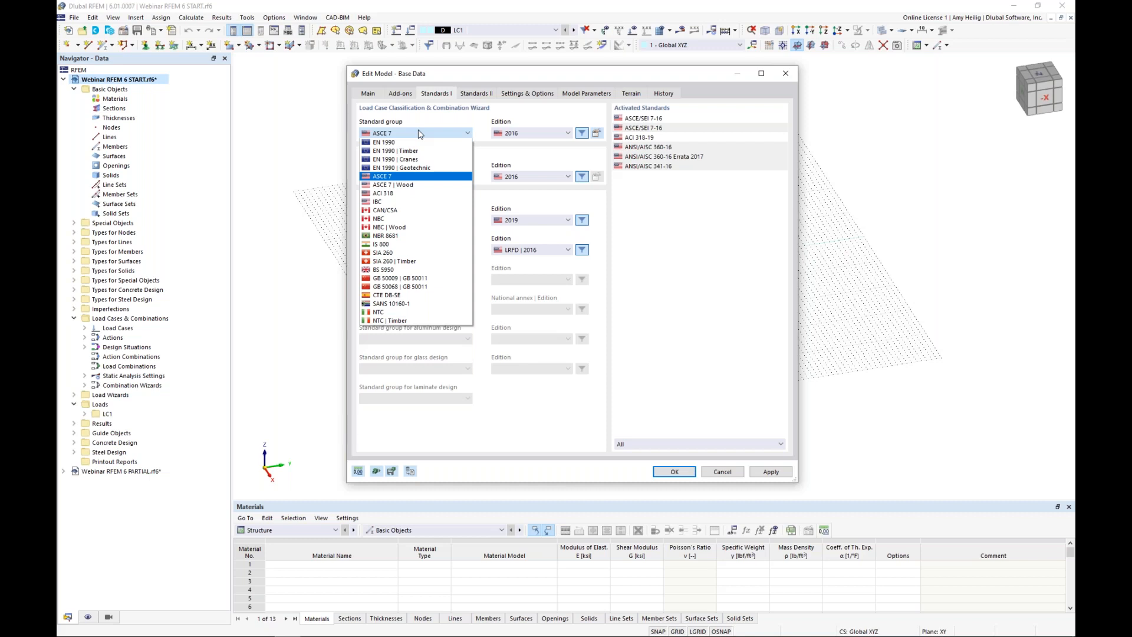
left_click(463, 117)
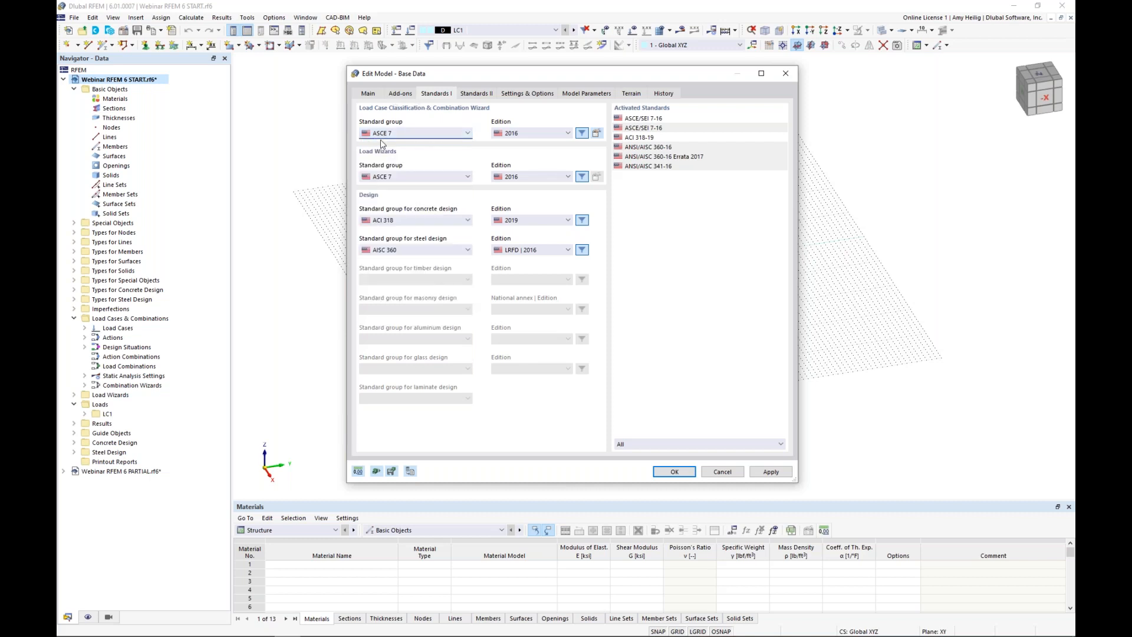
left_click(522, 96)
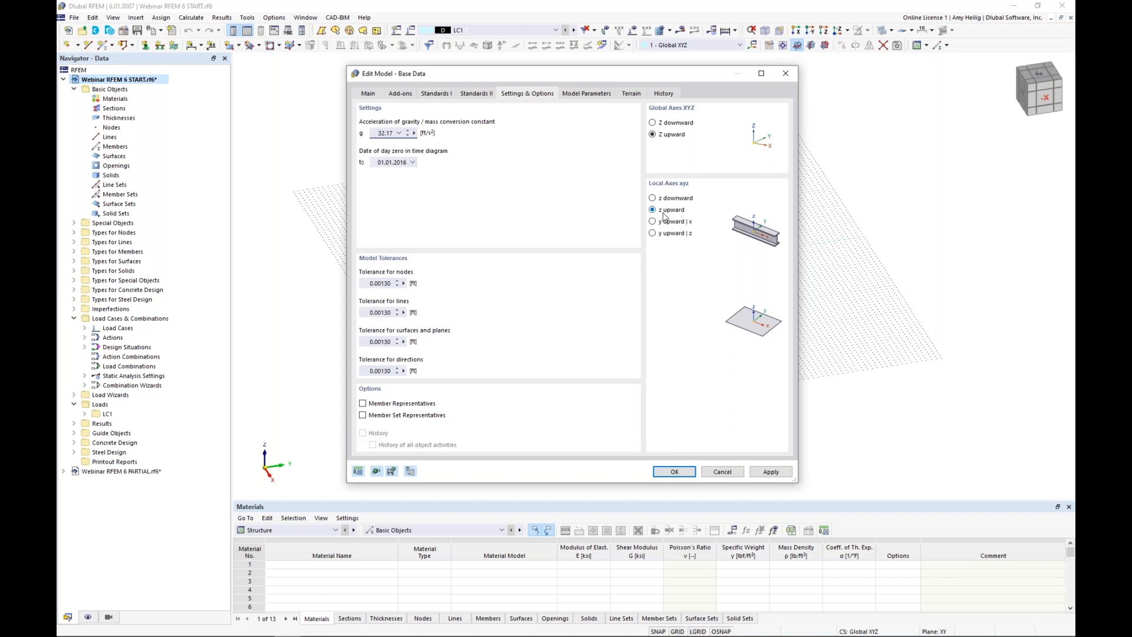
left_click(673, 470)
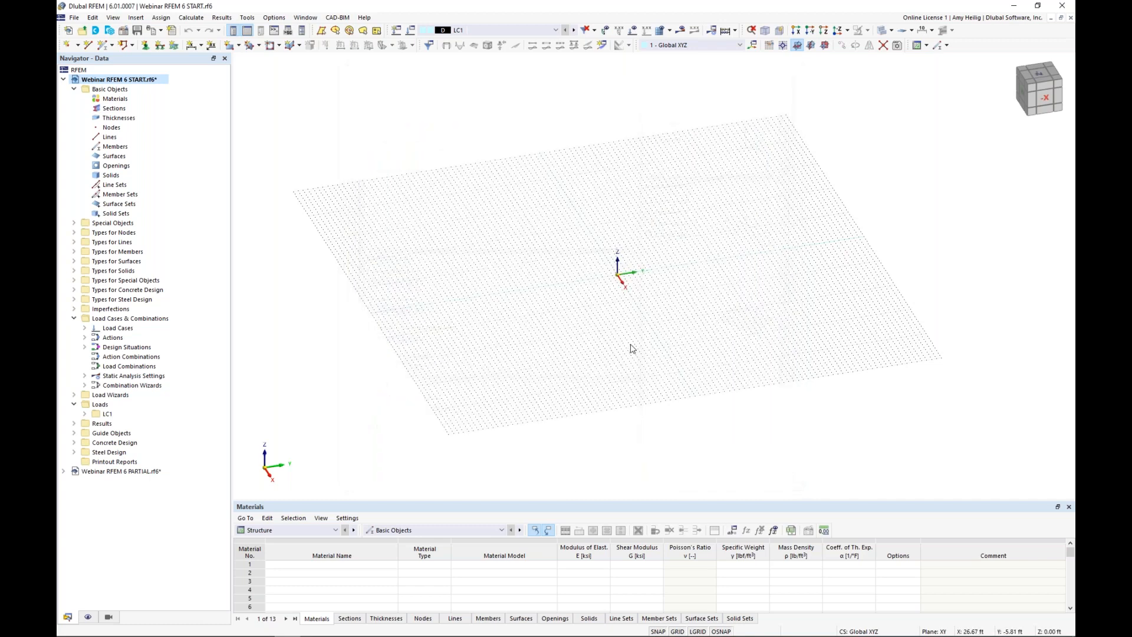
middle_click_drag(629, 299, 737, 227, "ctrl")
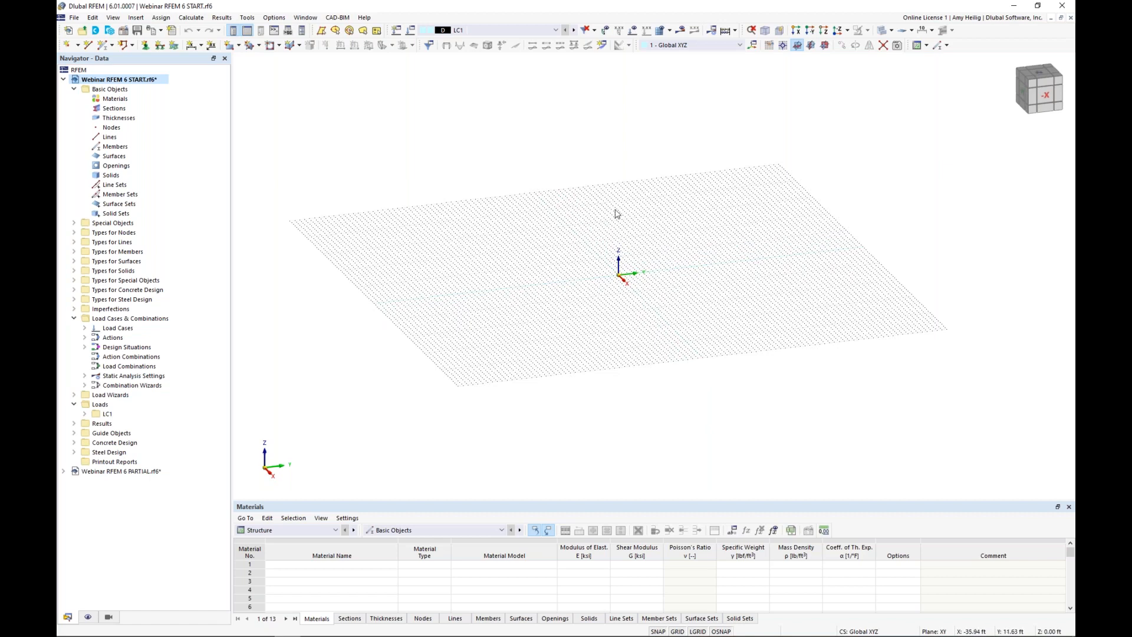
left_click(548, 529)
scroll(589, 291, "up", 1)
scroll(646, 303, "up", 1)
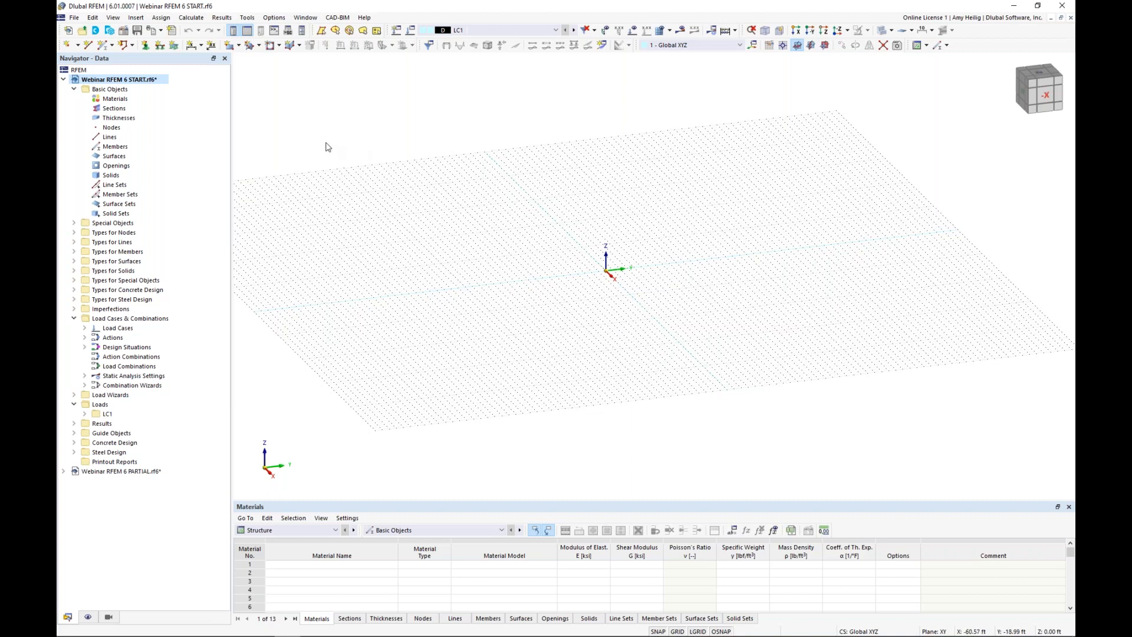
Step: Examine the background display properties and the dark and white background presets, and leave without applying changes
left_click(276, 19)
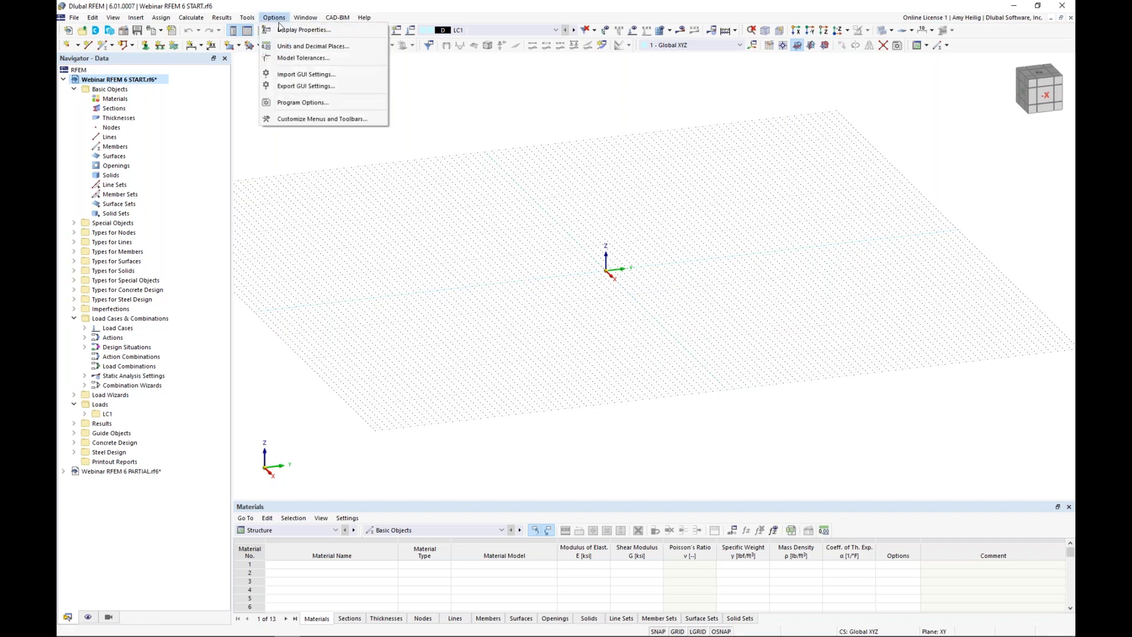
left_click(284, 30)
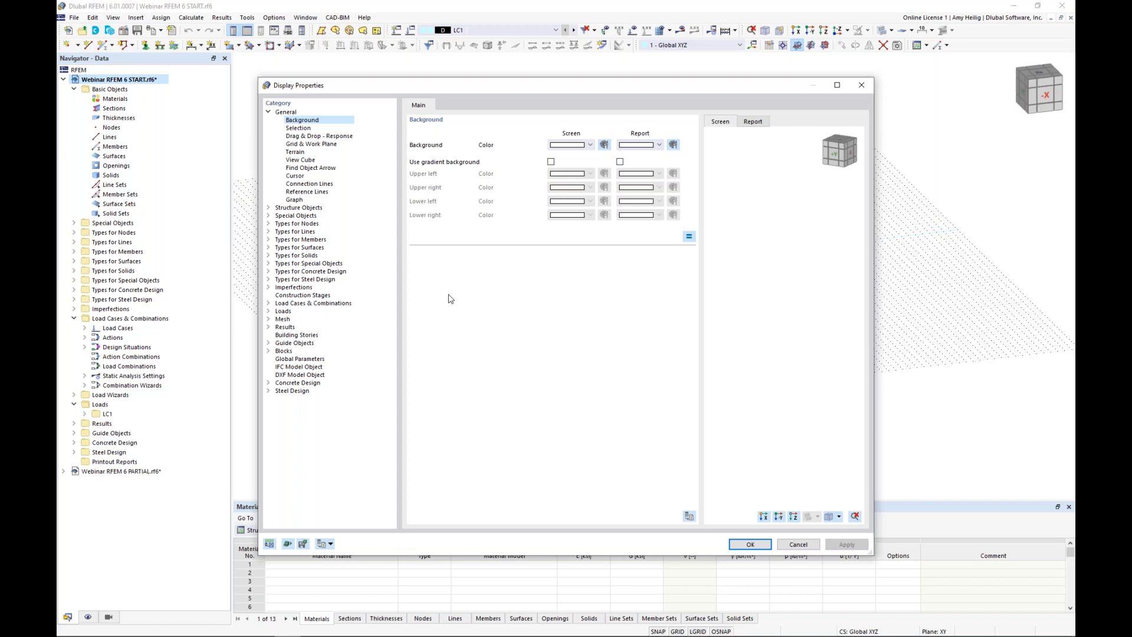
left_click(330, 544)
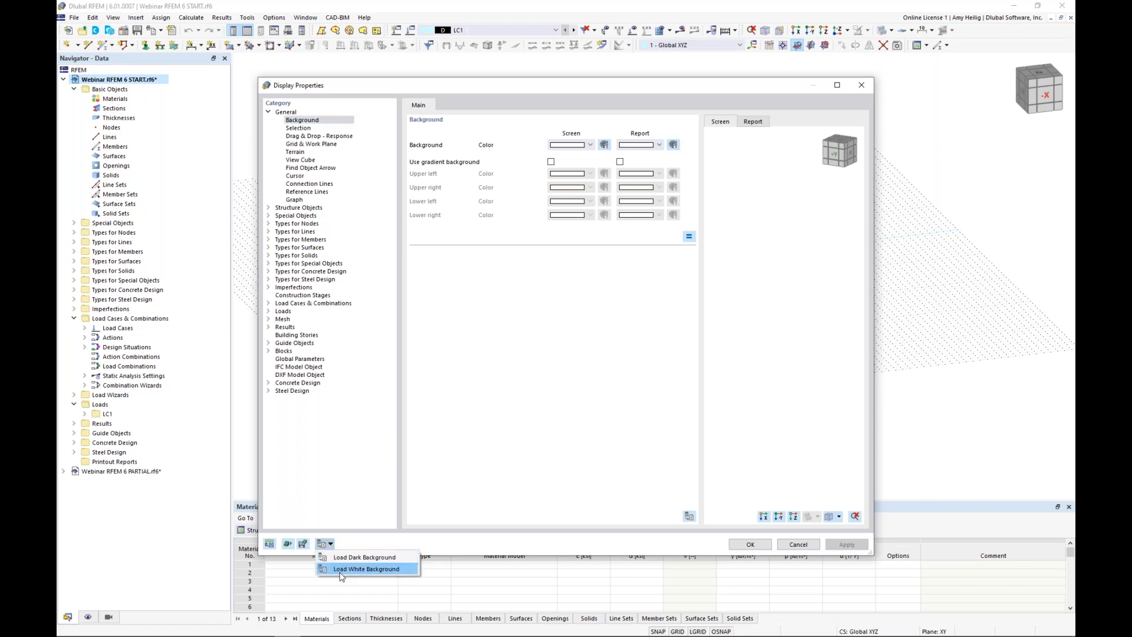
left_click(403, 569)
left_click(797, 544)
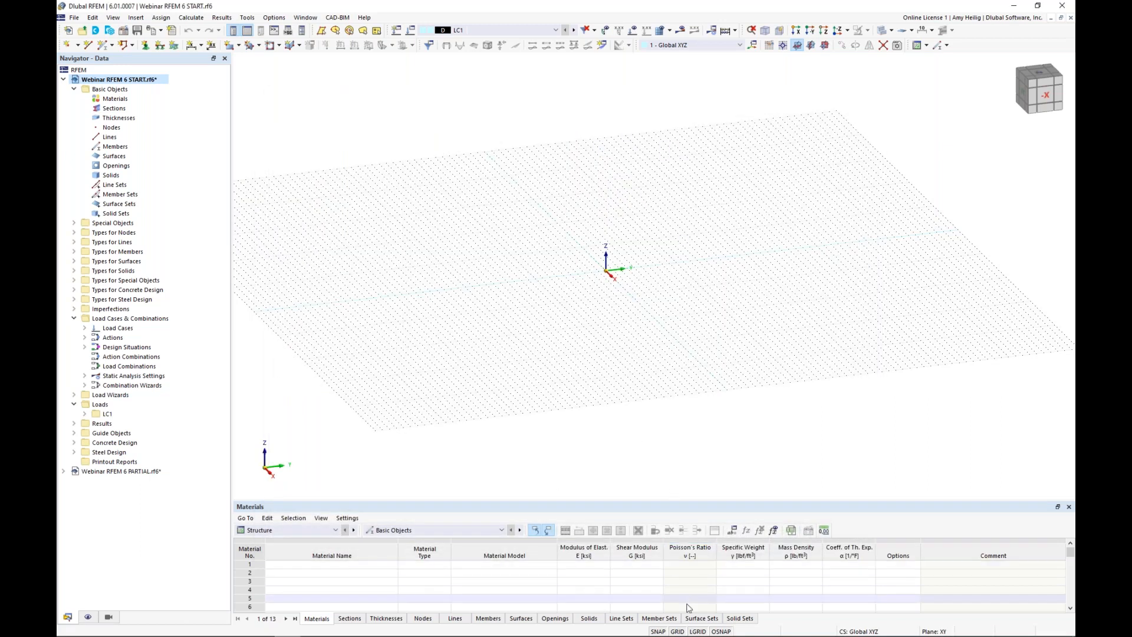
Step: Review the work plane's grid and snap settings and the object snap options without changing them
right_click(680, 629)
left_click(689, 623)
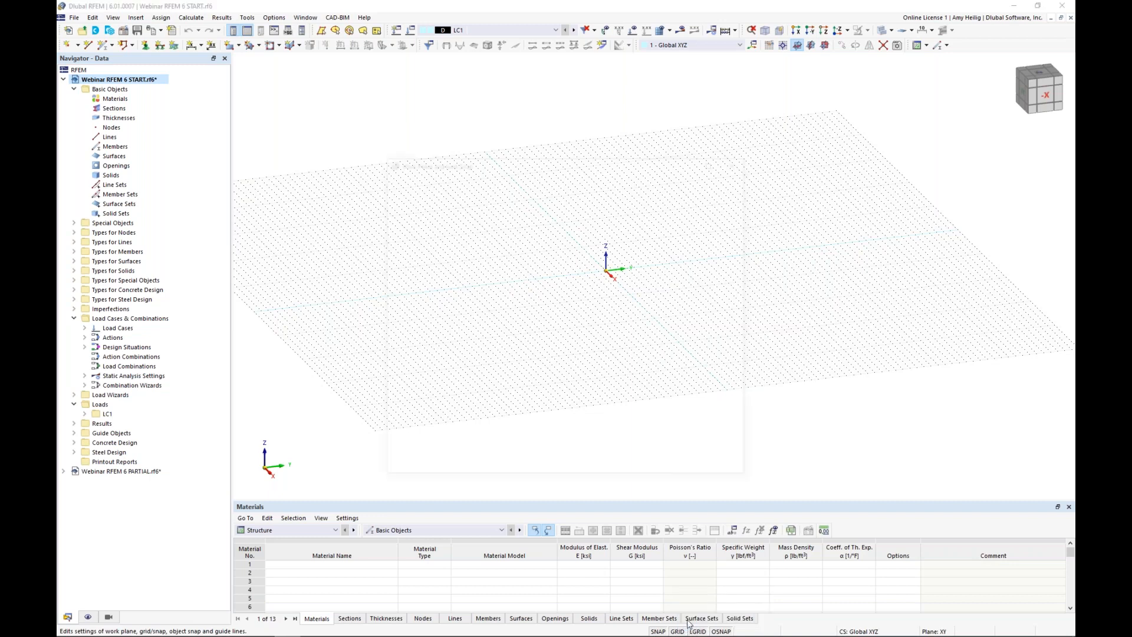
left_click(545, 393)
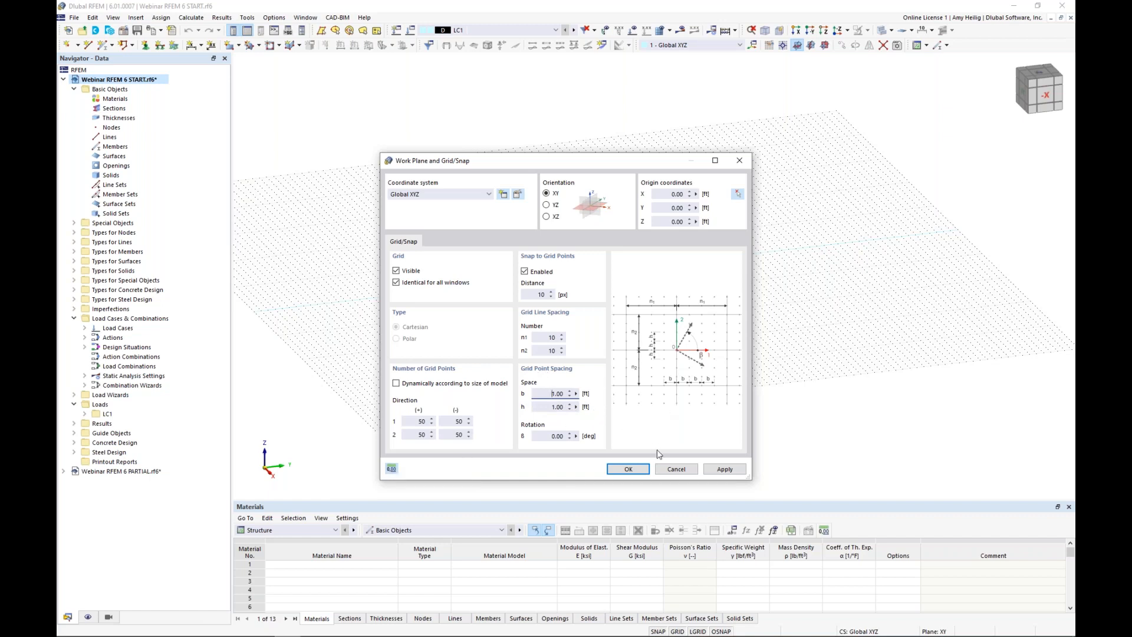
left_click(672, 469)
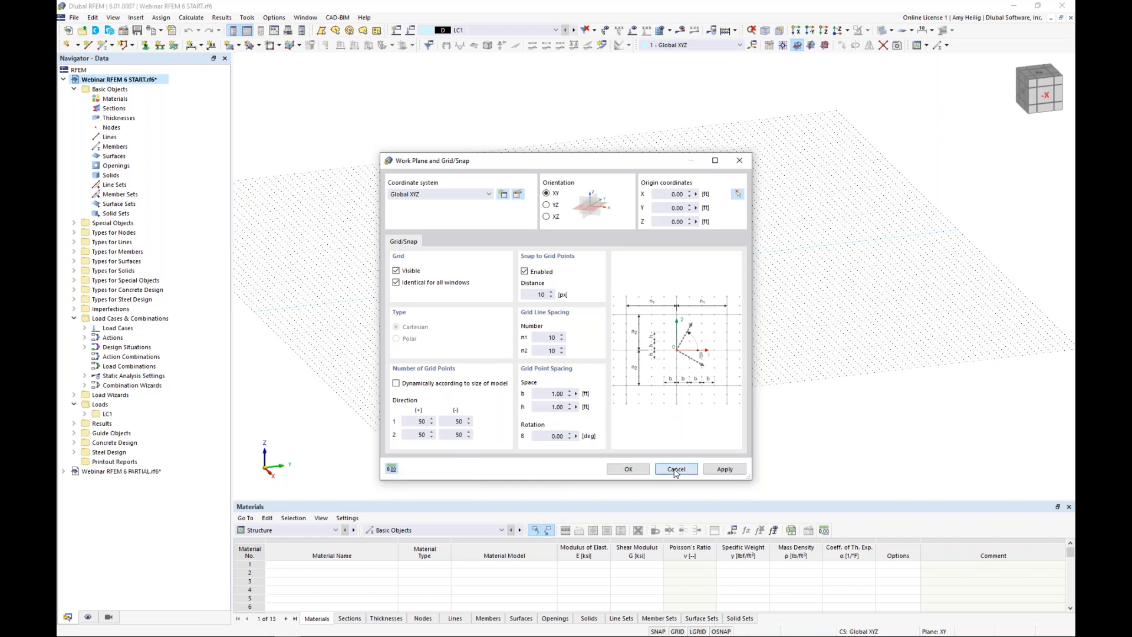
right_click(721, 632)
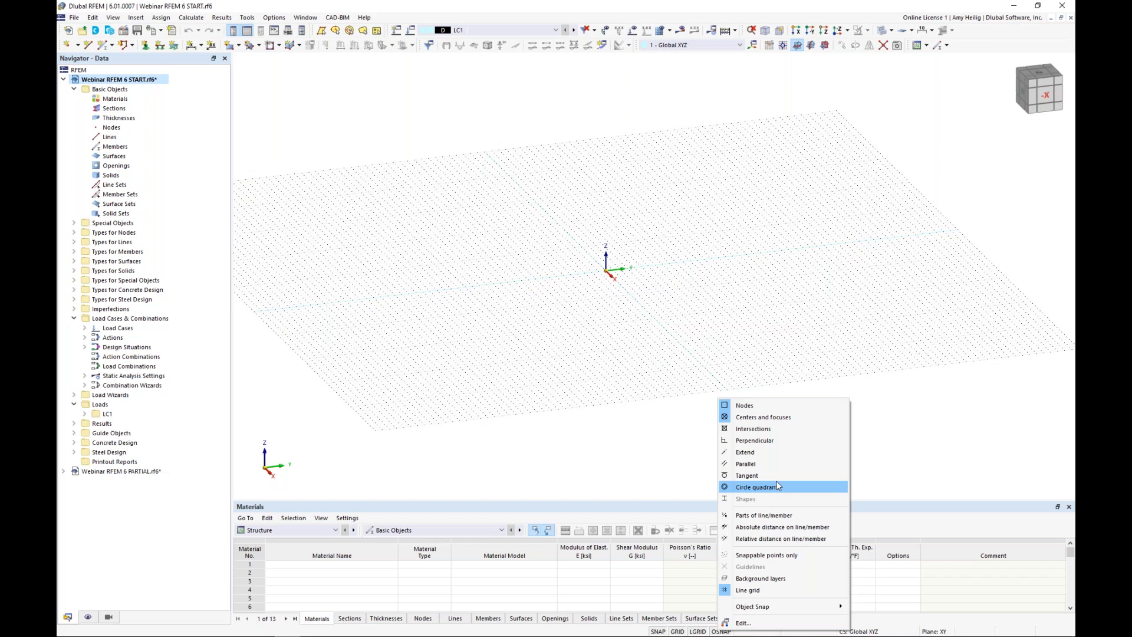
left_click(699, 449)
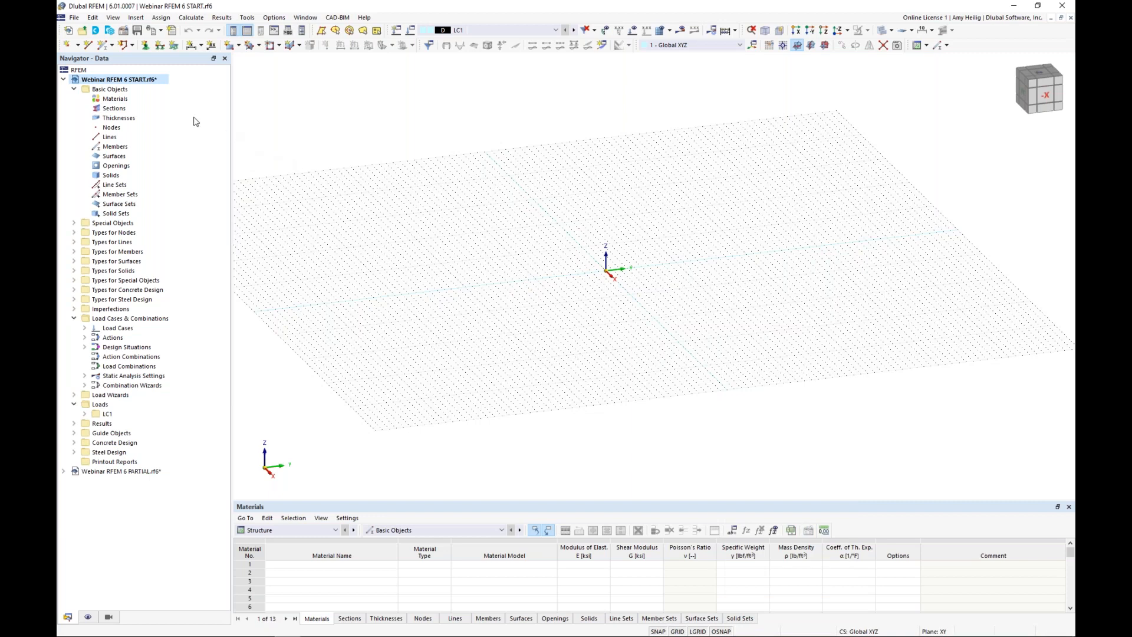
Step: Create a node at the global origin with coordinates X 0, Y 0, Z 0 ft
double_click(67, 46)
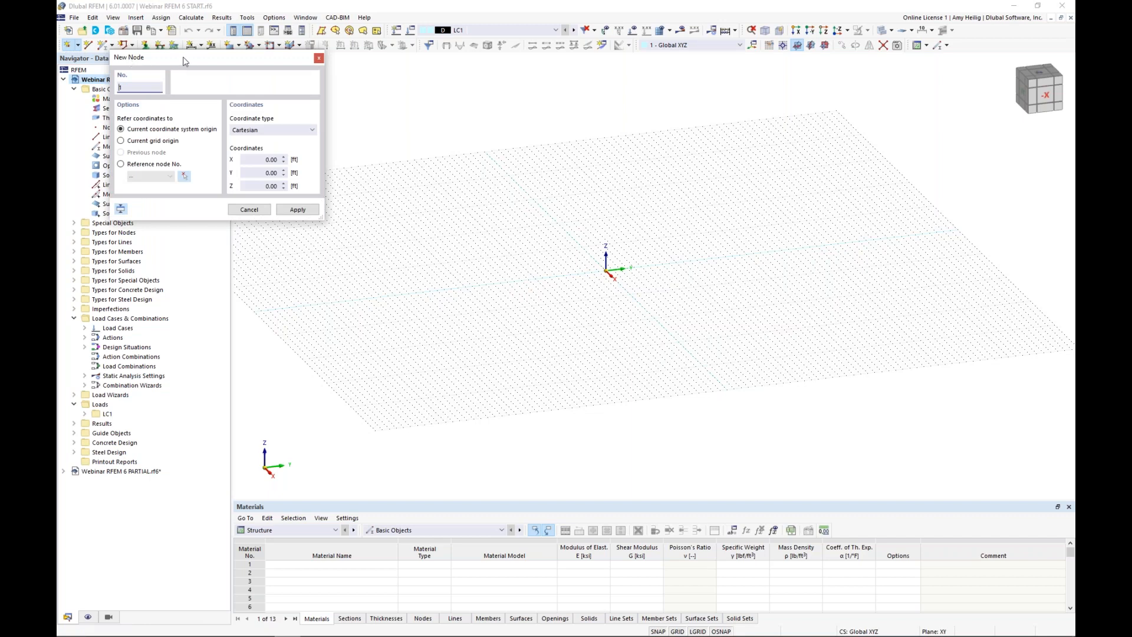
left_click_drag(184, 61, 334, 147)
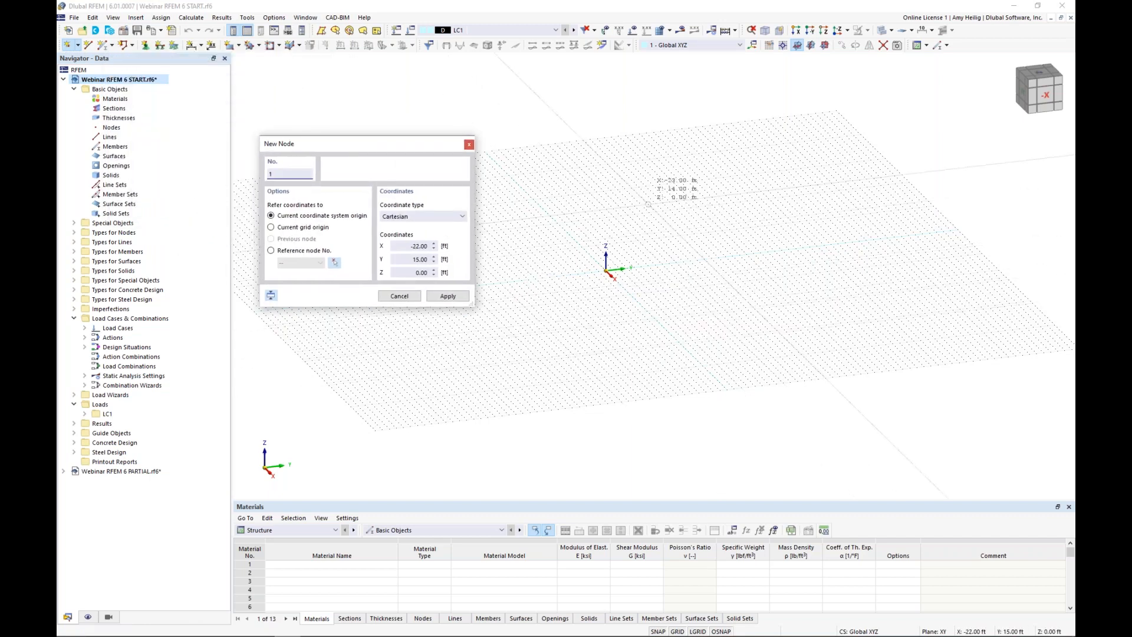
double_click(421, 246)
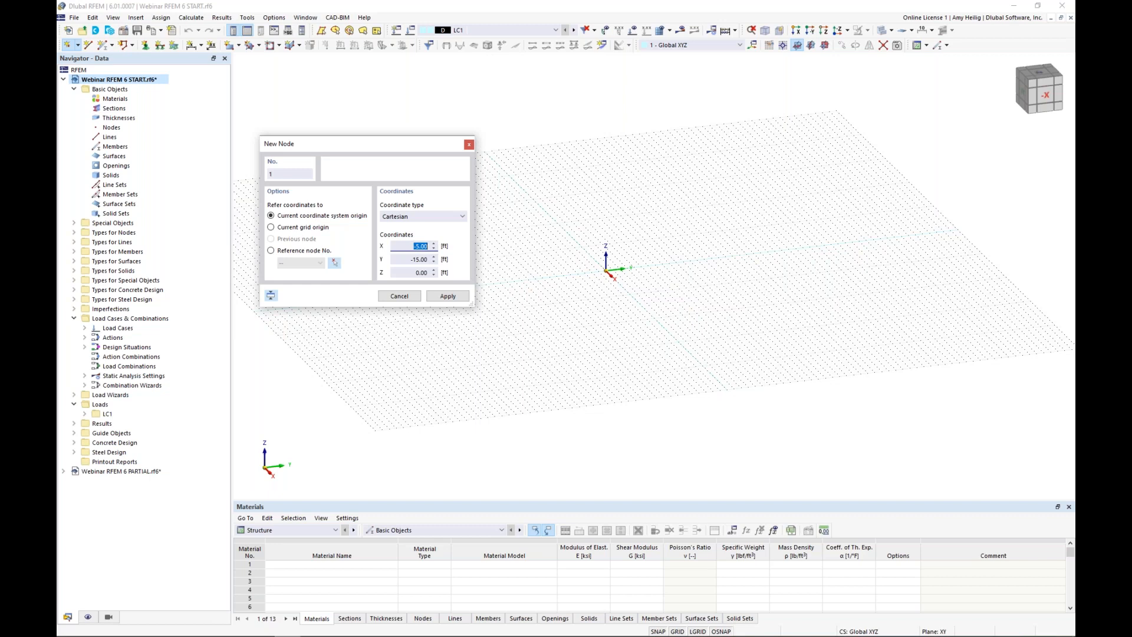
type("0")
key("Tab")
type("0")
key("Tab")
type("0")
key("Return")
scroll(612, 273, "up", 3)
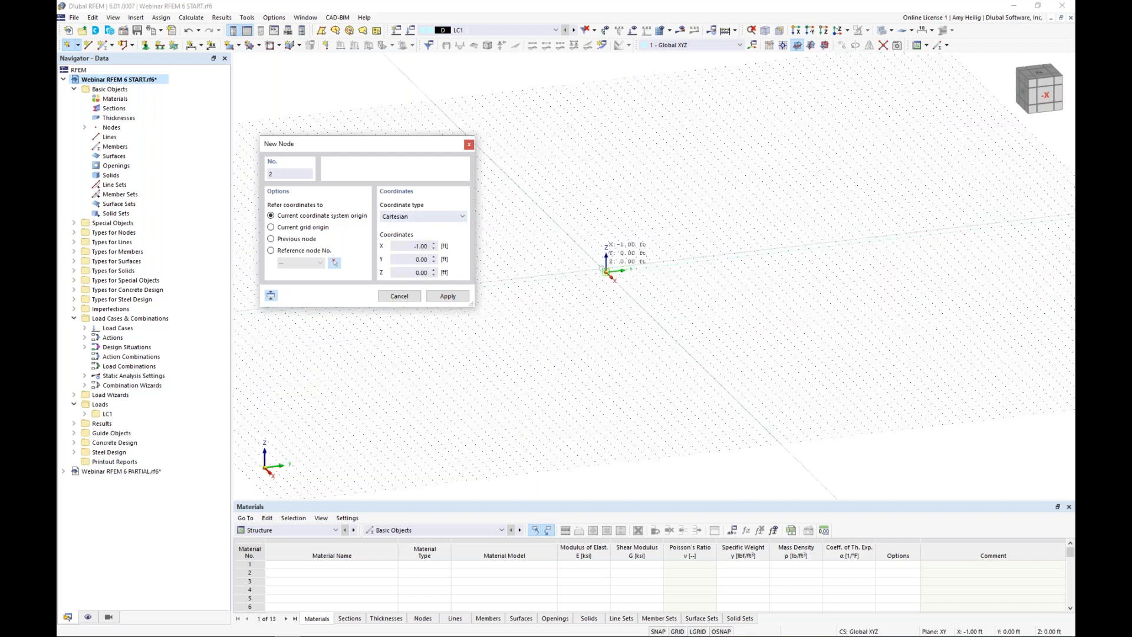
scroll(610, 273, "down", 3)
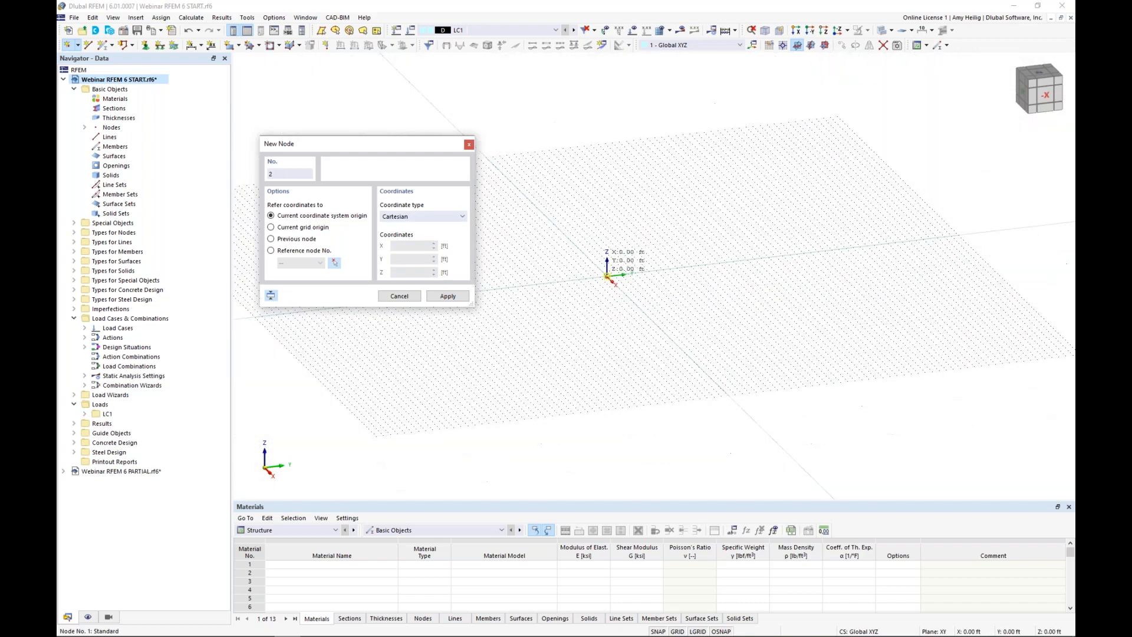
Step: Create a second node at X 19.5, Y 30, Z 0 ft
left_click(438, 250)
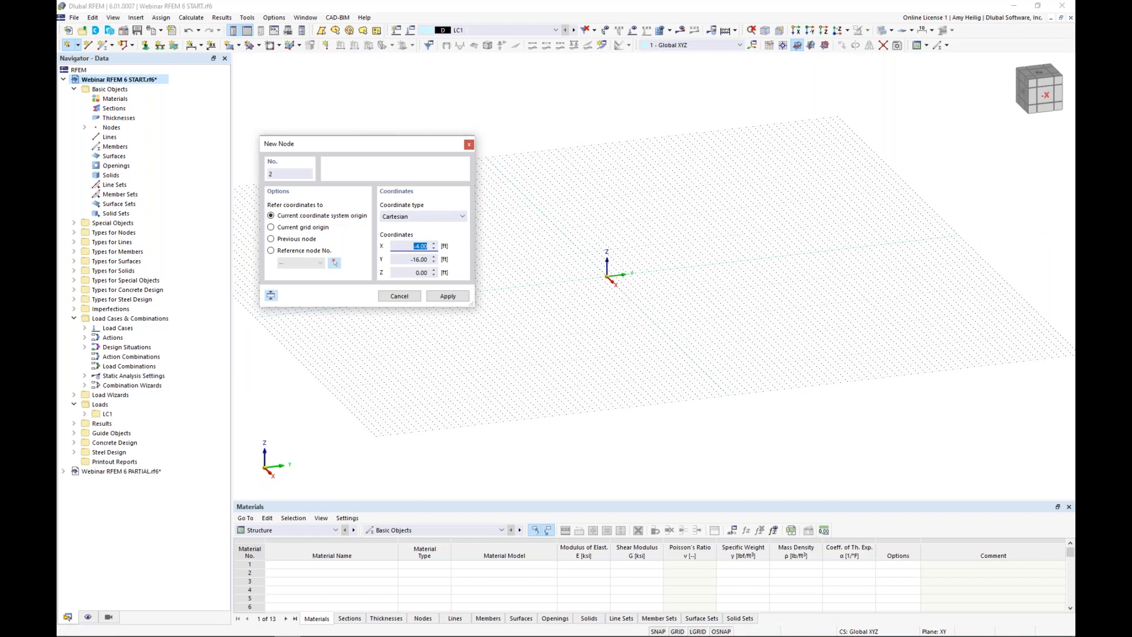
type("19.5")
key("Tab")
type("30")
key("Tab")
type("0")
key("Return")
Step: Create a third node at X -18.5, Y 15, Z 0 ft and finish placing nodes
double_click(422, 246)
type("-18.5")
key("Tab")
type("15")
key("Tab")
type("0")
left_click(459, 296)
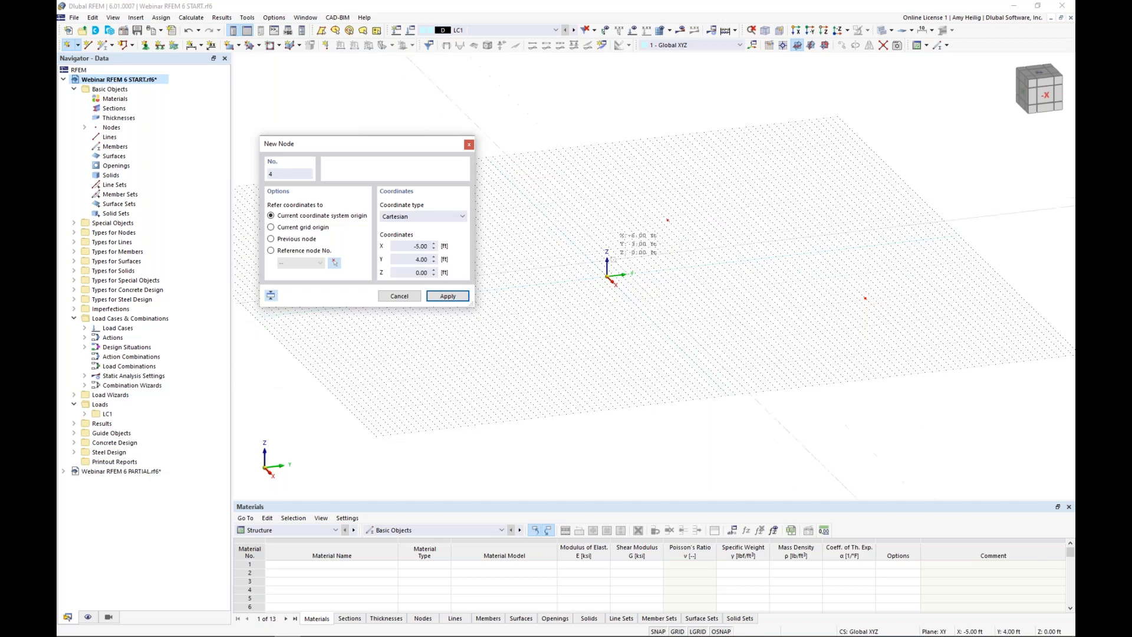
key("Escape")
Step: Start a new rectangular surface with the Standard stiffness type
middle_click_drag(719, 317, 611, 328)
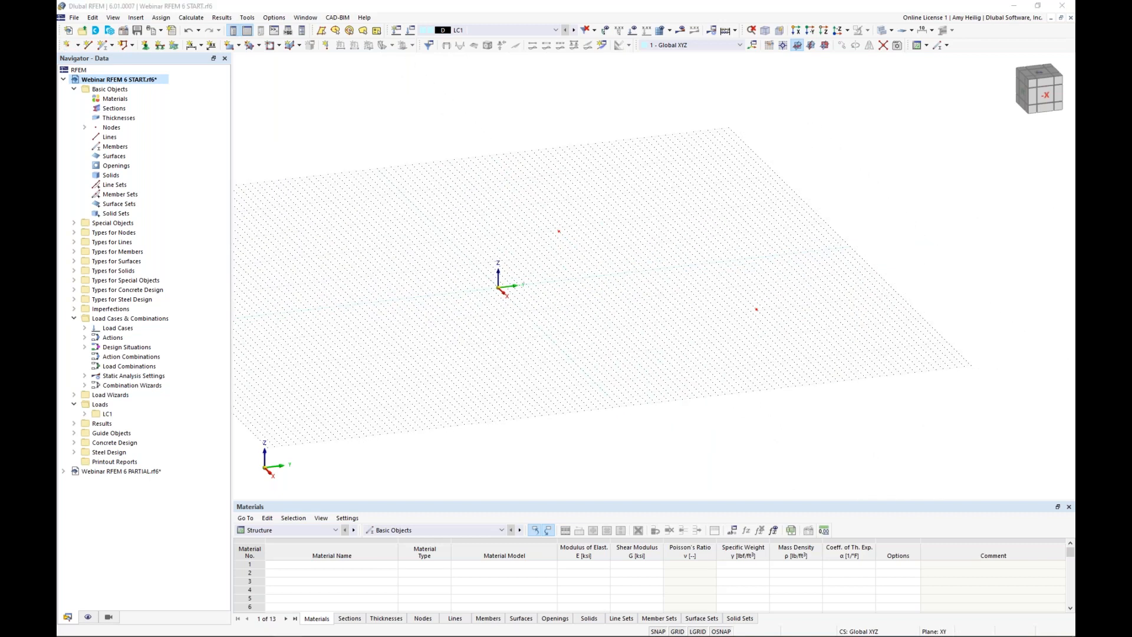
middle_click_drag(641, 328, 533, 316)
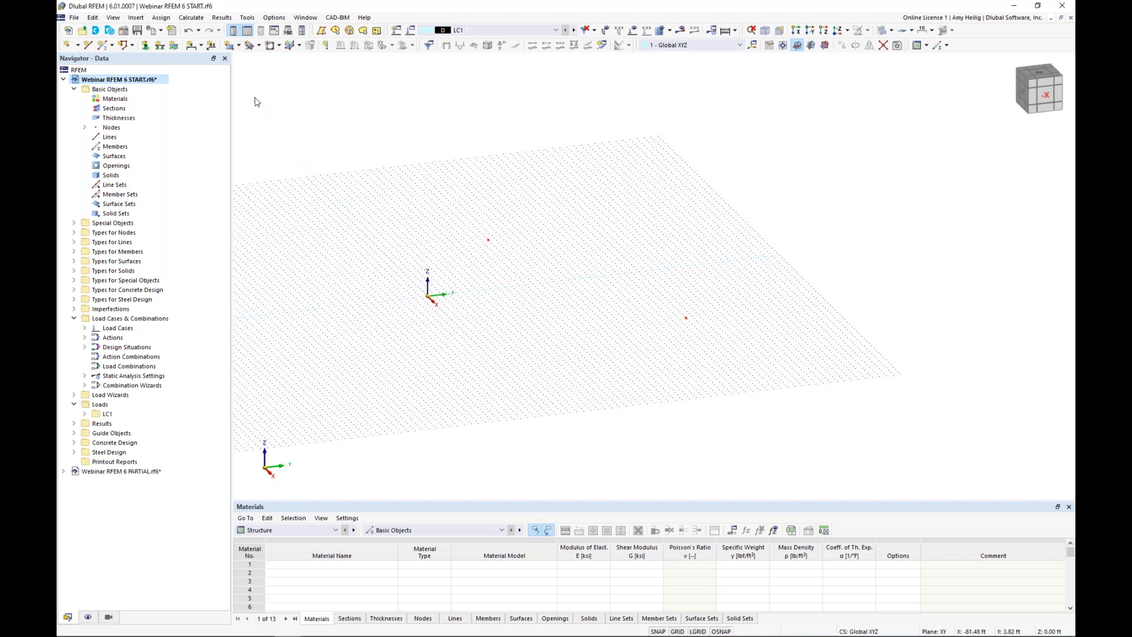
left_click(228, 46)
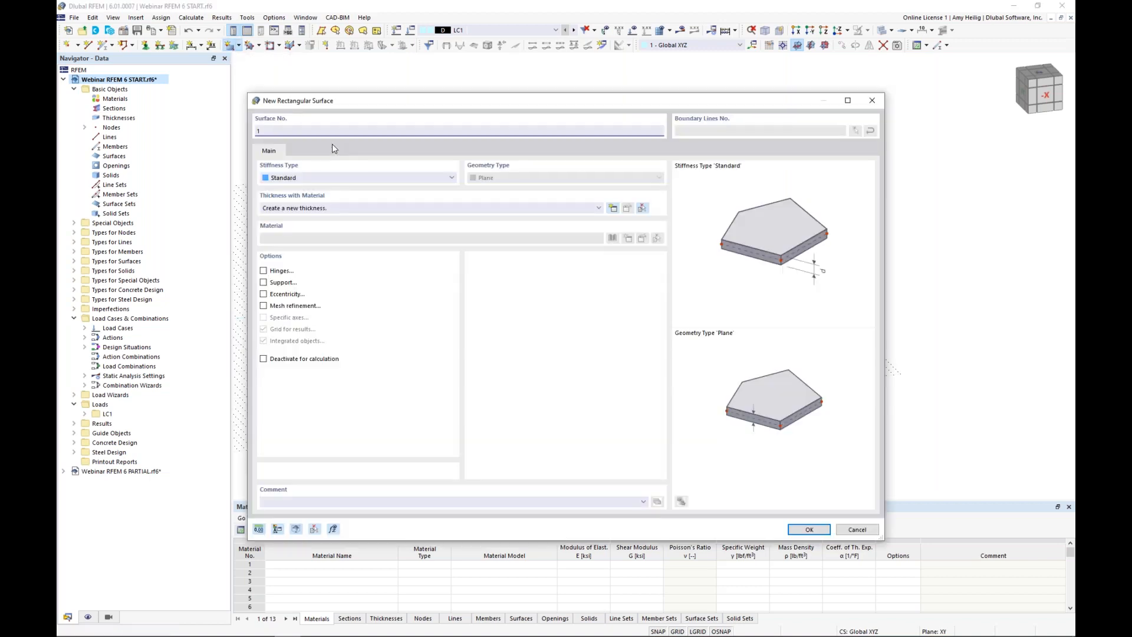
left_click(294, 177)
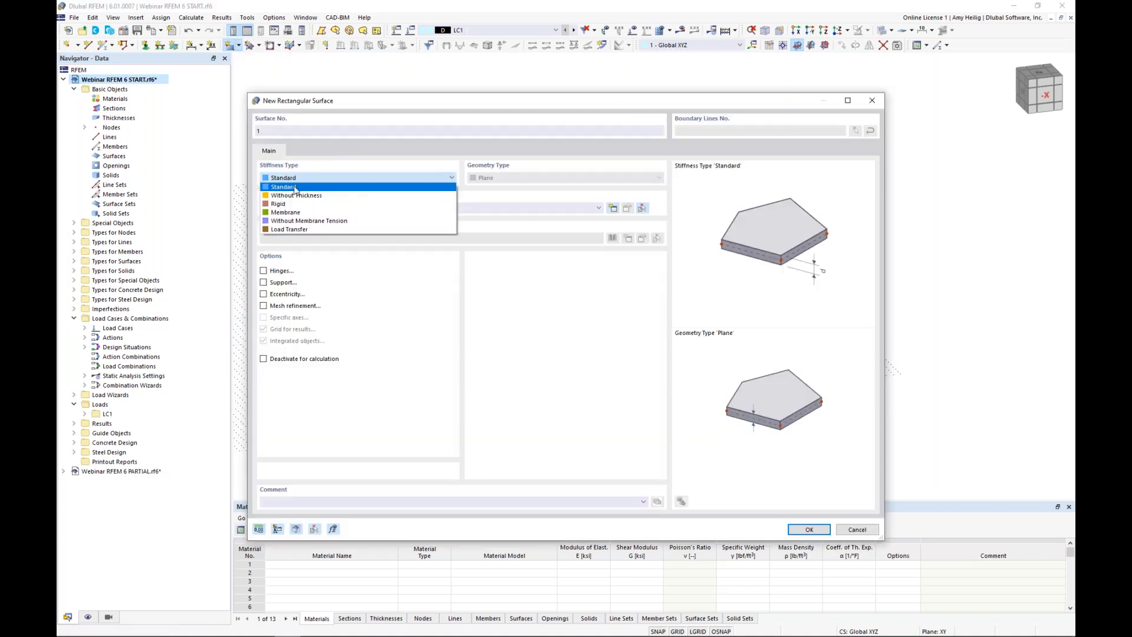
left_click(294, 187)
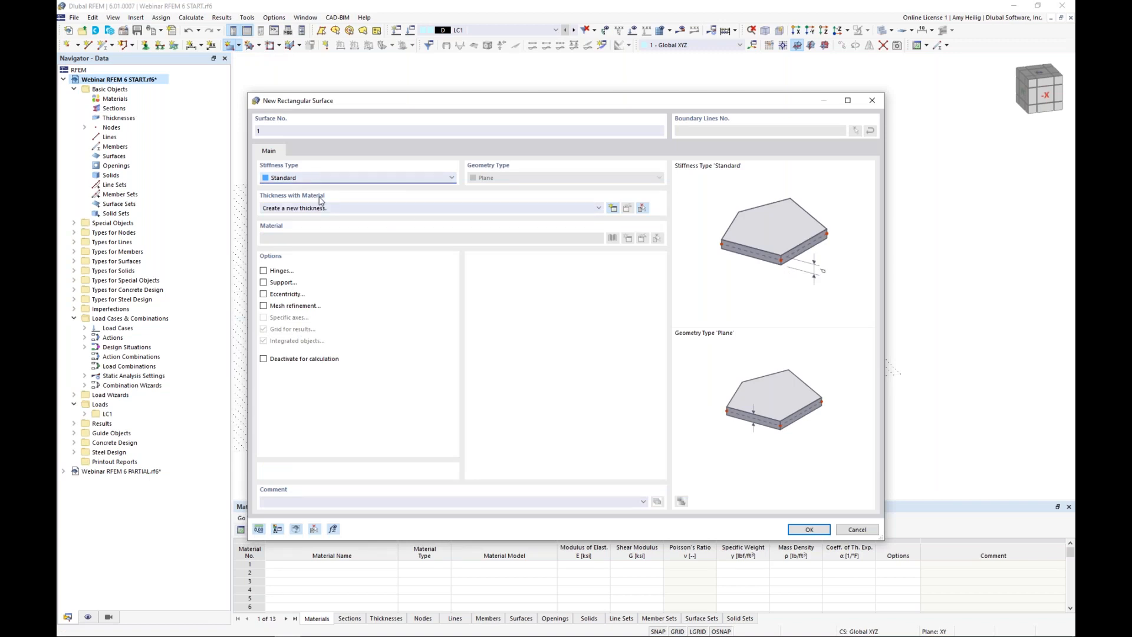
Step: Create a uniform 8.0 in thickness for the surface using Concrete f'c = 4000 psi from the ACI 318-19 material library
left_click(613, 210)
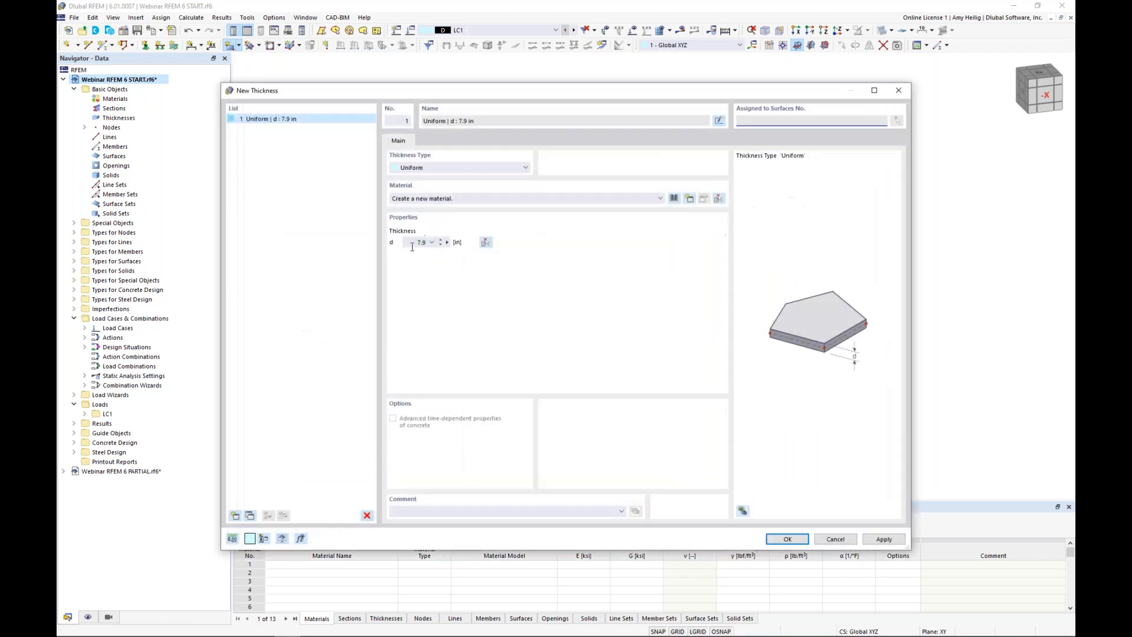
type("8.0")
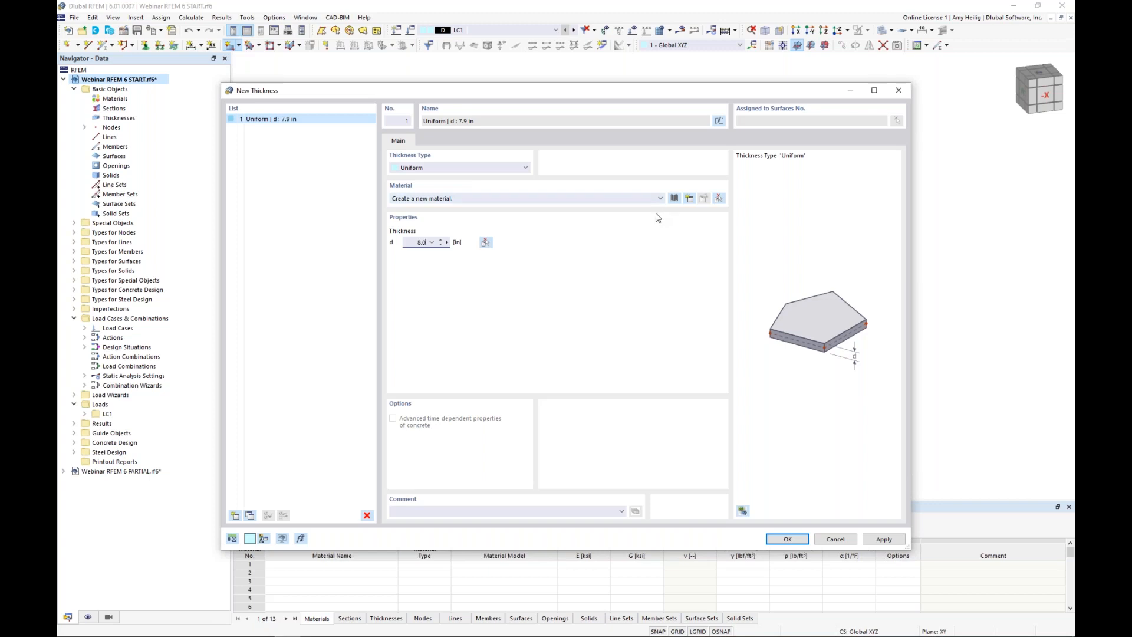
left_click(674, 199)
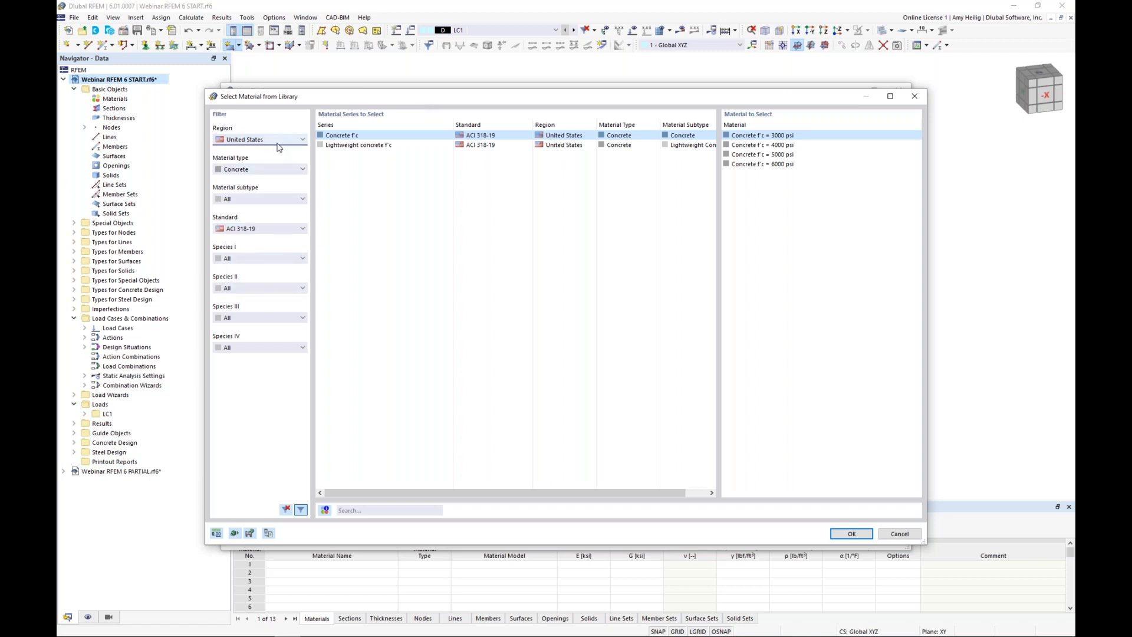
left_click(268, 169)
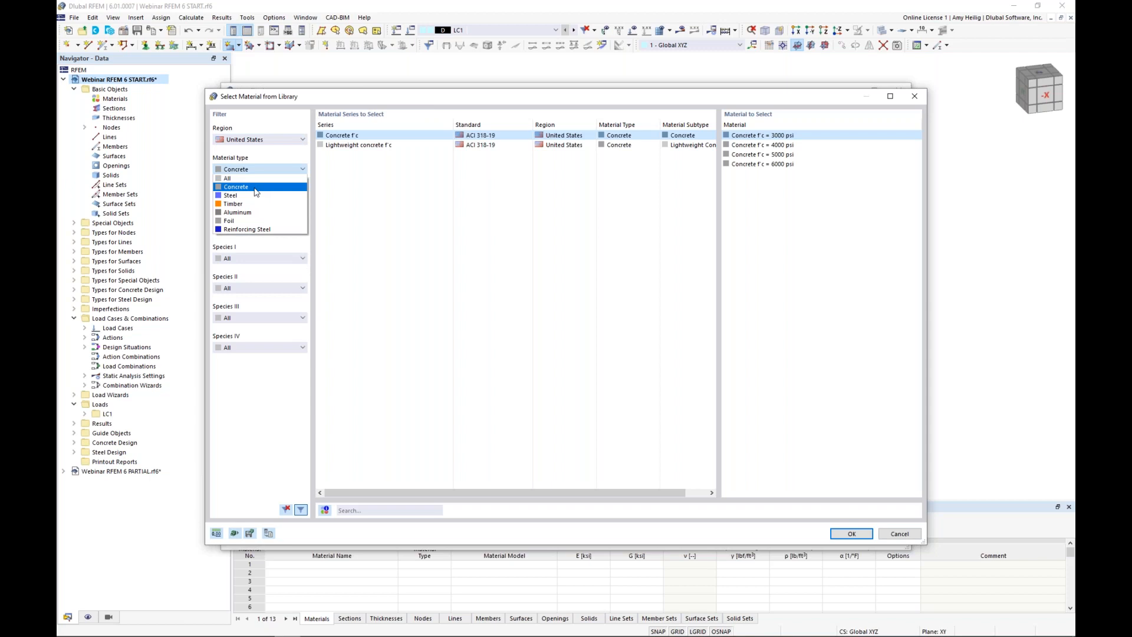
left_click(255, 187)
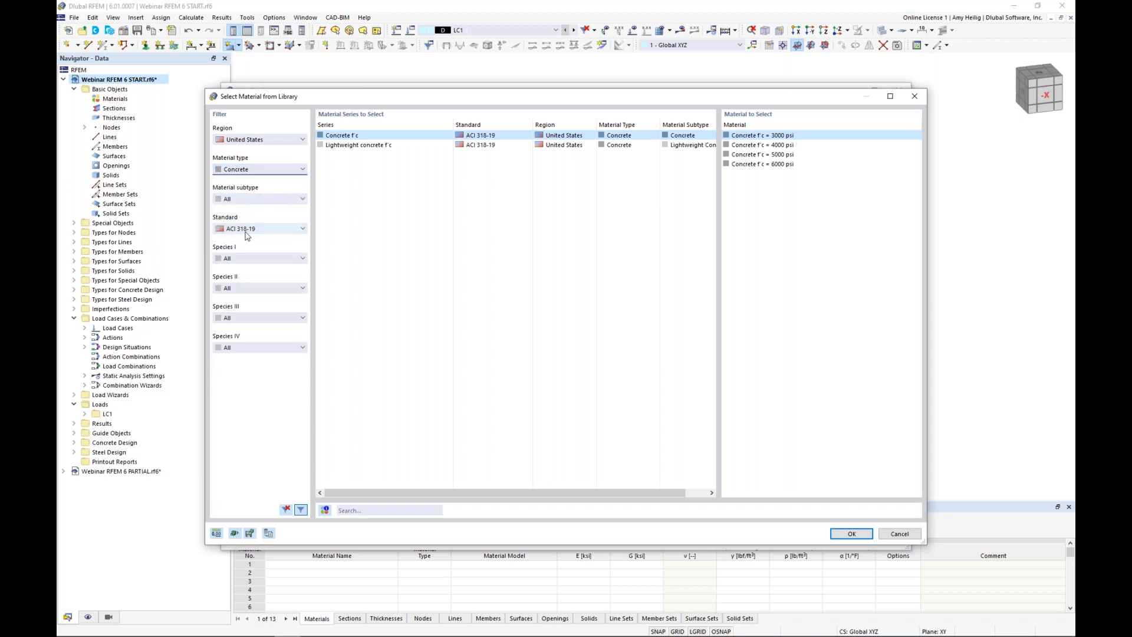
left_click(847, 146)
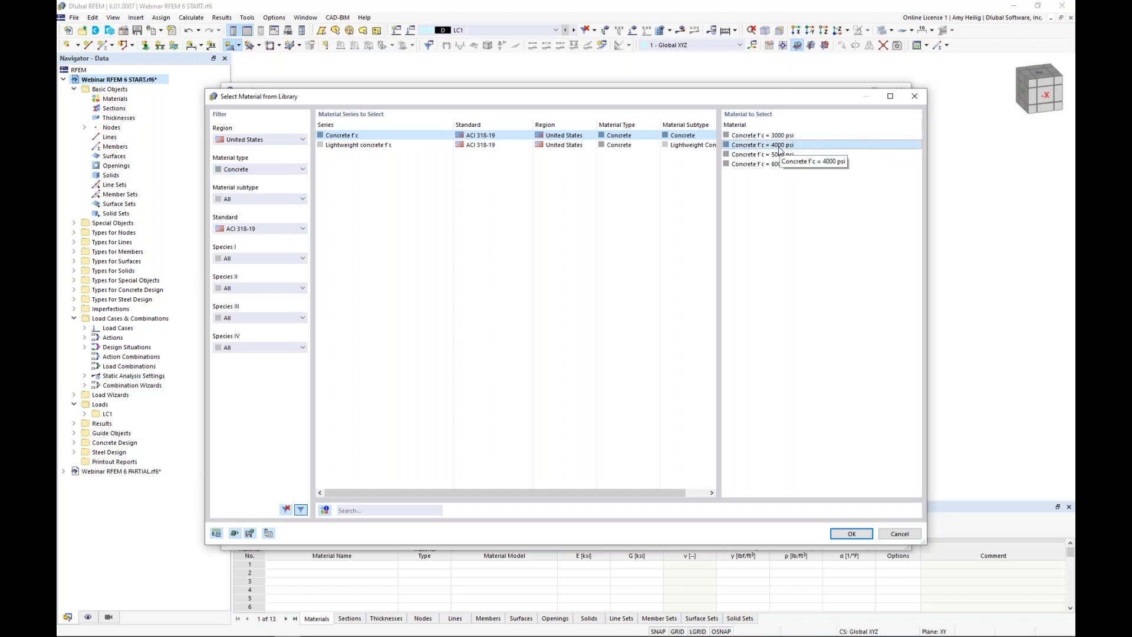
left_click(850, 533)
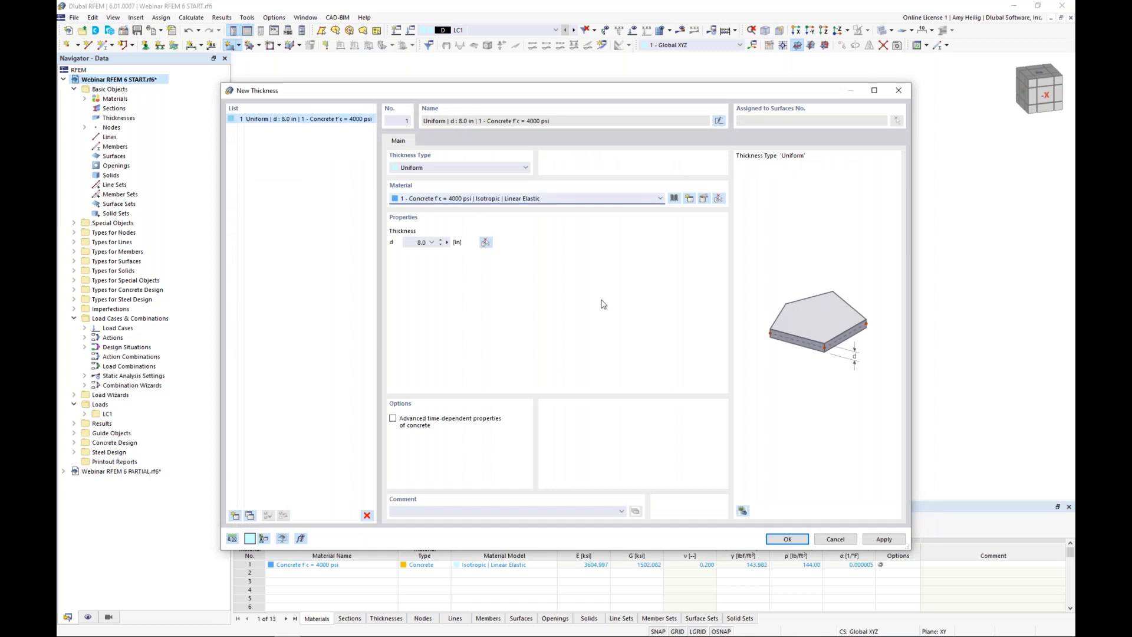
left_click(787, 539)
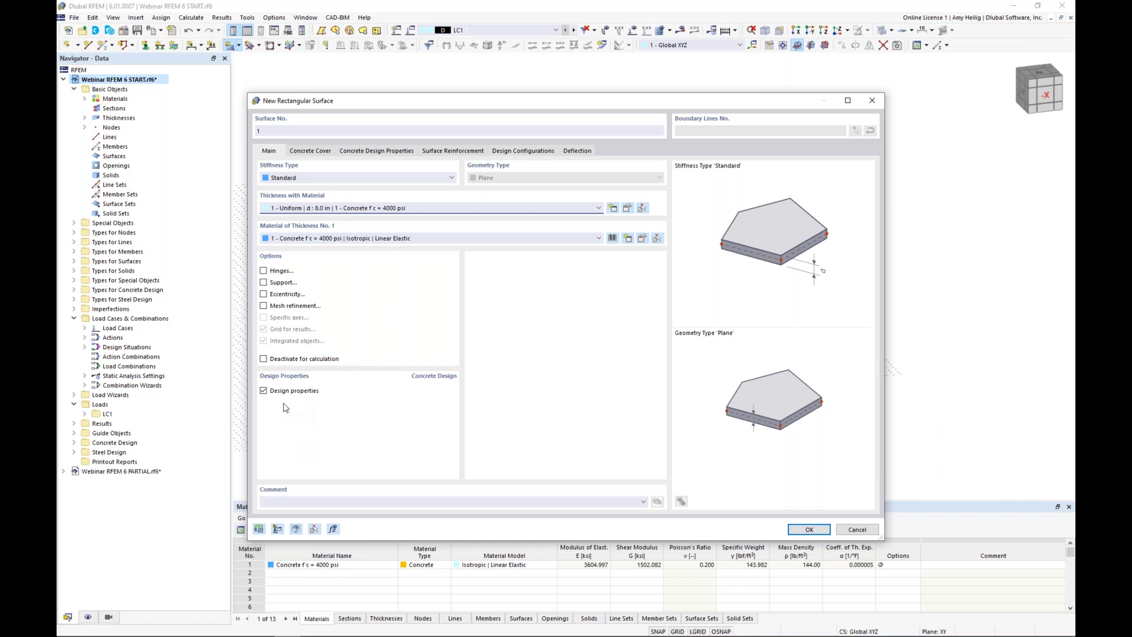
Step: Disable the surface's design properties and draw two adjoining rectangles, origin to second node and third node to X 0, Y 30, Z 0 ft
left_click(263, 391)
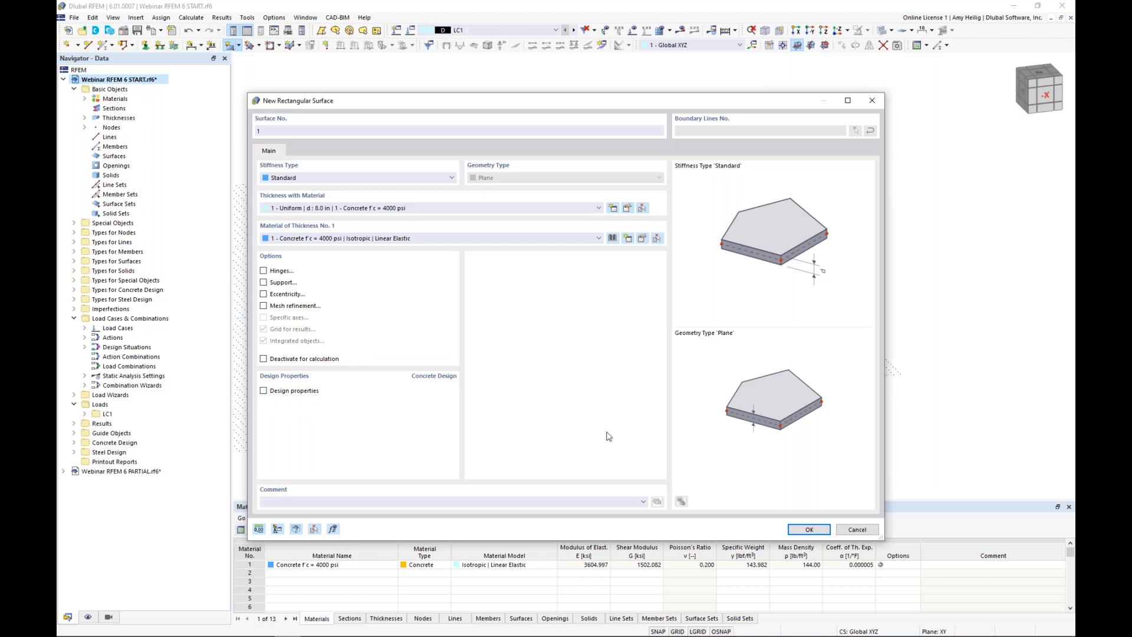
left_click(809, 528)
left_click(428, 296)
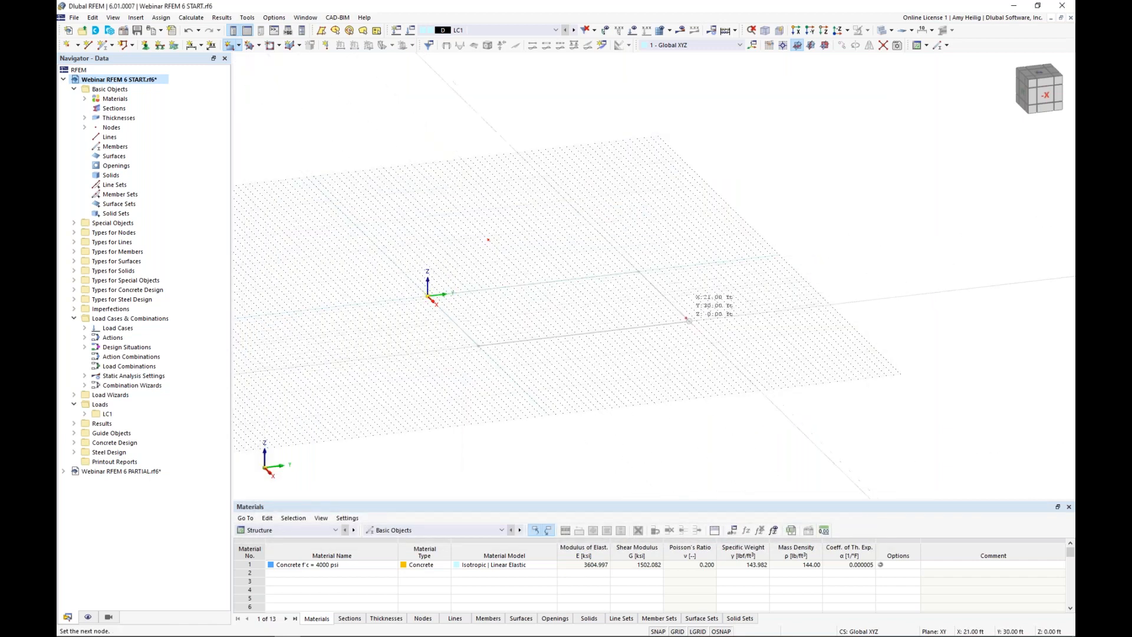
left_click(686, 318)
left_click(488, 239)
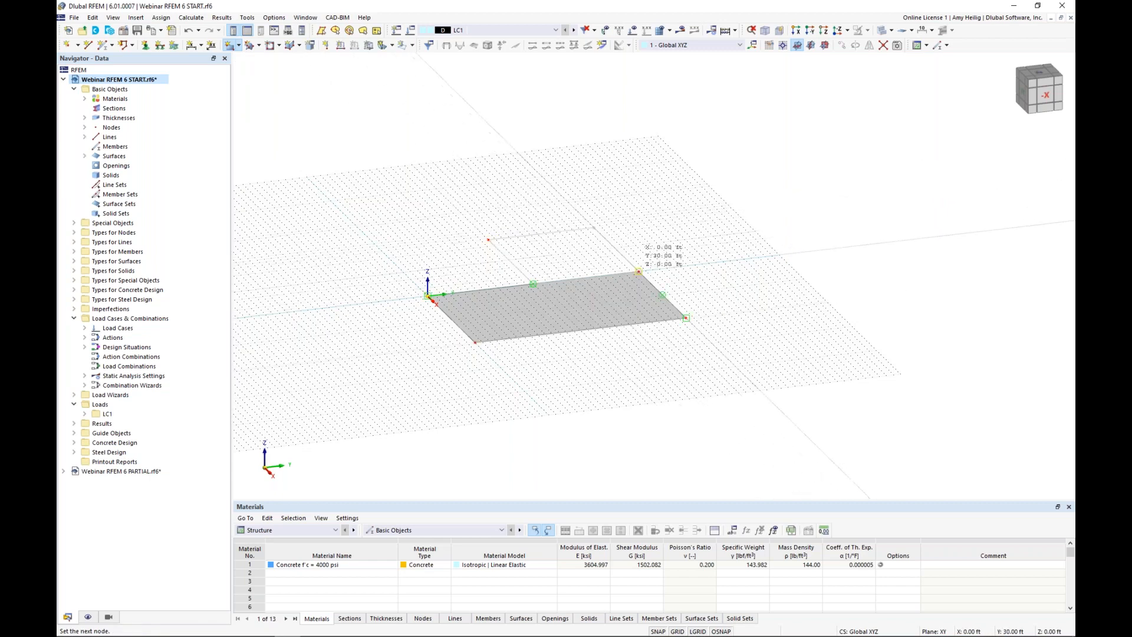
left_click(639, 271)
scroll(551, 248, "up", 2)
key("Escape")
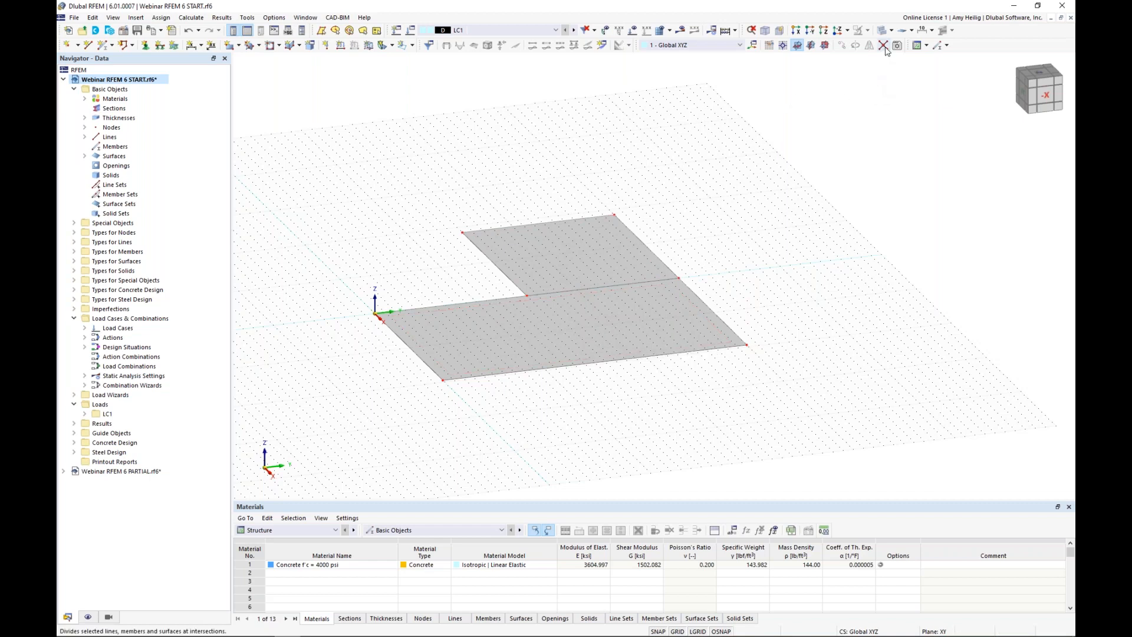
Step: Delete the line shared by both rectangles and create one L-shaped surface from the outer boundary lines with design properties disabled
left_click_drag(475, 272, 559, 313)
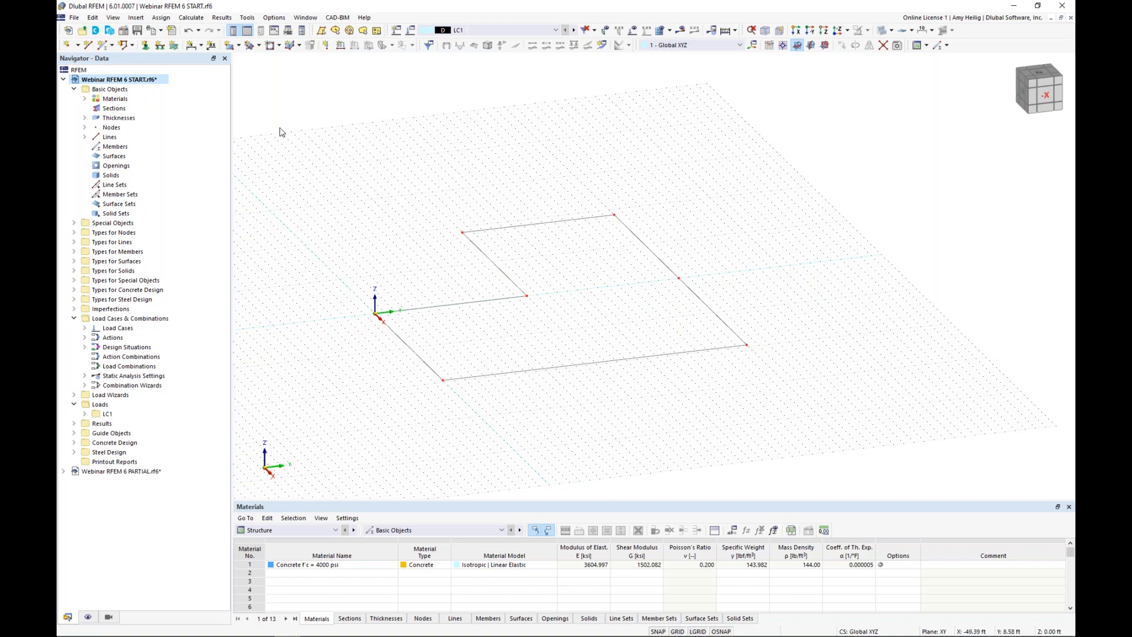
left_click(238, 46)
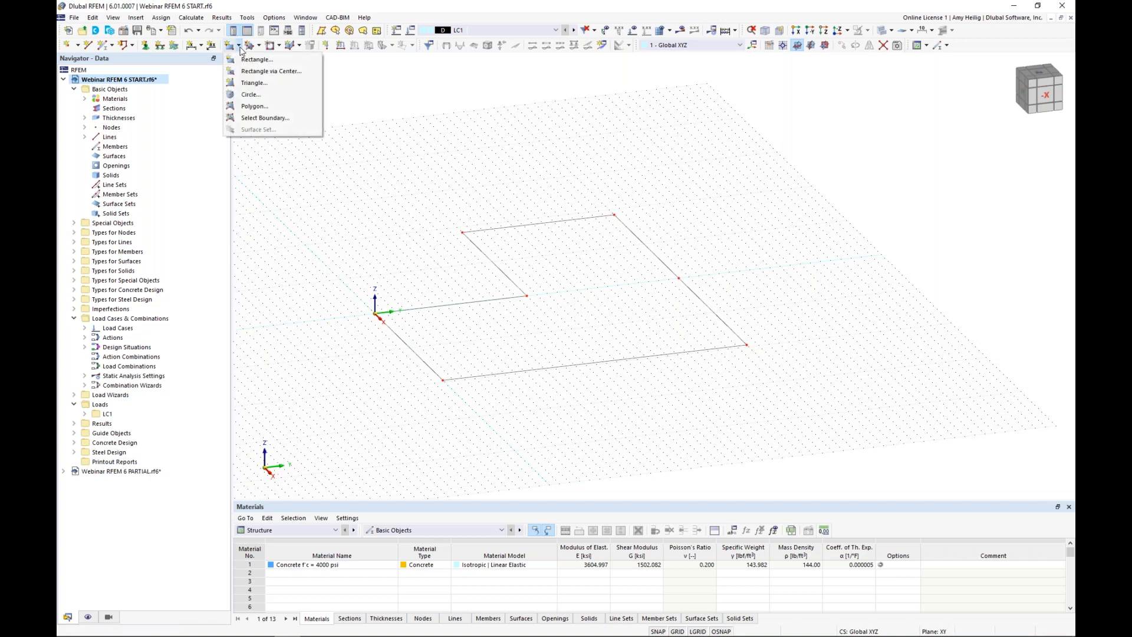
left_click(264, 118)
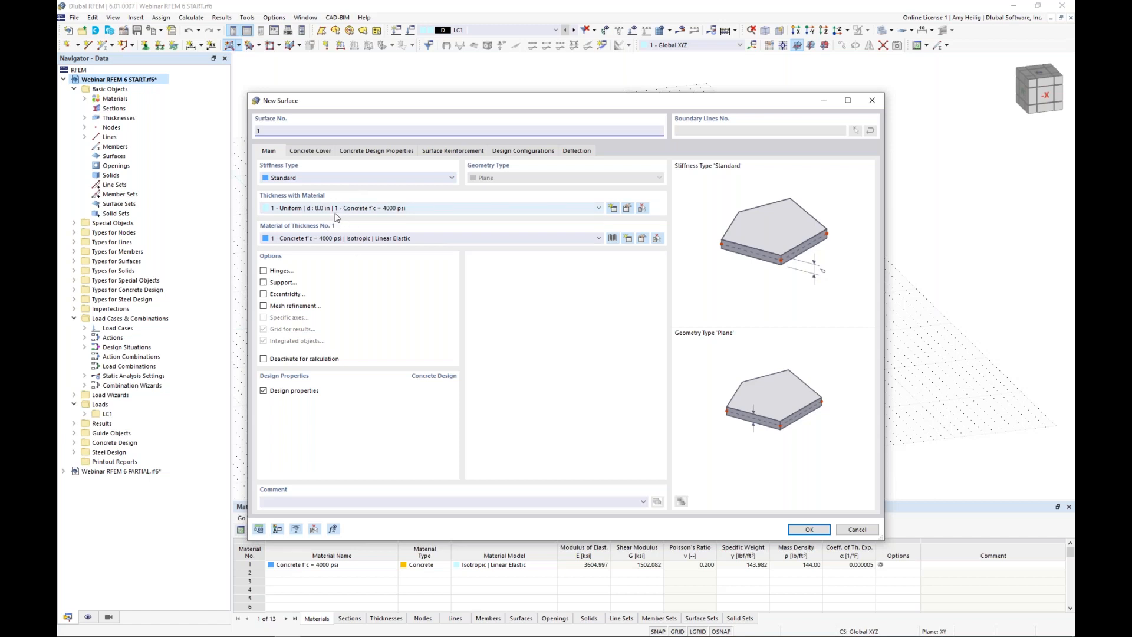
left_click(263, 391)
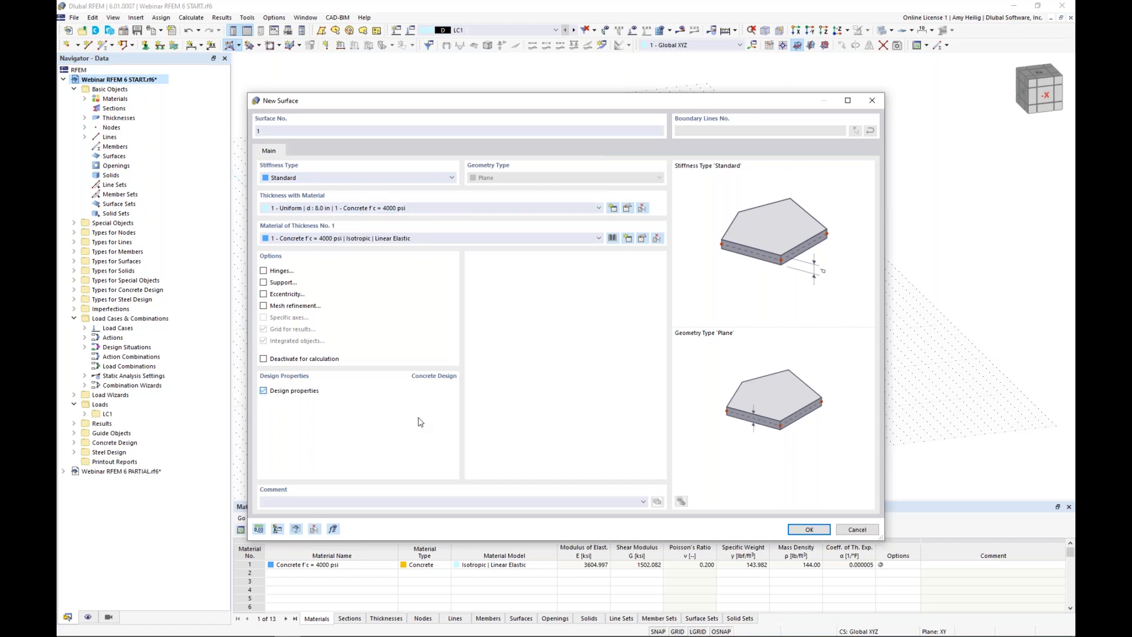
left_click(808, 529)
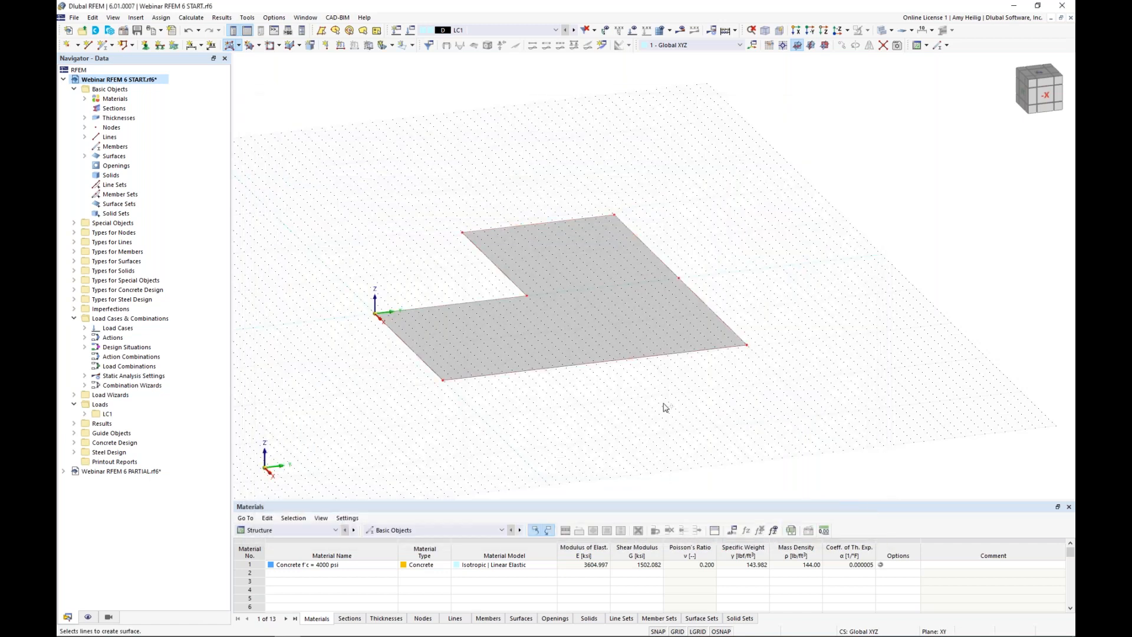
key("Escape")
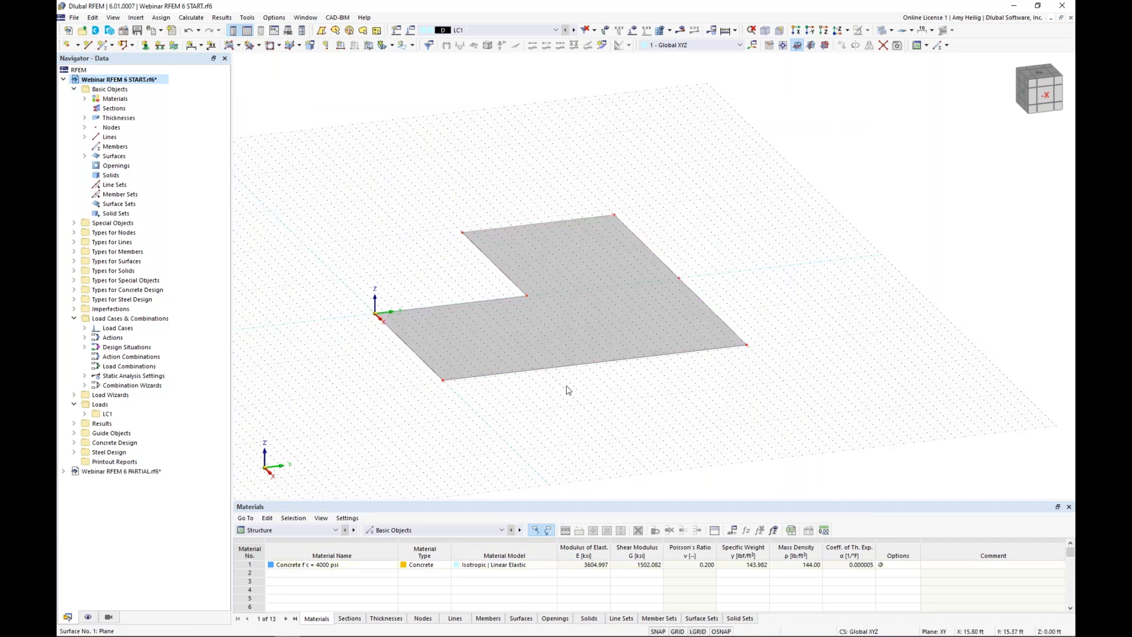
Step: Extrude the slab's two inner-corner edges and the adjoining short edge into 8.0 in concrete walls, 12 ft deep in the global -Z direction
mouse_move(551, 399)
middle_mouse_down("ctrl")
mouse_move(582, 382)
mouse_move(557, 391)
middle_mouse_up("ctrl")
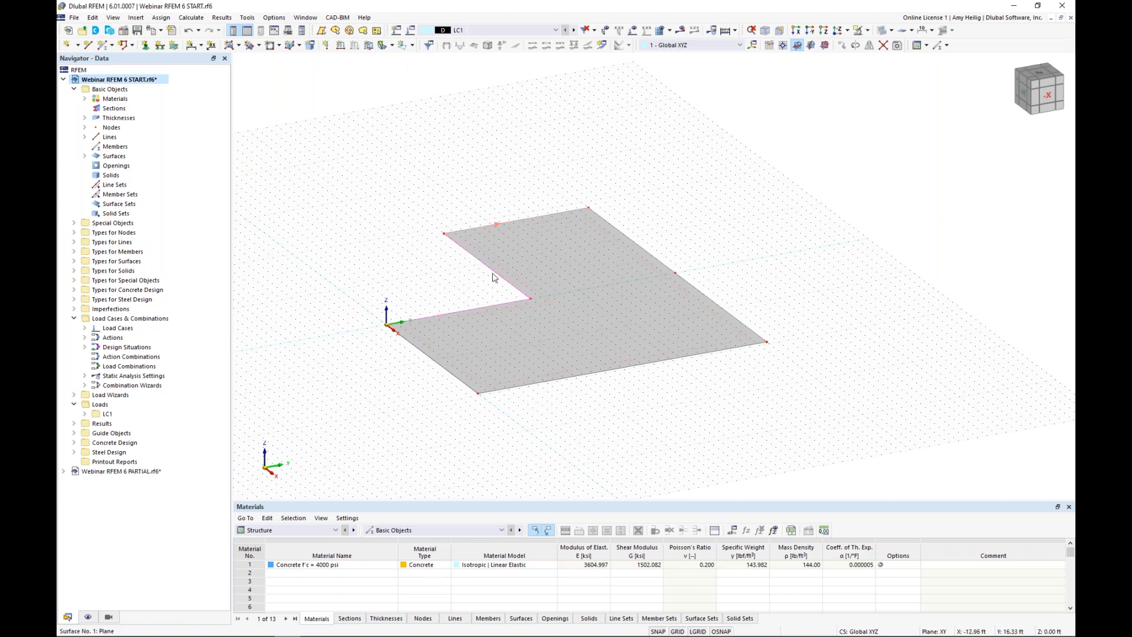
scroll(479, 288, "up", 2)
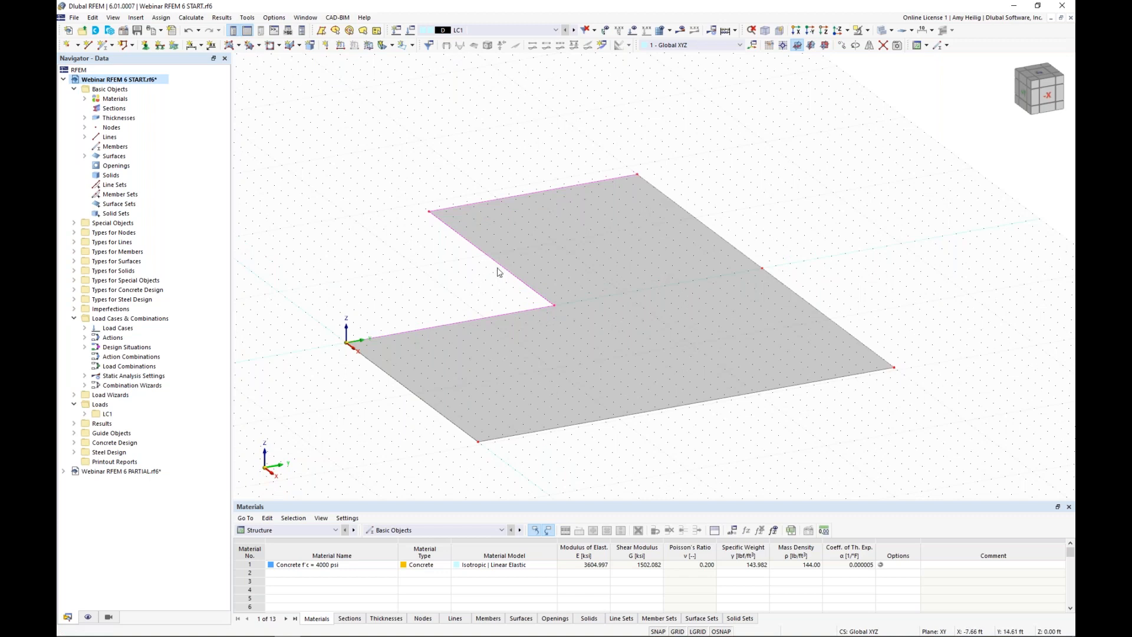
right_click(501, 266)
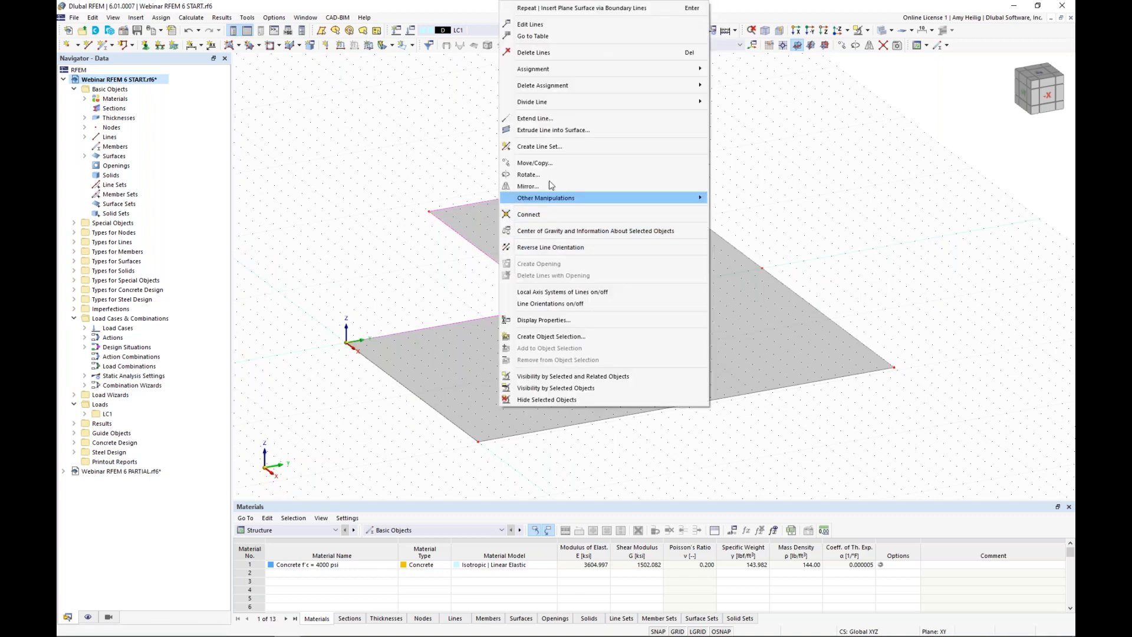
left_click(548, 131)
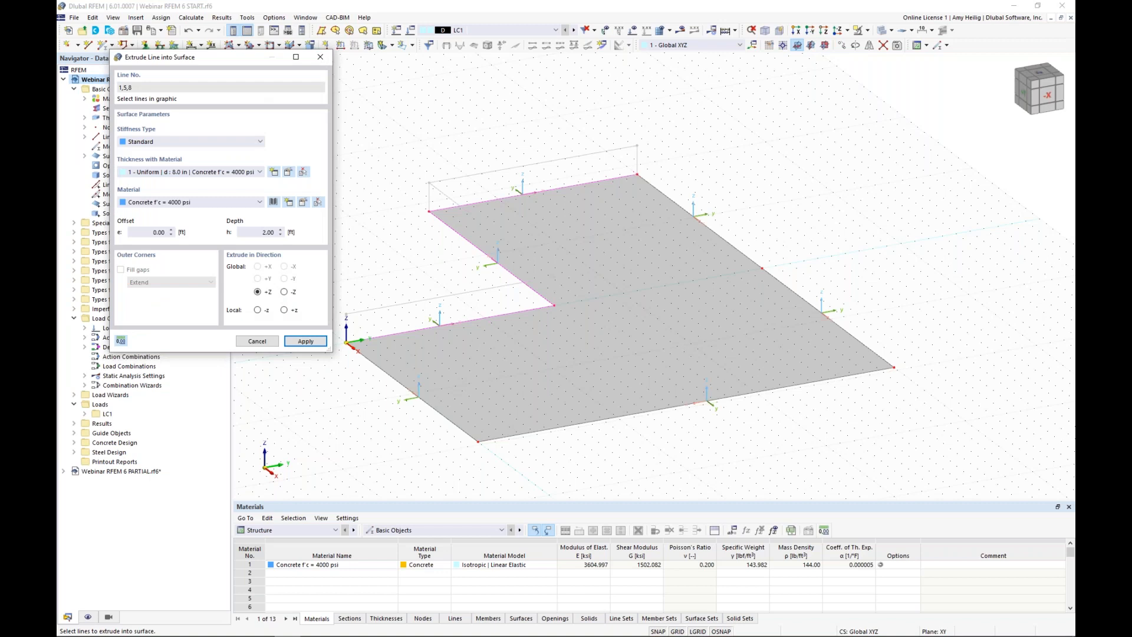
left_click(284, 292)
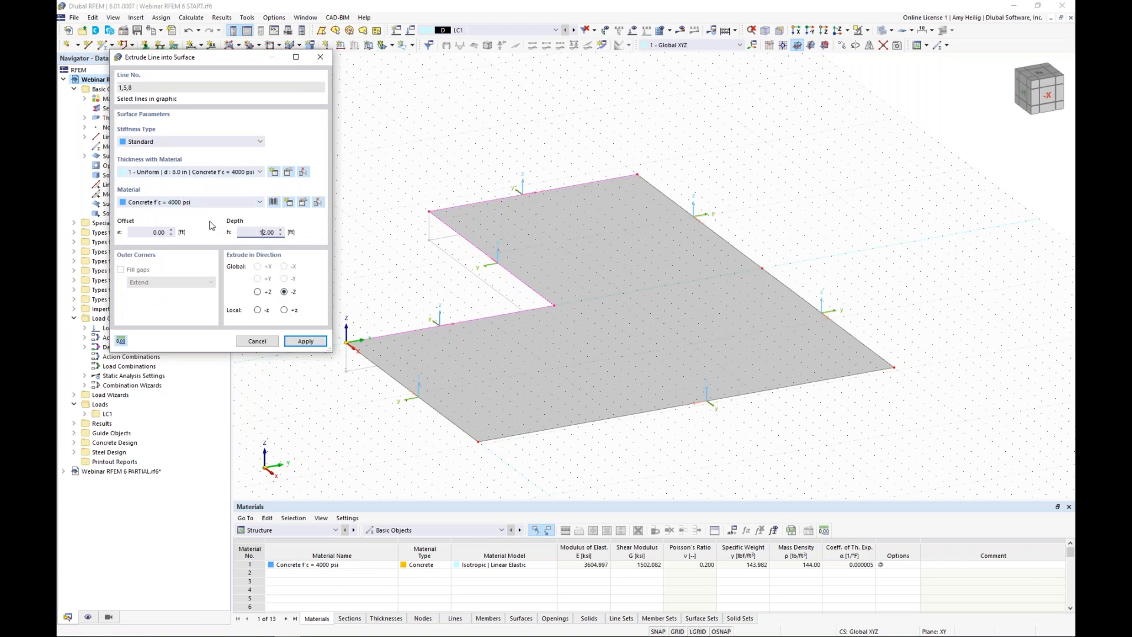
left_click(304, 341)
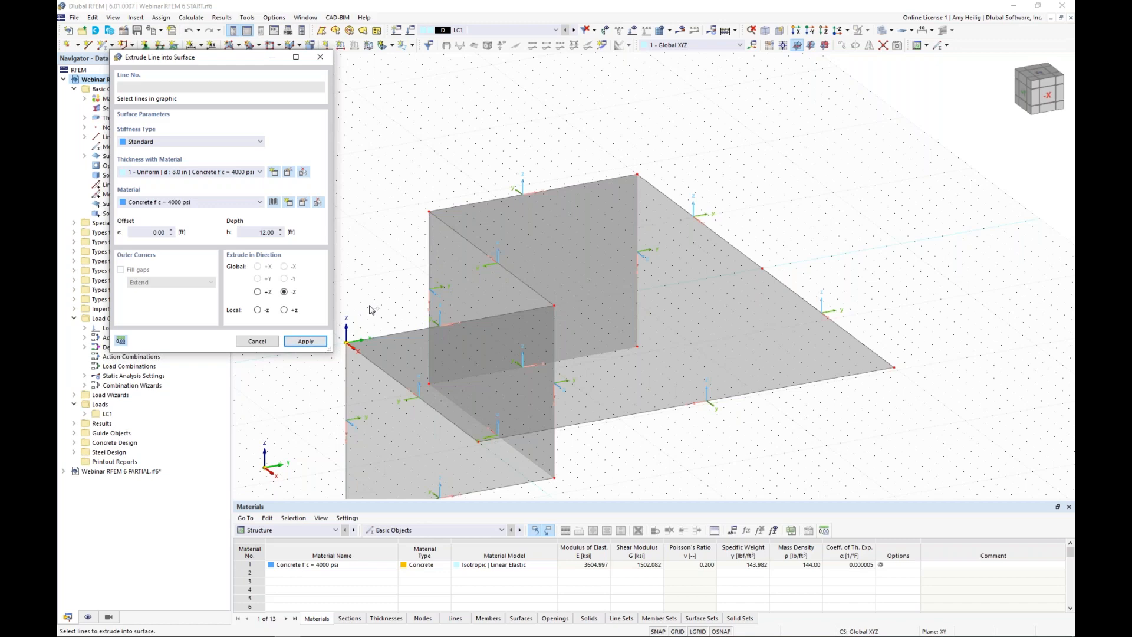
key("Escape")
Step: Disable the design properties for all three extruded wall surfaces
scroll(383, 288, "down", 1)
middle_click_drag(384, 288, 572, 294, "ctrl")
scroll(572, 294, "down", 1)
middle_click_drag(553, 342, 563, 264)
left_click(493, 305)
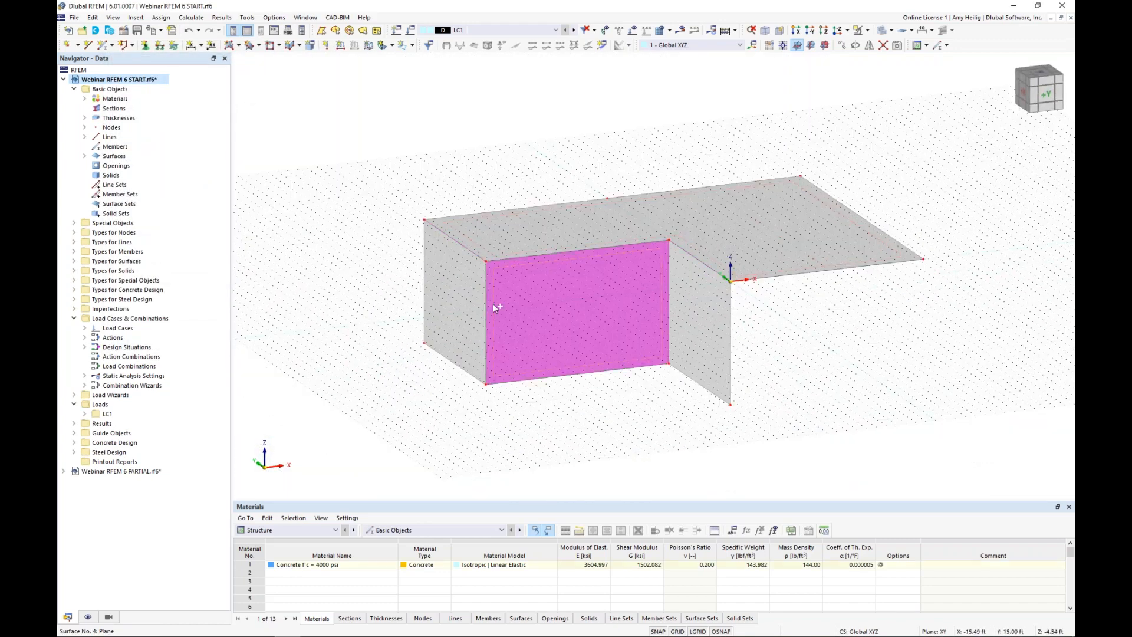
left_click(464, 301, "ctrl")
double_click(713, 317, "ctrl")
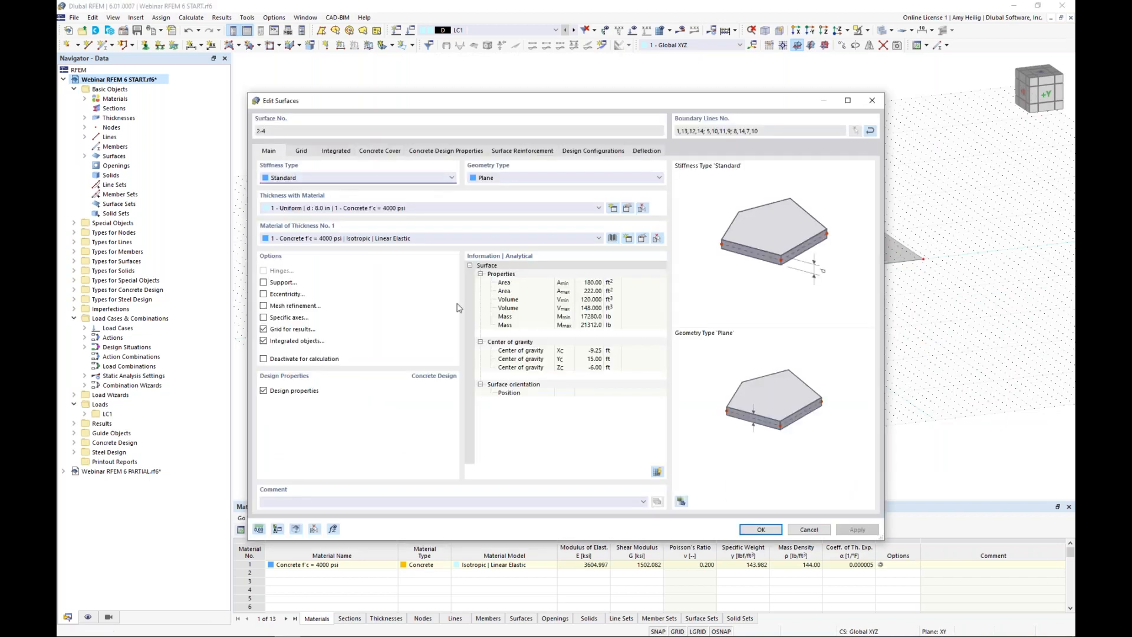
left_click(264, 392)
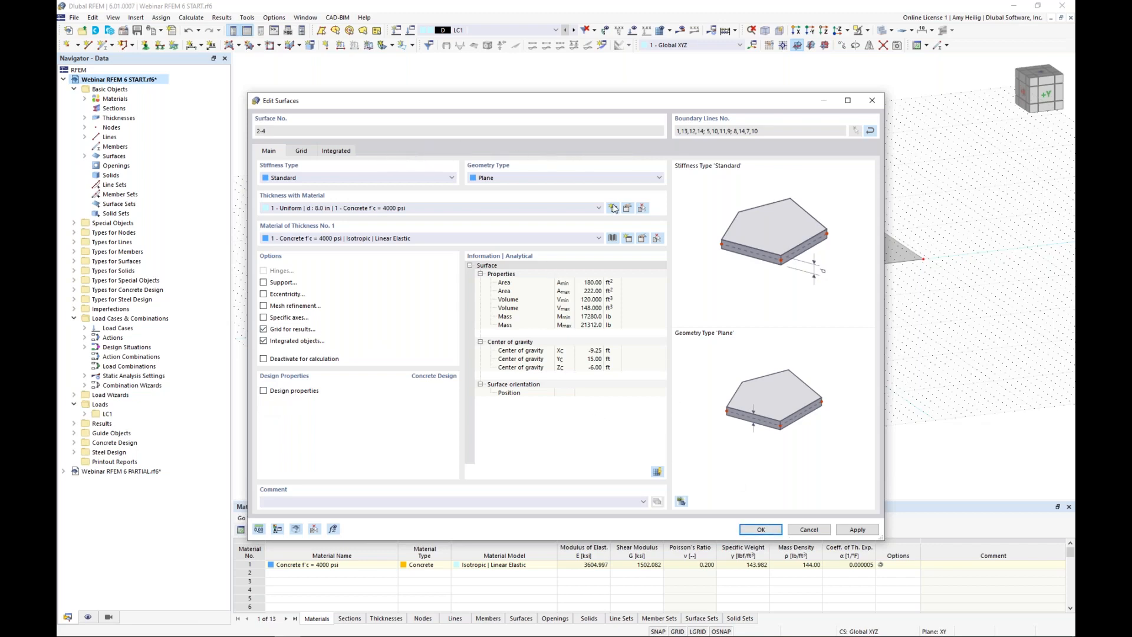
left_click(757, 533)
left_click(788, 376)
Step: Hide the work plane grid and display the model as a wireframe
middle_click_drag(866, 346, 678, 359, "ctrl")
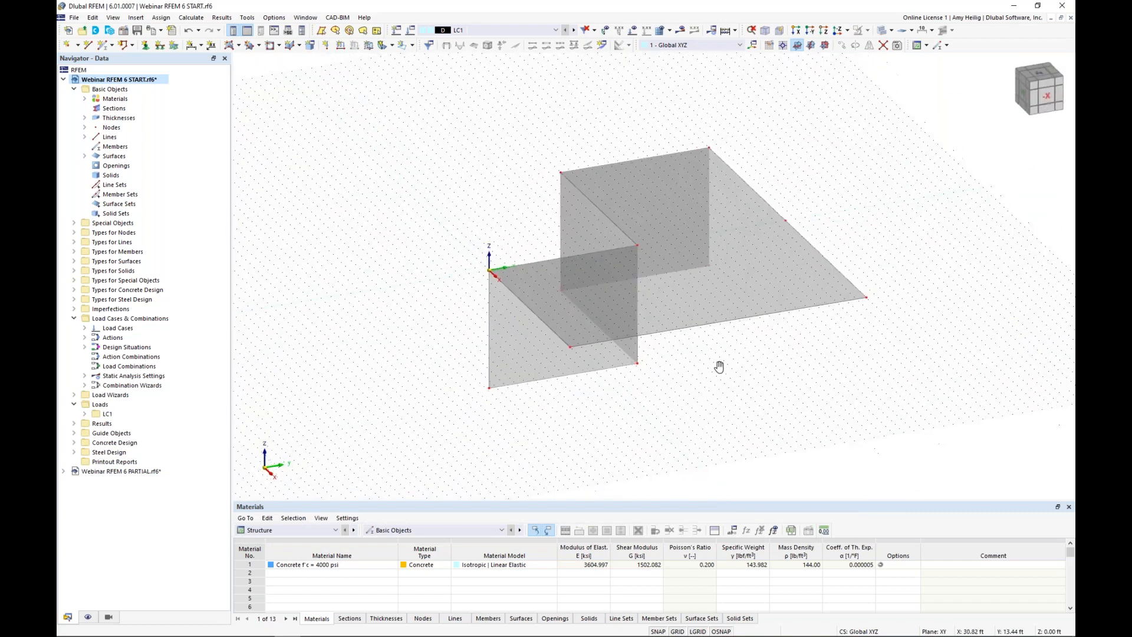
left_click(677, 631)
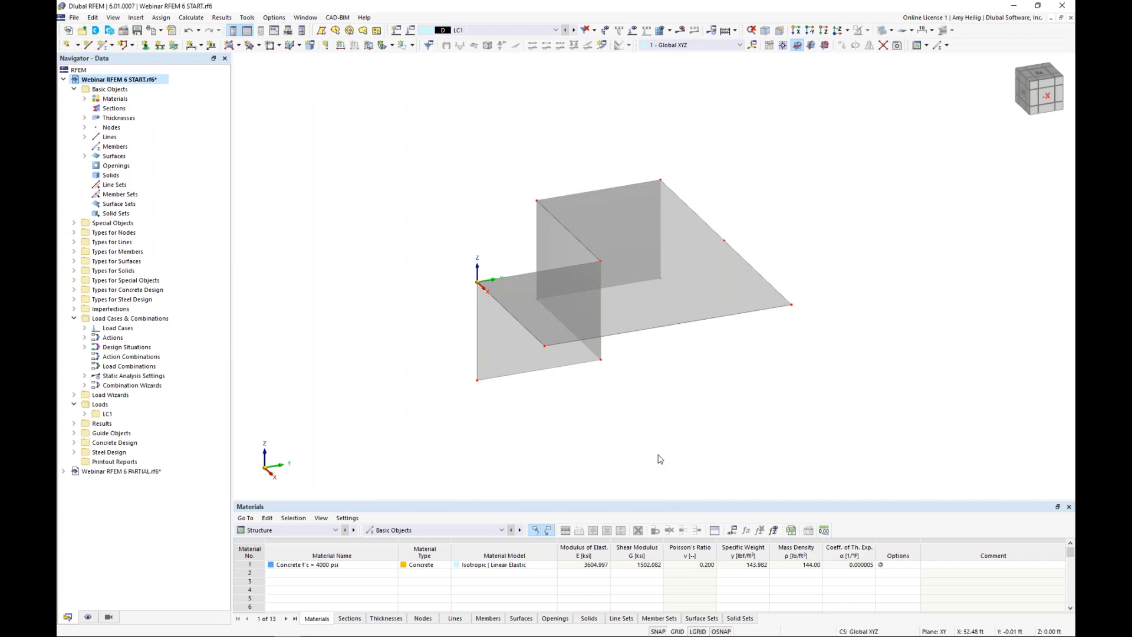
scroll(665, 375, "up", 1)
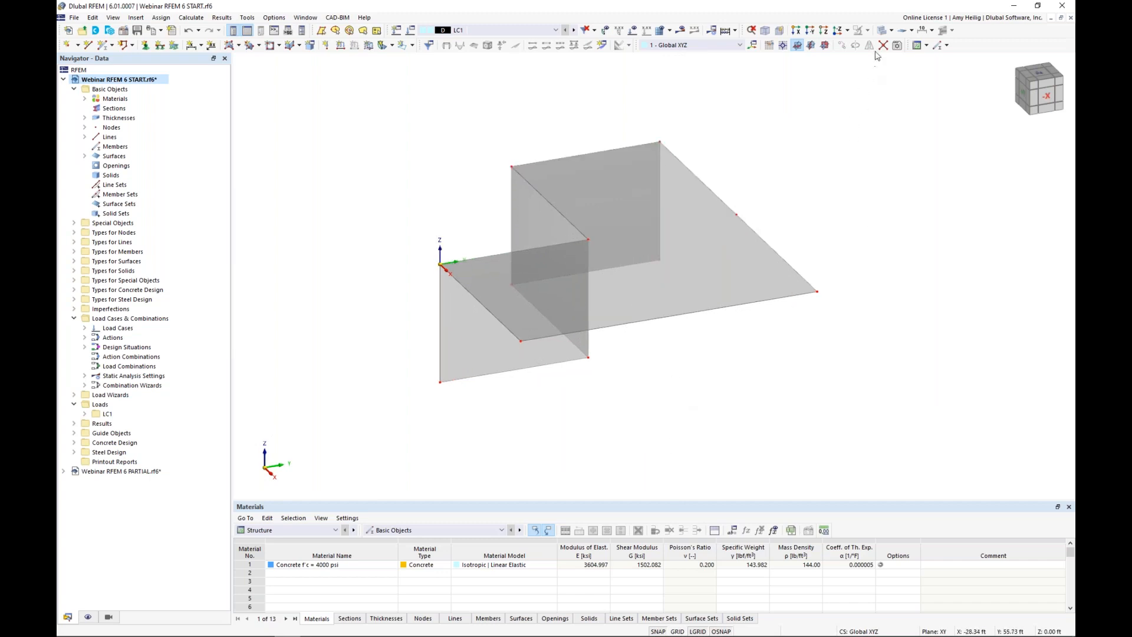
left_click(881, 31)
middle_click_drag(701, 327, 659, 326)
scroll(660, 326, "down", 1)
scroll(613, 347, "up", 1)
scroll(613, 348, "up", 1)
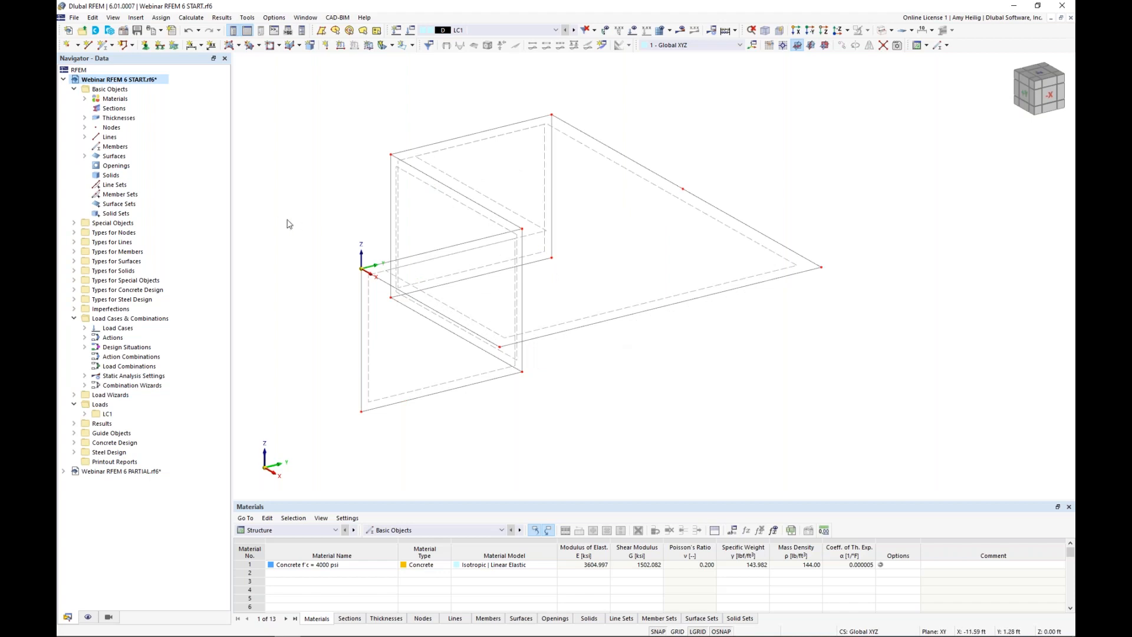
Step: Create a node inside the slab at X 16.5, Y 3, Z 0 ft
left_click(67, 44)
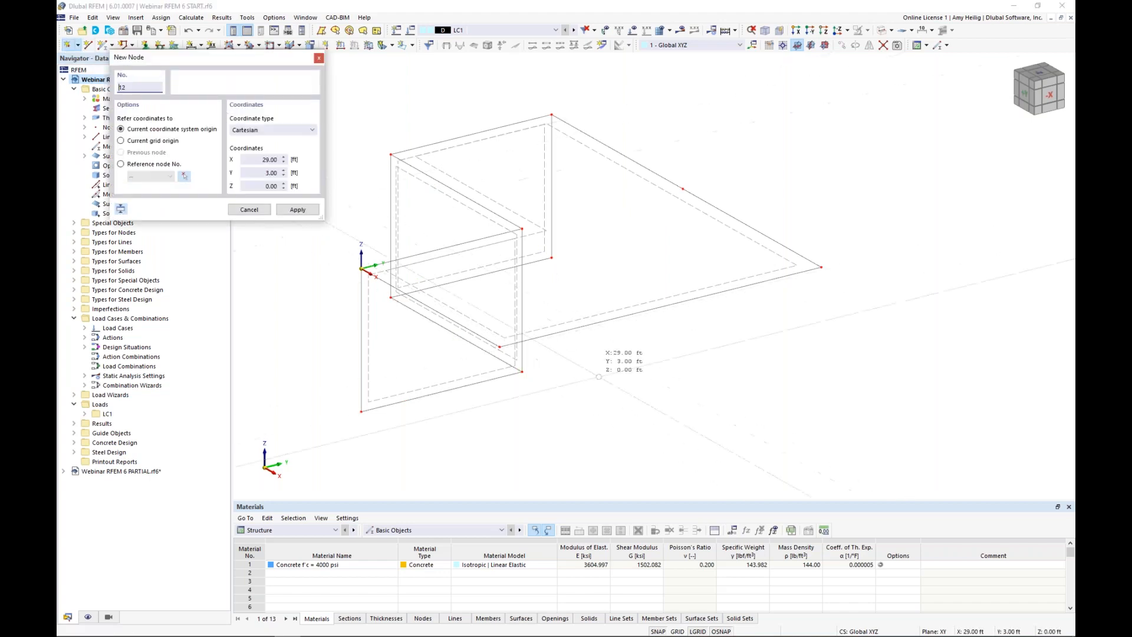
left_click_drag(234, 63, 278, 137)
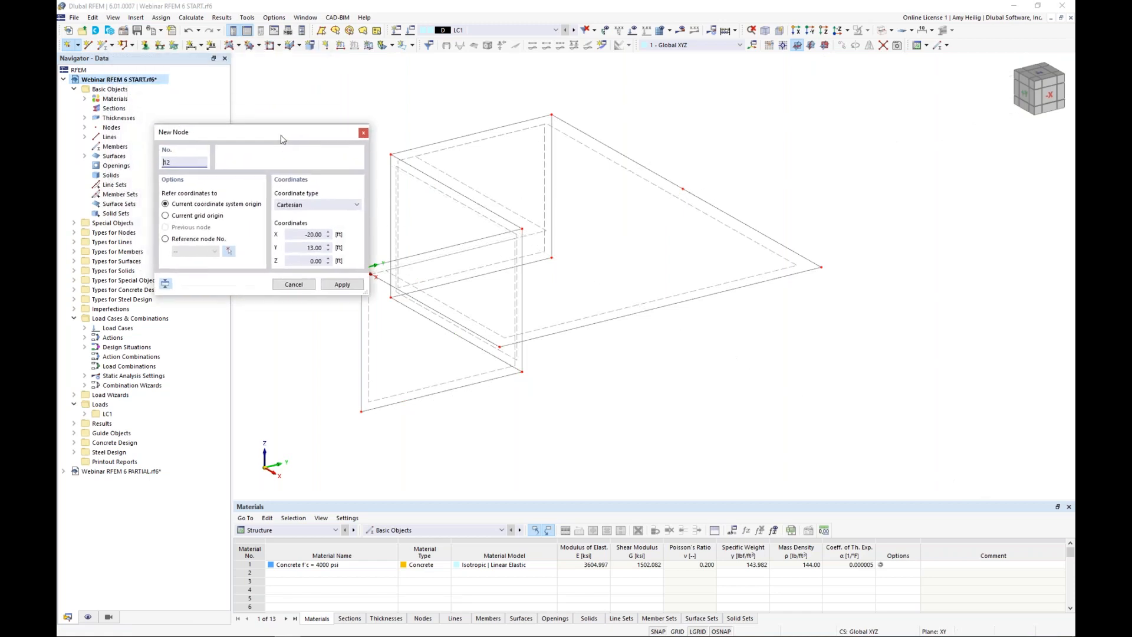
double_click(304, 234)
type("16.5")
key("Tab")
type("3")
key("Tab")
type("0")
key("Return")
Step: Create another node at the same X coordinate with Y 26.50 and Z 0 ft
double_click(304, 233)
key("Tab")
type("26.50")
key("Tab")
type("0")
Step: Create a node at X 0.5, Y 26.50, Z 0 ft and finish placing nodes
double_click(324, 234)
type("0.5")
key("Tab")
type("26.50")
key("Tab")
type("0")
key("Escape")
Step: Copy the three interior slab nodes once with a displacement of -12 ft in Z
middle_click_drag(744, 361, 649, 368, "ctrl")
scroll(649, 368, "down", 1)
left_click(586, 329)
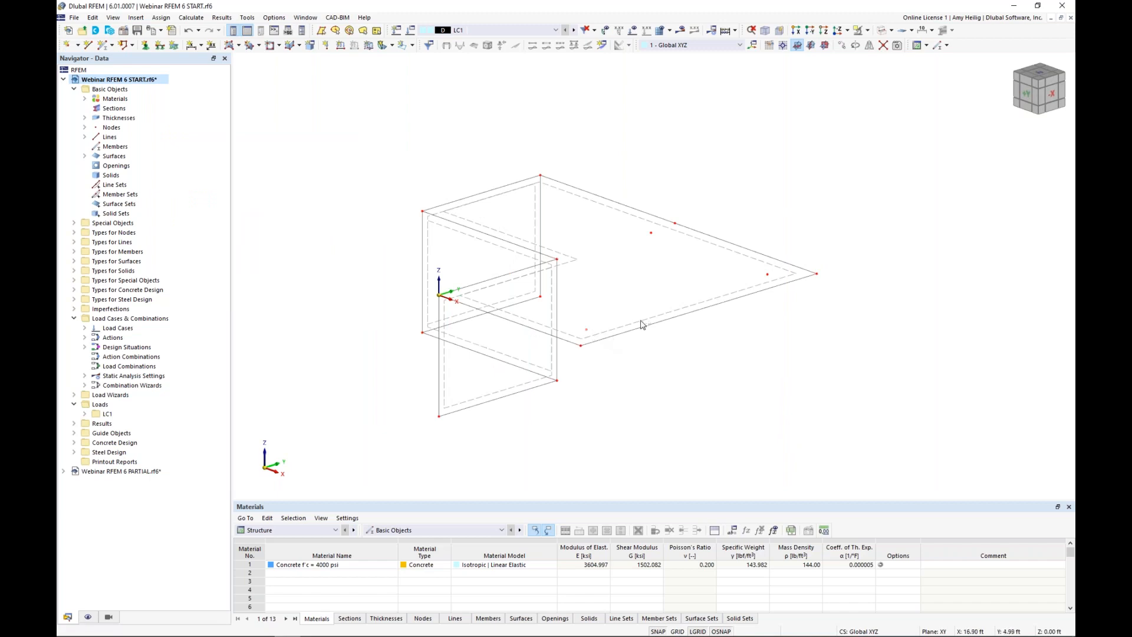
left_click(651, 233, "ctrl")
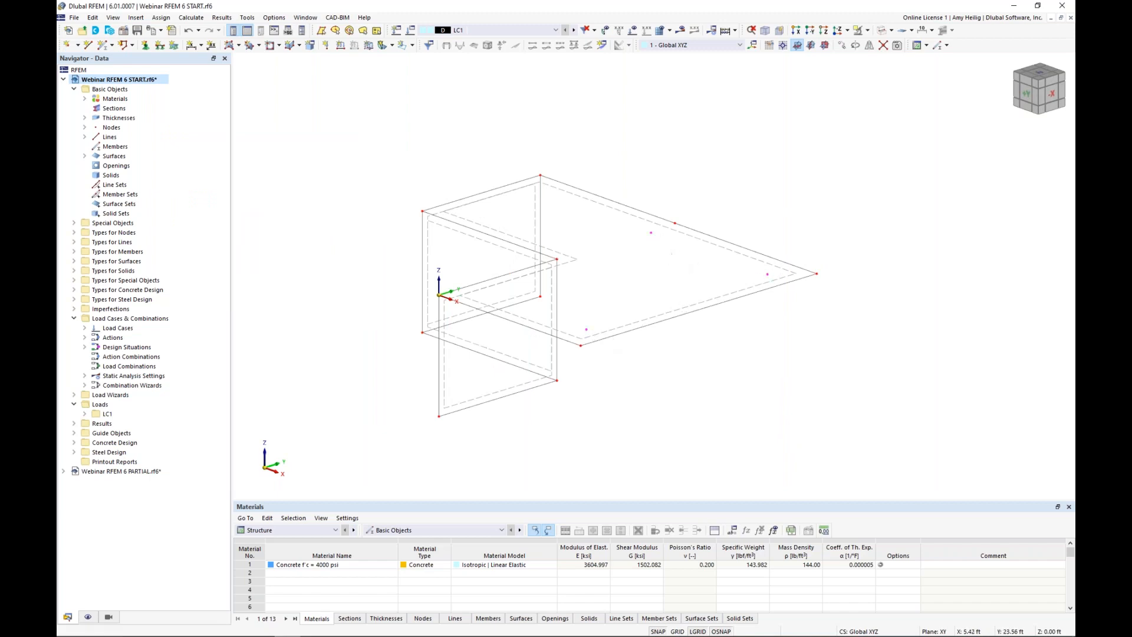
left_click(841, 46)
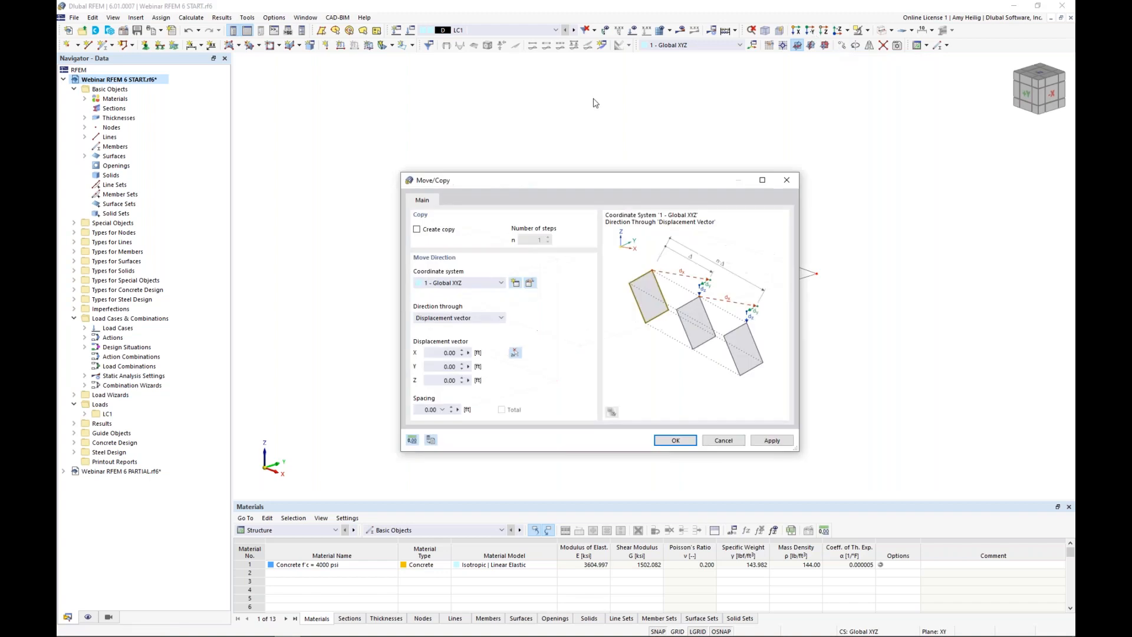
left_click(417, 230)
left_click(453, 379)
key("BackSpace")
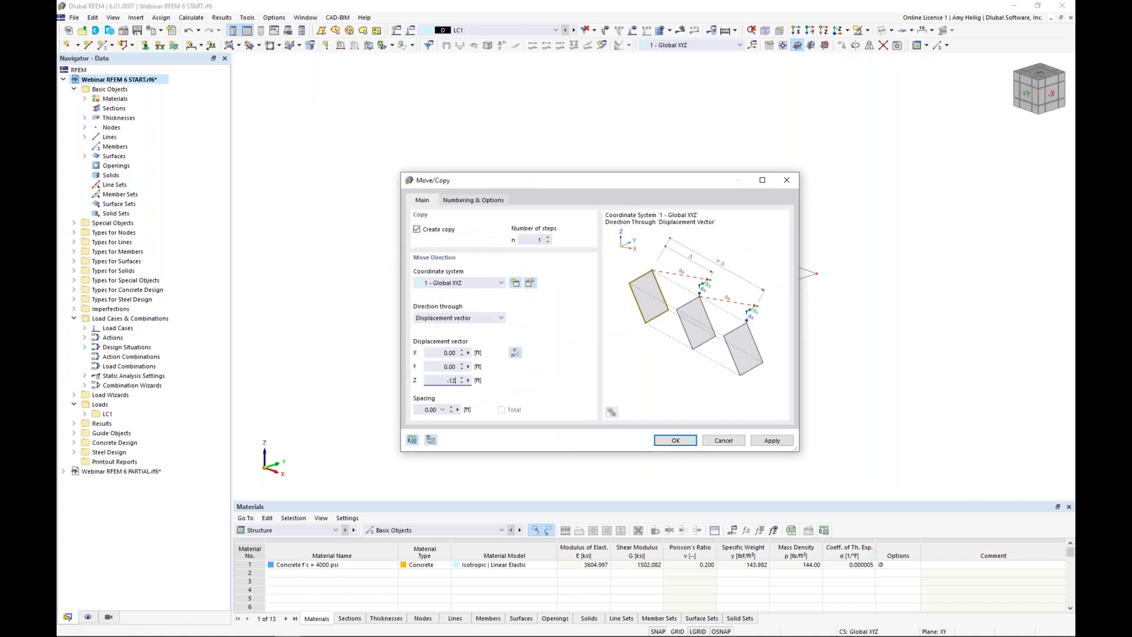
type("-12")
left_click(675, 439)
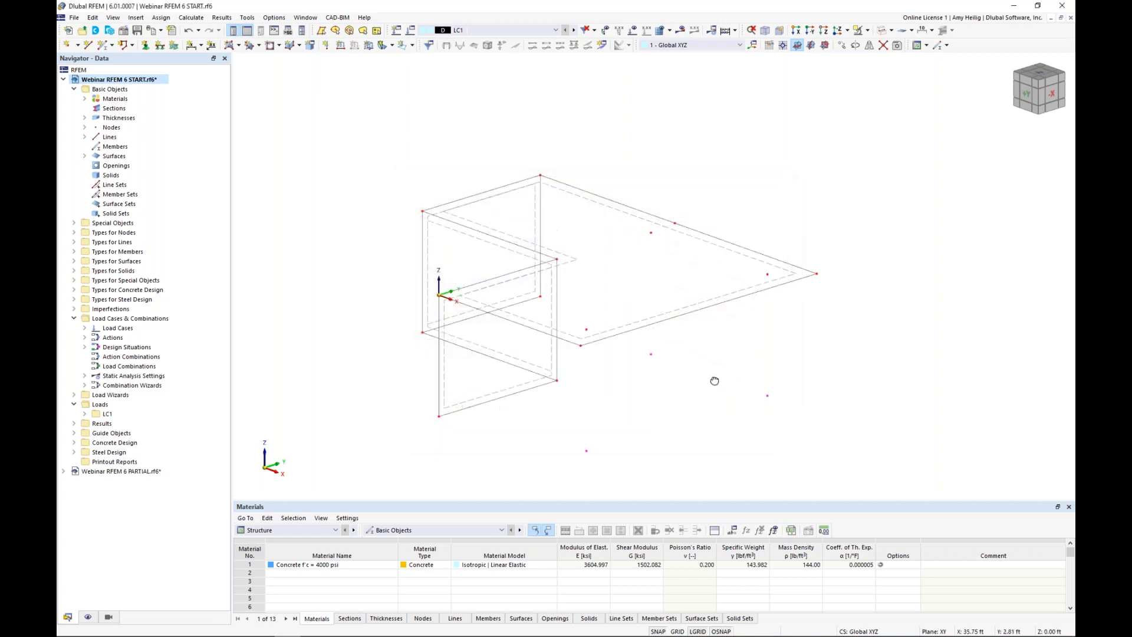
Step: Start a new member of type Beam and choose the massive square section from the section library for it
scroll(715, 381, "up", 1)
scroll(591, 442, "up", 1)
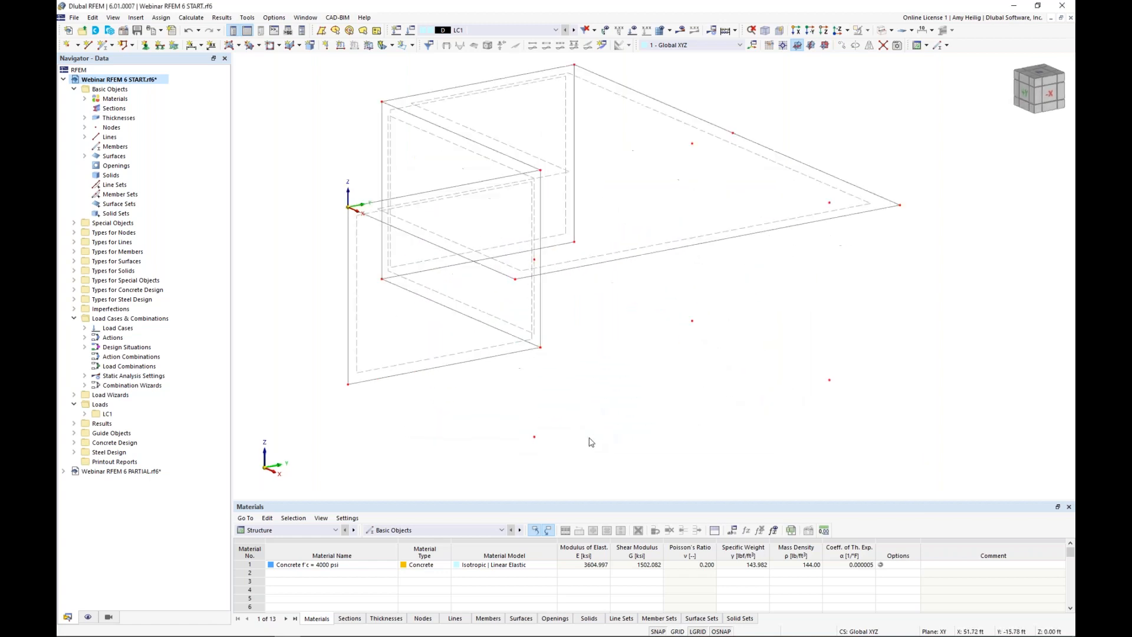
middle_click_drag(596, 430, 578, 404)
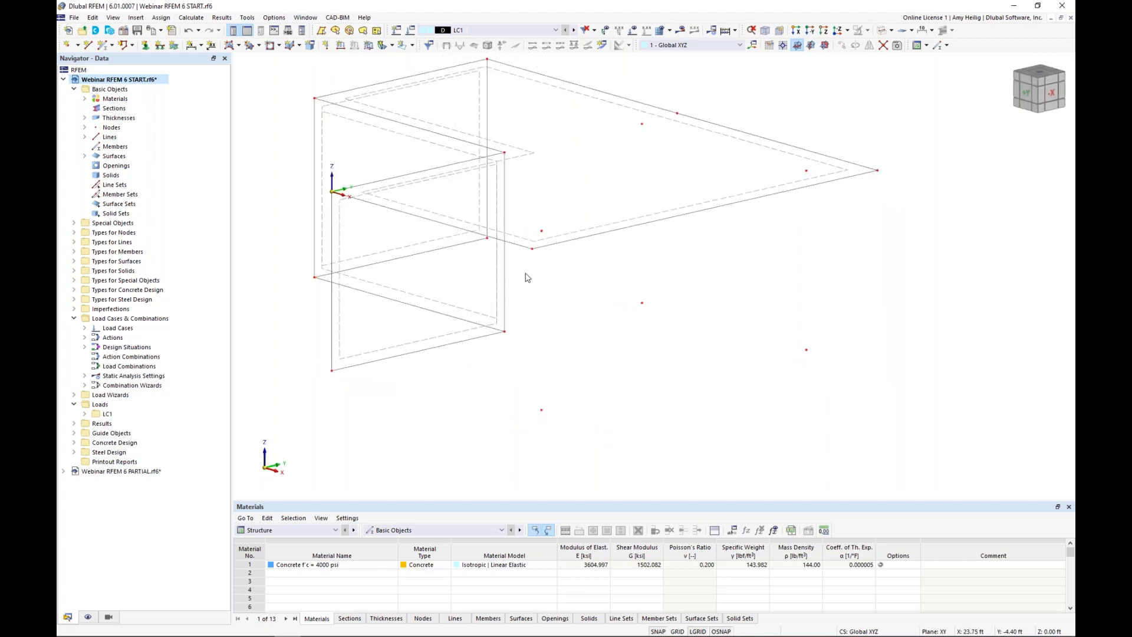
left_click(103, 47)
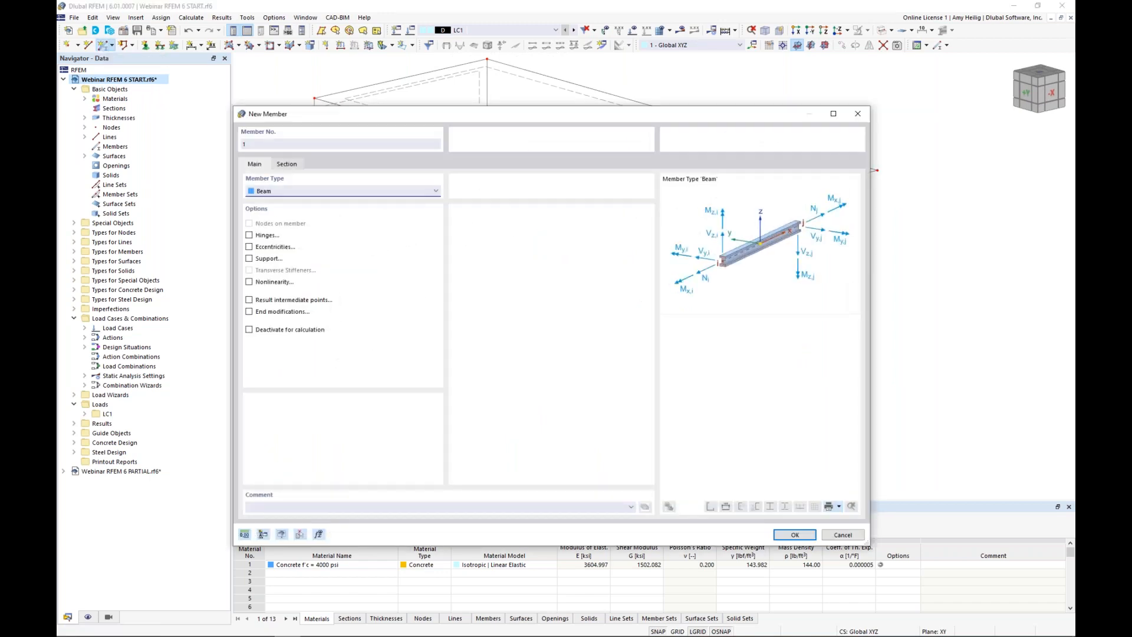
left_click(354, 191)
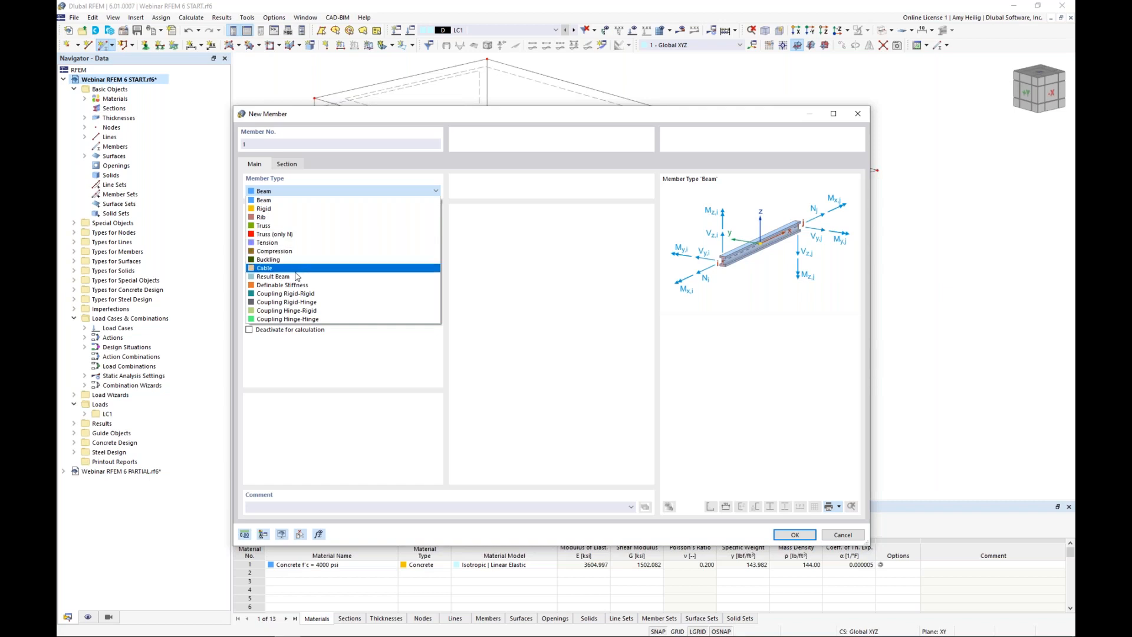
left_click(273, 201)
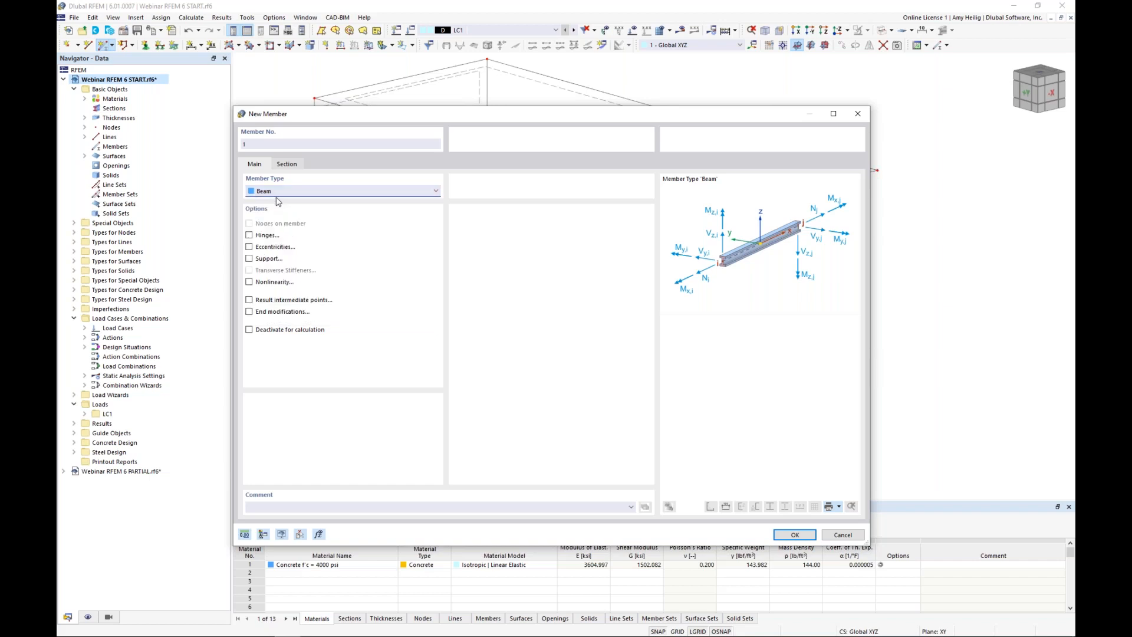
left_click(289, 165)
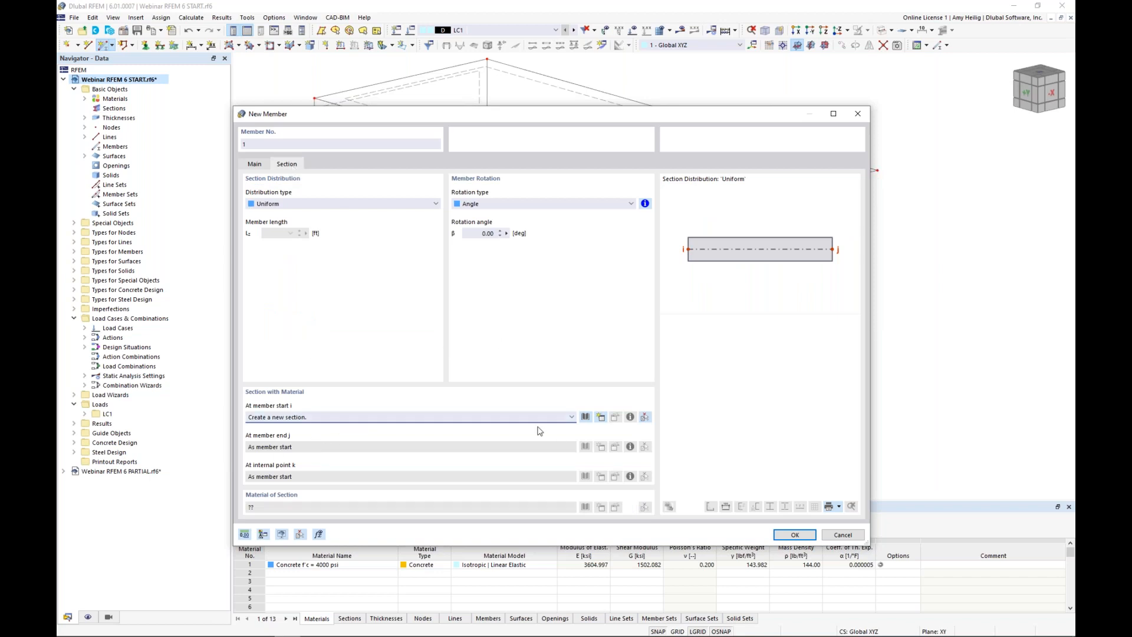
left_click(585, 417)
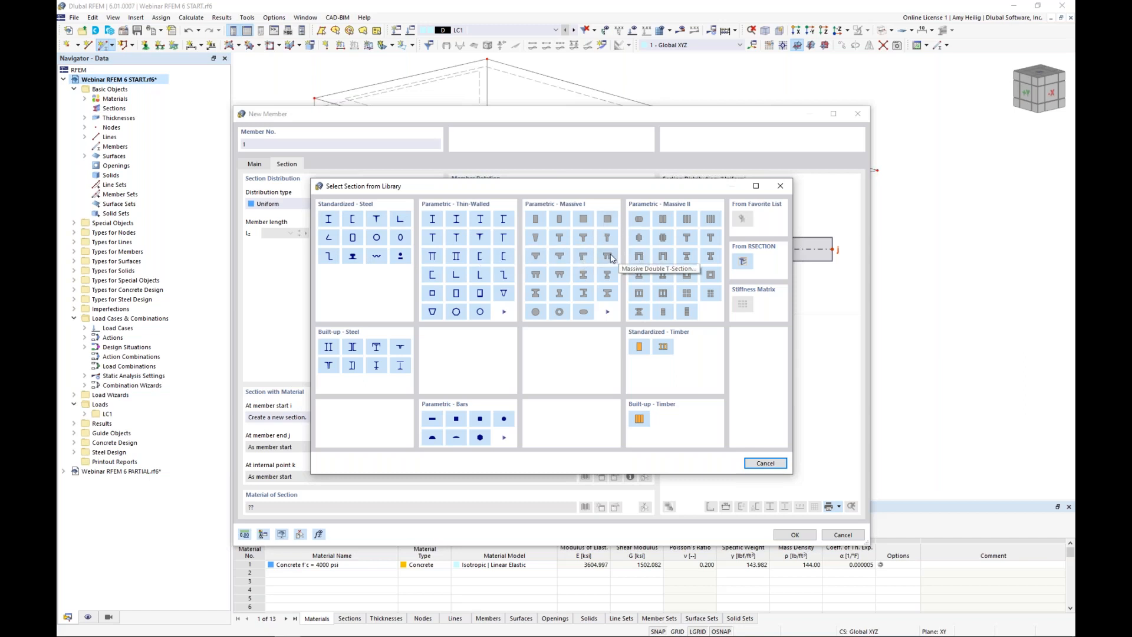
left_click(583, 221)
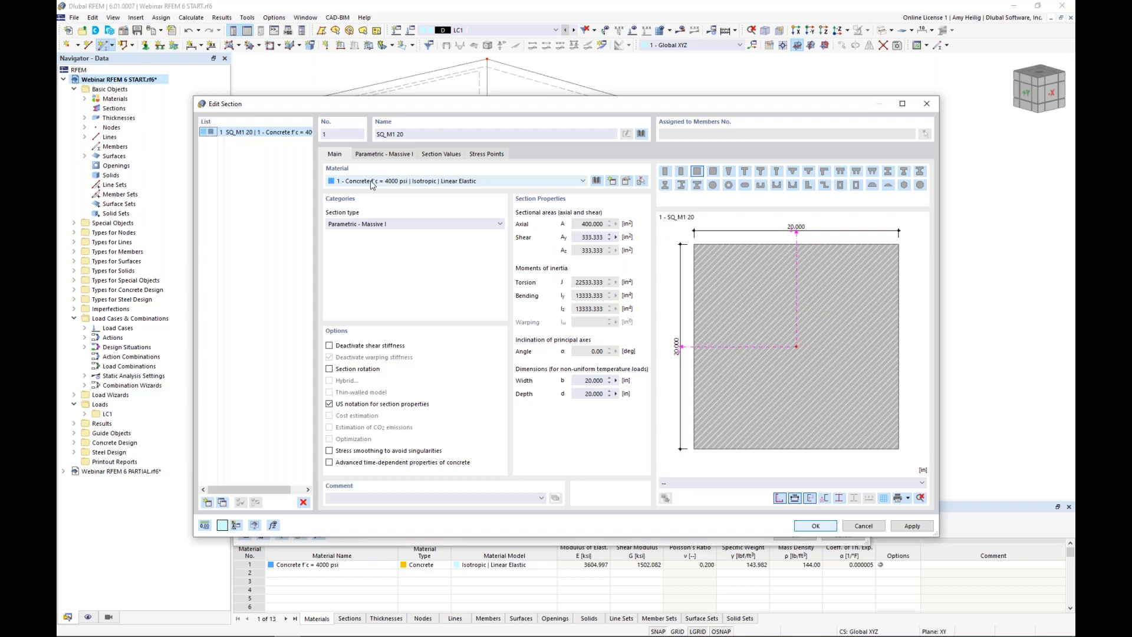
Step: Browse the section's material library for United States steels under the AISC 360-16 standard
left_click(596, 181)
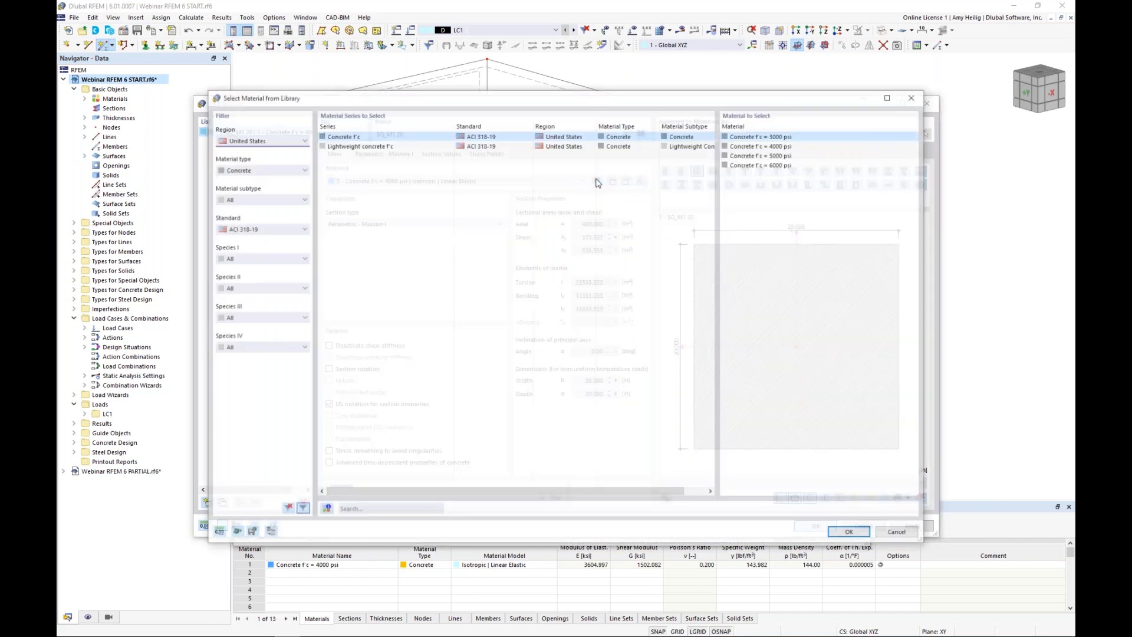
left_click(290, 169)
left_click(281, 195)
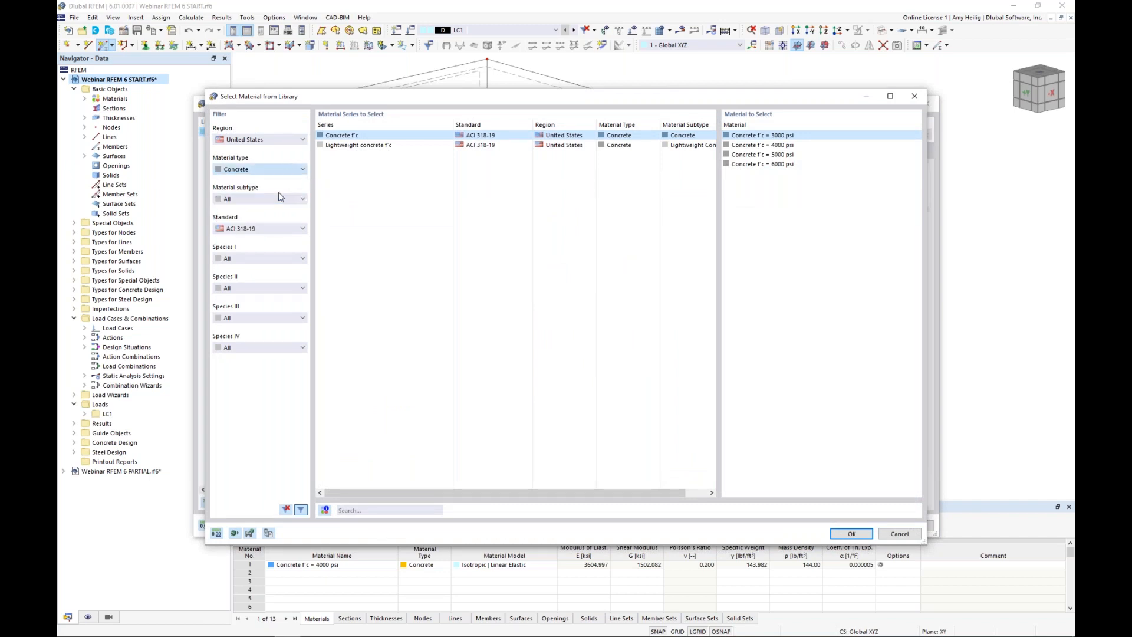
left_click(274, 234)
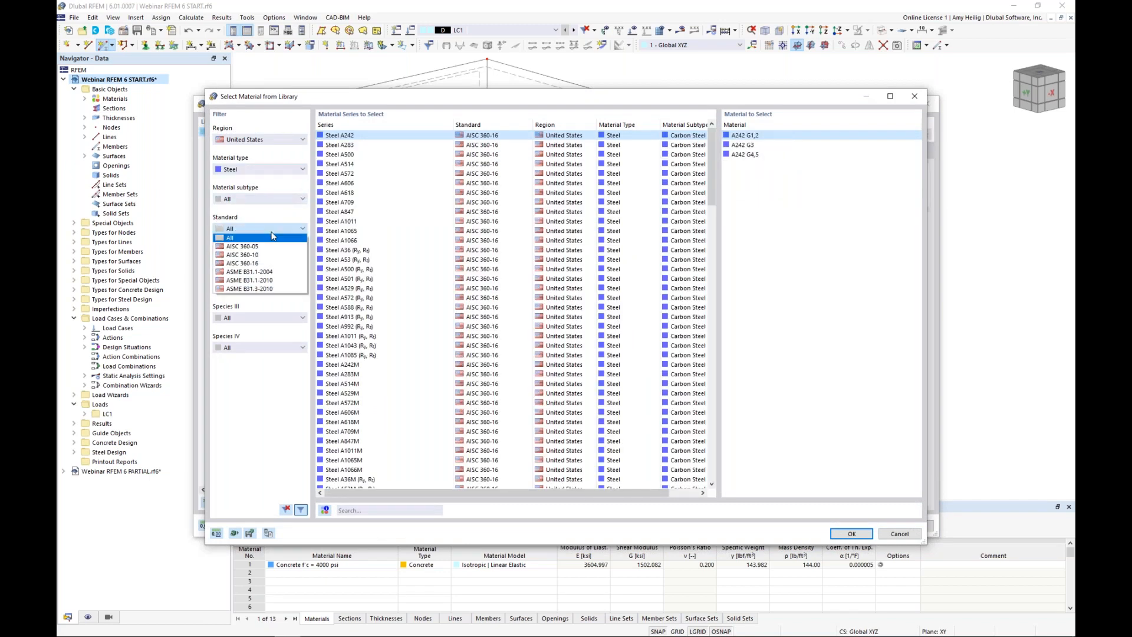
left_click(269, 266)
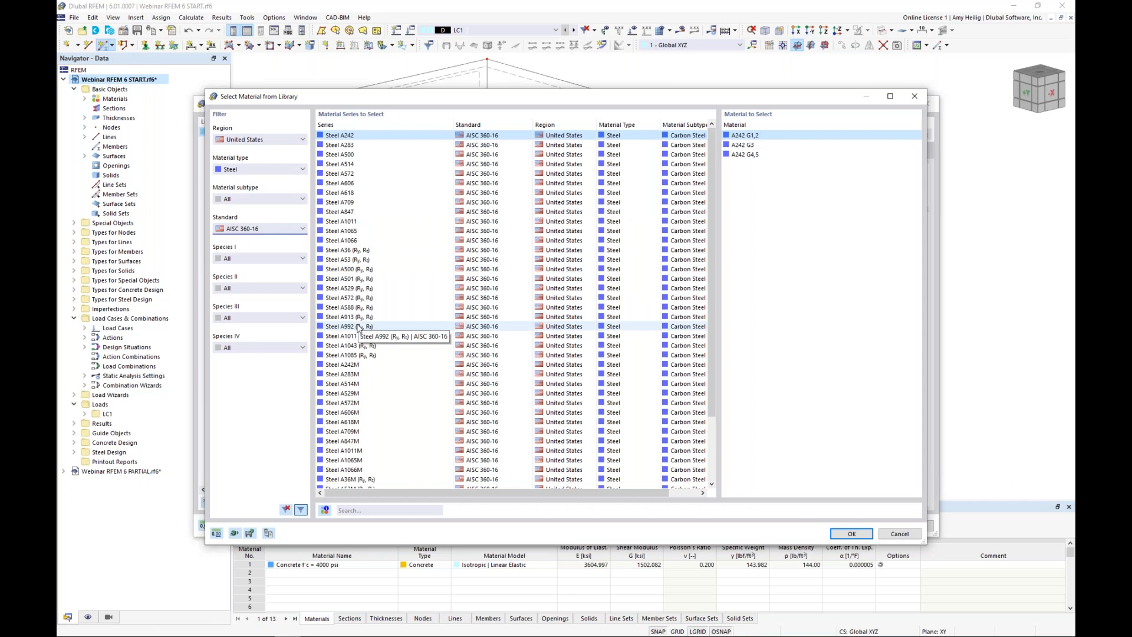
left_click(899, 534)
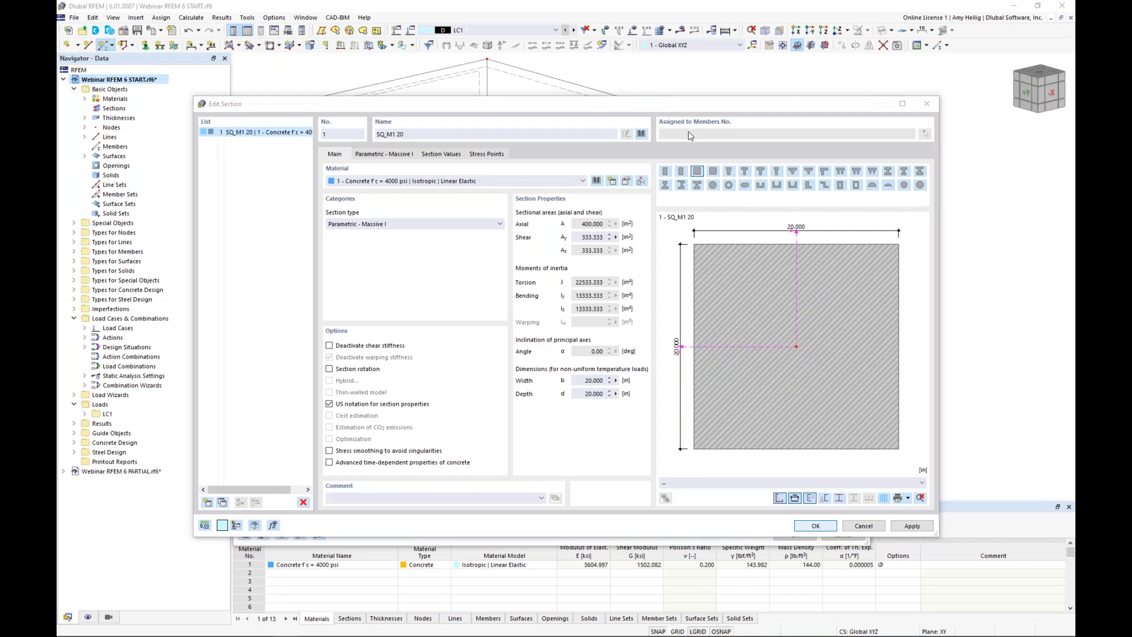
Step: Set the square section's dimension b to 12 in, accept the section and deactivate the new member's design properties
left_click(387, 156)
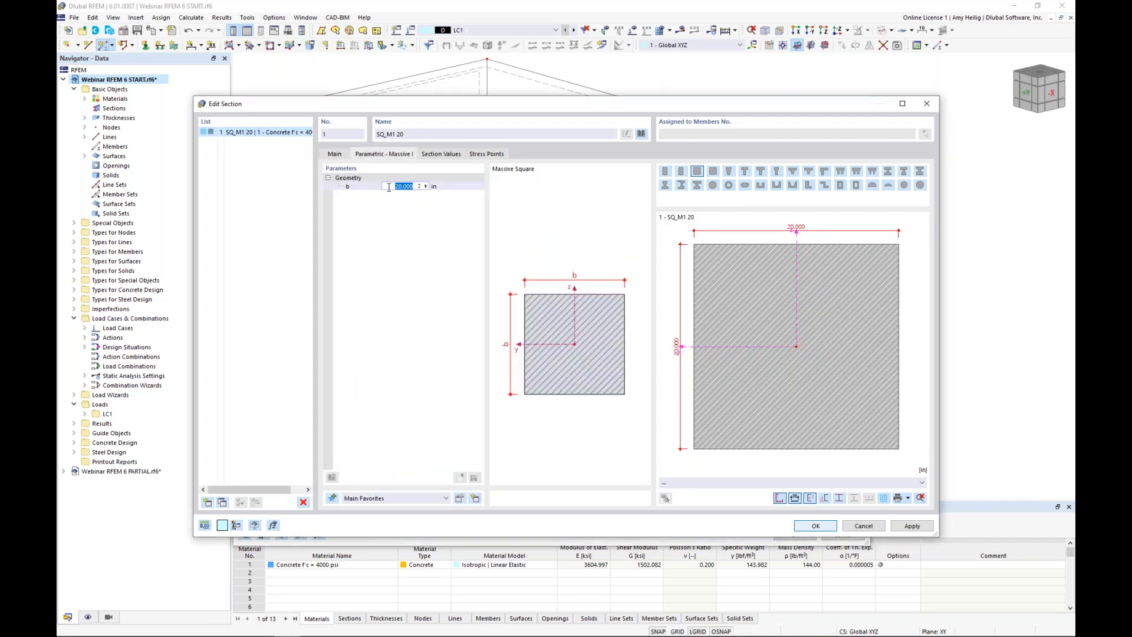
left_click(388, 187)
key("ctrl+a")
type("1")
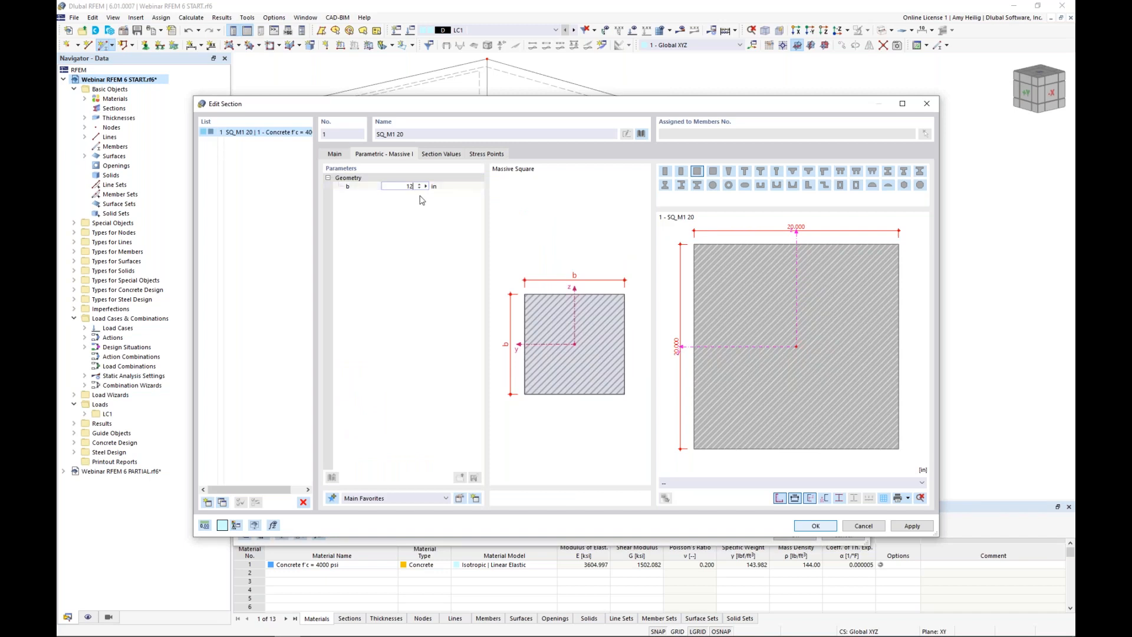
left_click(441, 154)
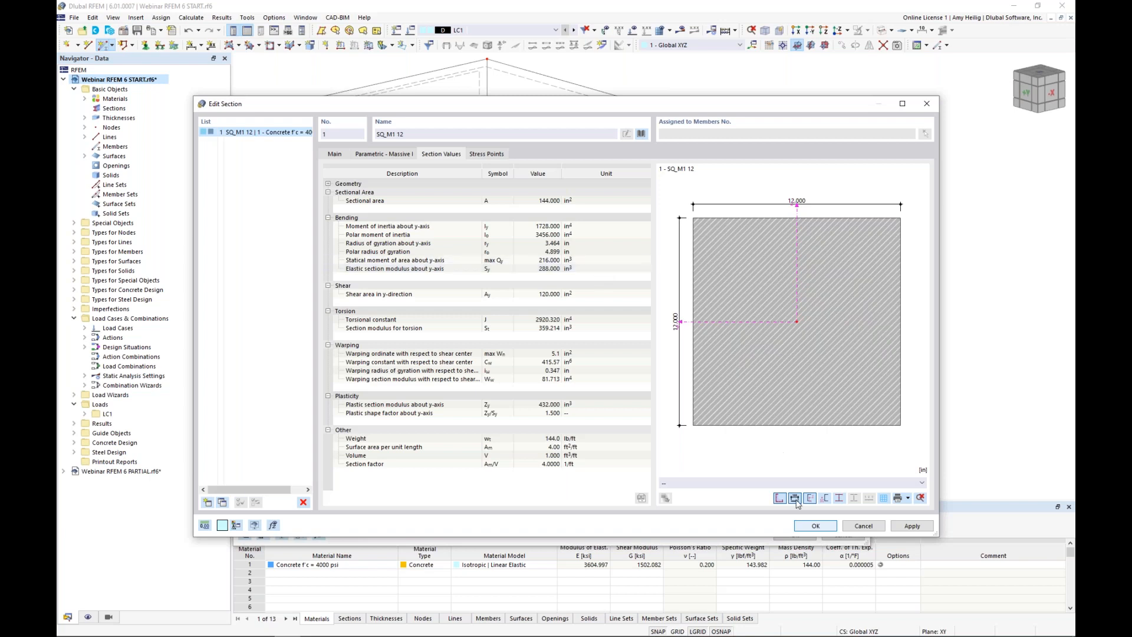
left_click(807, 526)
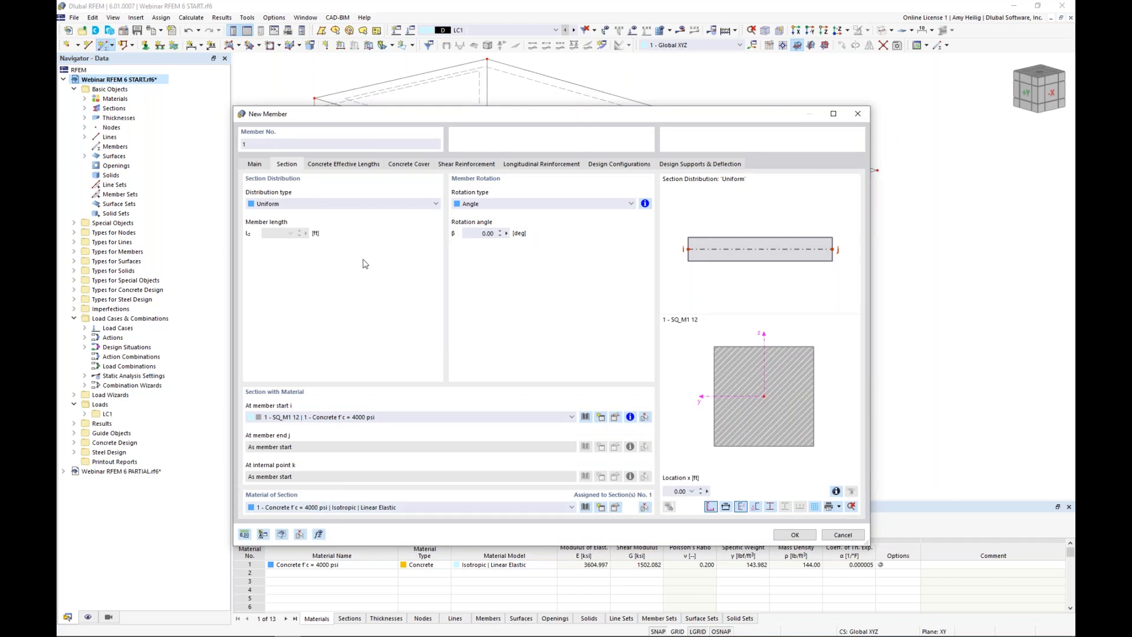
left_click(256, 165)
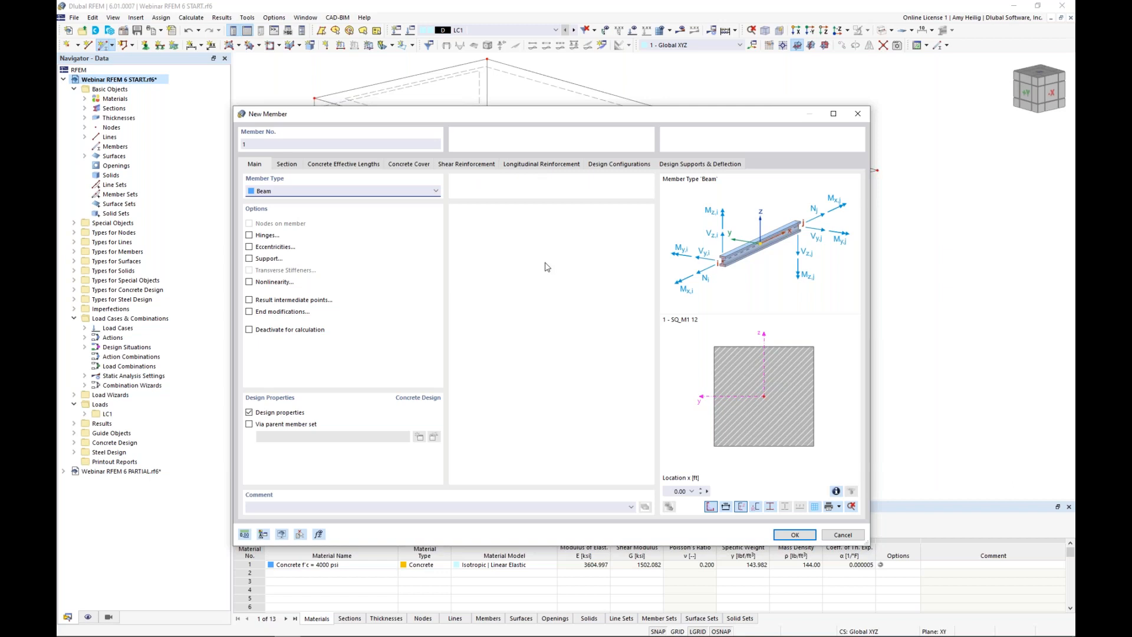
left_click(249, 412)
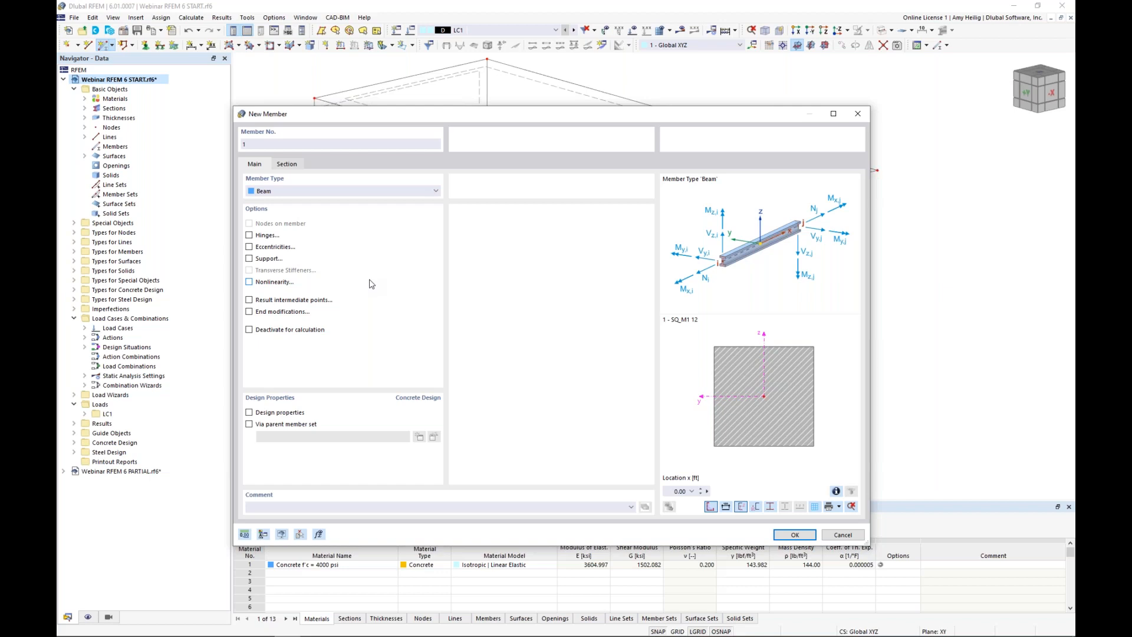
left_click(249, 236)
left_click(318, 166)
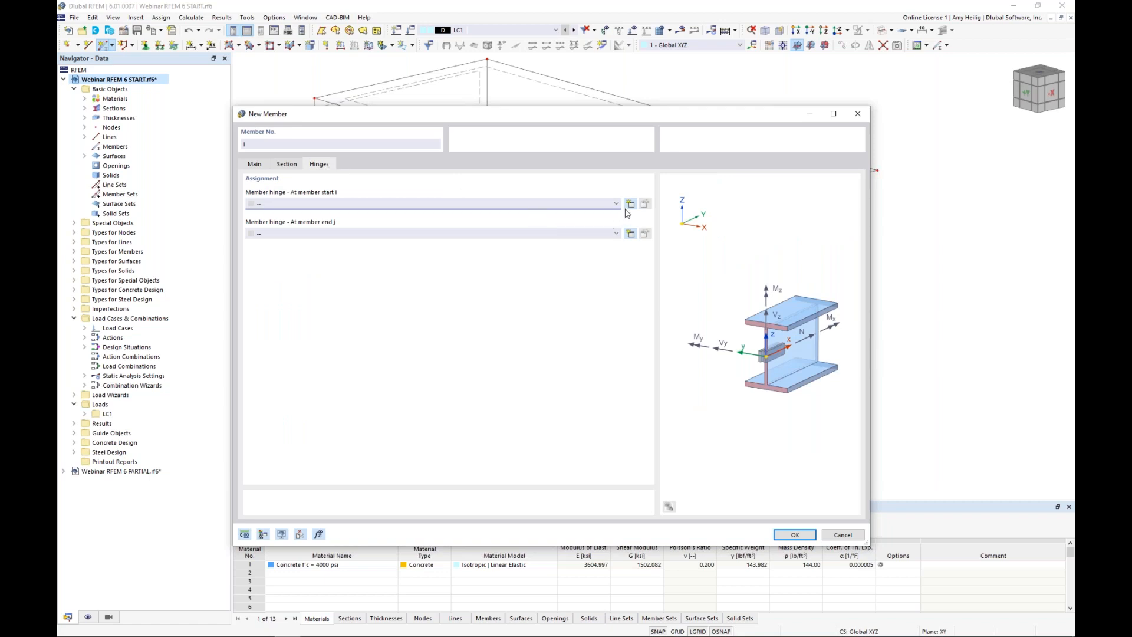
left_click(630, 233)
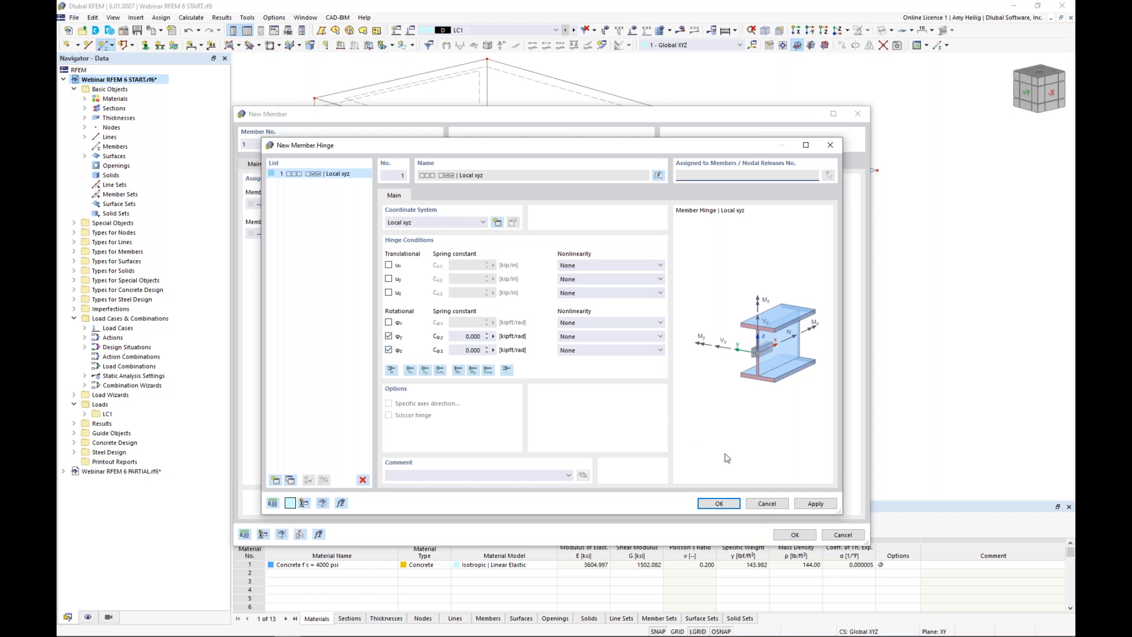
left_click(766, 502)
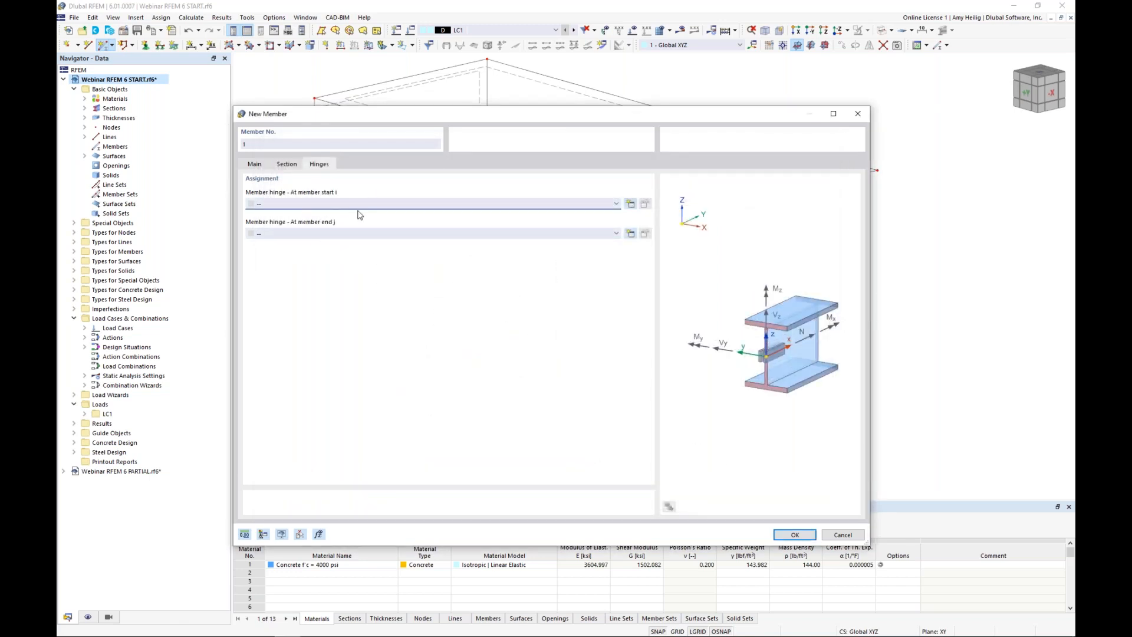
left_click(255, 165)
left_click(249, 236)
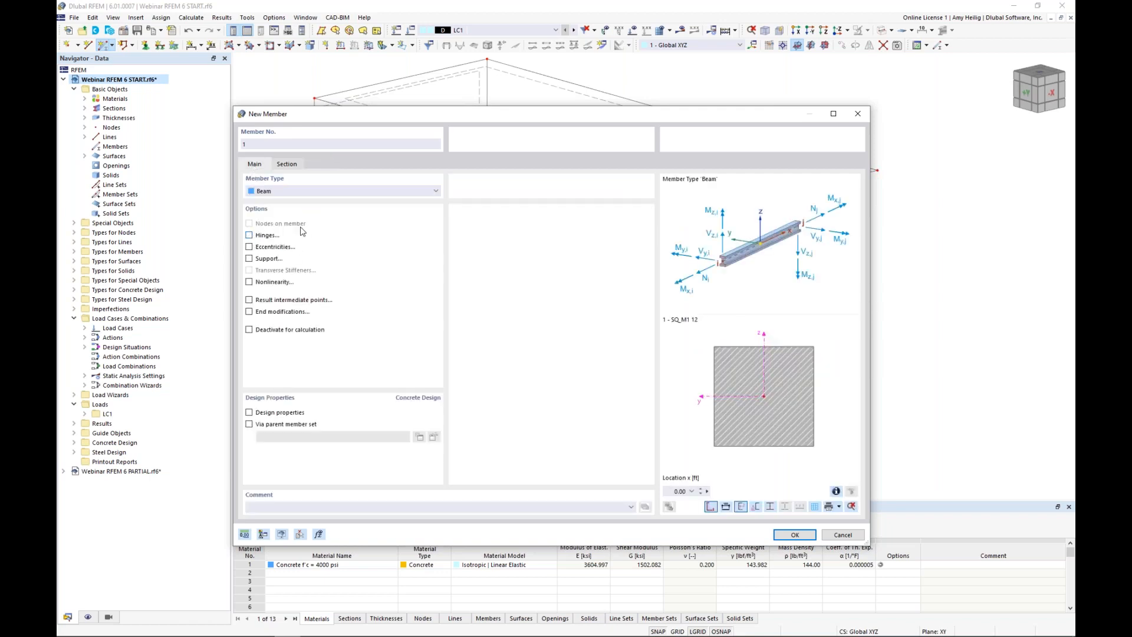
Step: Draw three vertical column members, each from a copied lower node up to the slab node directly above it
left_click(786, 534)
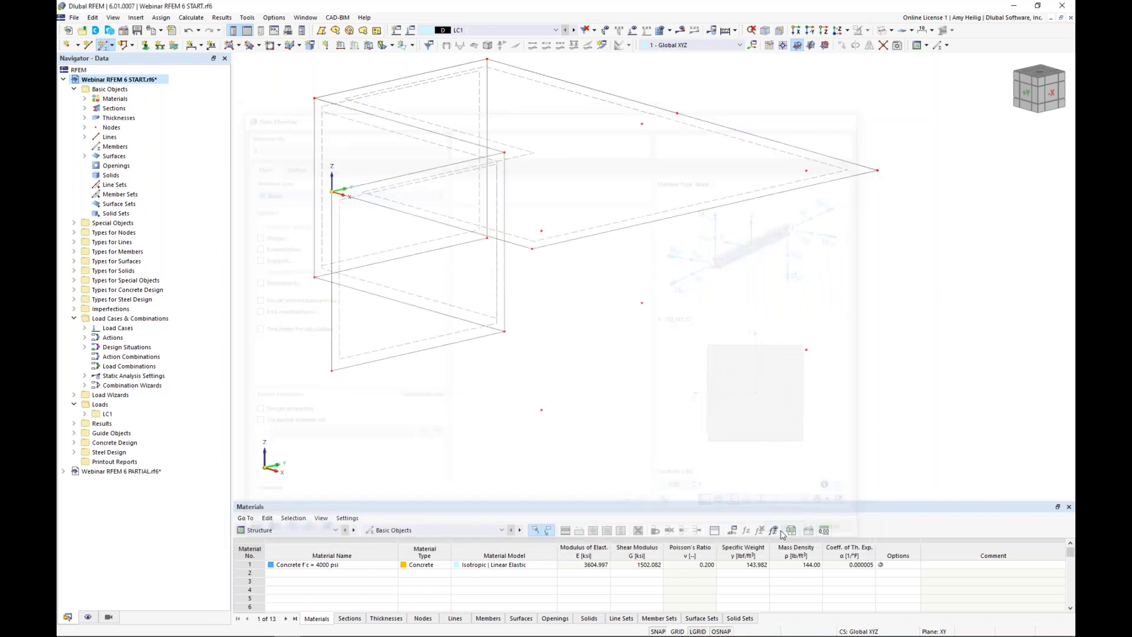
left_click(541, 409)
left_click(541, 231)
left_click(806, 350)
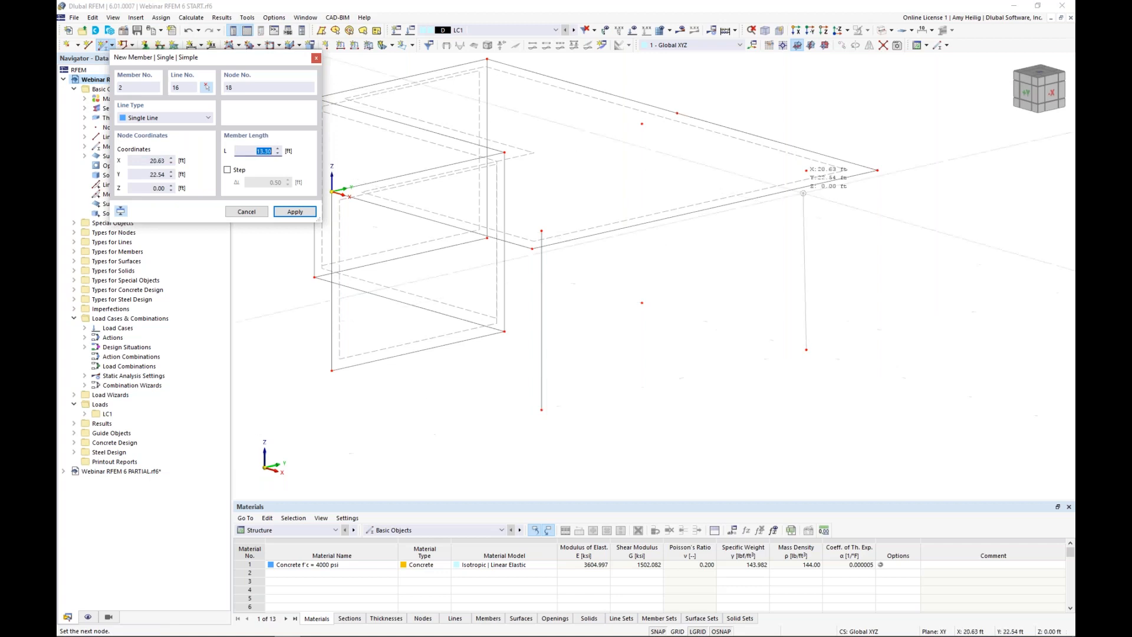
left_click(806, 171)
left_click(642, 303)
left_click(641, 124)
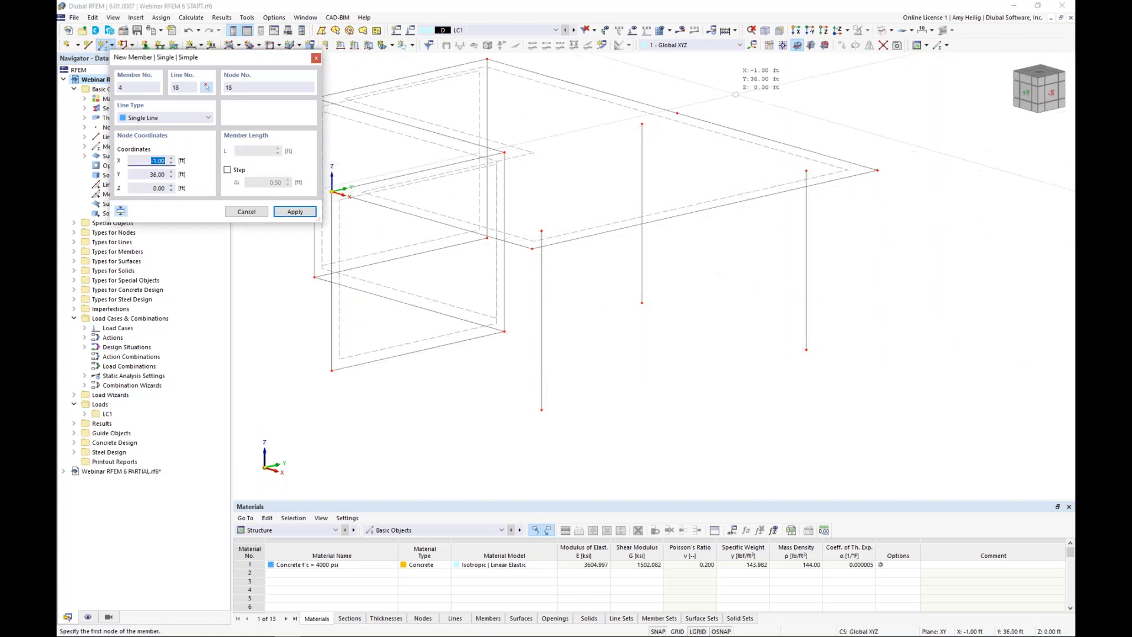
left_click(246, 211)
Step: Display the model as transparent solids instead of a wireframe
left_click(882, 31)
left_click(882, 32)
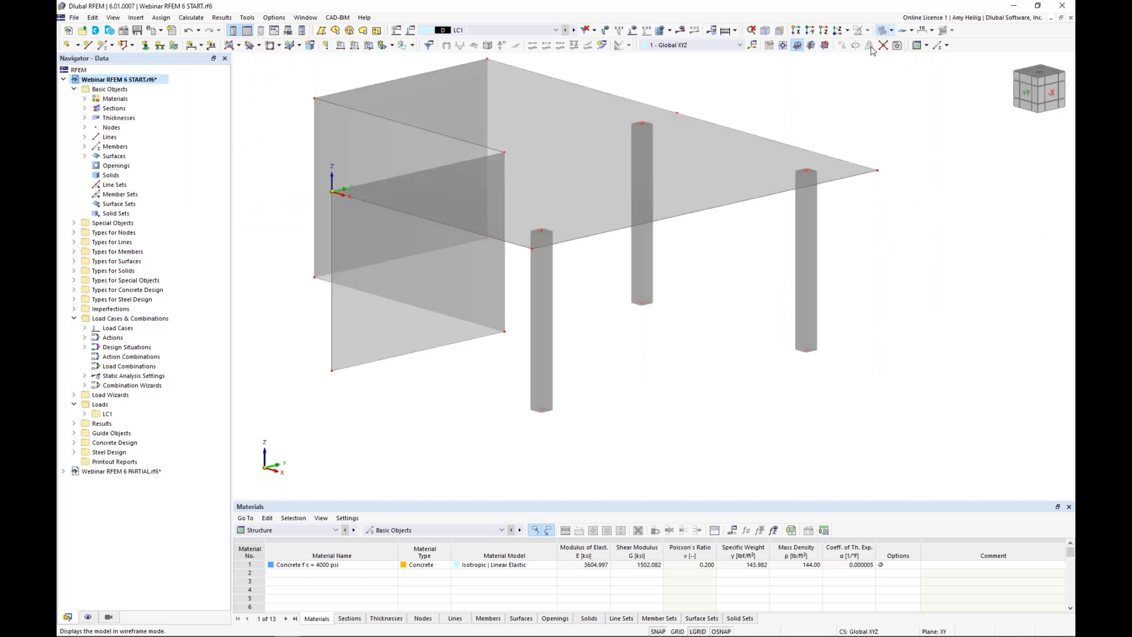
middle_click_drag(847, 131, 783, 145, "ctrl")
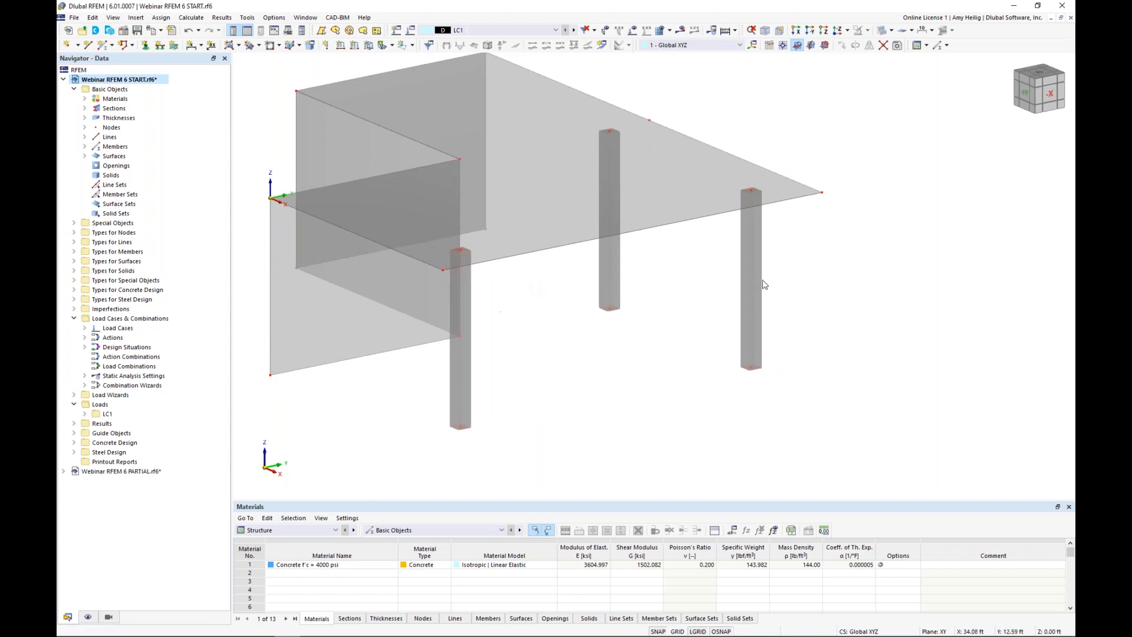
Step: Start a new single member as a Rib and set its rib alignment to the -z-side of the surface
left_click(103, 45)
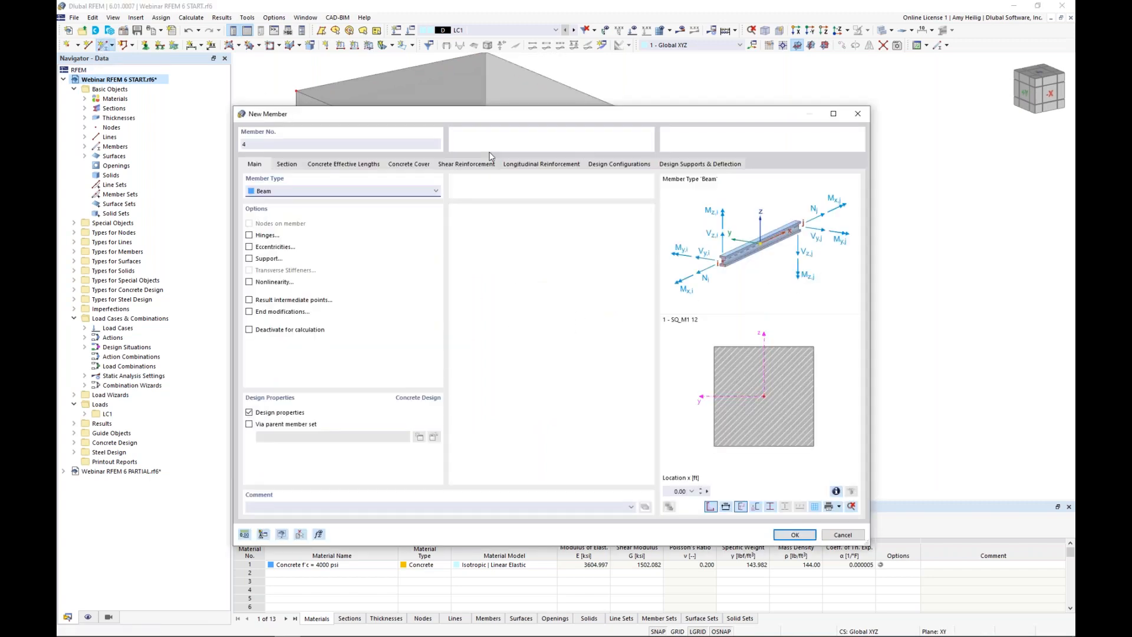
left_click(289, 192)
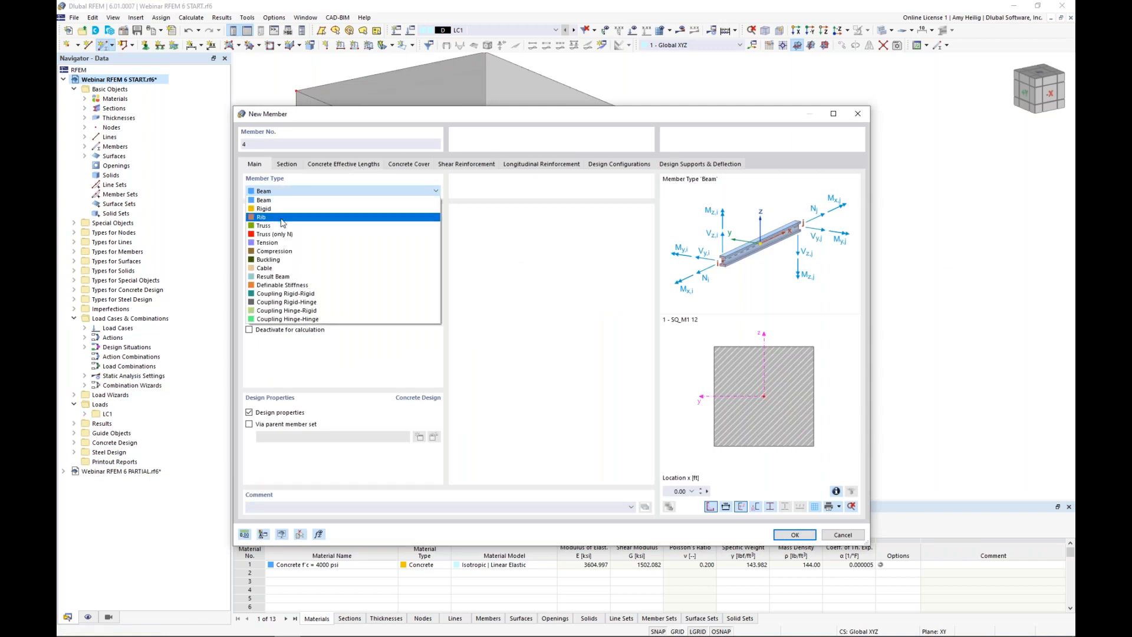
left_click(282, 218)
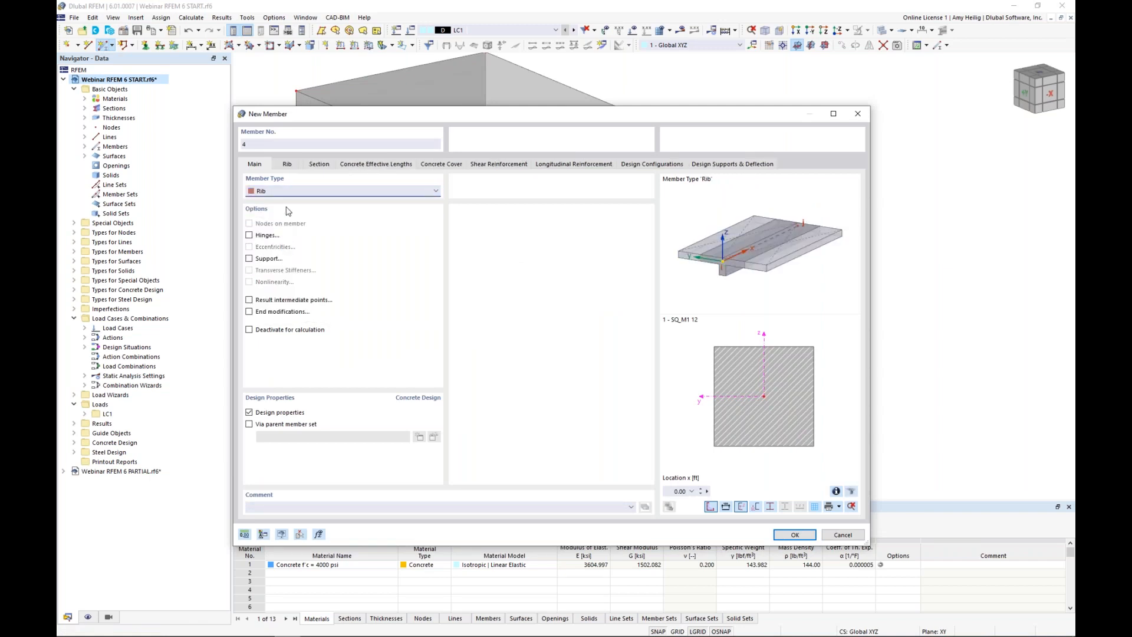
left_click(289, 167)
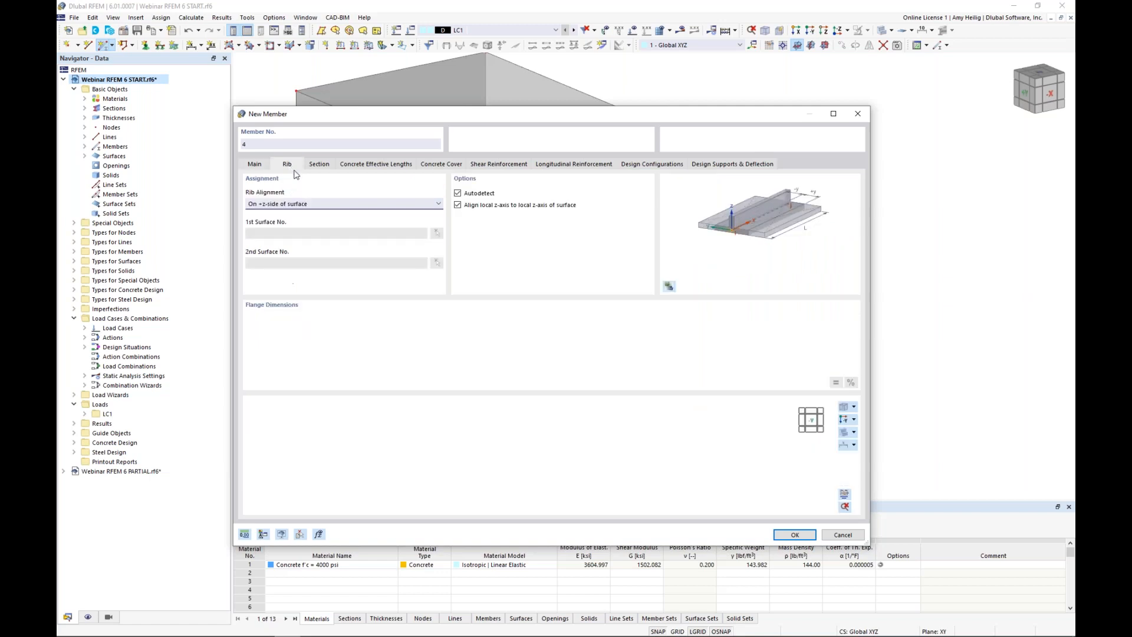
left_click(293, 203)
left_click(293, 218)
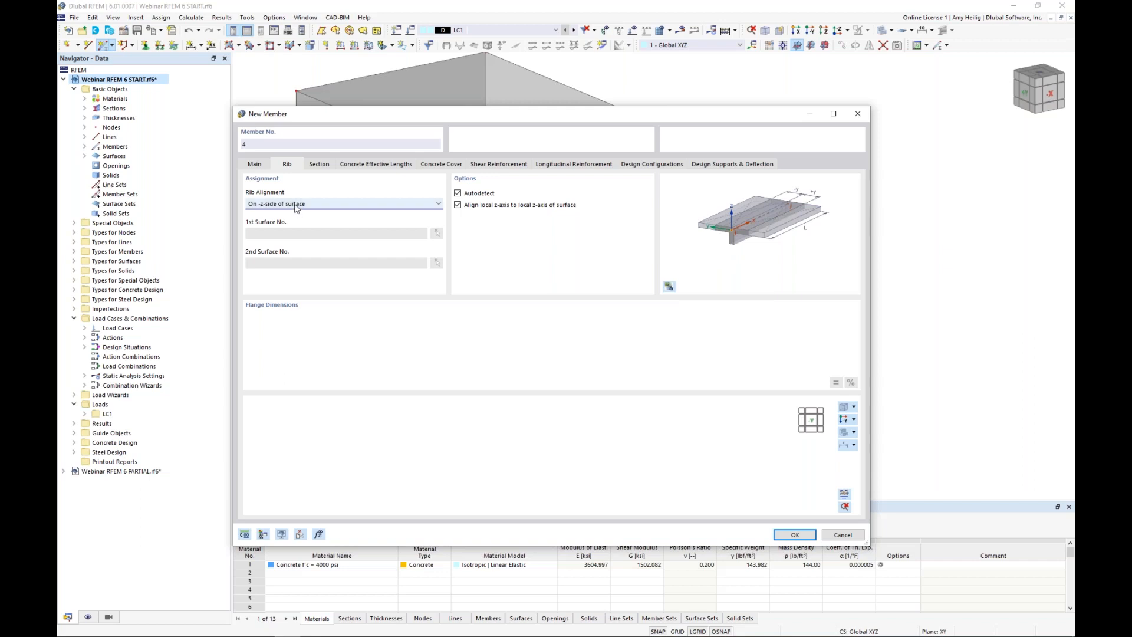
Step: Set the new member's type back to Beam and deactivate its design properties
left_click(263, 168)
left_click(295, 190)
scroll(294, 248, "up", 2)
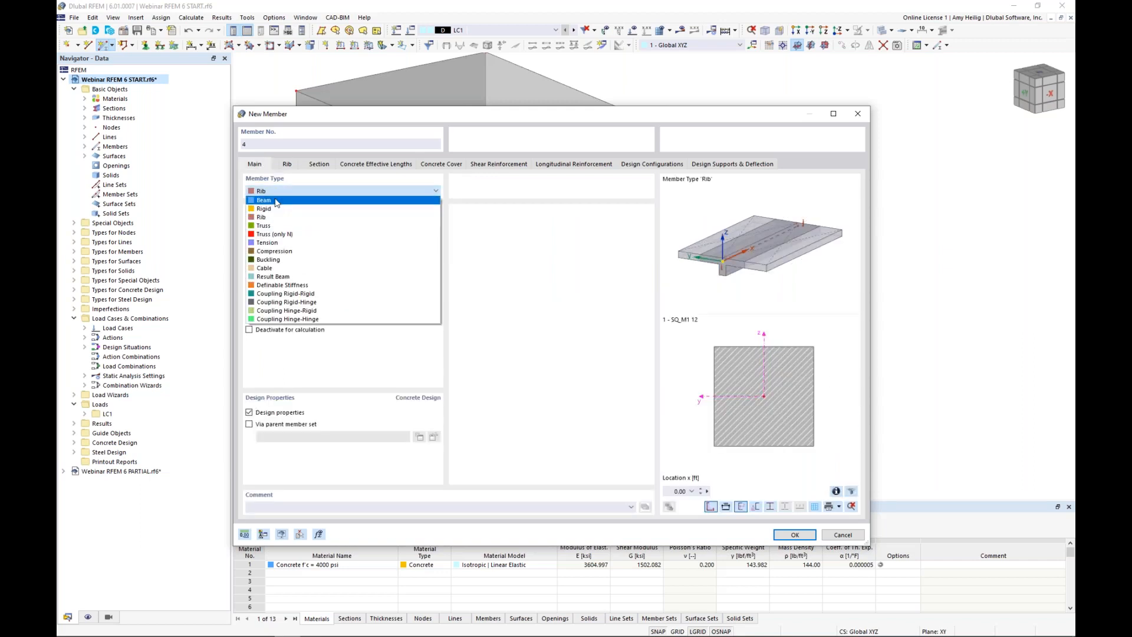
left_click(273, 204)
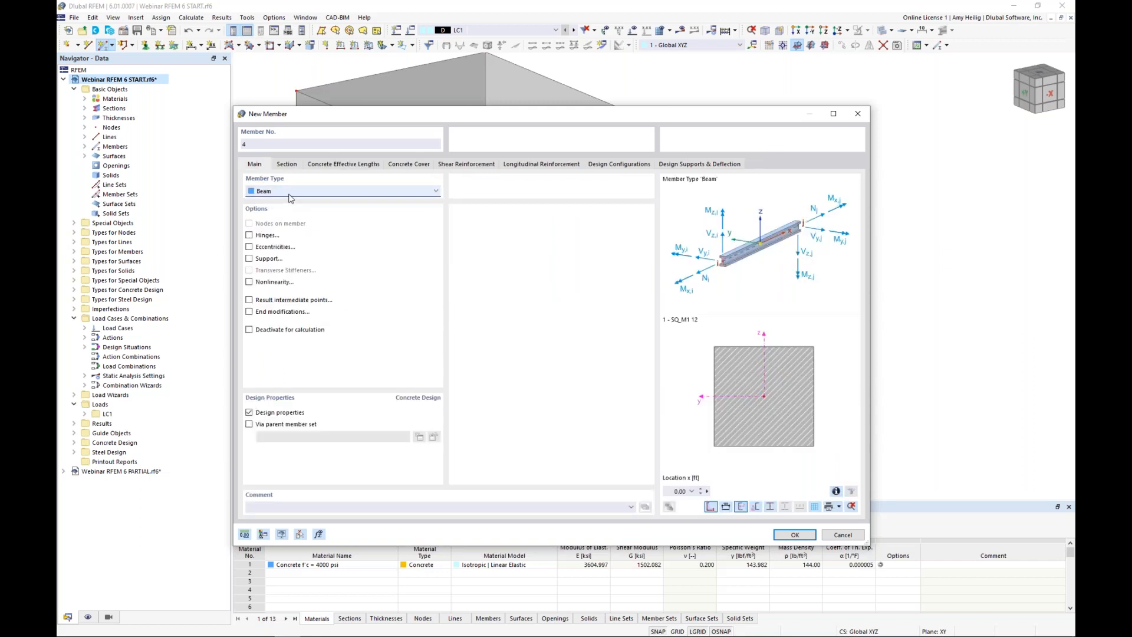
left_click(249, 412)
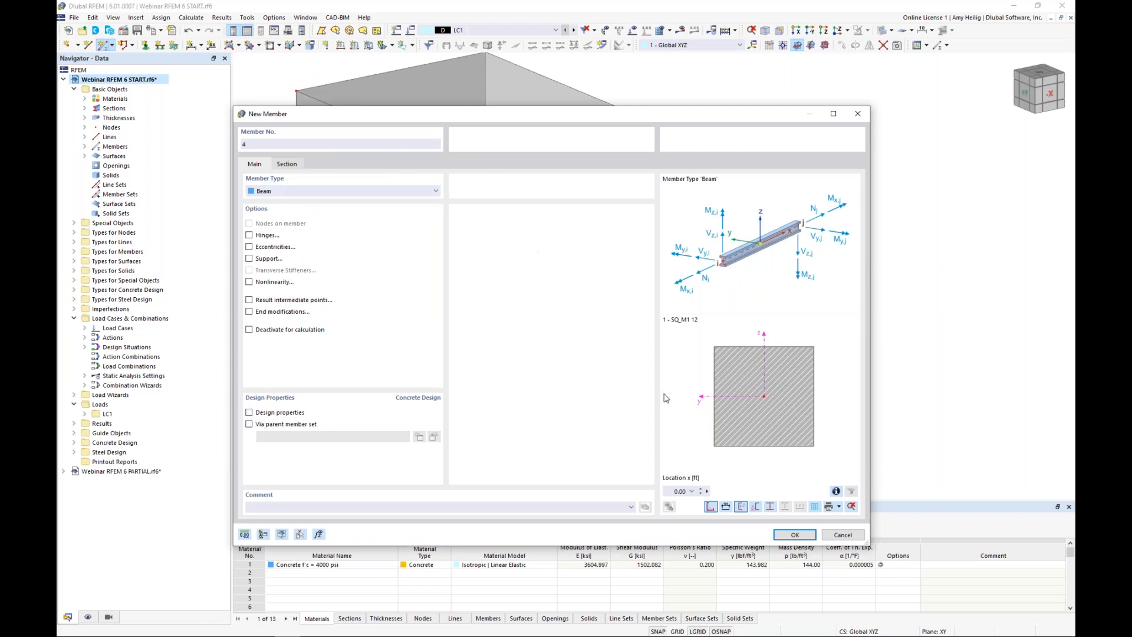
Step: Give the new beam a massive rectangular concrete section with b 10 in and h 12 in
left_click(287, 164)
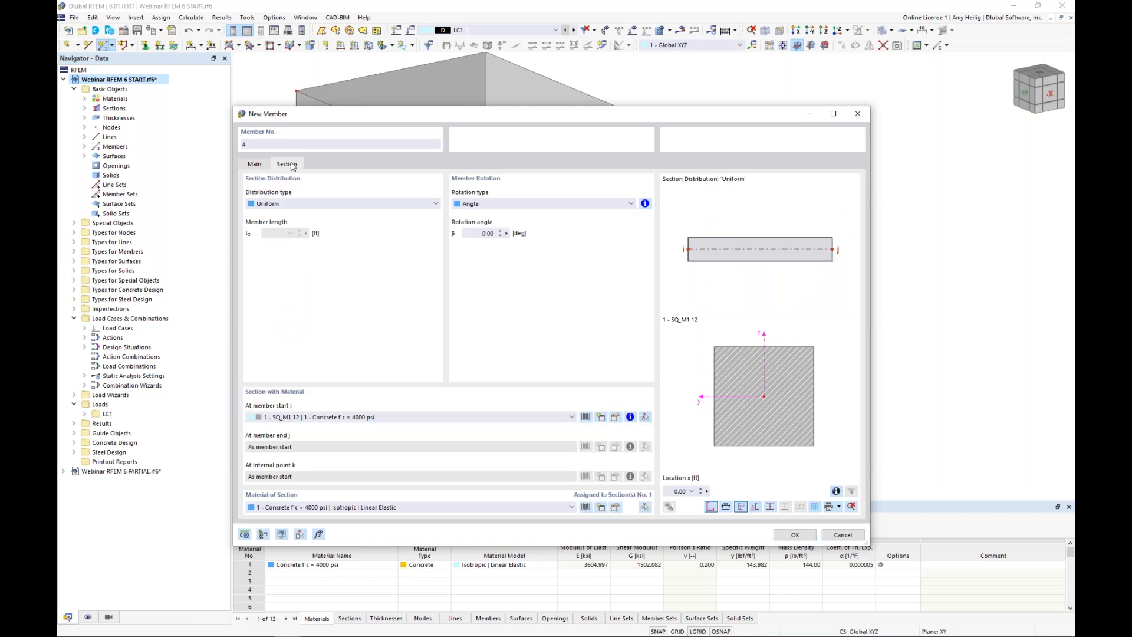
left_click(585, 417)
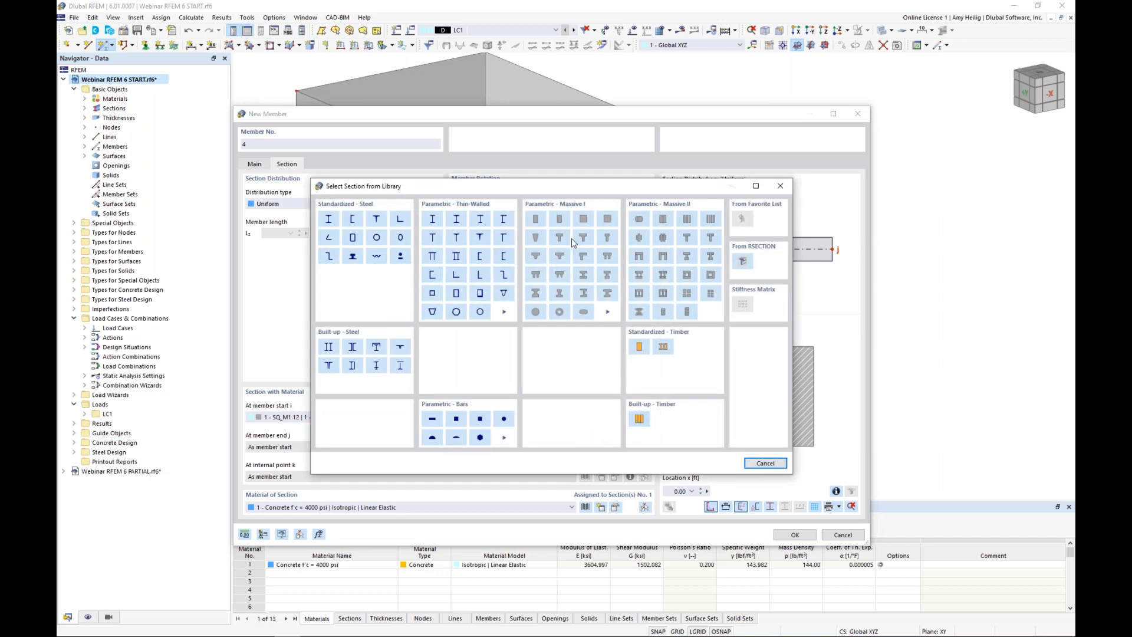
left_click(537, 219)
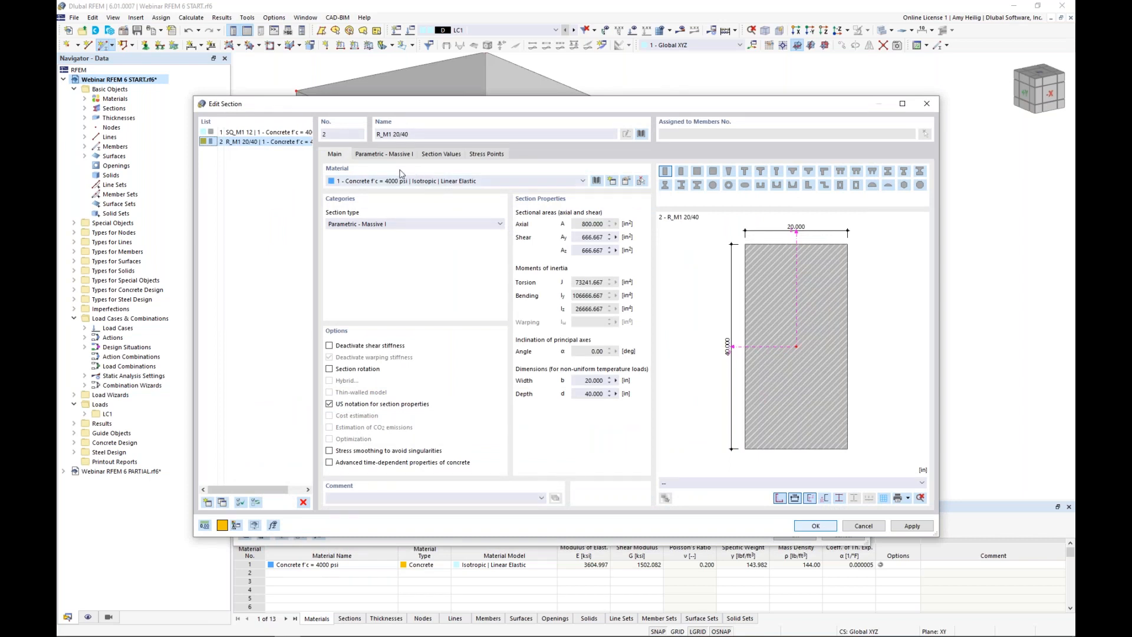
left_click(389, 154)
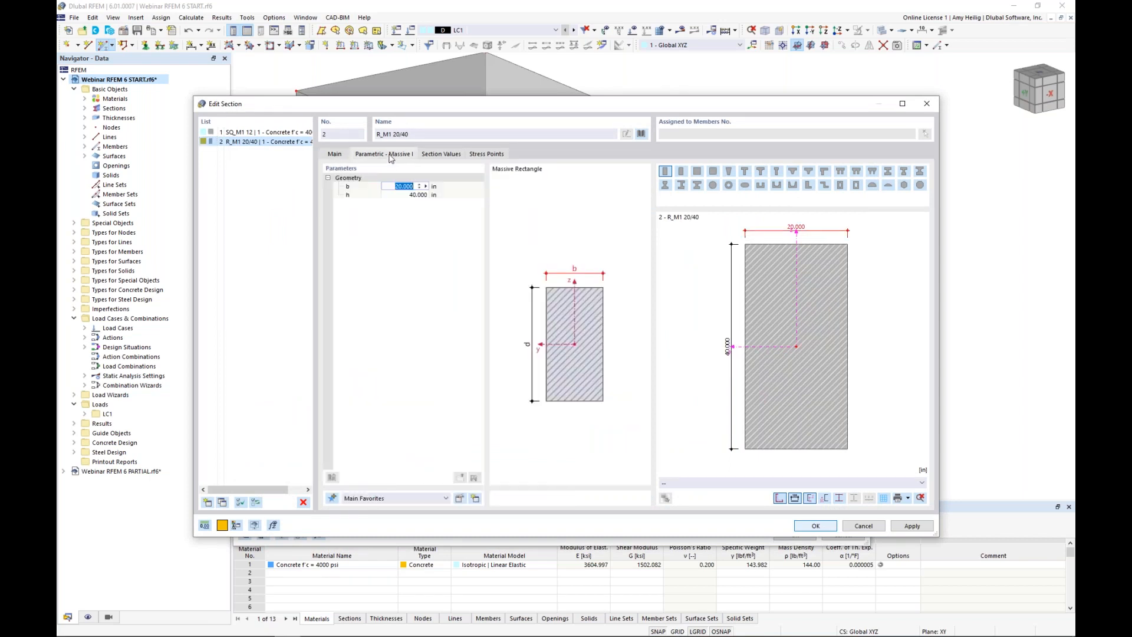
type("10")
key("Tab")
type("12")
key("Return")
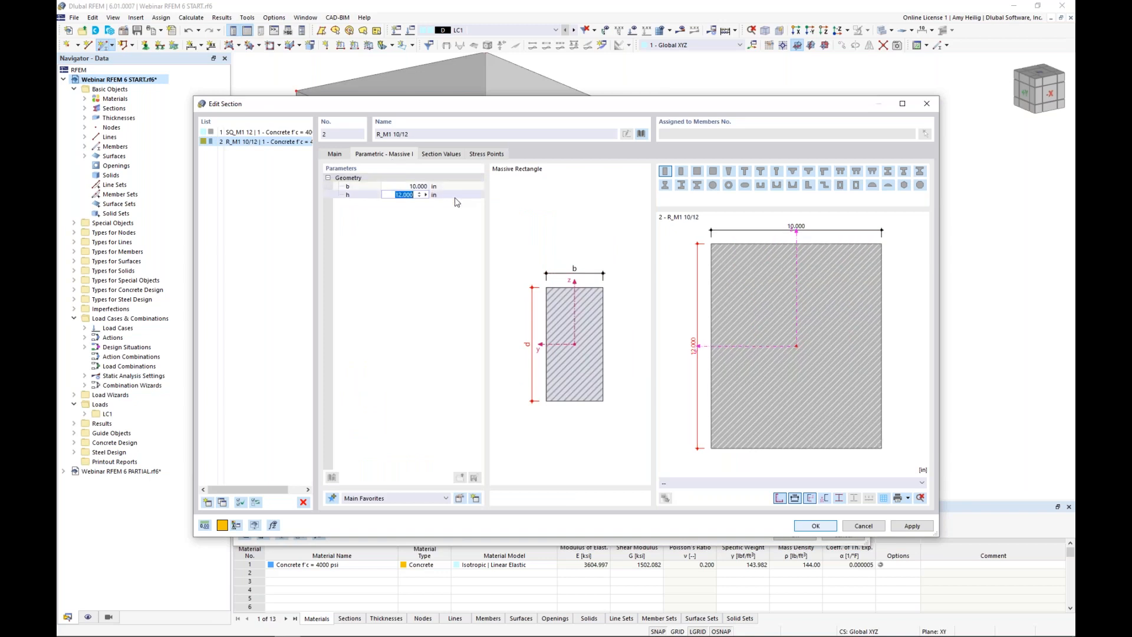
left_click(815, 525)
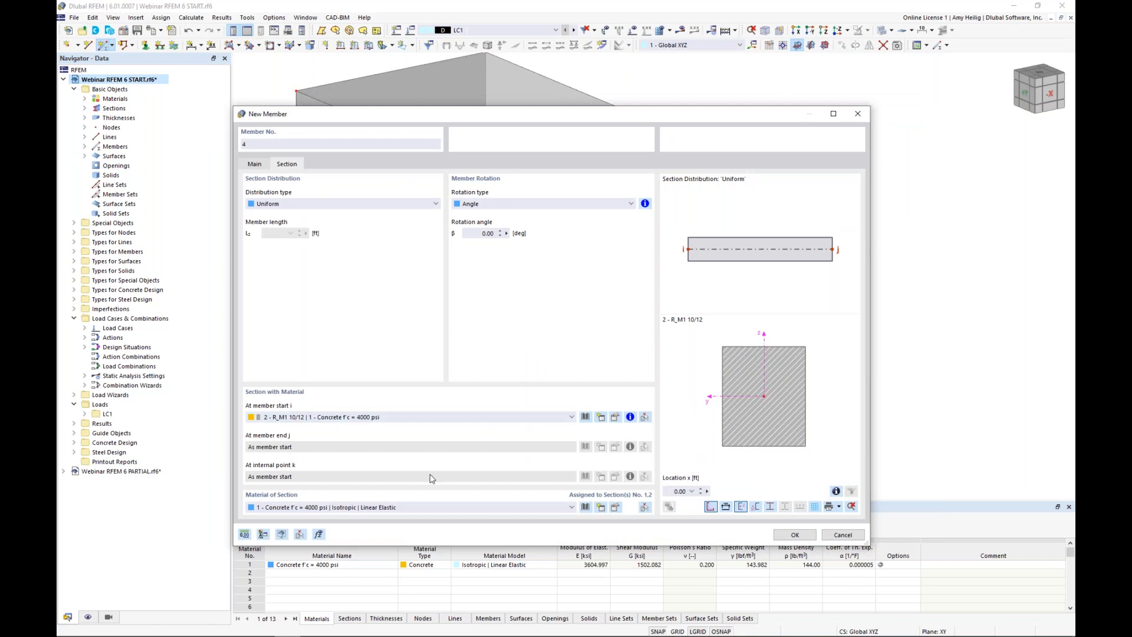
Step: Draw the beam under the slab edge, spanning between the top nodes of the two outer columns
left_click(796, 534)
left_click(468, 234)
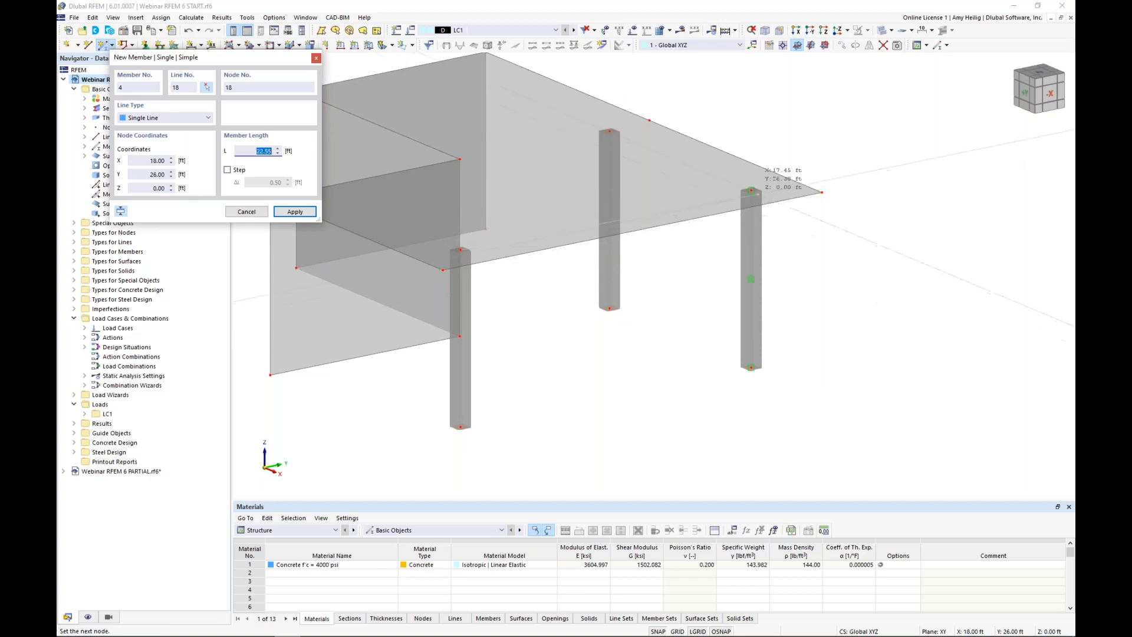
left_click(751, 191)
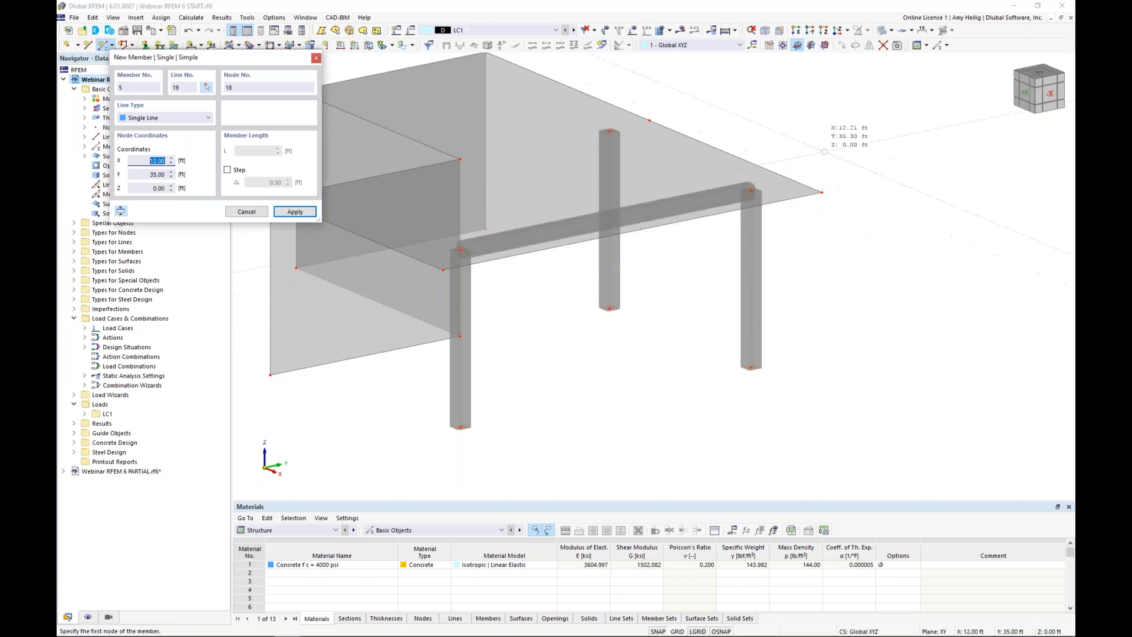
key("Escape")
Step: Display the work plane grid and set the YZ plane as the current work plane
middle_click_drag(746, 252, 715, 287, "ctrl")
scroll(716, 290, "down", 2)
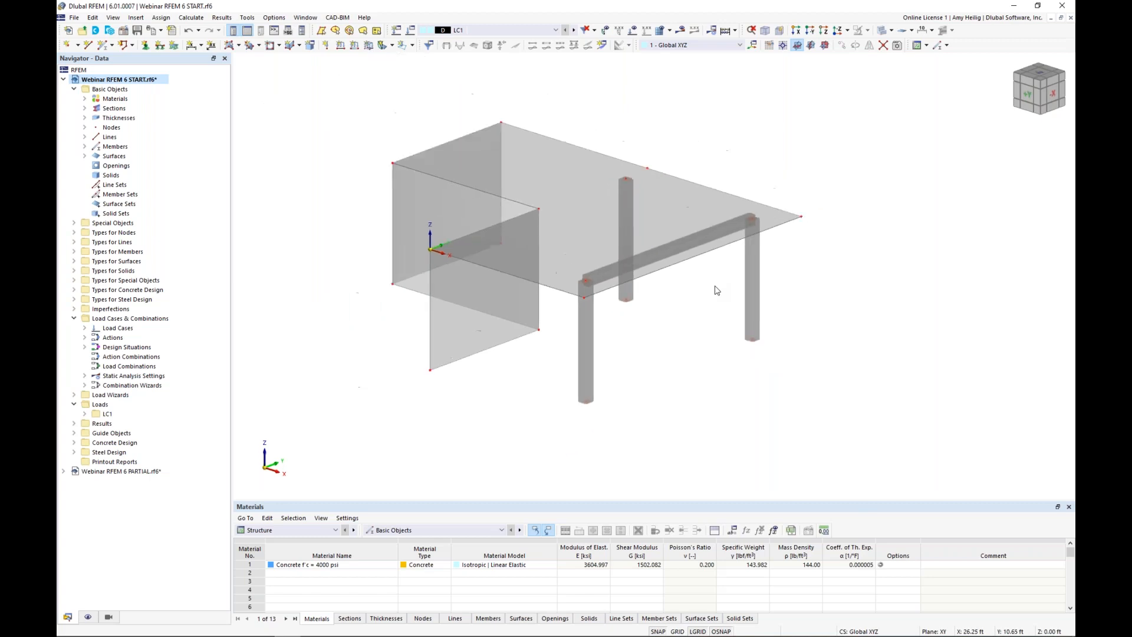
middle_click_drag(551, 371, 540, 403)
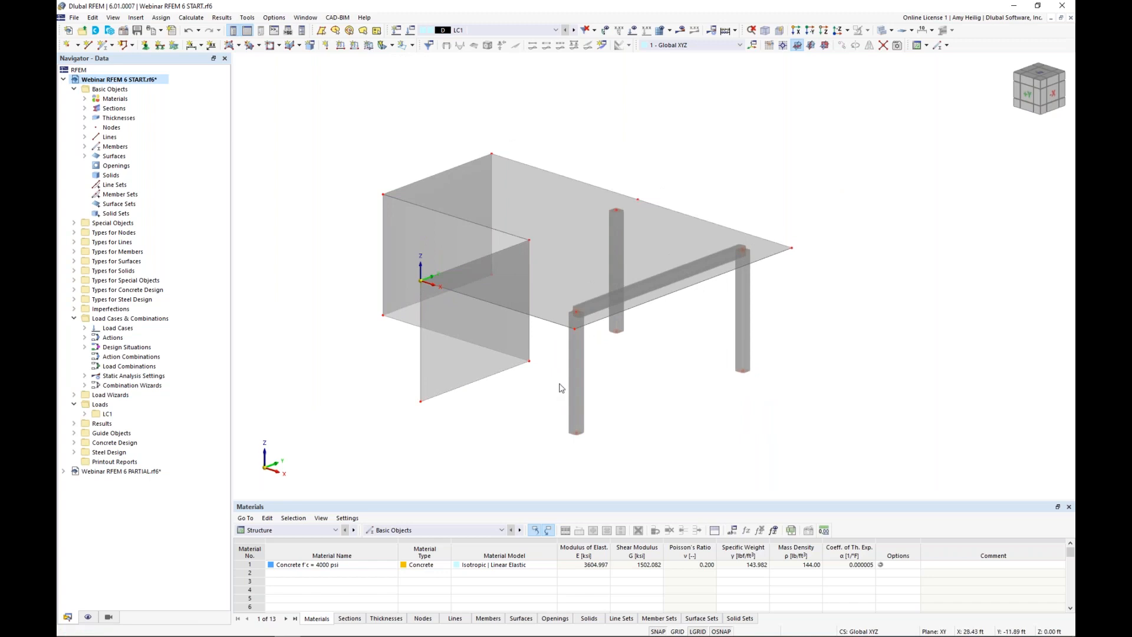
middle_click_drag(542, 392, 716, 379, "ctrl")
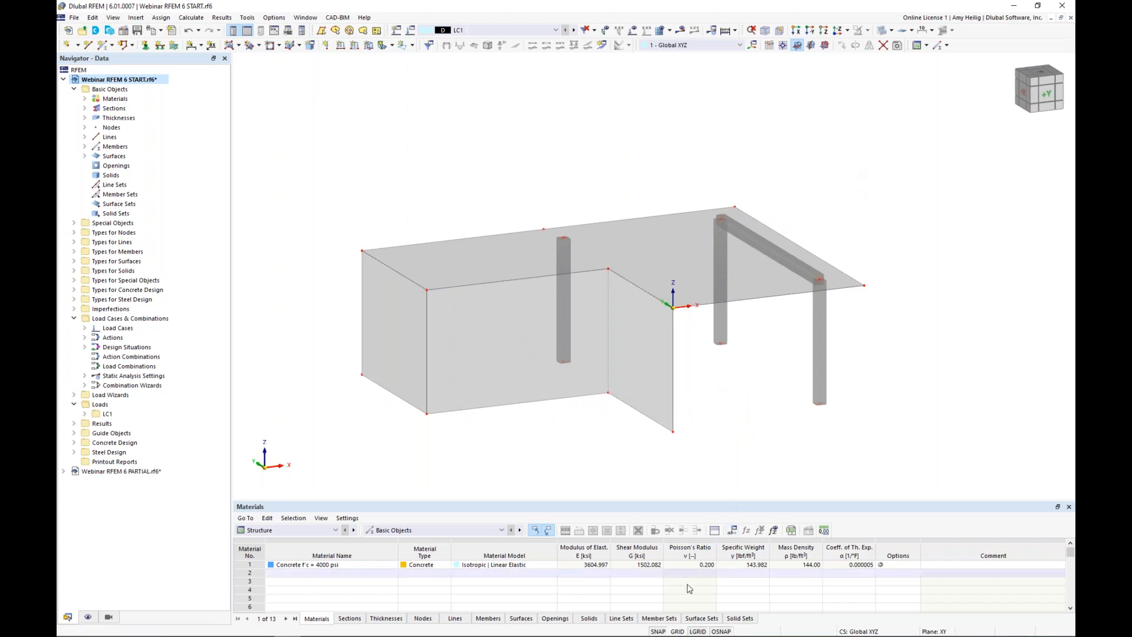
left_click(677, 631)
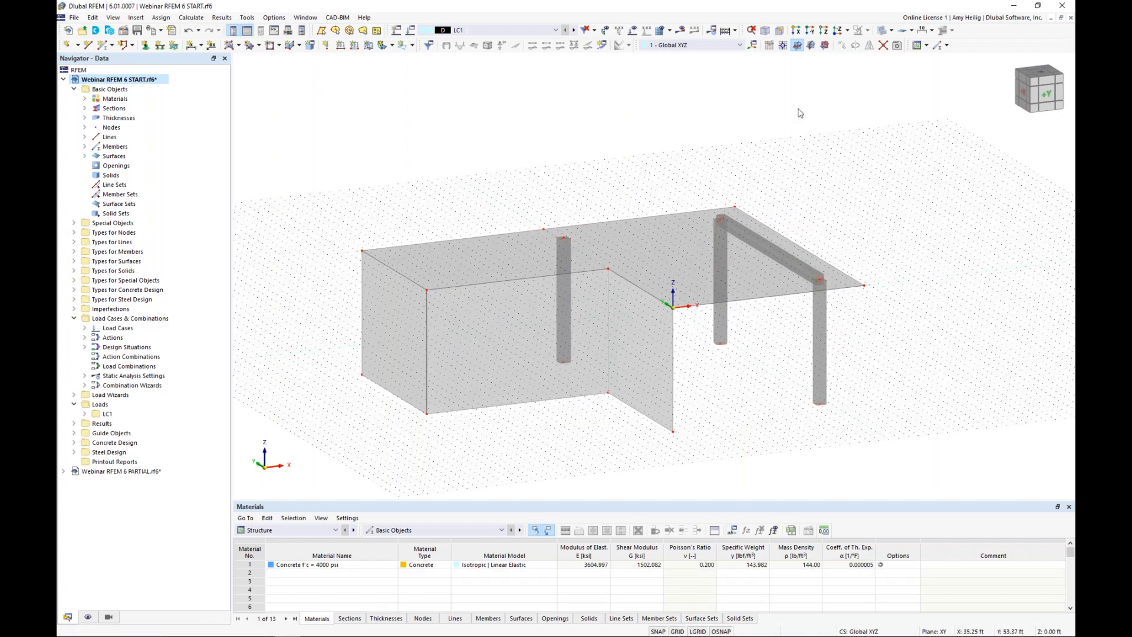
left_click(810, 47)
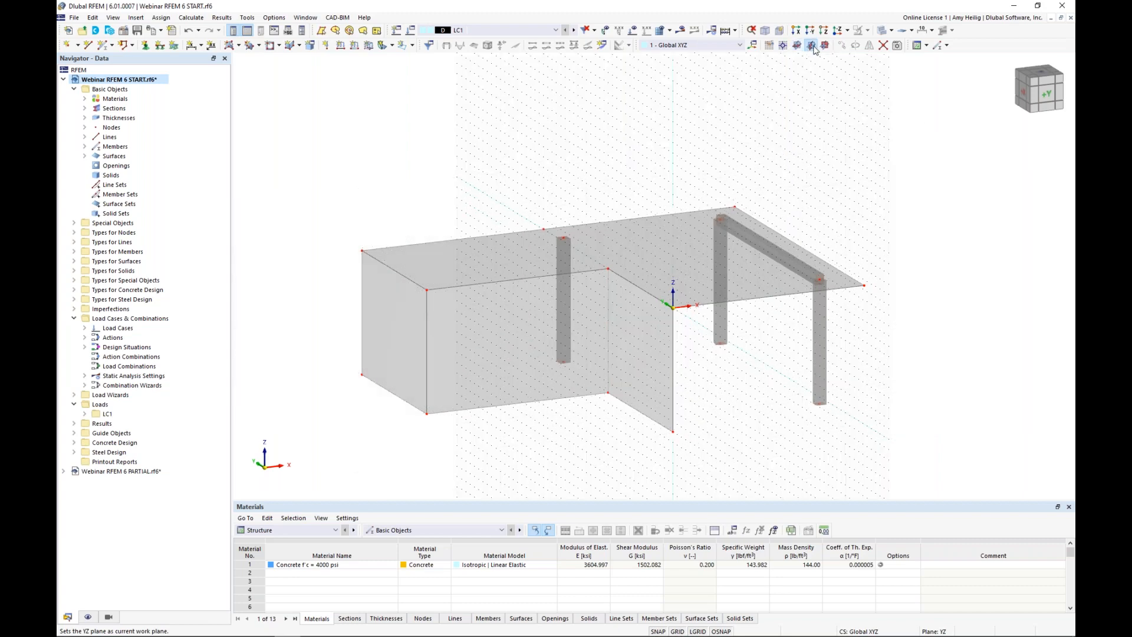
Step: Draw a rectangular opening near the middle of the wall lying in the YZ plane through the origin
middle_click_drag(862, 182, 890, 174, "ctrl")
scroll(614, 305, "up", 1)
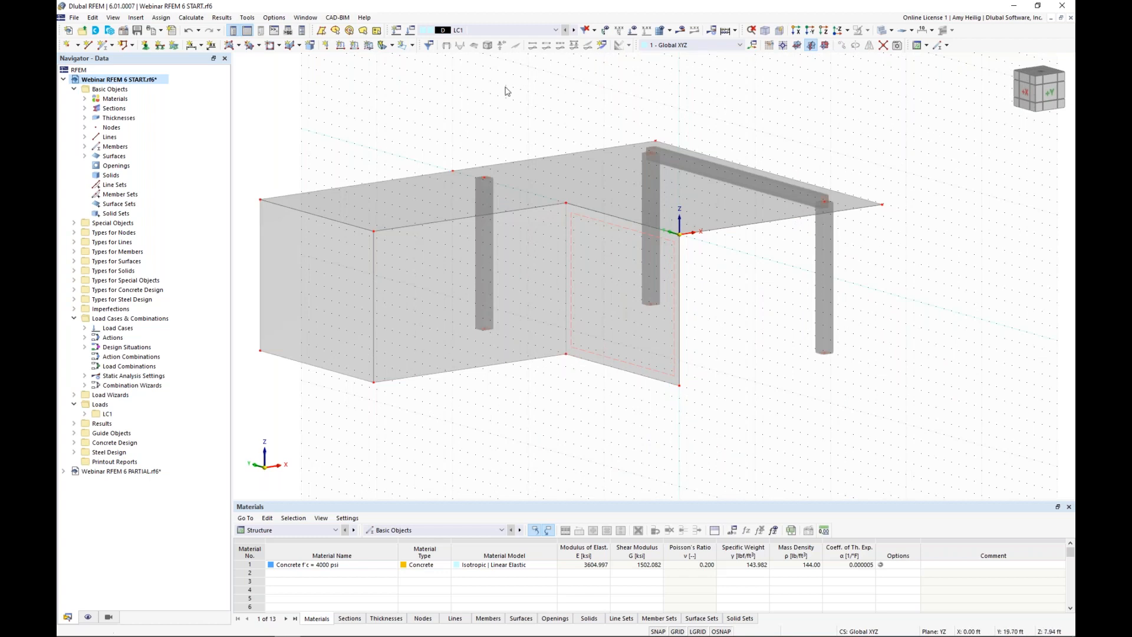
middle_click_drag(430, 177, 510, 162, "ctrl")
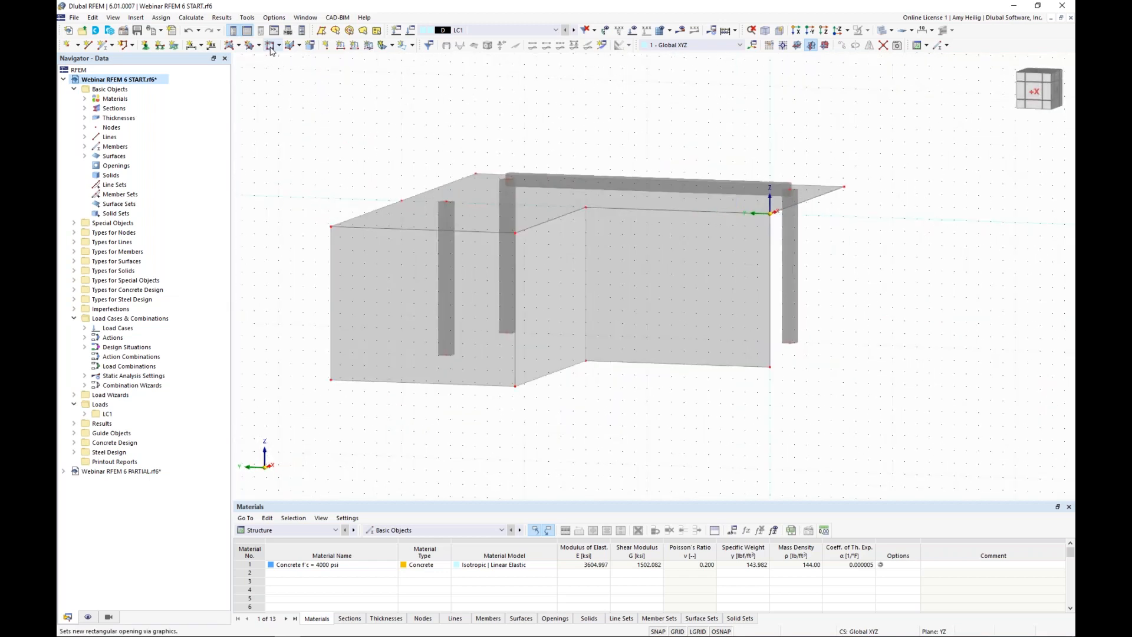
left_click(271, 47)
left_click(646, 248)
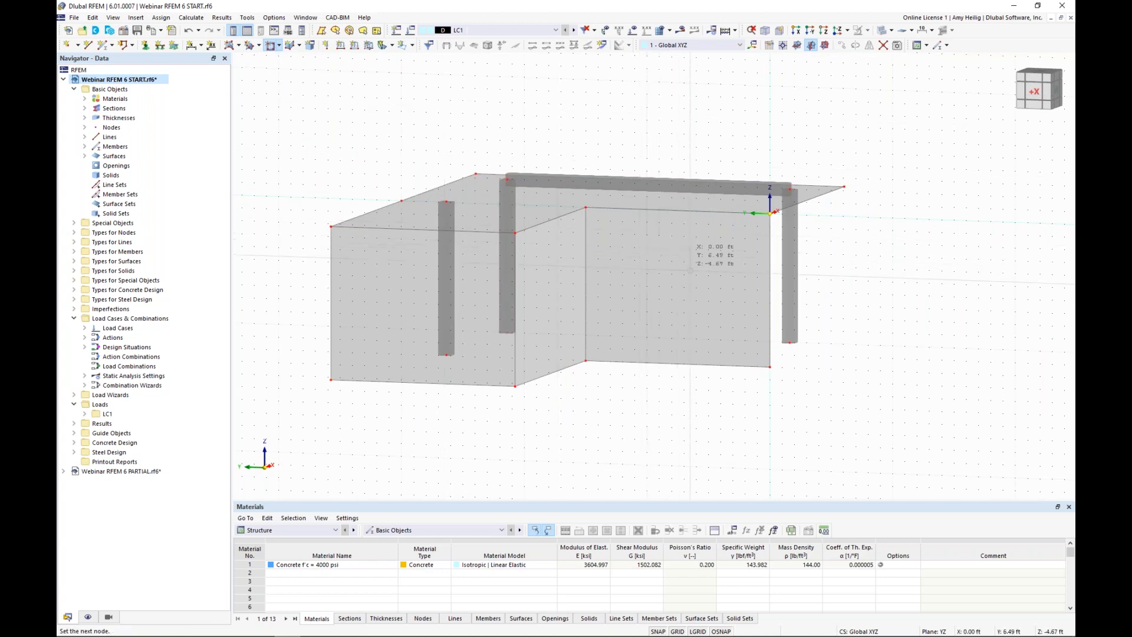
left_click(708, 289)
Step: Set the XZ plane as the work plane and place its origin at the longer wall's upper outer corner node
middle_click_drag(758, 316, 561, 329, "ctrl")
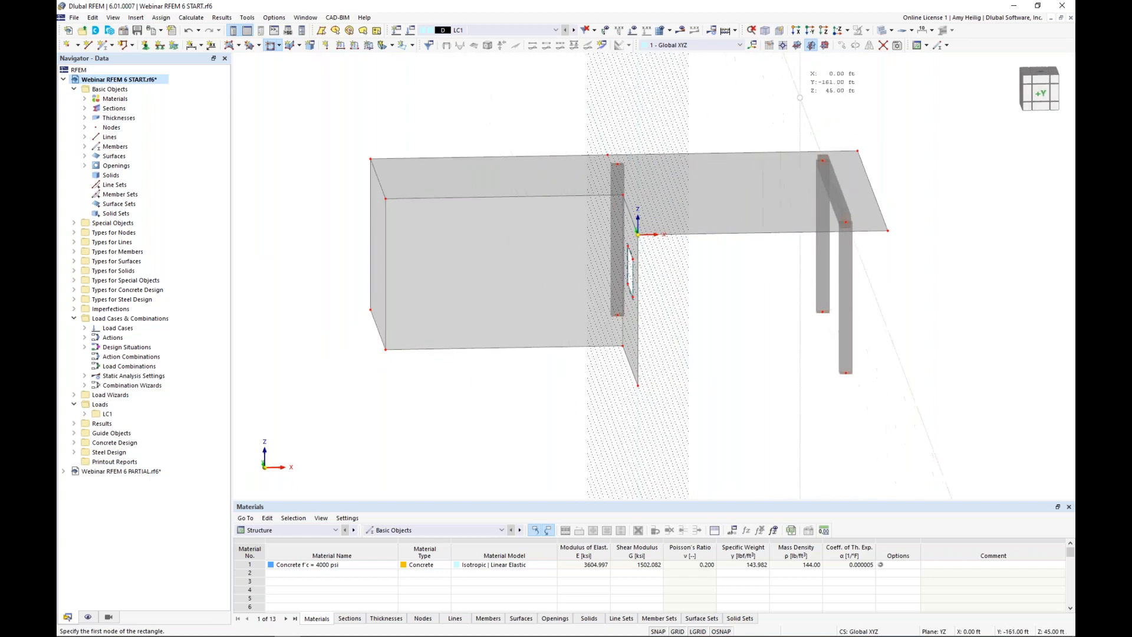
left_click(824, 46)
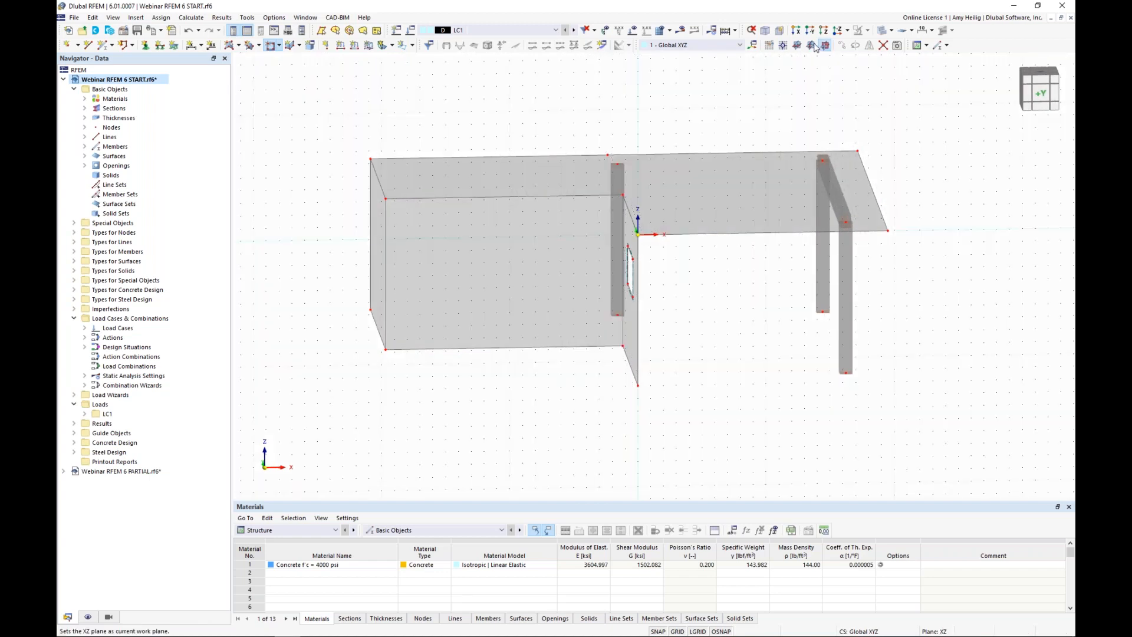
left_click(783, 46)
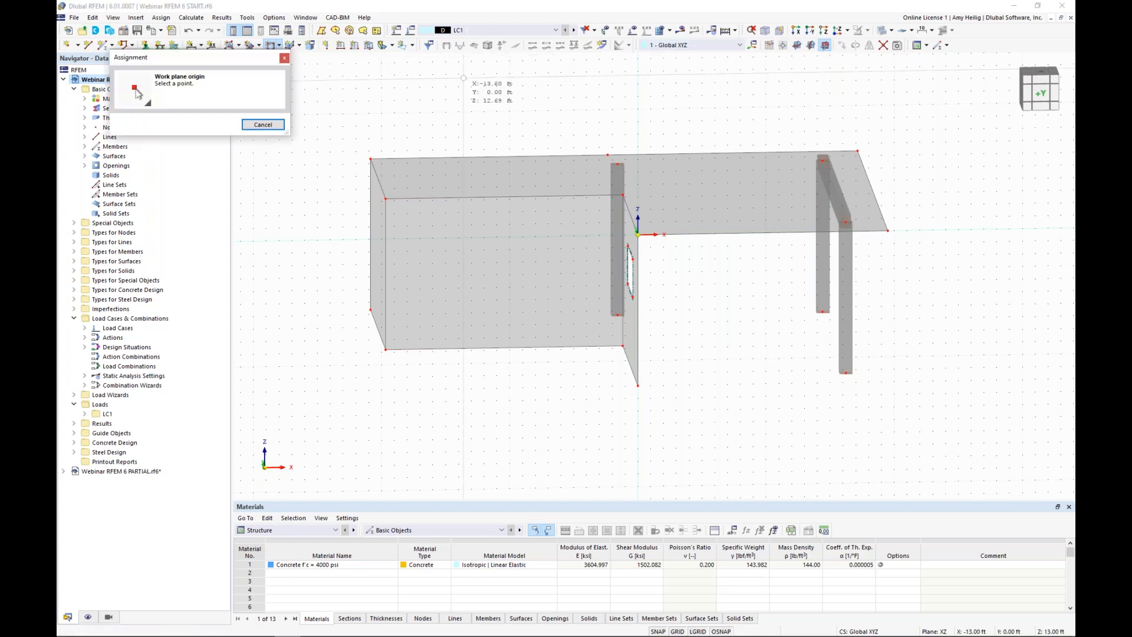
left_click(385, 199)
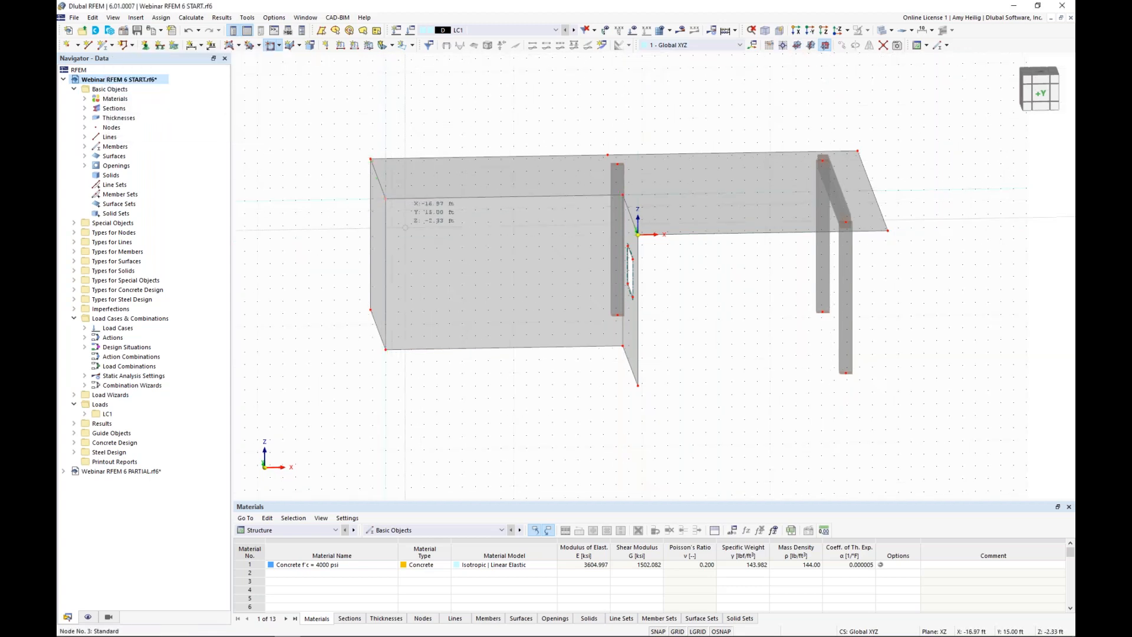
Step: Draw a rectangular opening about 11 ft wide and 4 ft high in the longer wall lying in the XZ plane
scroll(474, 298, "down", 1)
middle_click_drag(474, 297, 447, 250, "ctrl")
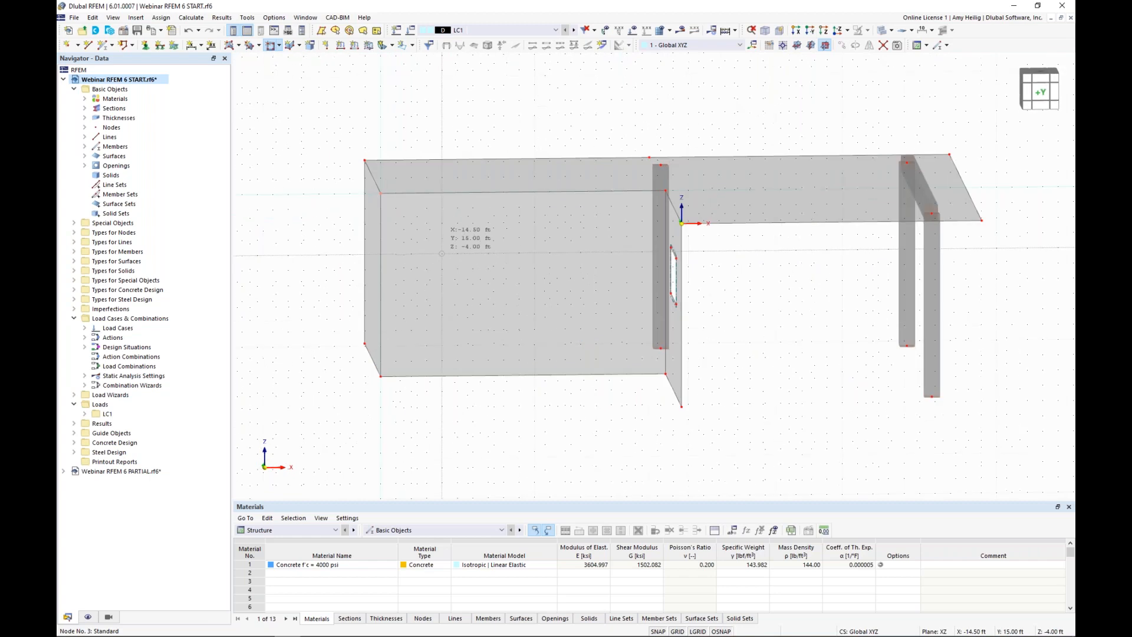
left_click(442, 239)
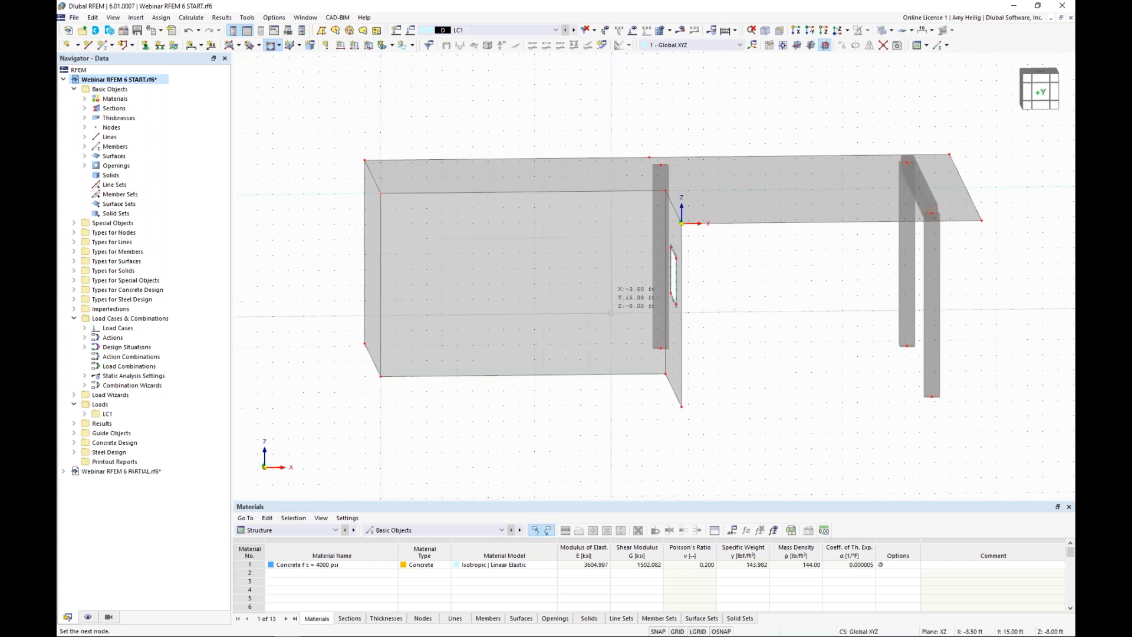
left_click(613, 299)
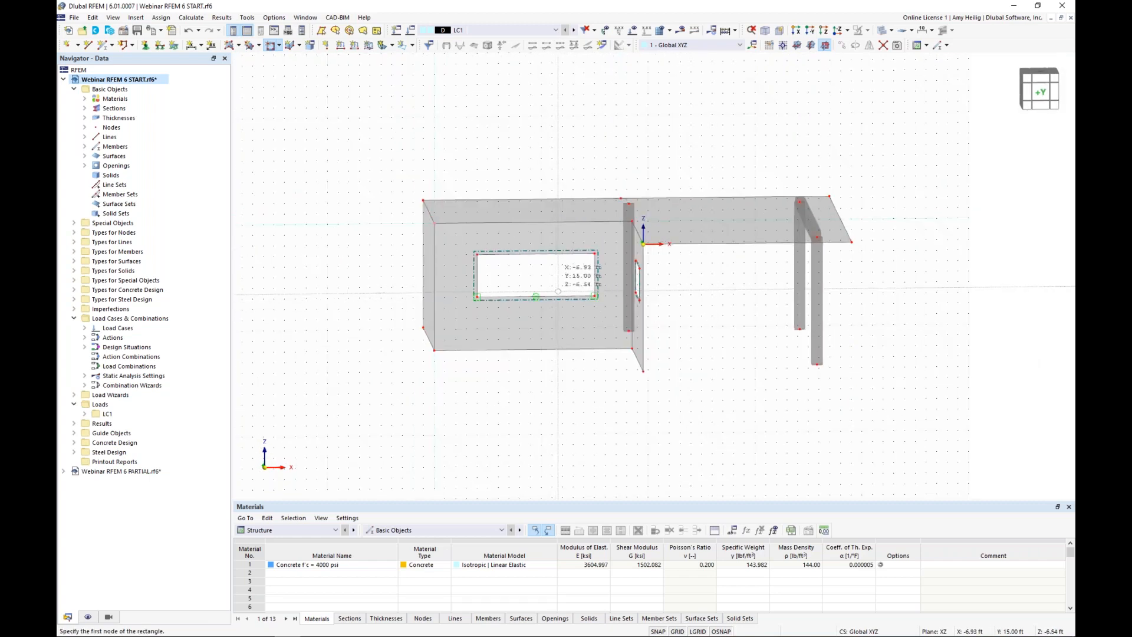
middle_click_drag(709, 298, 656, 317, "ctrl")
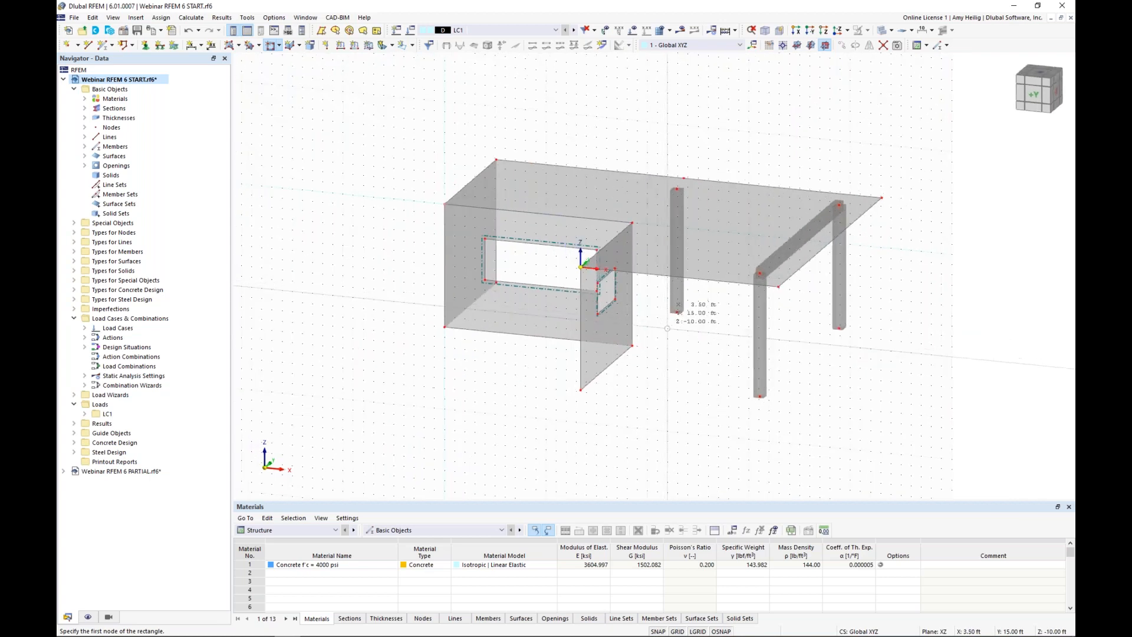
key("Escape")
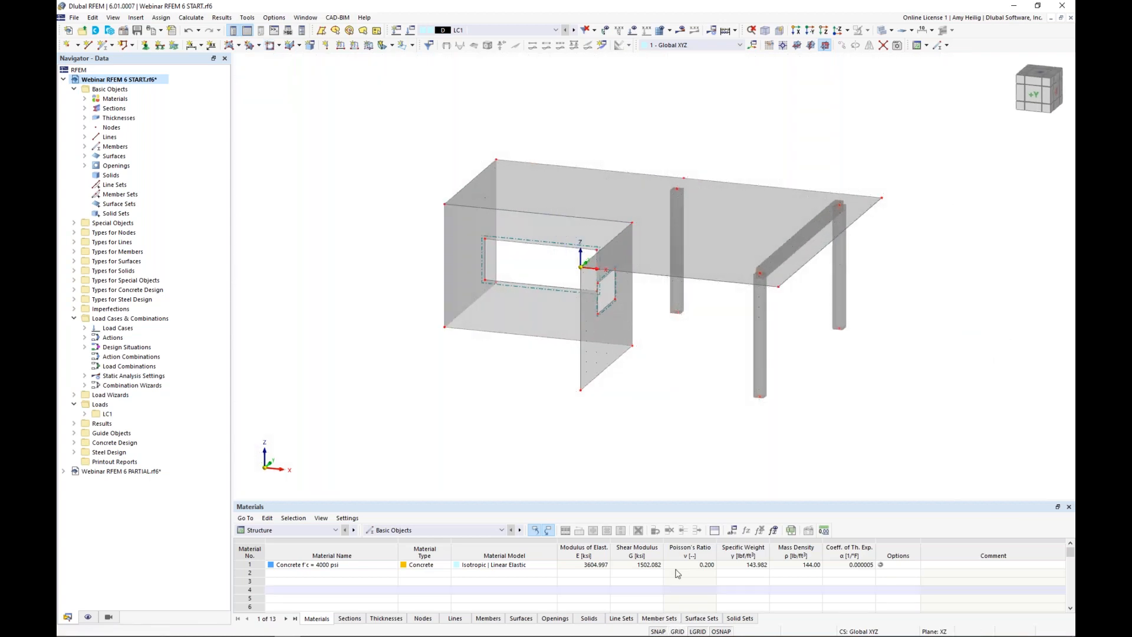
Step: Switch to the Webinar RFEM 6 PARTIAL.rf6 model and show the display options for colors of rendered objects
middle_click_drag(869, 370, 651, 382, "ctrl")
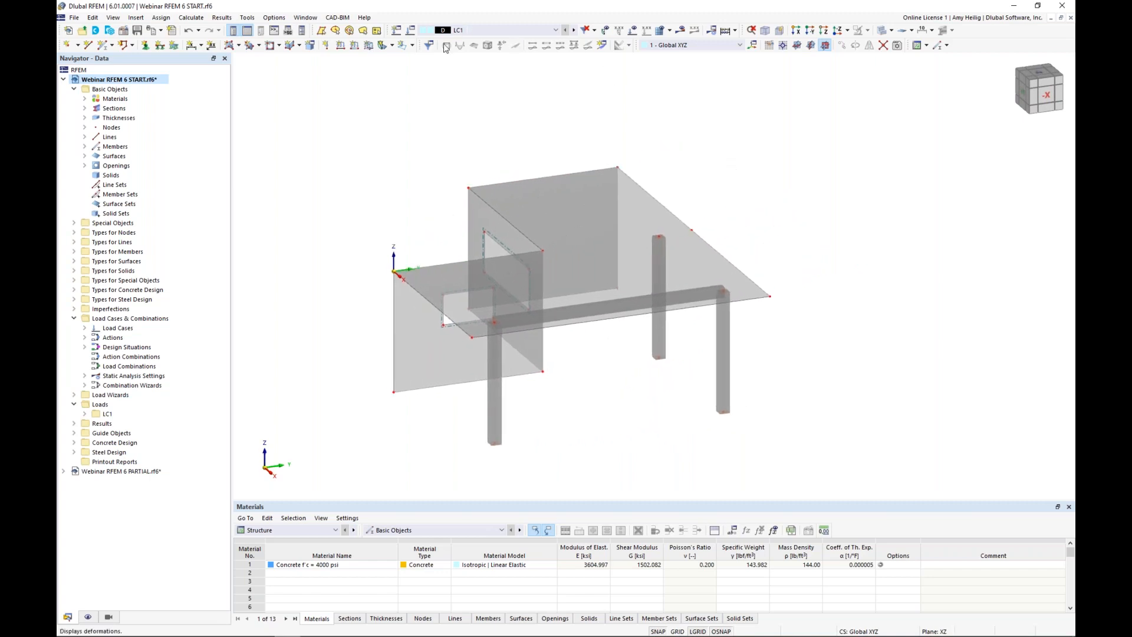
left_click(305, 17)
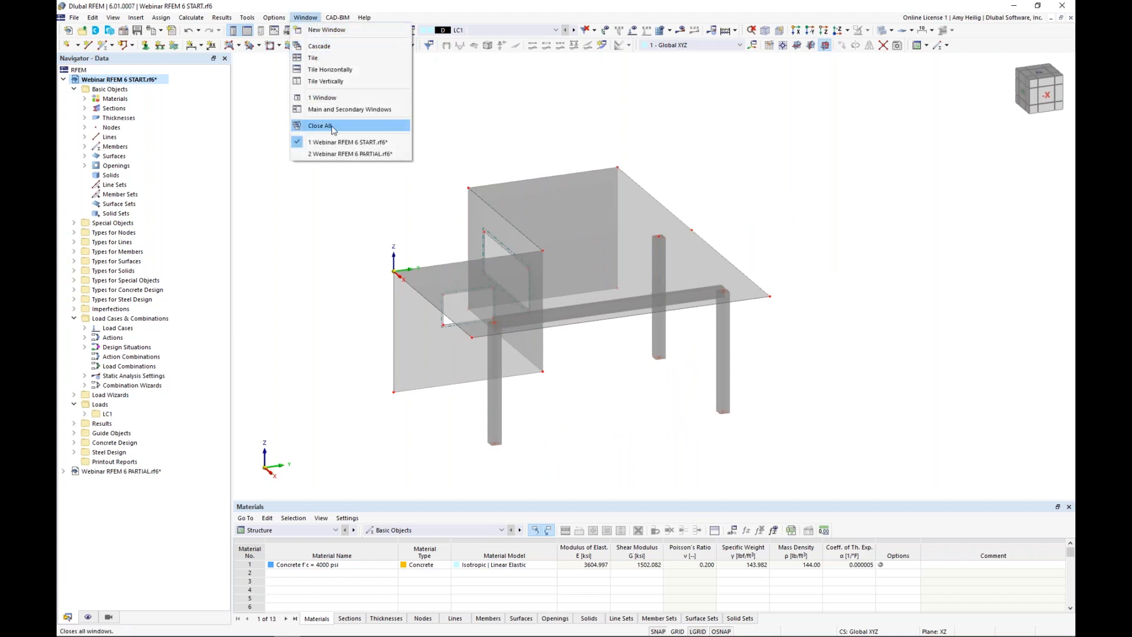
left_click(338, 153)
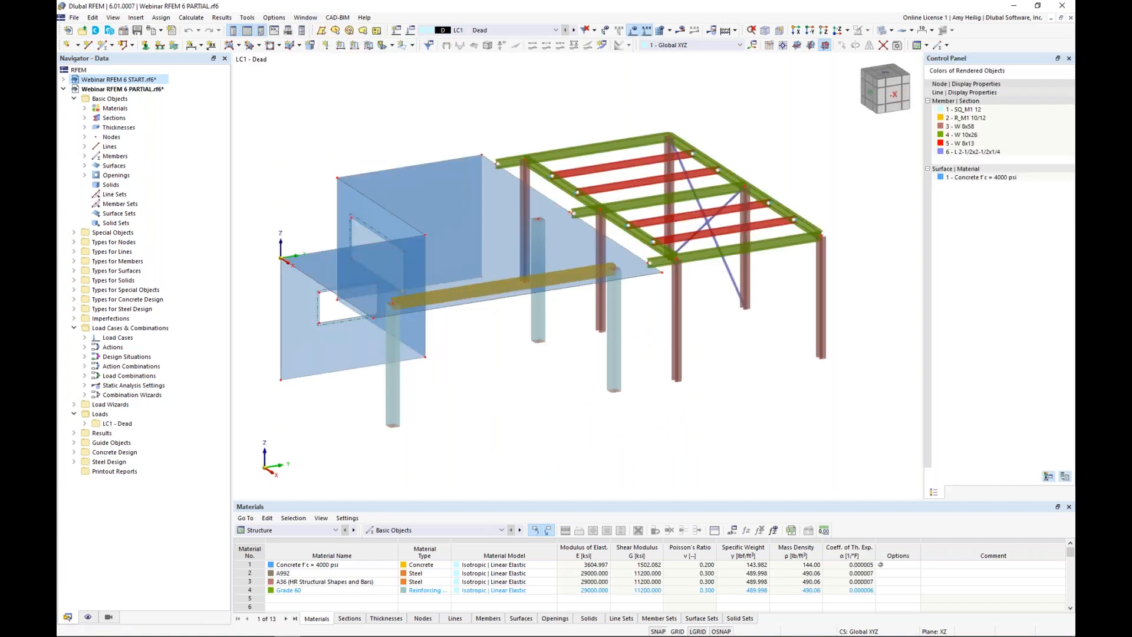
middle_click_drag(742, 332, 703, 328, "ctrl")
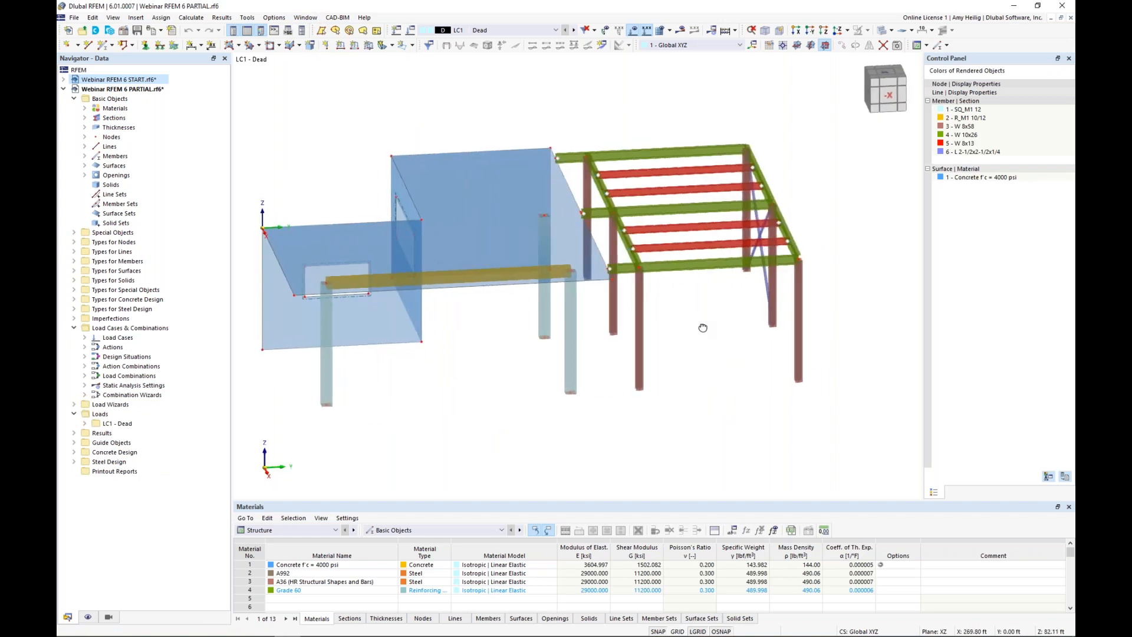
middle_click_drag(752, 323, 740, 311, "ctrl")
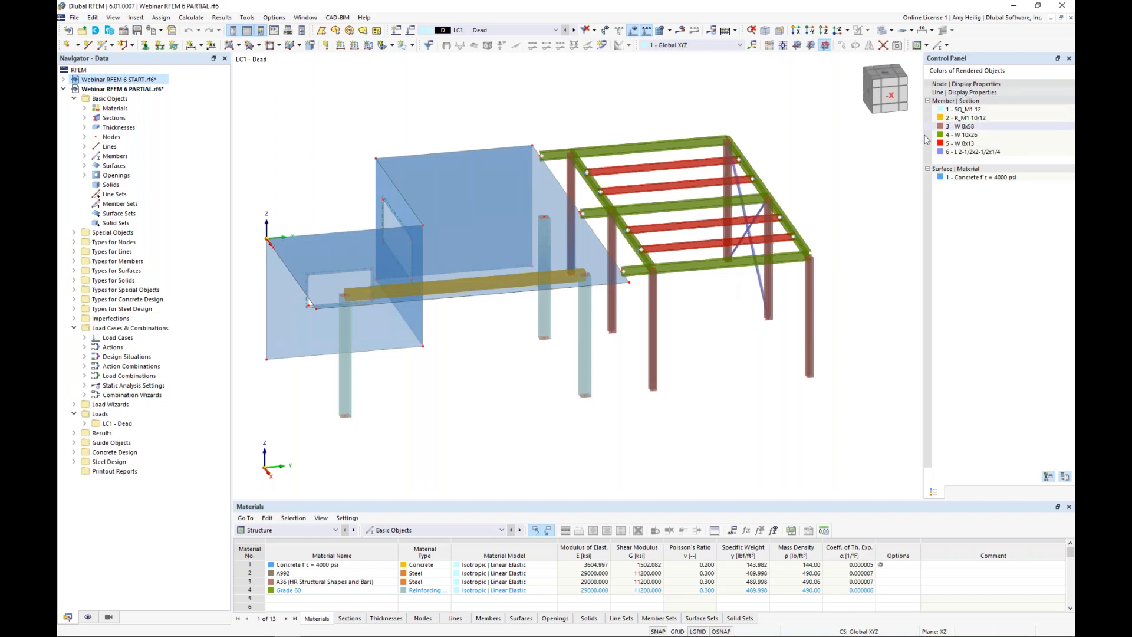
left_click(87, 617)
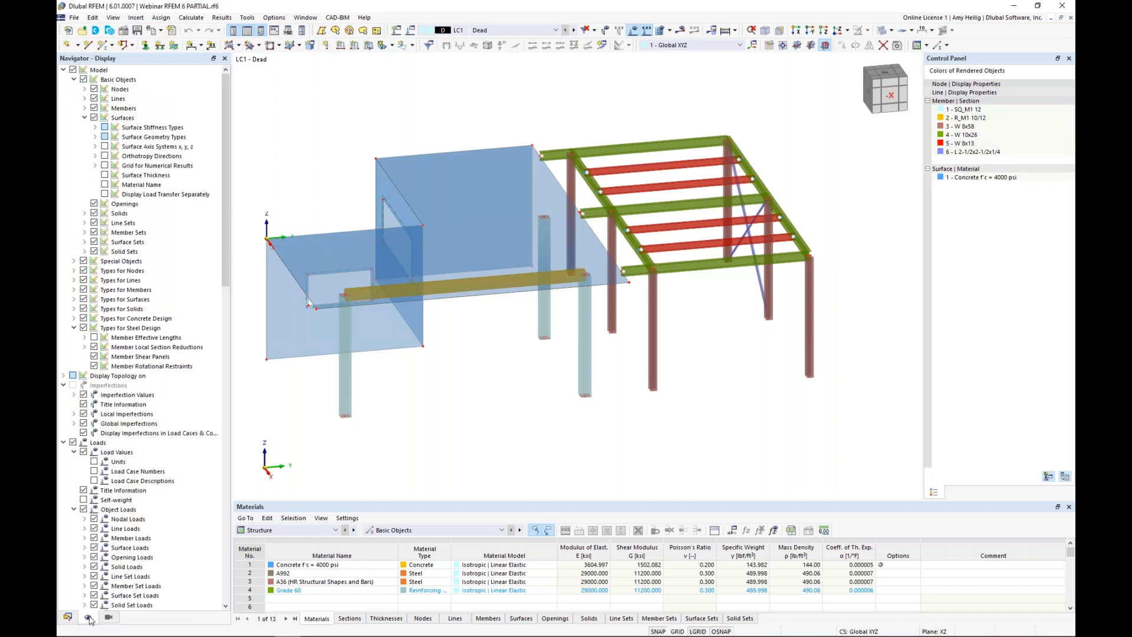
scroll(118, 452, "down", 20)
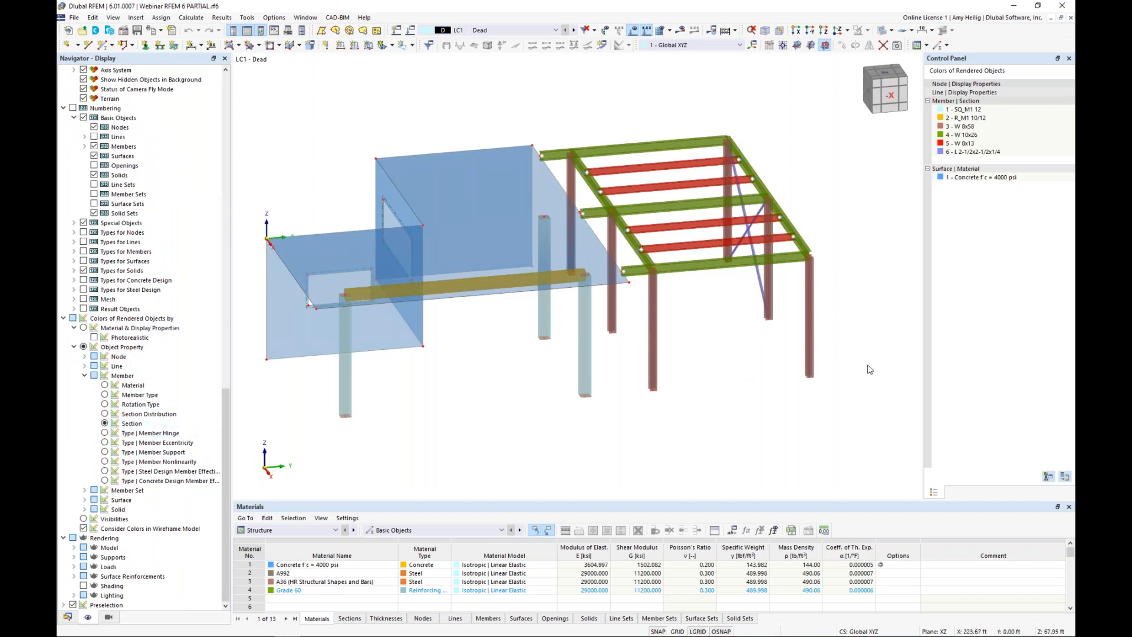
Step: Open one of the steel frame's diagonal braces, review its available member types and cancel the edit
middle_click_drag(862, 347, 784, 385, "ctrl")
scroll(784, 385, "up", 3)
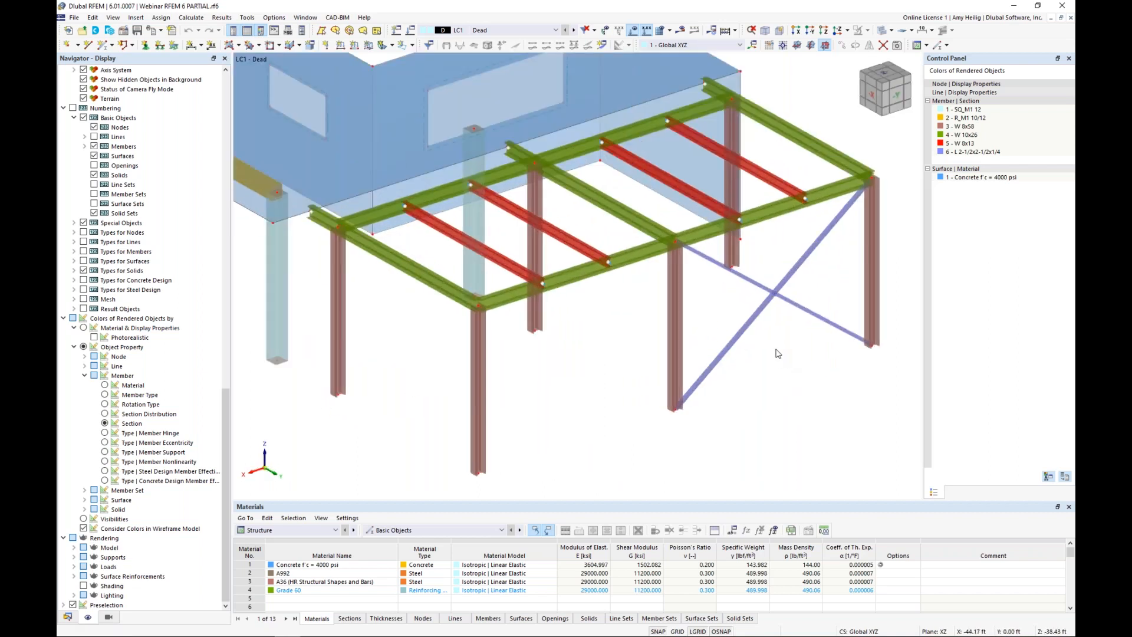
double_click(751, 328)
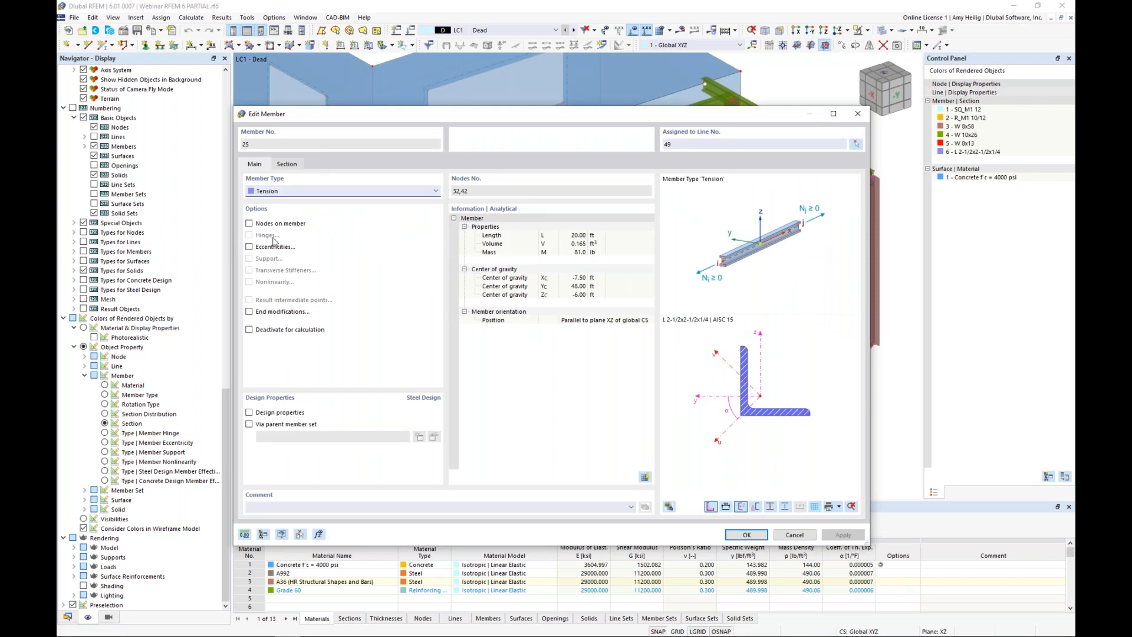
left_click(293, 193)
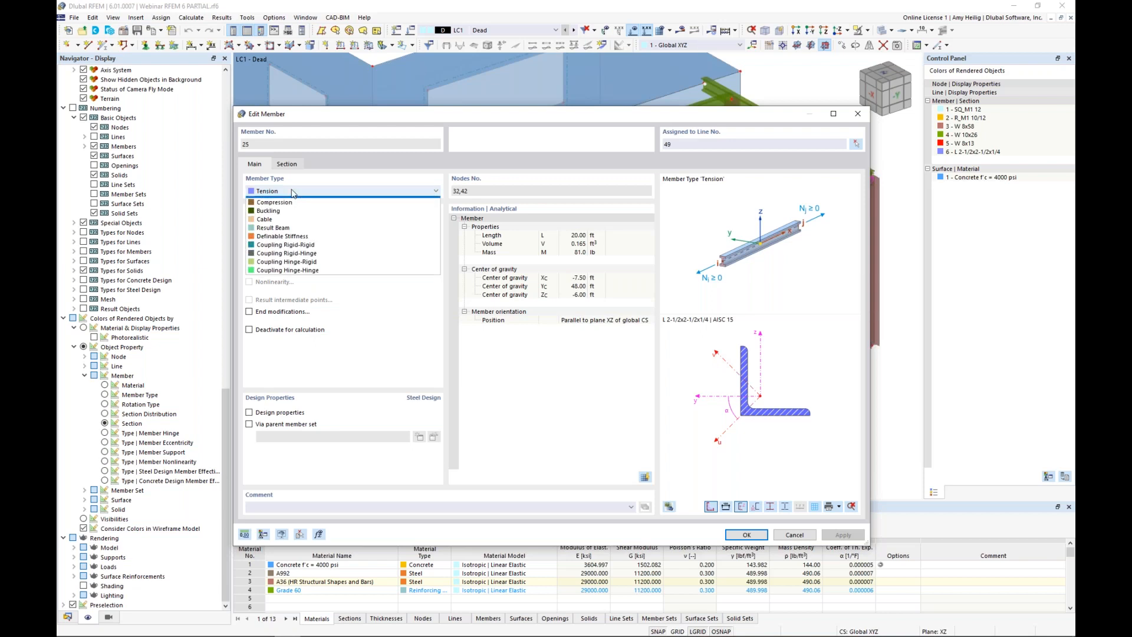
left_click(370, 179)
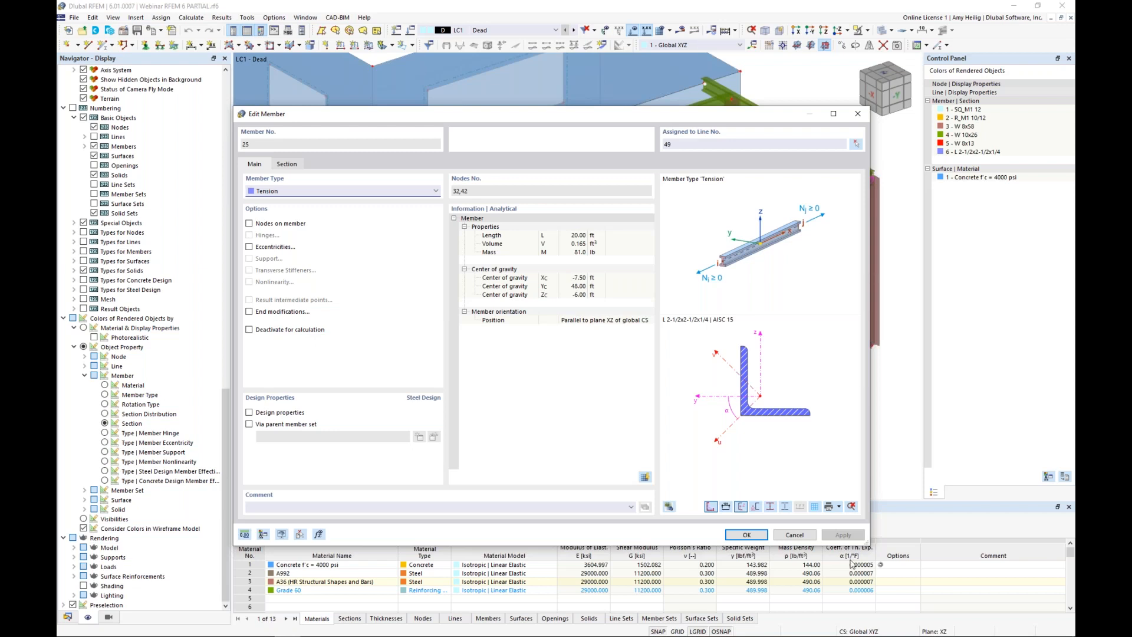
left_click(794, 534)
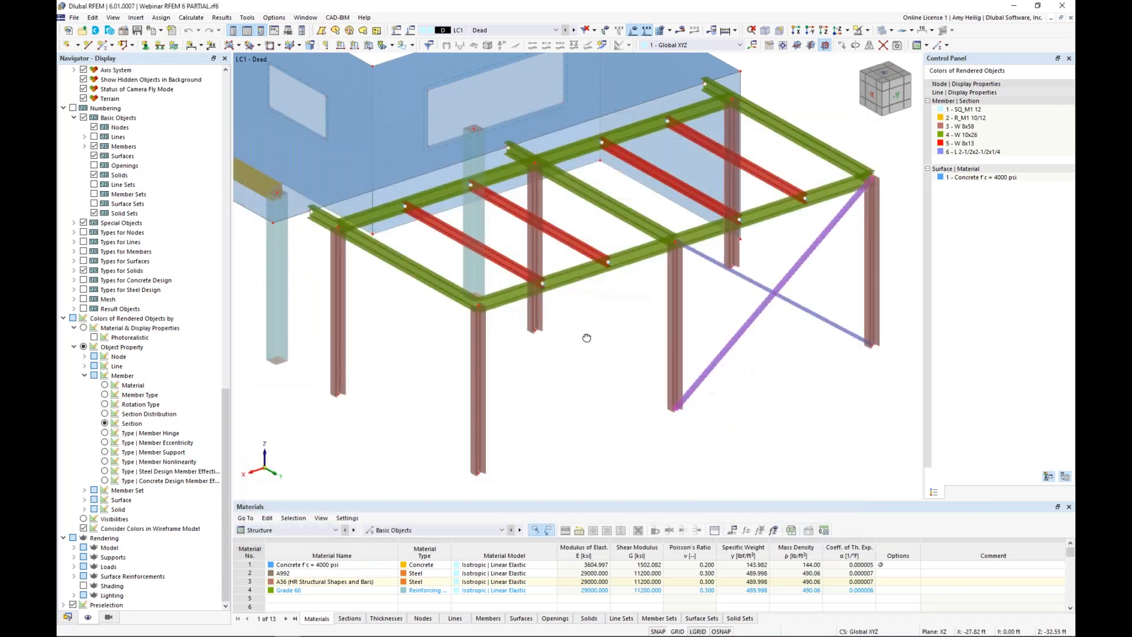
Step: Examine the steel girders, the secondary beams' connection nodes on them and the frame's position beside the concrete slab
scroll(678, 353, "up", 3)
middle_click_drag(694, 362, 624, 405, "ctrl")
scroll(624, 404, "down", 2)
scroll(649, 316, "up", 3)
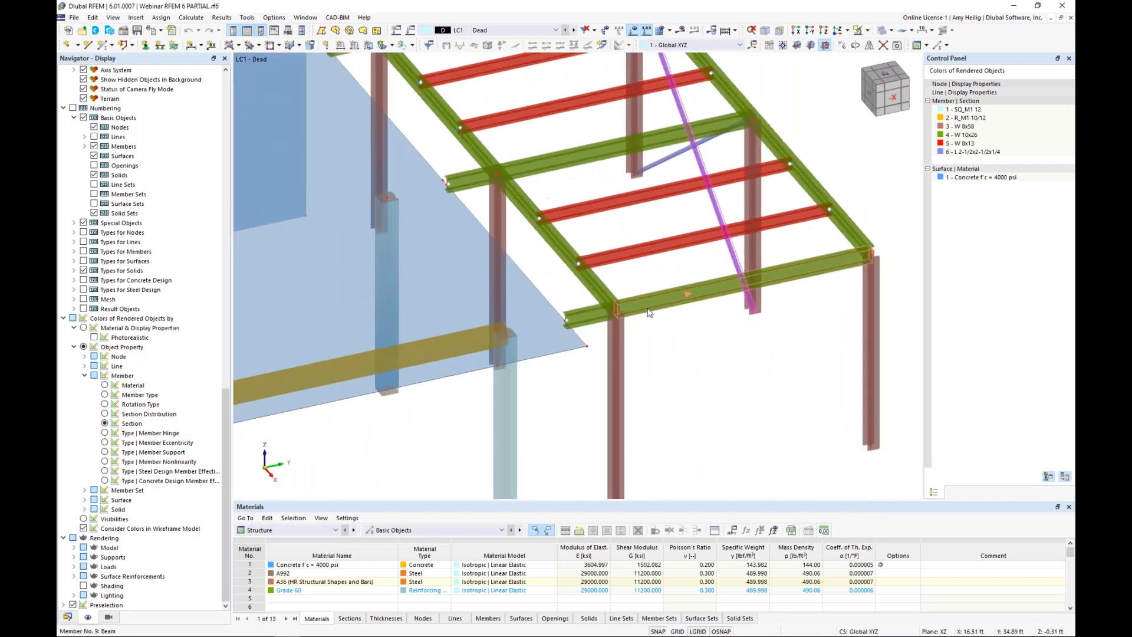
left_click(600, 284)
middle_click_drag(789, 258, 770, 311)
left_click(832, 286)
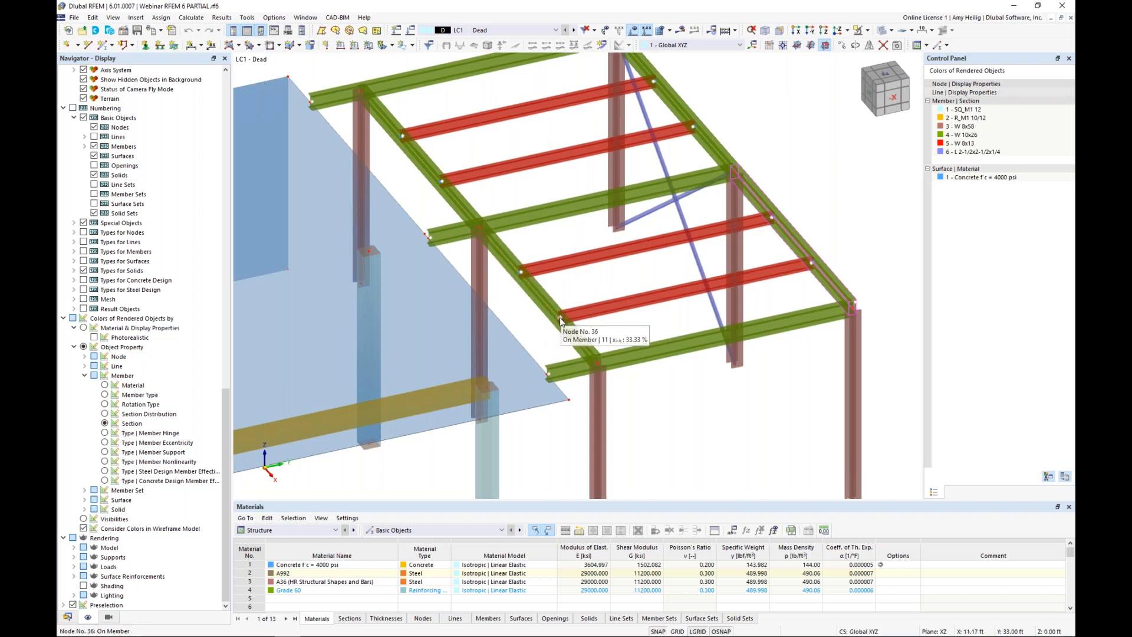
scroll(682, 372, "down", 4)
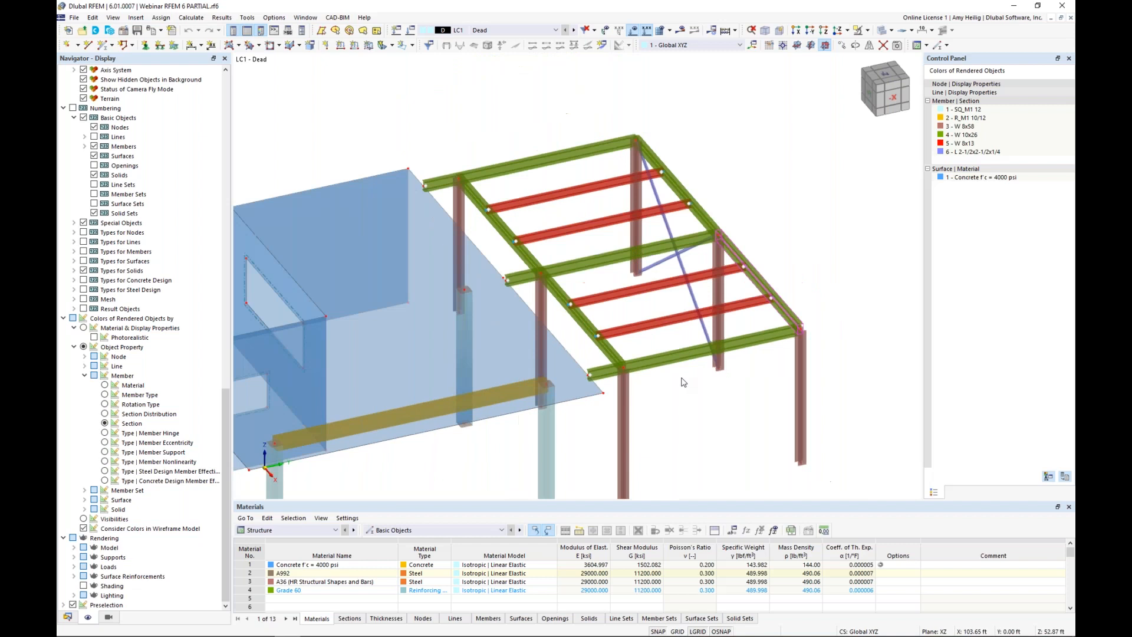
middle_click_drag(682, 371, 743, 301)
middle_click_drag(748, 374, 738, 332, "ctrl")
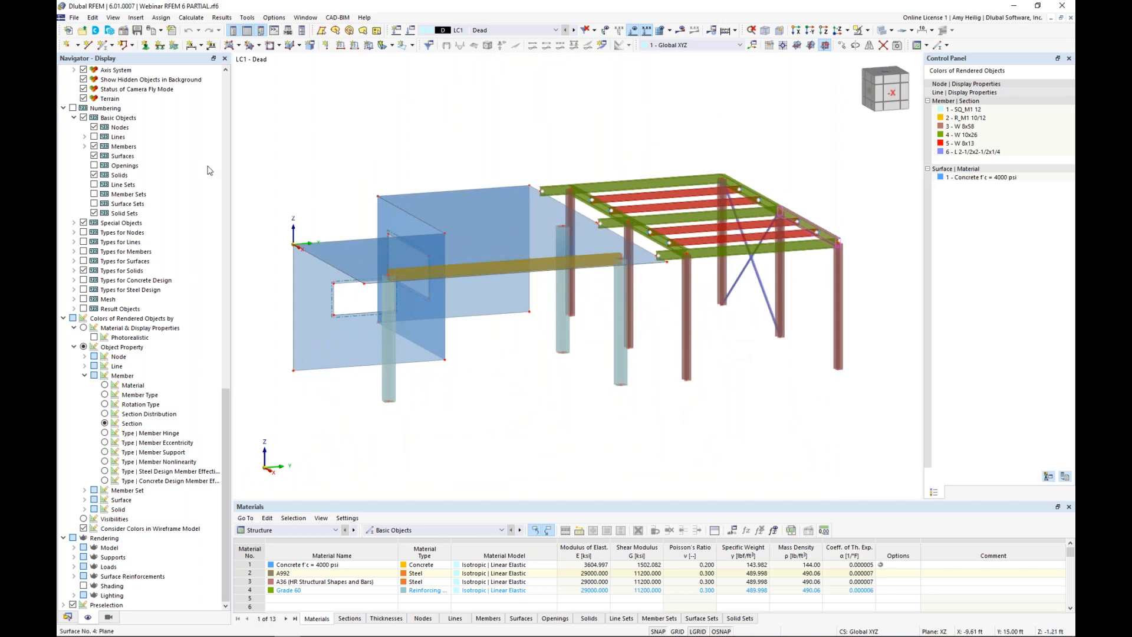
Step: Create a nodal support in Global XYZ with uX, uY, uZ and φZ fixed and no nonlinearity
left_click(145, 50)
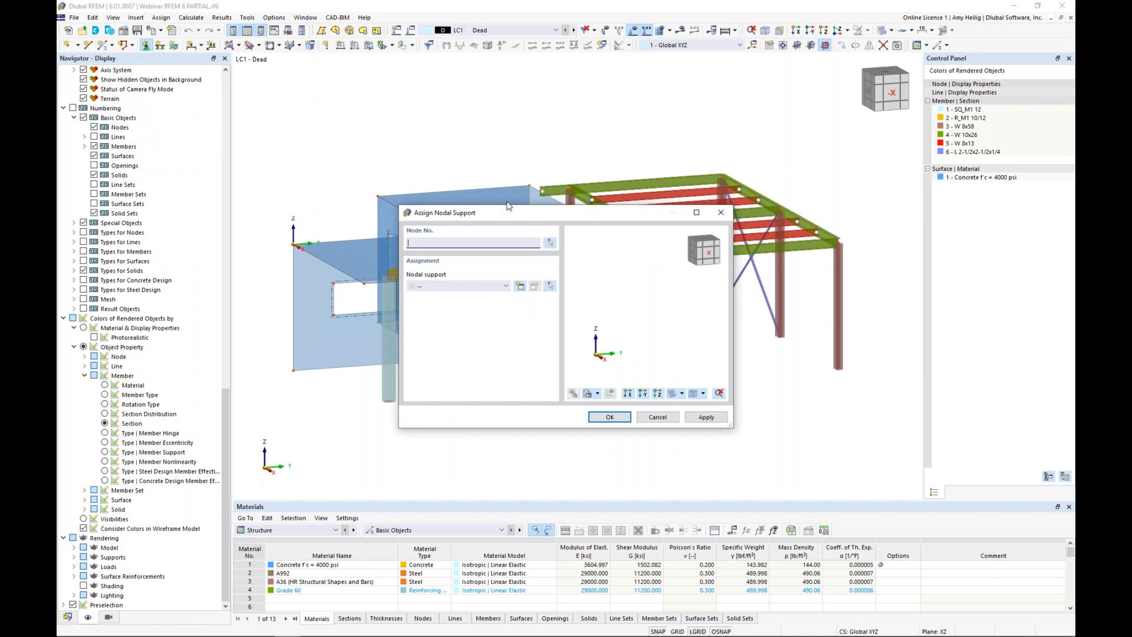
left_click(520, 287)
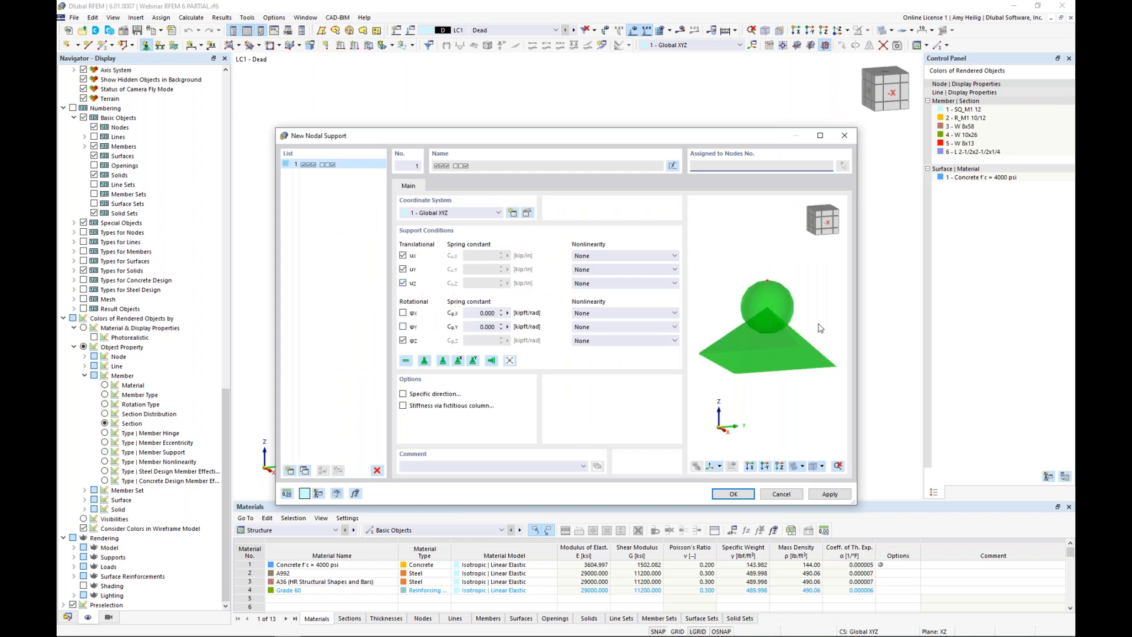
left_click(613, 284)
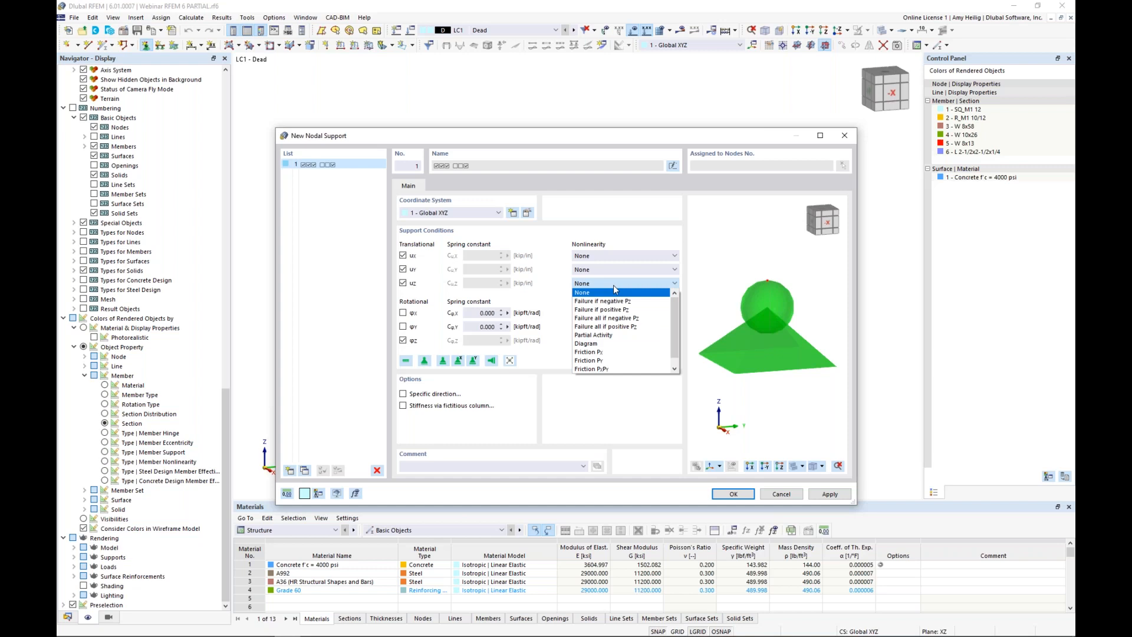
left_click(559, 293)
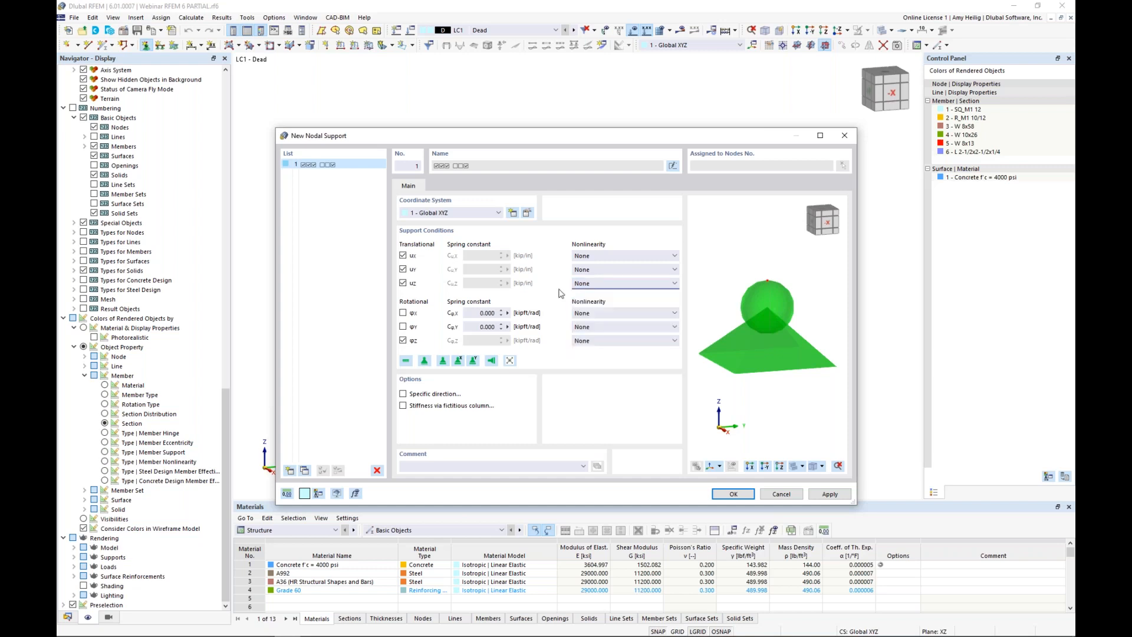
left_click(734, 494)
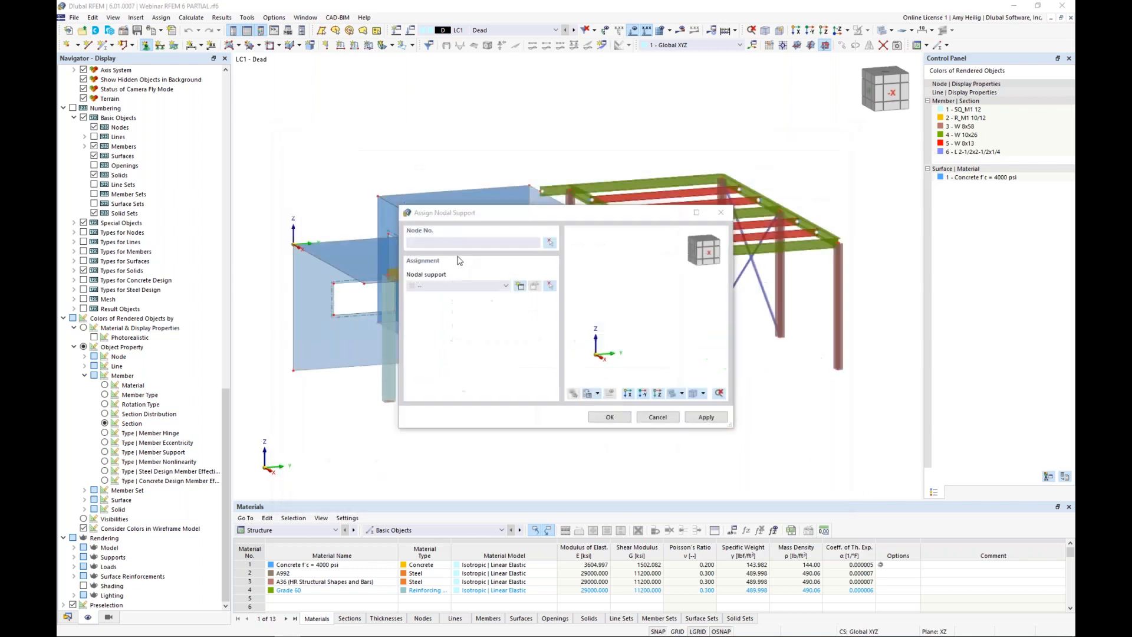
Step: Assign the nodal support to the base nodes of all steel and concrete columns
left_click(609, 417)
middle_click_drag(639, 408, 657, 387, "ctrl")
left_click_drag(530, 327, 893, 416)
left_click(421, 367)
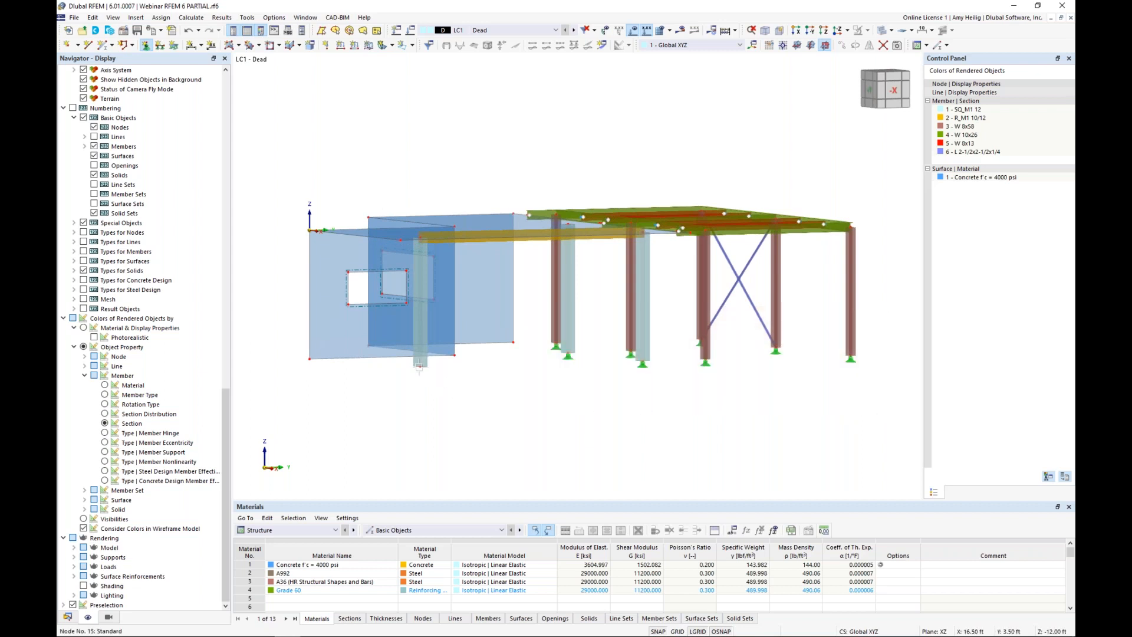
middle_click_drag(521, 381, 502, 410, "ctrl")
key("Escape")
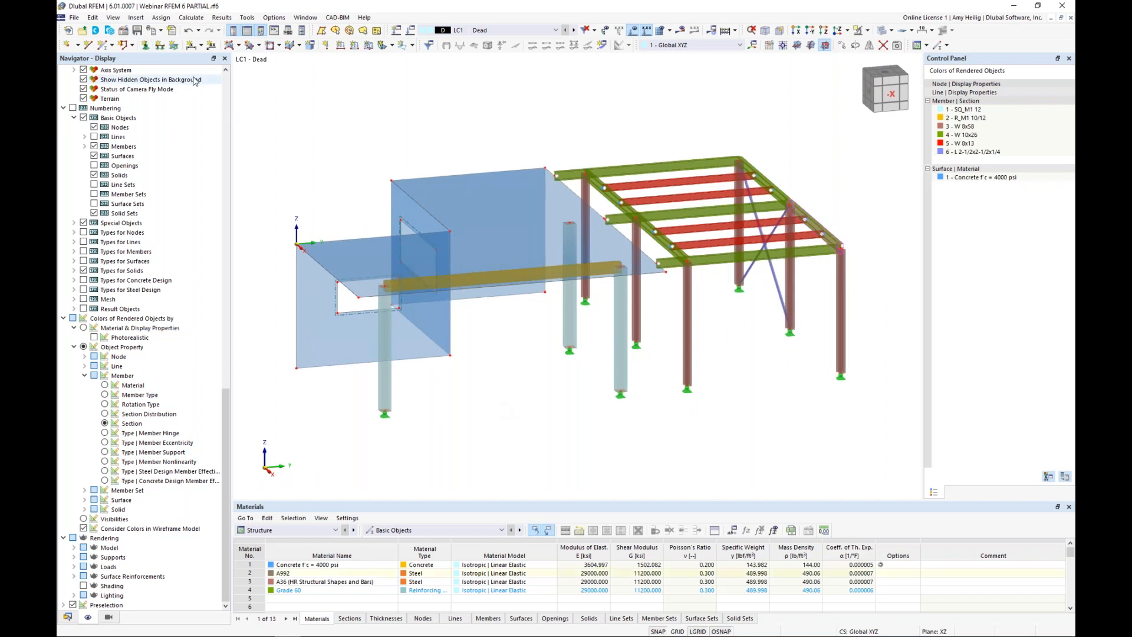
Step: Create a line support in Global XYZ with uX, uY and uZ fixed and all rotations free
left_click(159, 47)
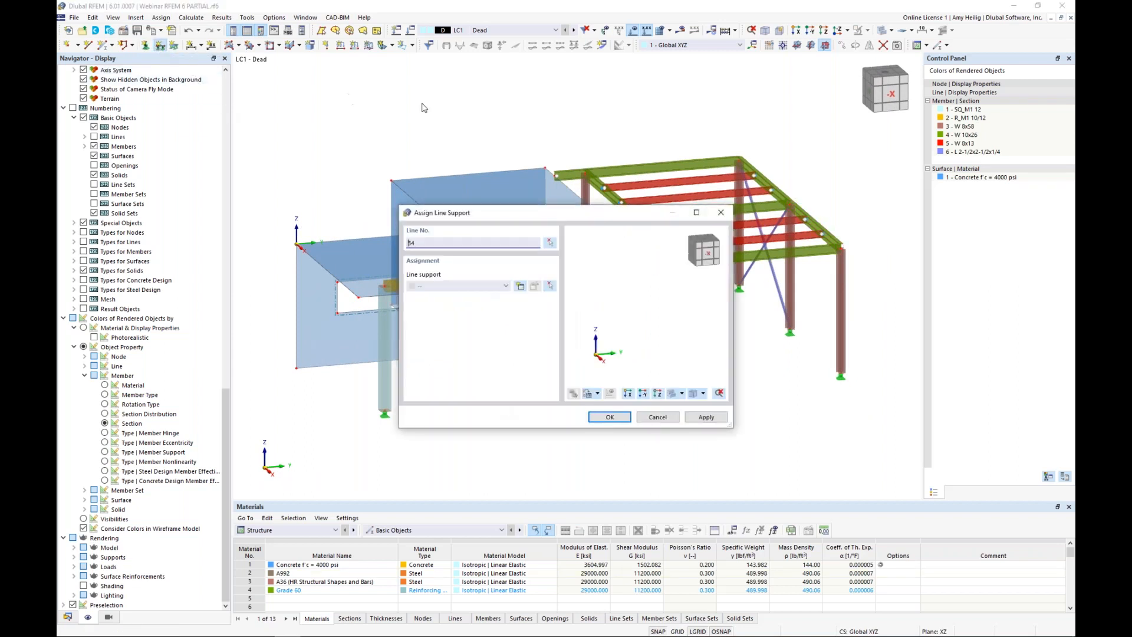
left_click(520, 288)
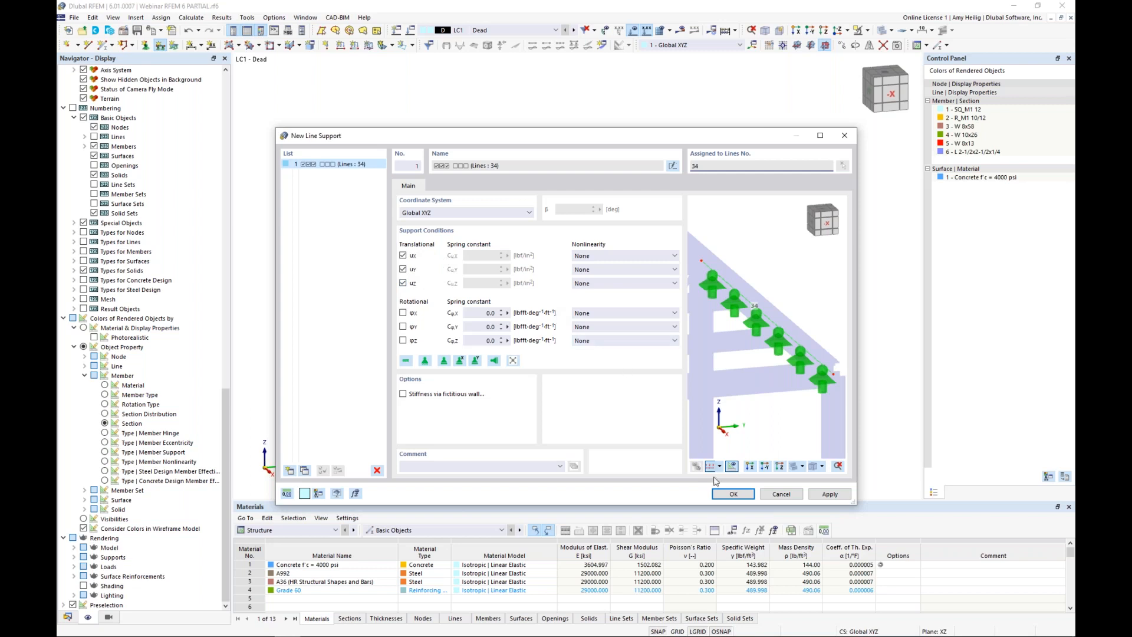
left_click(731, 494)
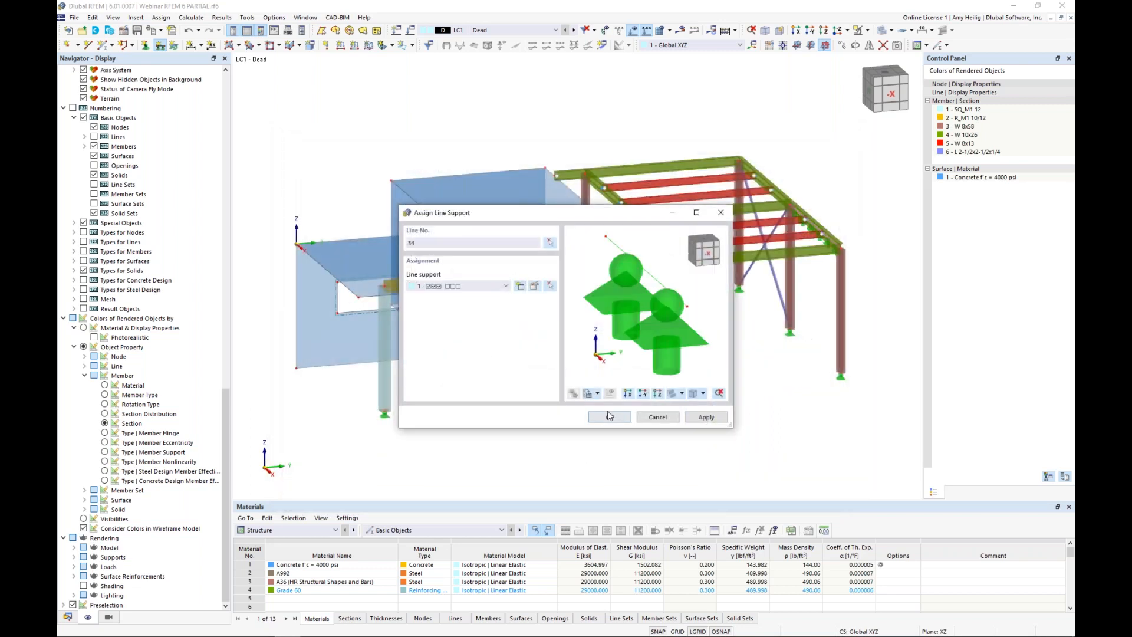
Step: Replace the preselected line with the bottom lines of the three concrete walls (7, 11, 12) and assign the line support
left_click(550, 243)
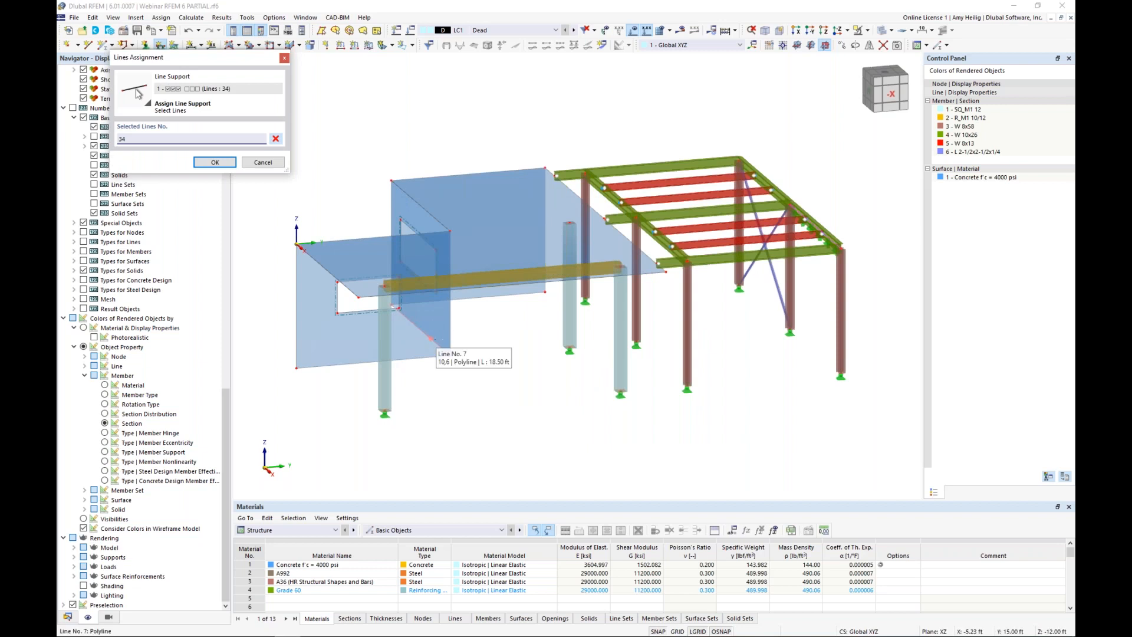
left_click(408, 359)
middle_click_drag(491, 371, 342, 342, "ctrl")
left_click(494, 331)
left_click(589, 317)
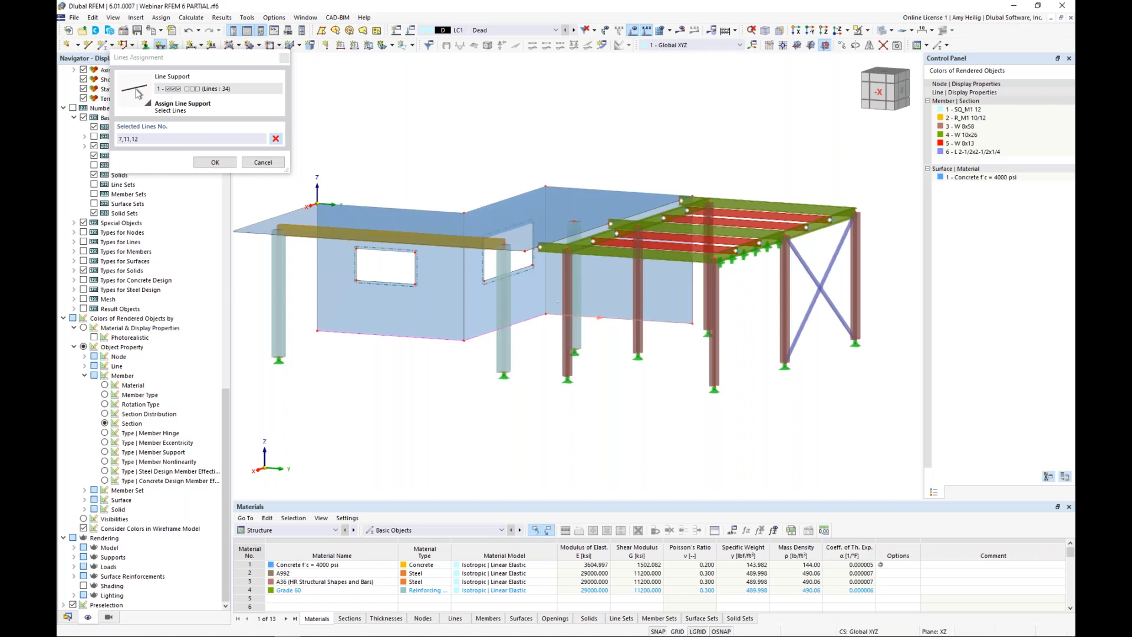
left_click(215, 163)
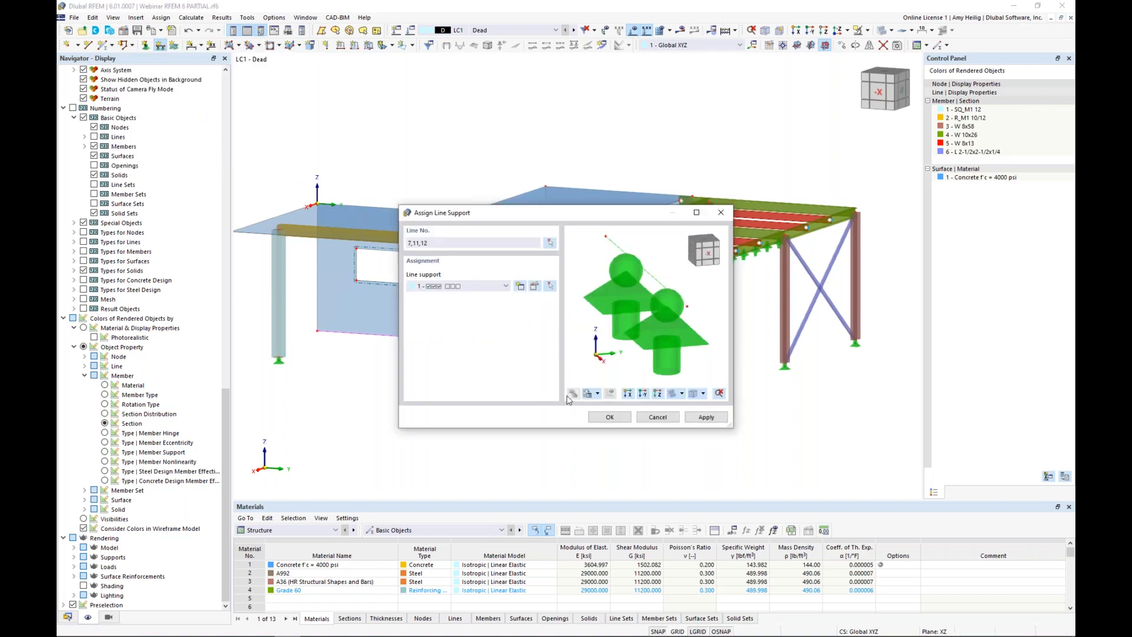
left_click(609, 416)
middle_click_drag(455, 397, 552, 408, "ctrl")
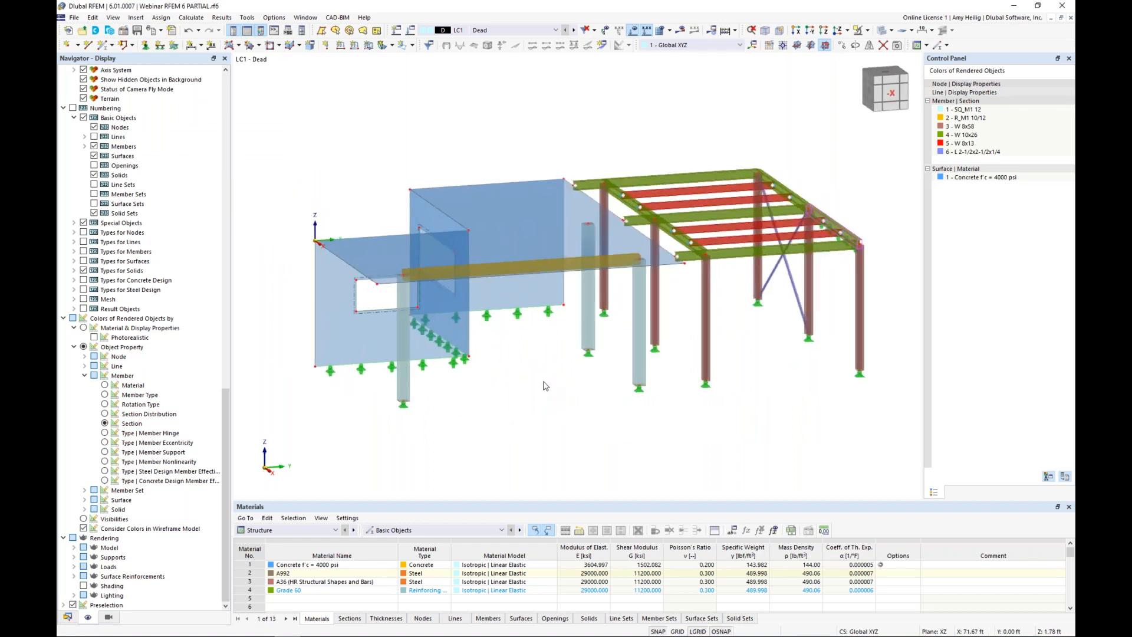
right_click(543, 382)
left_click(505, 397)
scroll(504, 398, "down", 1)
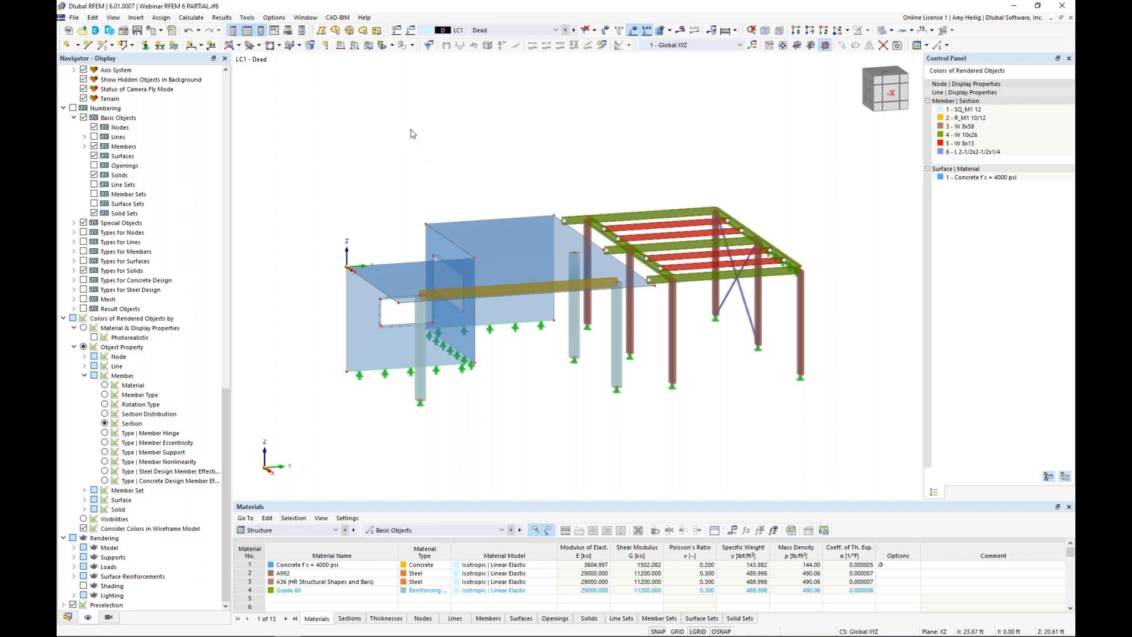
Step: Open the load cases and combinations settings and choose ASCE 7, edition 2016, as the standard group for the combination wizard
left_click(479, 31)
left_click(480, 33)
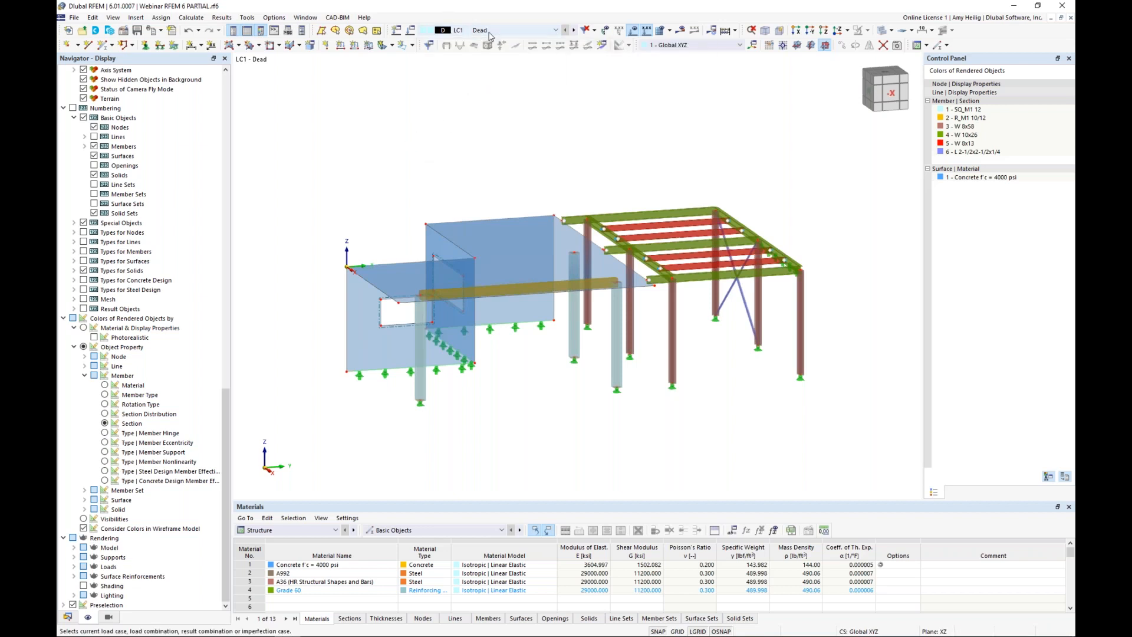
left_click(411, 31)
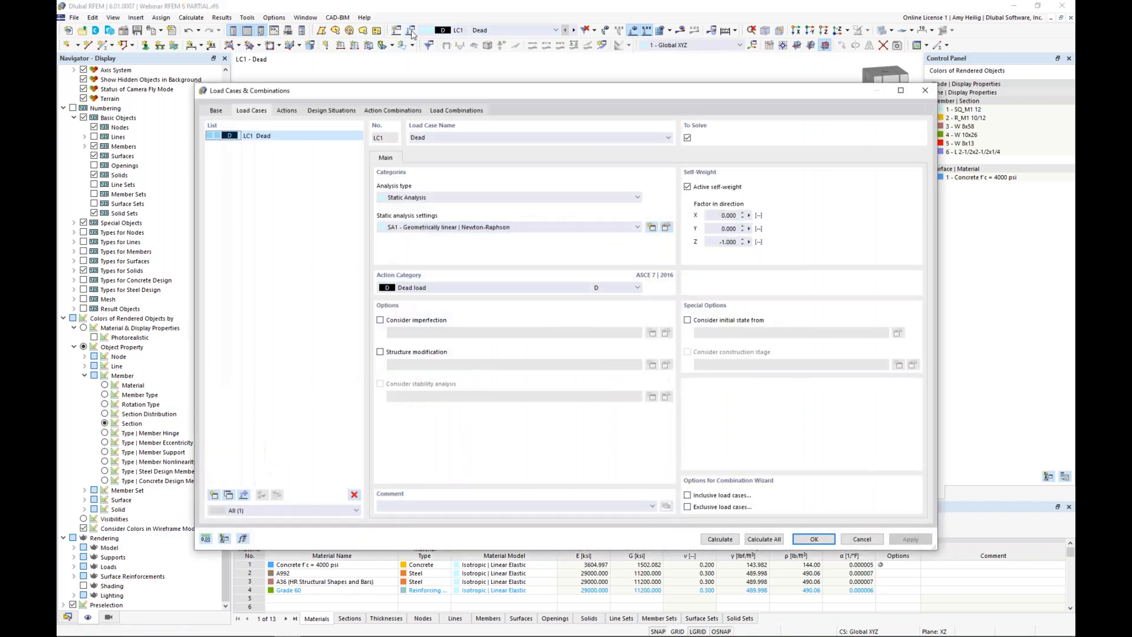
left_click(216, 111)
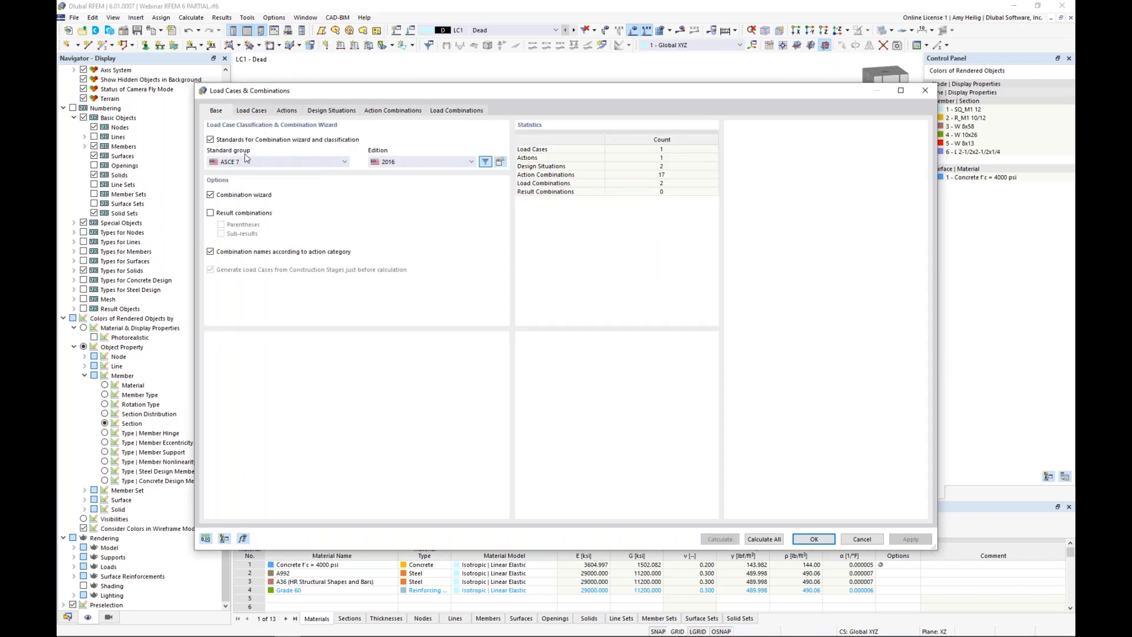
left_click(252, 163)
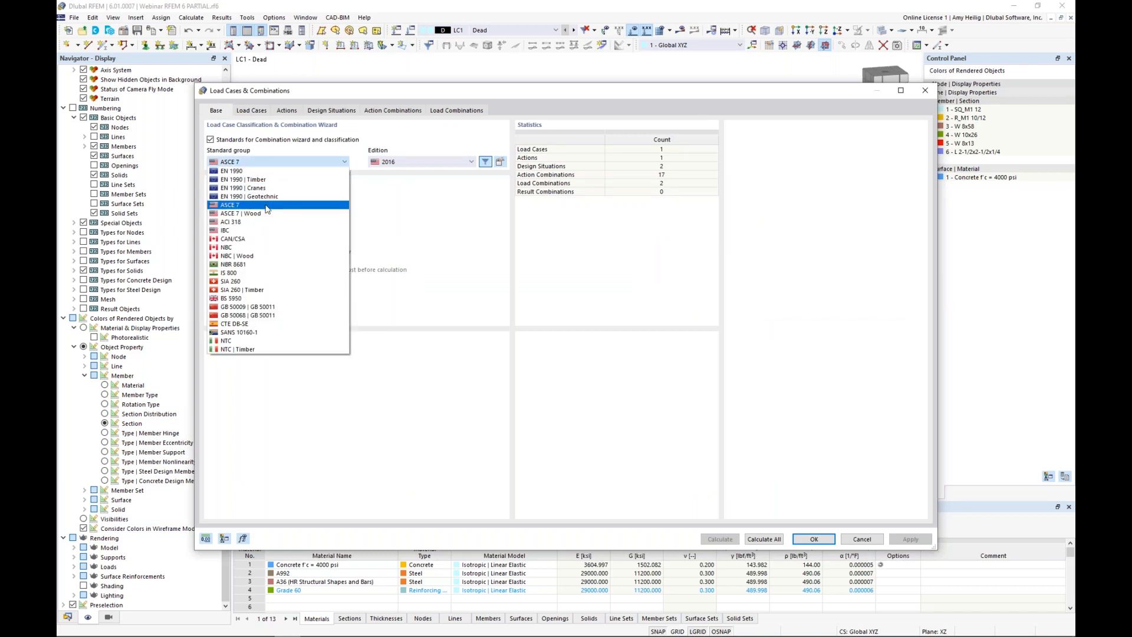
left_click(295, 207)
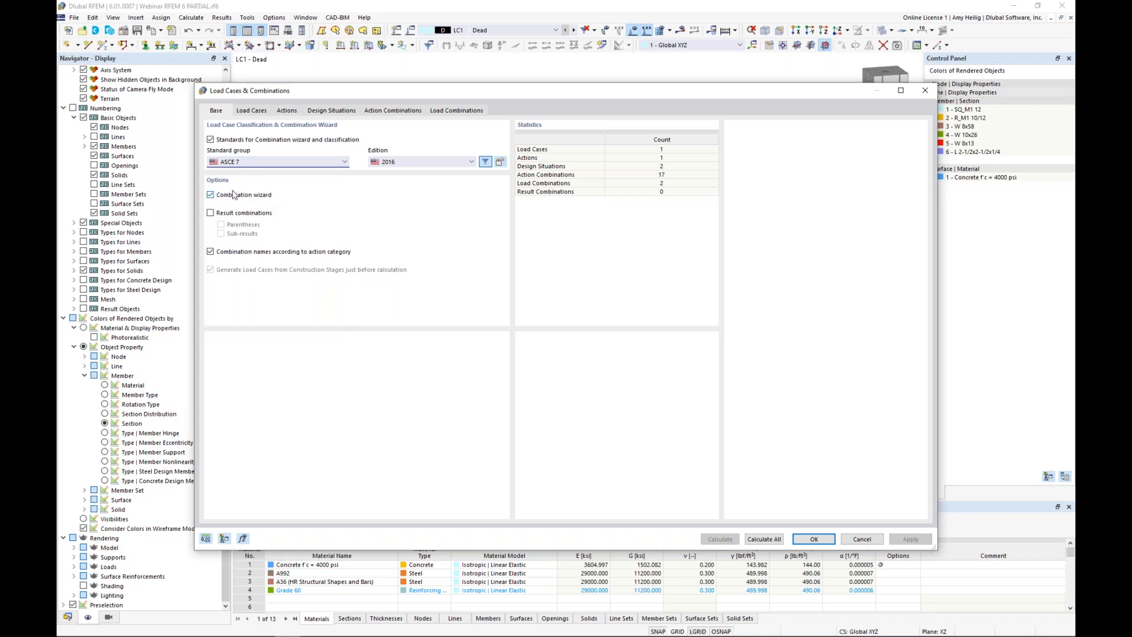
Step: Review the Dead load case's action category options and its self-weight settings
left_click(256, 112)
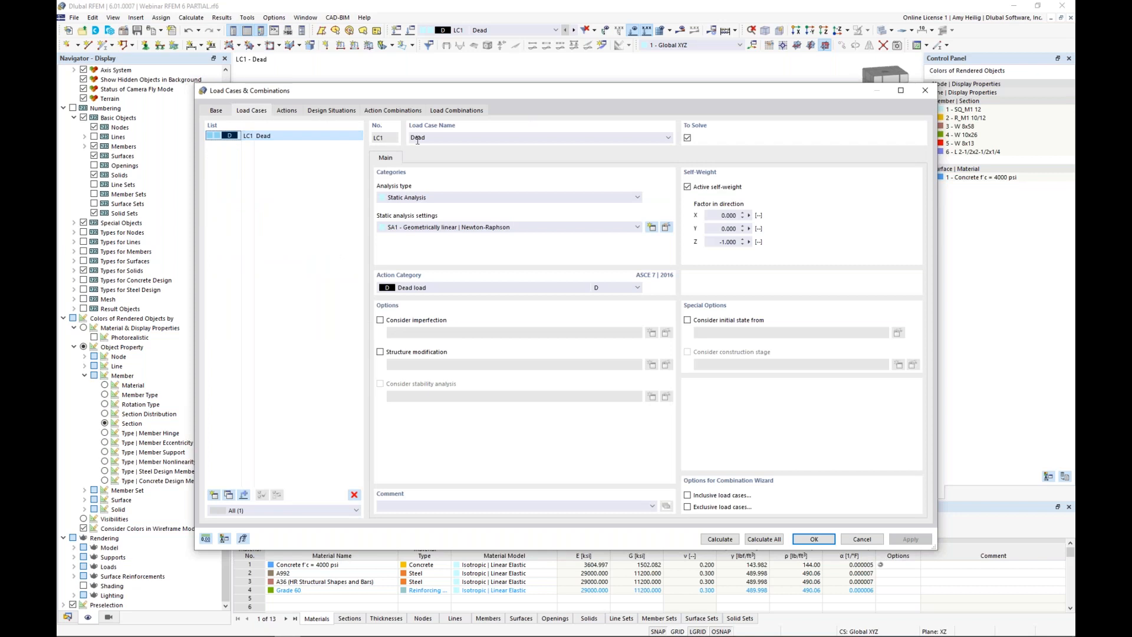
left_click(439, 288)
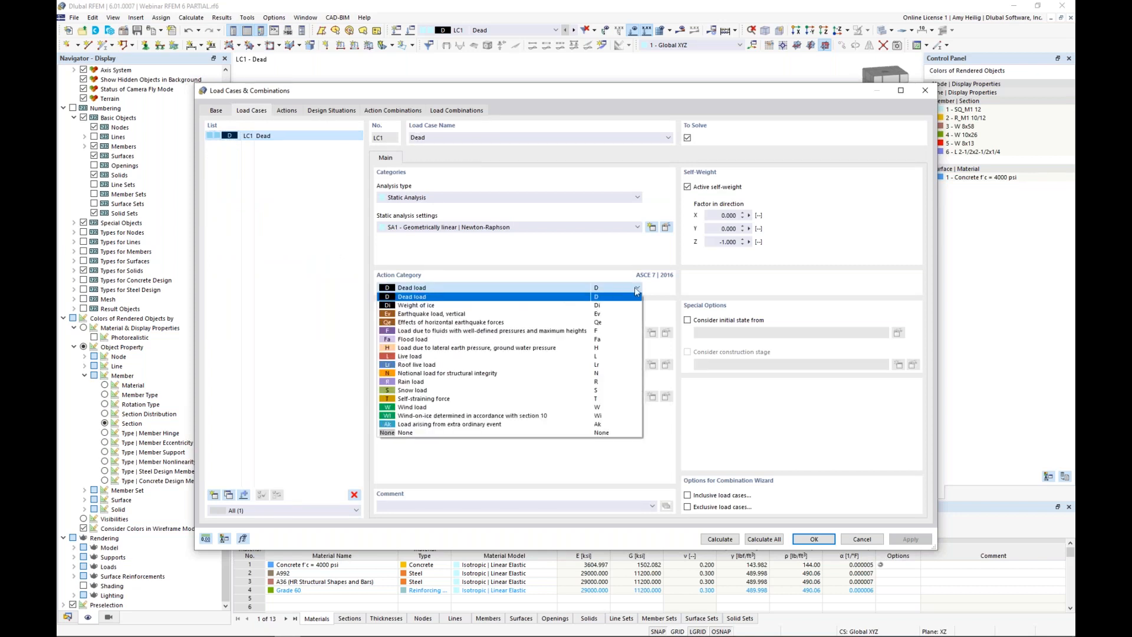
left_click(649, 251)
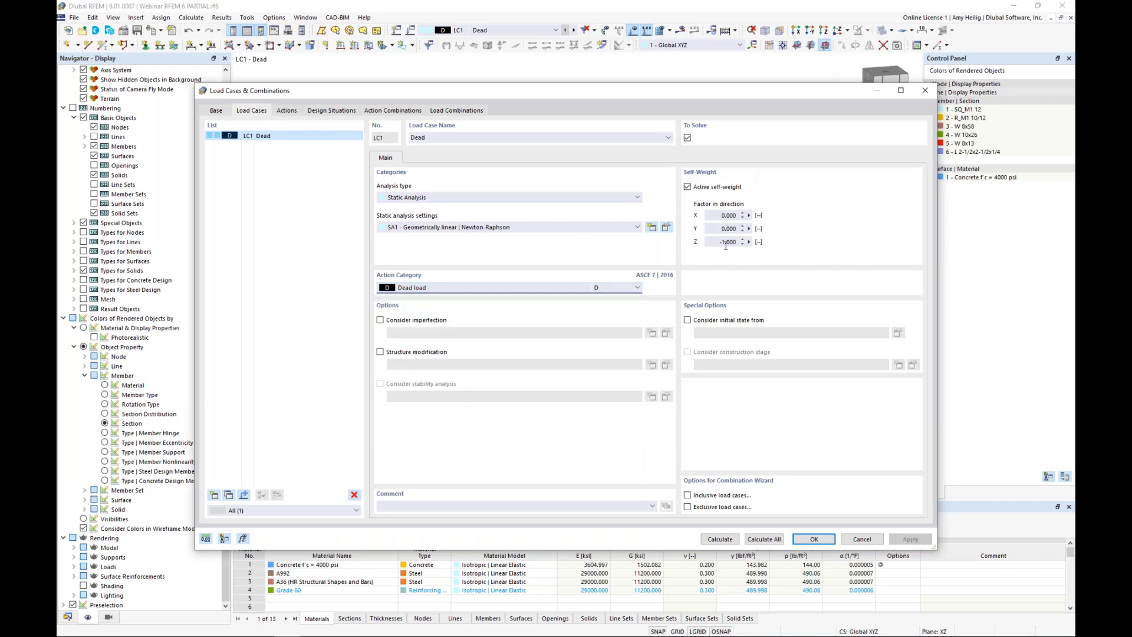
Step: Add a load case named Live and assign it the Live load action category
left_click(213, 495)
type("Live")
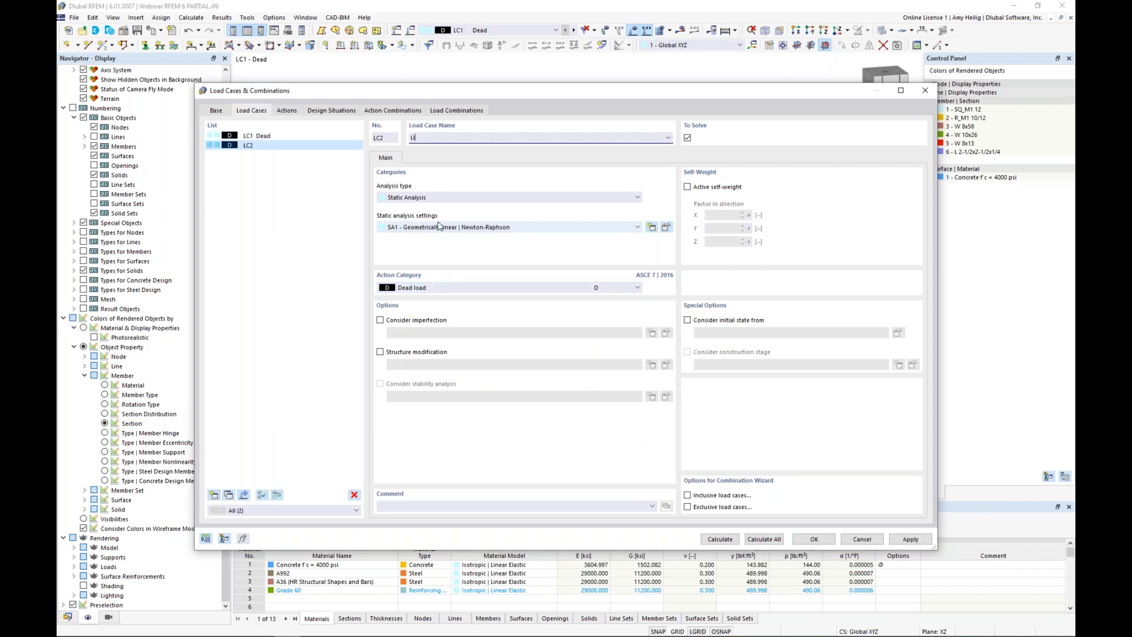
left_click(444, 287)
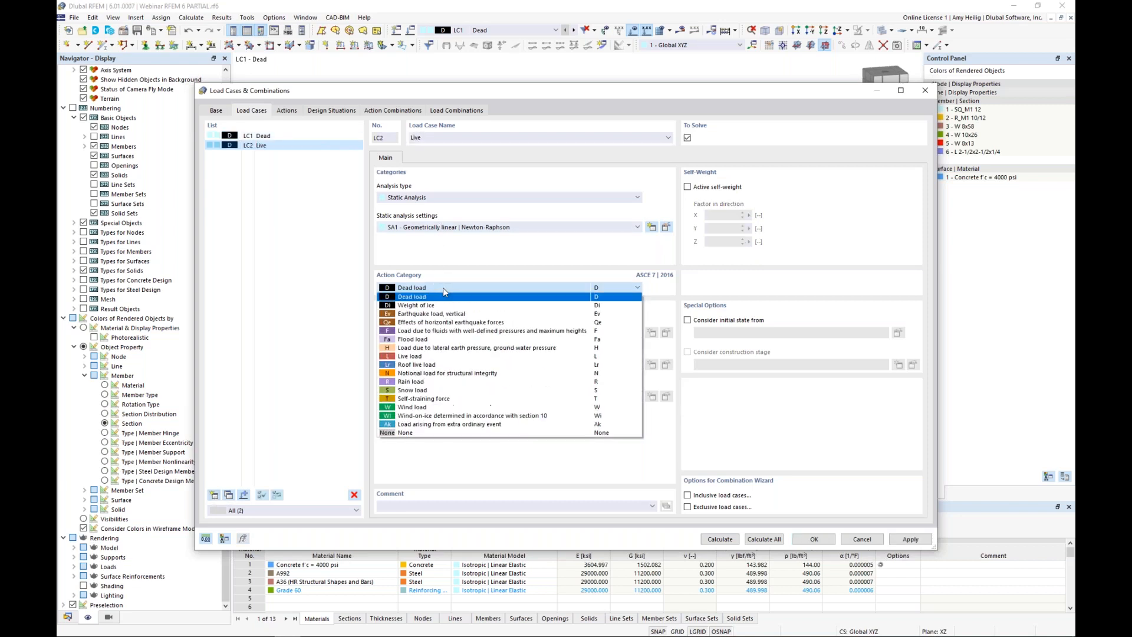
left_click(423, 355)
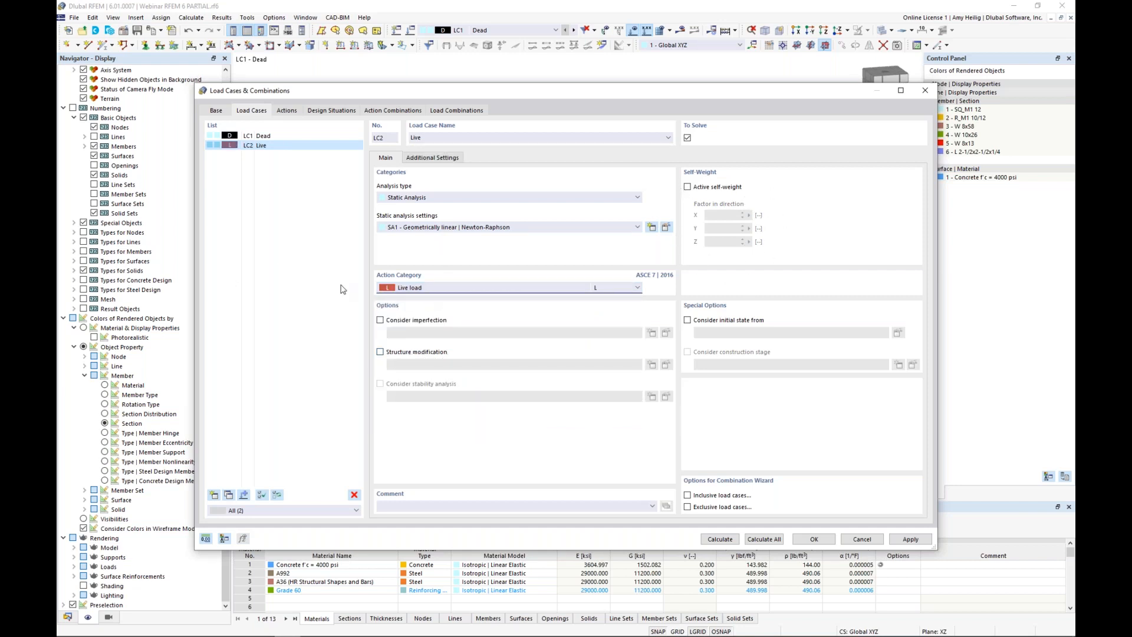
Step: Add a load case named Wind with the Wind load action category, keeping the geometrically linear Newton-Raphson static analysis settings
left_click(214, 495)
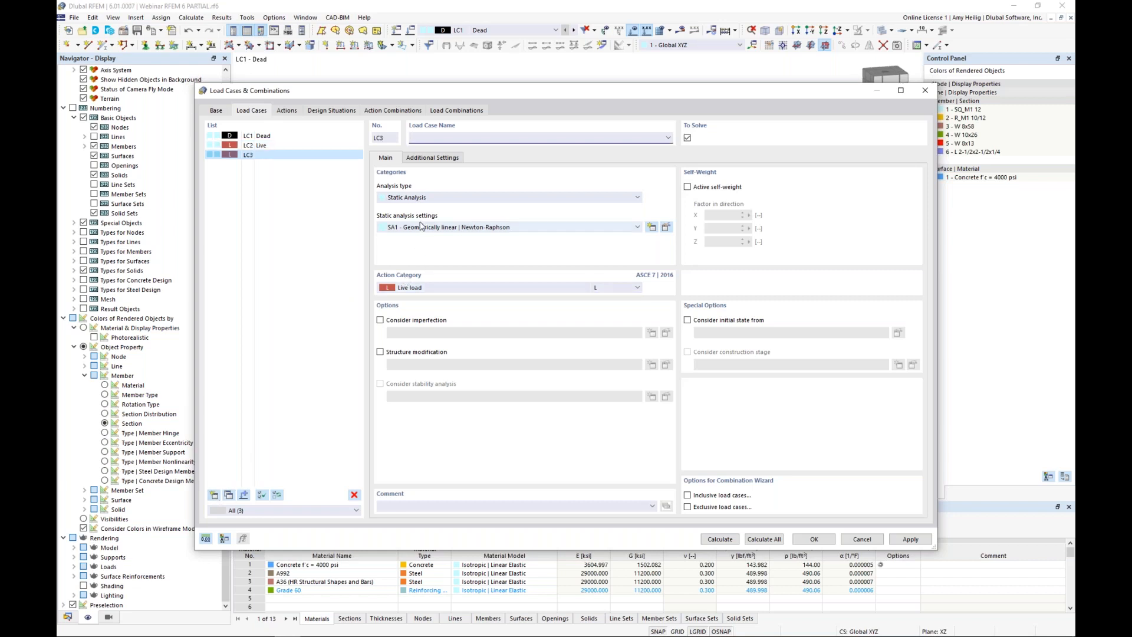
type("Wind")
left_click(434, 287)
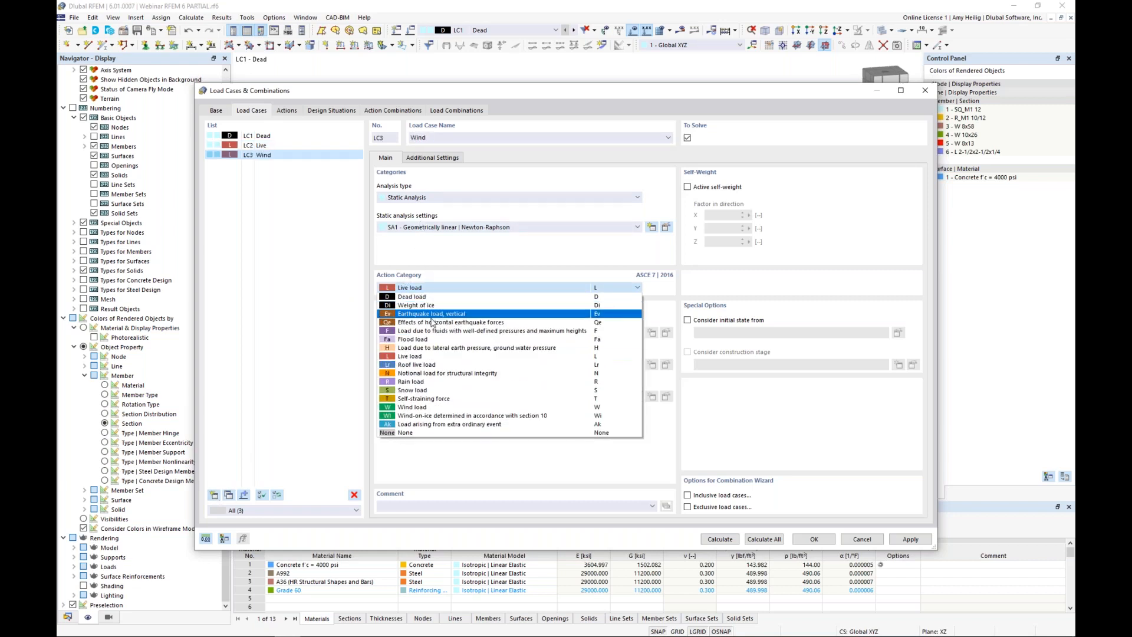
left_click(430, 407)
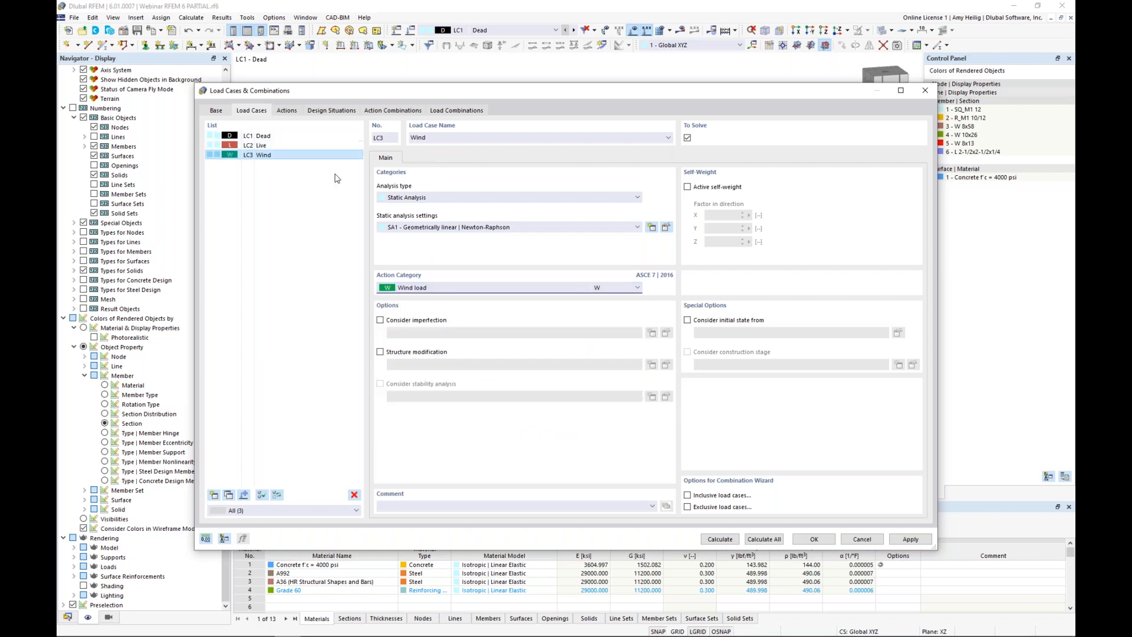
left_click(429, 228)
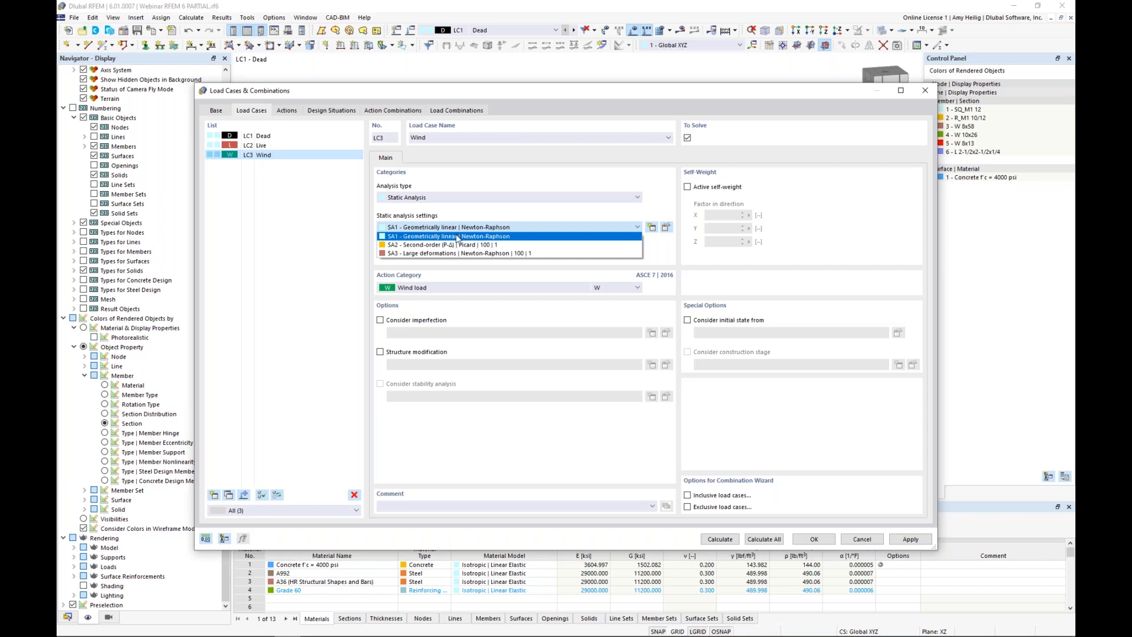
left_click(466, 214)
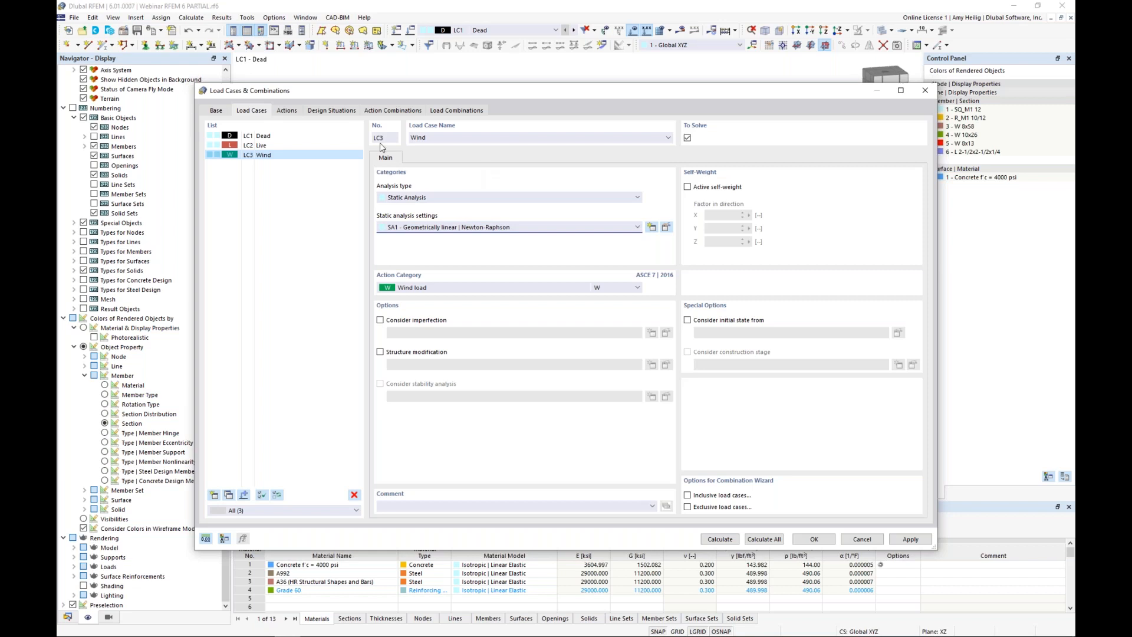
Step: Review the LRFD and ASD design situations, the generated load combinations and the static analysis options for the 1.40D combination
left_click(333, 112)
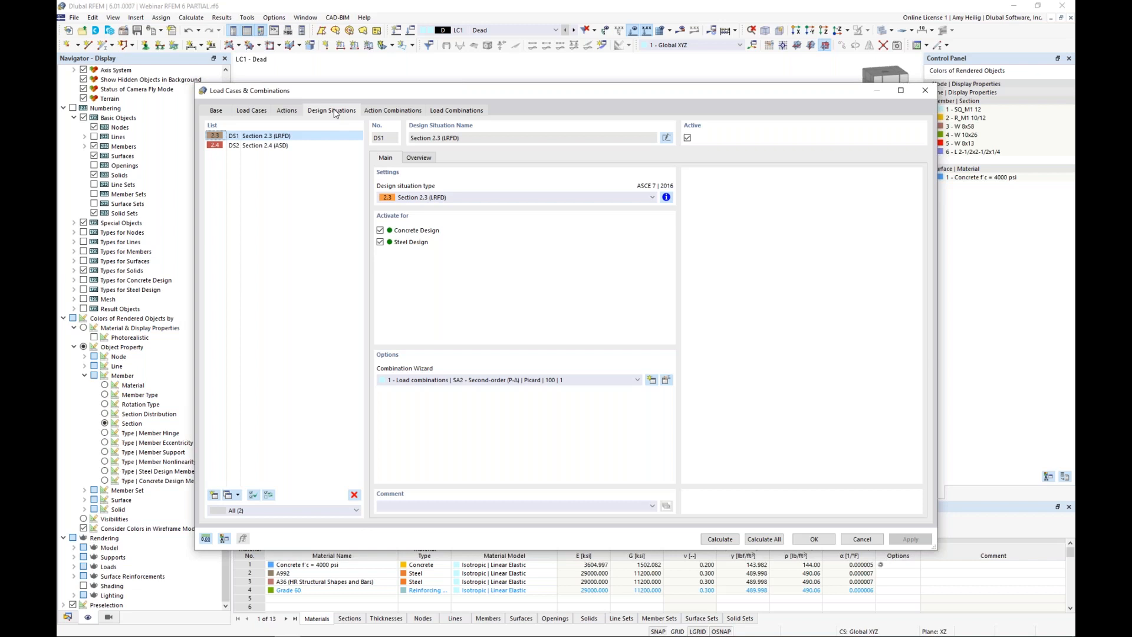
left_click(287, 146)
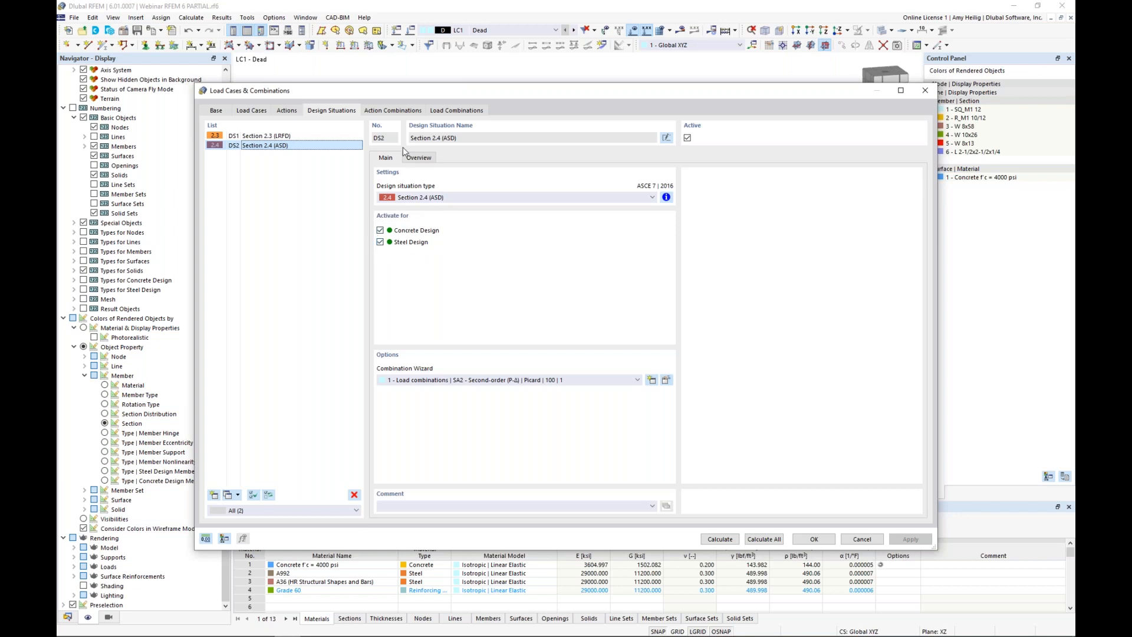
left_click(445, 111)
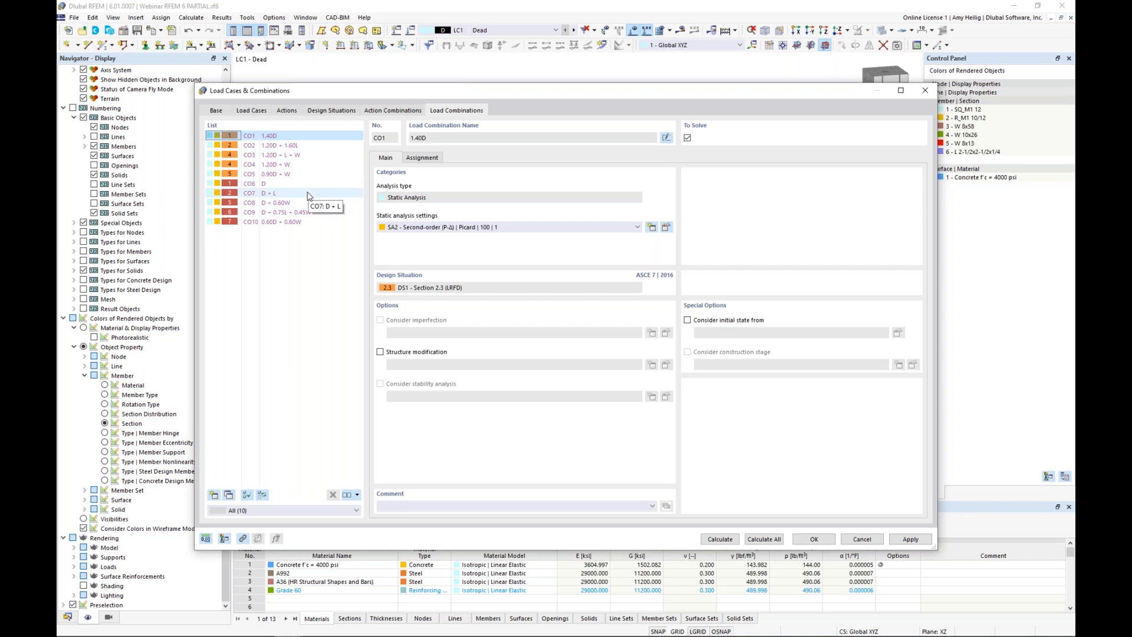
left_click(454, 228)
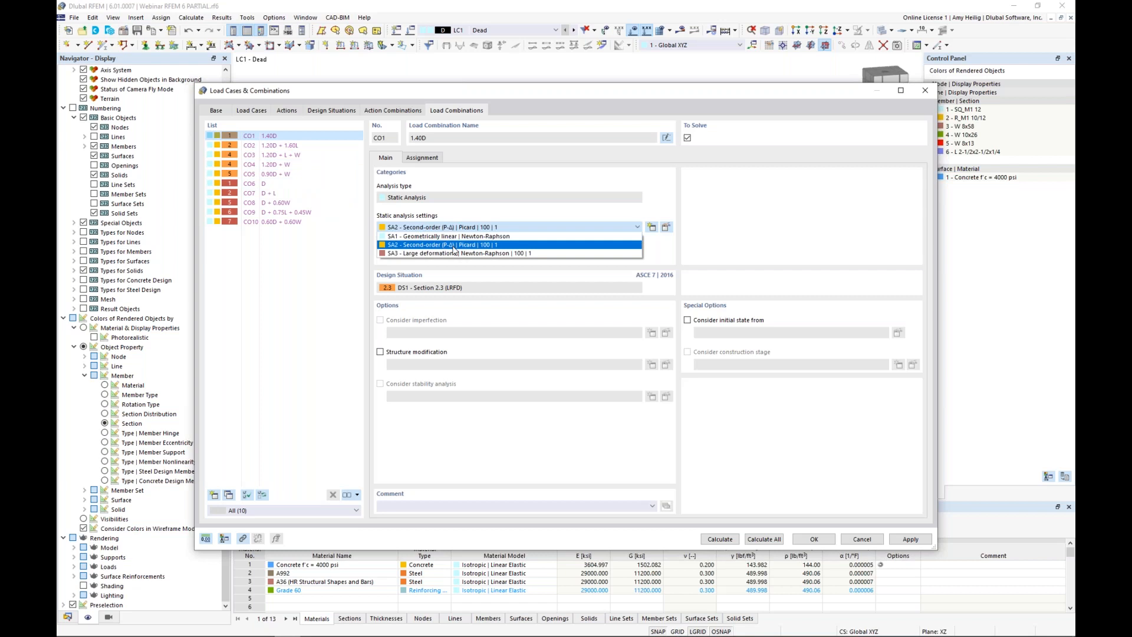
left_click(342, 260)
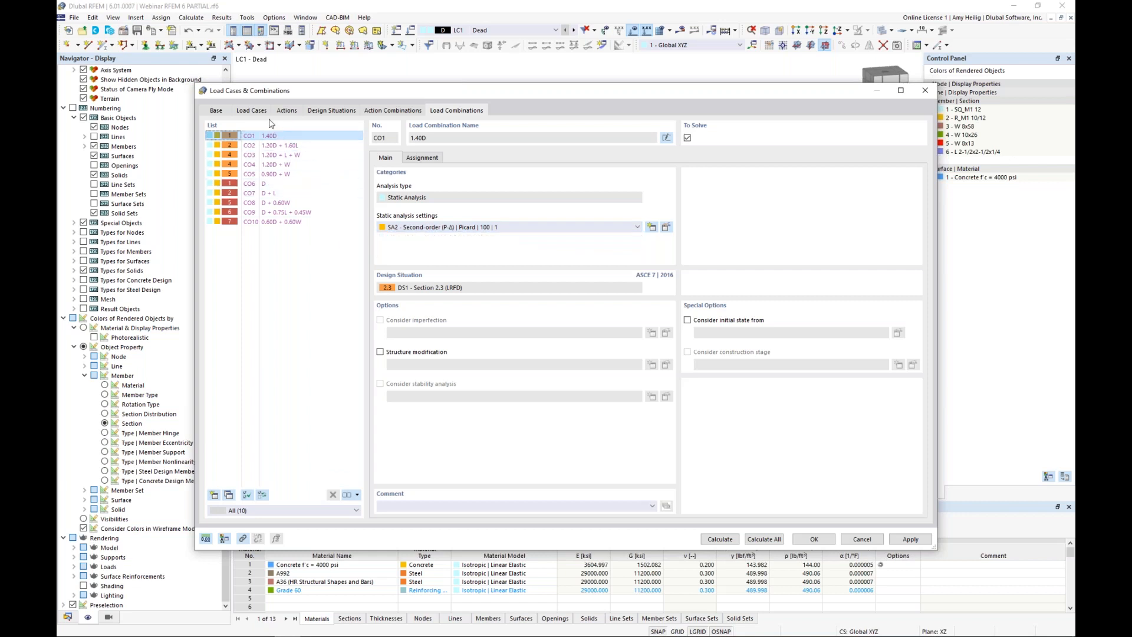
Step: Activate a new structure modification for the Dead, Live and Wind load cases together, covering member and surface stiffnesses
left_click(252, 111)
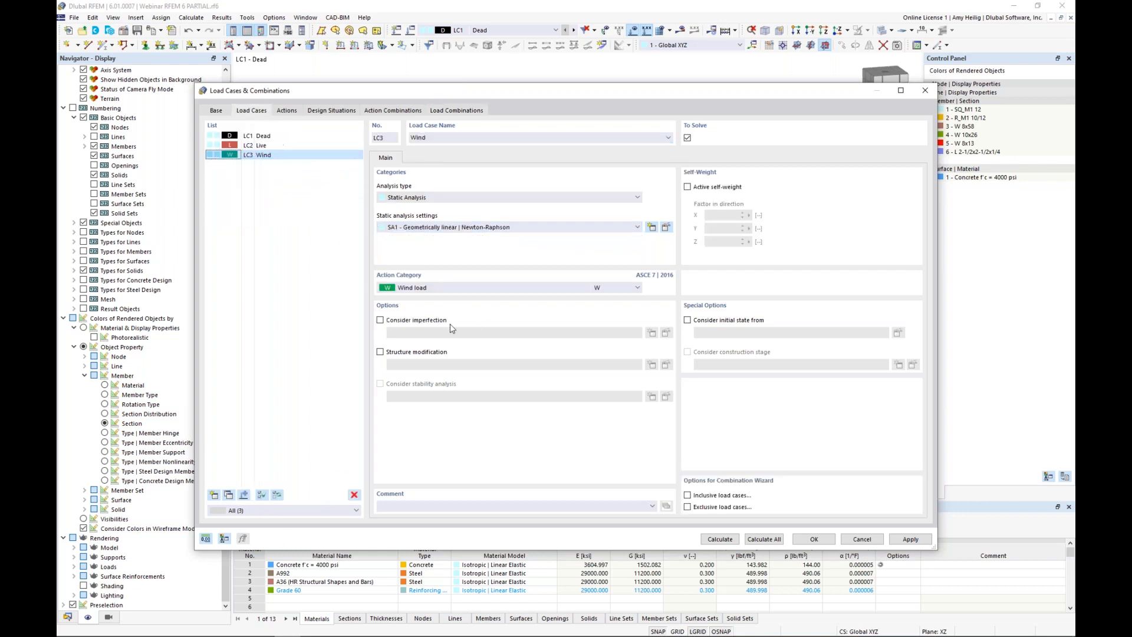
left_click(280, 137)
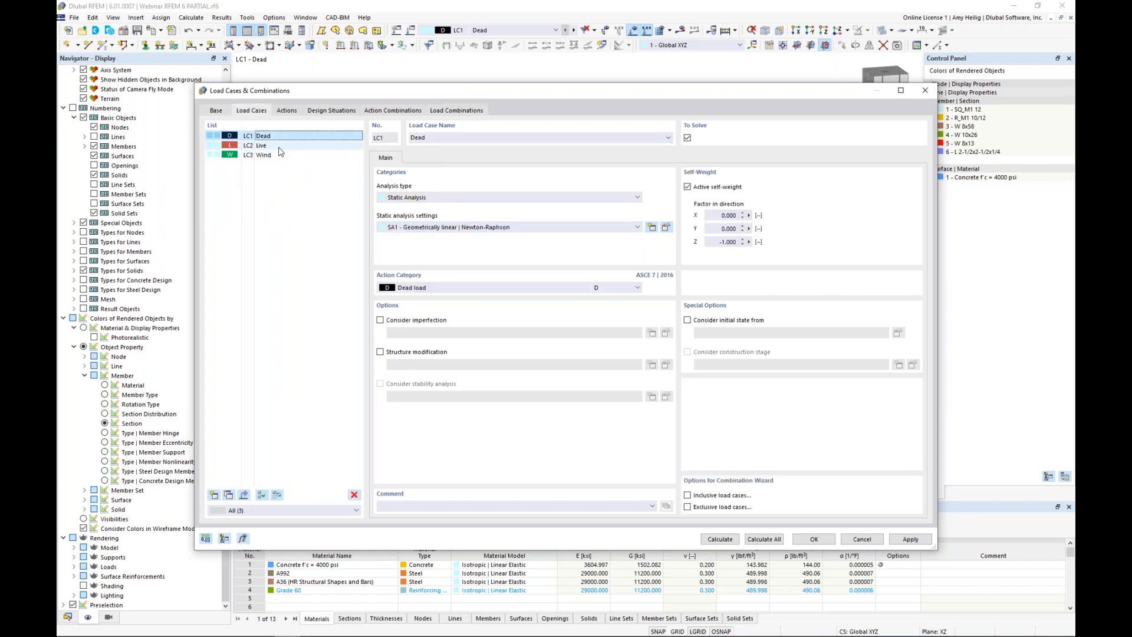
left_click(279, 156, "shift")
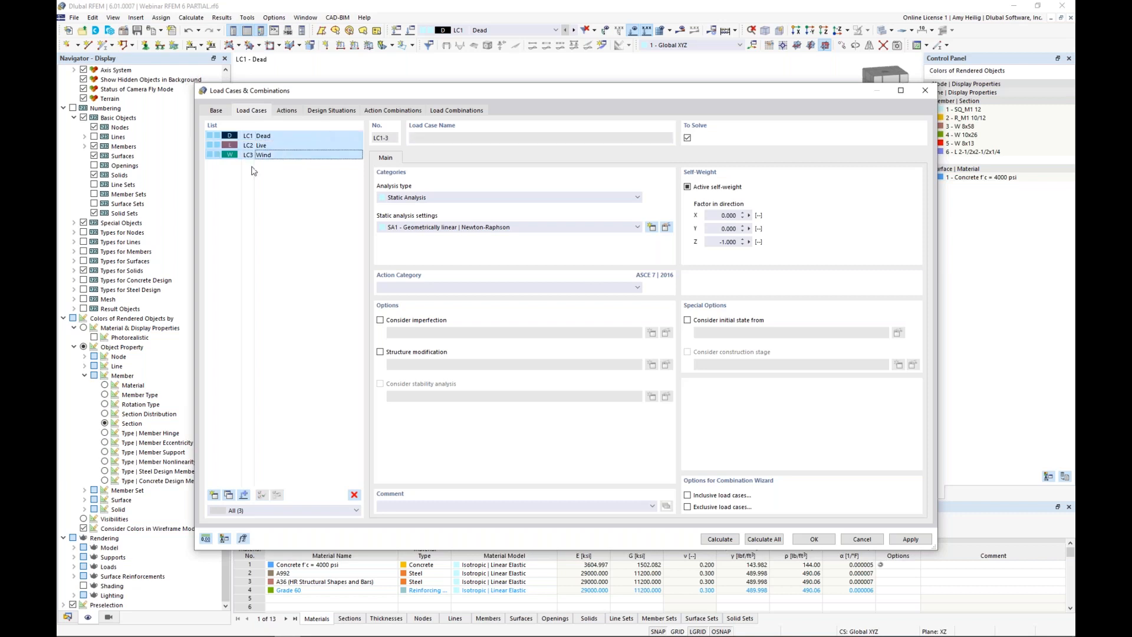
left_click(380, 352)
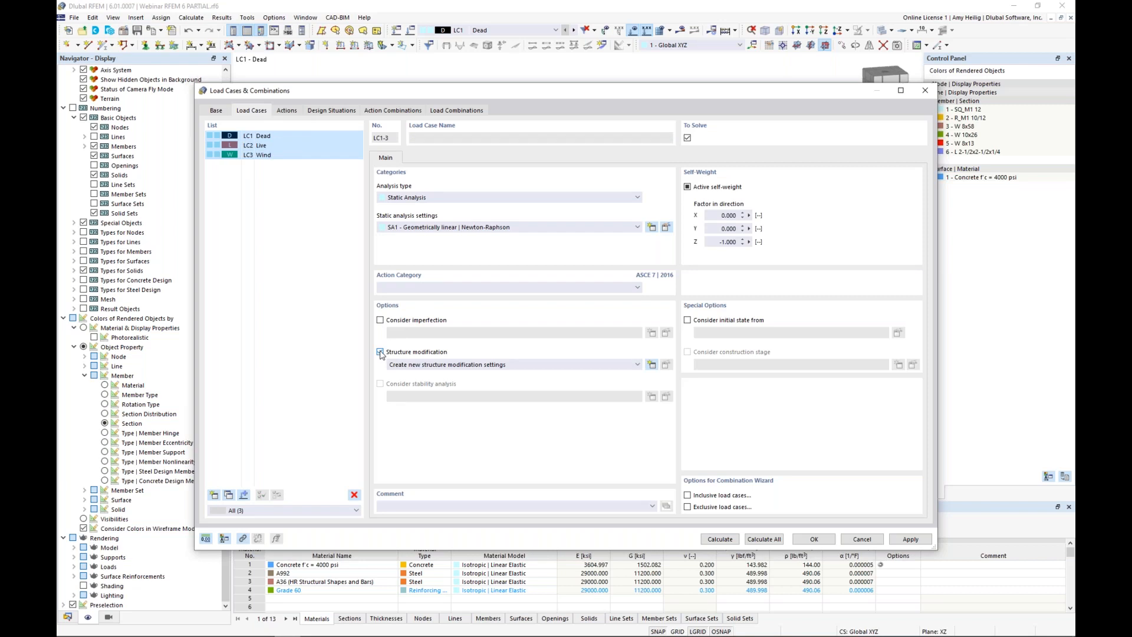
left_click(652, 366)
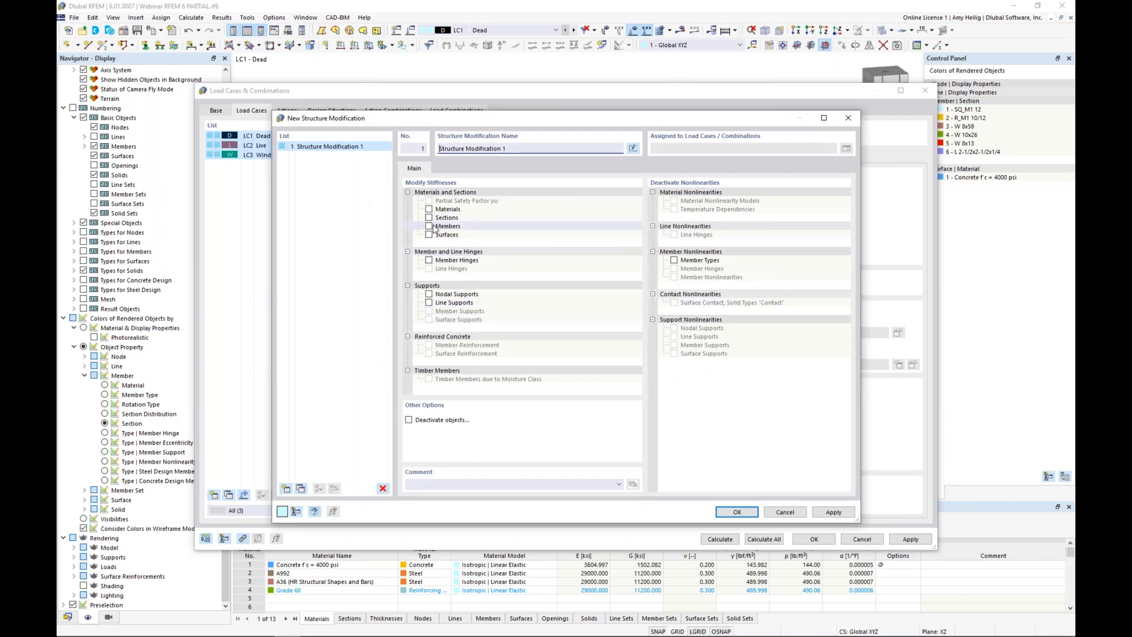
left_click(430, 226)
left_click(429, 235)
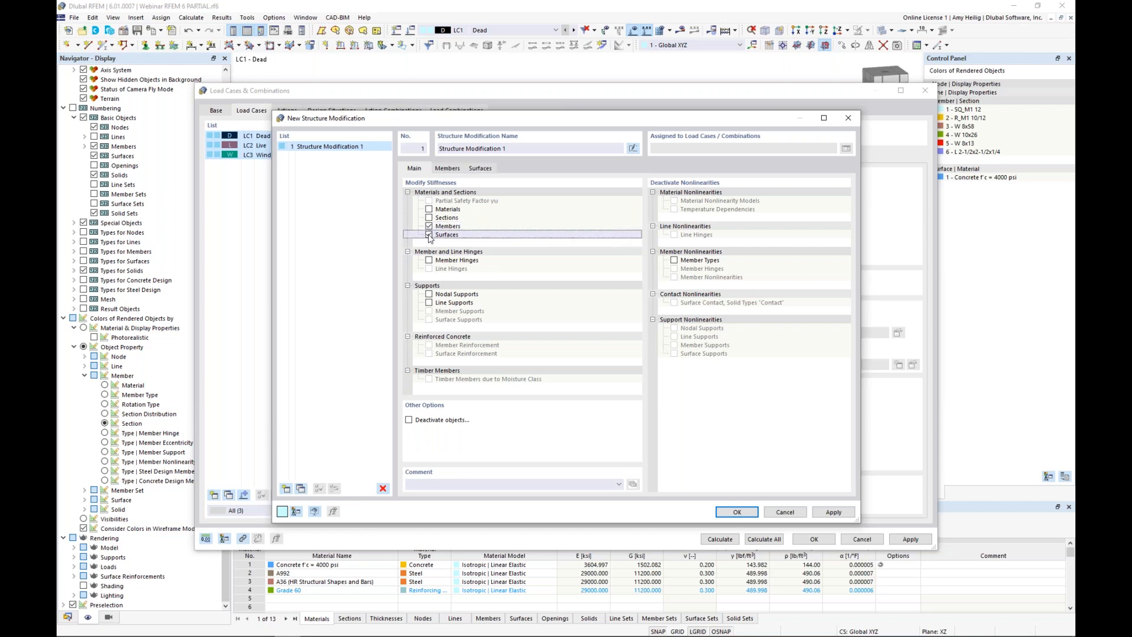
Step: Create a member stiffness modification per ACI 318-19 Table 6.6.3.1.1(a) for concrete structures with component type Columns
left_click(460, 171)
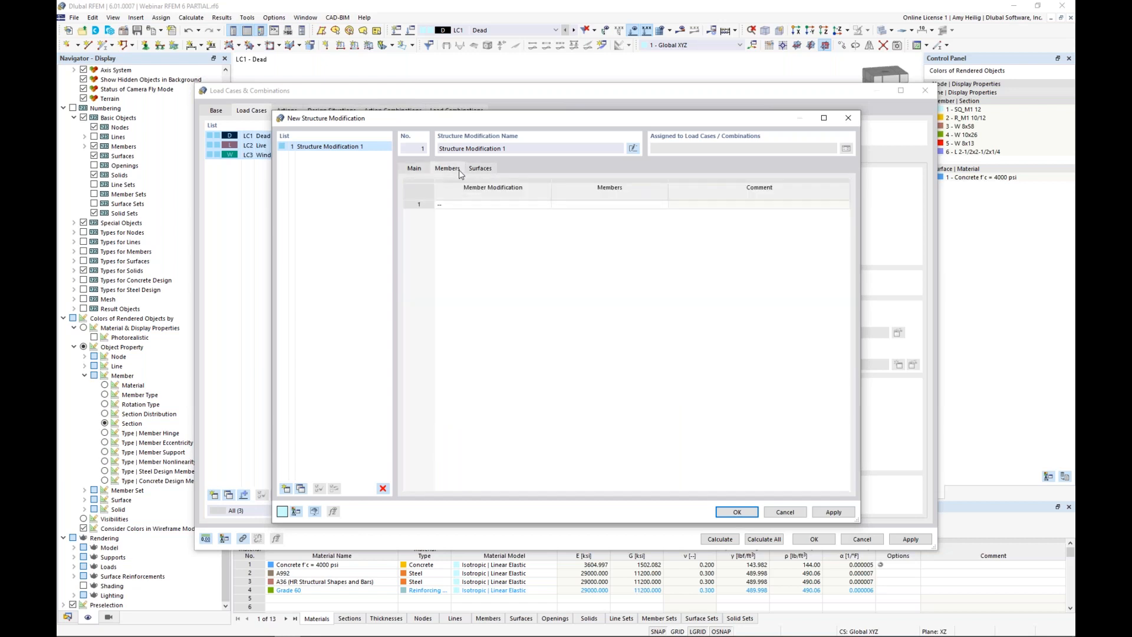
left_click(471, 206)
left_click(546, 204)
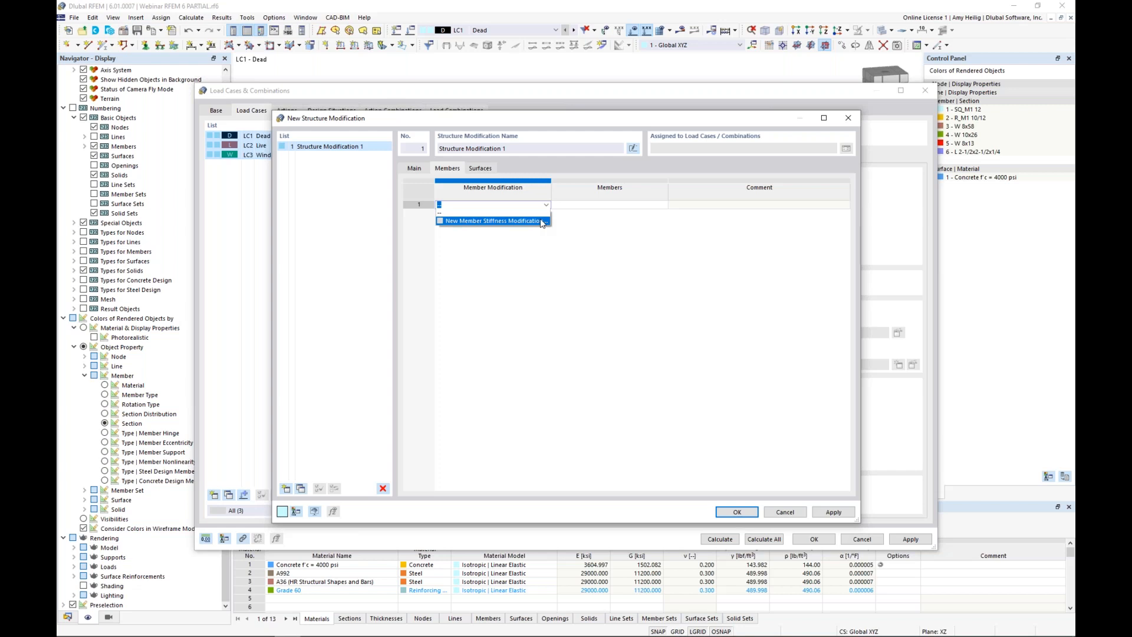
left_click(540, 221)
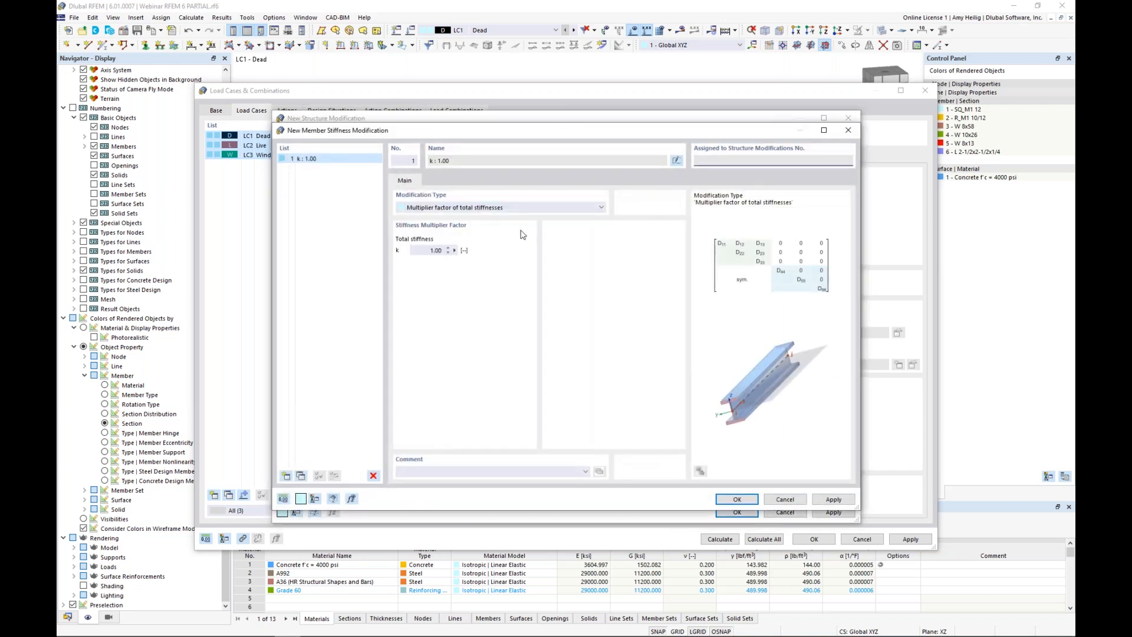
left_click(527, 208)
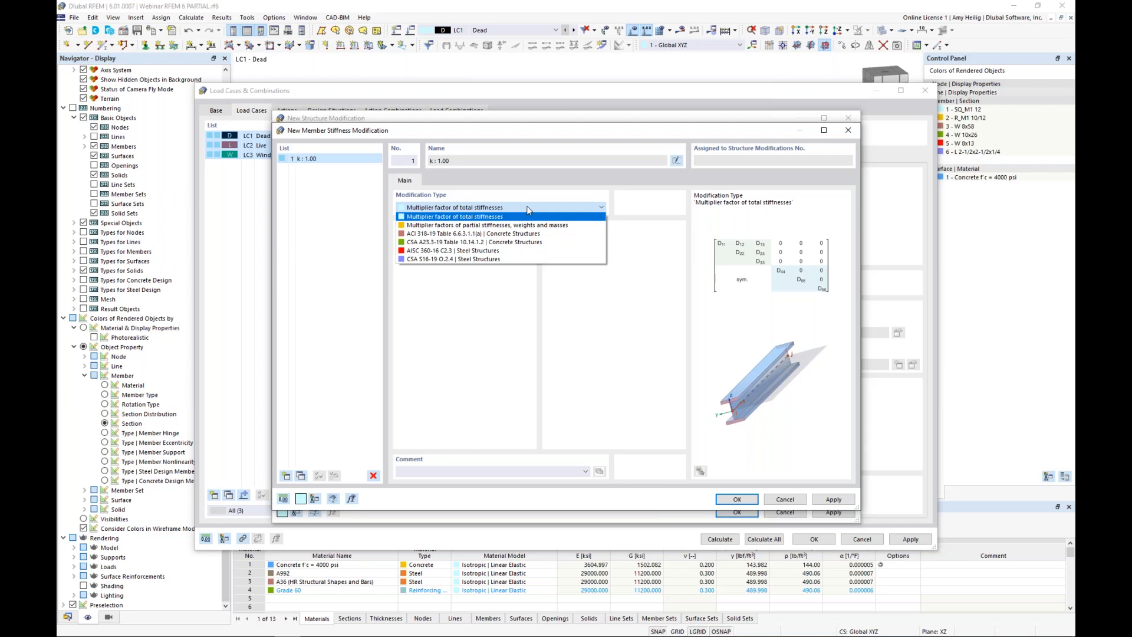
left_click(510, 234)
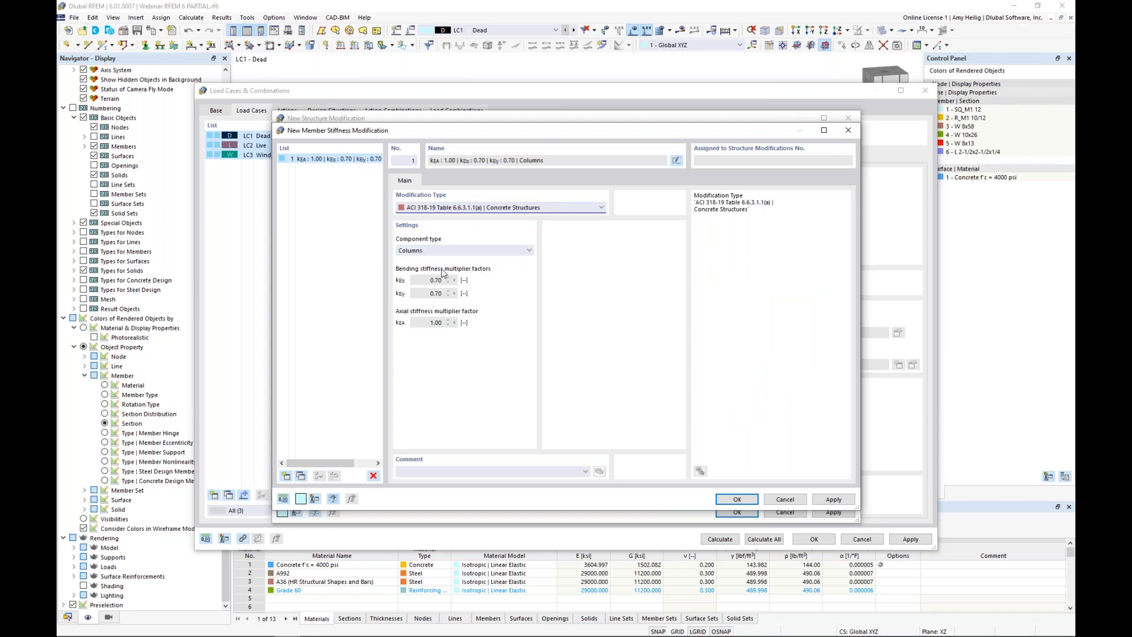
left_click(736, 500)
Step: Assign the column stiffness modification to the three concrete columns in the model
left_click(580, 204)
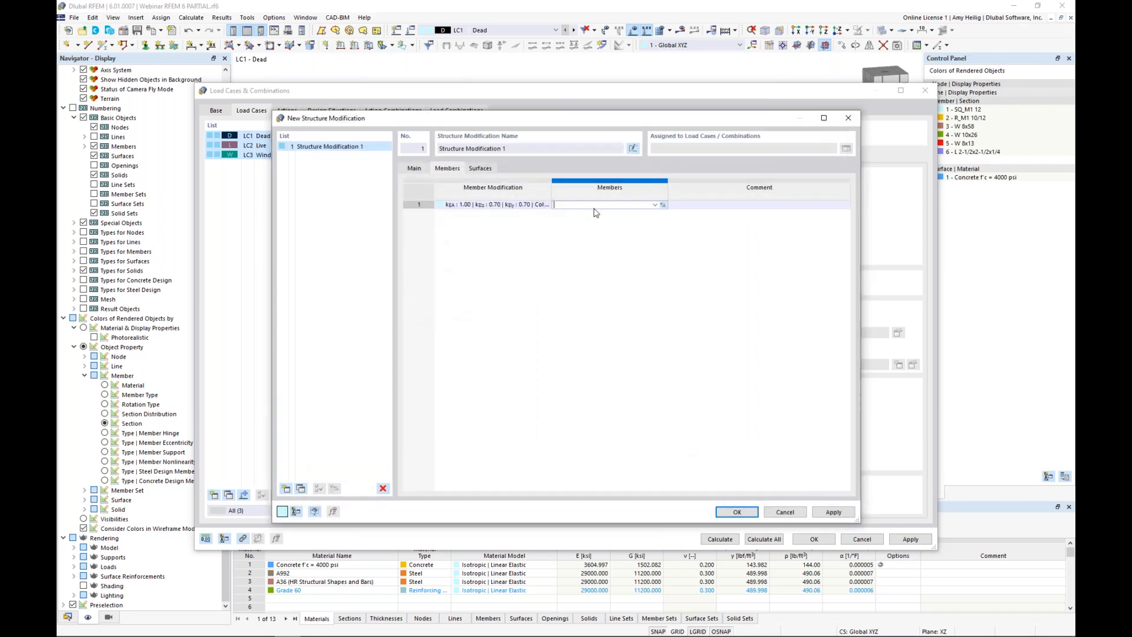
left_click(662, 204)
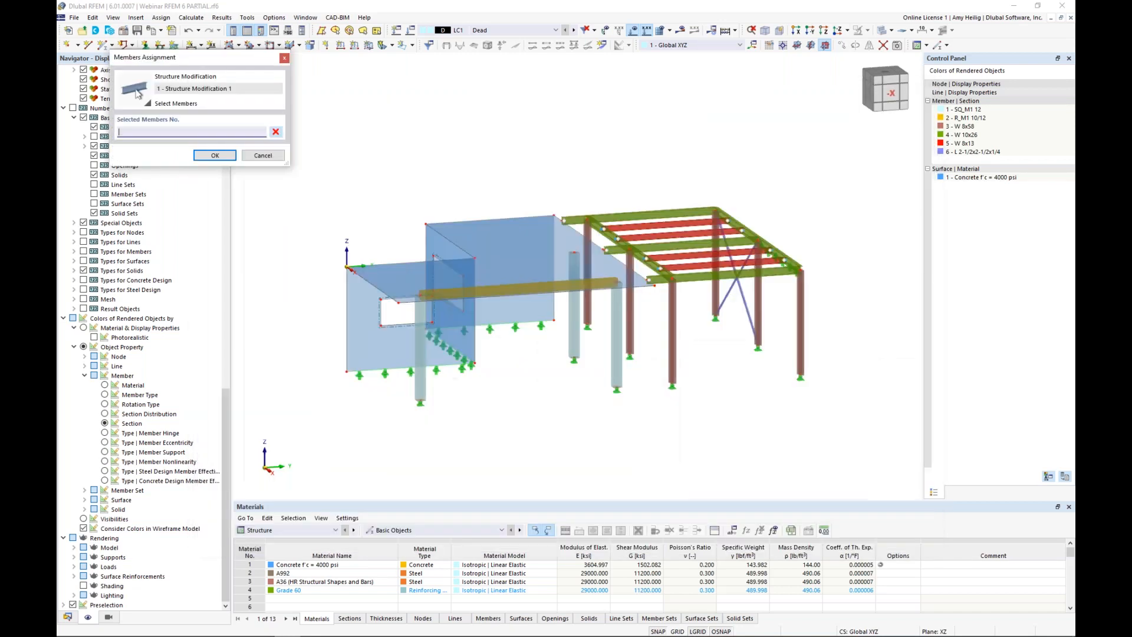
left_click(570, 337)
left_click(617, 356)
left_click(420, 376)
left_click(220, 155)
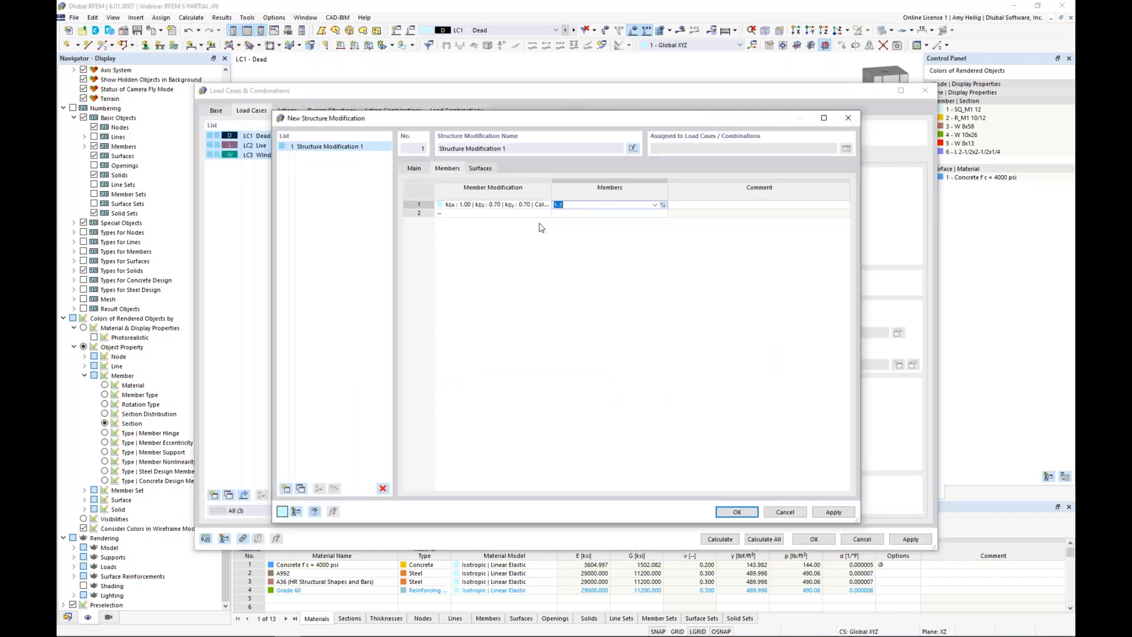
Step: Create a second member stiffness modification per ACI 318-19 Table 6.6.3.1.1(a) for concrete structures with component type Beams
left_click(536, 214)
left_click(546, 214)
left_click(544, 230)
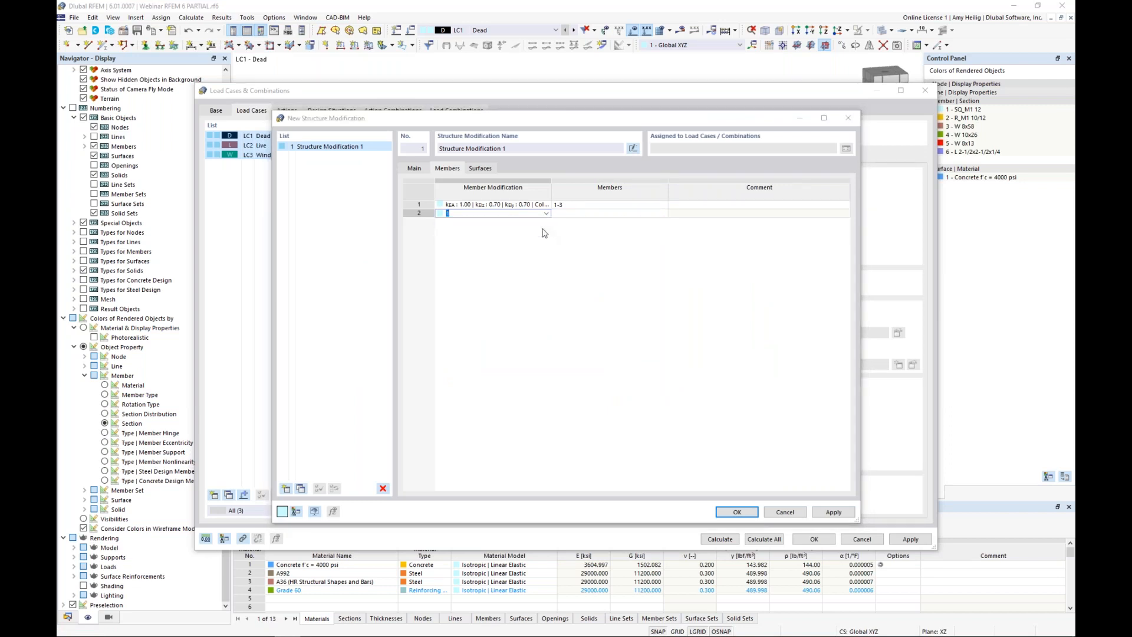
left_click(519, 210)
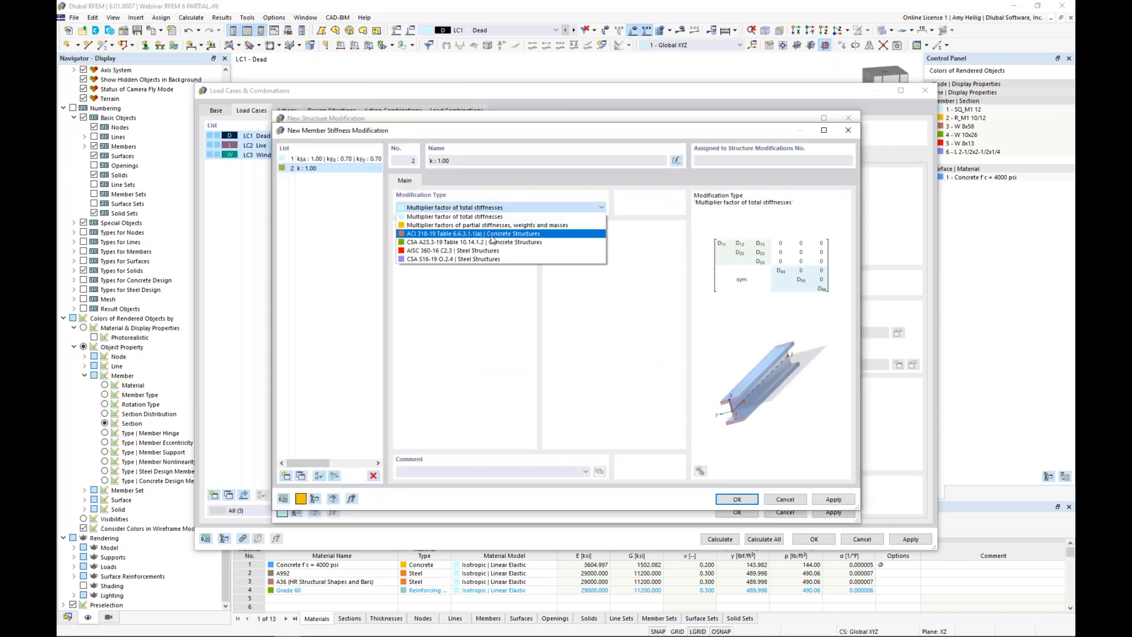
left_click(492, 236)
left_click(476, 250)
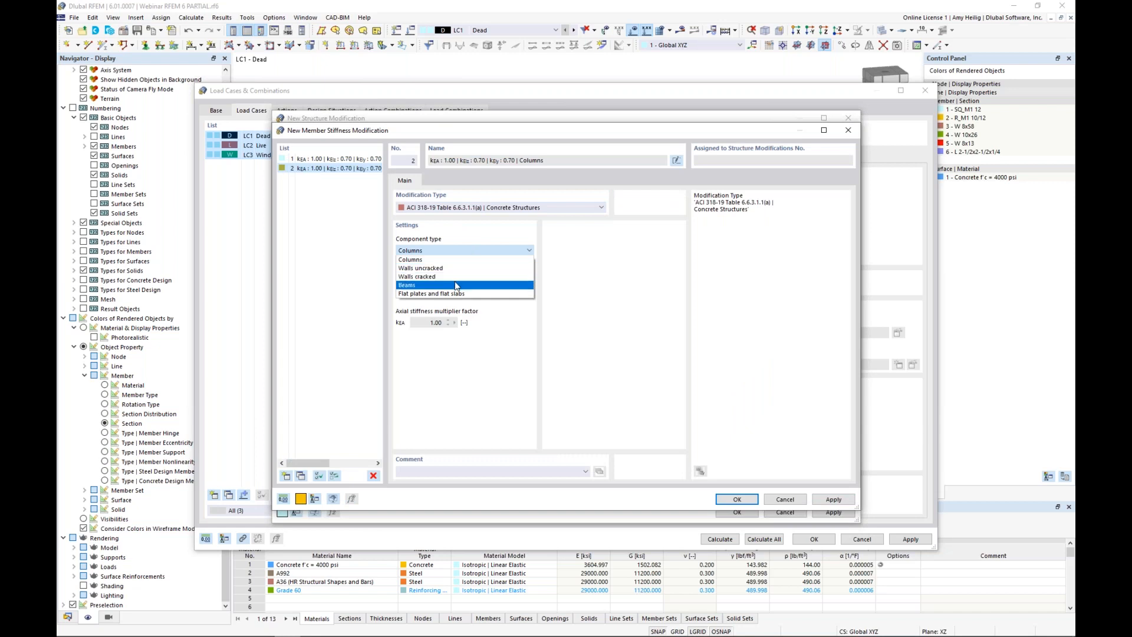
left_click(456, 286)
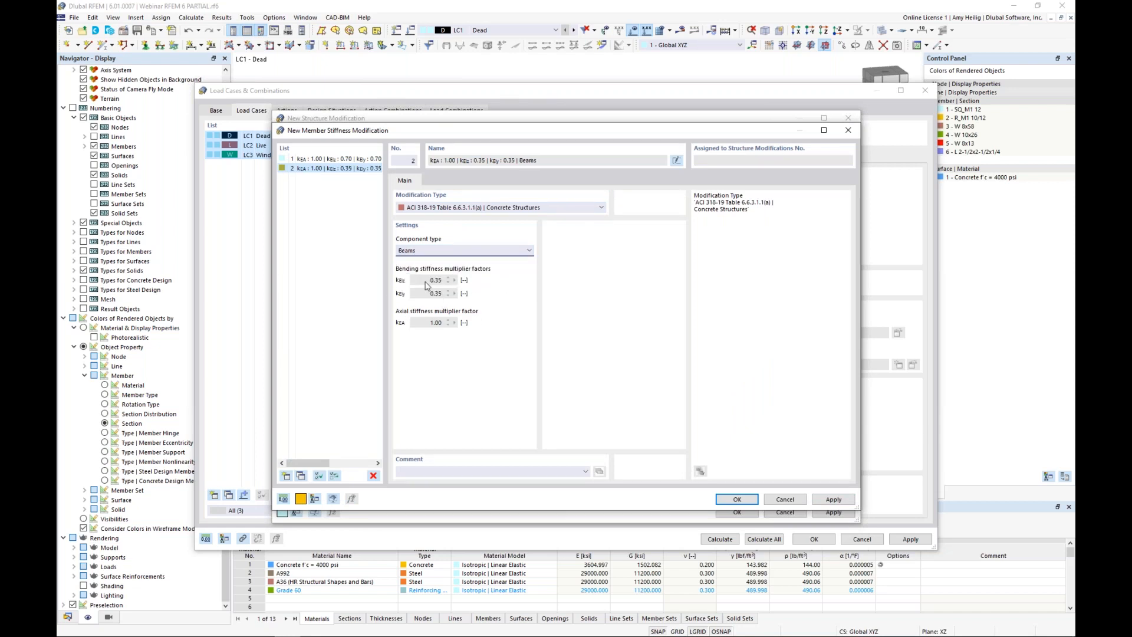
left_click(741, 500)
Step: Assign the beam stiffness modification to the concrete beam spanning between the columns
left_click(657, 213)
left_click(663, 213)
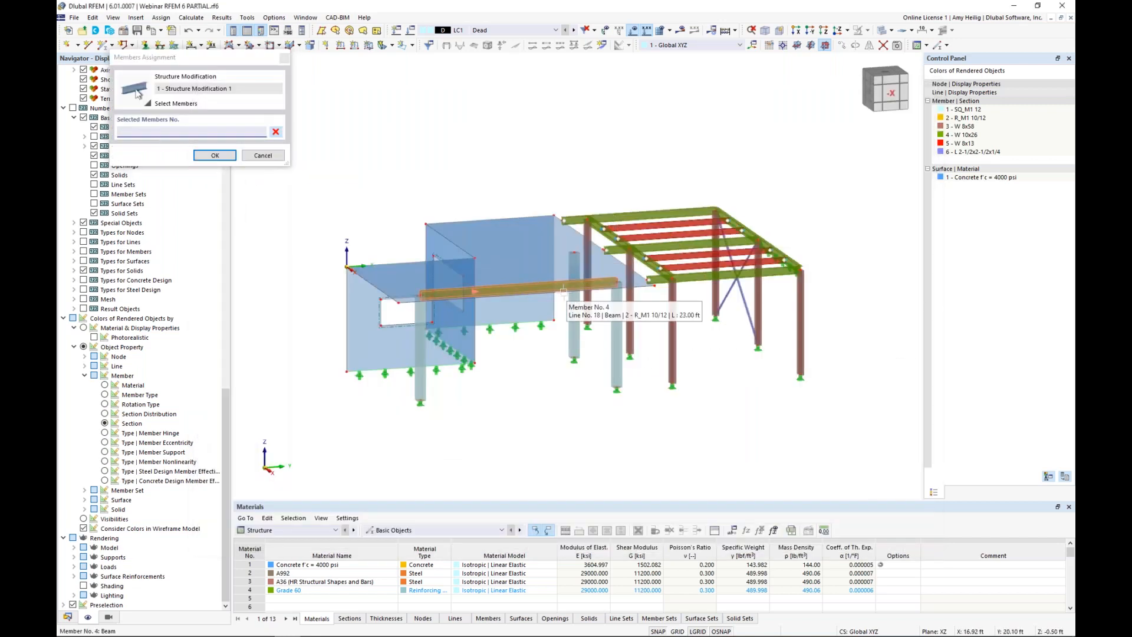
left_click(562, 290)
left_click(215, 155)
Step: Create a third member stiffness modification per AISC 360-16 C2.3 for steel structures, keeping the Iterative and LRFD options
left_click(520, 222)
left_click(547, 221)
left_click(549, 243)
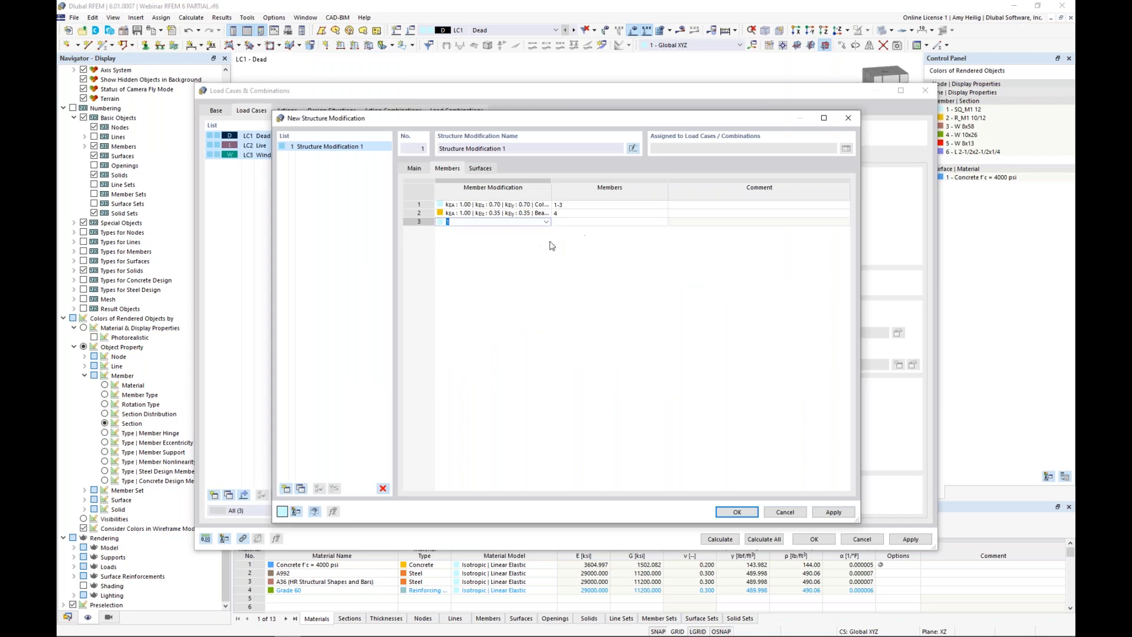
left_click(529, 207)
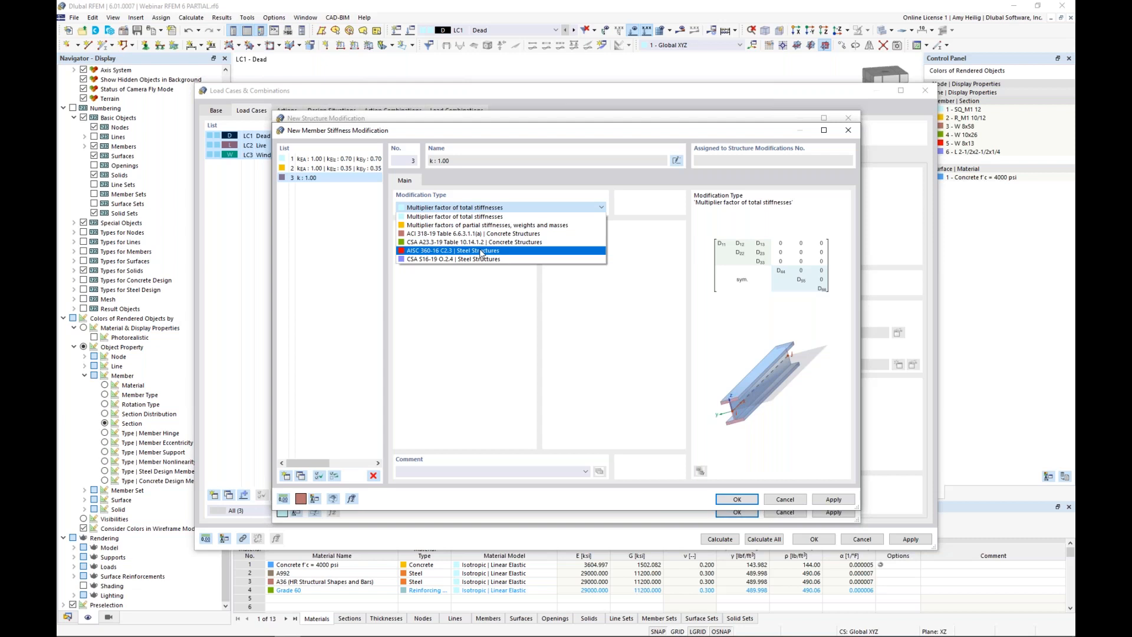
left_click(481, 251)
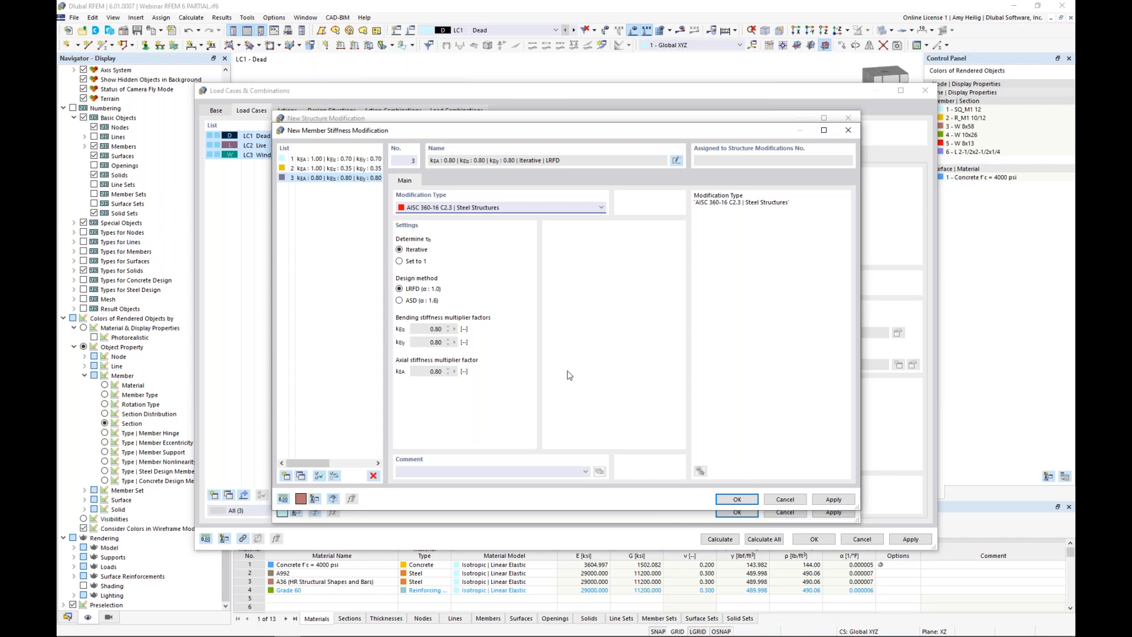
left_click(729, 499)
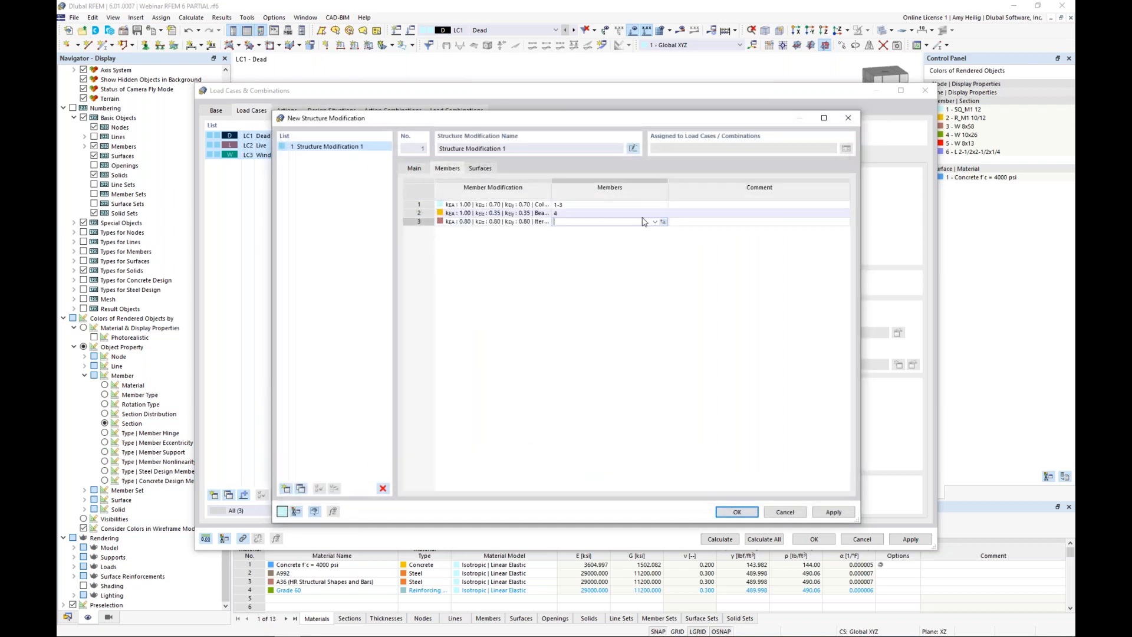
Step: Assign the AISC 360-16 steel stiffness modification to all members of the steel frame
left_click(663, 222)
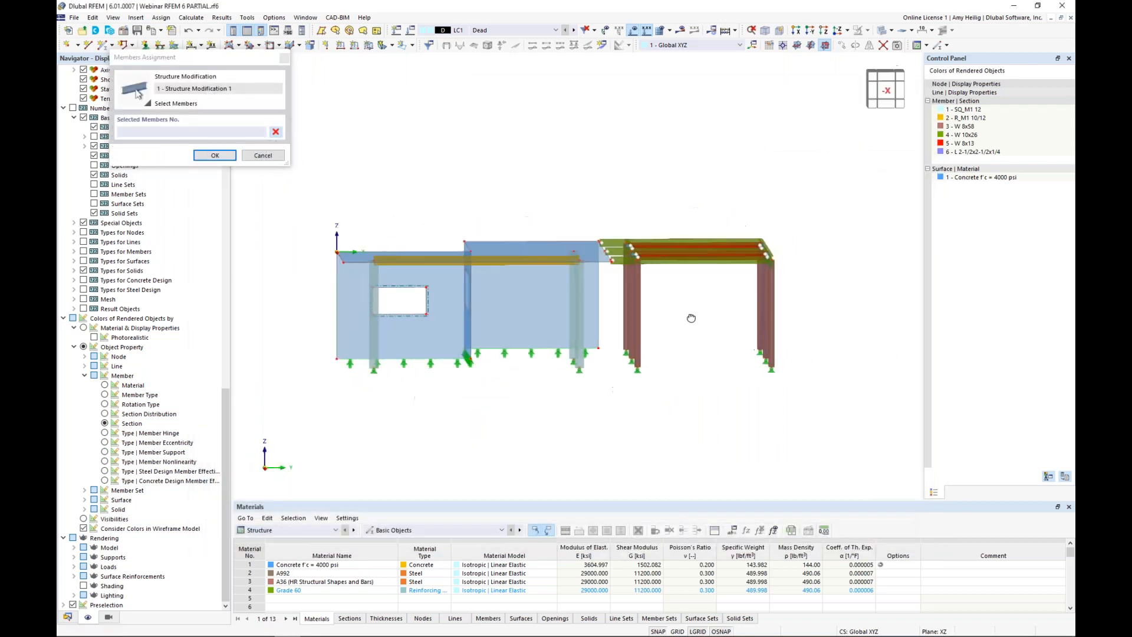
left_click_drag(802, 386, 618, 235)
left_click(216, 154)
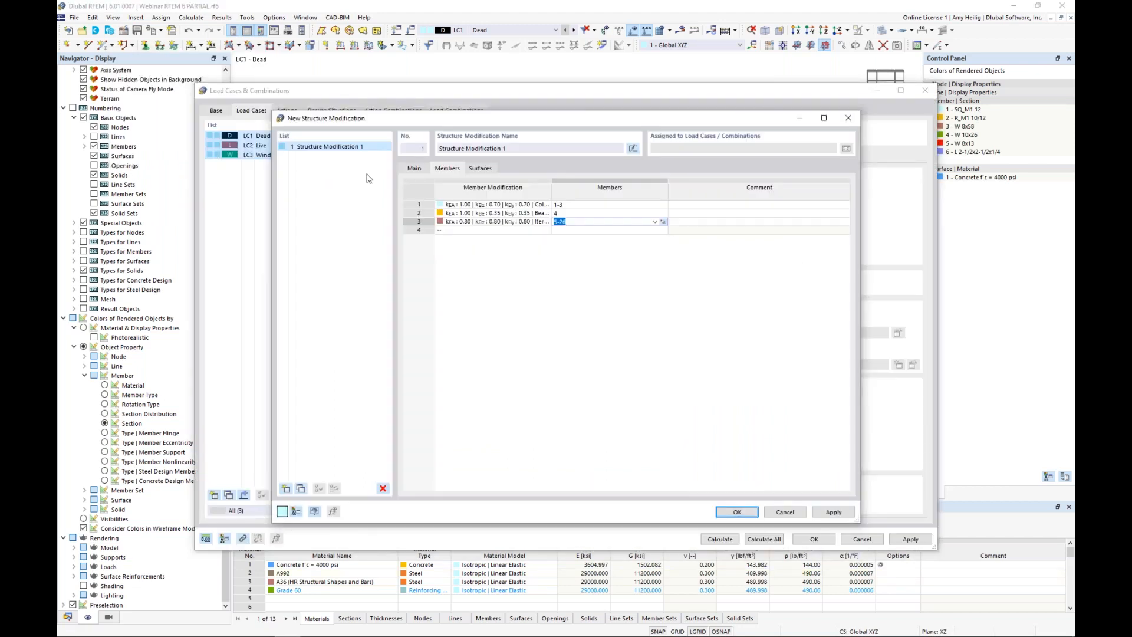
Step: Create a surface stiffness modification per ACI 318-19 Table 6.6.3.1.1(a) for concrete structures with component type Walls uncracked
left_click(481, 169)
left_click(496, 205)
left_click(495, 204)
left_click(545, 205)
left_click(536, 220)
left_click(533, 226)
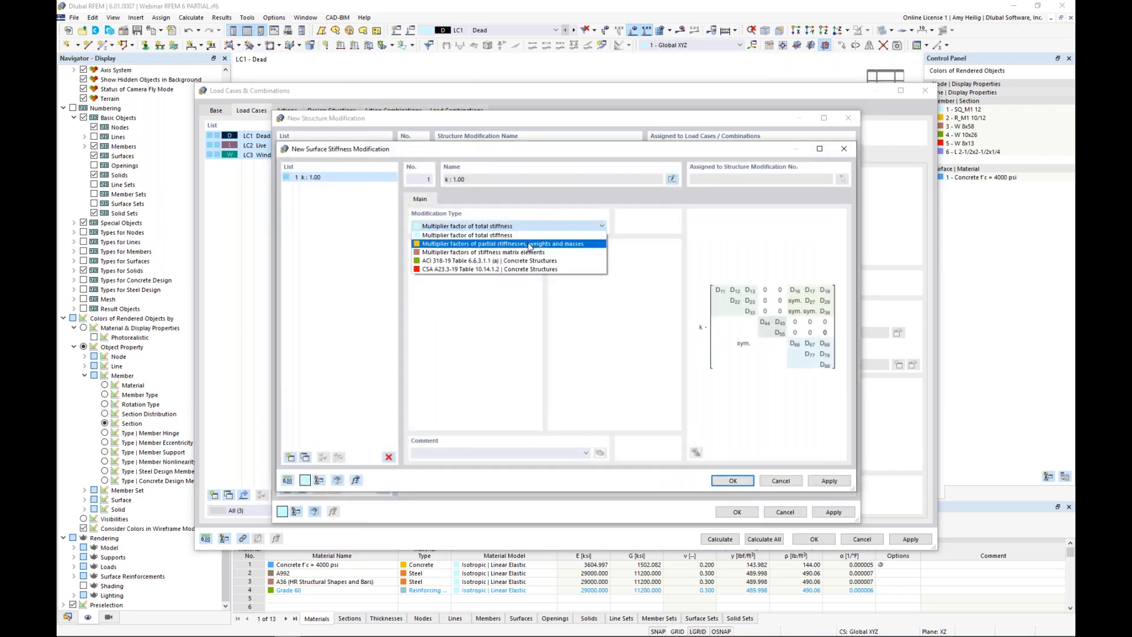
left_click(521, 262)
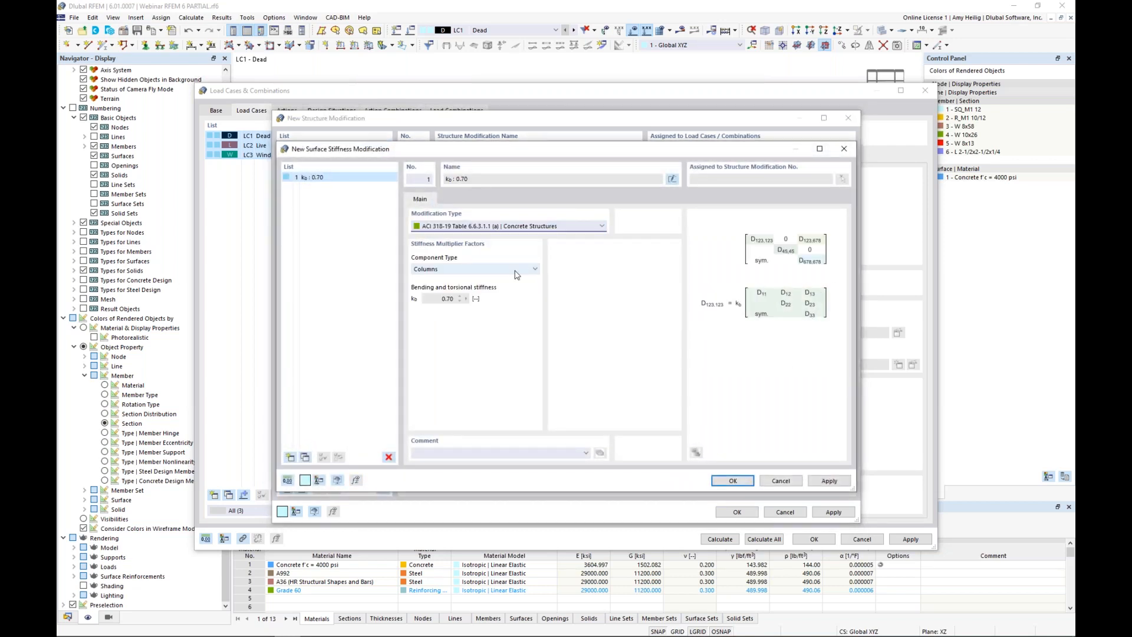
left_click(514, 270)
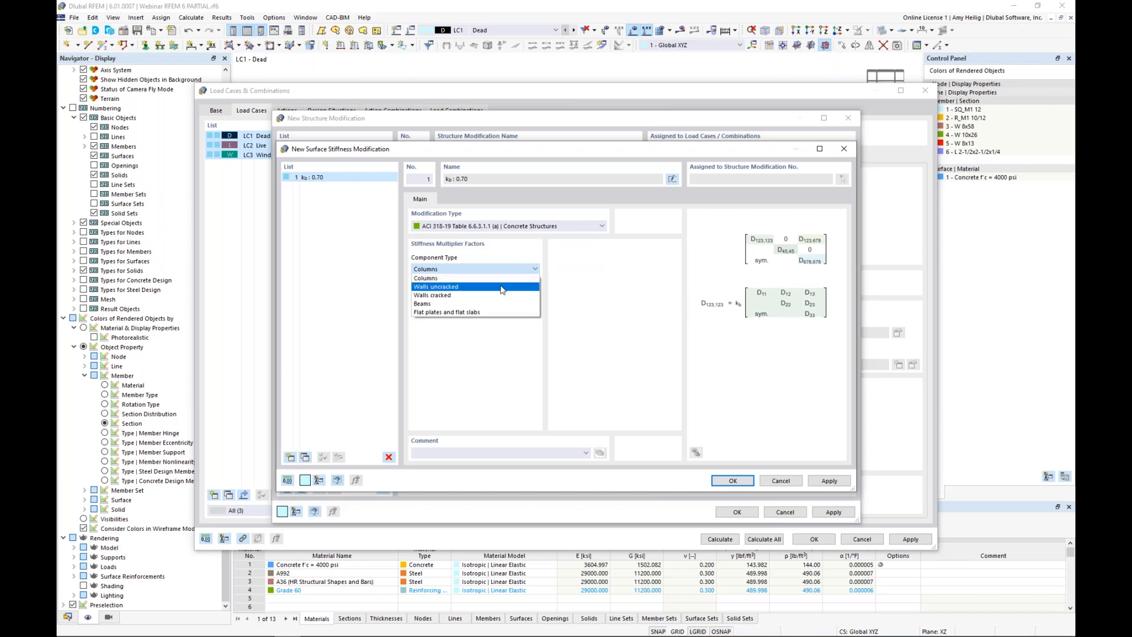
left_click(501, 287)
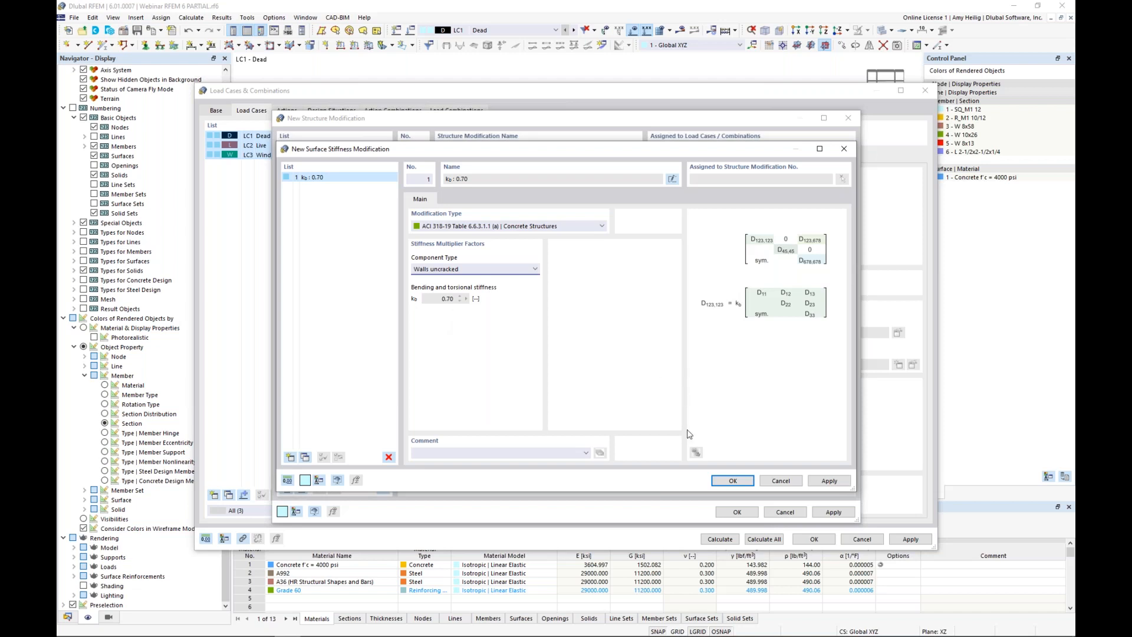
left_click(729, 481)
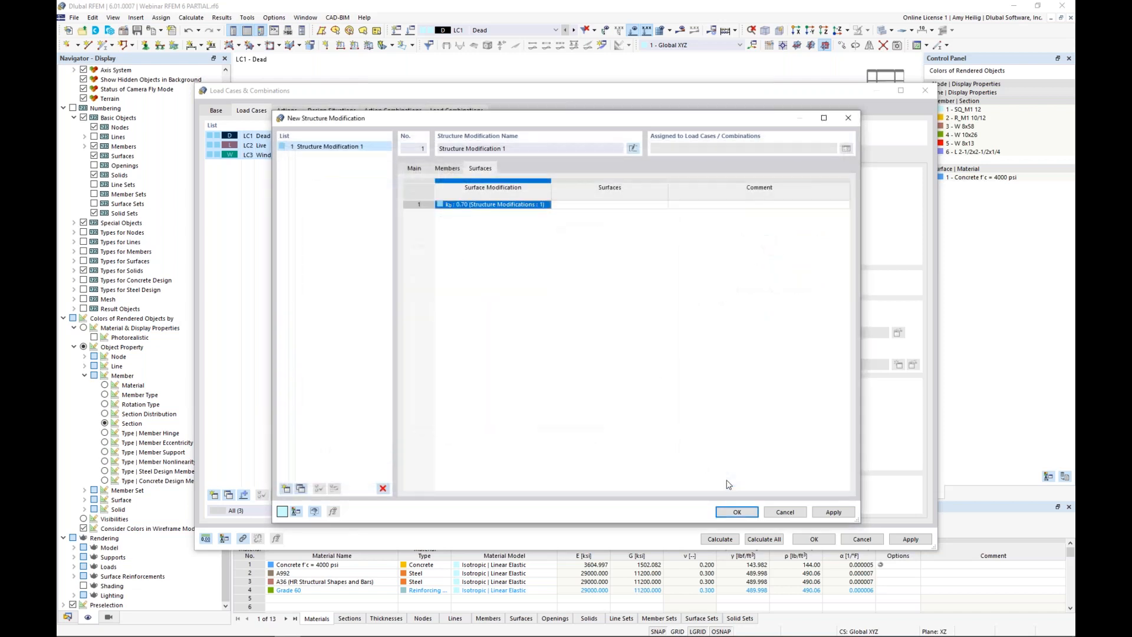
Step: Assign the uncracked wall stiffness modification to the three concrete wall surfaces
left_click(638, 206)
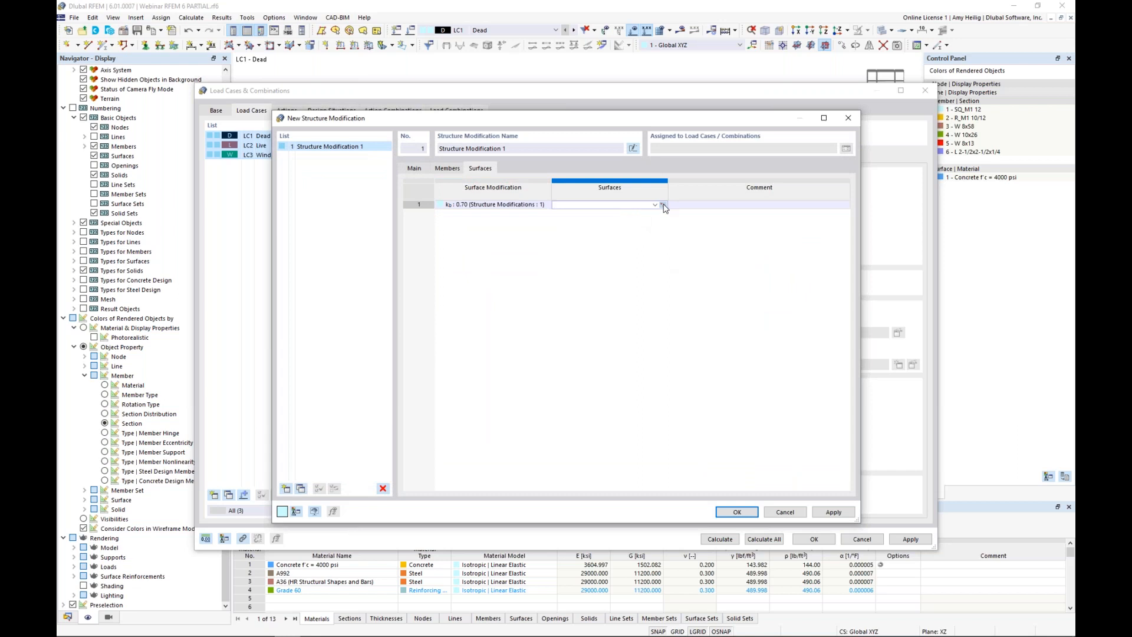
left_click(662, 207)
left_click(539, 305)
middle_click_drag(495, 368, 603, 409, "ctrl")
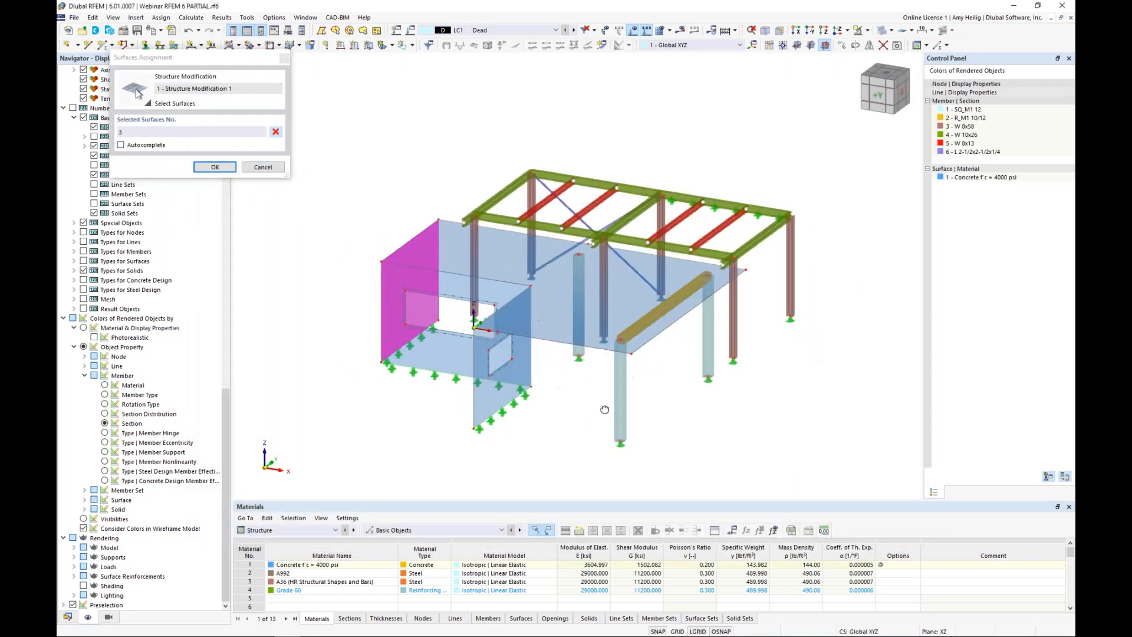
scroll(604, 410, "down", 1)
left_click(502, 388)
left_click(516, 412)
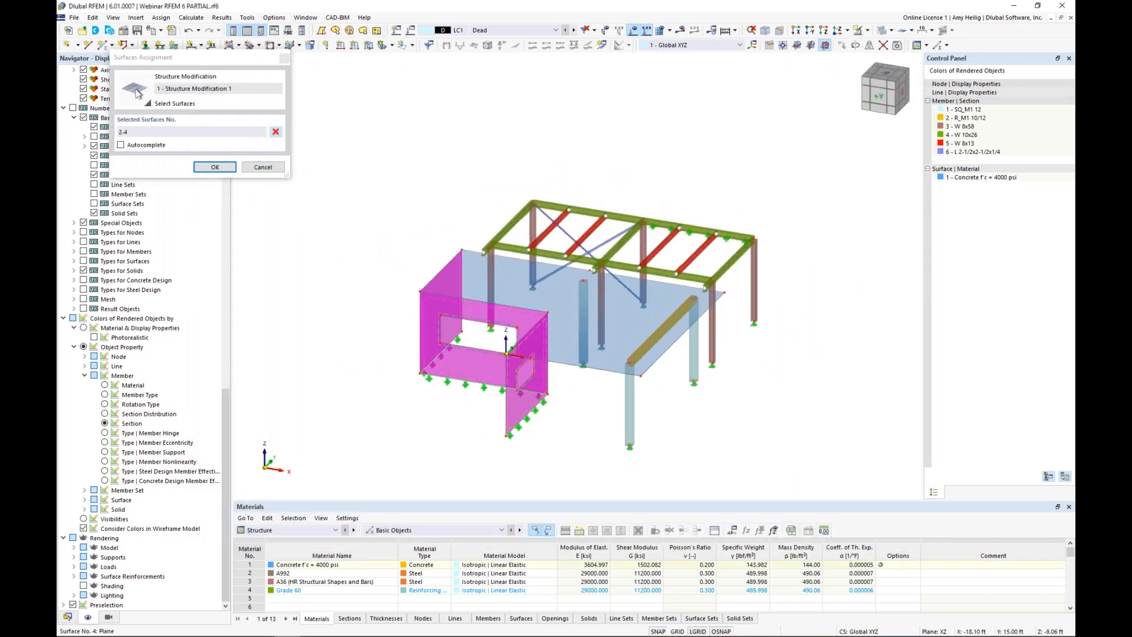
scroll(484, 370, "up", 1)
left_click(214, 167)
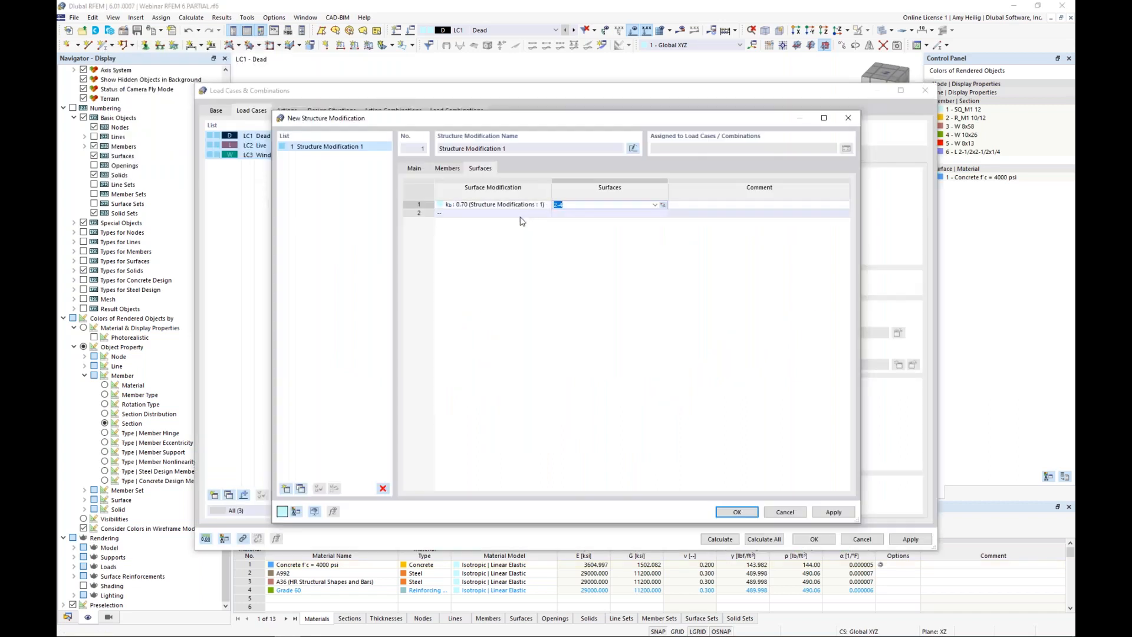
Step: Create a second surface stiffness modification per ACI 318-19 Table 6.6.3.1.1(a) with component type Flat plates and flat slabs
left_click(538, 213)
left_click(546, 213)
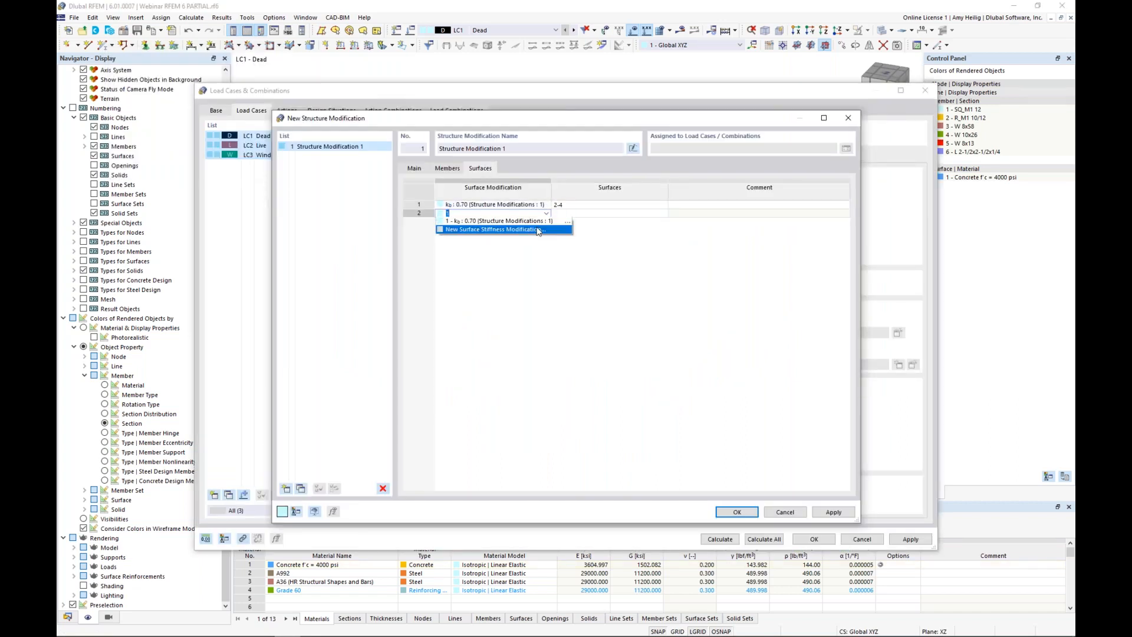
left_click(537, 231)
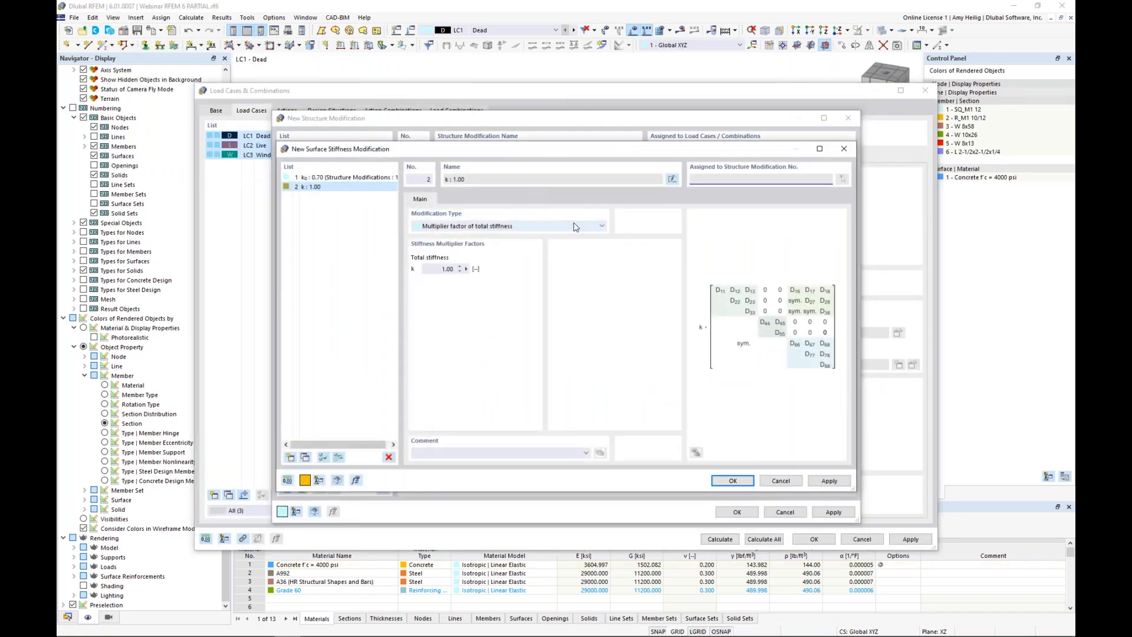
left_click(575, 225)
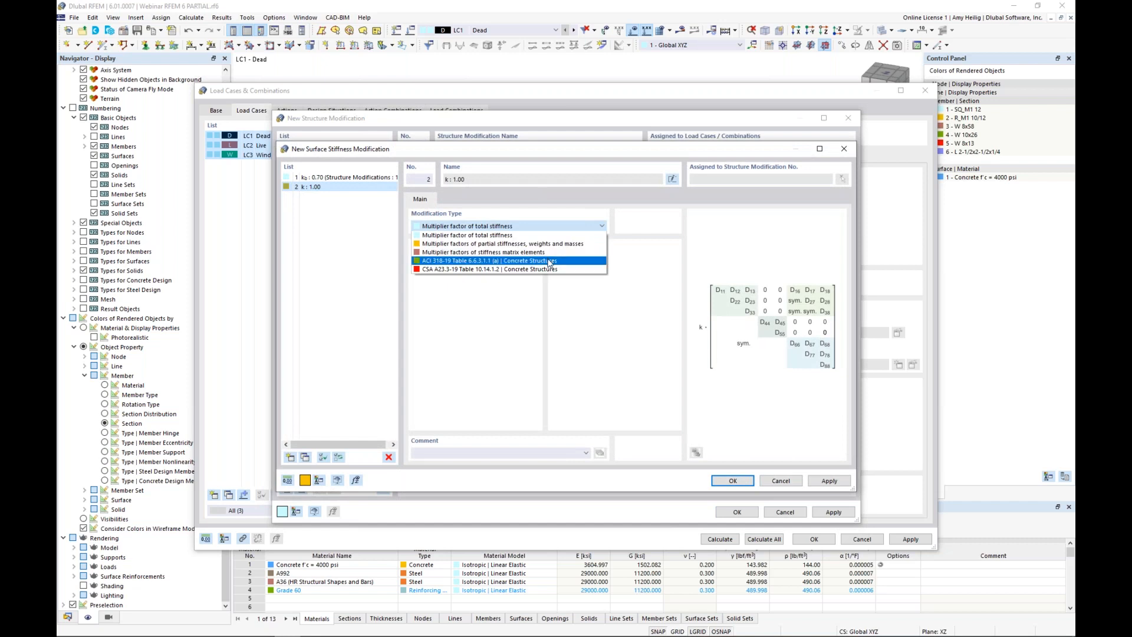
left_click(548, 263)
left_click(499, 268)
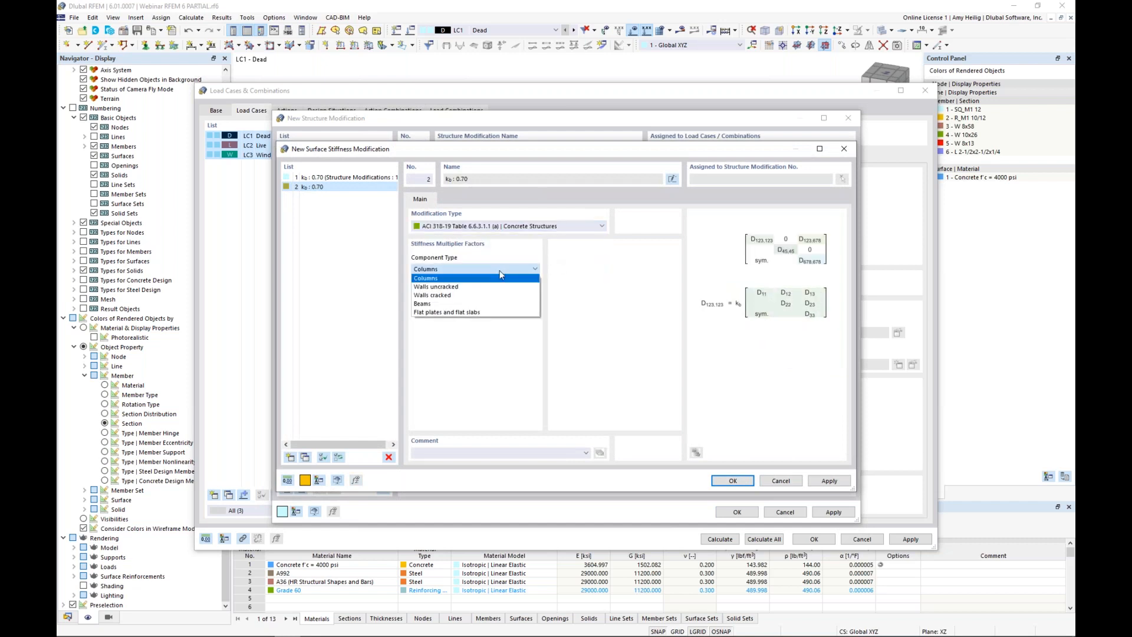
left_click(489, 312)
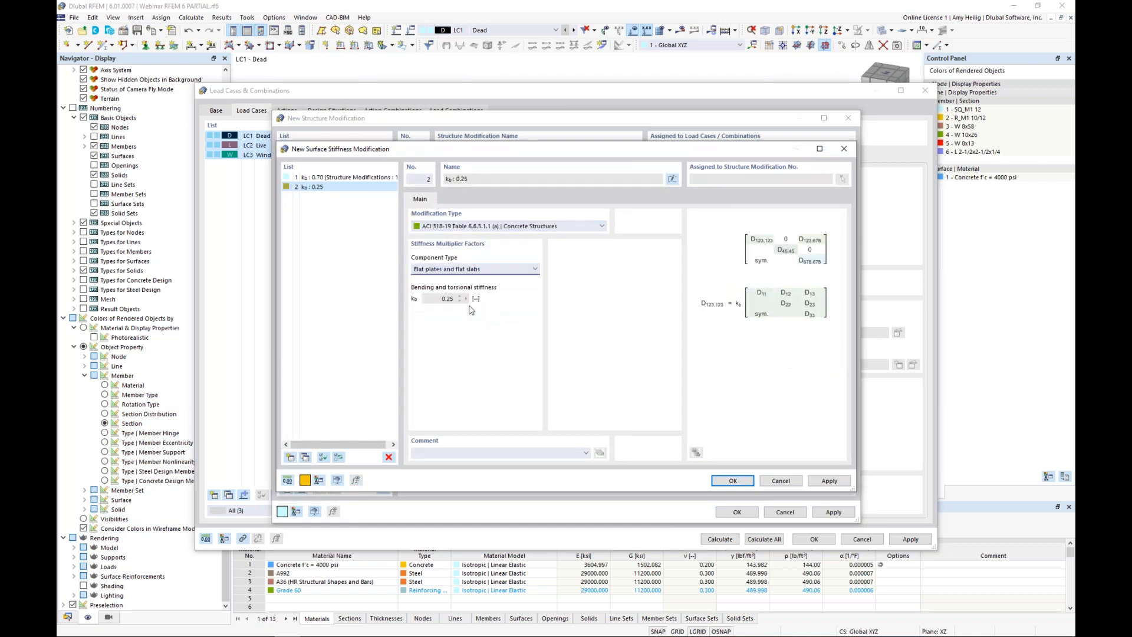
left_click(732, 480)
Step: Assign the flat slab stiffness modification to the concrete slab surface and accept the completed structure modification
left_click(595, 214)
left_click(662, 214)
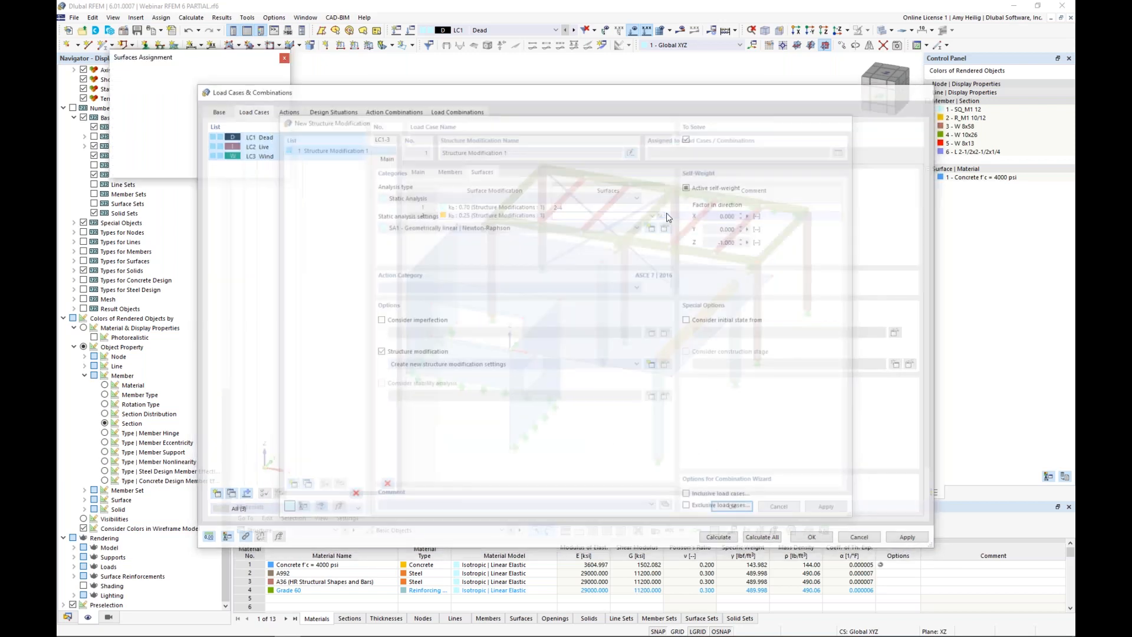
left_click(507, 234)
left_click(217, 168)
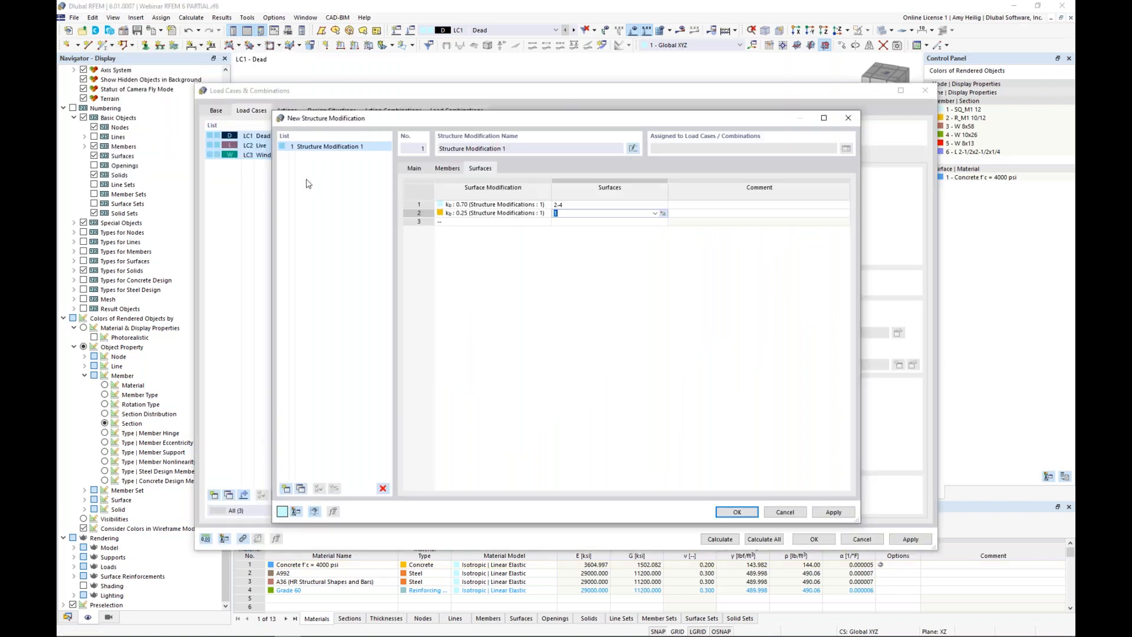
left_click(736, 512)
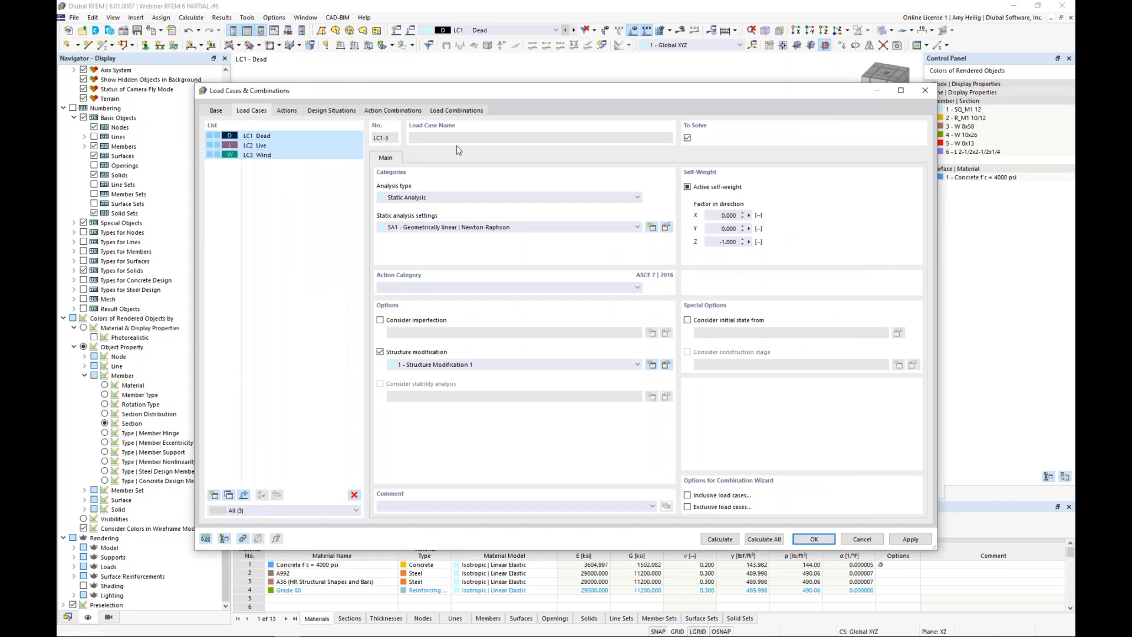
Step: Activate Structure Modification 1 for all load combinations from CO1 to CO10 together
left_click(461, 112)
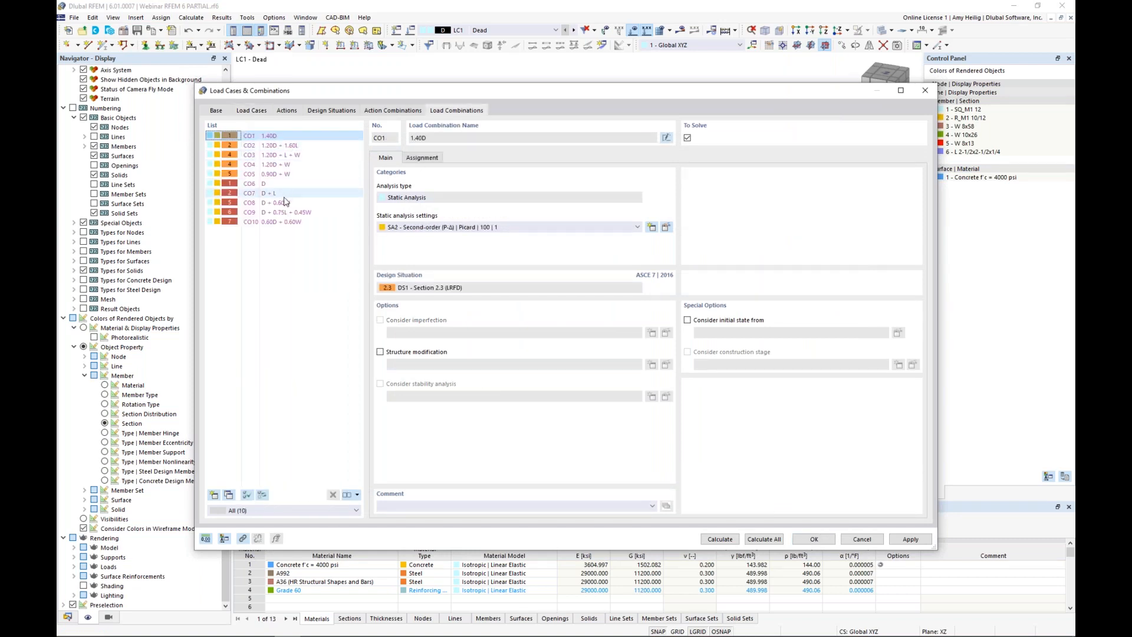
left_click(284, 225, "shift")
left_click(381, 352)
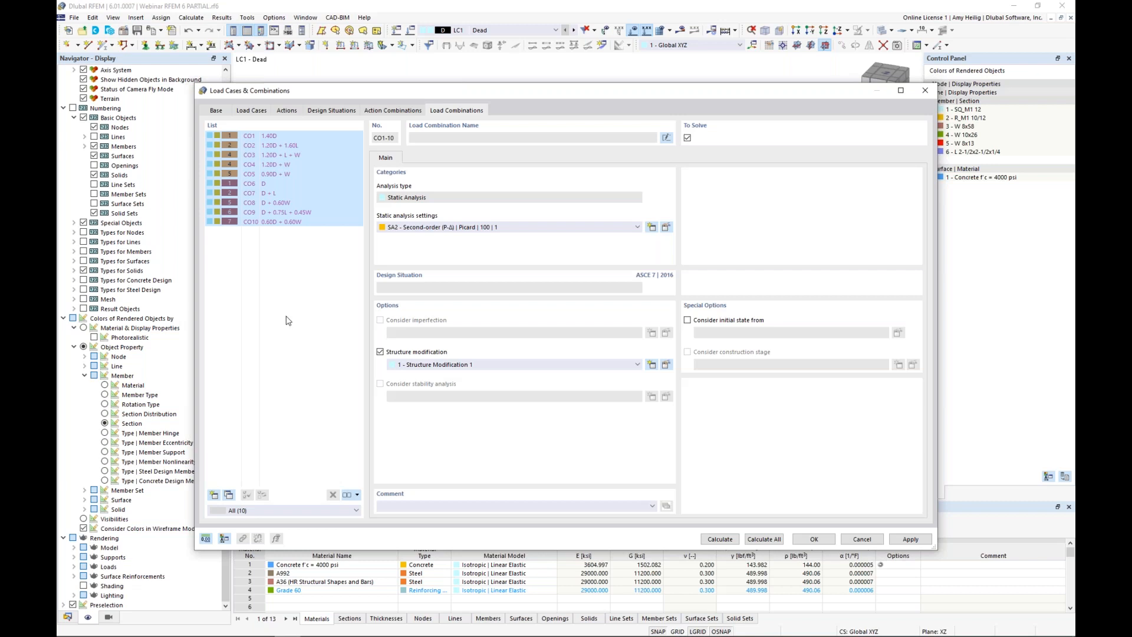
Step: Check the settings of the ASD load combinations between CO6 and CO10, and accept the load cases and combinations
left_click(278, 202)
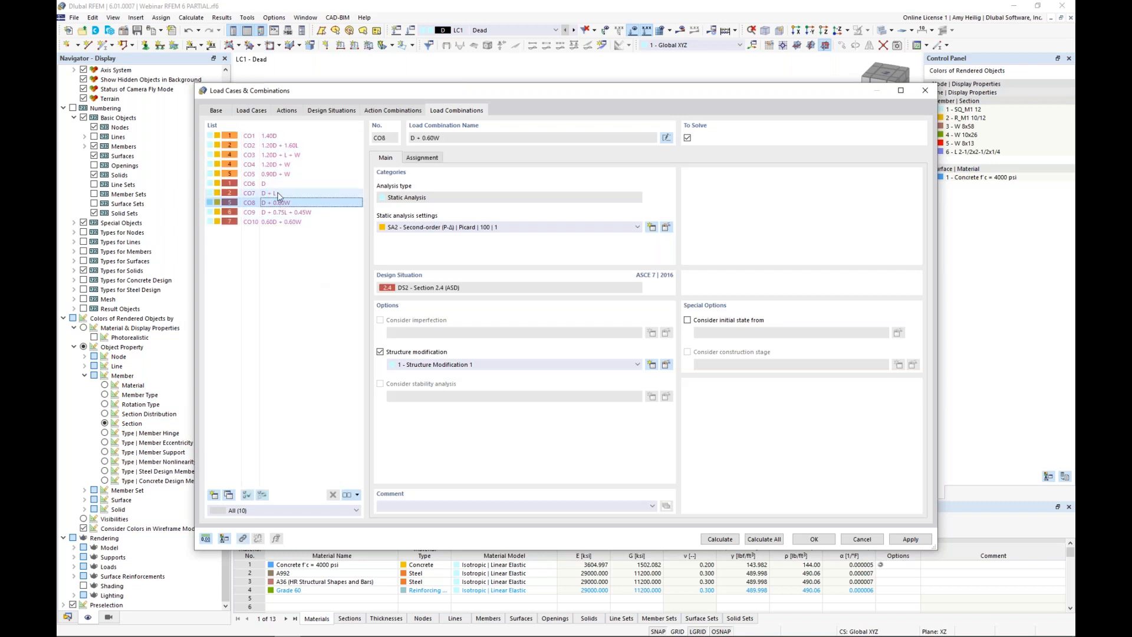
left_click(275, 184)
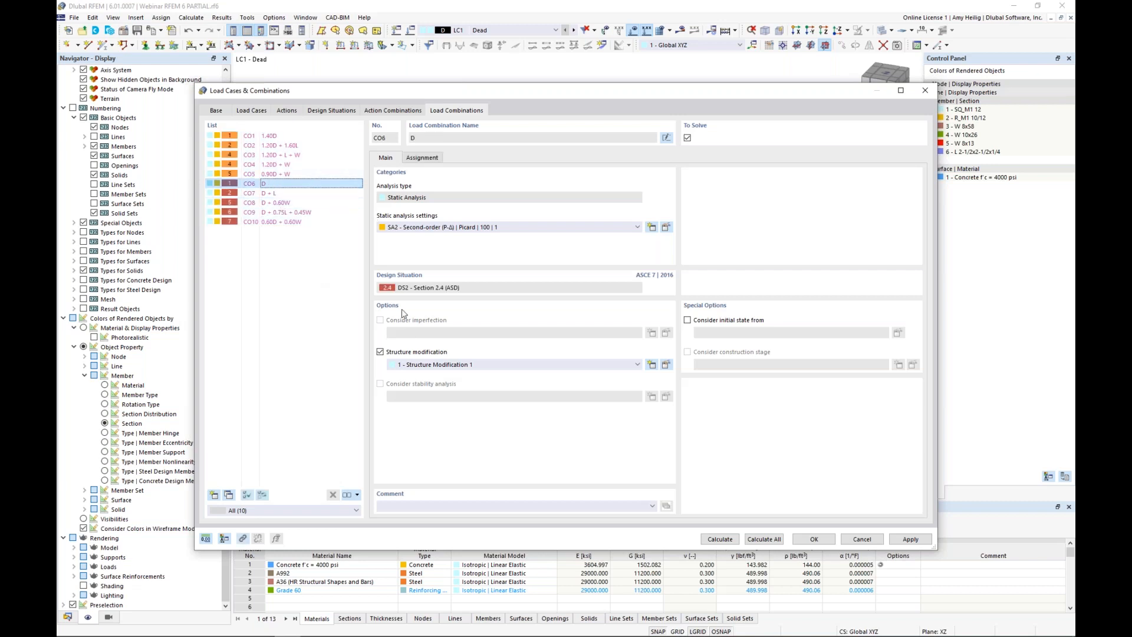
key("Down")
key("Down")
key("Down")
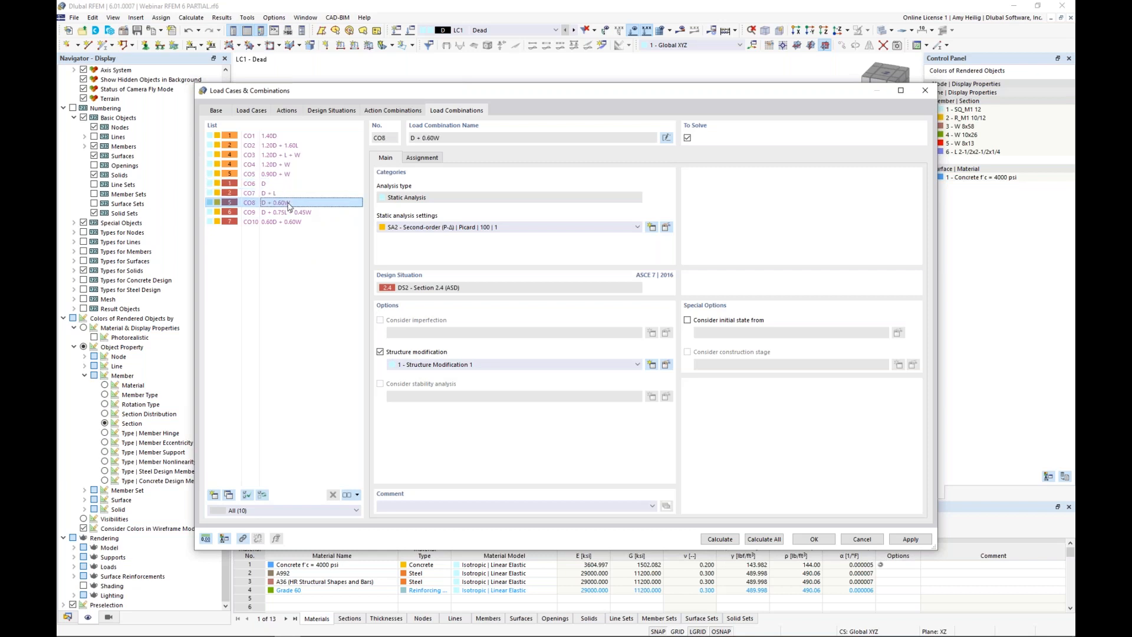
left_click(292, 223)
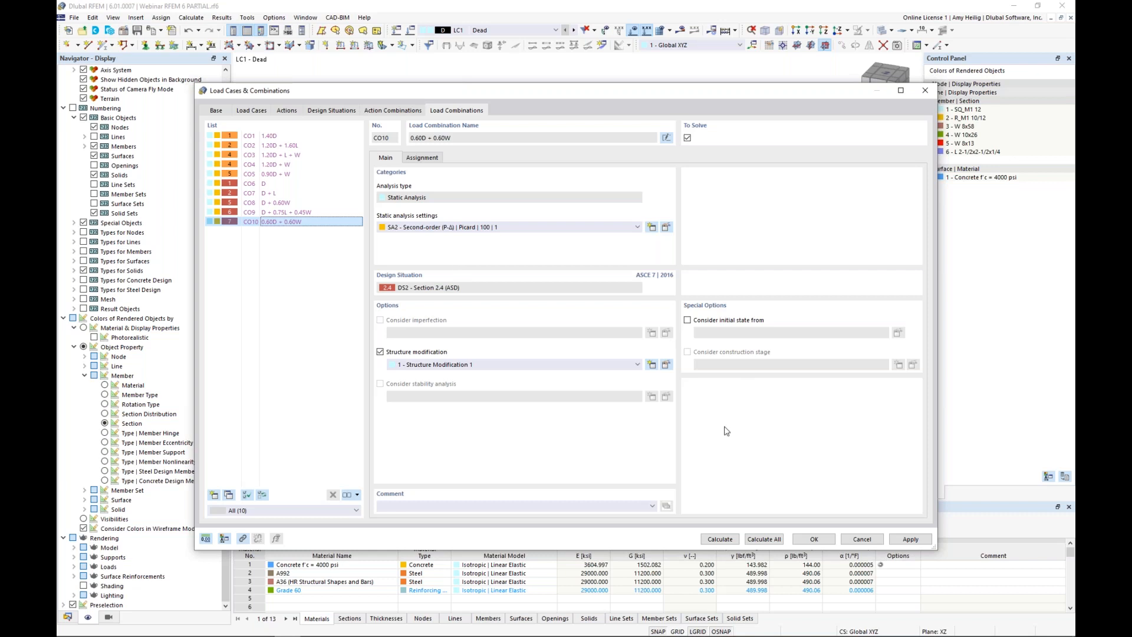
left_click(813, 538)
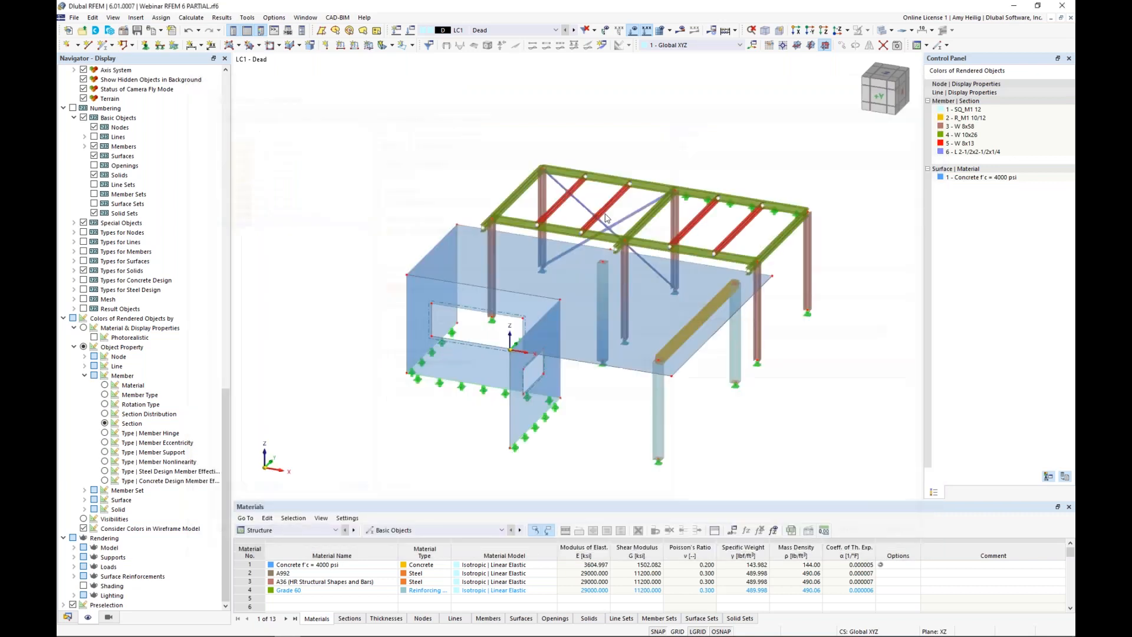
Step: Make LC1 Dead the current load case
left_click(538, 31)
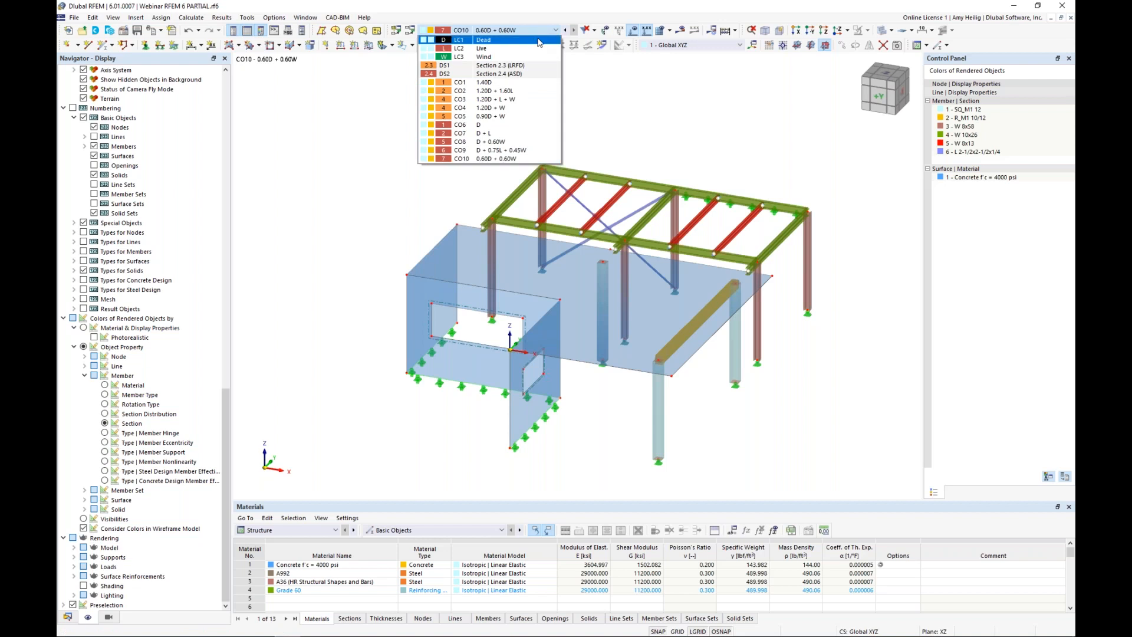
left_click(539, 41)
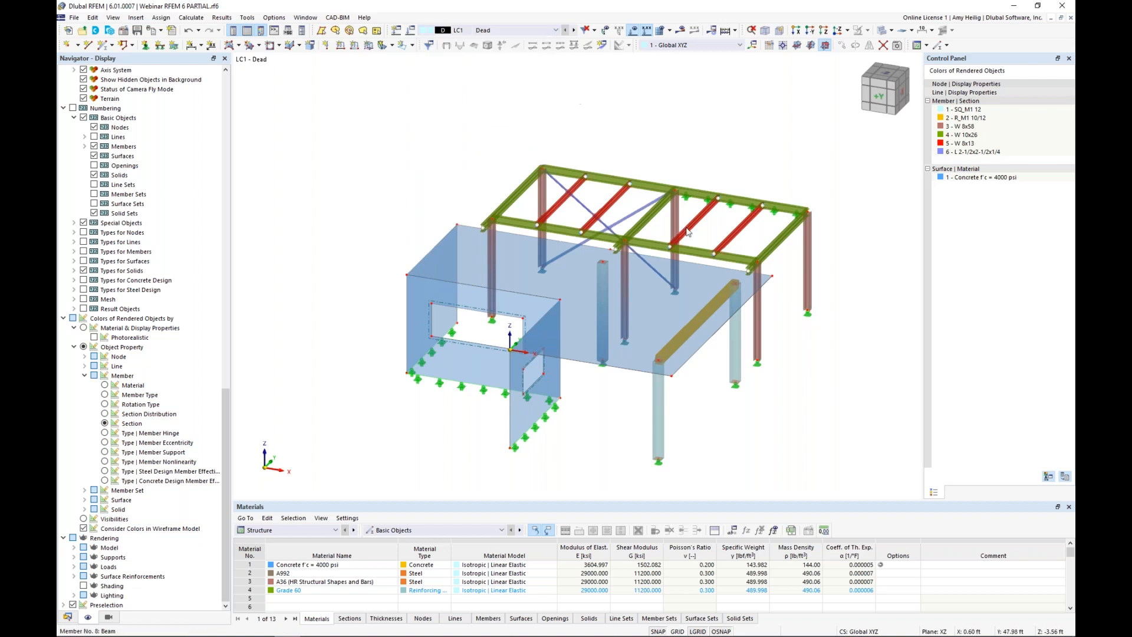
middle_click_drag(684, 236, 595, 249)
scroll(582, 292, "up", 4)
scroll(596, 249, "down", 1)
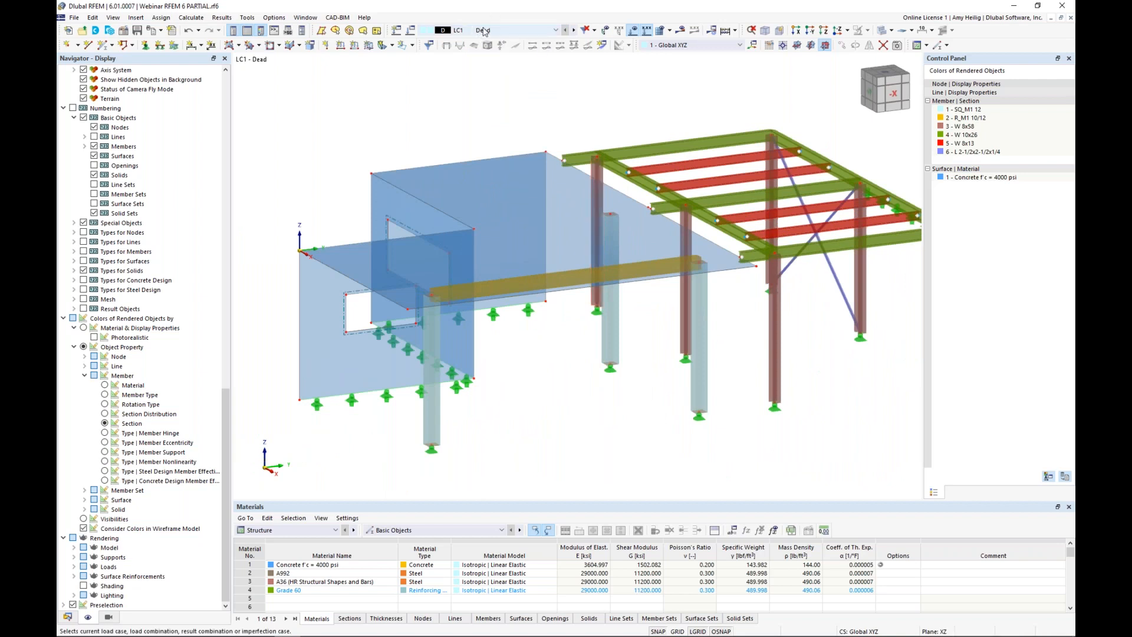
Step: Apply a uniform surface load of -0.04 ksf in the ZA direction to the concrete slab surface in LC1 Dead
left_click(369, 47)
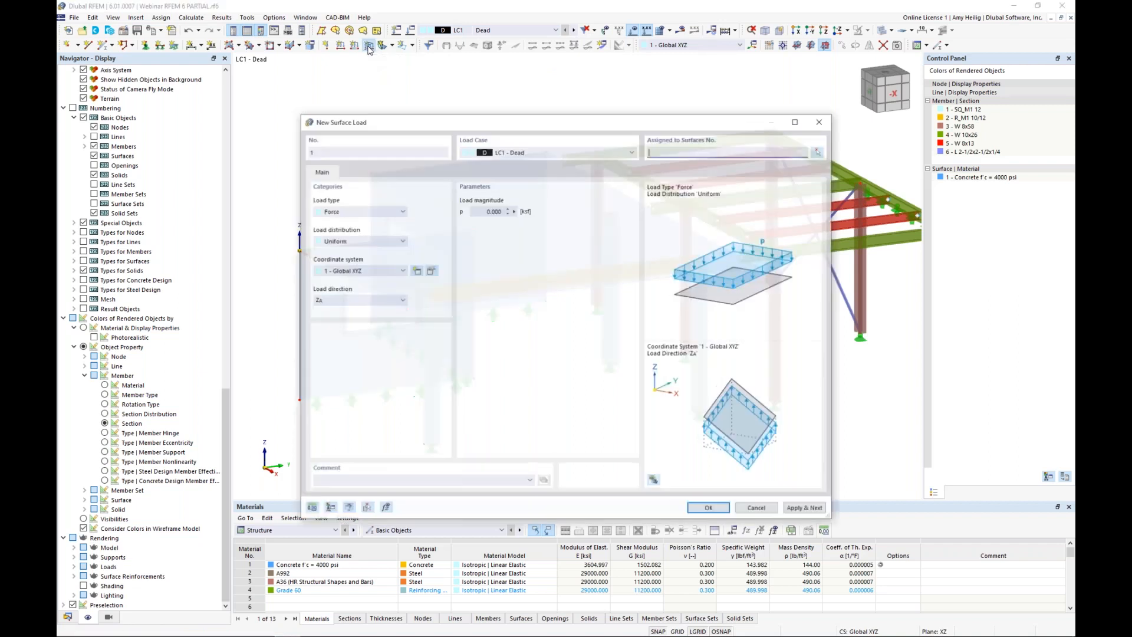
left_click(481, 211)
key("BackSpace")
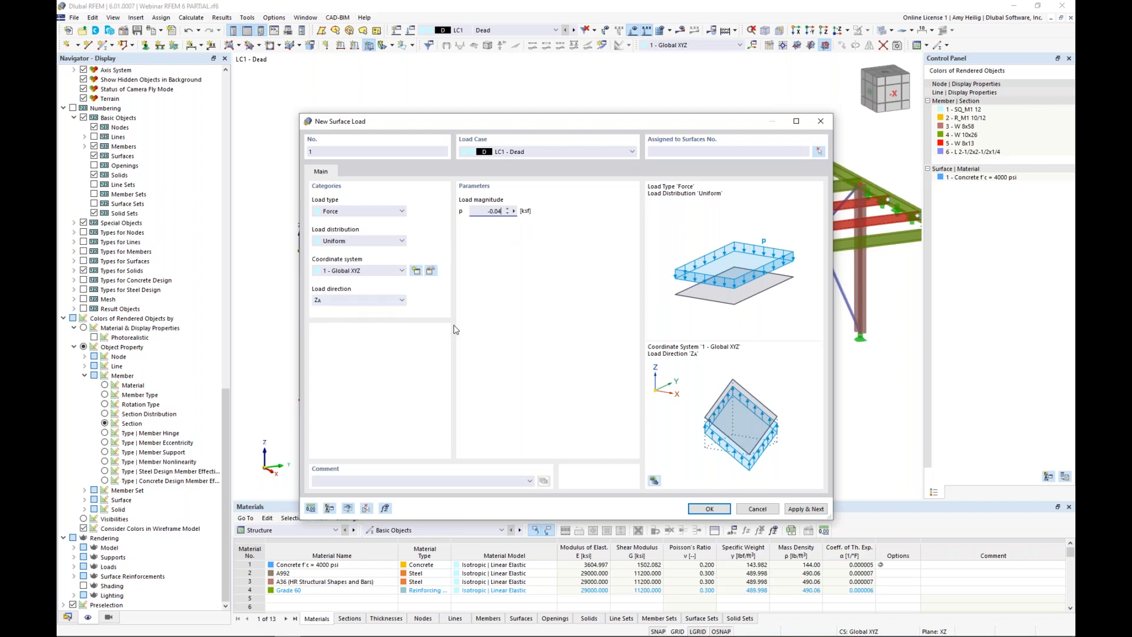
left_click(702, 509)
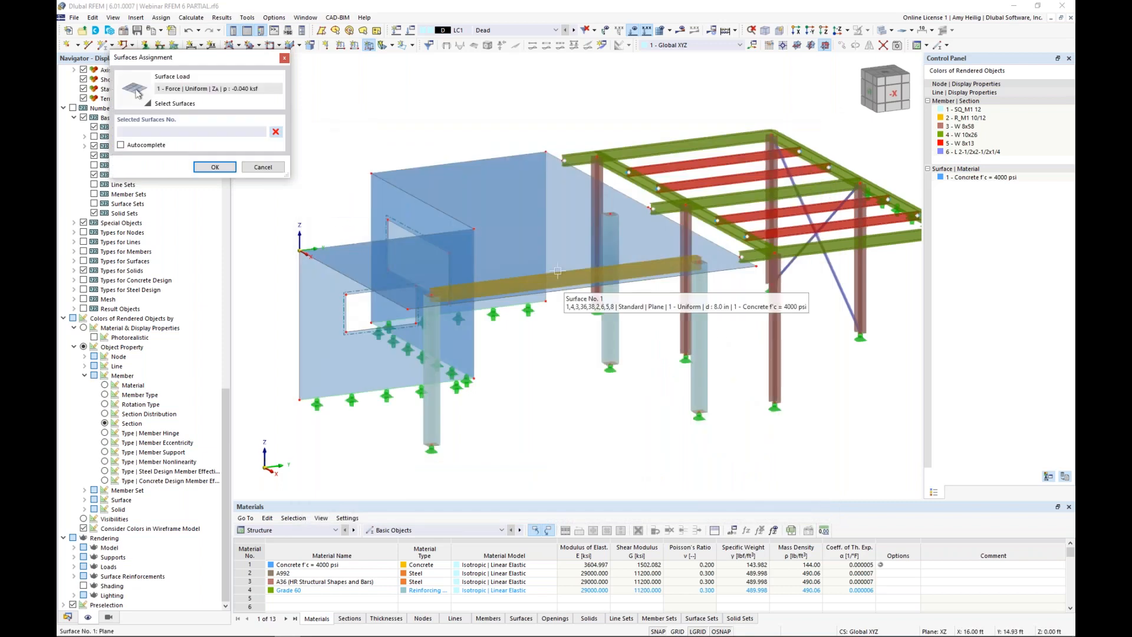
left_click(551, 251)
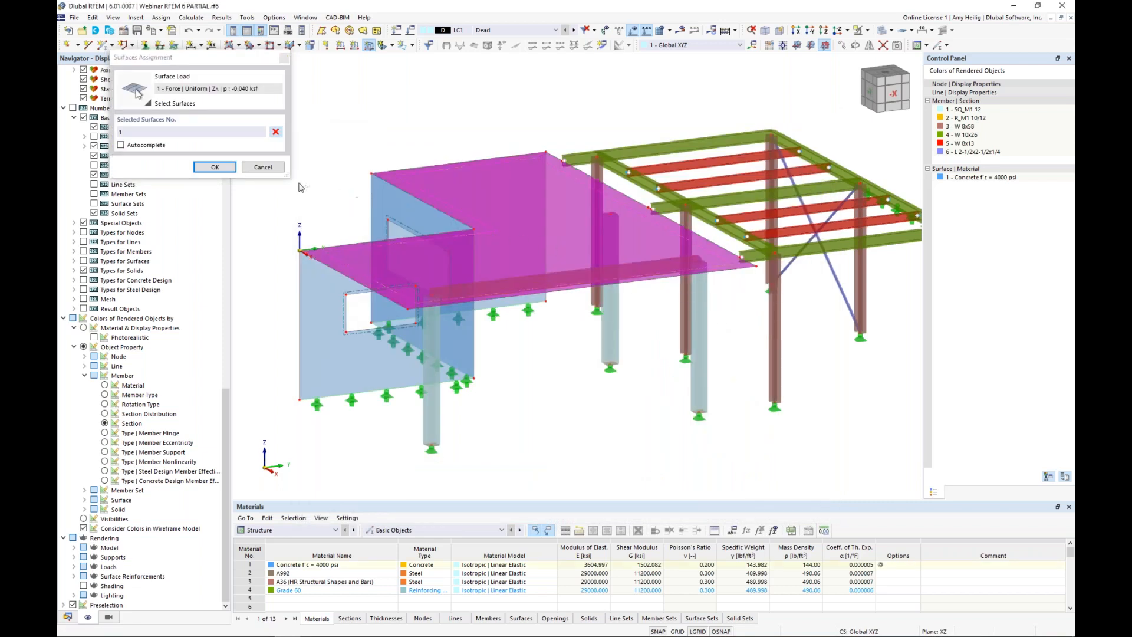
left_click(214, 167)
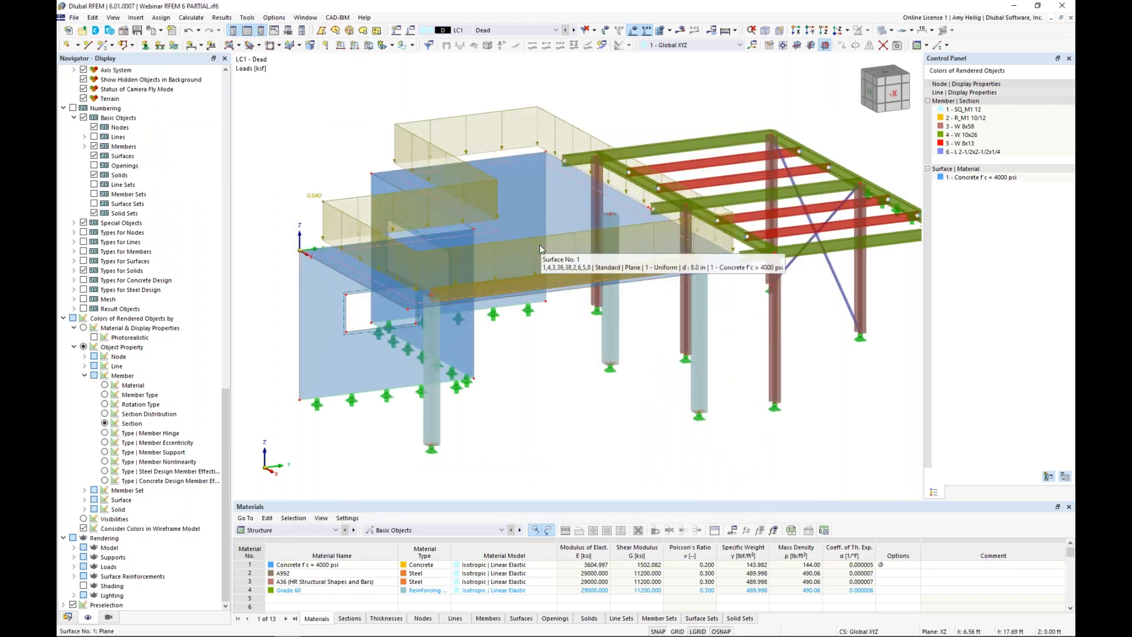
Step: Create a load wizard for member loads from an area load in LC1 Dead with a uniform magnitude of -0.040 ksf
scroll(595, 391, "down", 1)
middle_click_drag(594, 392, 569, 393)
middle_click_drag(765, 386, 660, 391, "ctrl")
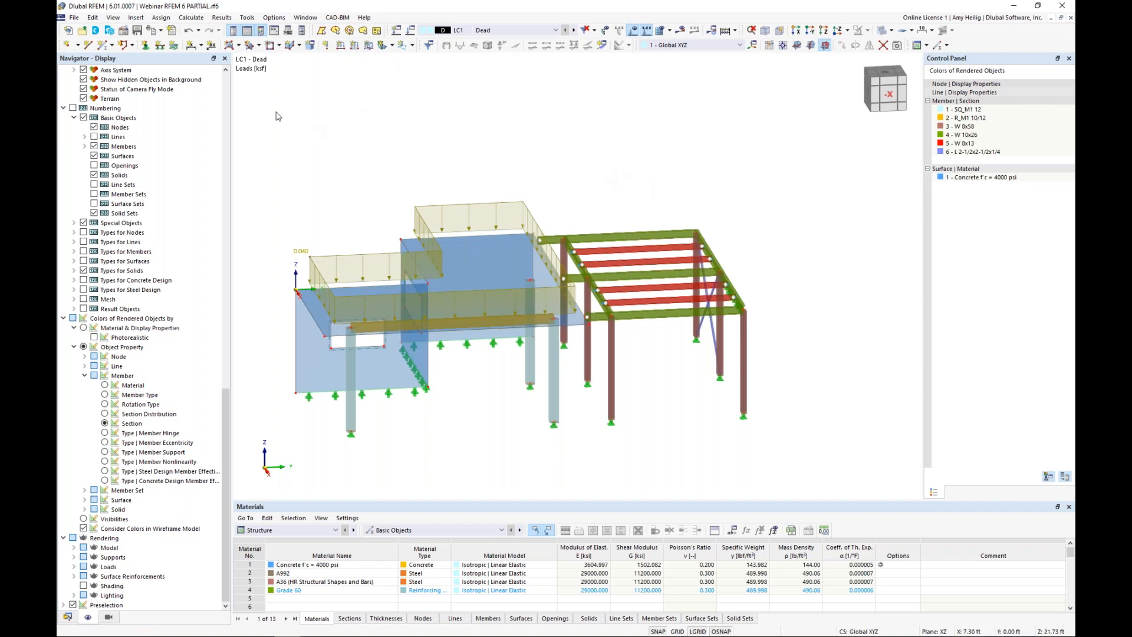
left_click(135, 18)
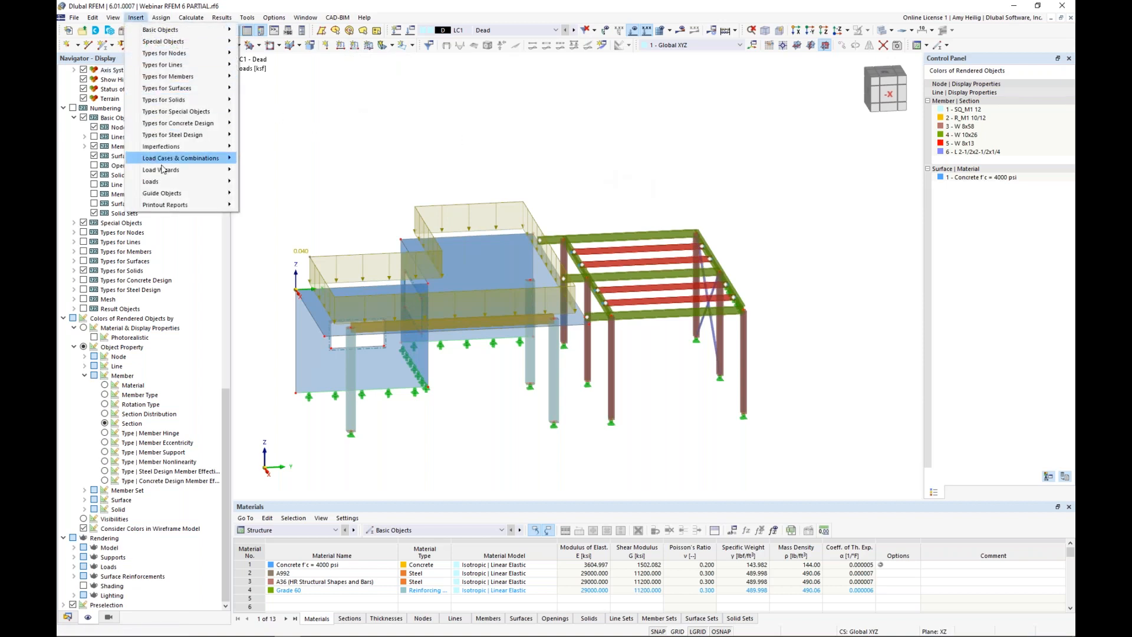
mouse_move(168, 175)
mouse_move(258, 171)
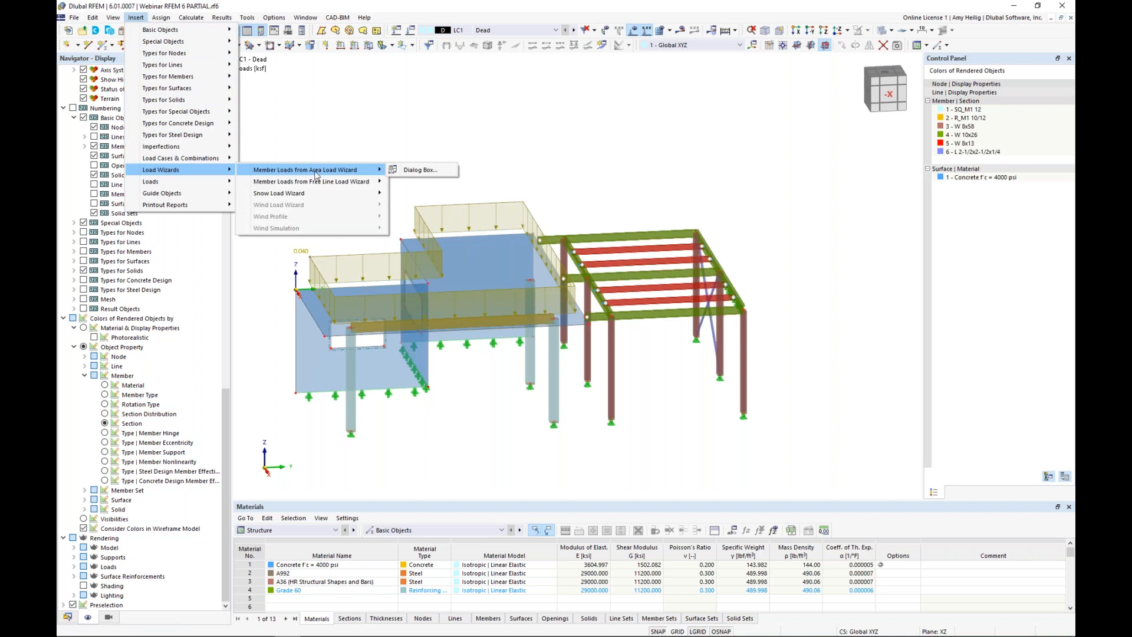
left_click(399, 170)
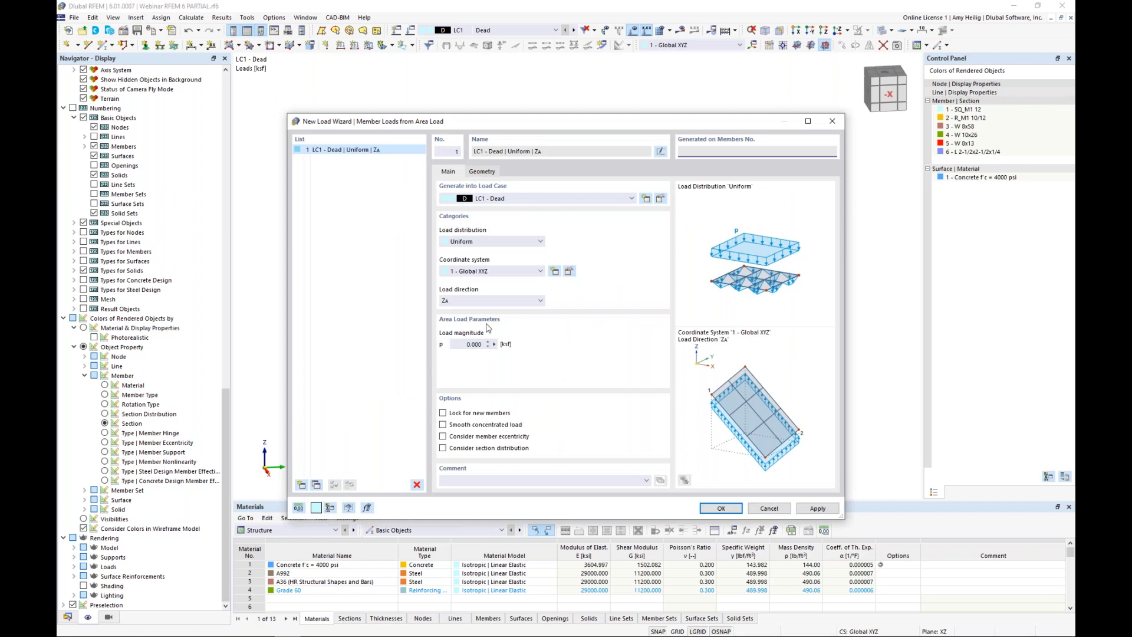
left_click_drag(464, 344, 509, 349)
key("BackSpace")
Step: Define the area load's boundary by assigning all six cells between the steel roof beams
left_click(488, 172)
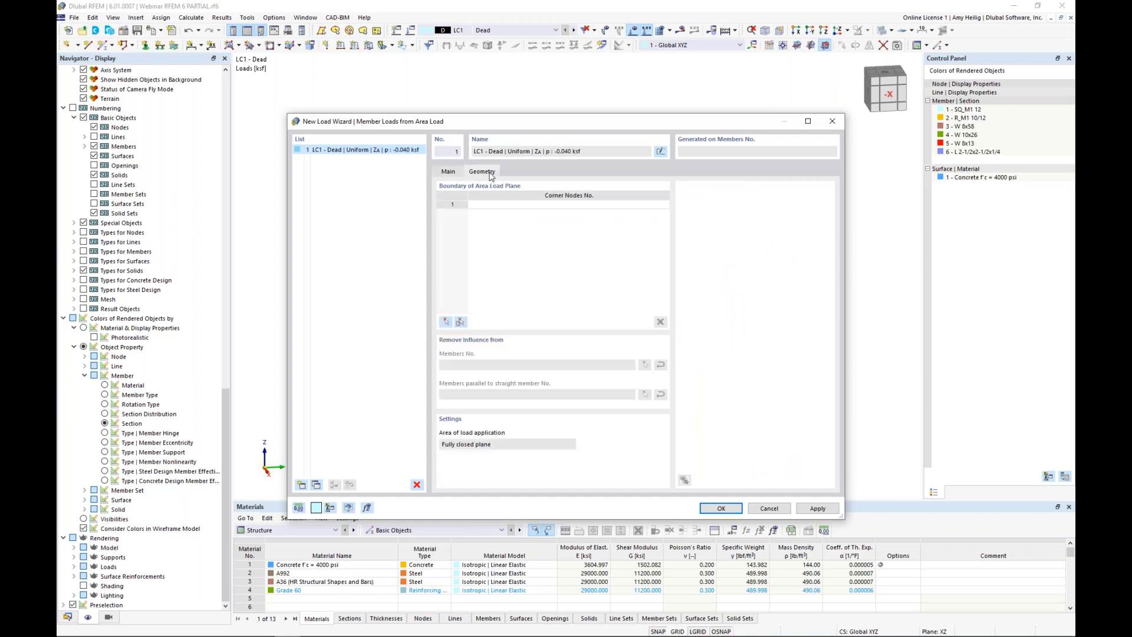
left_click(461, 323)
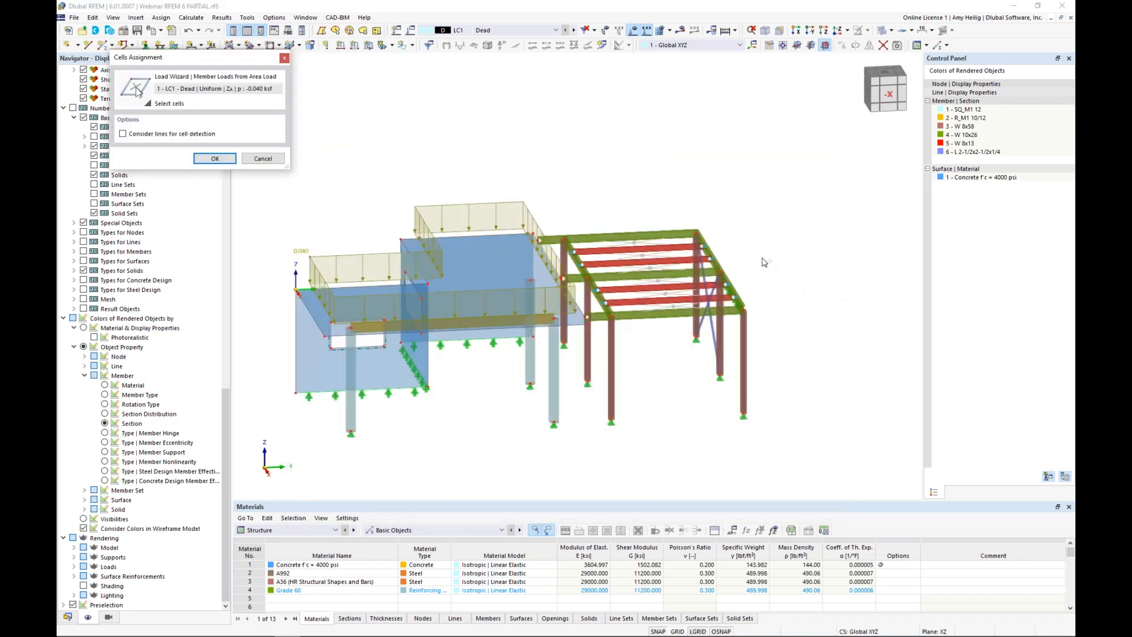
middle_click_drag(752, 282, 750, 291, "ctrl")
middle_click_drag(749, 290, 683, 295)
scroll(678, 296, "up", 1)
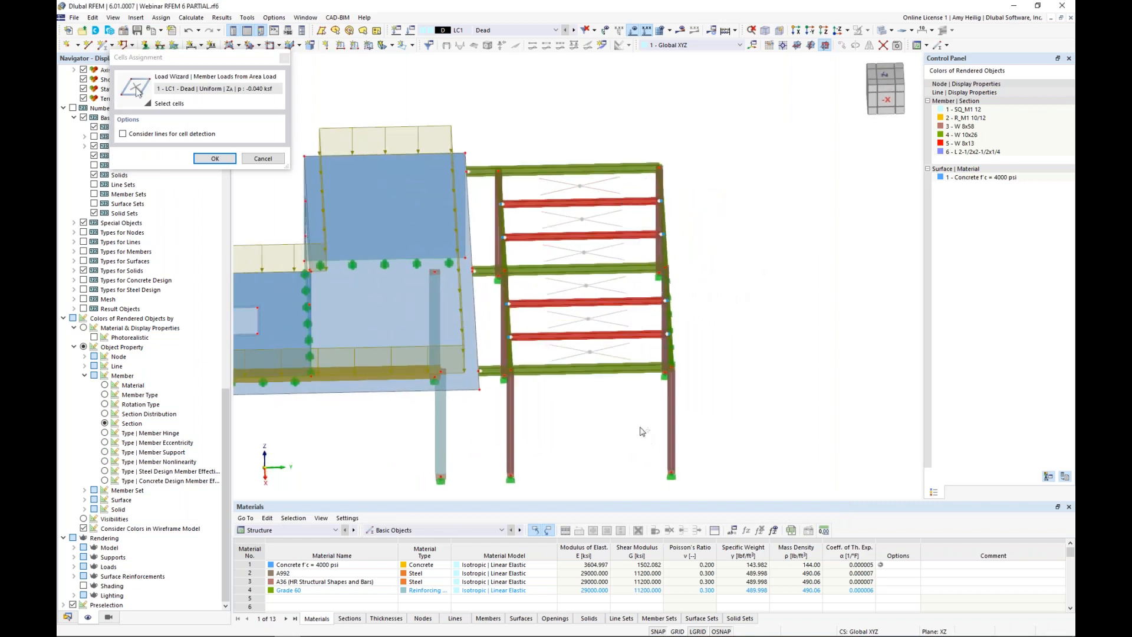
left_click_drag(579, 281, 535, 161)
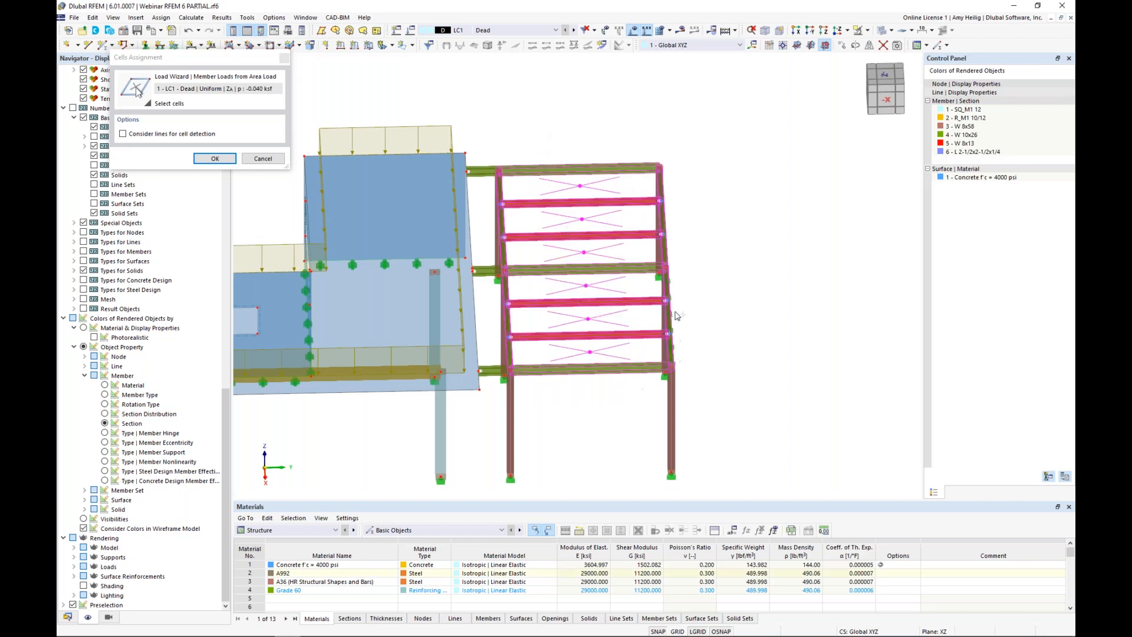
left_click(214, 158)
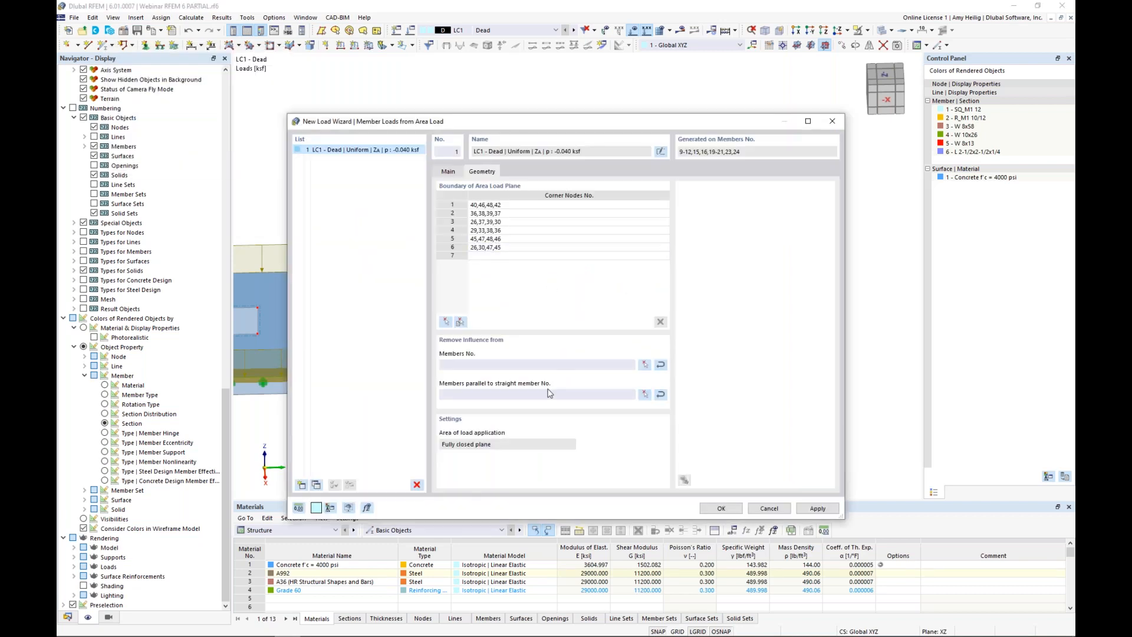
Step: Remove the load influence from members parallel to edge girder member 11 and accept the load wizard
left_click(645, 399)
left_click(589, 366)
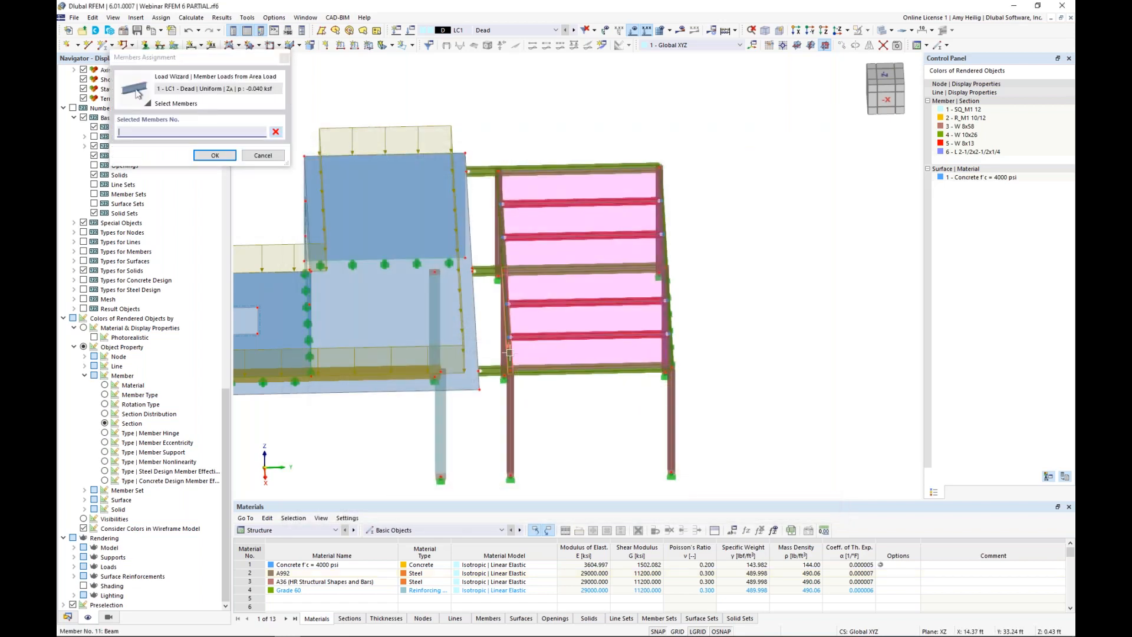
middle_click_drag(607, 396, 632, 391, "ctrl")
scroll(577, 355, "up", 5)
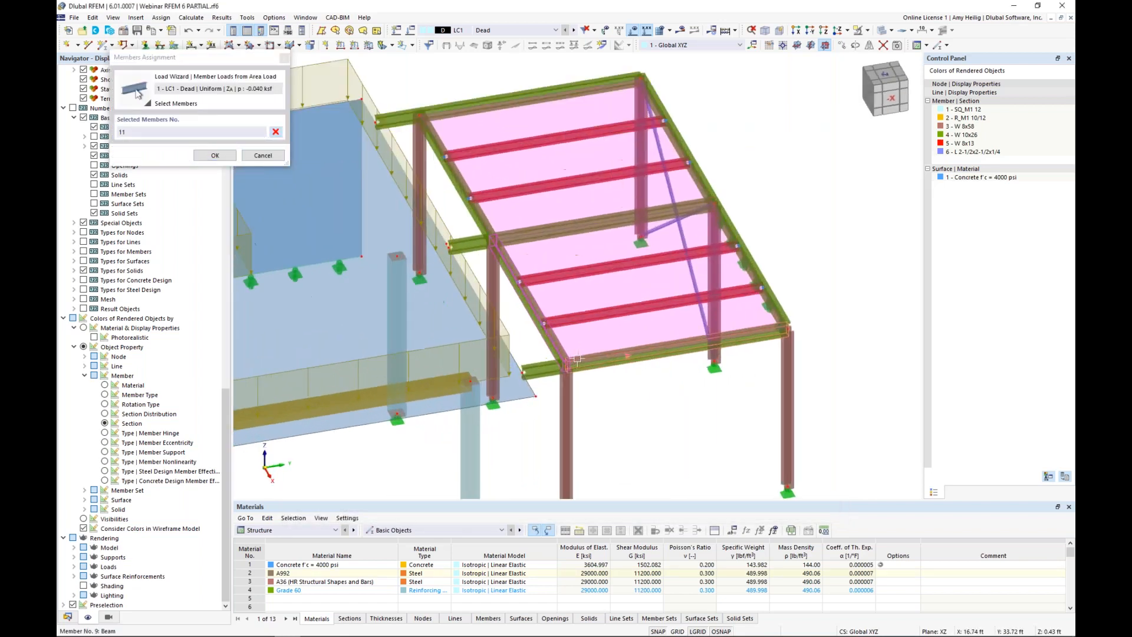
scroll(577, 354, "down", 1)
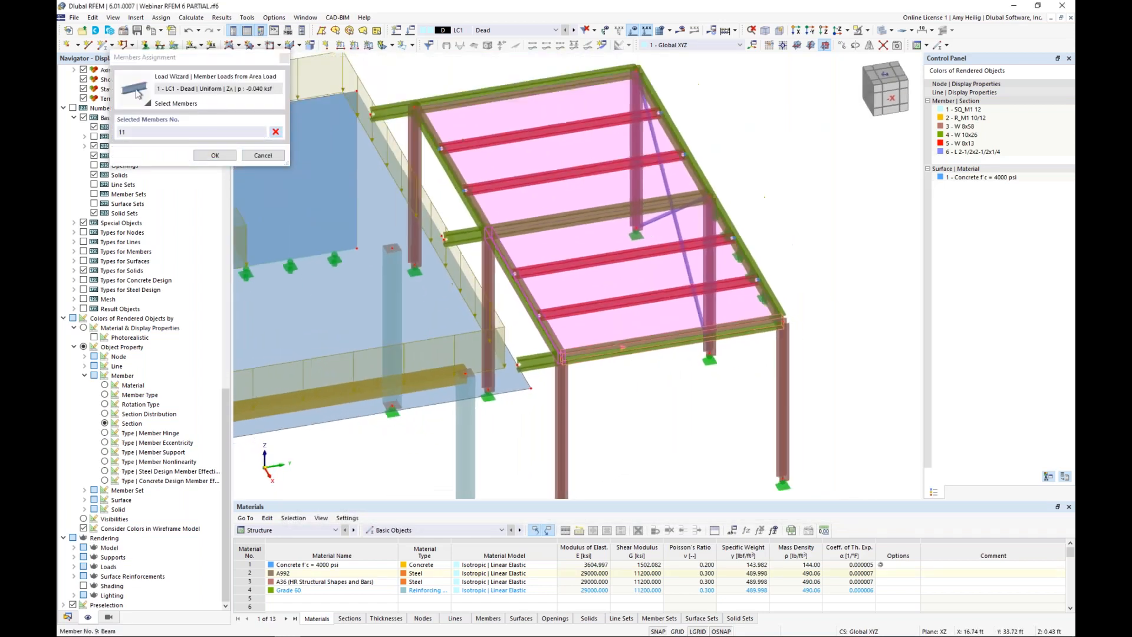
left_click(226, 158)
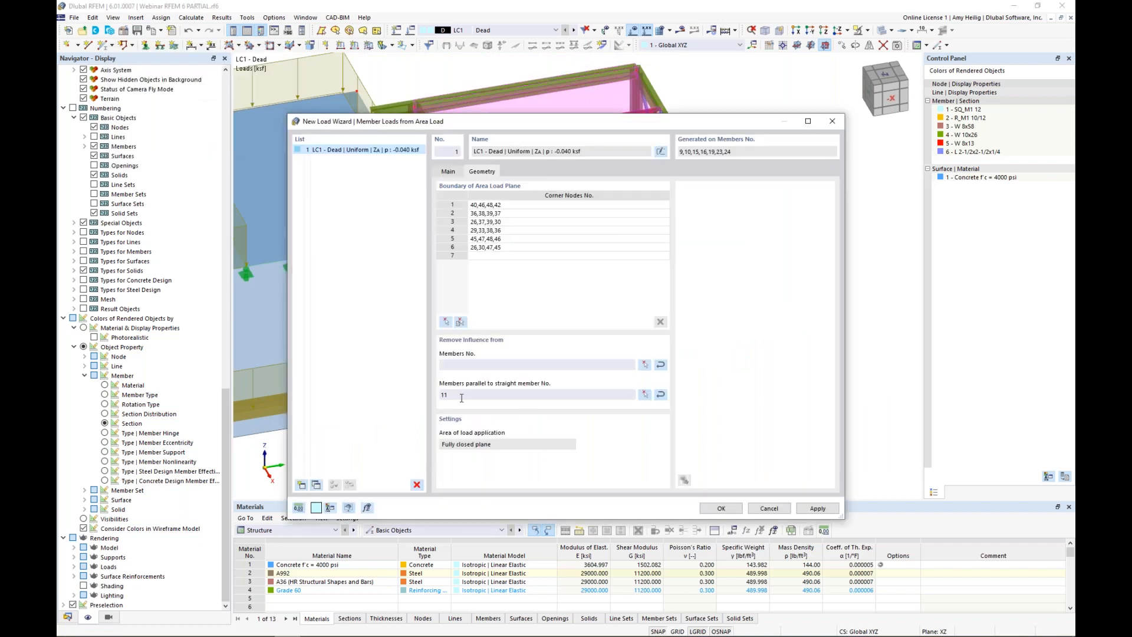
left_click(719, 509)
Step: Display the area load on the steel roof separately as its generated member loads
middle_click_drag(675, 403, 681, 362, "ctrl")
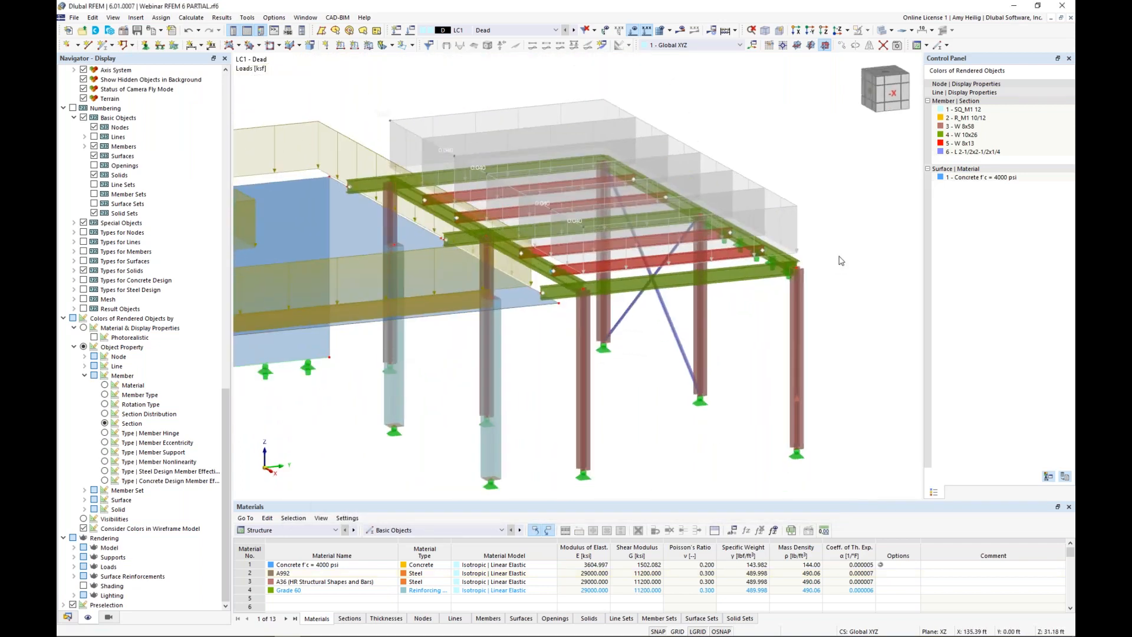
right_click(790, 209)
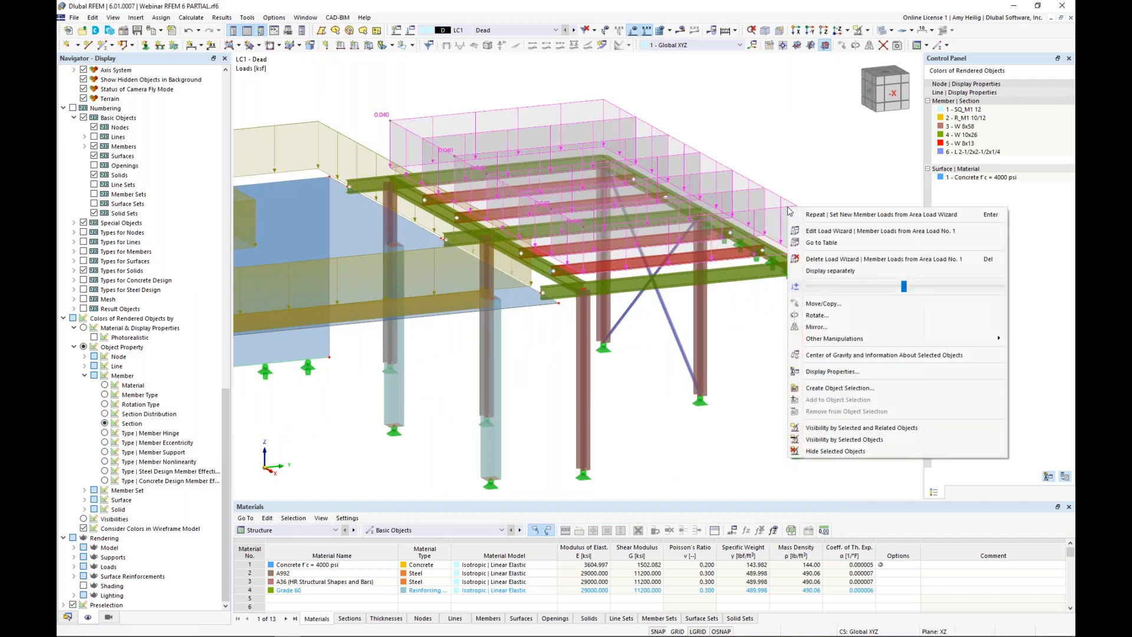
left_click(811, 259)
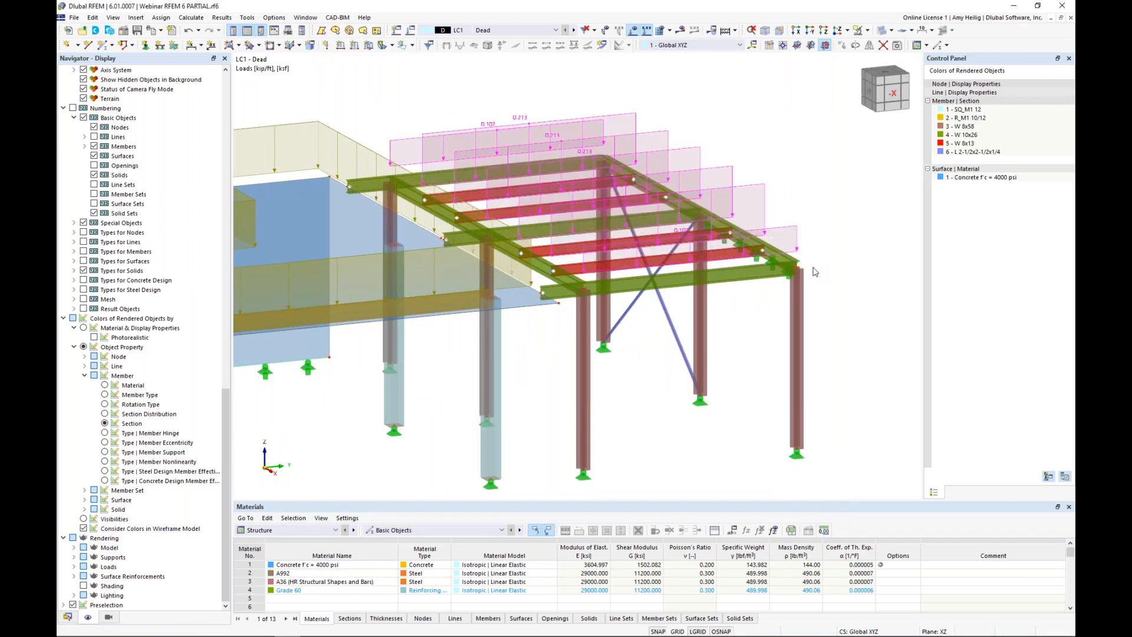
middle_click_drag(696, 347, 657, 330, "ctrl")
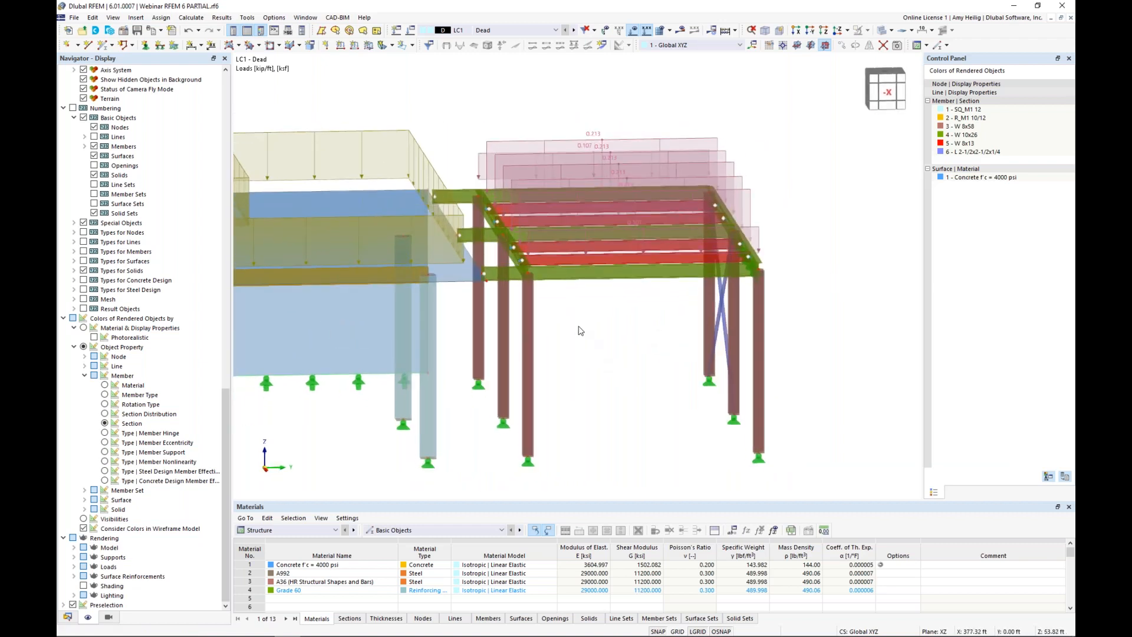
middle_click_drag(581, 329, 687, 357, "ctrl")
middle_click_drag(770, 364, 680, 348, "ctrl")
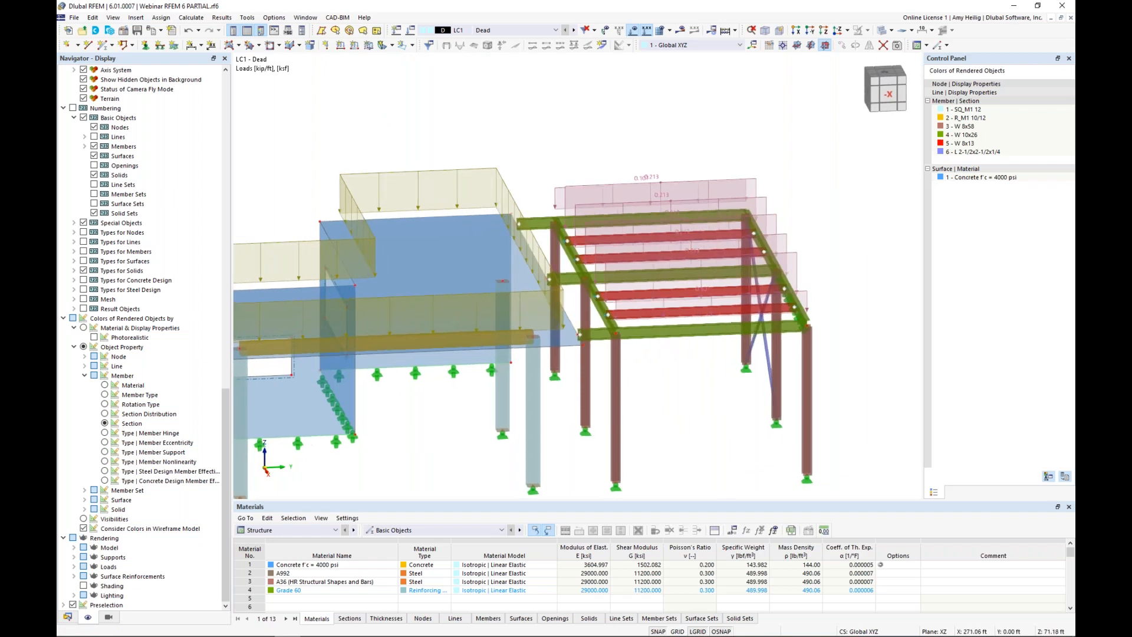
middle_click_drag(813, 213, 792, 203)
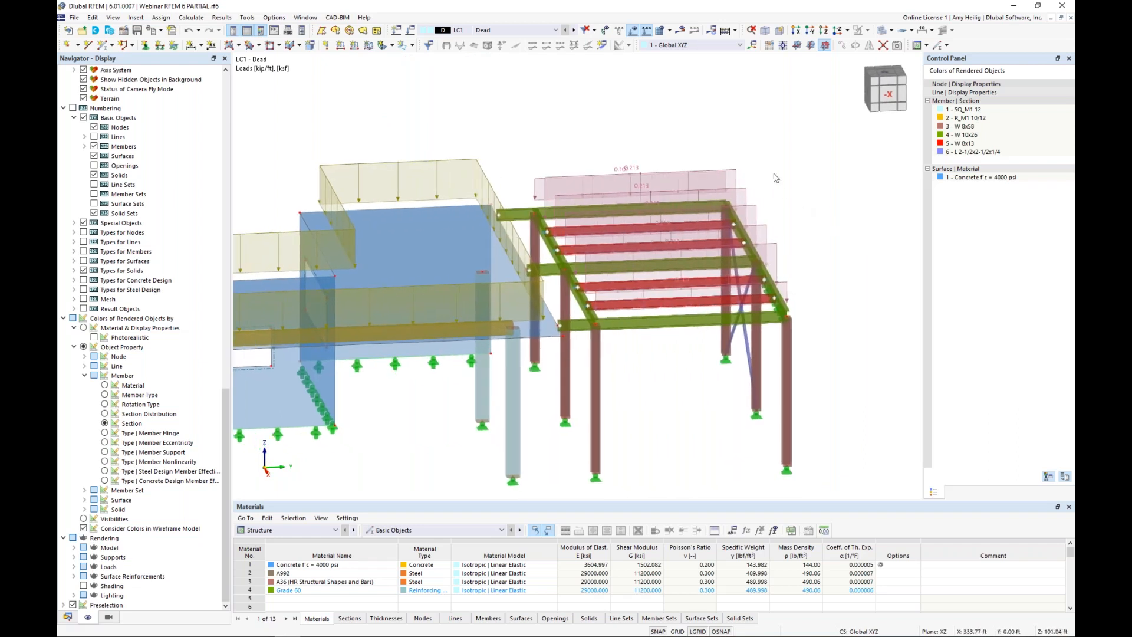
right_click(736, 175)
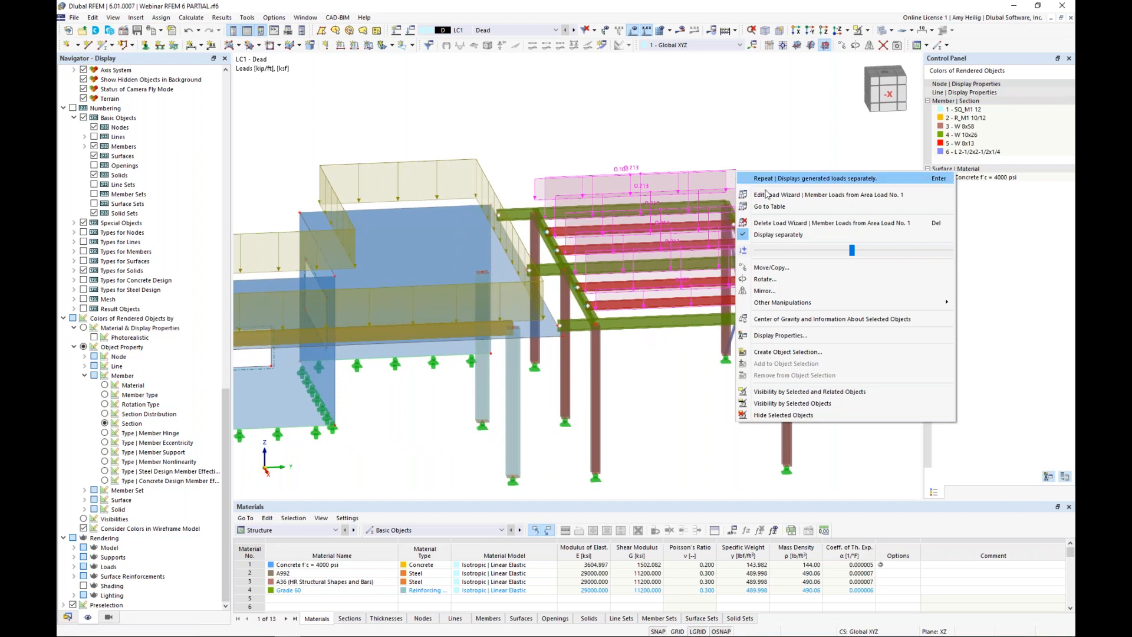
mouse_move(851, 250)
left_mouse_down()
mouse_move(825, 253)
mouse_move(882, 256)
mouse_move(850, 250)
left_mouse_up()
left_click(794, 137)
Step: Check the target load cases available in the roof's area load wizard and close it without changes
middle_click_drag(811, 246, 839, 265, "ctrl")
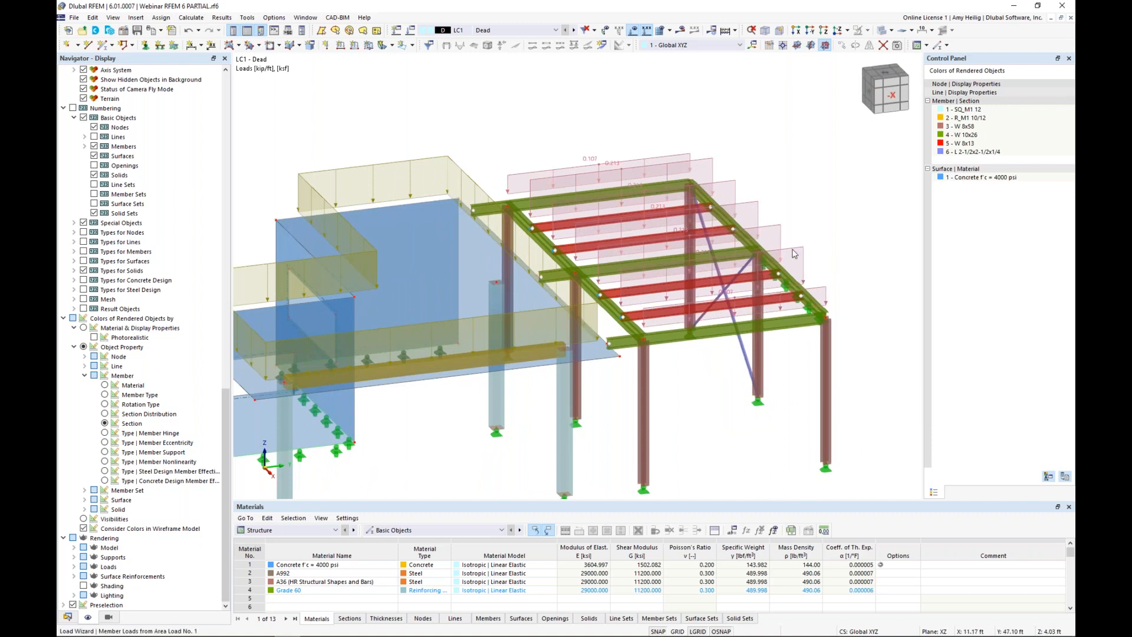
double_click(794, 253)
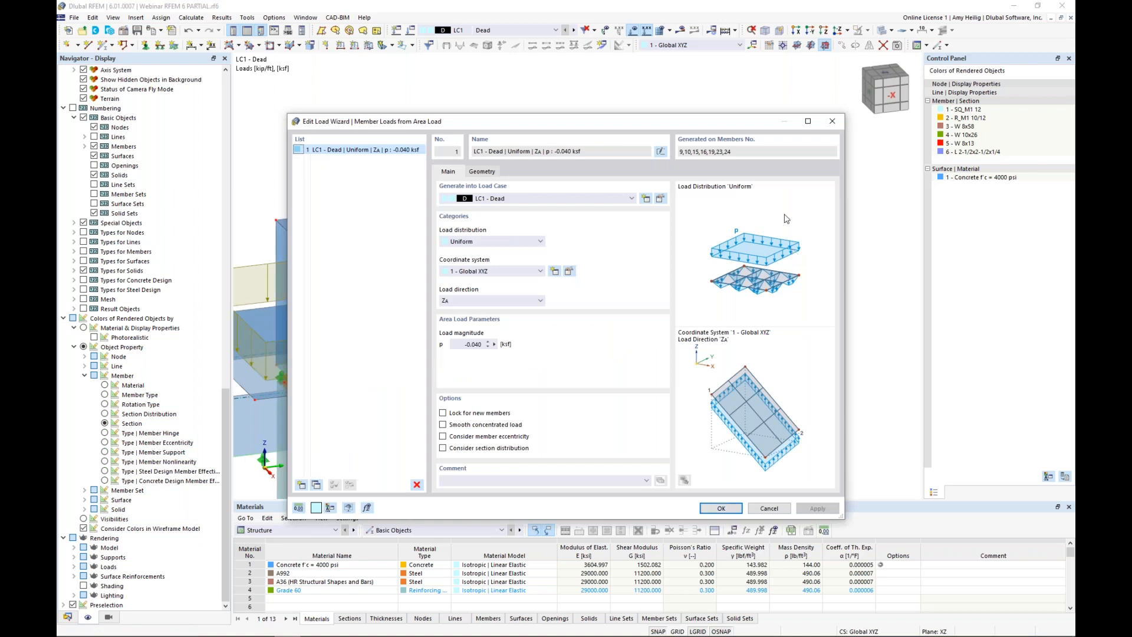
left_click(576, 201)
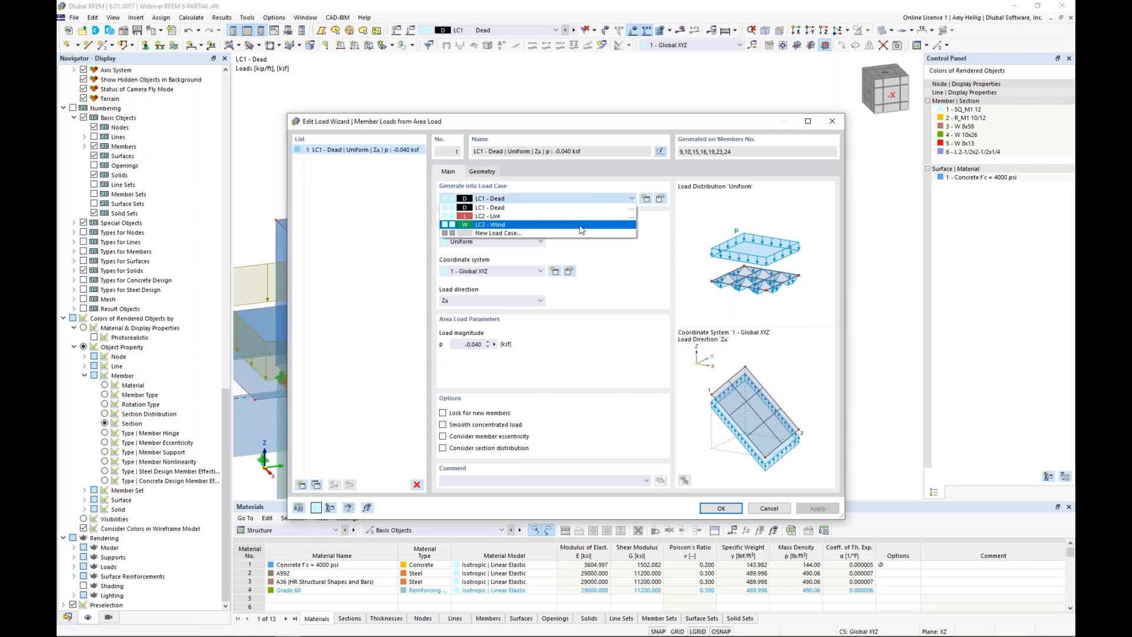
left_click(622, 288)
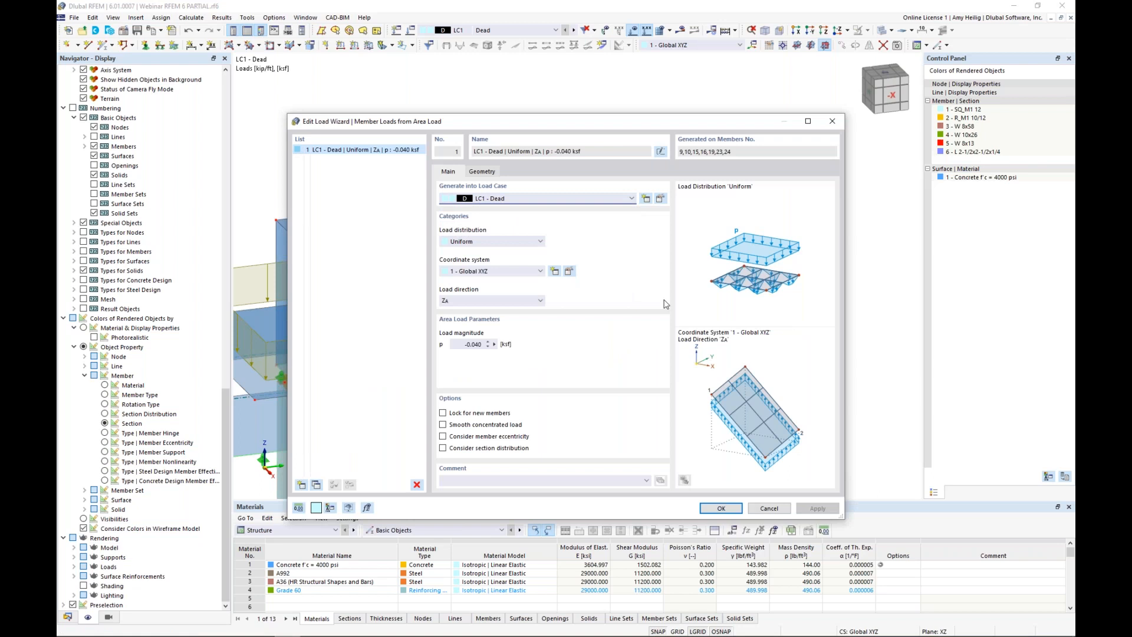
left_click(769, 508)
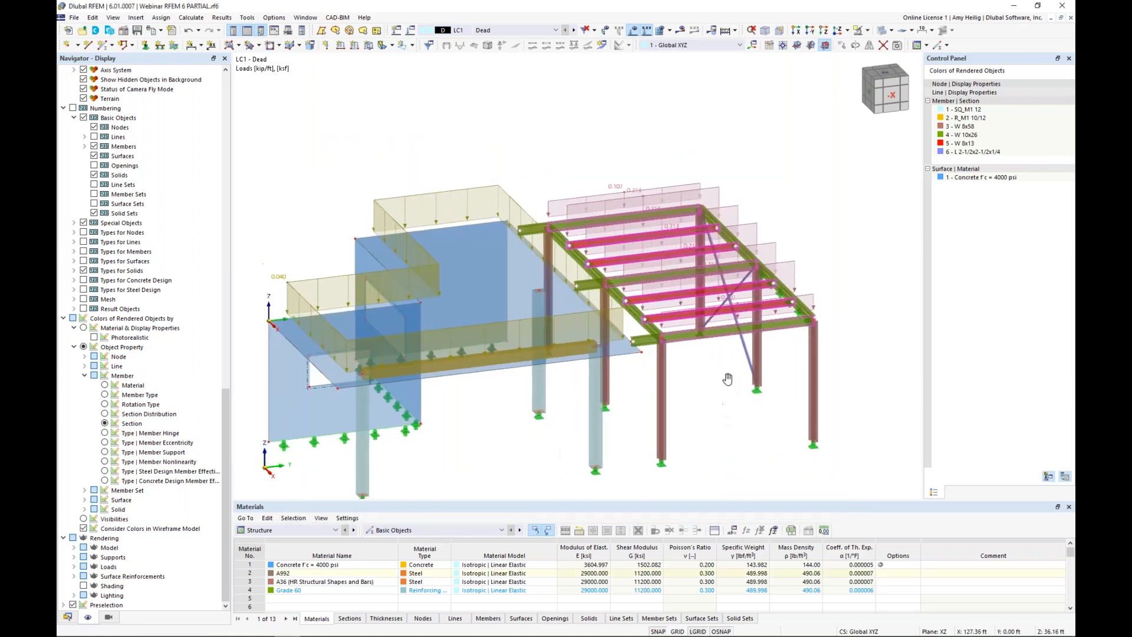
Step: Make LC2 Live the current load case
middle_click_drag(727, 379, 741, 352)
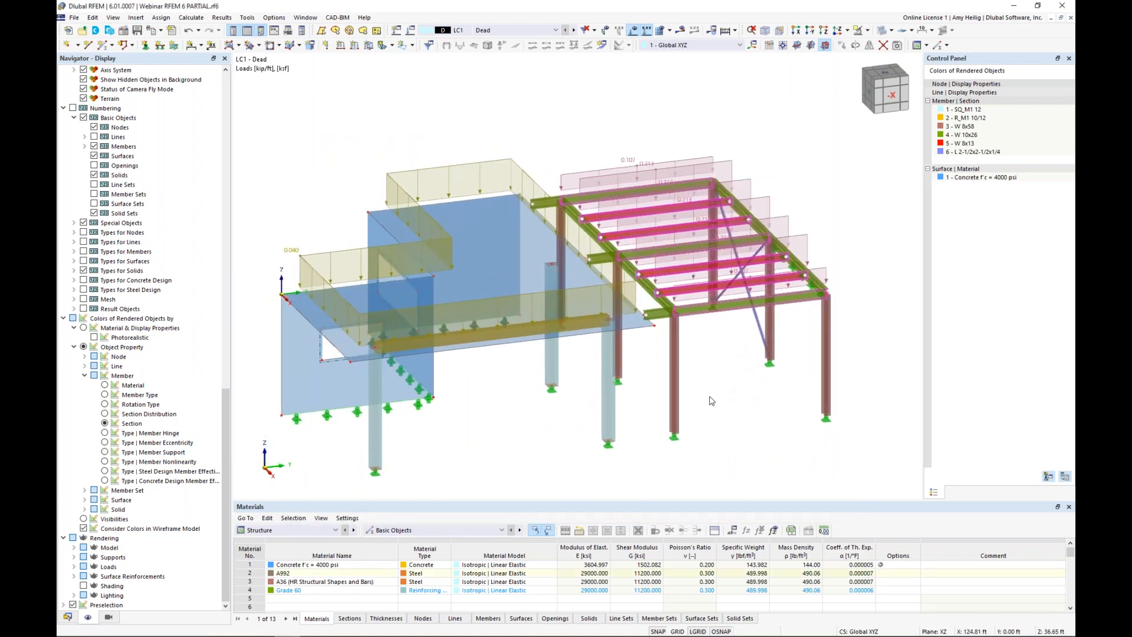
left_click(572, 31)
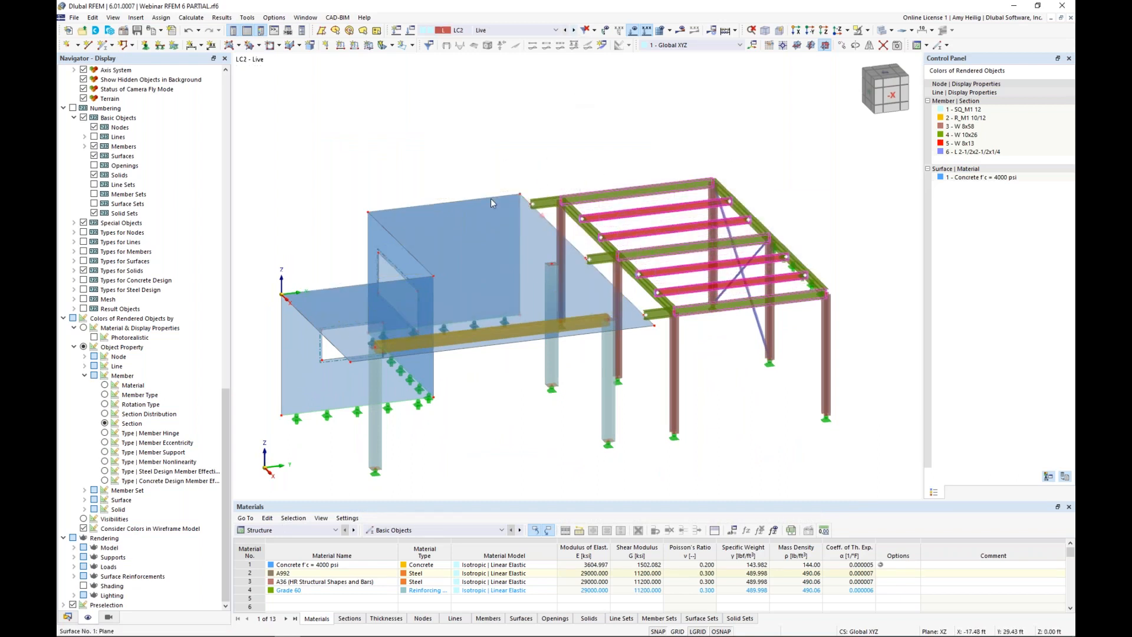
Step: Define a uniform free rectangular load of -0.1 ksf in load case LC2 Live and assign it to slab surface 1
mouse_move(474, 260)
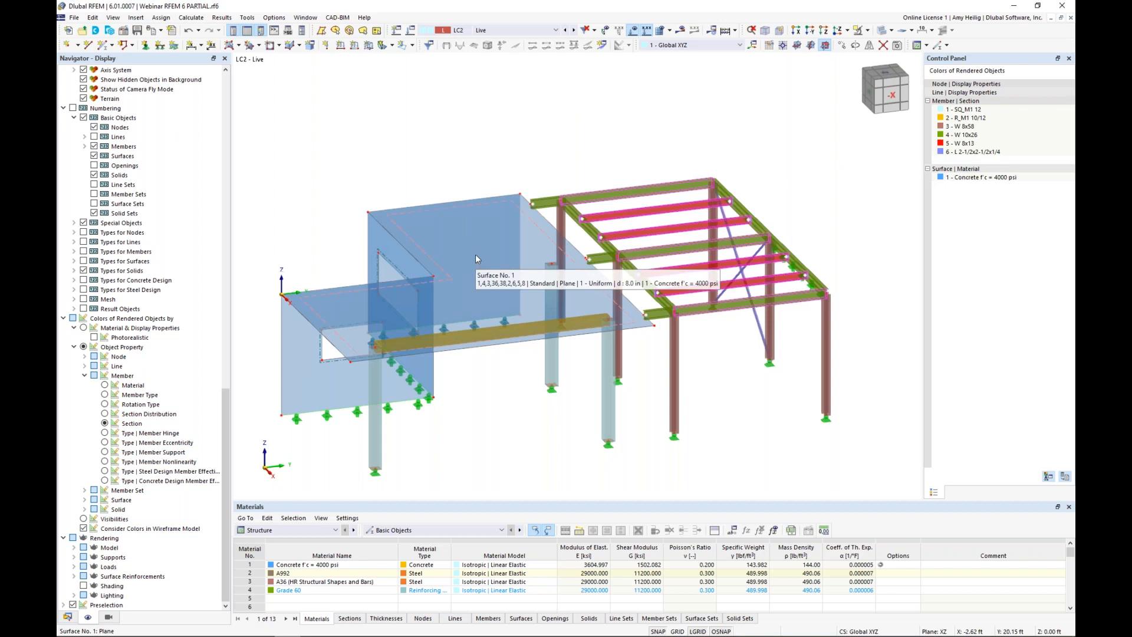
left_click(413, 46)
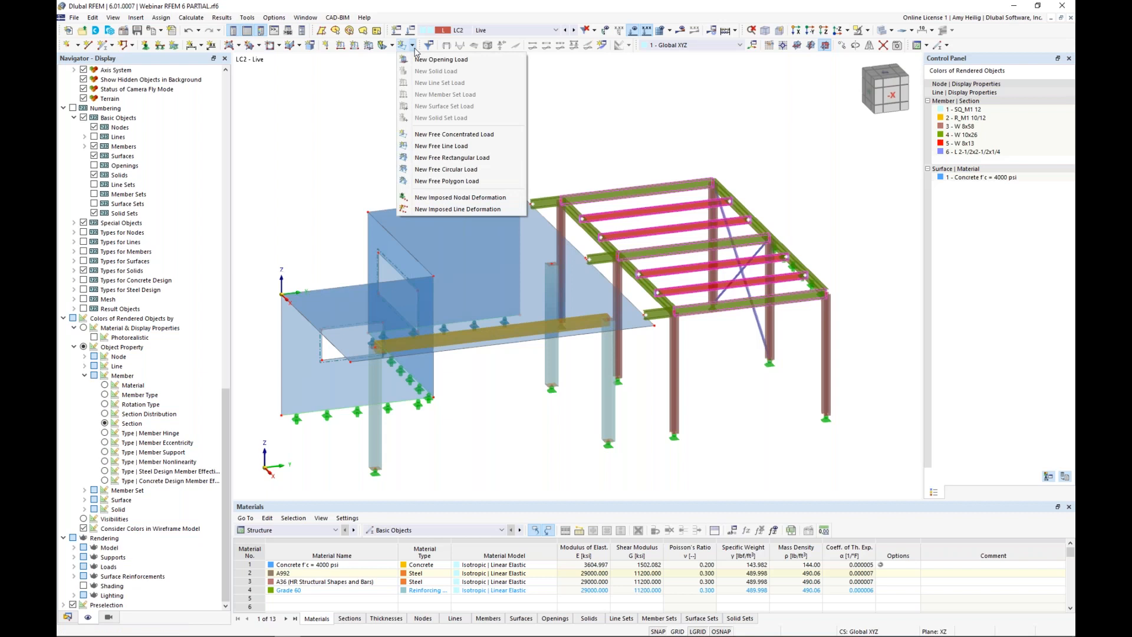
left_click(444, 158)
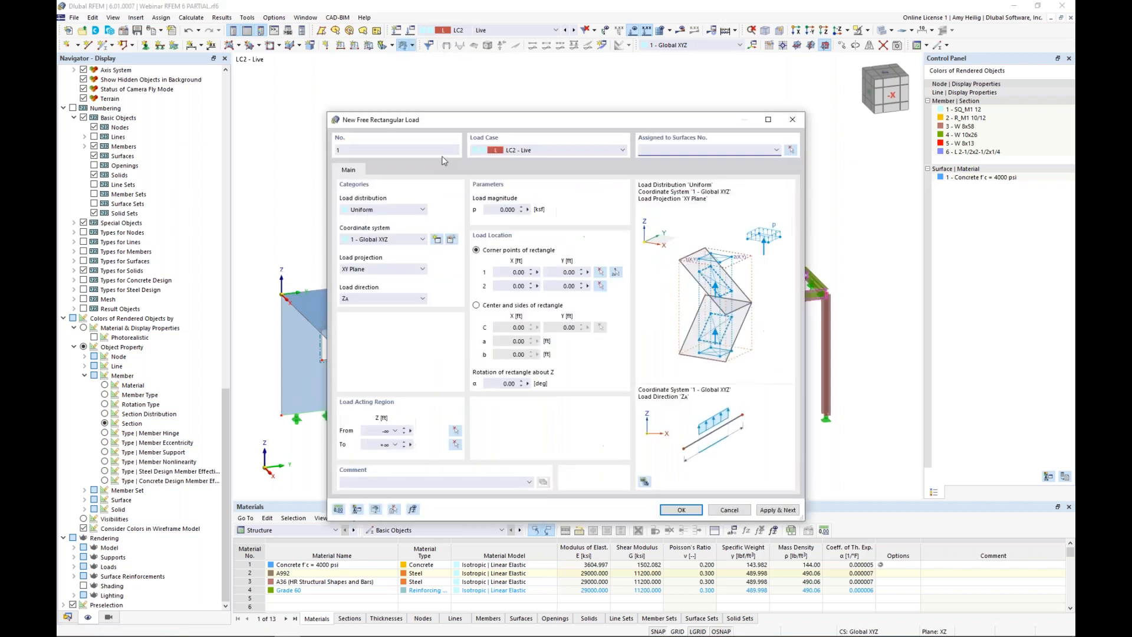
left_click(493, 211)
type("-0.1")
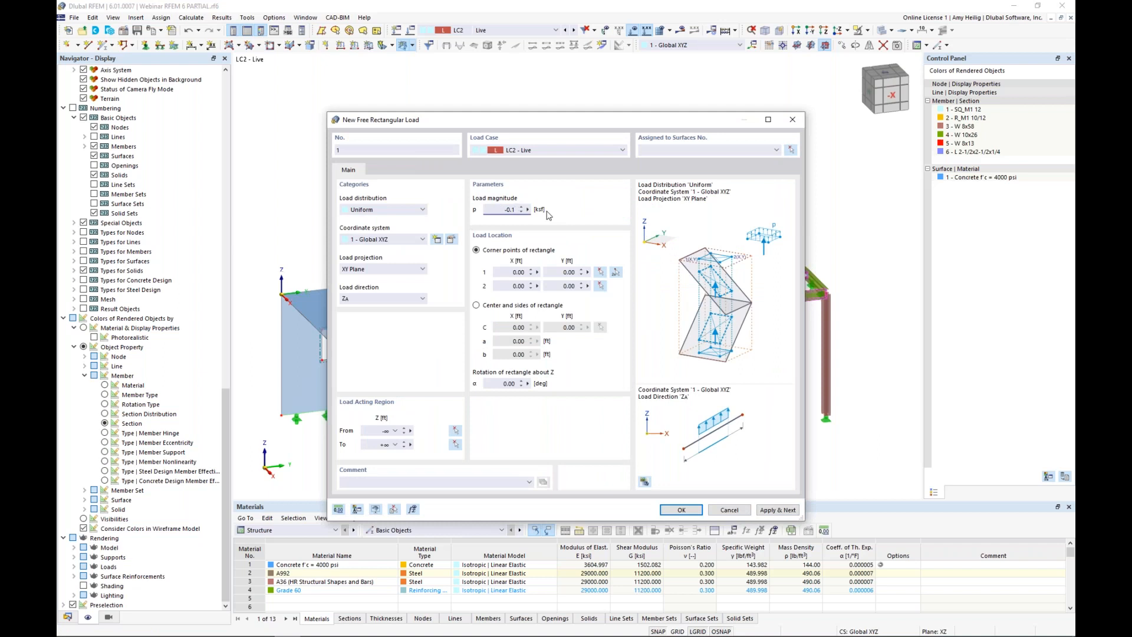
left_click(655, 149)
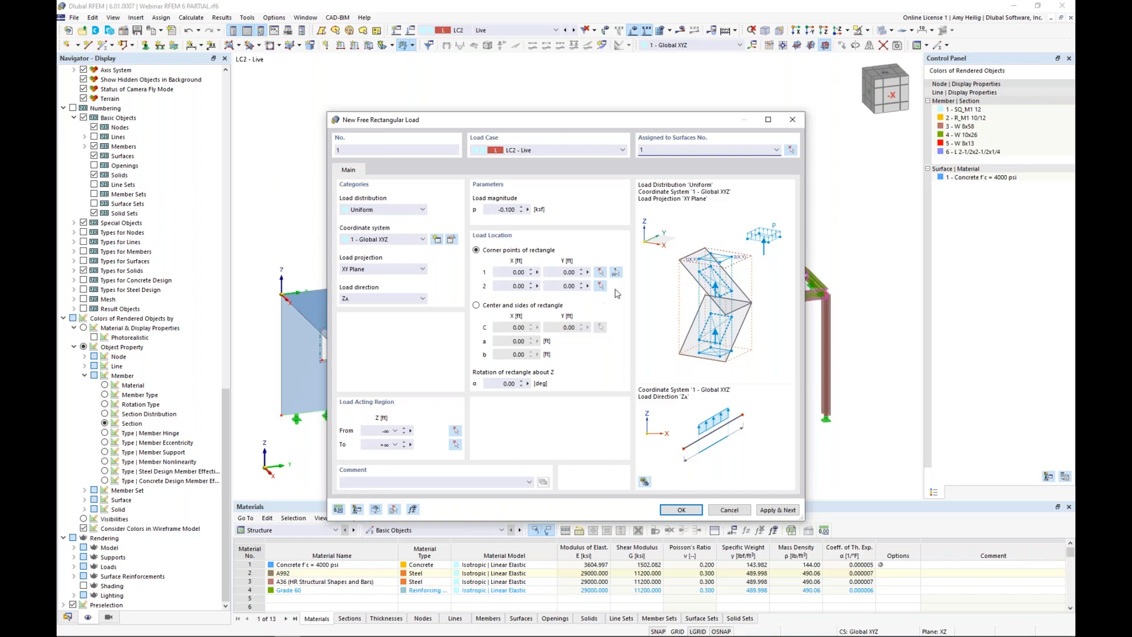
Step: Place the free rectangular load on the slab between corners X -18.50, Y 15.00 ft and X 19.50, Y 30.00 ft
left_click(616, 272)
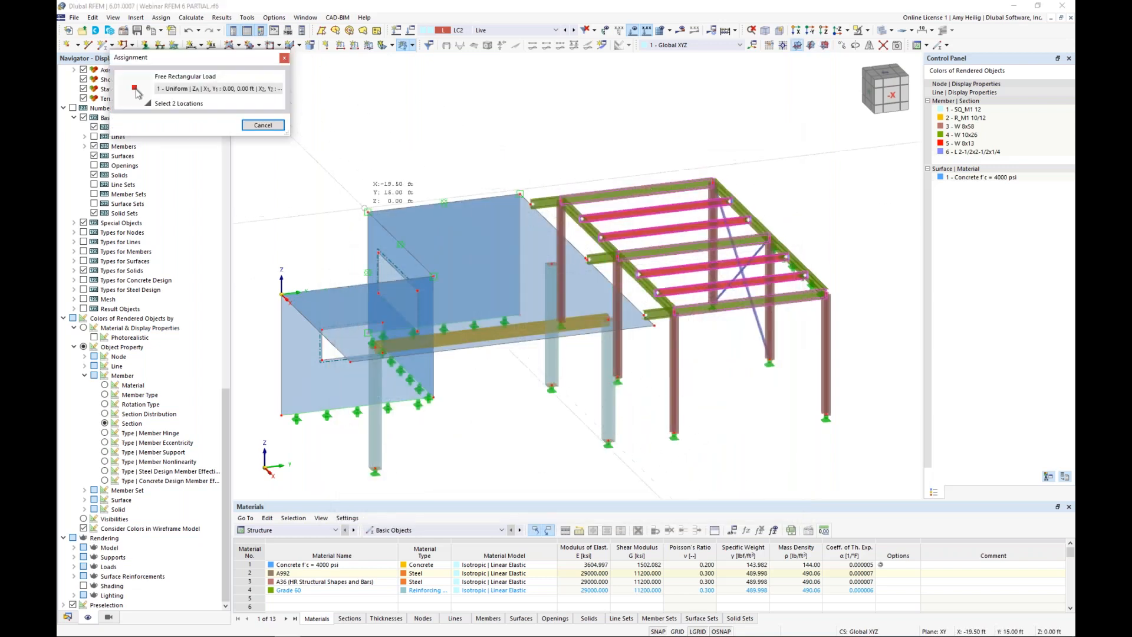
left_click(367, 211)
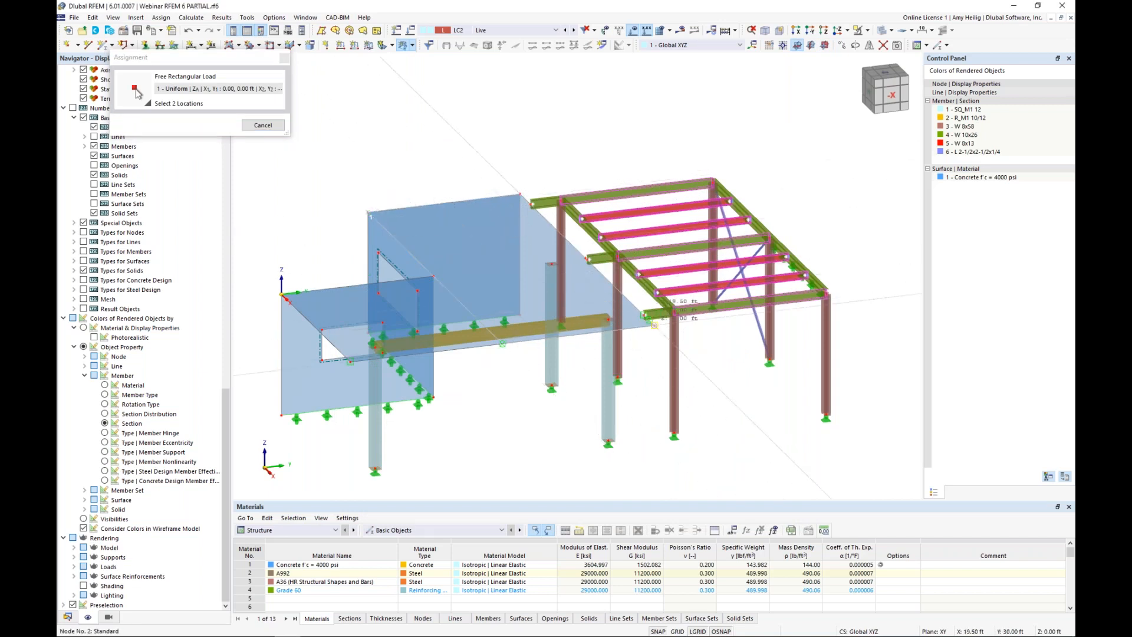
left_click(653, 324)
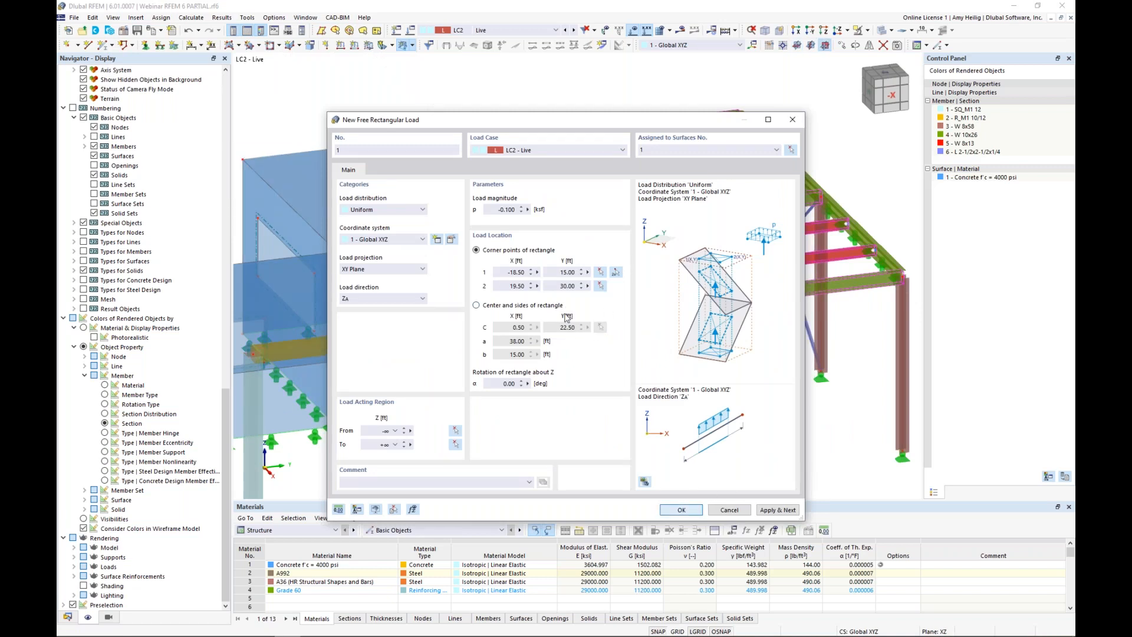
scroll(561, 316, "down", 3)
middle_click_drag(559, 316, 658, 182, "ctrl")
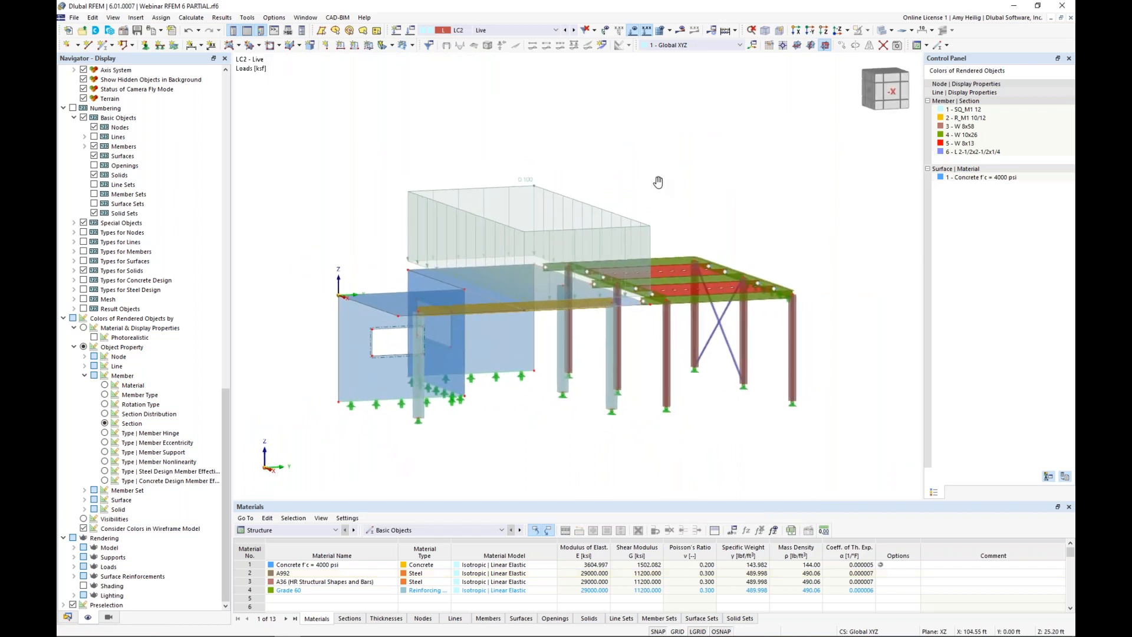
Step: Make LC3 Wind the current load case with the concrete wall containing the large window in view
left_click(573, 31)
scroll(498, 159, "down", 1)
middle_click_drag(498, 160, 533, 199, "ctrl")
scroll(450, 203, "up", 4)
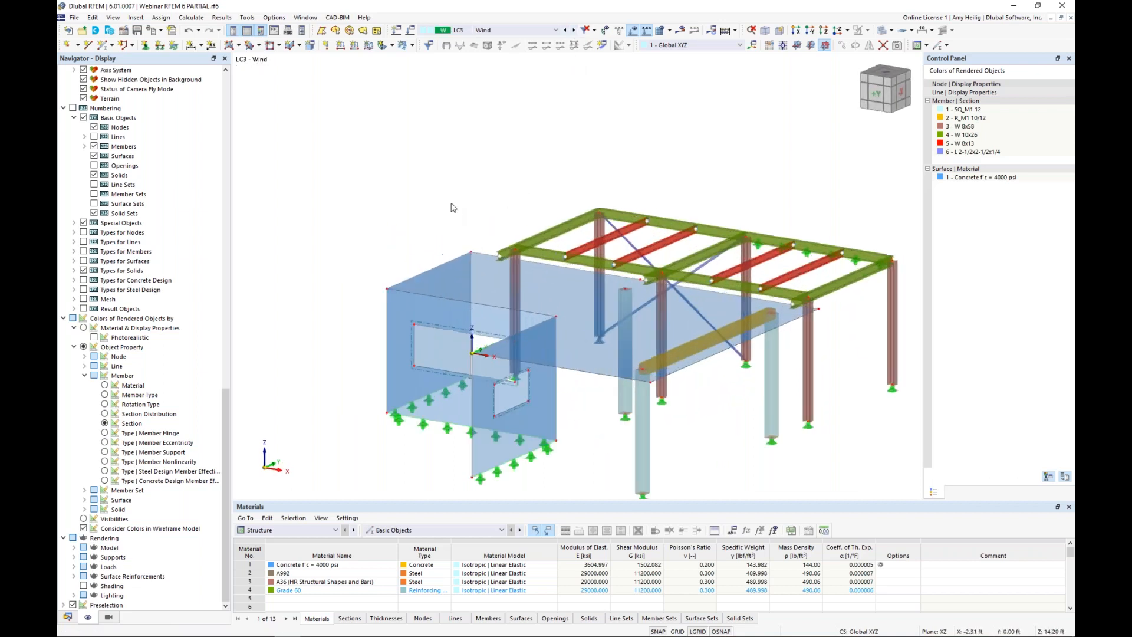
middle_click_drag(451, 185, 444, 148)
scroll(444, 146, "down", 1)
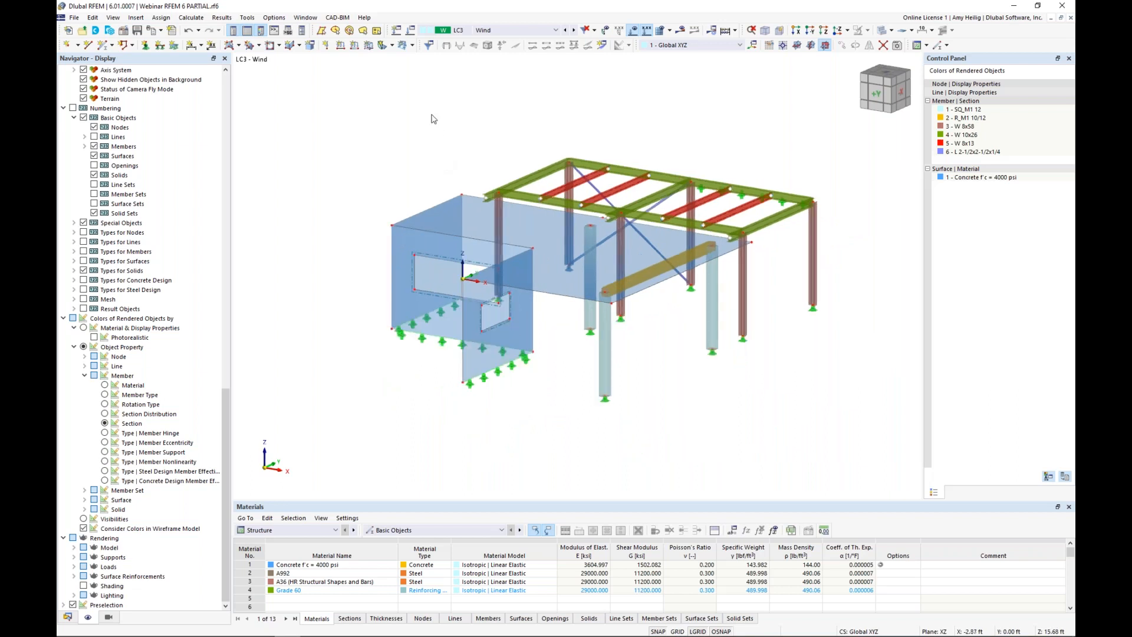
Step: Apply a uniform surface load of 0.03 ksf in the global Y direction on true area to wall surface 4
left_click(369, 46)
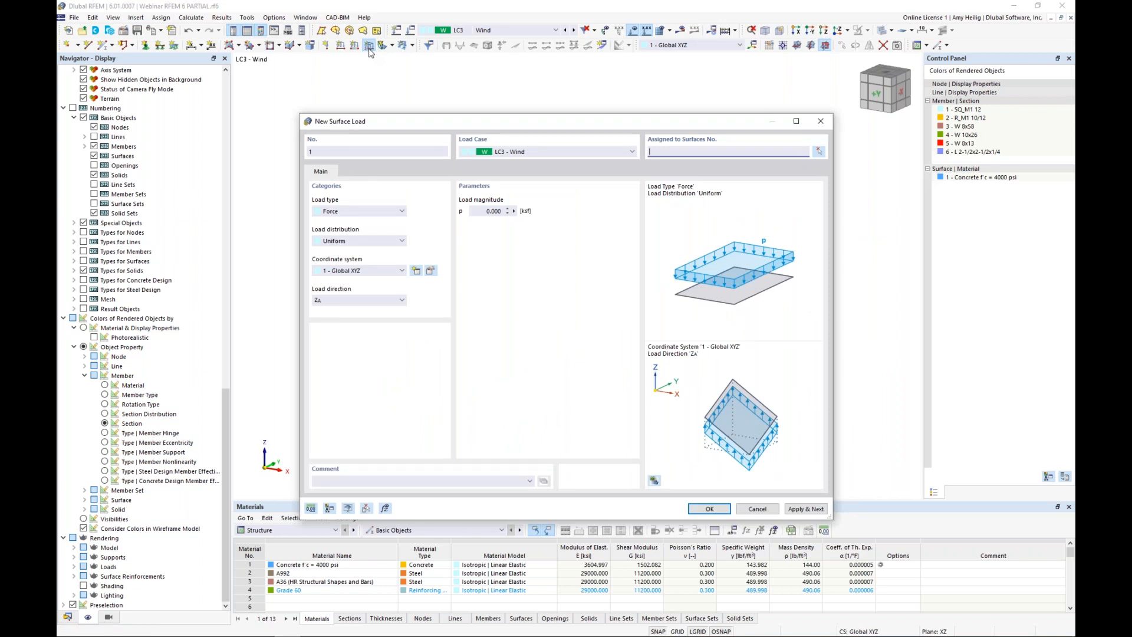
left_click(353, 300)
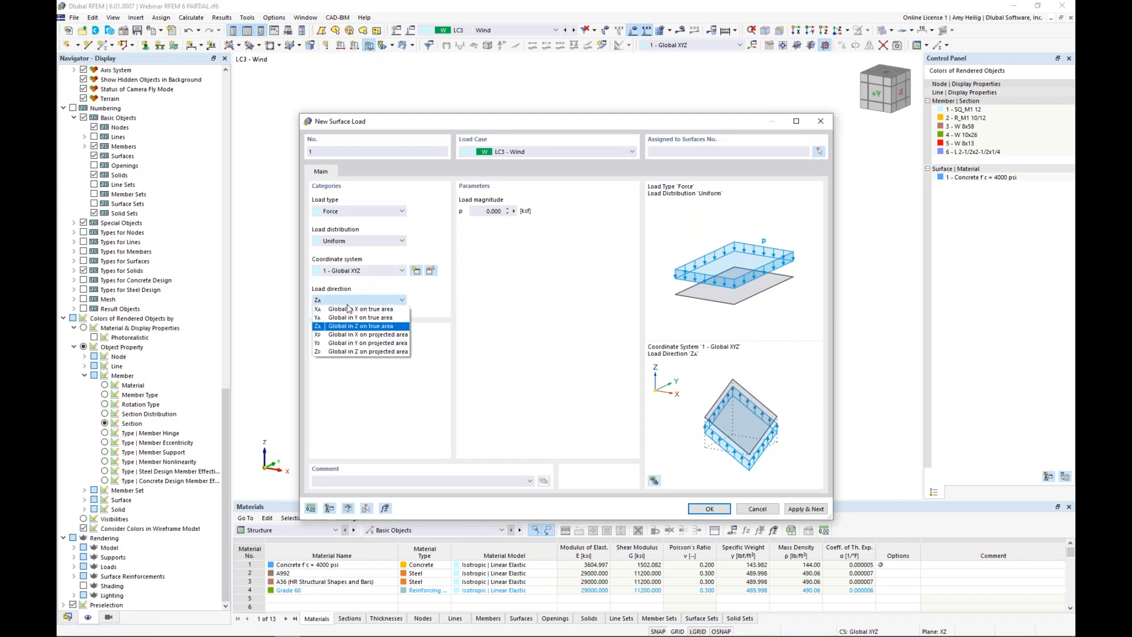
left_click(361, 317)
left_click(493, 211)
type("0.03")
left_click(709, 508)
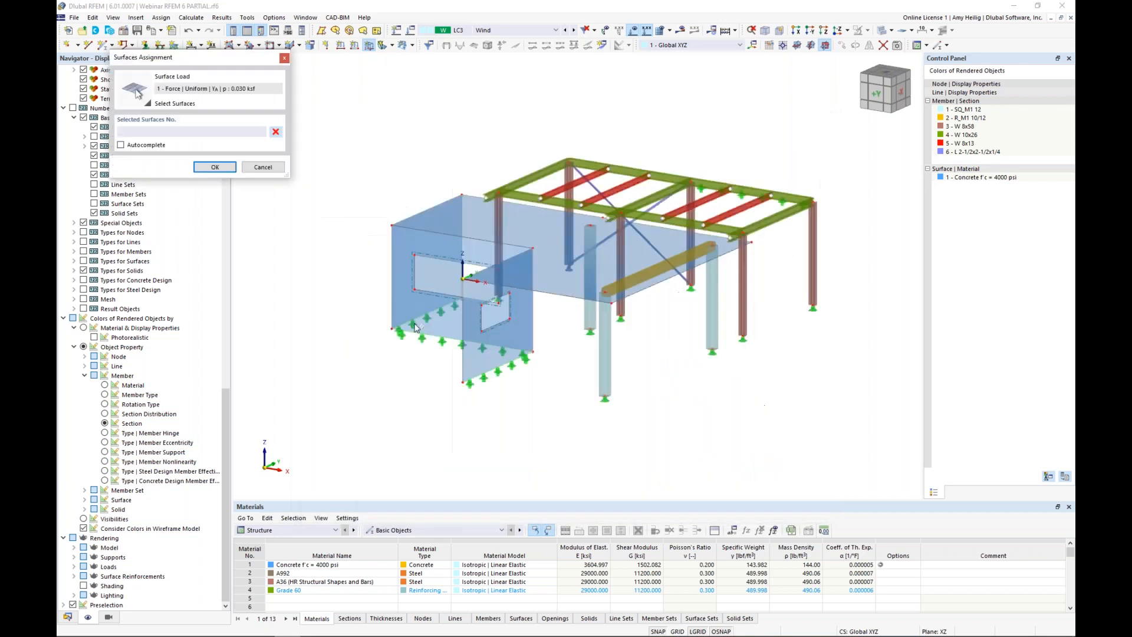
left_click(415, 326)
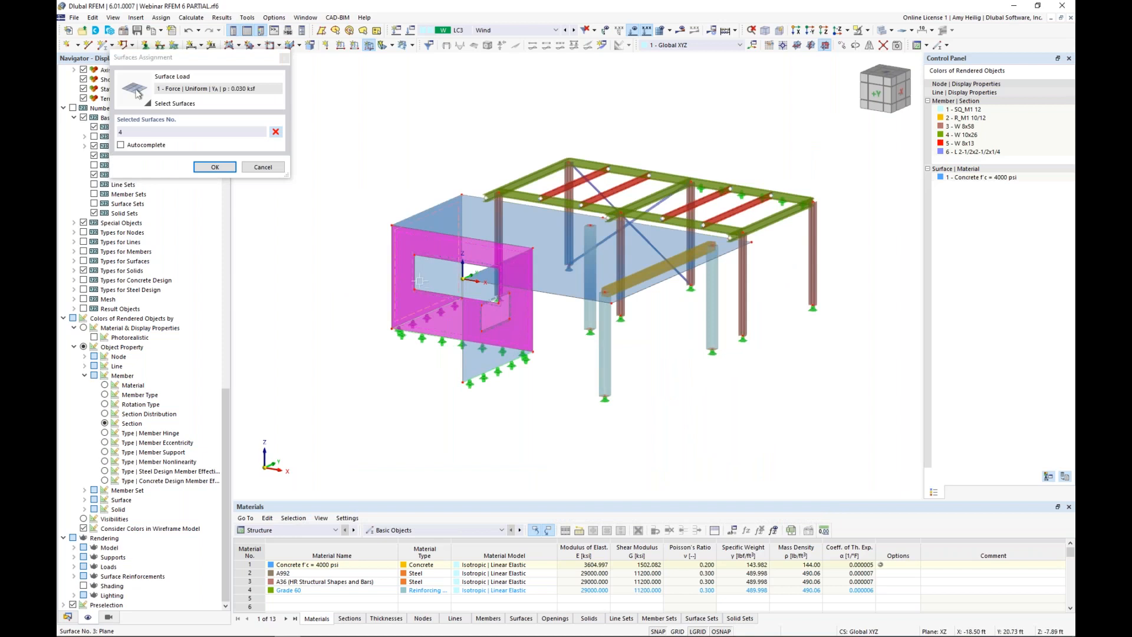
left_click(215, 166)
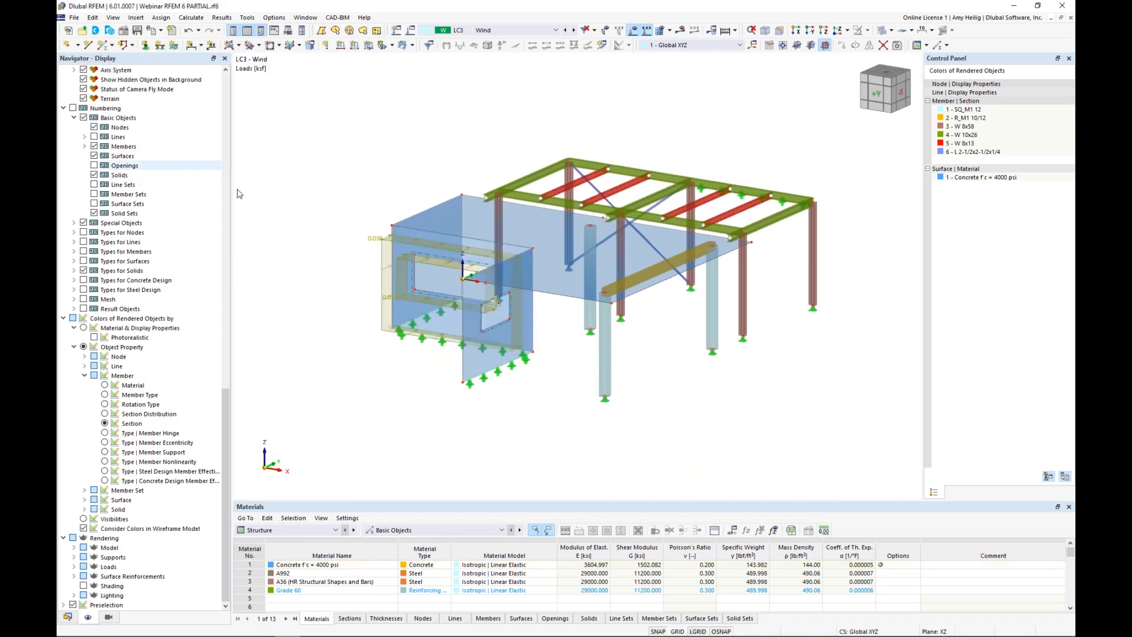
Step: Apply an opening load of 0.03 ksf in the global Y direction to opening 2, the large window in the loaded wall
middle_click_drag(440, 380, 485, 384, "ctrl")
scroll(455, 330, "up", 3)
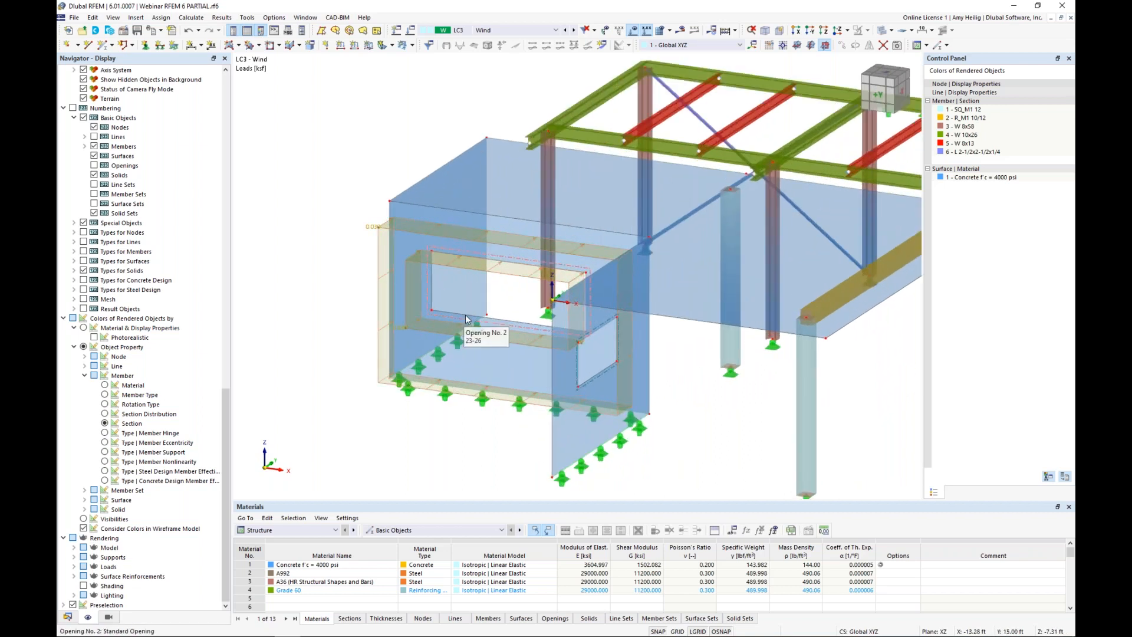
mouse_move(513, 302)
middle_mouse_down("ctrl")
mouse_move(576, 271)
mouse_move(500, 292)
middle_mouse_up("ctrl")
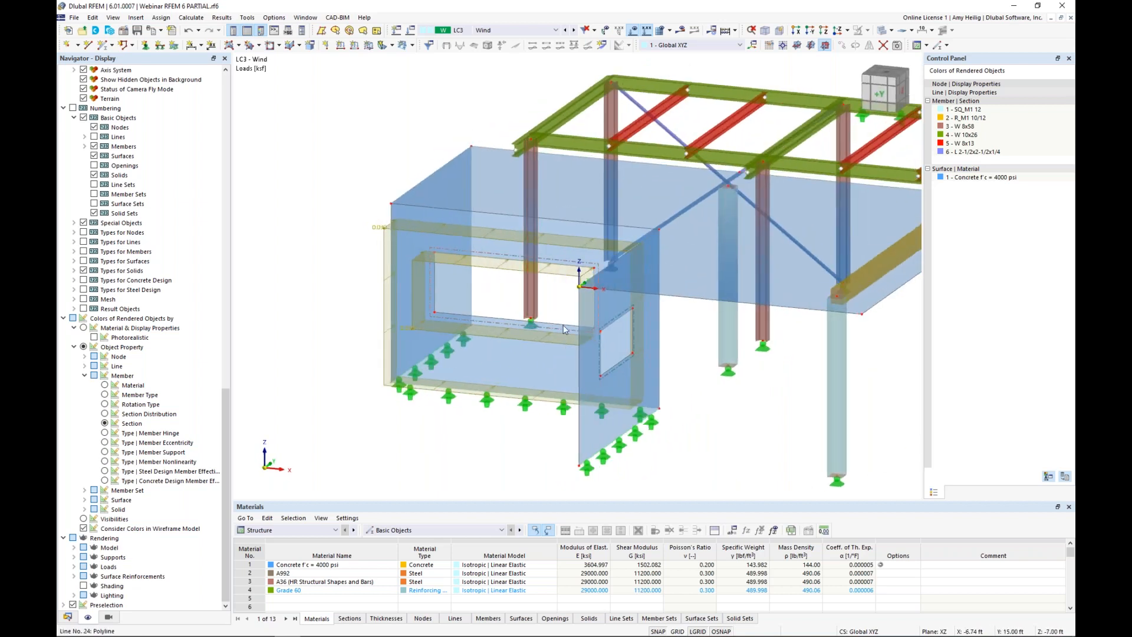
mouse_move(432, 298)
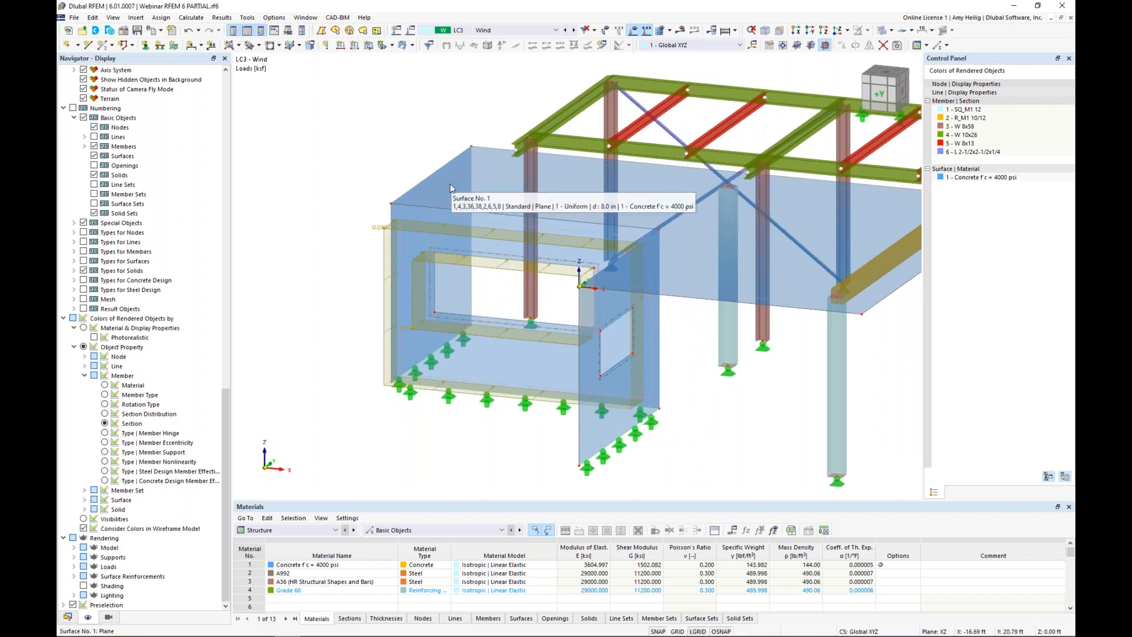
left_click(412, 45)
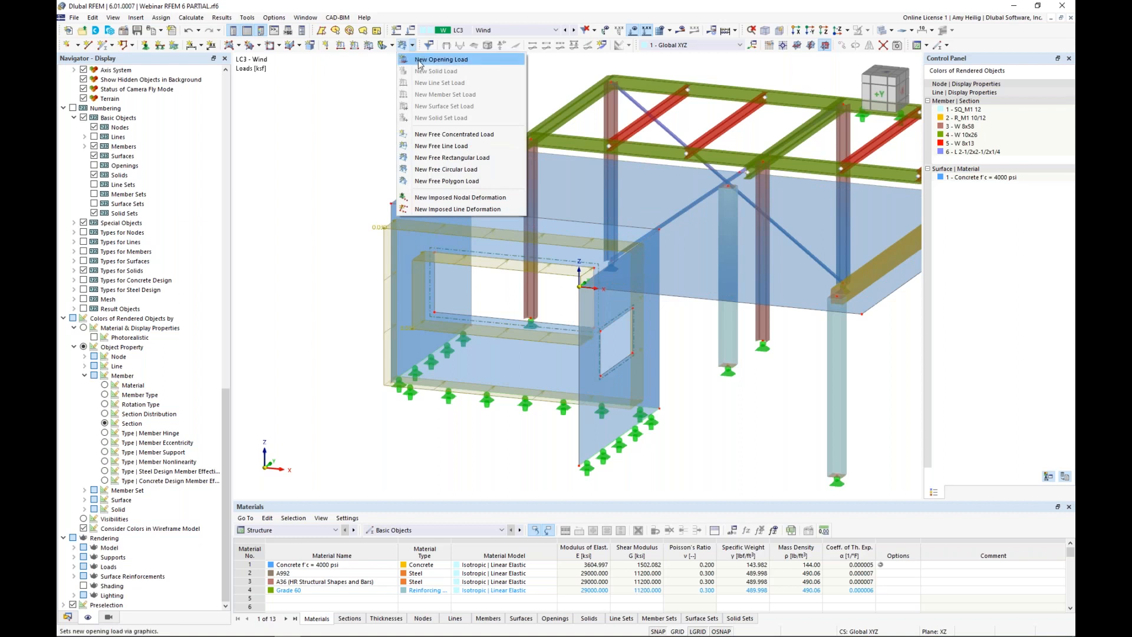
left_click(420, 61)
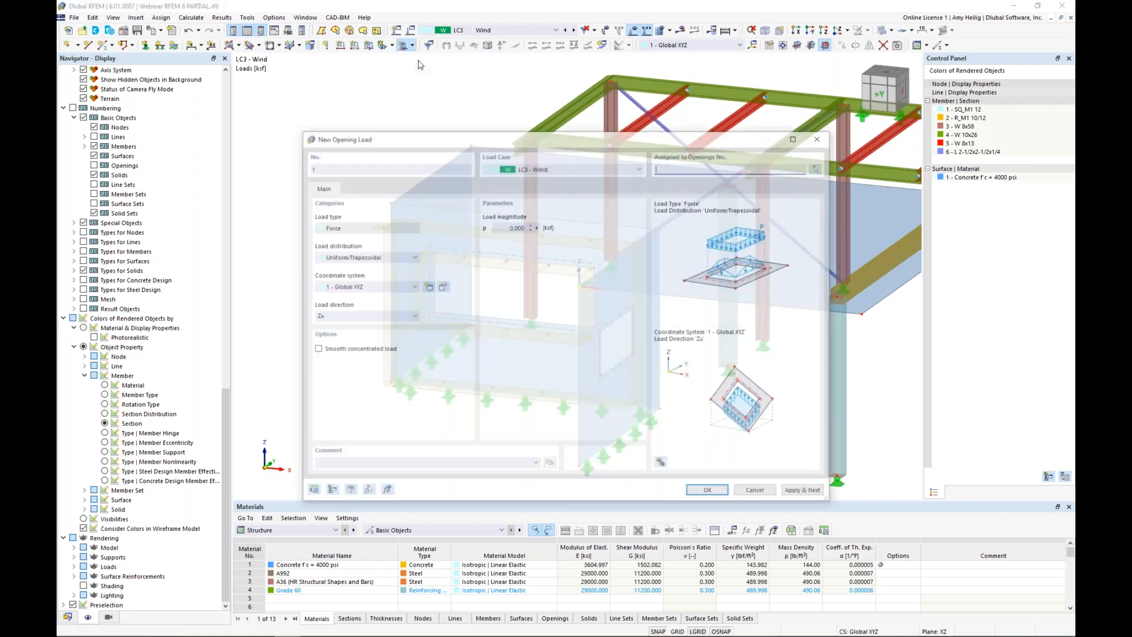
left_click(502, 227)
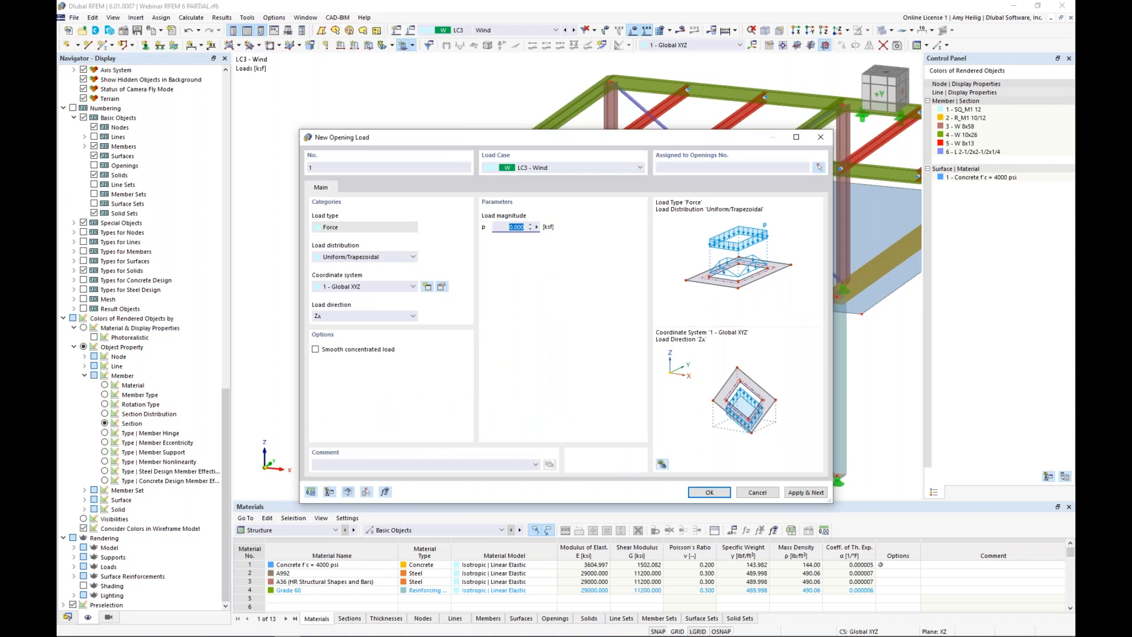
type("0.03")
left_click(384, 316)
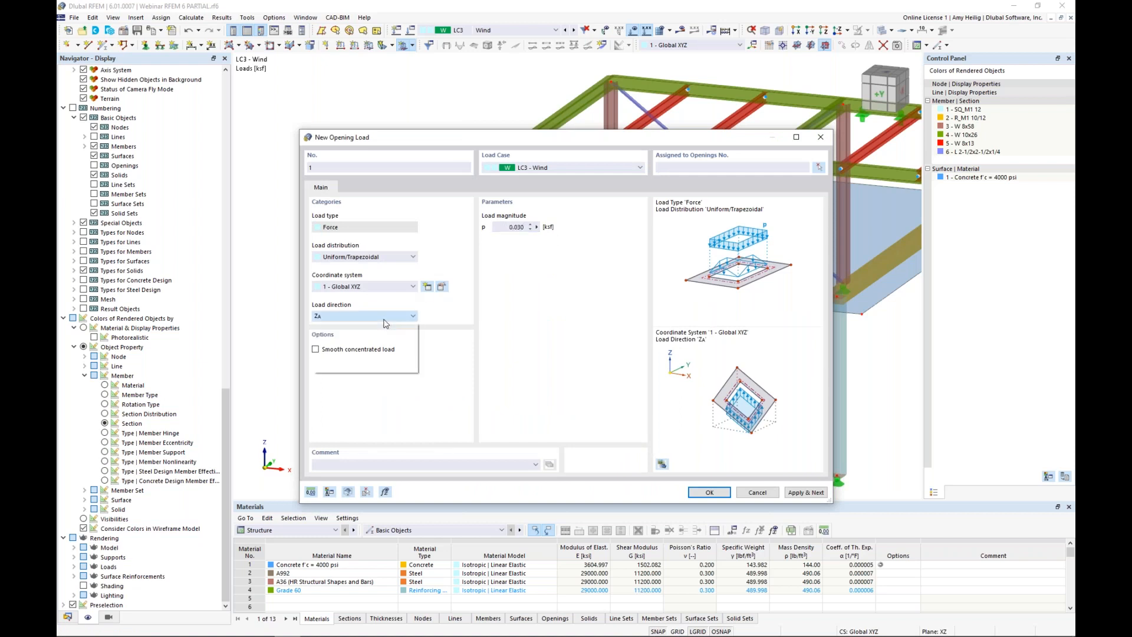
left_click(379, 337)
left_click(709, 492)
left_click(553, 334)
left_click(223, 157)
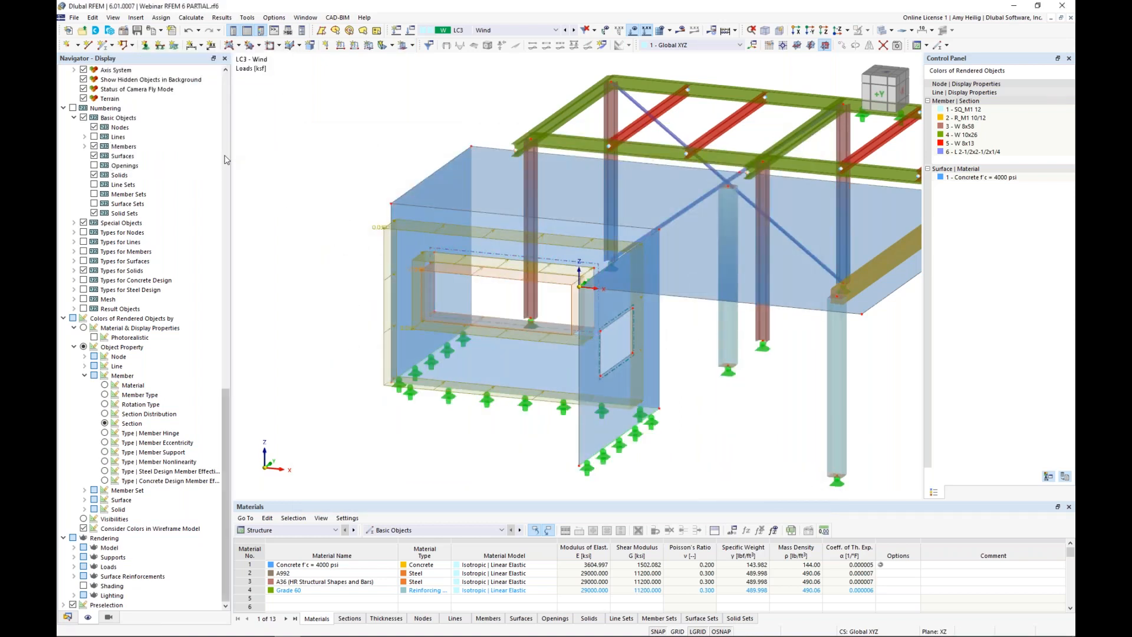
Step: Start a new rectangular surface and open its stiffness type choices
scroll(494, 287, "up", 2)
middle_click_drag(494, 289, 454, 243, "ctrl")
scroll(447, 283, "down", 3)
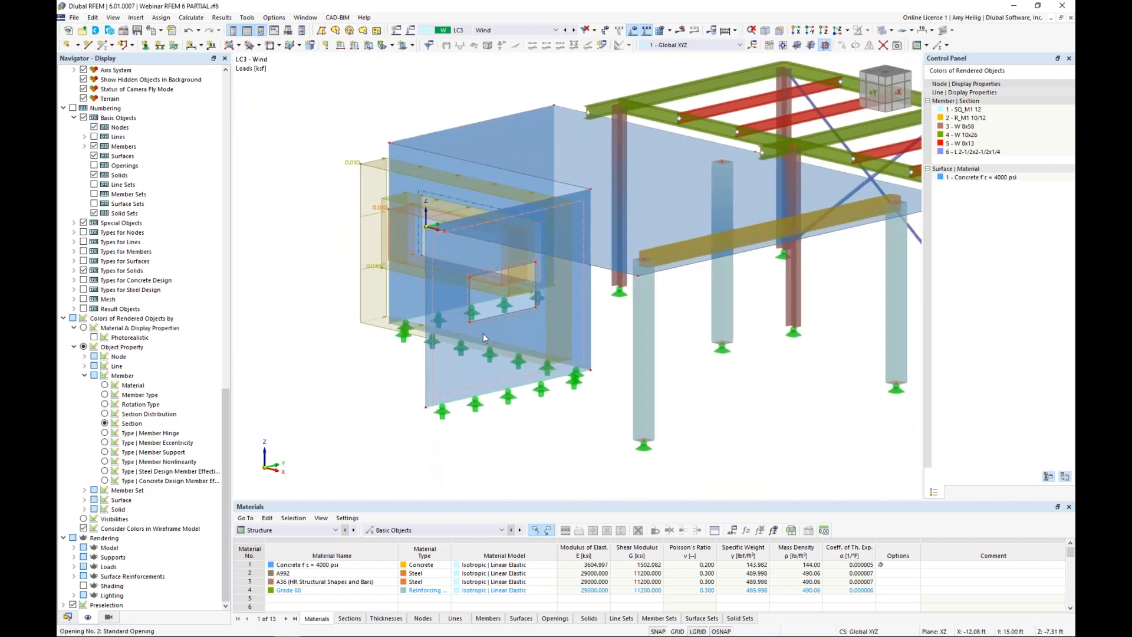
scroll(483, 334, "down", 2)
middle_click_drag(545, 396, 616, 393)
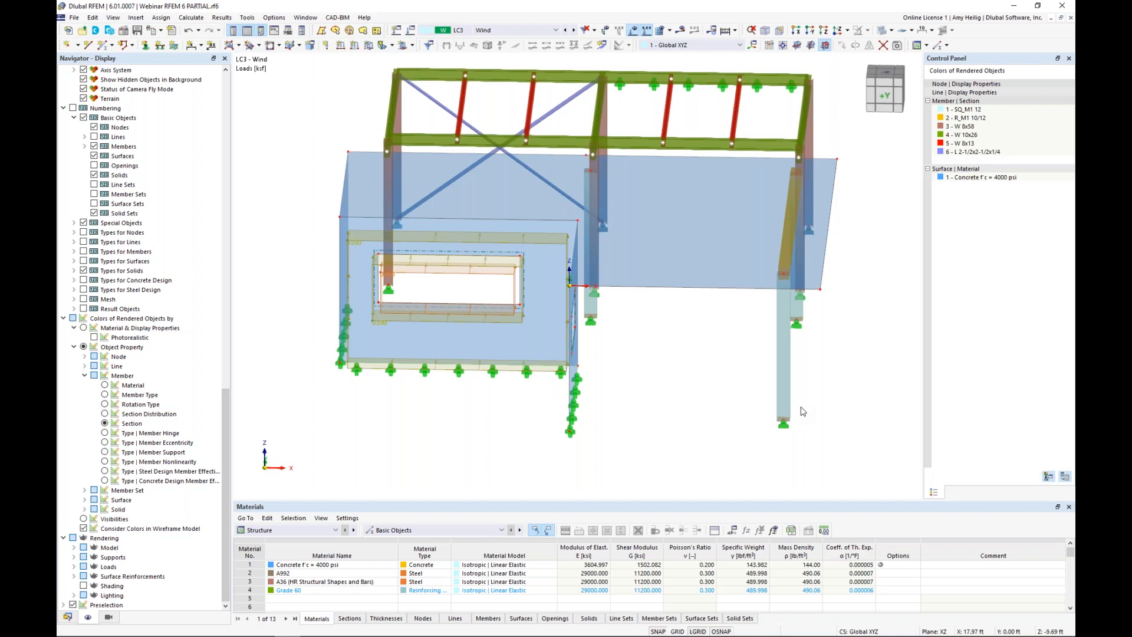
middle_click_drag(791, 415, 443, 299)
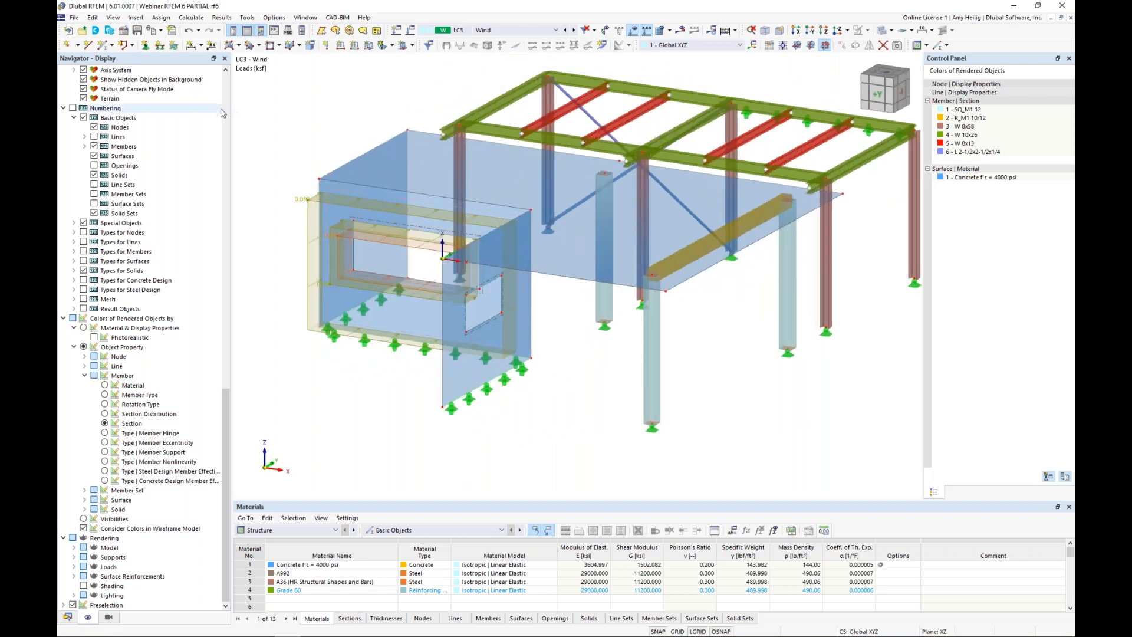
left_click(238, 46)
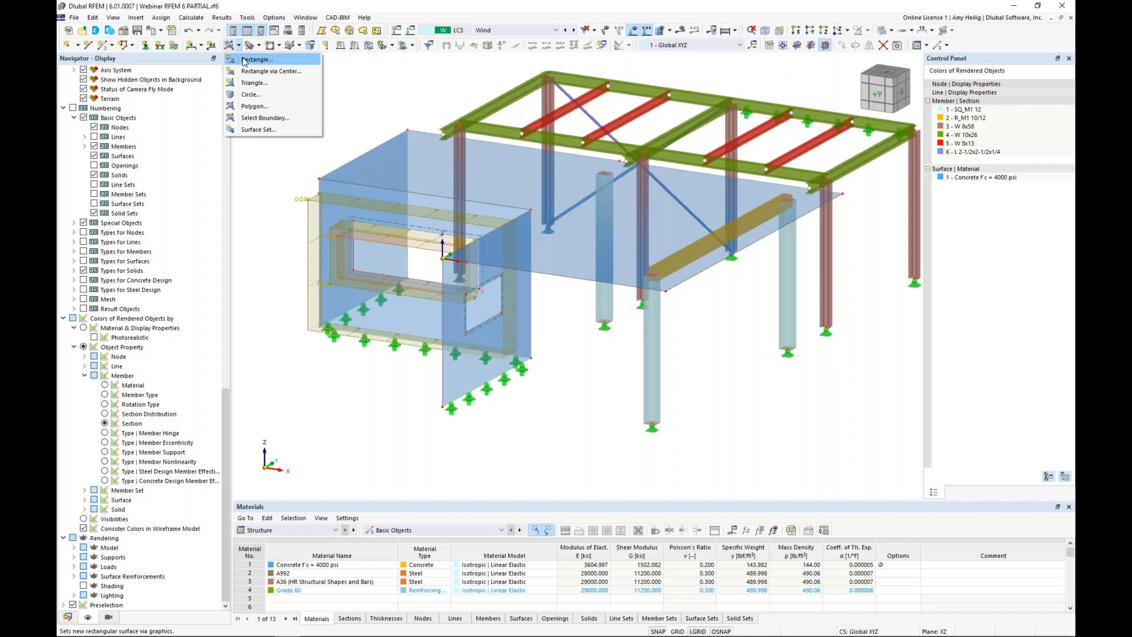
left_click(244, 60)
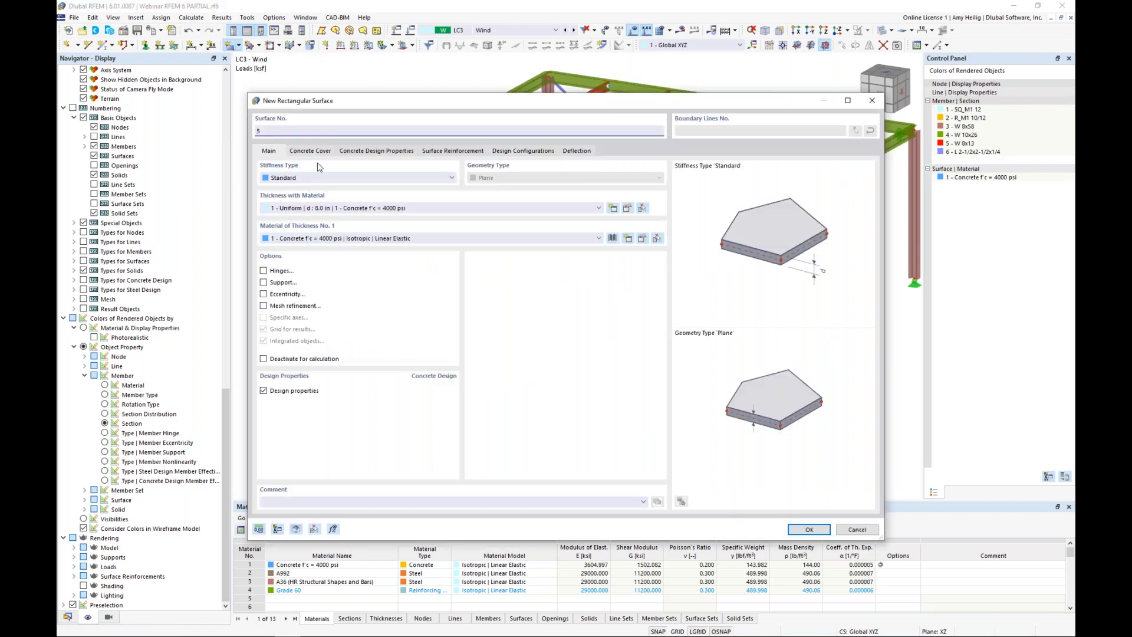
left_click(307, 178)
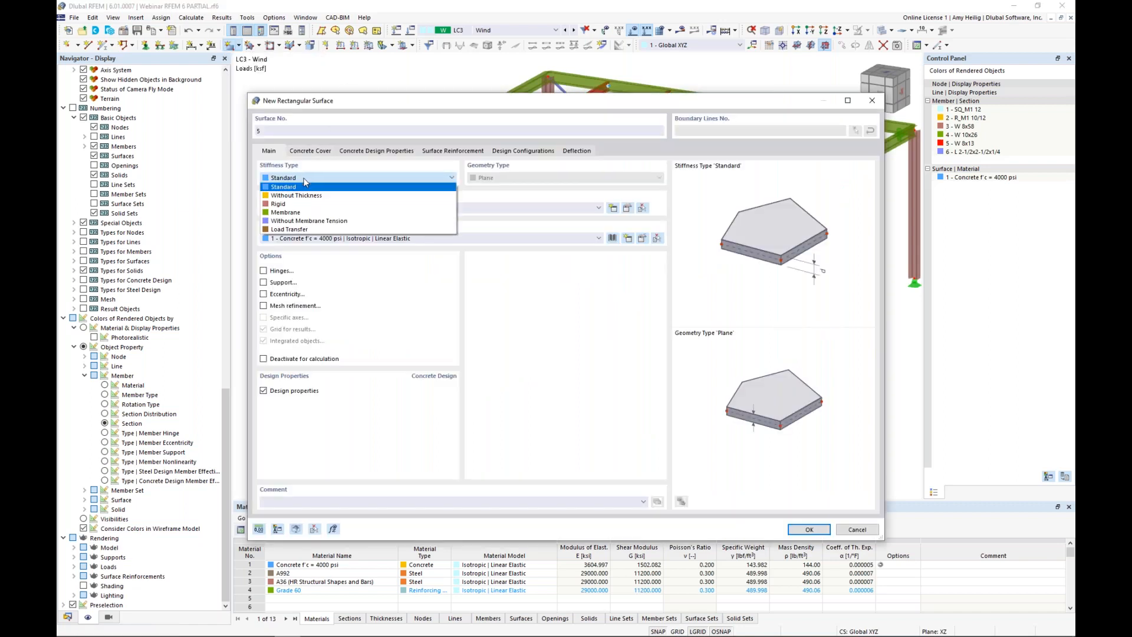
Step: Define the new rectangular surface with stiffness type Load Transfer and load transfer direction Both Directions
left_click(310, 230)
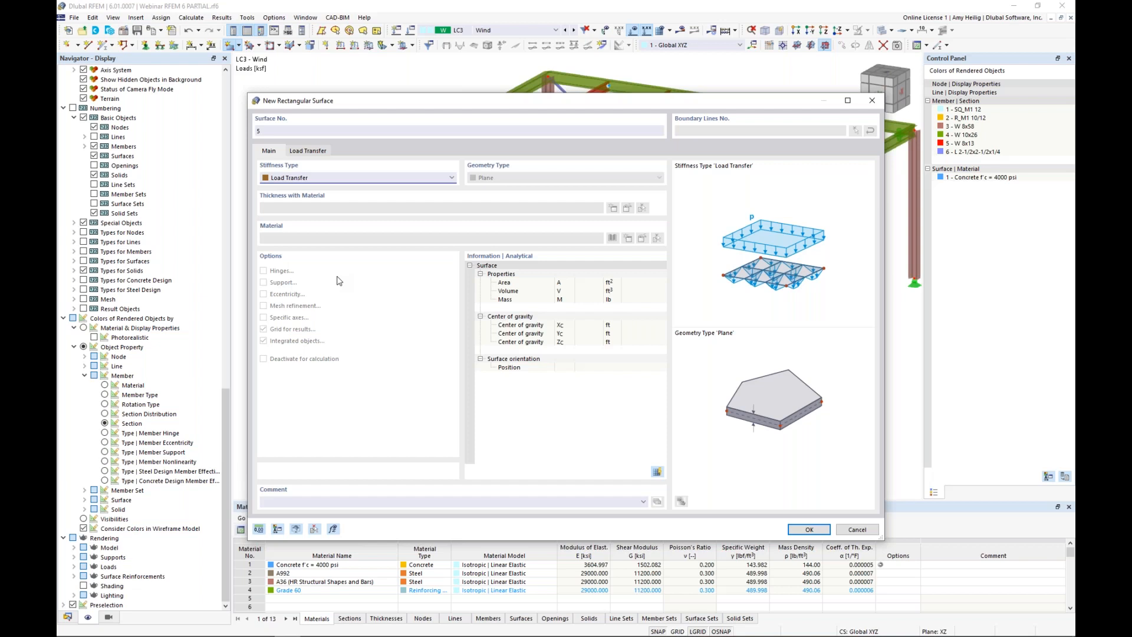
left_click(314, 152)
left_click(322, 191)
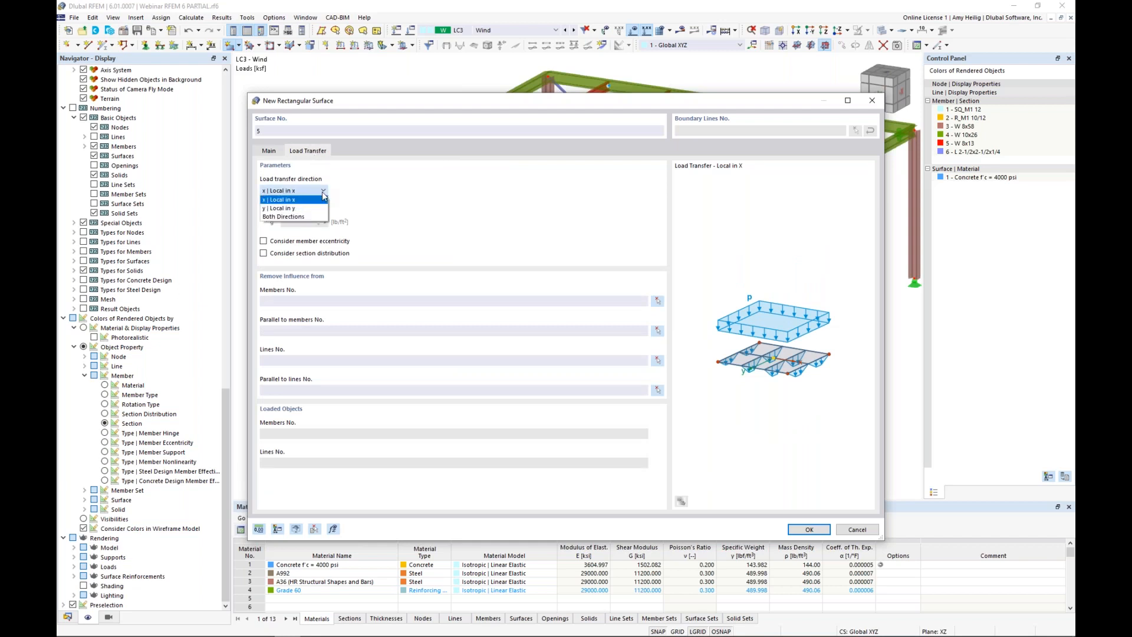
left_click(318, 217)
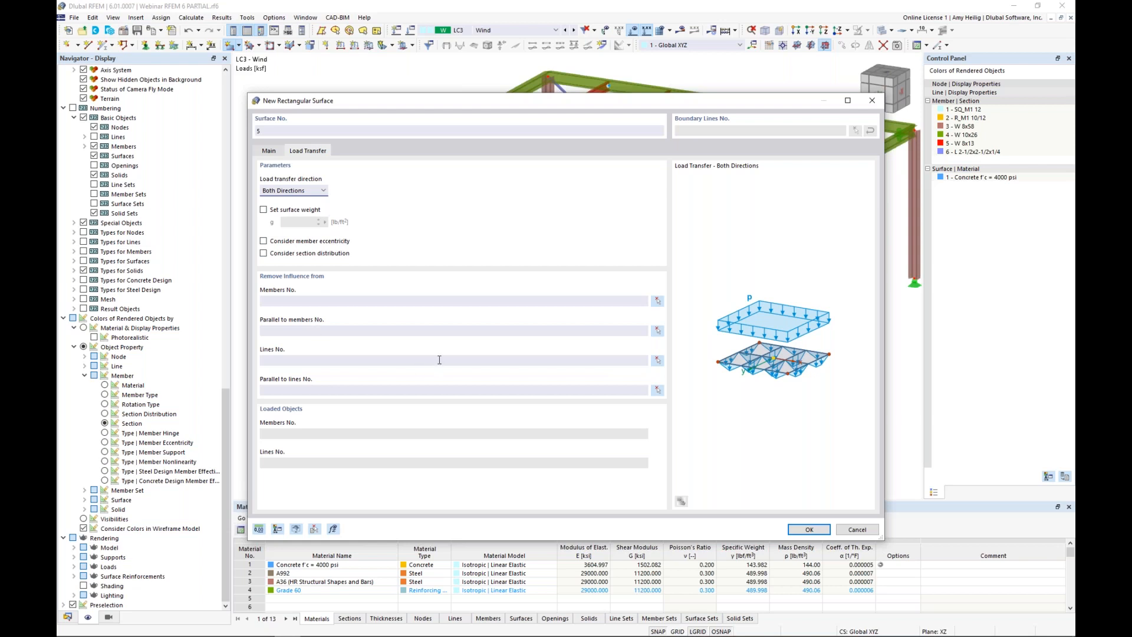
left_click(809, 529)
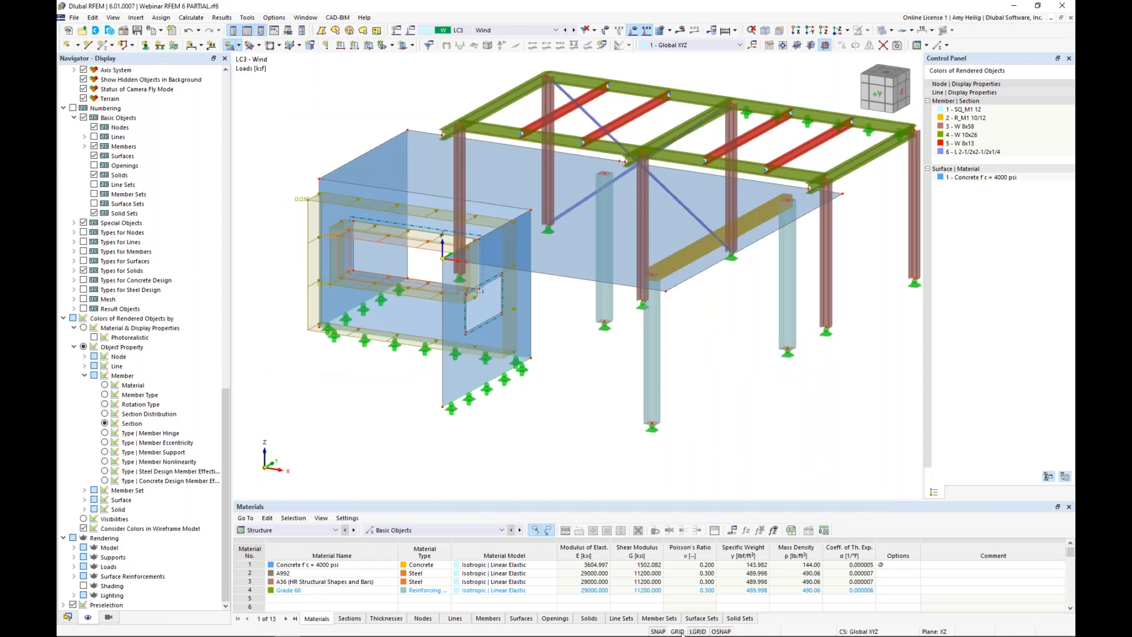
Step: Draw the rectangular surface in the XZ plane from below the slab's outer corner to the origin, about 19.5 by 12 ft, and hide the grid
middle_click_drag(700, 423, 755, 392, "ctrl")
middle_click_drag(676, 336, 590, 349)
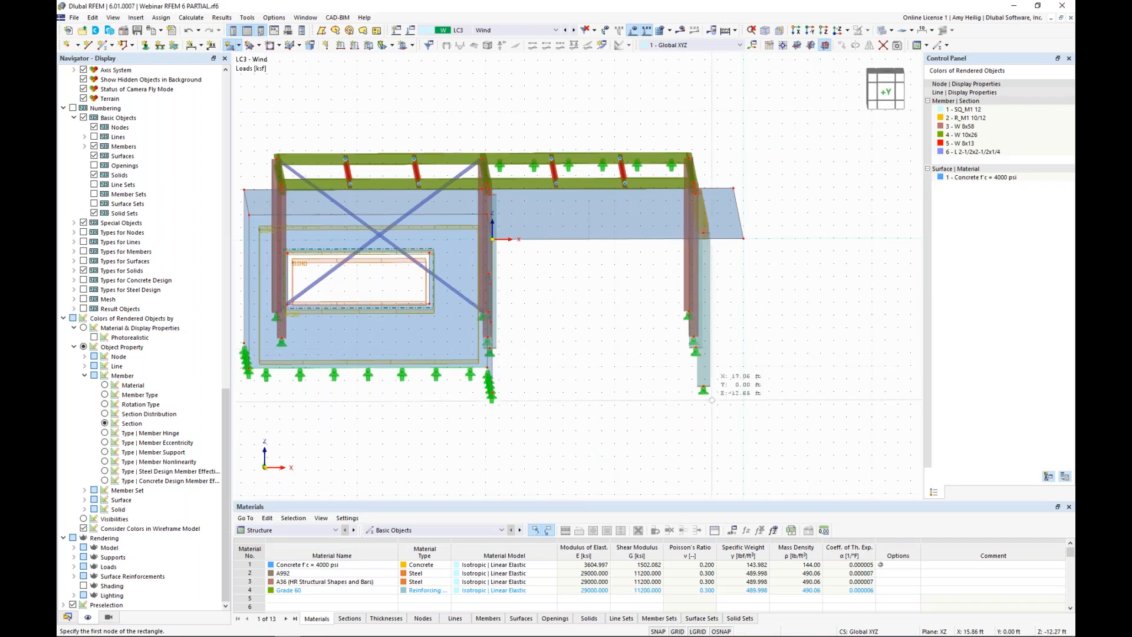
left_click(743, 391)
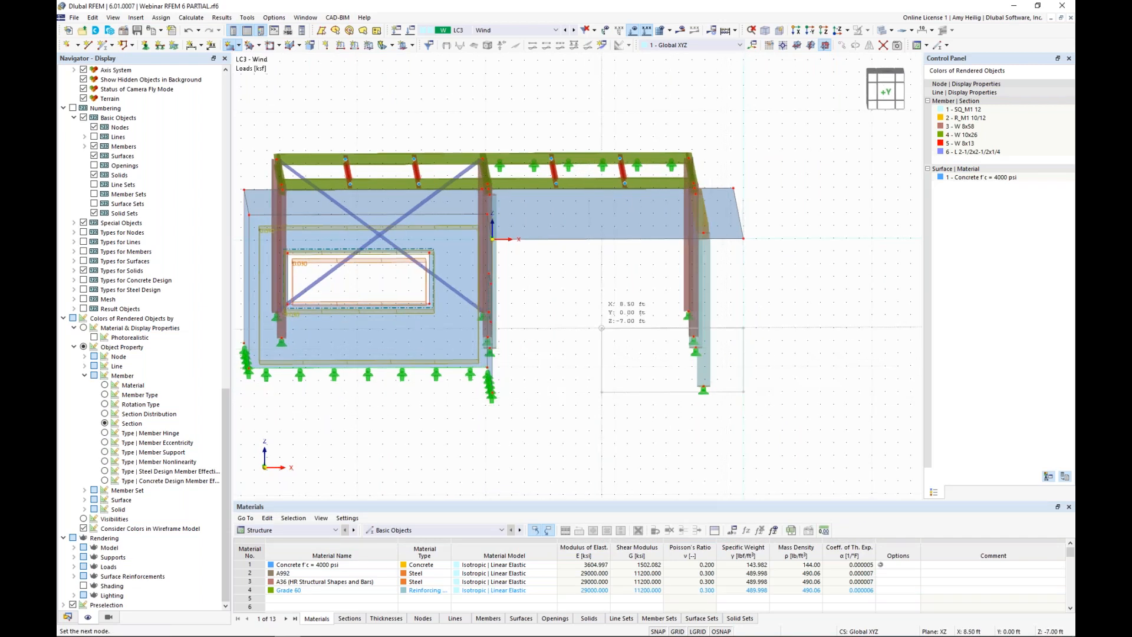
left_click(491, 238)
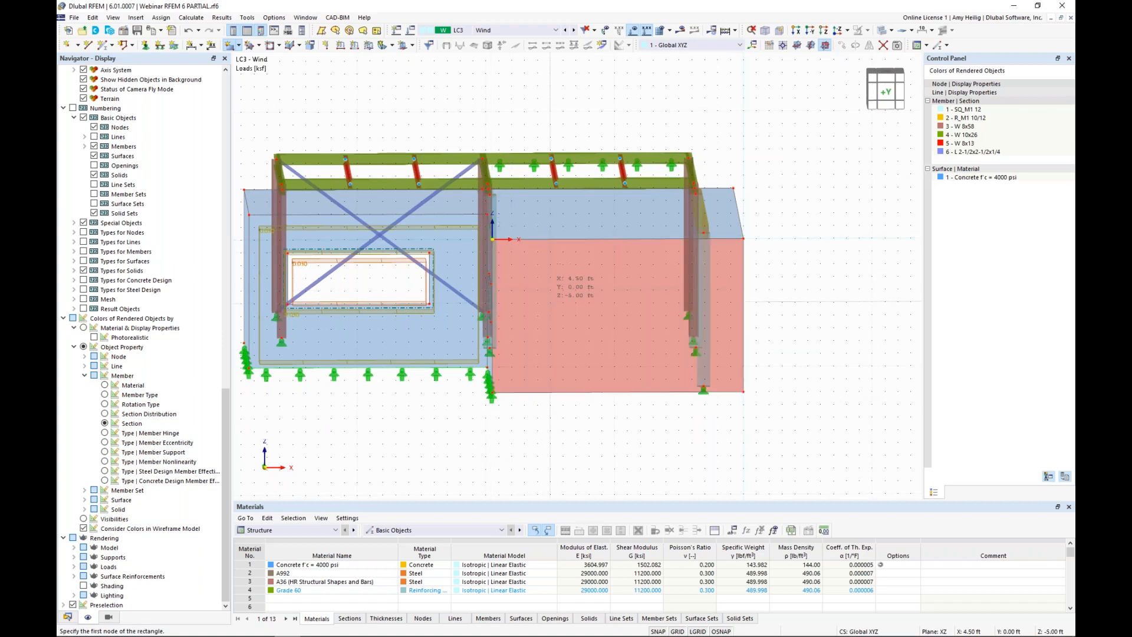
middle_click_drag(592, 295, 716, 382, "ctrl")
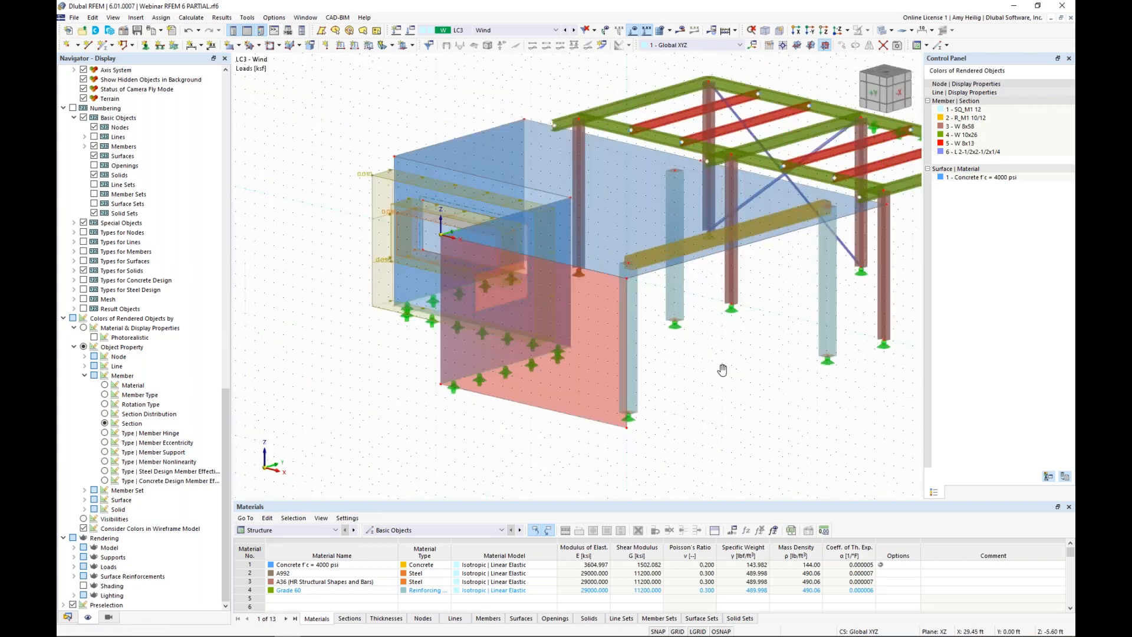
left_click(677, 631)
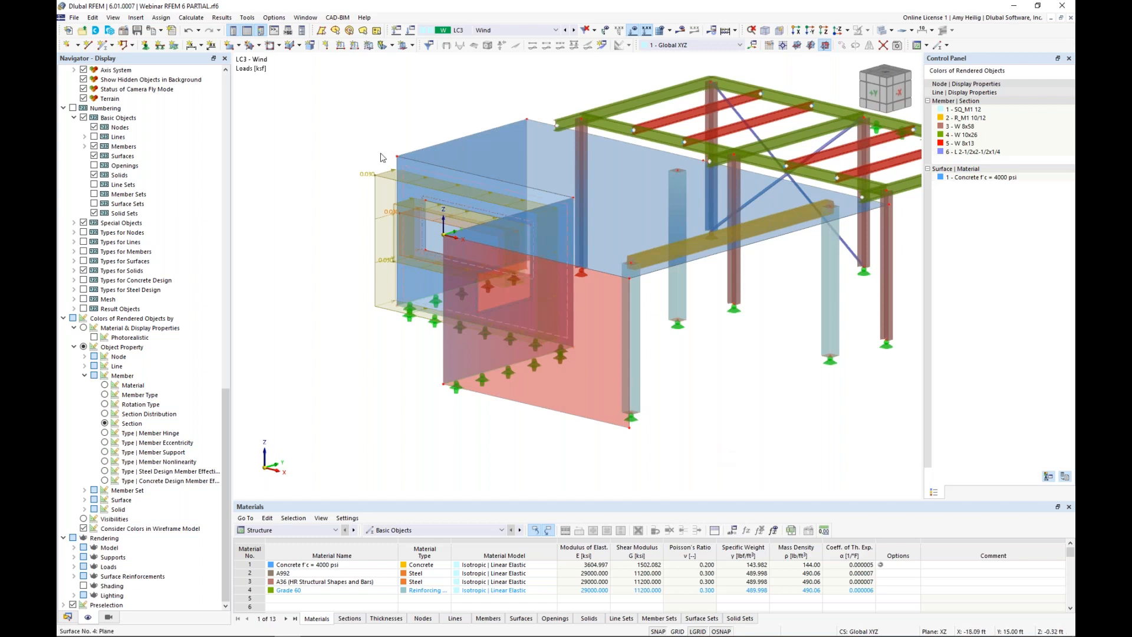
Step: Apply a uniform 0.03 ksf surface load in LC3 - Wind, global Y on true area, to the new load transfer surface
left_click(368, 47)
left_click_drag(481, 211, 540, 220)
type("0.03")
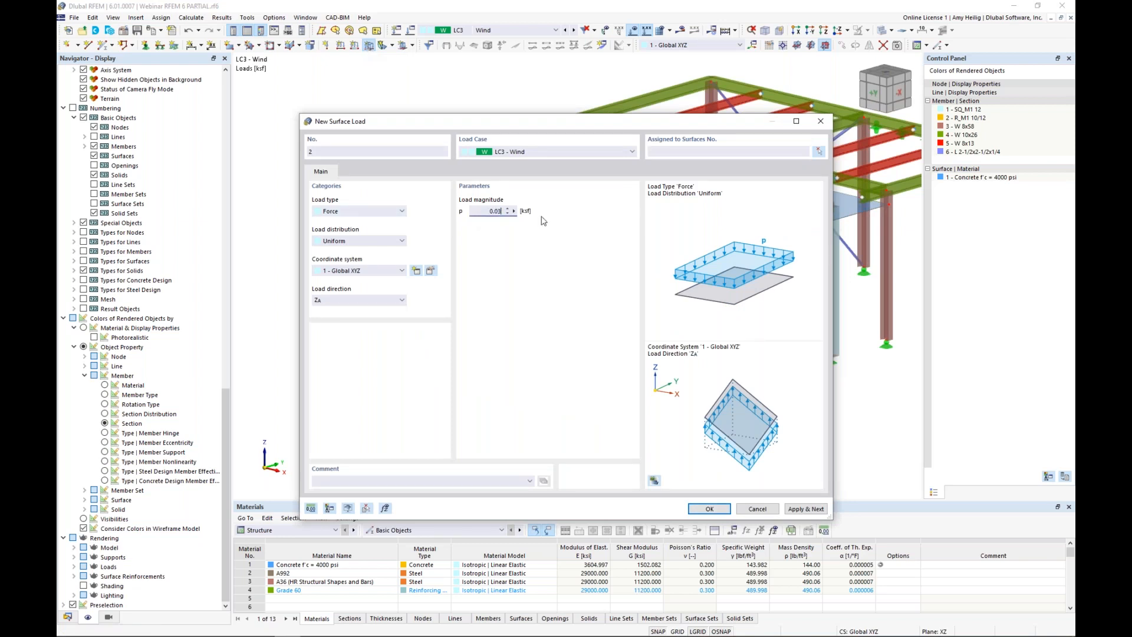
left_click(332, 300)
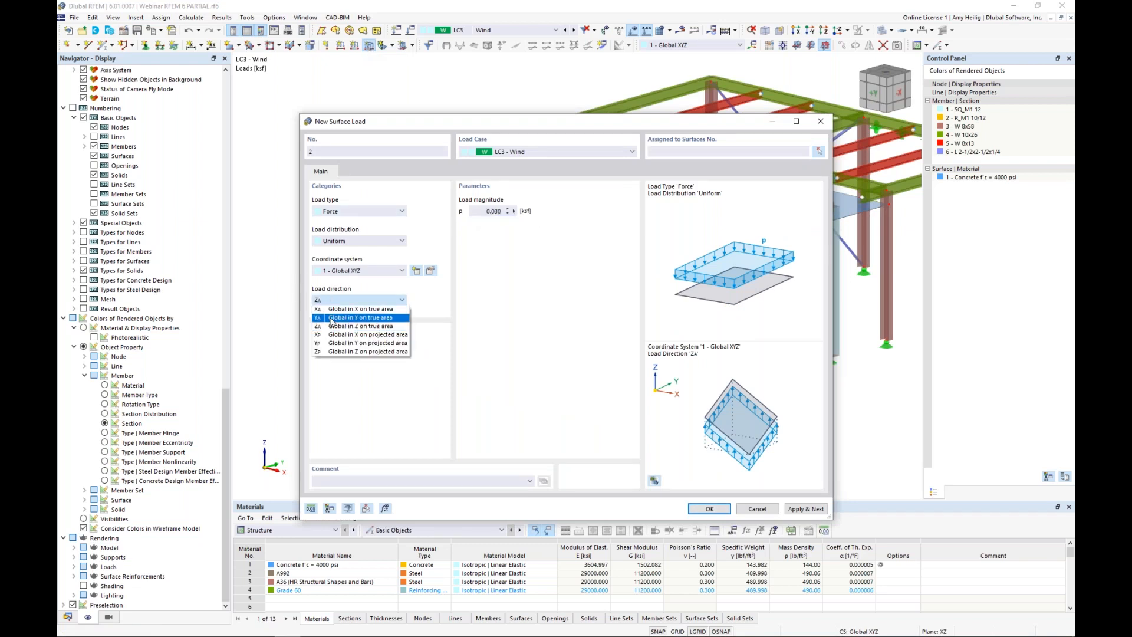
left_click(332, 322)
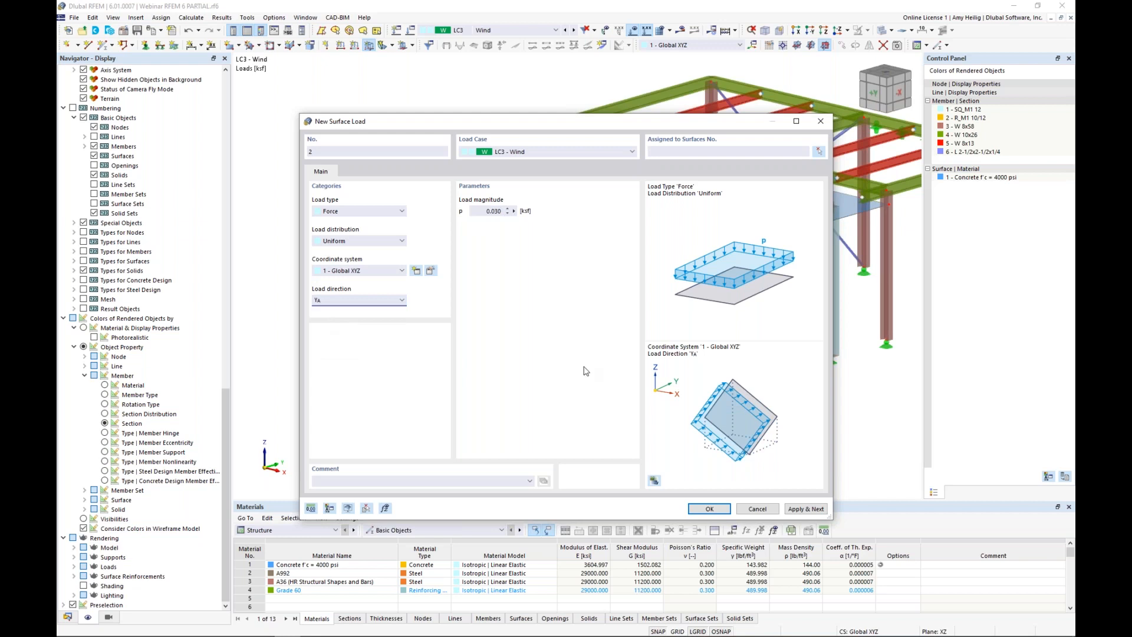
left_click(710, 511)
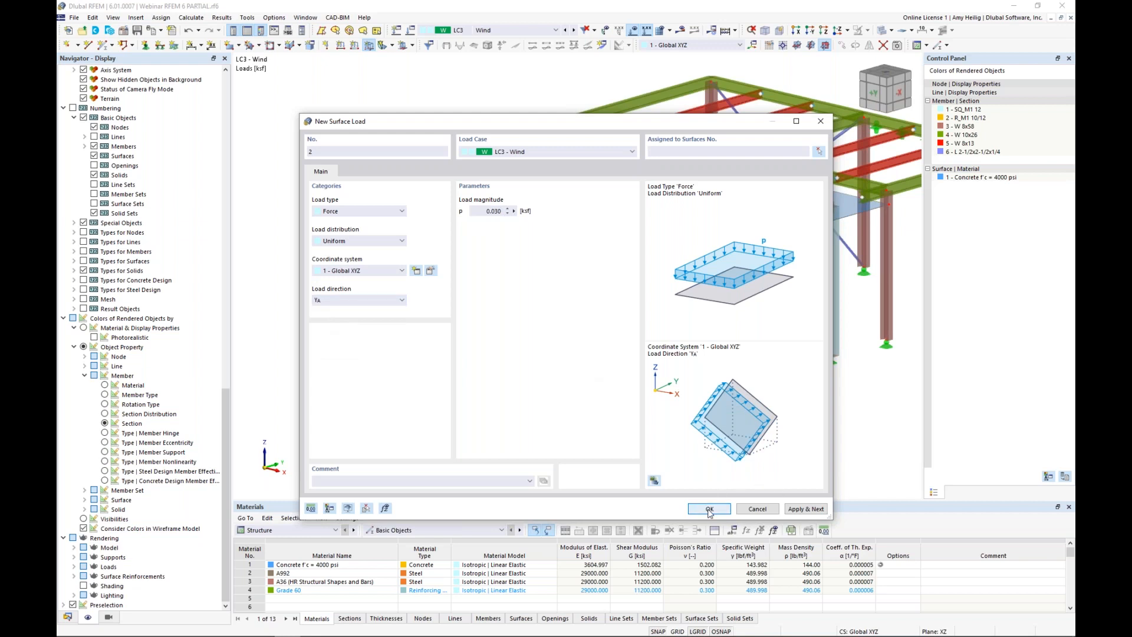
left_click(593, 398)
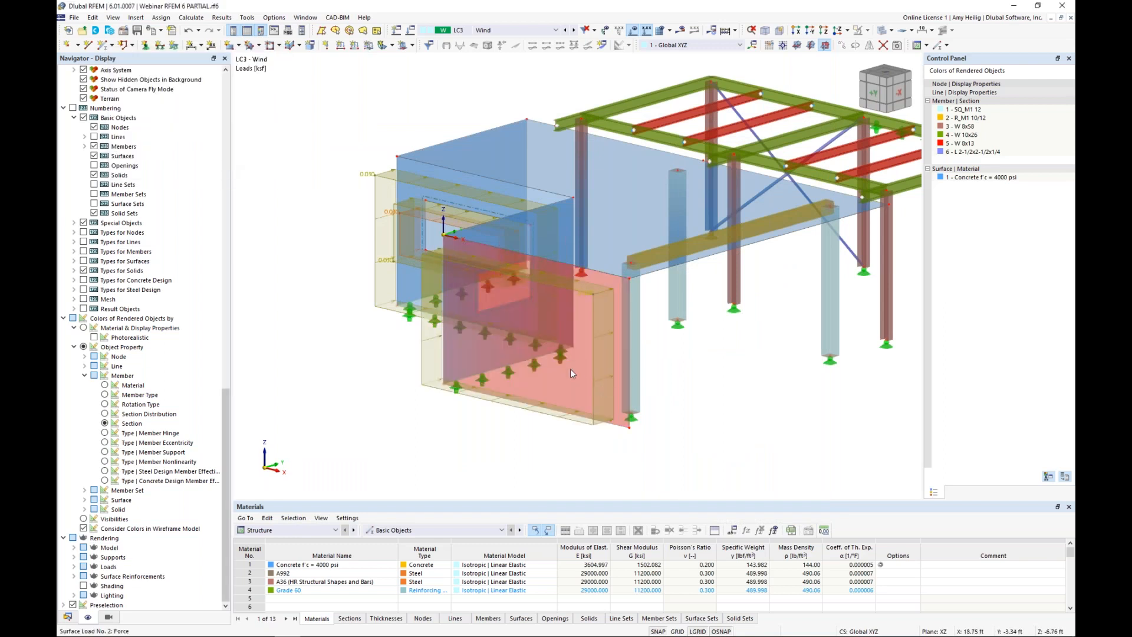
Step: Turn on the separate display of load transfer for surfaces and view the distributed wind load on the wall edges
middle_click_drag(729, 401, 542, 392, "ctrl")
scroll(411, 367, "up", 2)
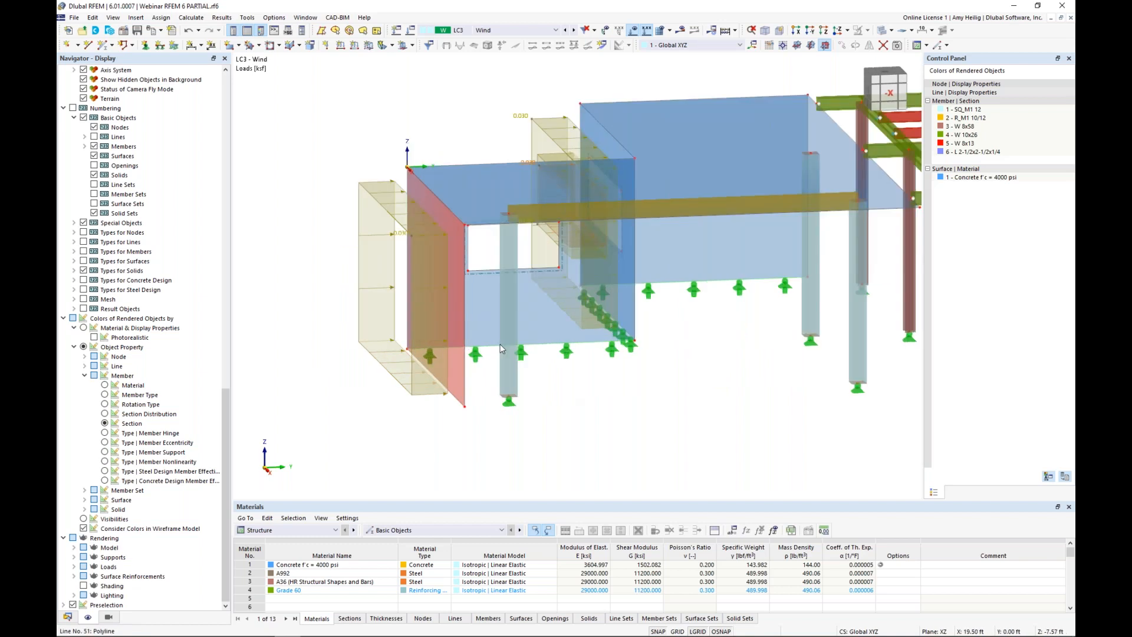
scroll(155, 471, "up", 15)
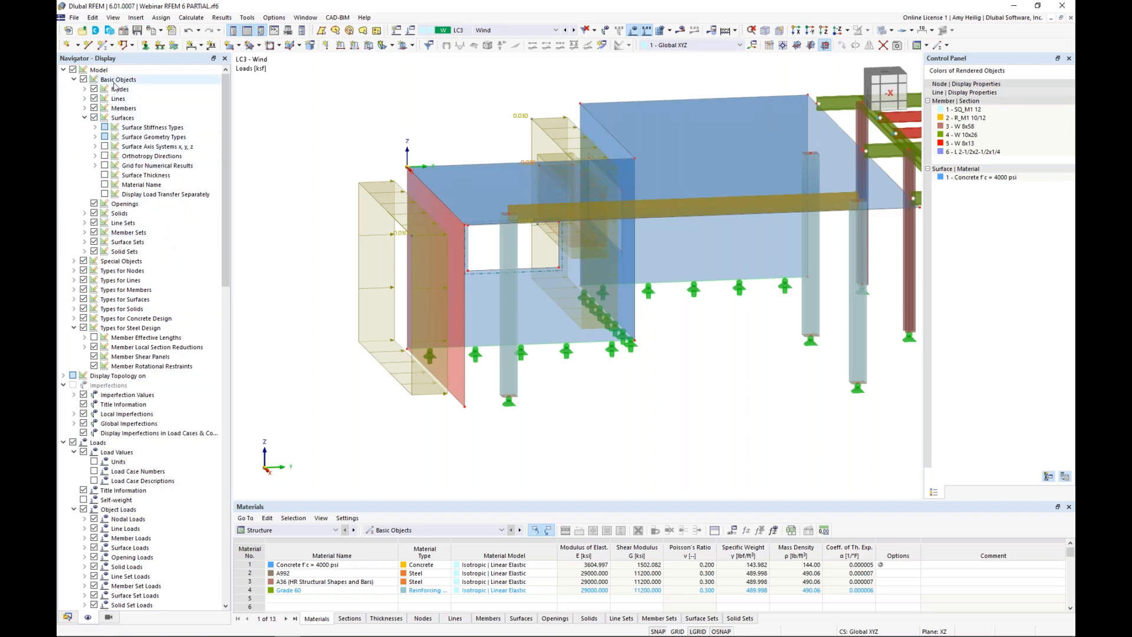
left_click(105, 194)
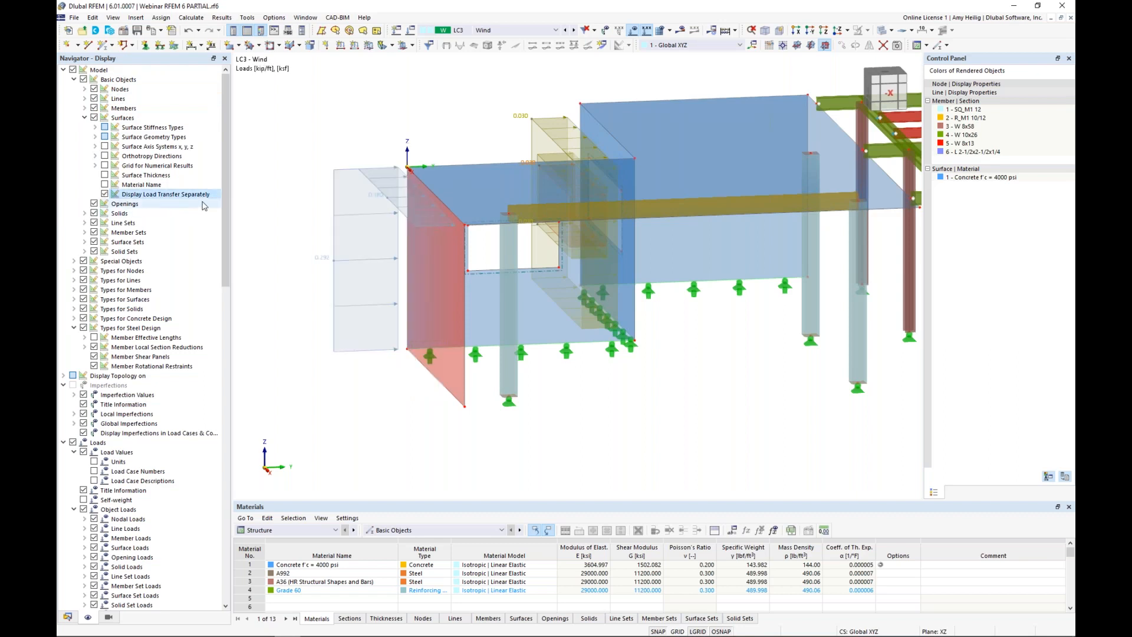
middle_click_drag(276, 258, 353, 270, "ctrl")
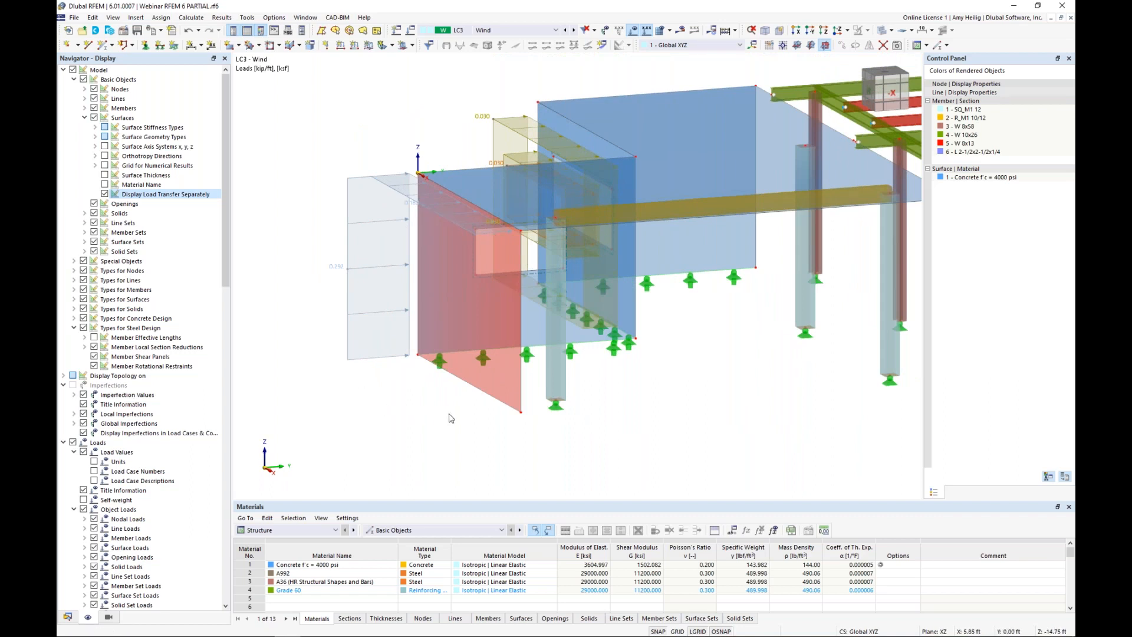
Step: Change the load transfer surface's direction to local y
double_click(503, 383)
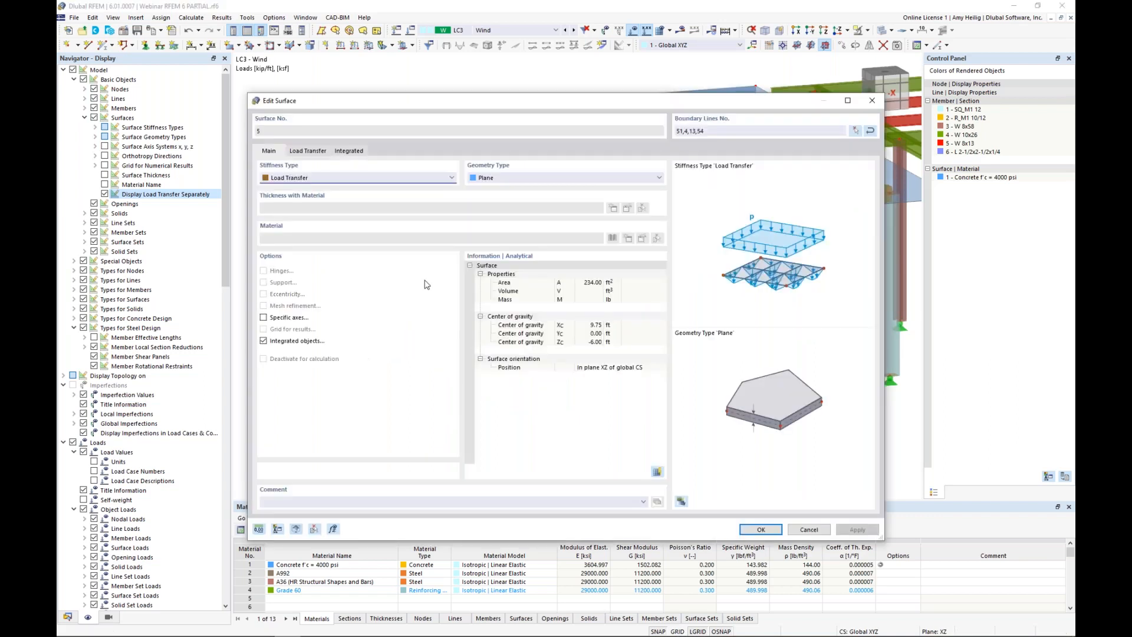
left_click(307, 152)
left_click(293, 190)
left_click(295, 214)
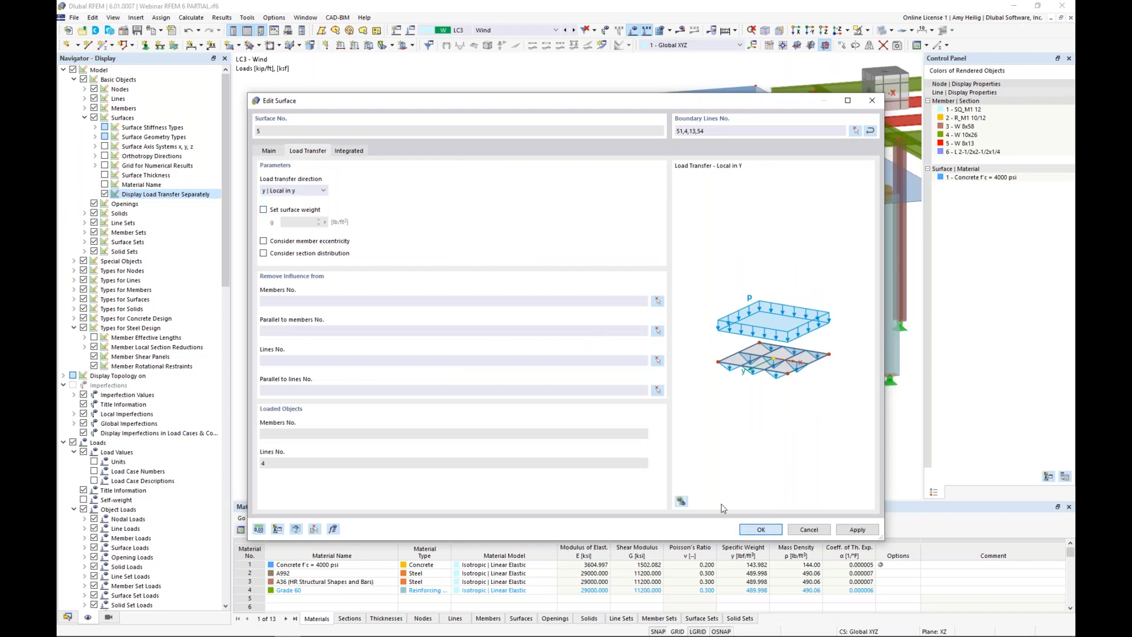
key("Return")
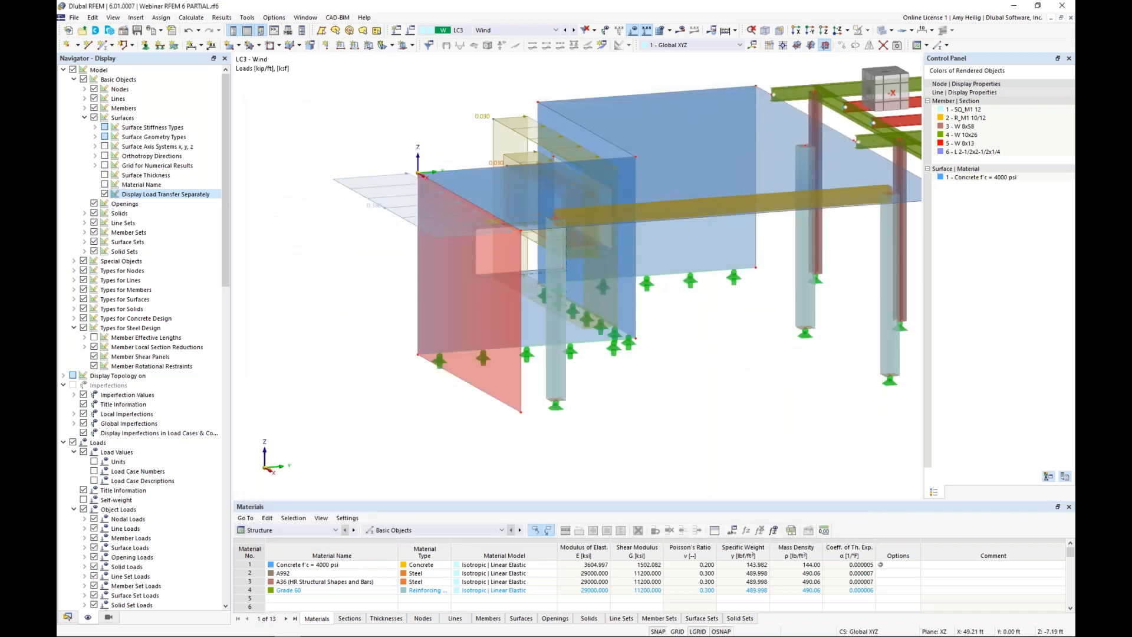
Step: Show the loads of combinations CO2 (1.20D + 1.60L) and CO4 (1.20D + W), and switch off the load display
mouse_move(656, 420)
middle_mouse_down("ctrl")
mouse_move(614, 419)
mouse_move(691, 424)
mouse_move(672, 429)
middle_mouse_up("ctrl")
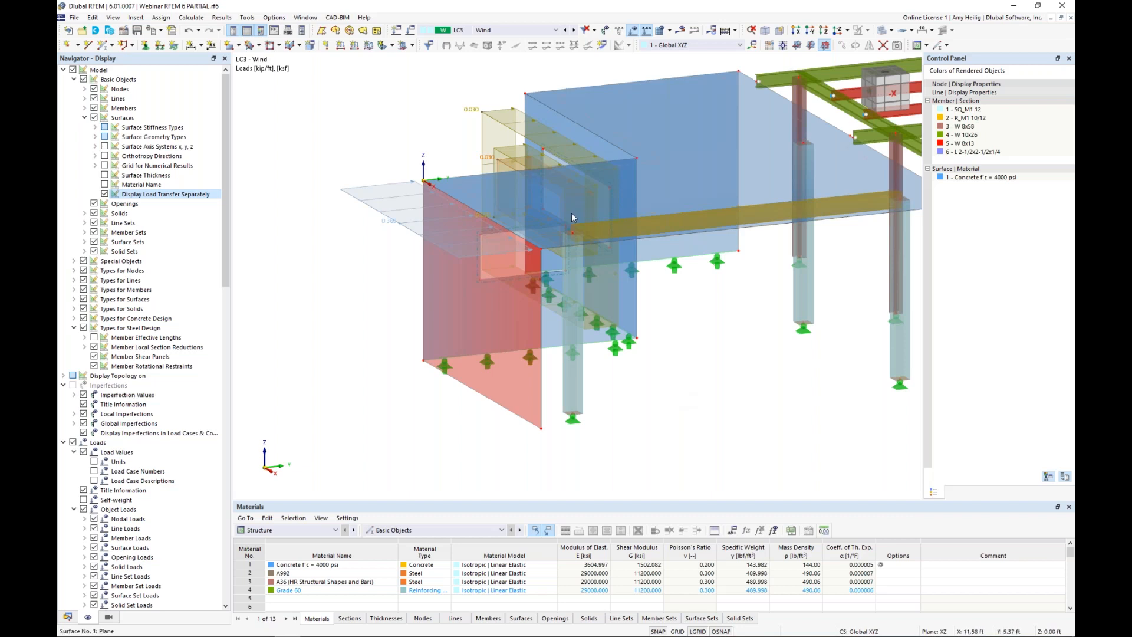
scroll(422, 132, "down", 1)
left_click(554, 30)
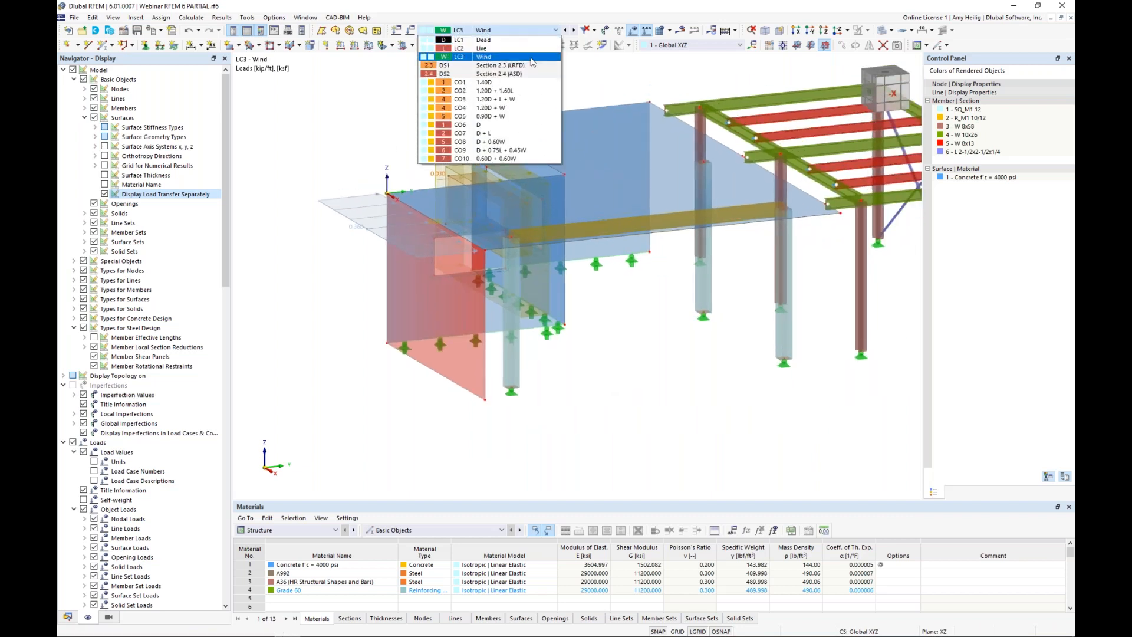
left_click(547, 85)
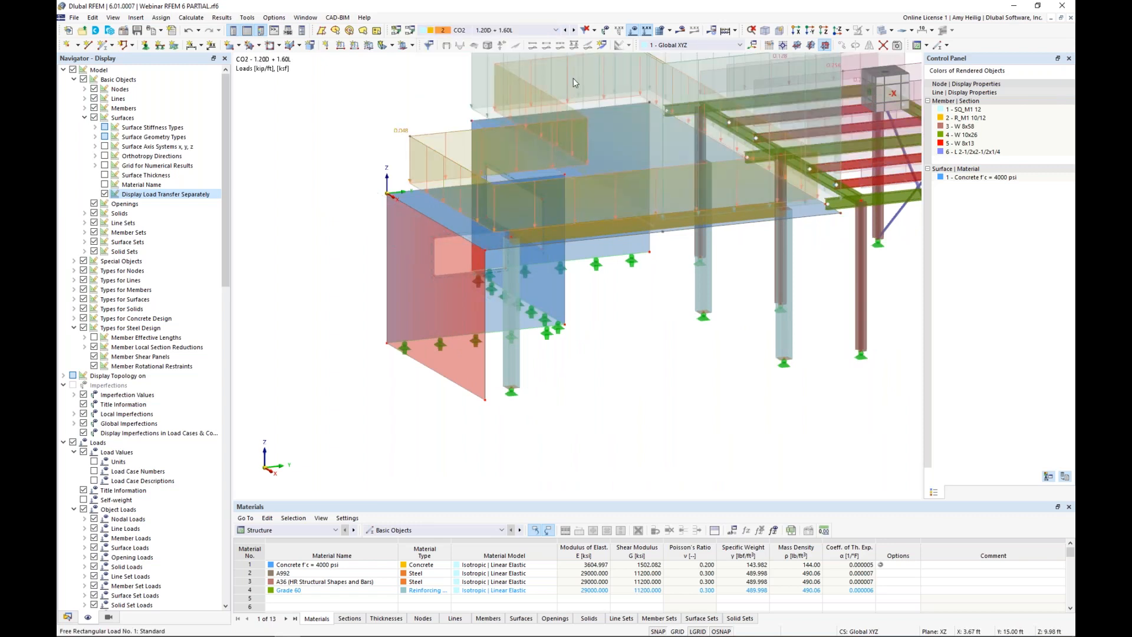
scroll(592, 96, "down", 1)
middle_click_drag(628, 124, 512, 203)
scroll(513, 201, "down", 1)
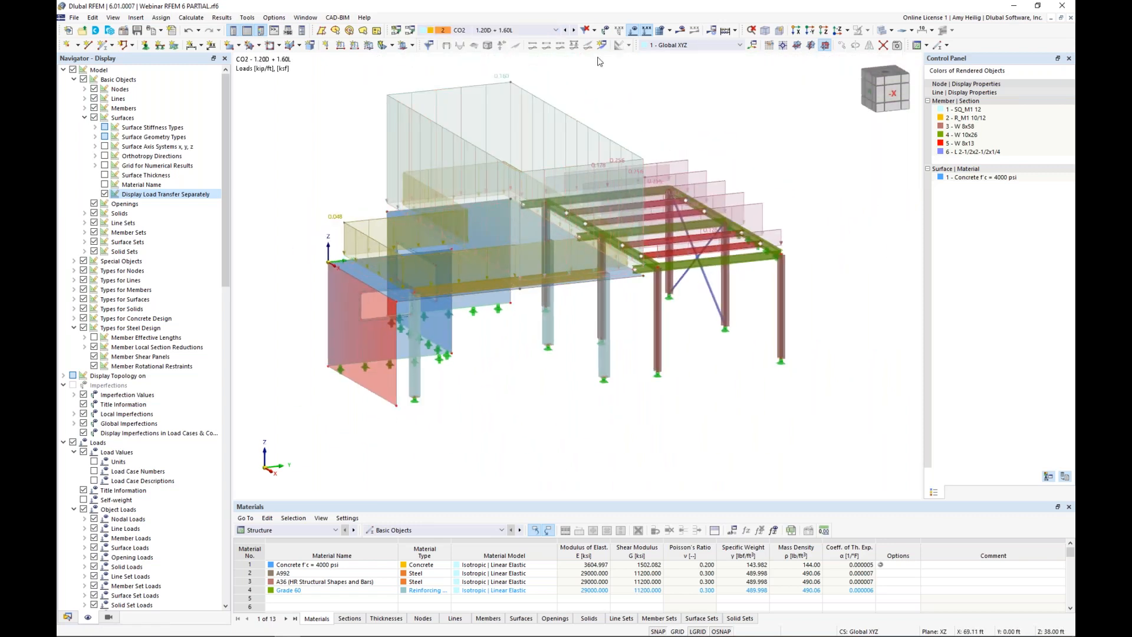
left_click(573, 30)
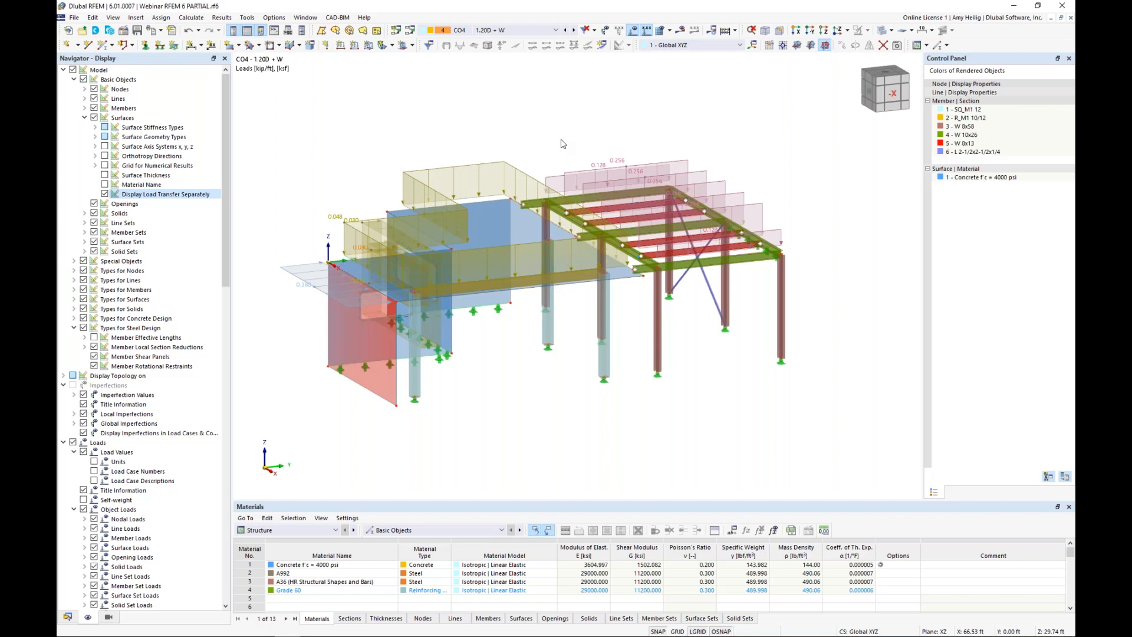
left_click(633, 32)
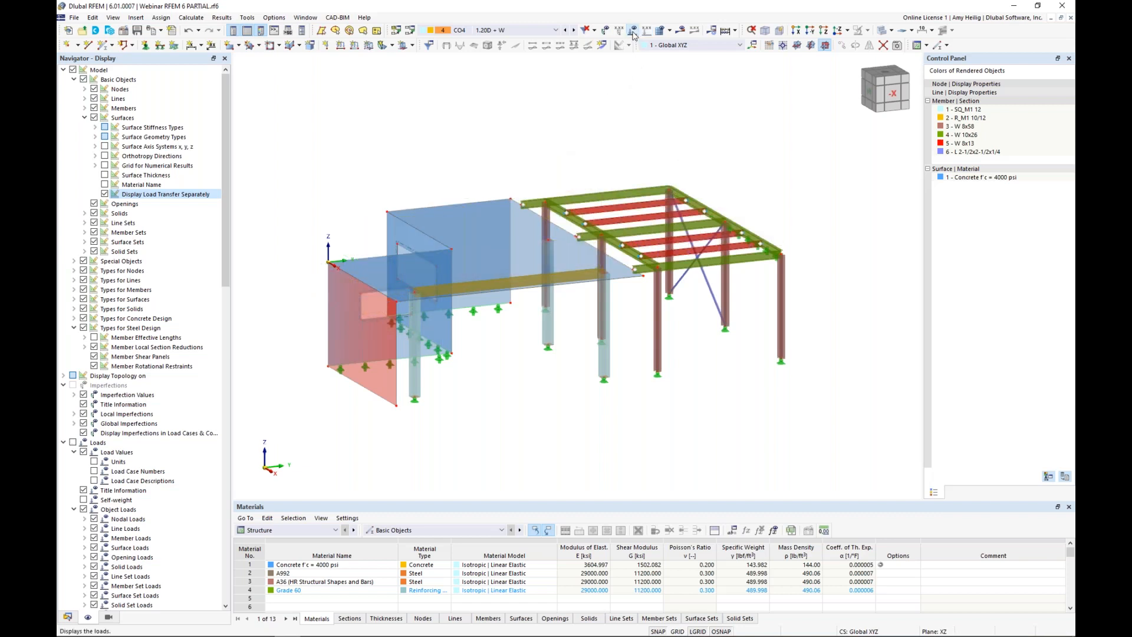
Step: Try to generate the finite element mesh with the current mesh settings
left_click(192, 19)
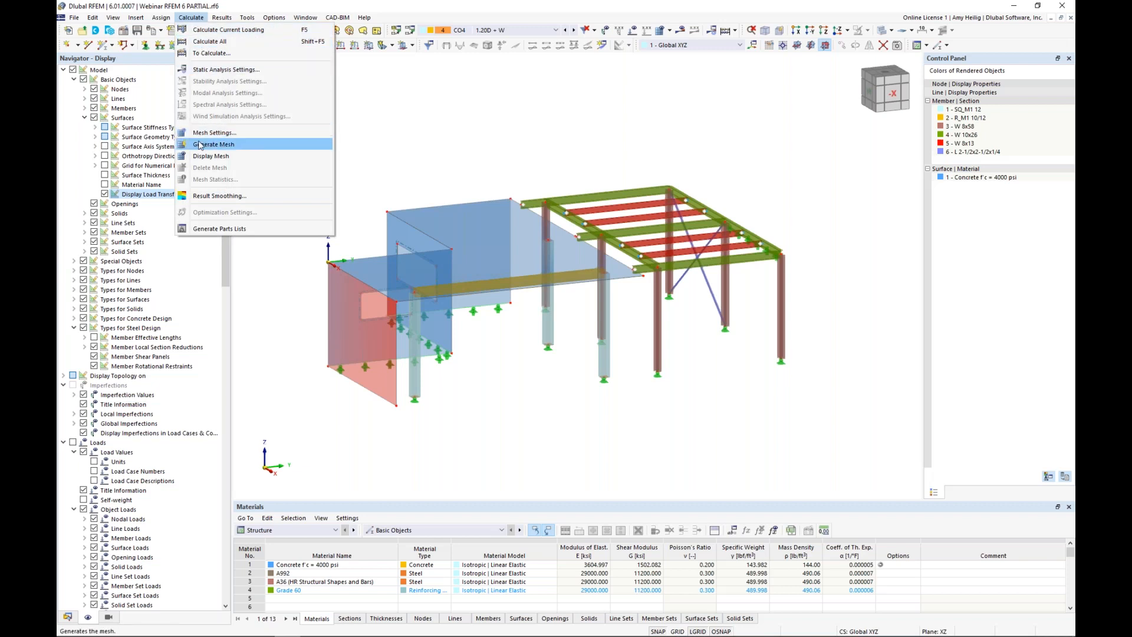
left_click(238, 134)
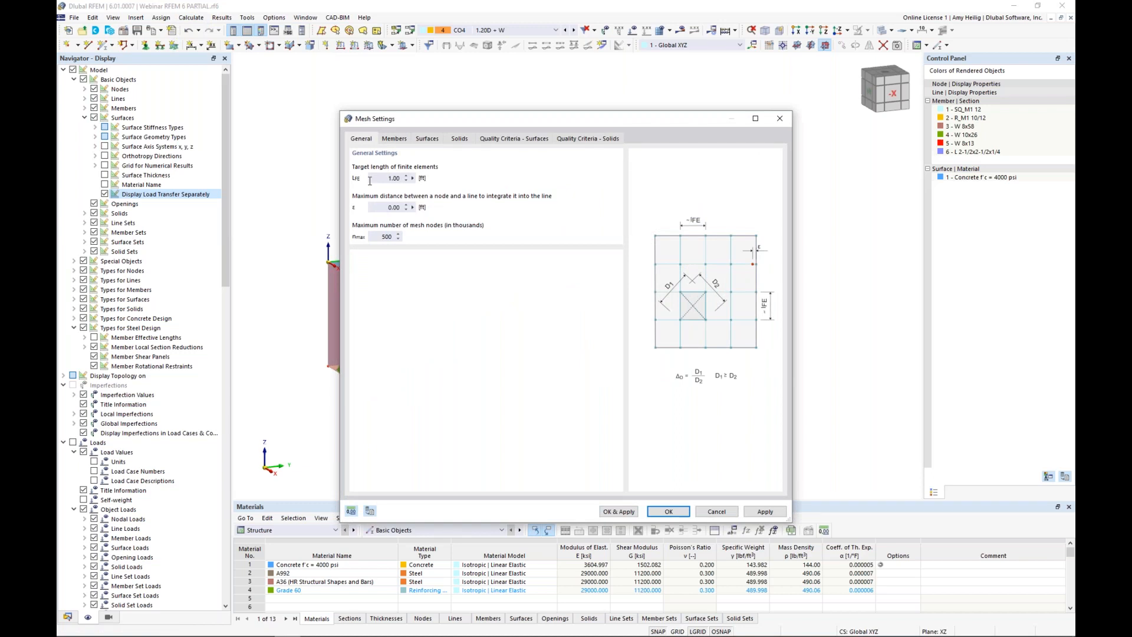
left_click(626, 513)
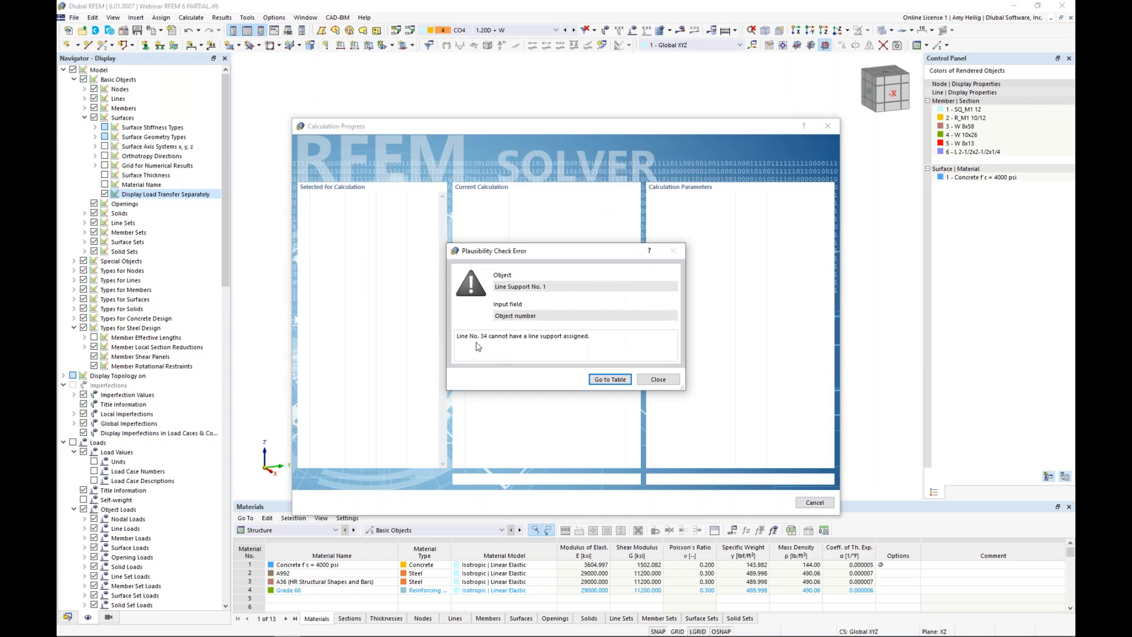
Step: Remove line 34 from line support 1 so it is assigned only to lines 7, 11 and 12
left_click(609, 380)
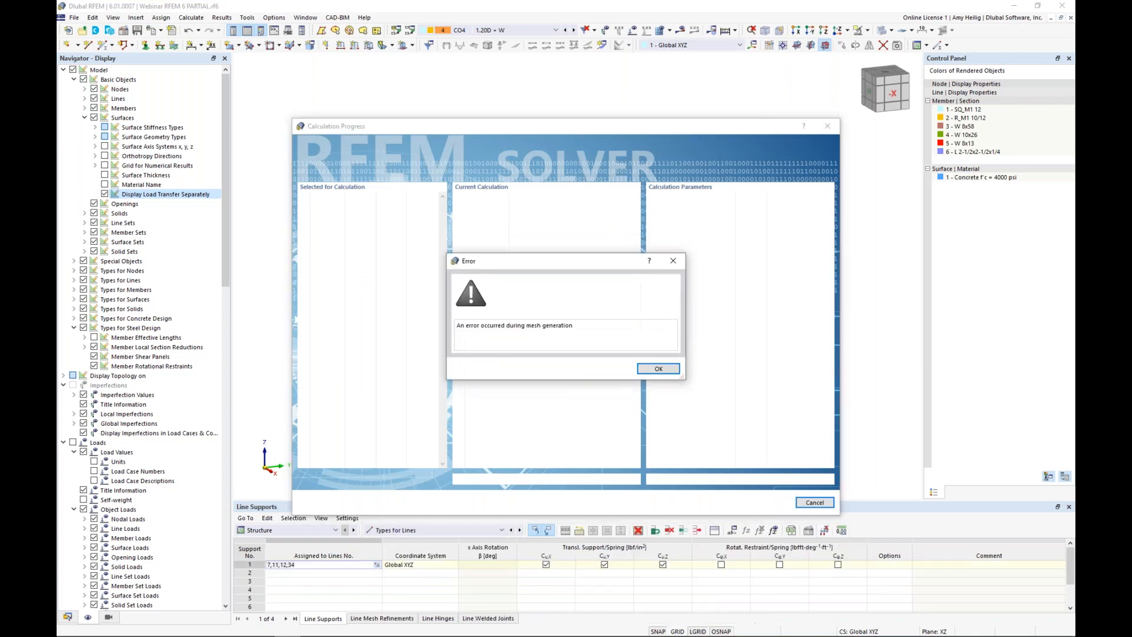
left_click(655, 369)
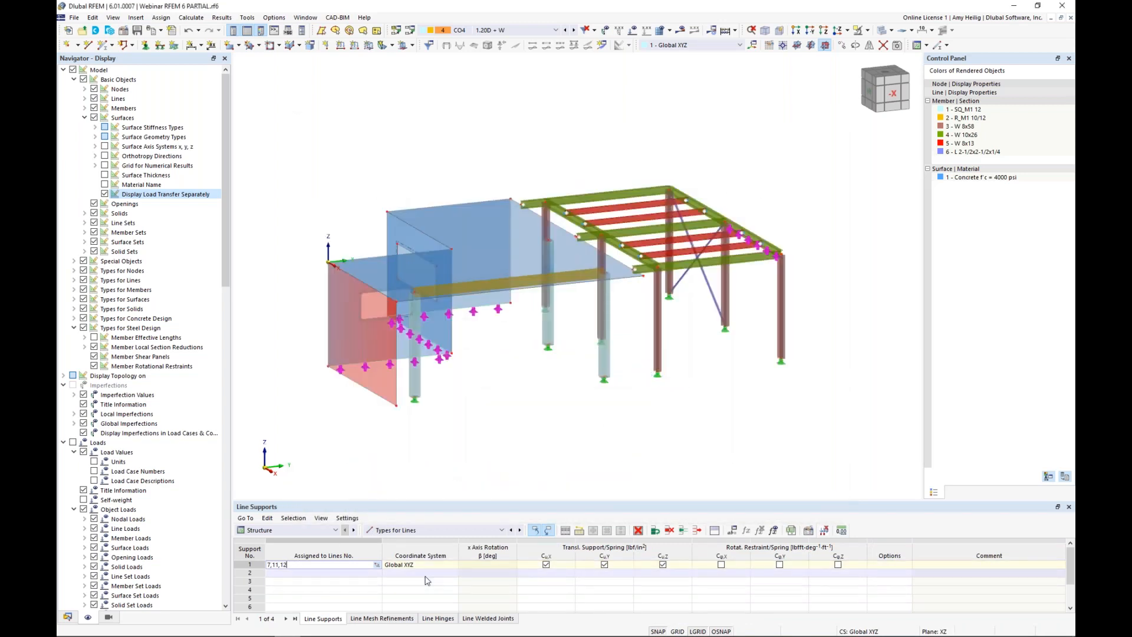
left_click(390, 458)
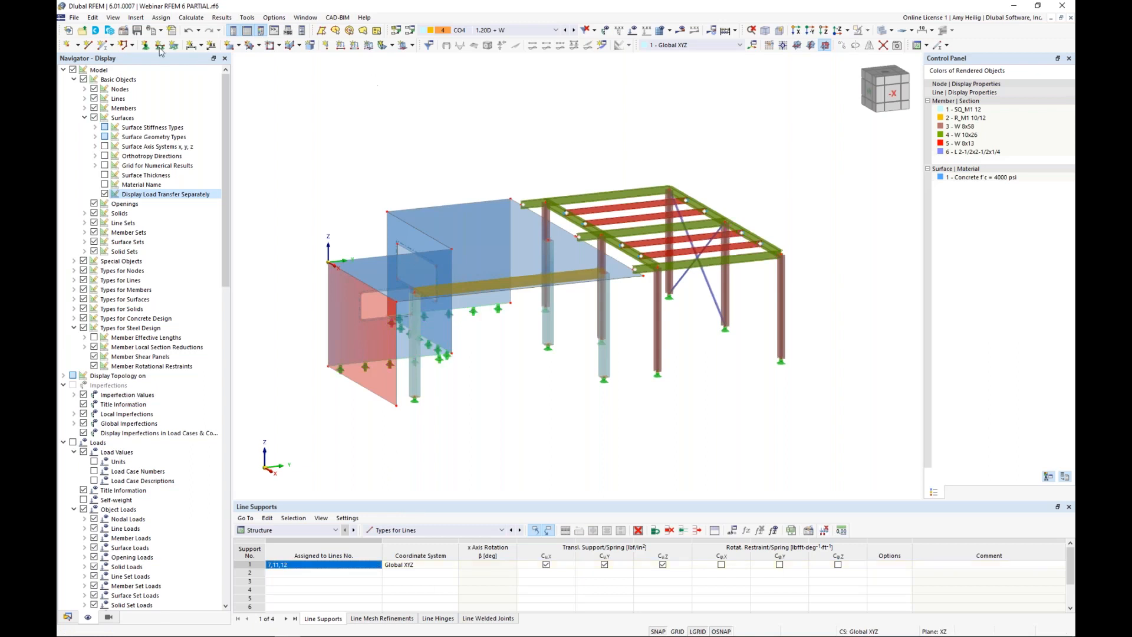
Step: Generate the finite element mesh from the mesh settings, keeping the target element length of 1.00 ft
left_click(191, 17)
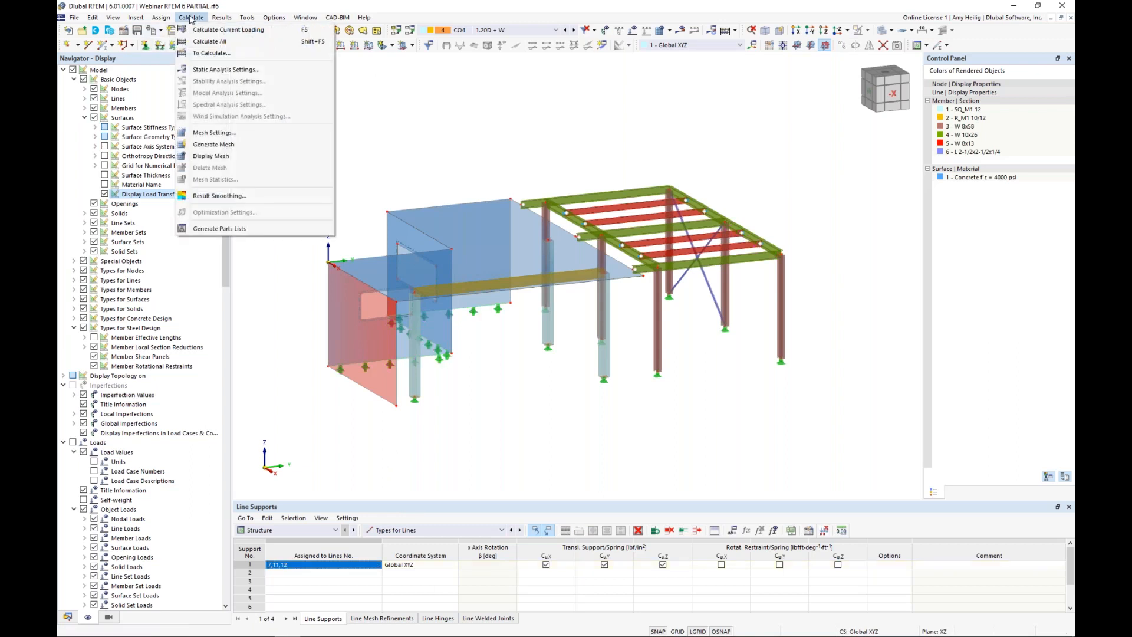
left_click(211, 131)
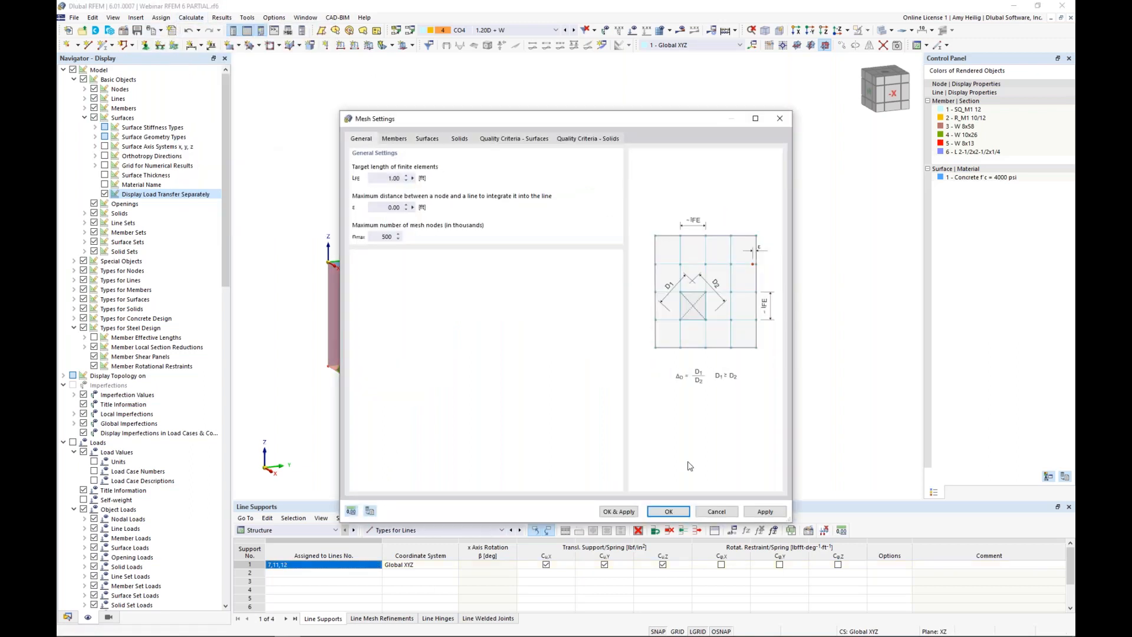
left_click(627, 512)
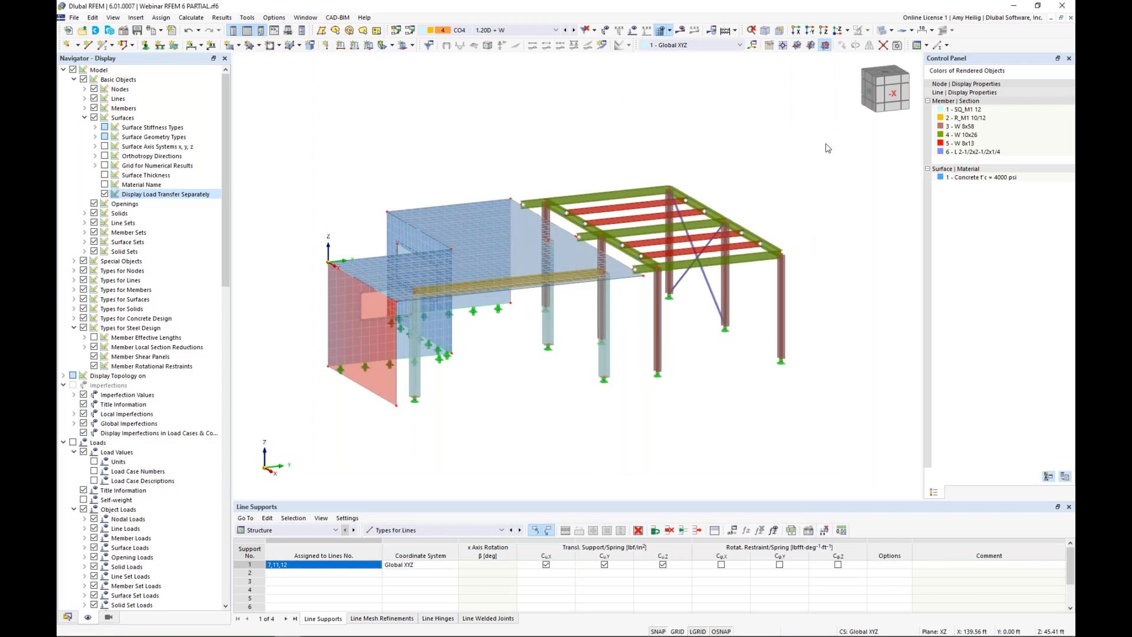
Step: Examine the generated mesh on the walls and roof slab in wireframe display, and switch back to the solid transparent display
left_click(883, 30)
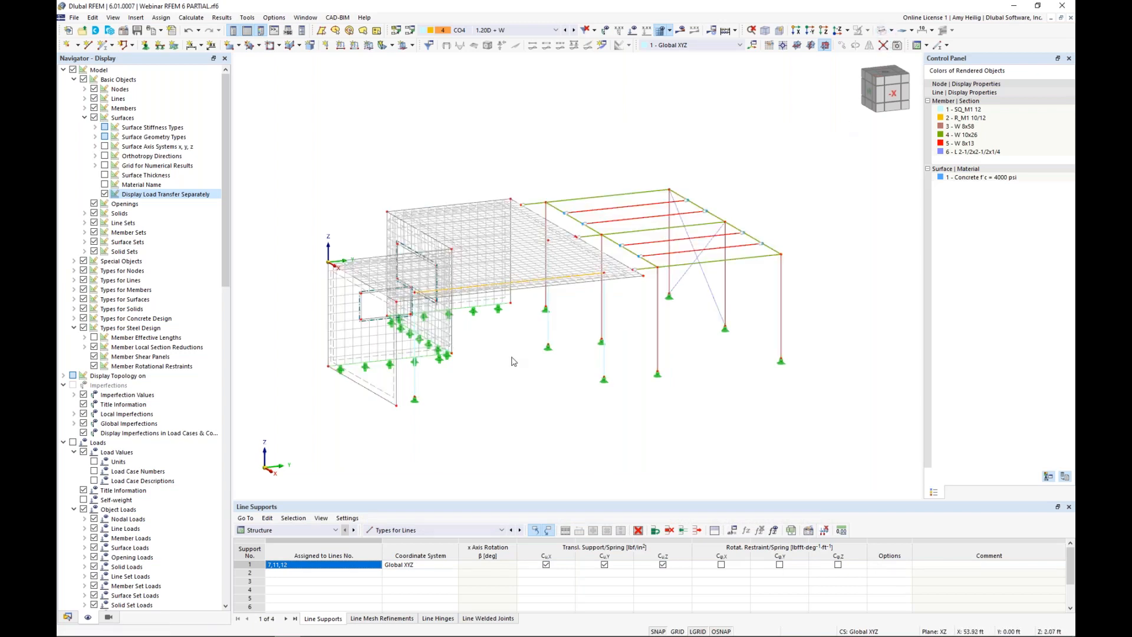
middle_click_drag(428, 382, 614, 412, "ctrl")
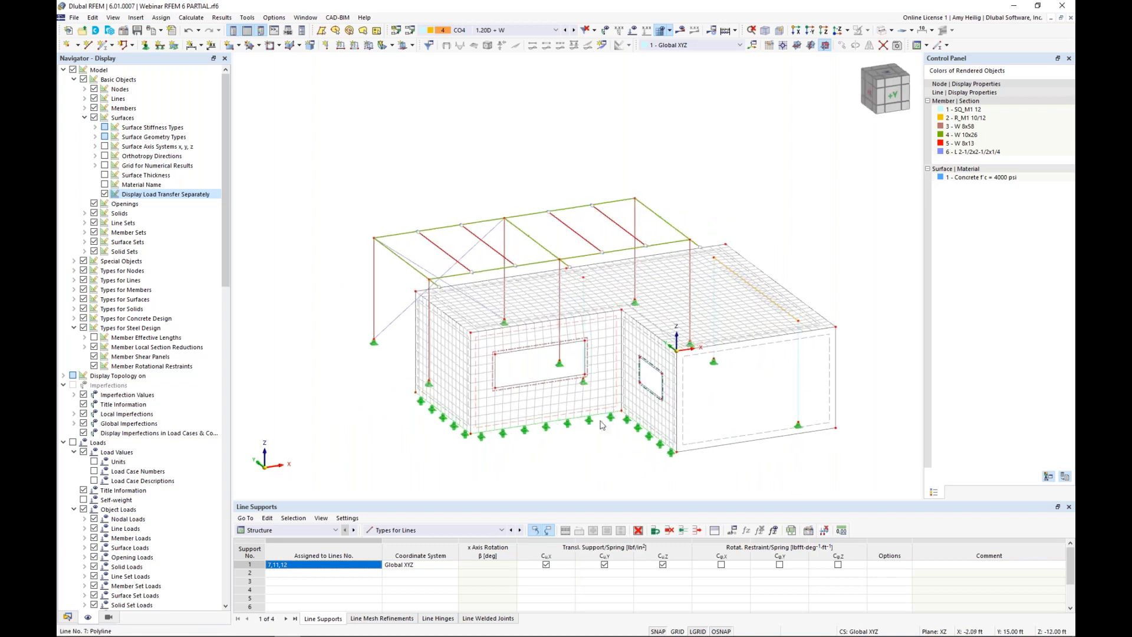
scroll(590, 436, "up", 3)
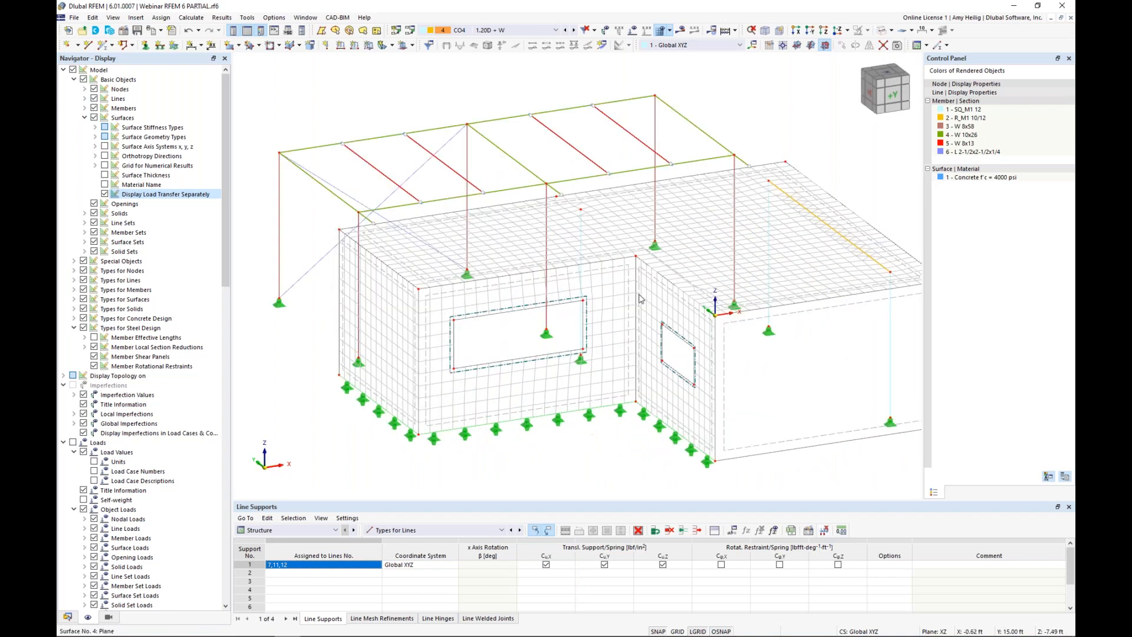
middle_click_drag(869, 198, 625, 220, "ctrl")
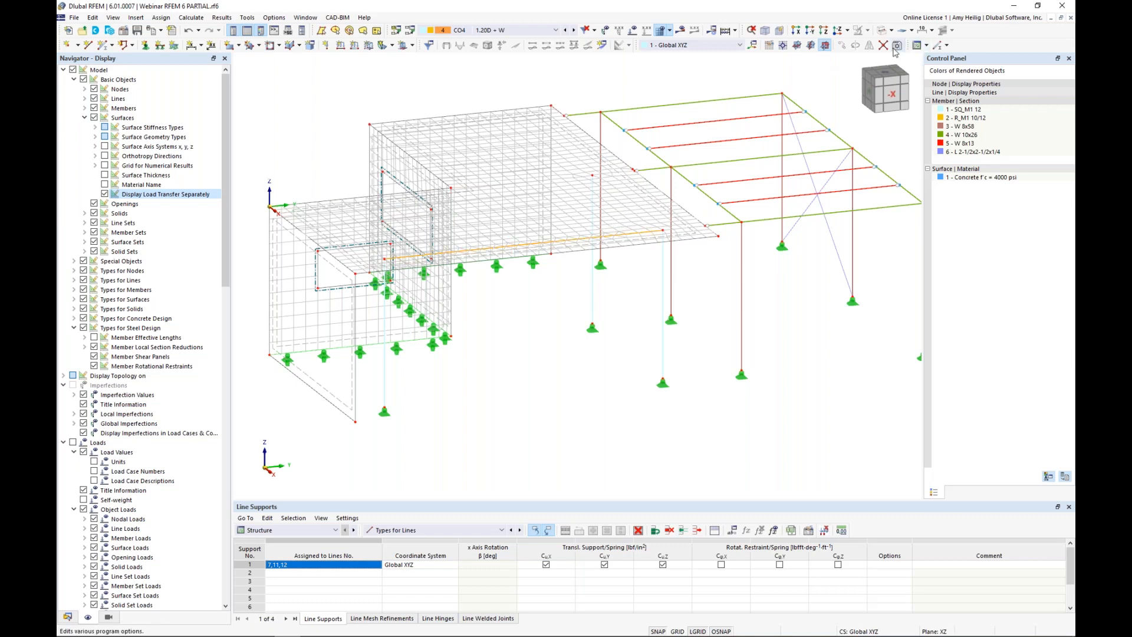
left_click(882, 30)
left_click(883, 30)
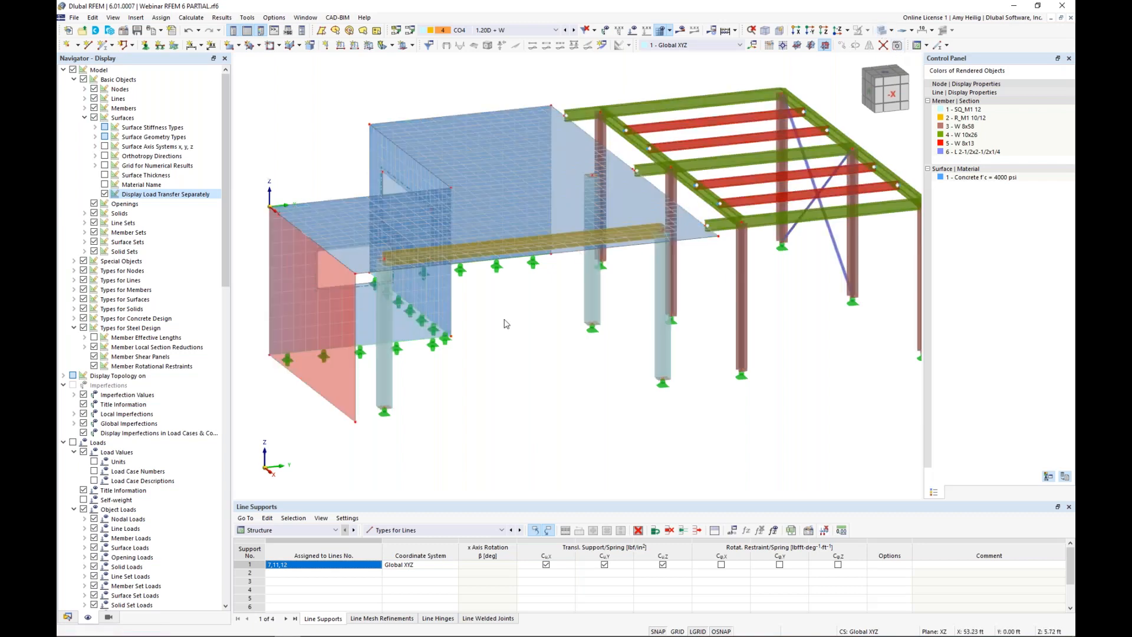
scroll(506, 324, "down", 1)
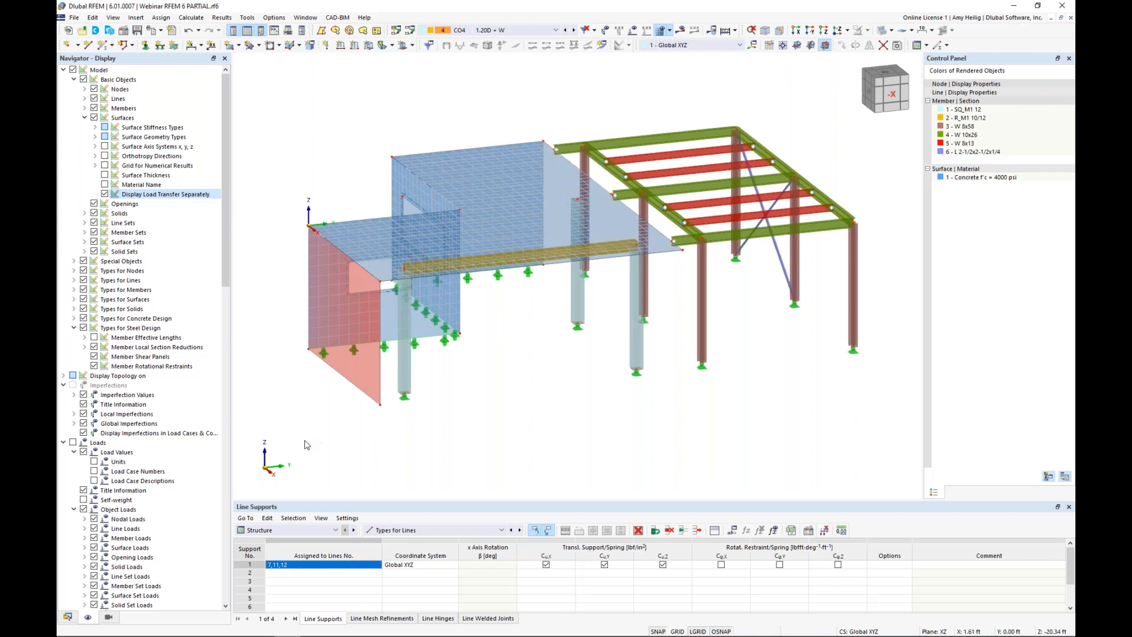
Step: Activate Member Representatives in the model's base data, keeping the default member properties considered for grouping
left_click(68, 616)
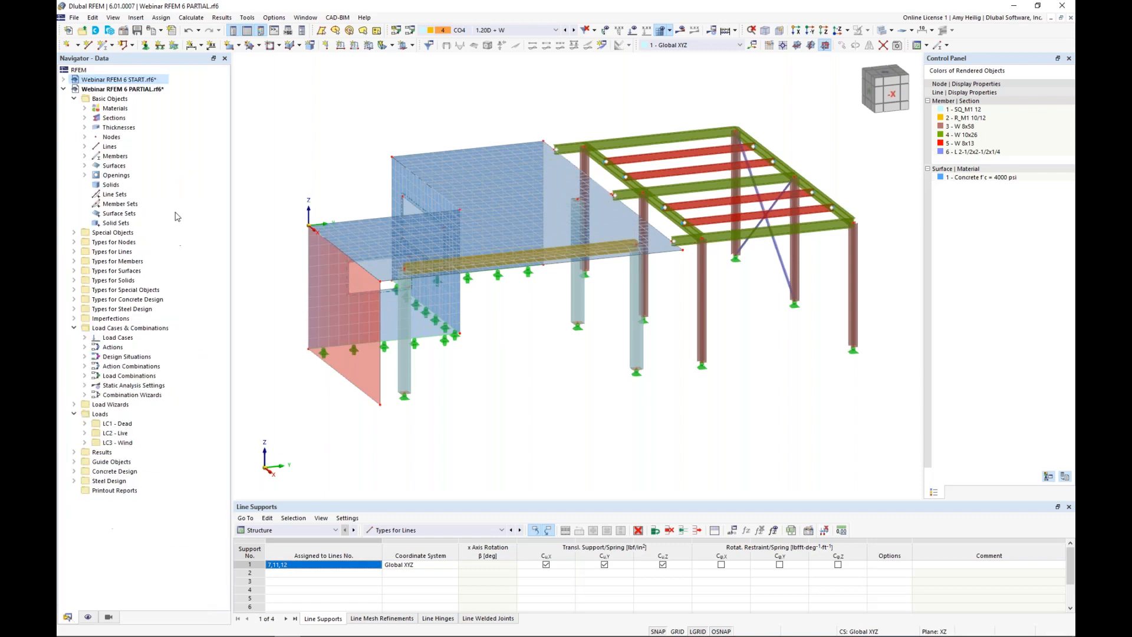
right_click(144, 93)
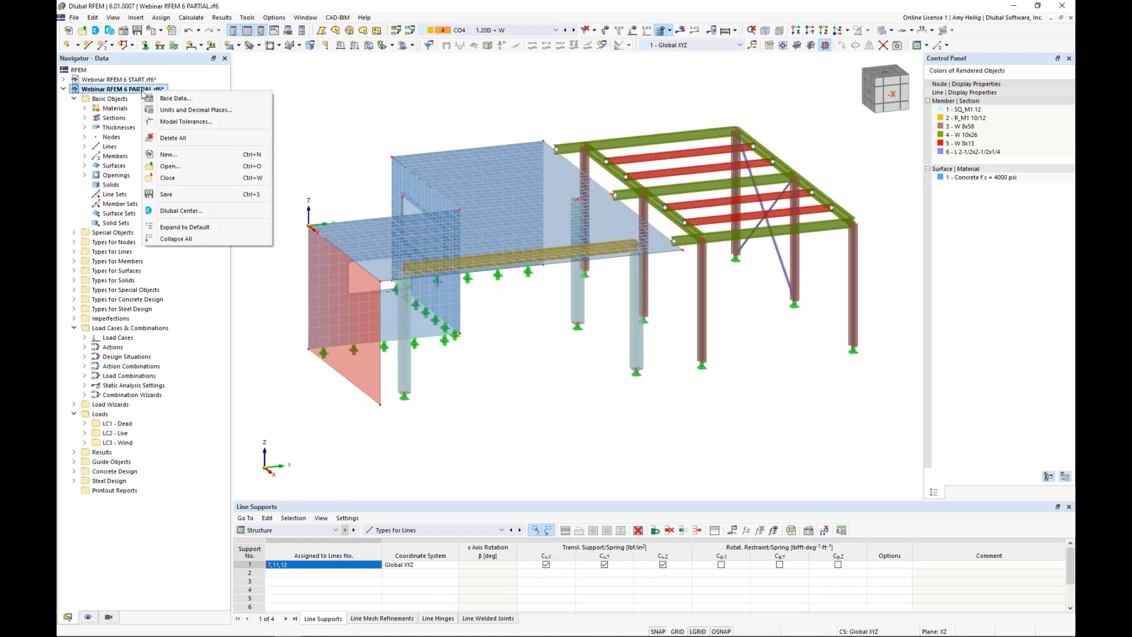
left_click(168, 99)
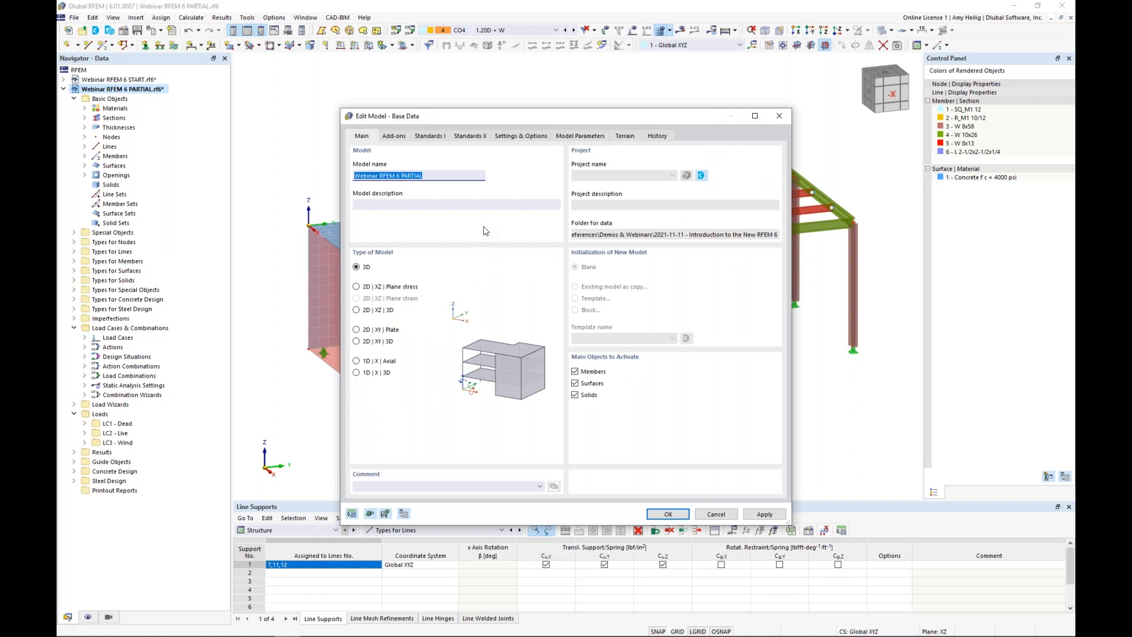
left_click(523, 137)
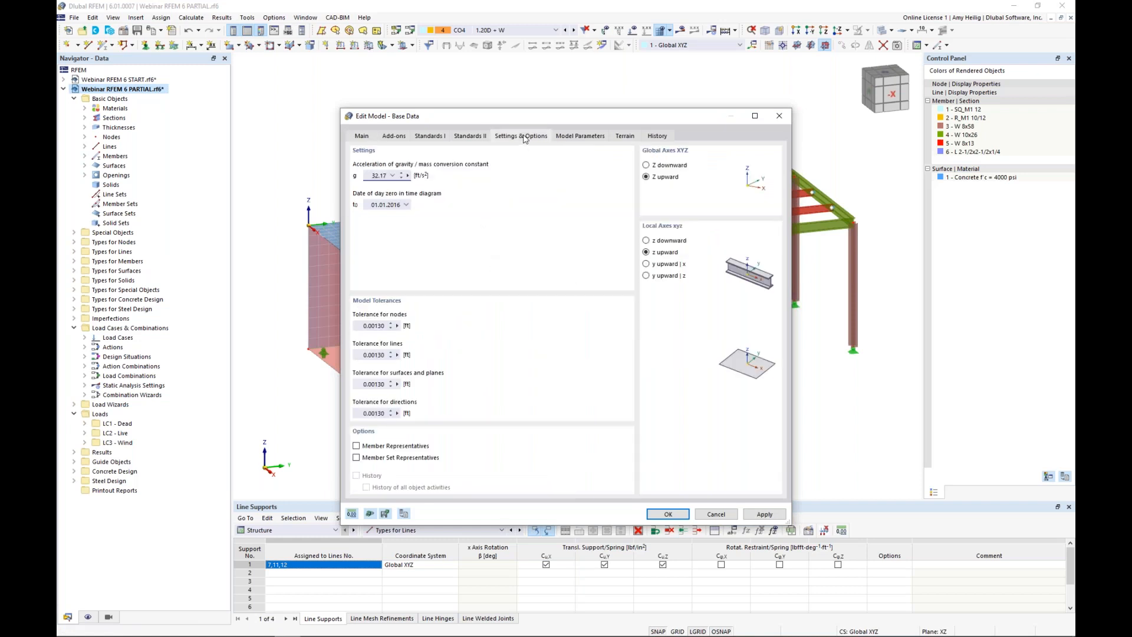
left_click(356, 446)
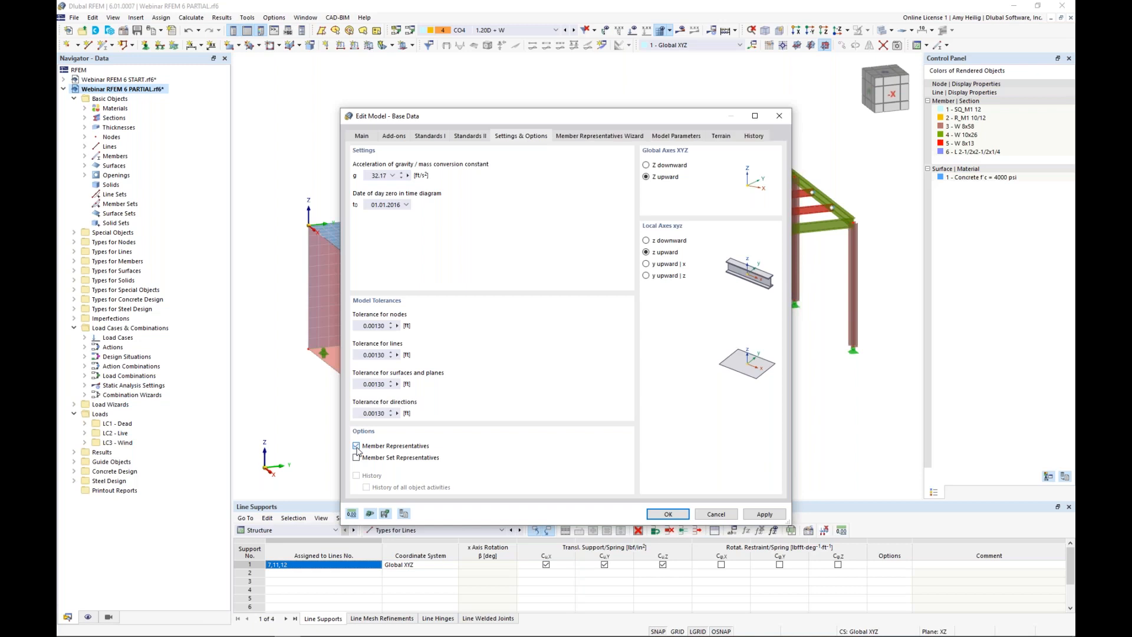
left_click(612, 137)
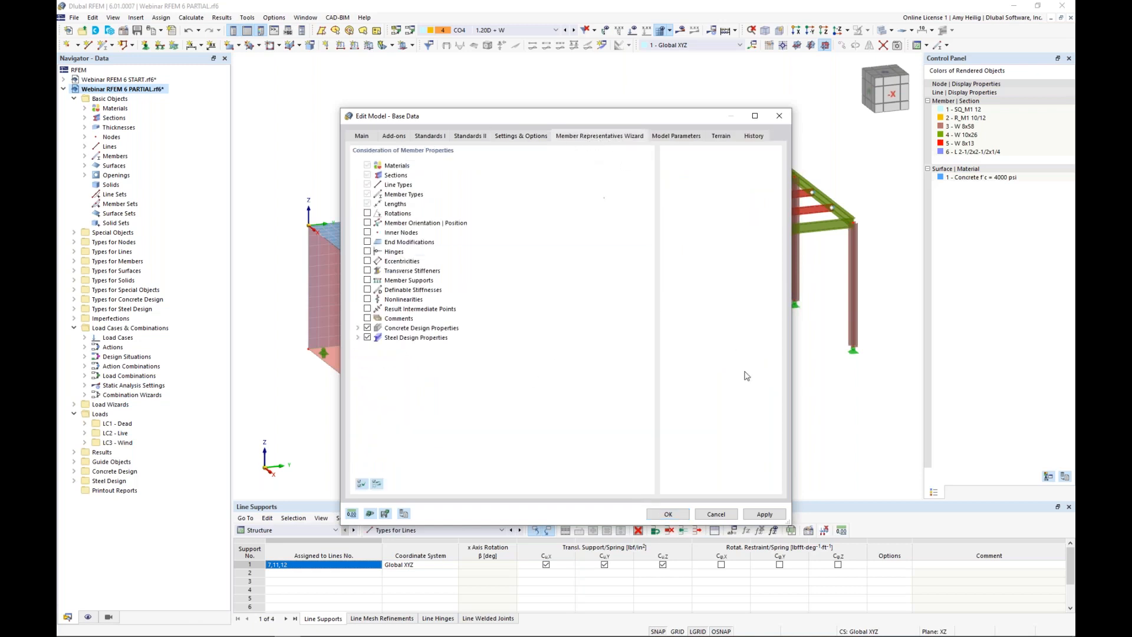
left_click(668, 516)
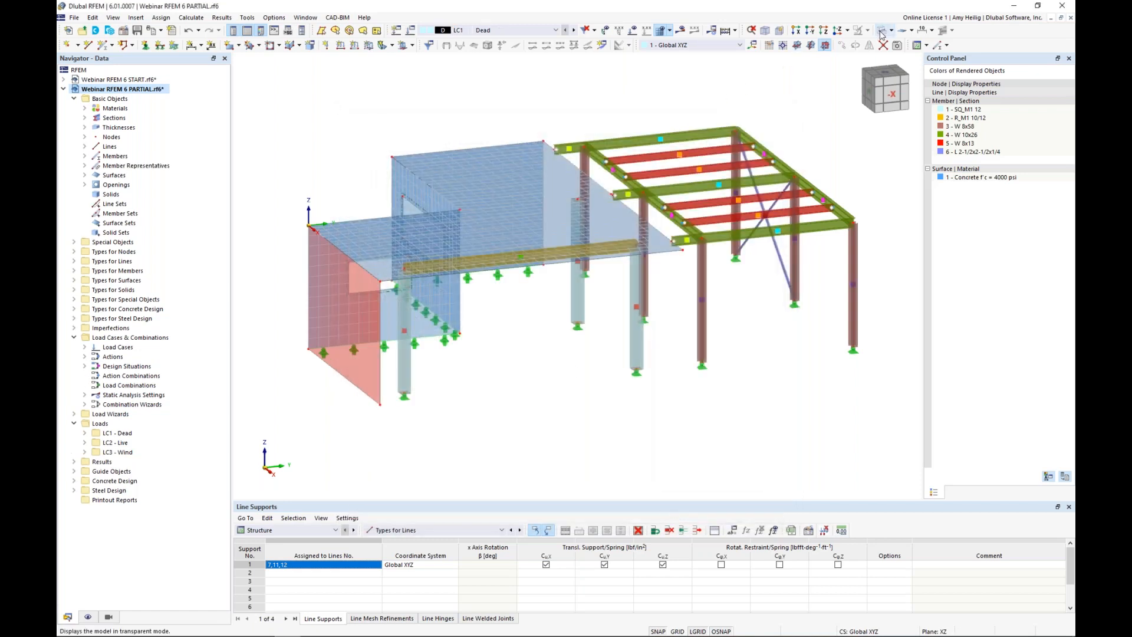
Step: Show the model in wireframe and switch off the mesh display
left_click(882, 33)
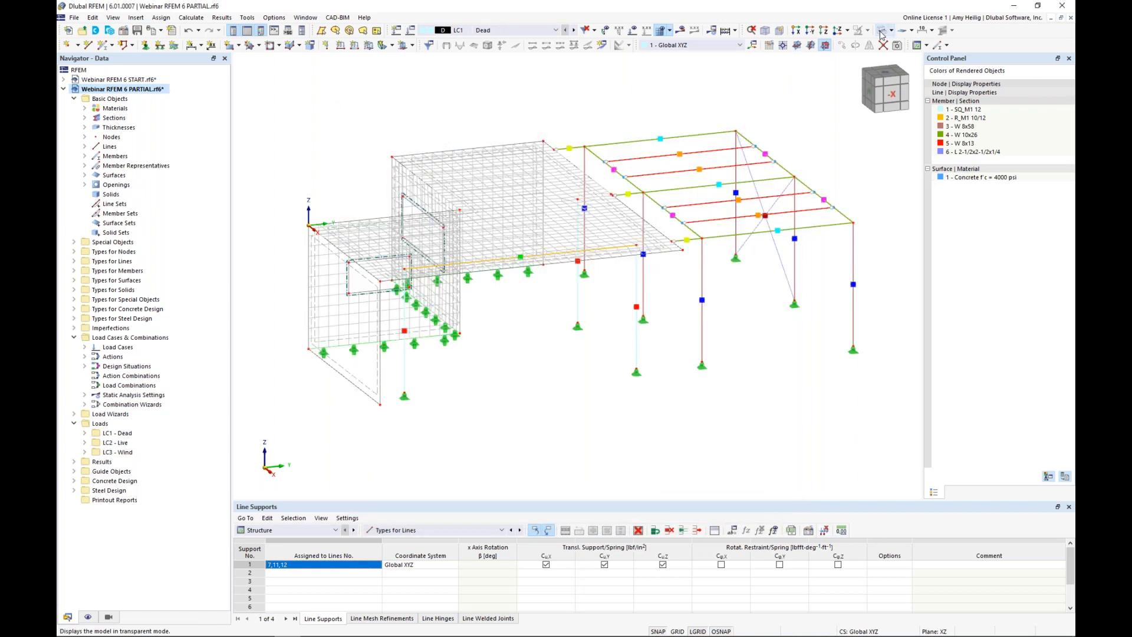
left_click(89, 617)
scroll(114, 429, "down", 10)
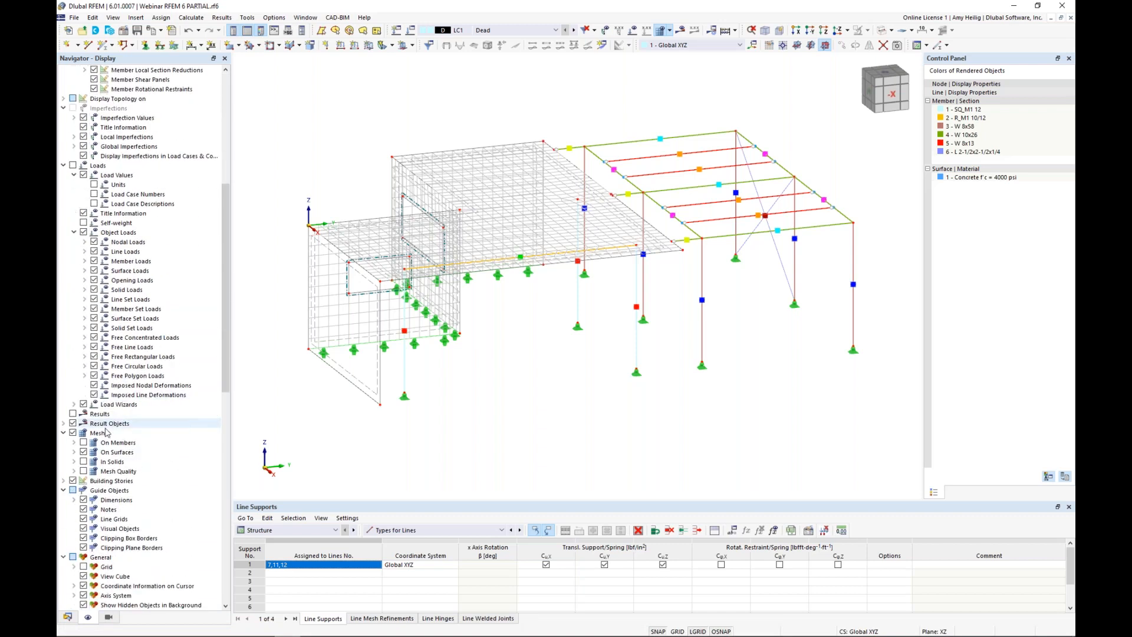
left_click(74, 433)
middle_click_drag(602, 371, 570, 380, "ctrl")
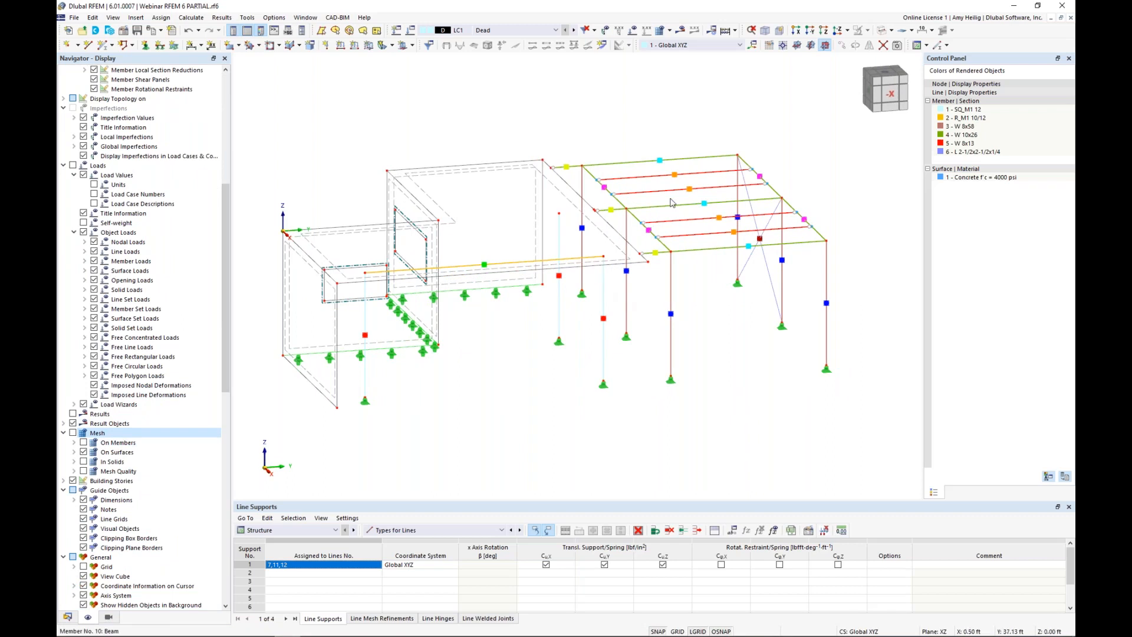
Step: List the member representatives in the data navigator and inspect their colored markers on the model
left_click(67, 617)
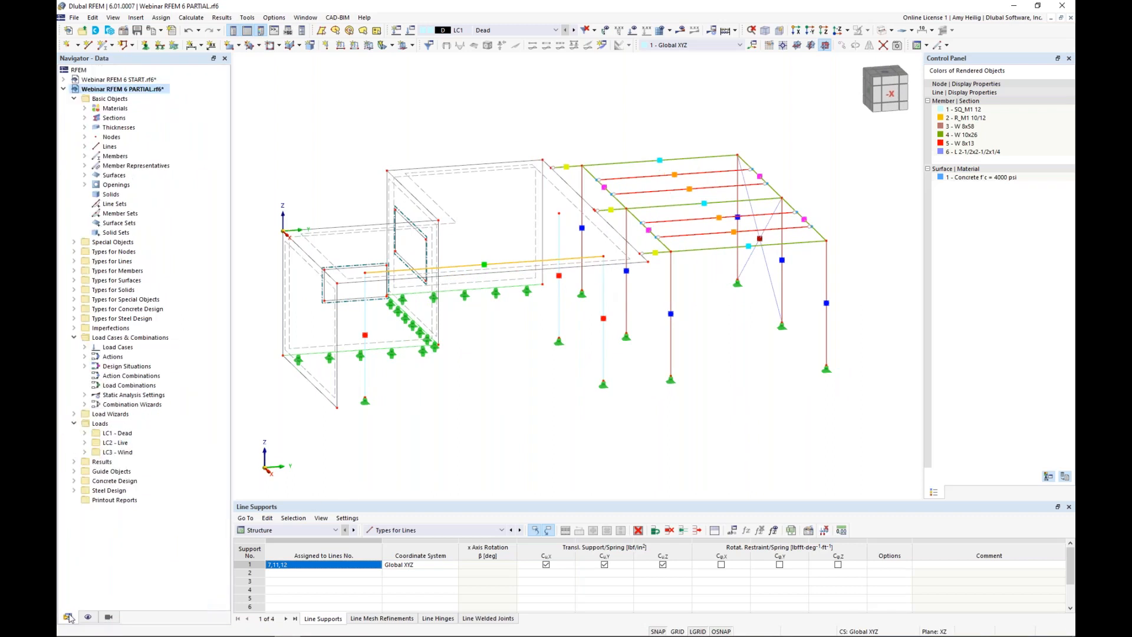
left_click(85, 166)
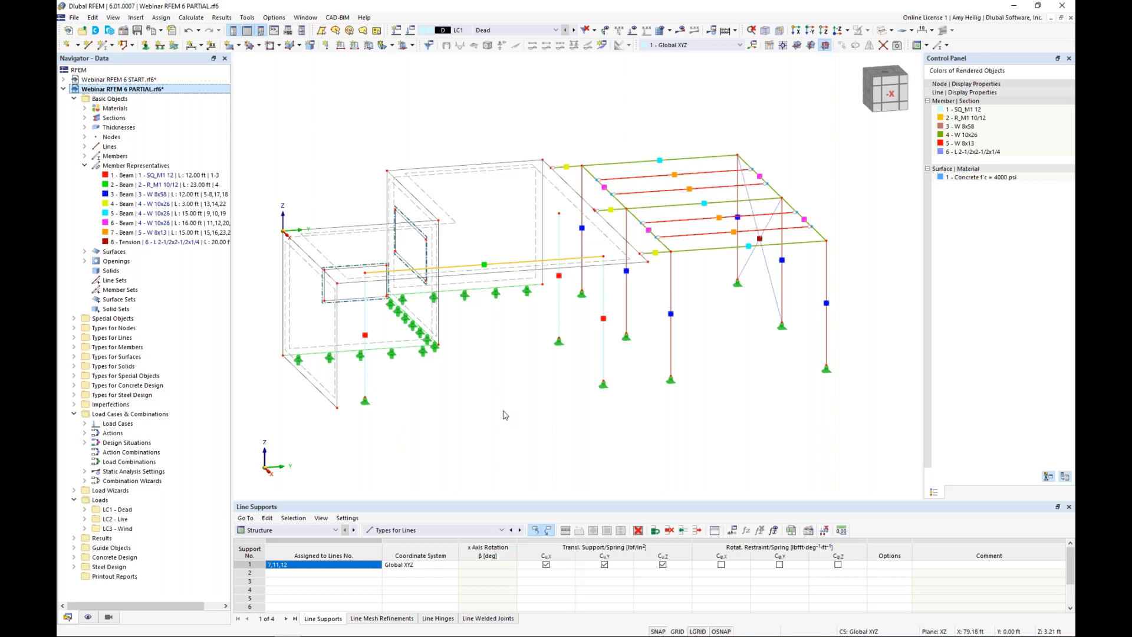
middle_click_drag(460, 406, 441, 393, "ctrl")
scroll(462, 413, "down", 1)
scroll(586, 365, "up", 1)
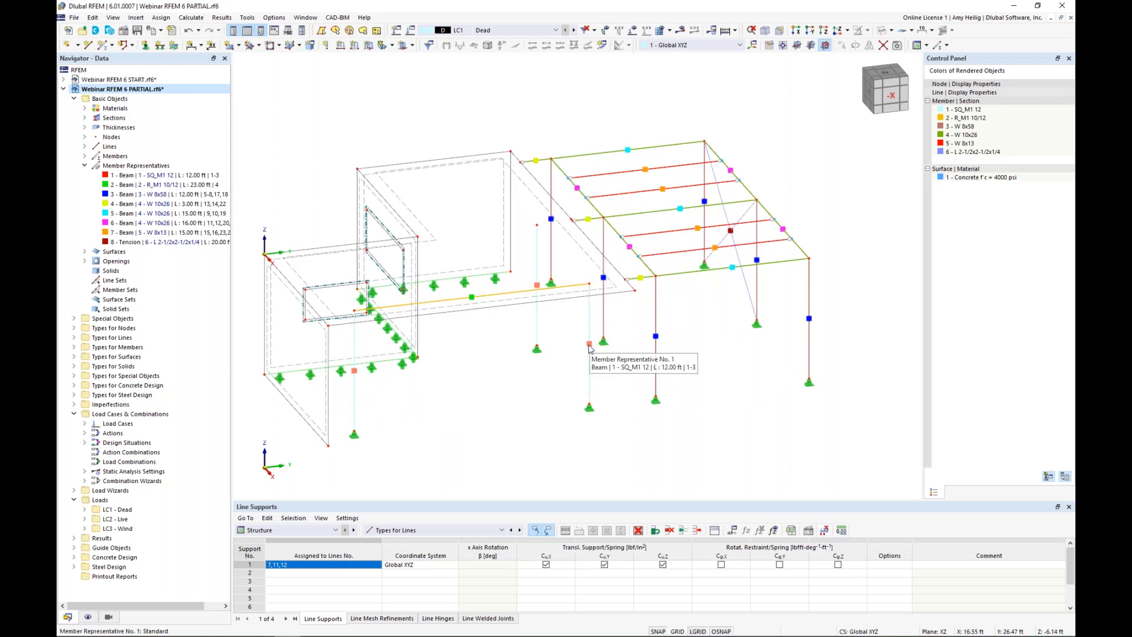
Step: Activate the concrete design properties for members 1-3 through the member representative of the SQ_M1 12 columns
left_click(590, 349)
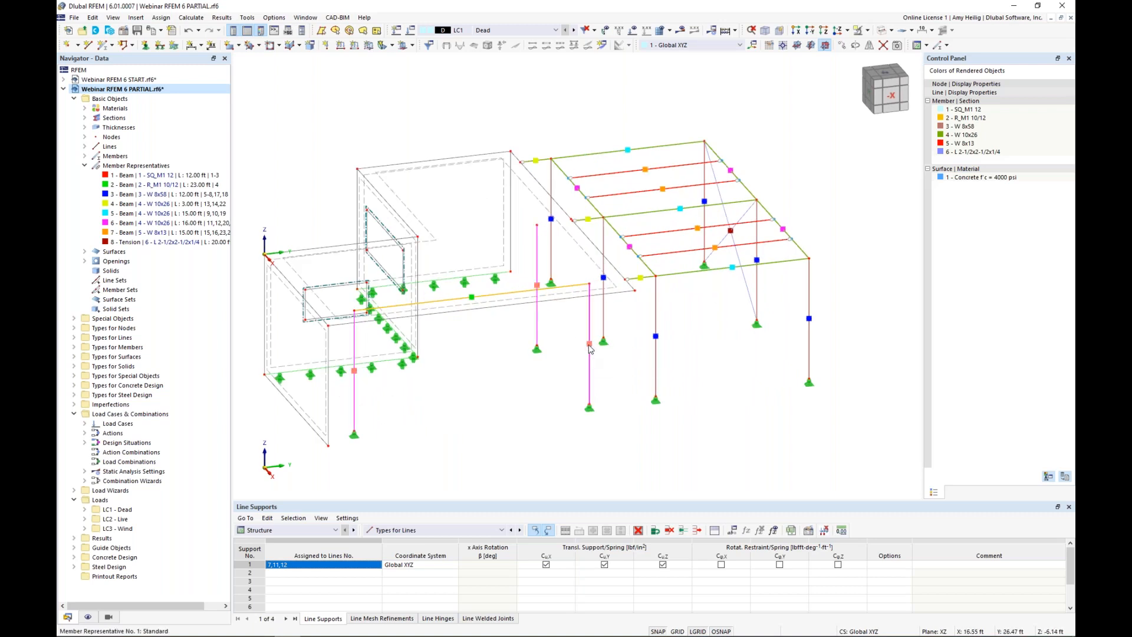
double_click(590, 349)
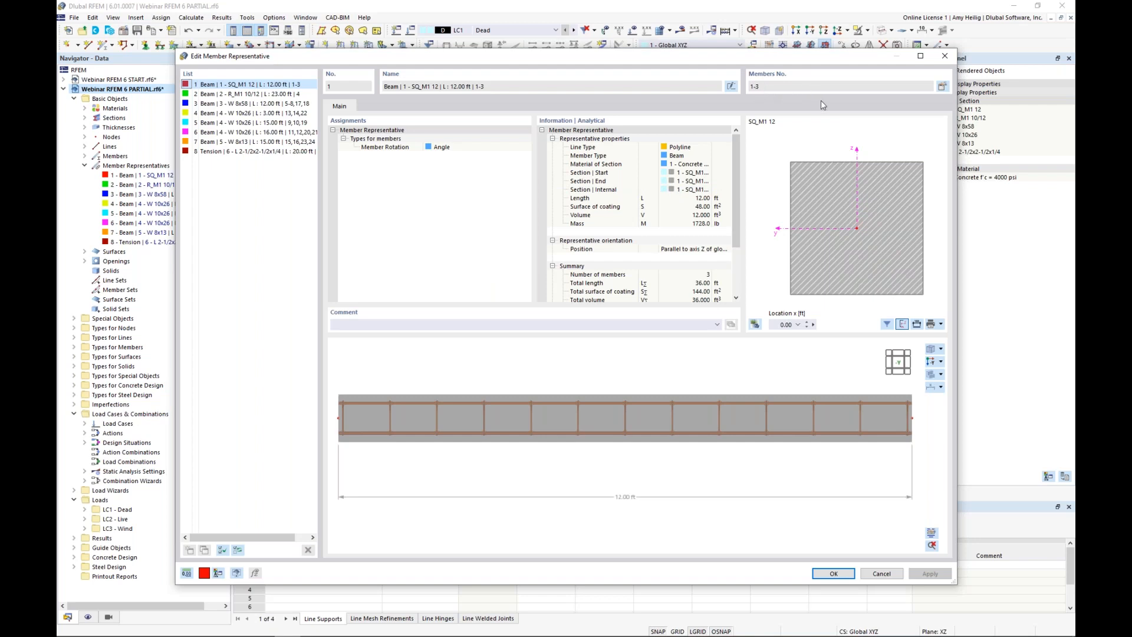
left_click(942, 87)
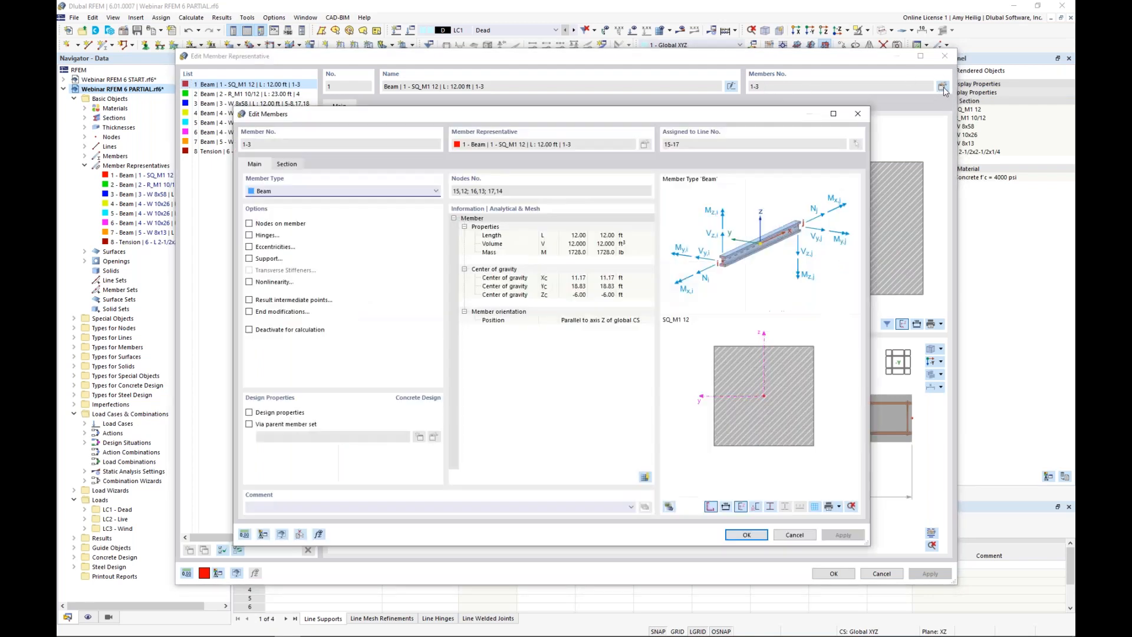
left_click(249, 412)
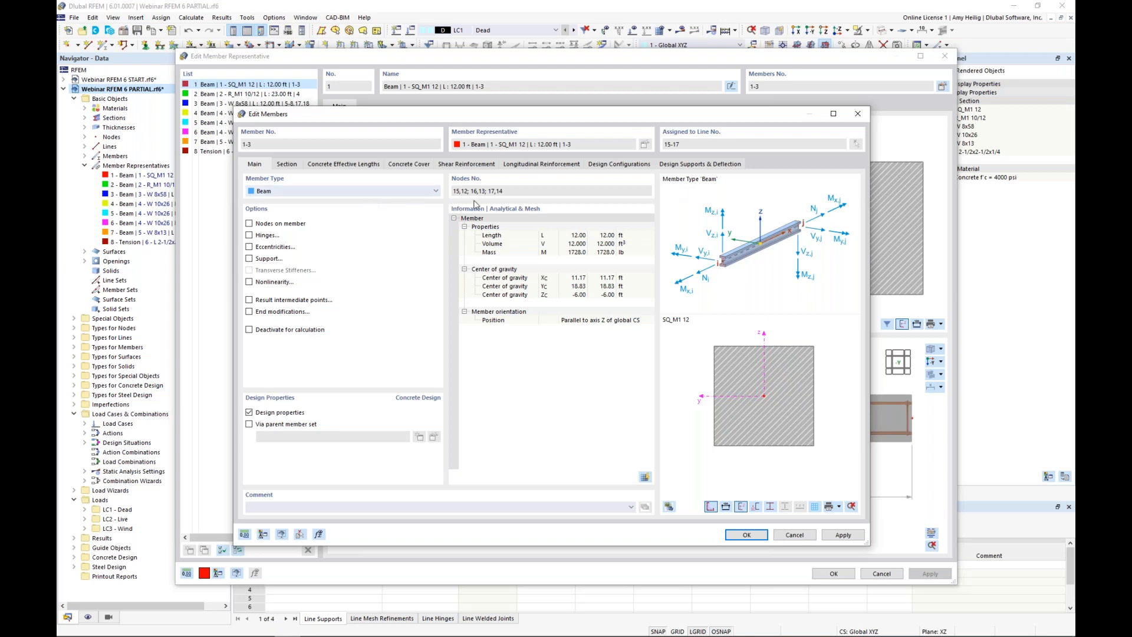
left_click(745, 535)
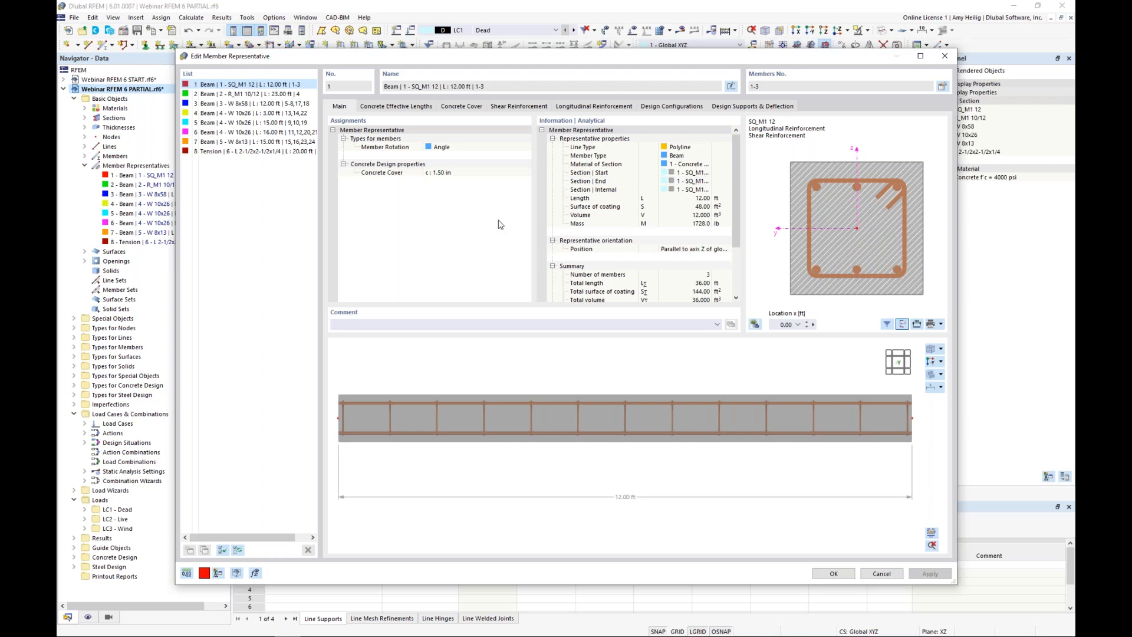
Step: Review the columns' concrete cover and shear reinforcement, and look up the ACI 318-19 reinforcing steel grades for the stirrup material
left_click(462, 106)
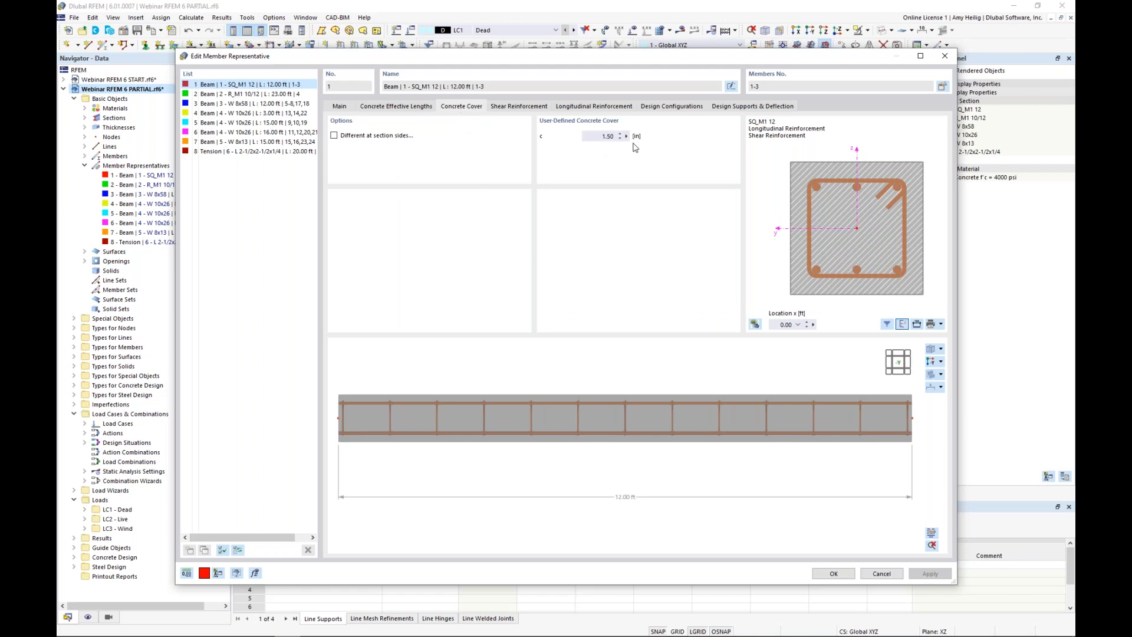
left_click(517, 108)
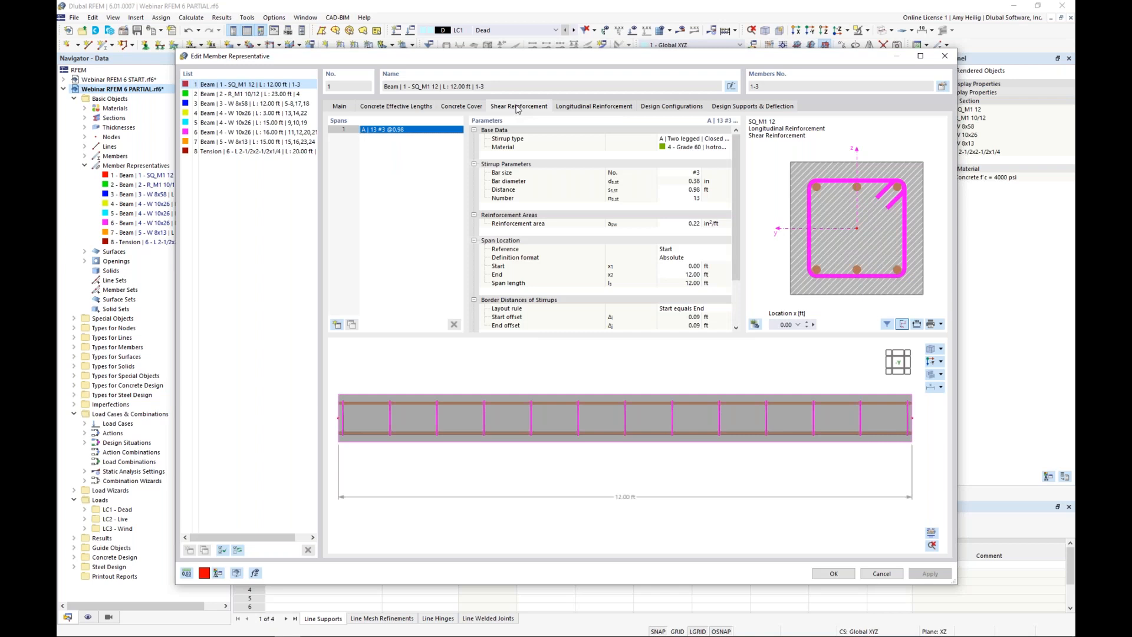
left_click(691, 148)
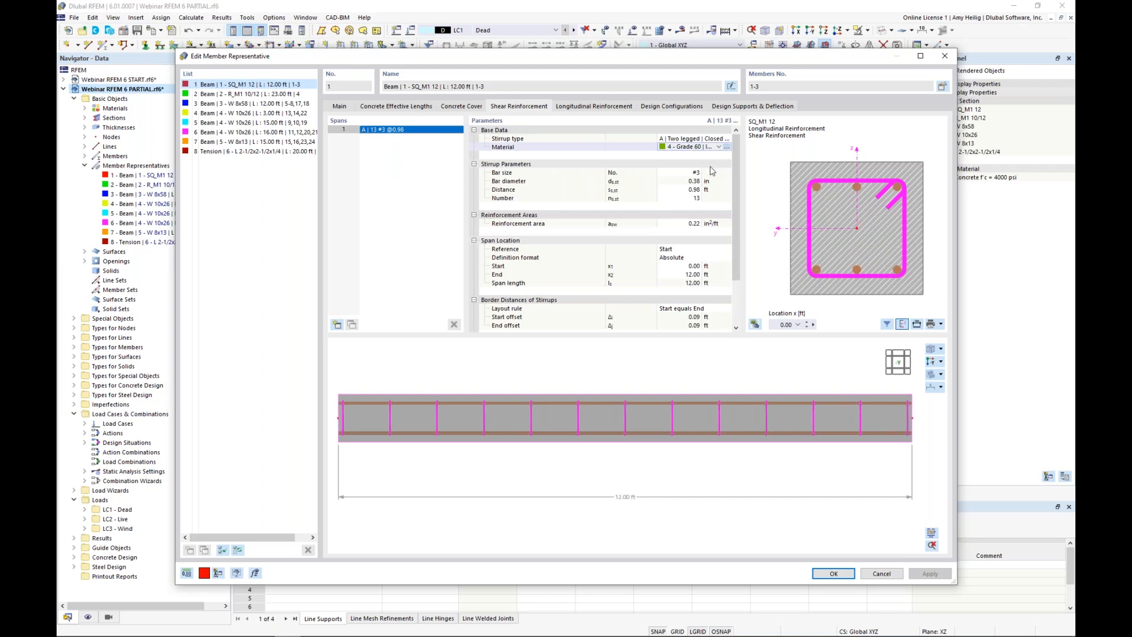
left_click(726, 147)
left_click(704, 134)
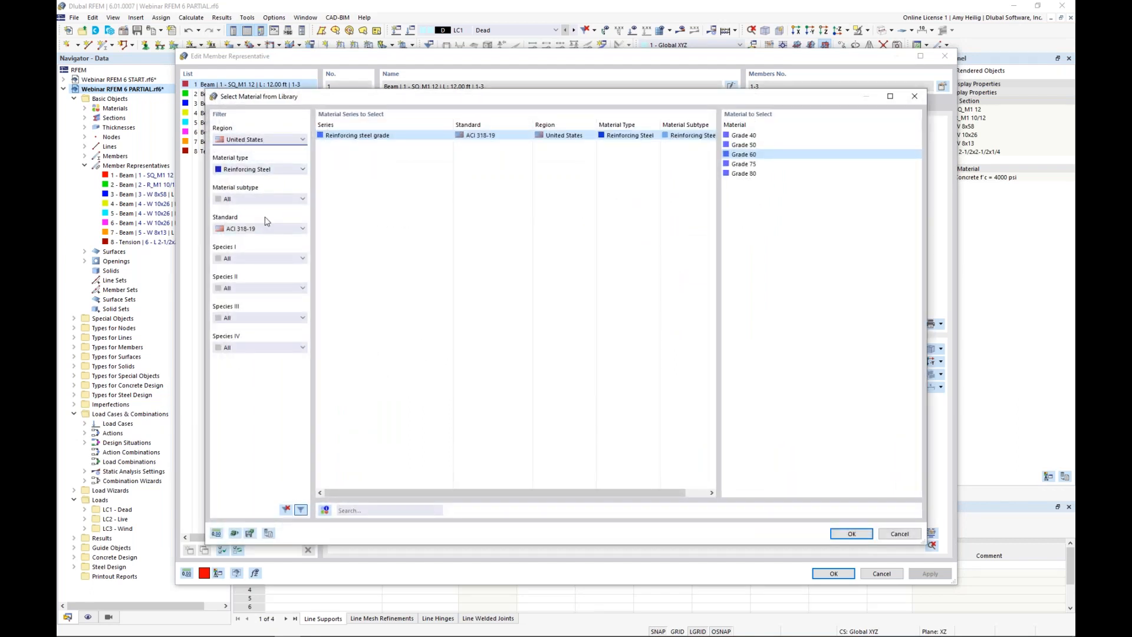
left_click(264, 170)
left_click(259, 230)
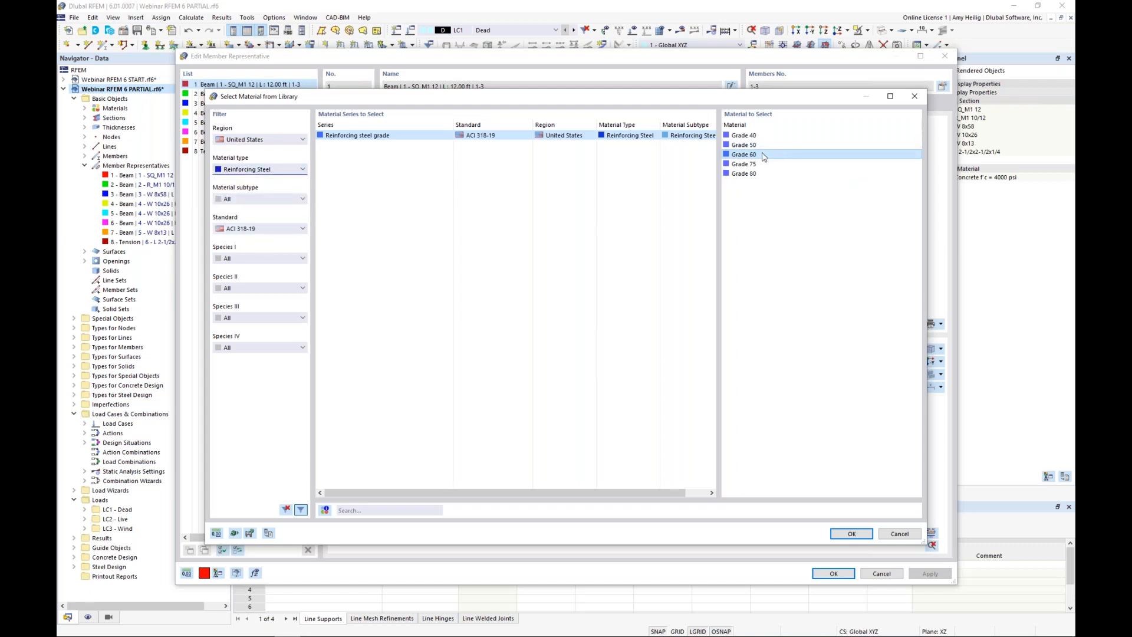
left_click(851, 533)
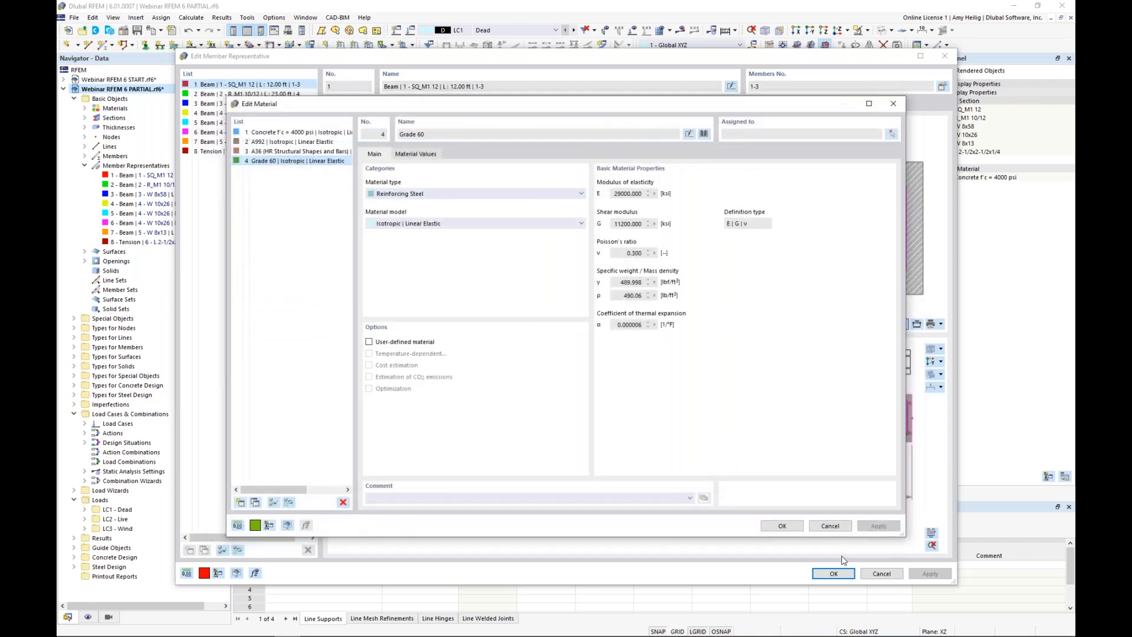
left_click(831, 526)
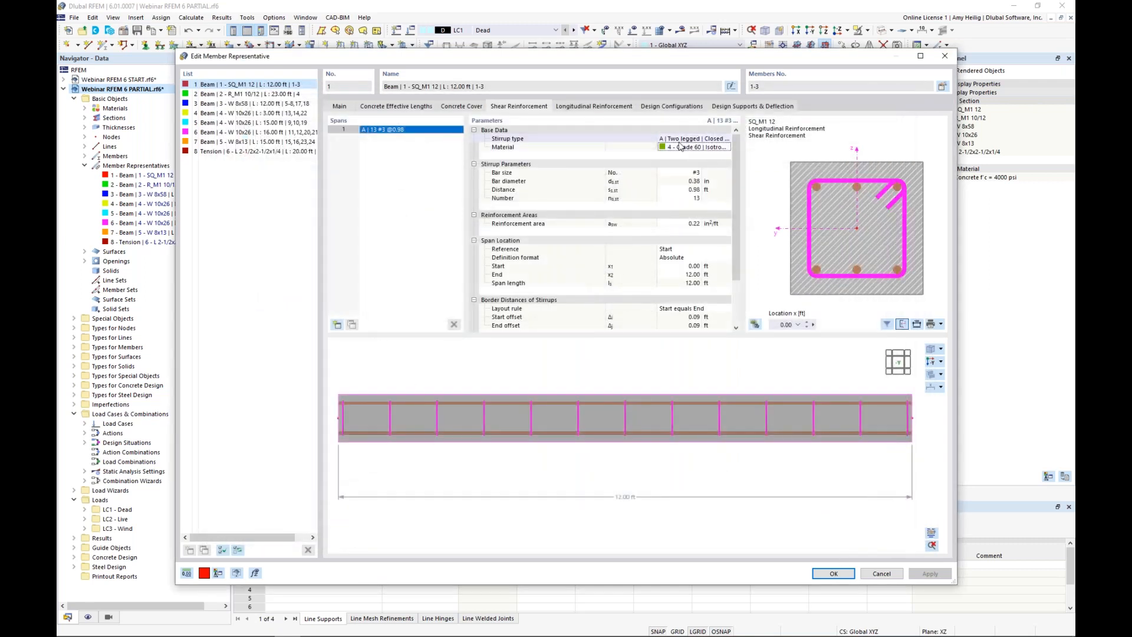
Step: Check the available stirrup bar sizes for the columns' shear reinforcement, keeping #3
left_click(686, 172)
left_click(687, 171)
left_click(688, 231)
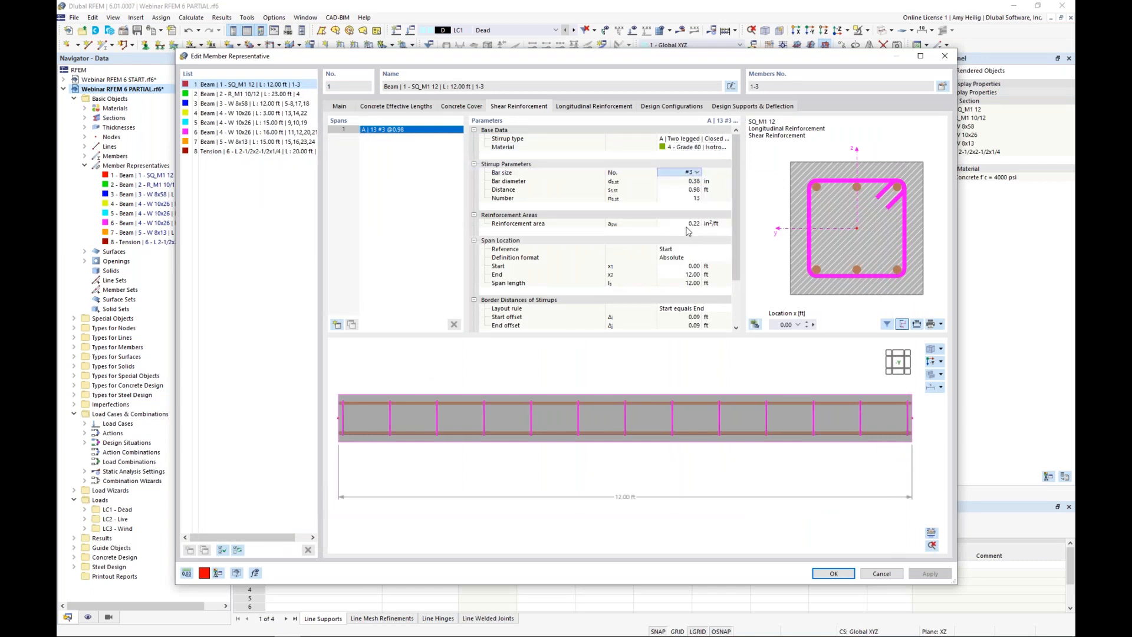
Step: Set the columns' stirrups to #4 bars at a distance of 0.75 ft and inspect them on the member preview
key("Tab")
type("0.75")
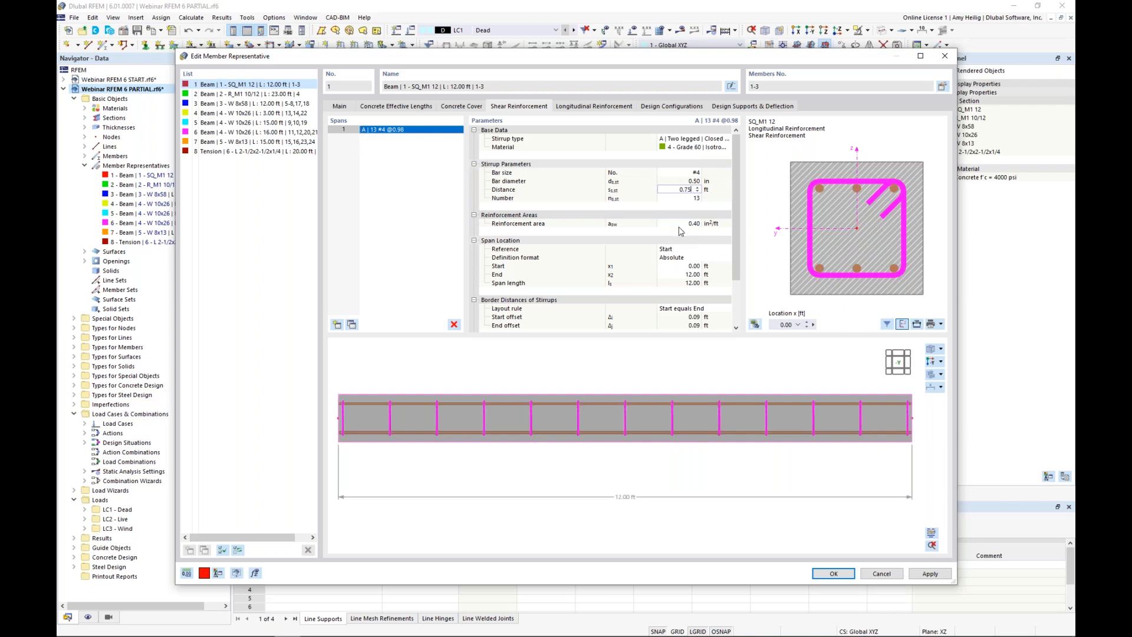
key("Tab")
middle_click_drag(790, 427, 748, 458, "ctrl")
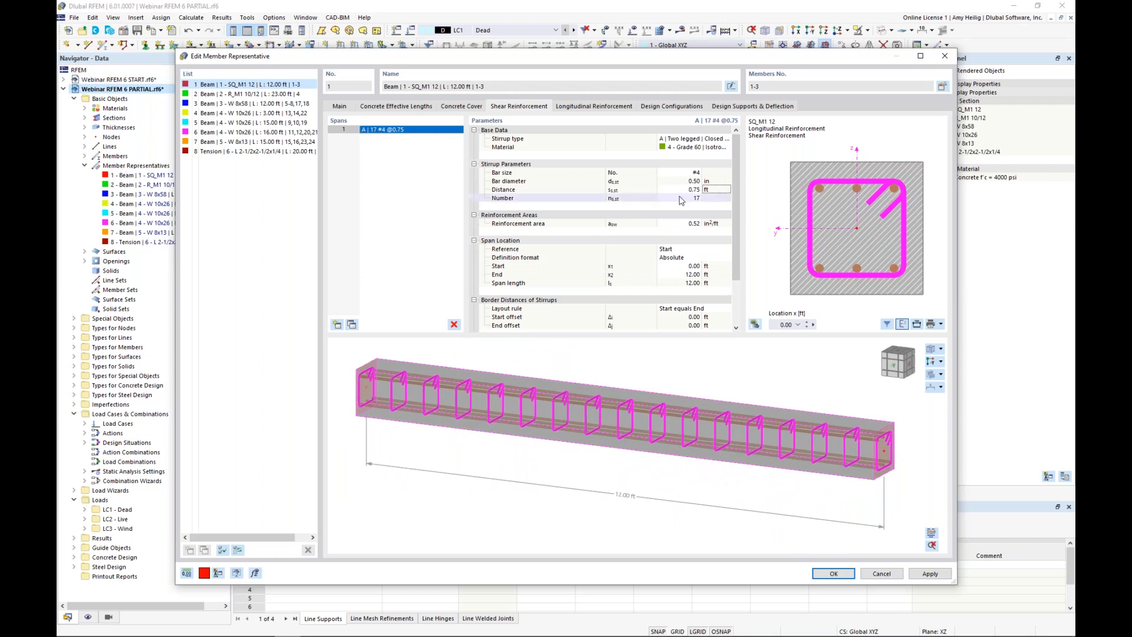
Step: Define the columns' longitudinal reinforcement as uniformly surrounding with 8 #7 bars
left_click(583, 107)
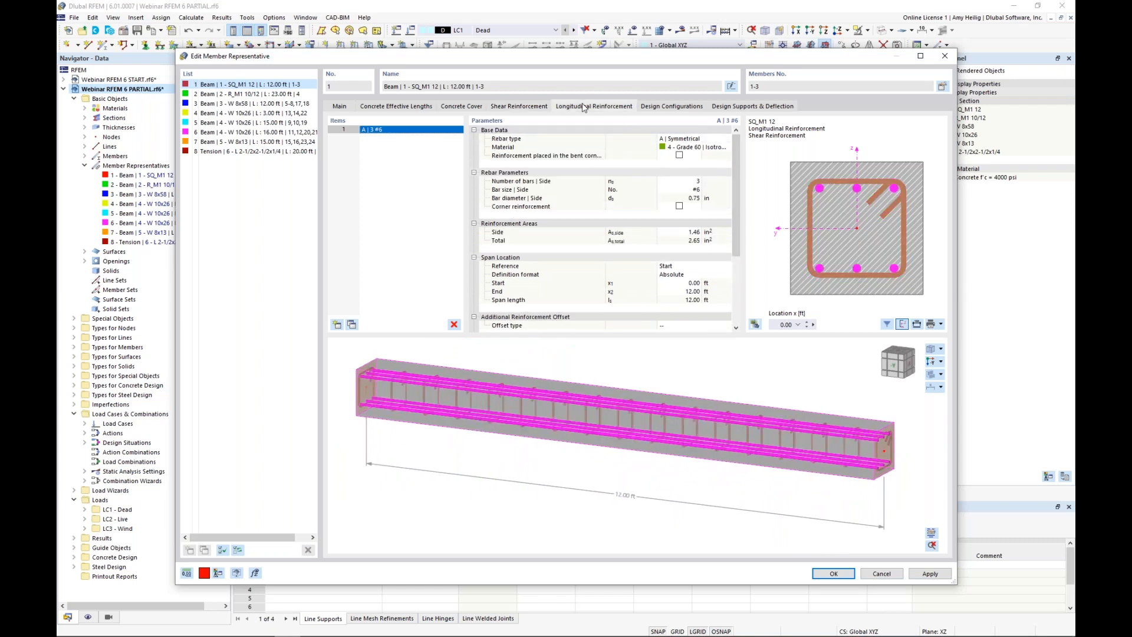
left_click(726, 140)
left_click(720, 165)
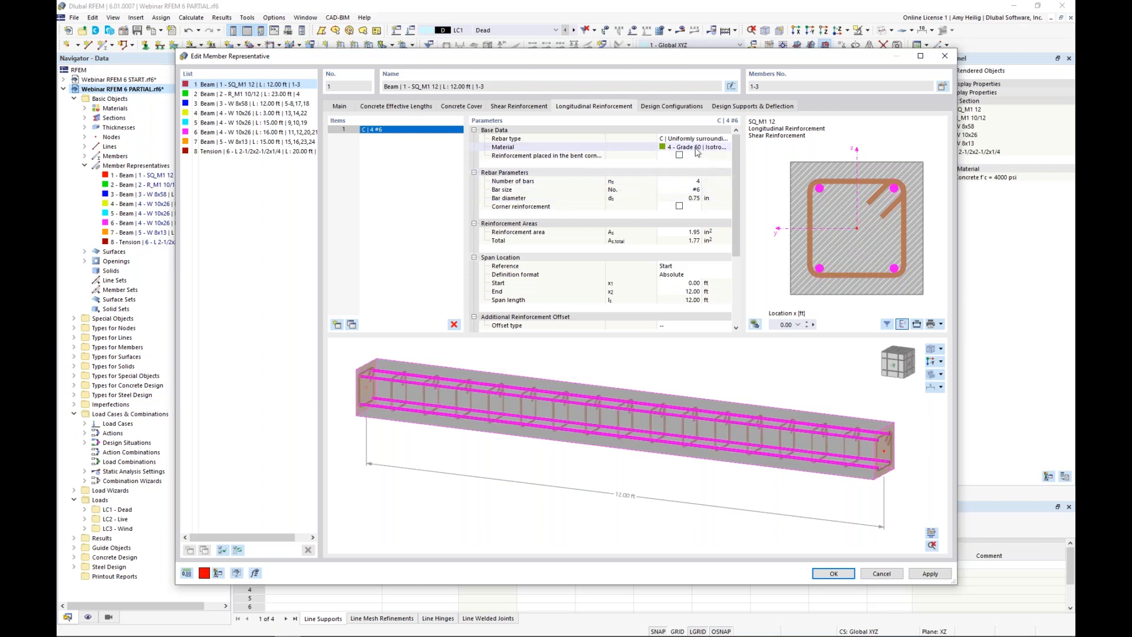
left_click(688, 181)
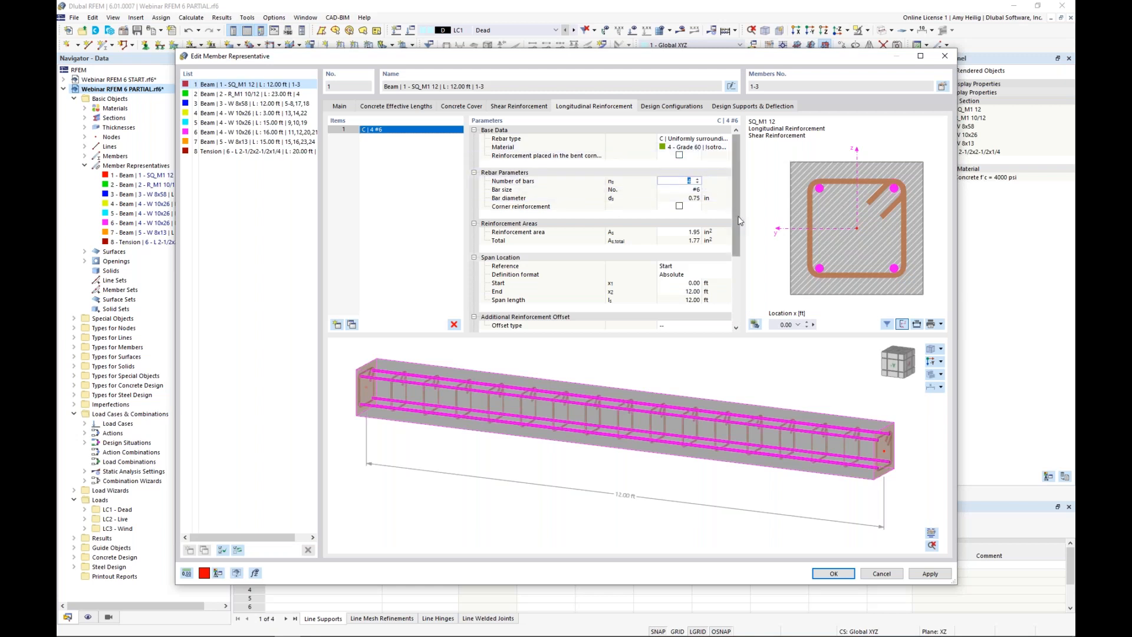
key("Return")
left_click(695, 191)
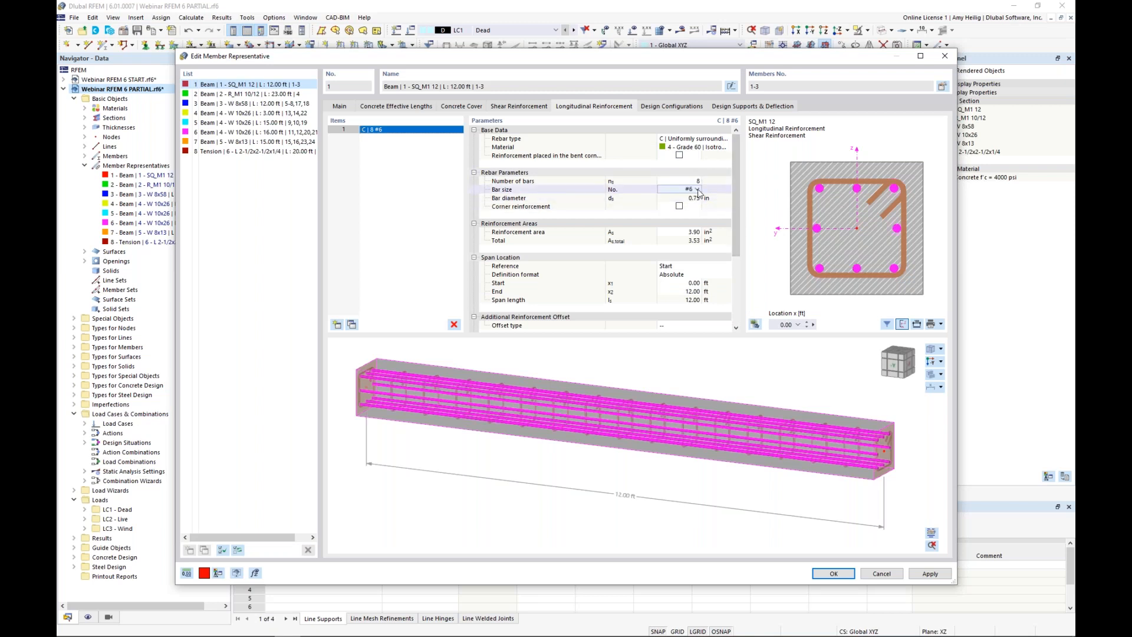
left_click(696, 190)
left_click(701, 273)
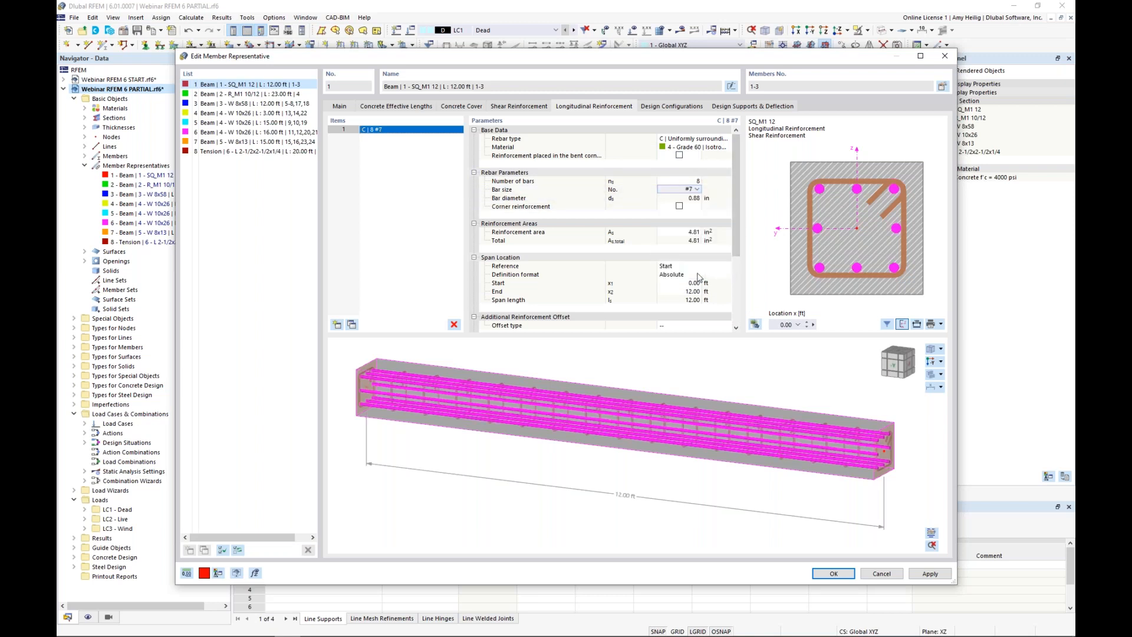
middle_click_drag(828, 416, 755, 403, "ctrl")
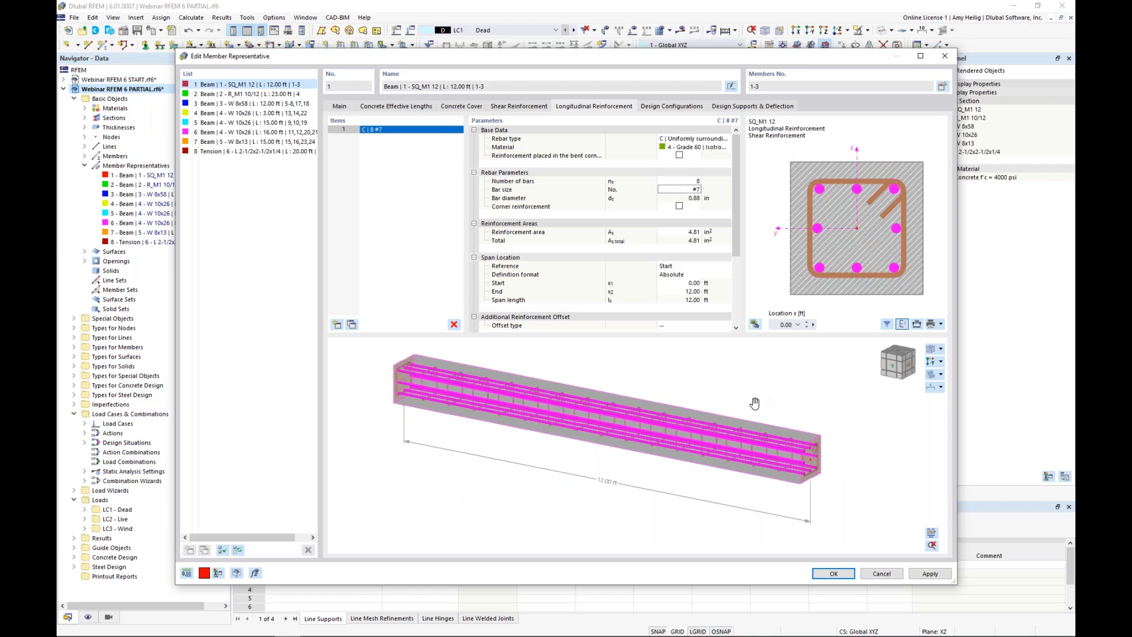
Step: Review the default ACI 318 strength and serviceability configurations assigned to the concrete columns
left_click(682, 107)
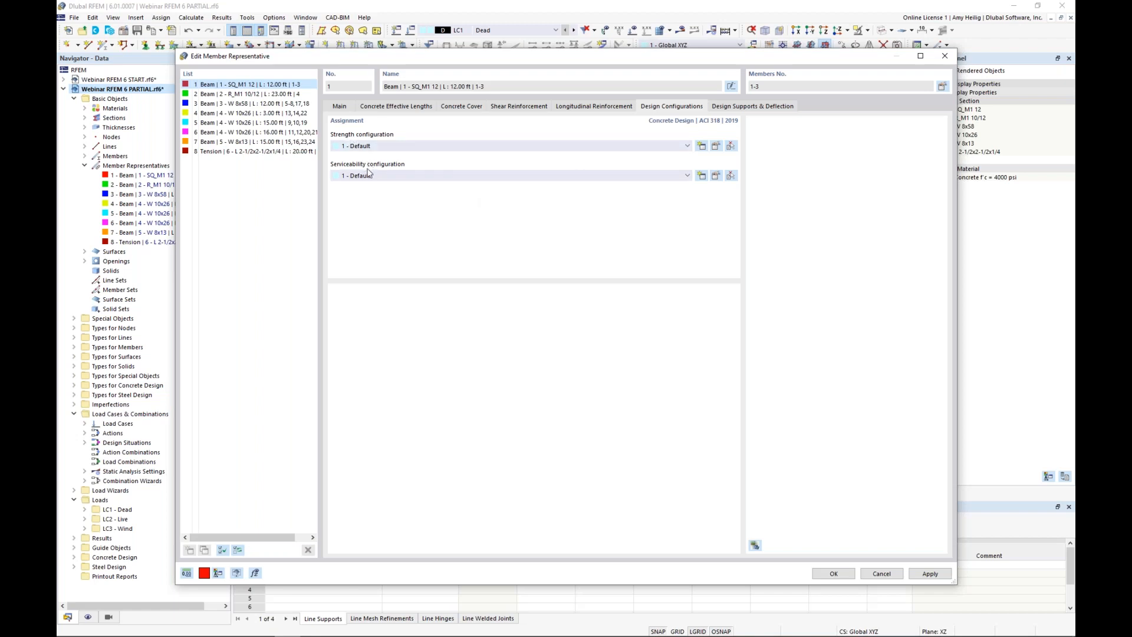
left_click(715, 147)
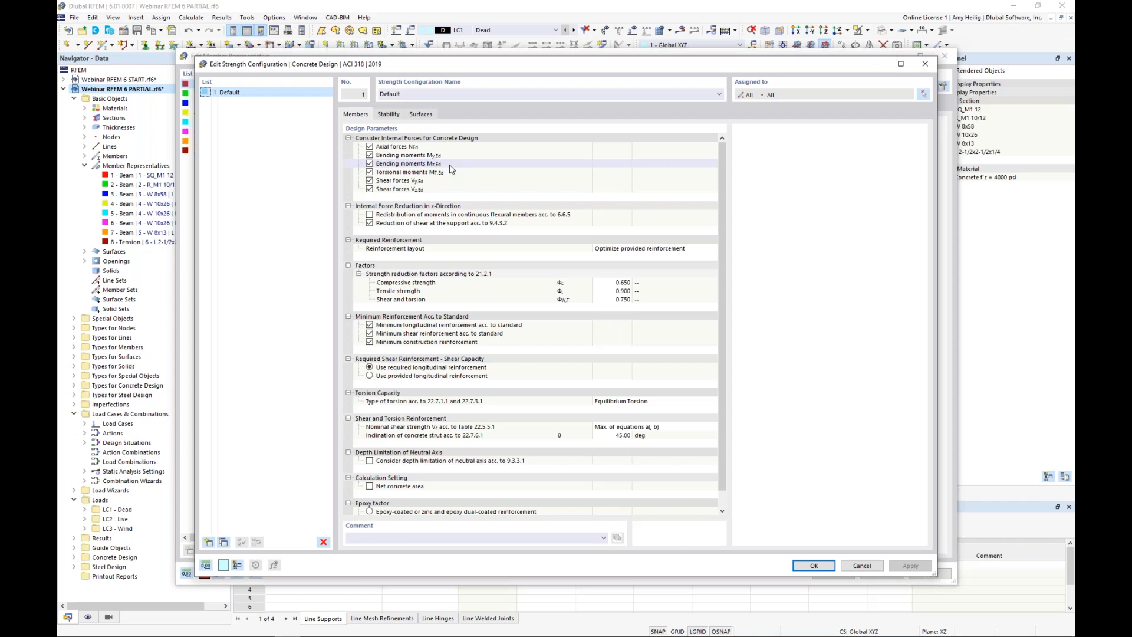
left_click(860, 566)
left_click(715, 176)
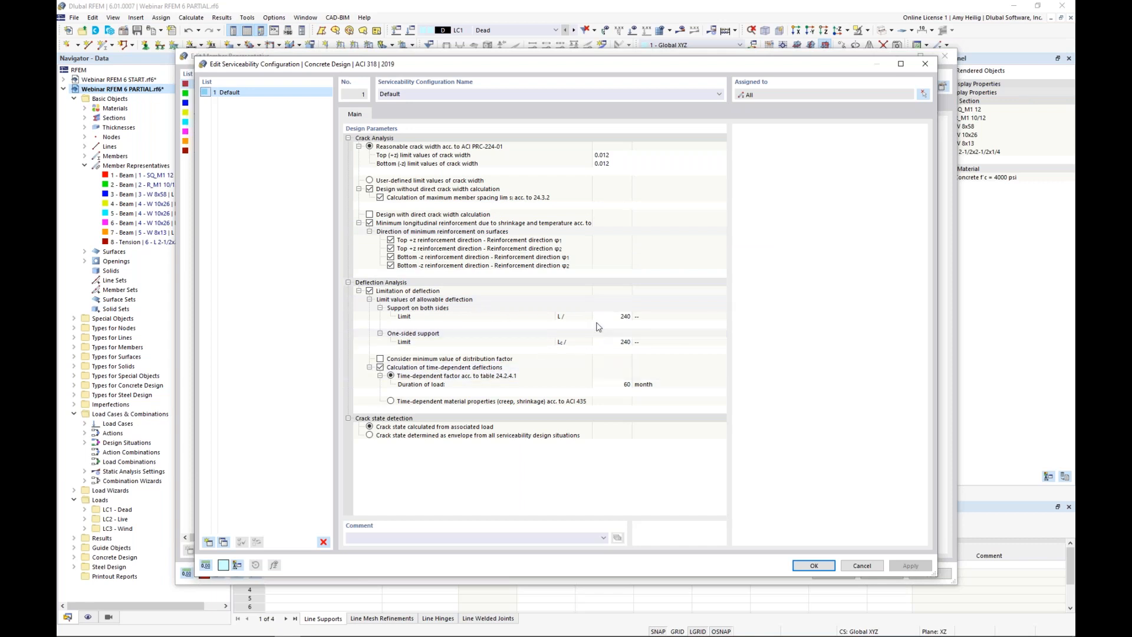
left_click(855, 567)
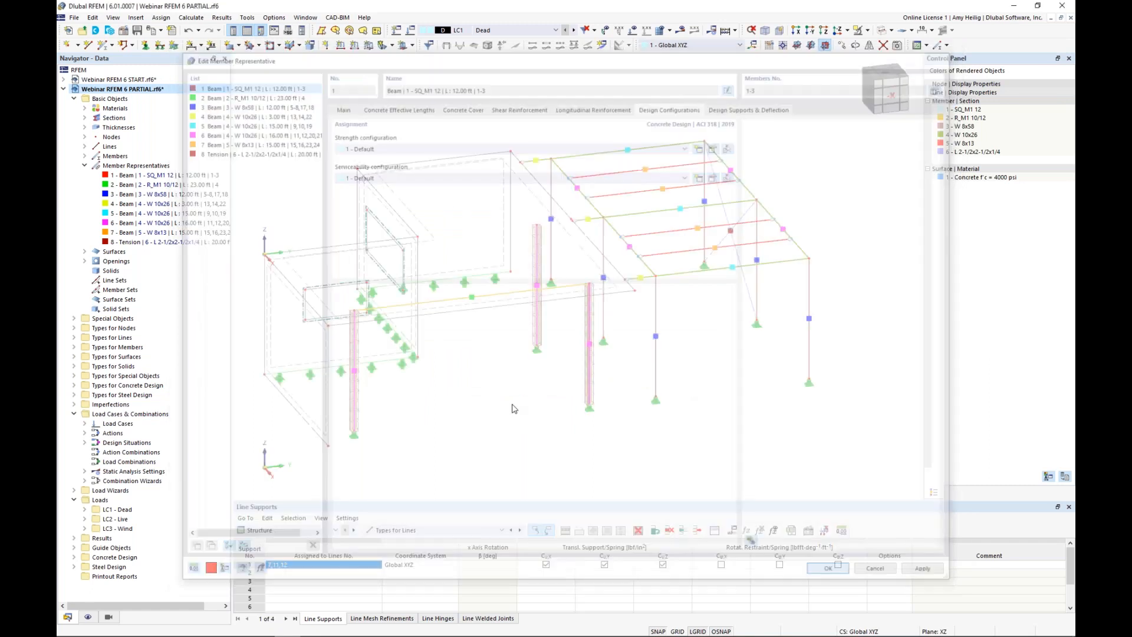
Step: Activate the steel design properties for members 11, 12, 20 and 21 through the member representative of the 16 ft W 10x26 beams
scroll(511, 407, "up", 4)
middle_click_drag(609, 374, 678, 377, "ctrl")
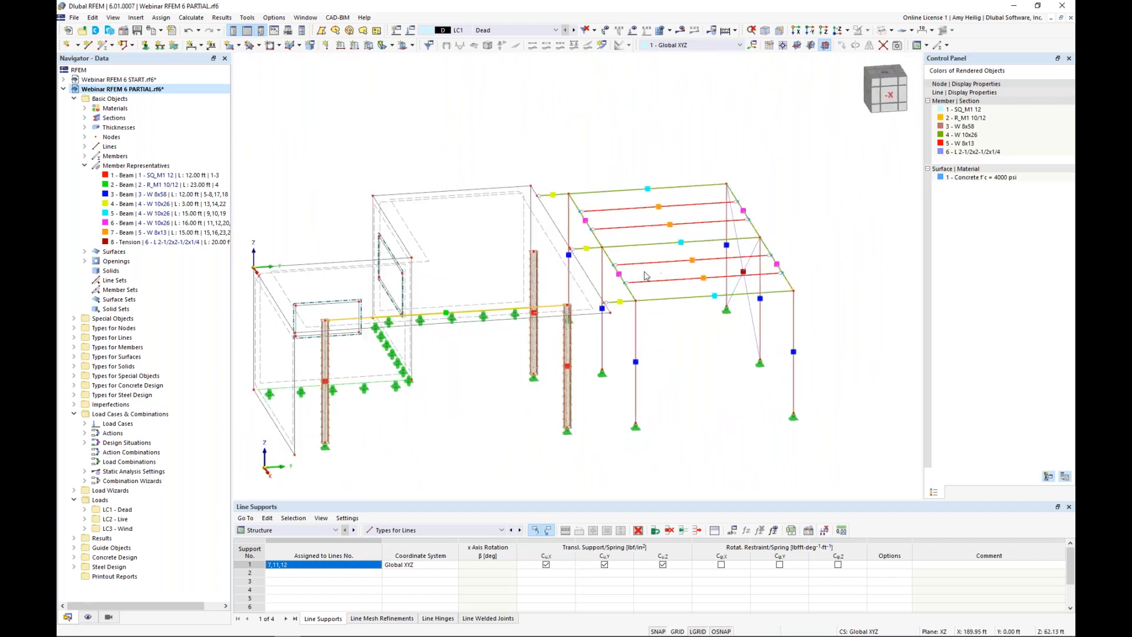
scroll(649, 264, "up", 2)
middle_click_drag(646, 264, 592, 250)
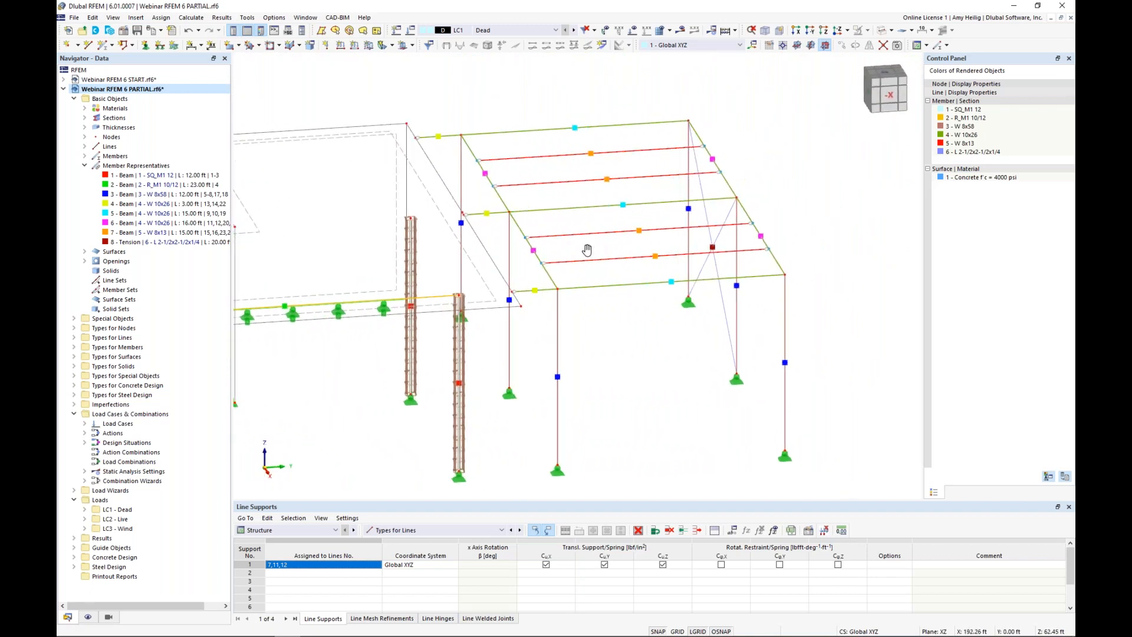
double_click(534, 251)
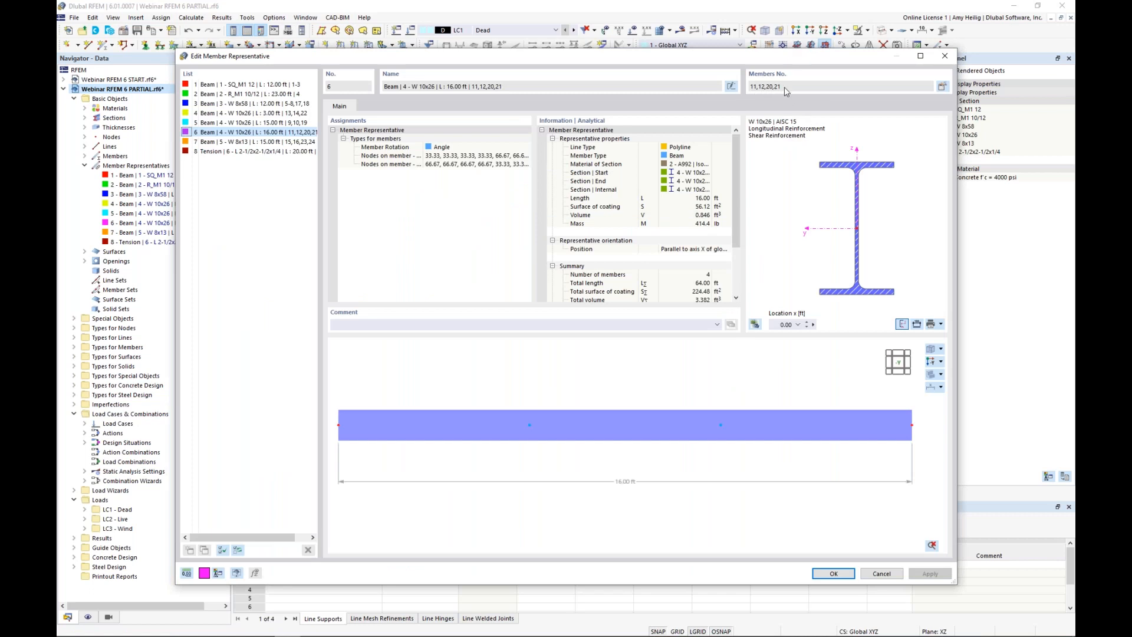
left_click(943, 91)
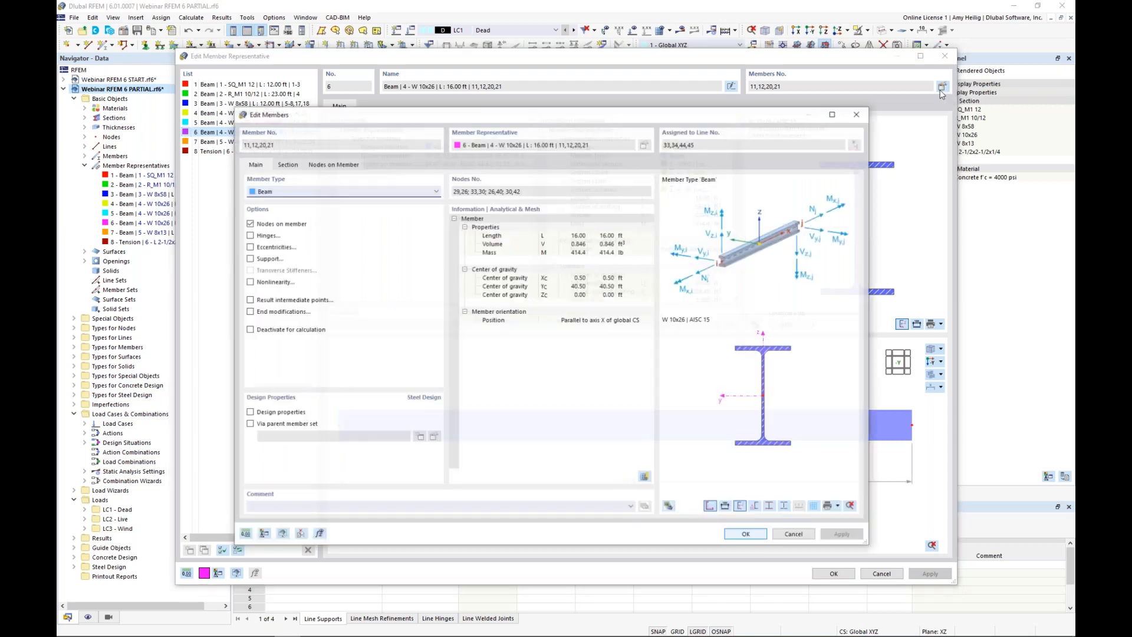
left_click(249, 413)
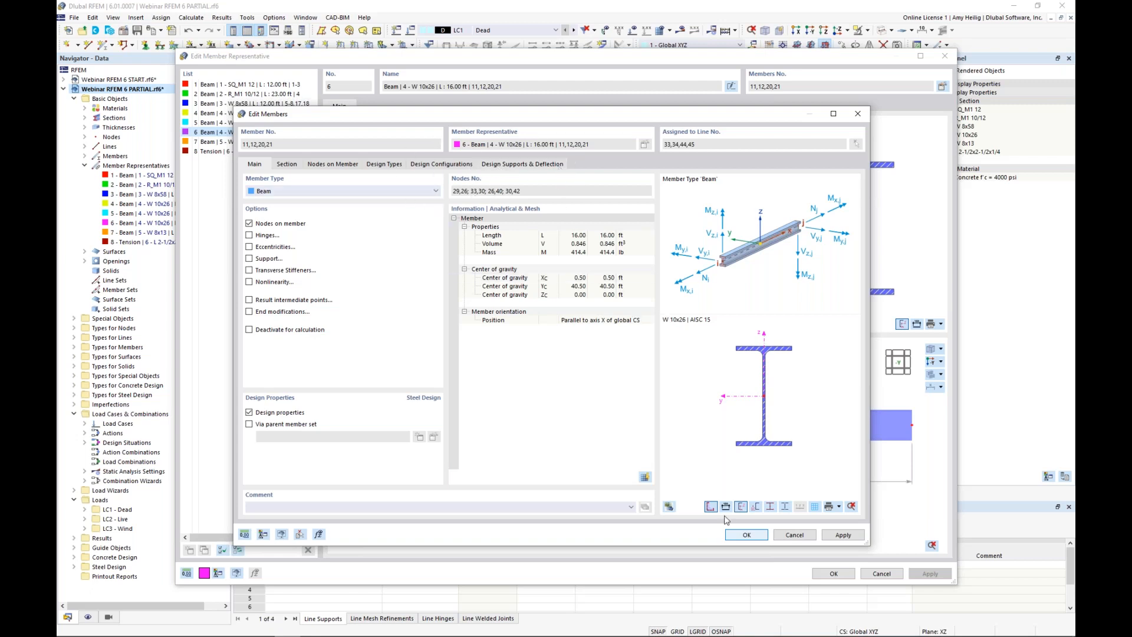
left_click(735, 536)
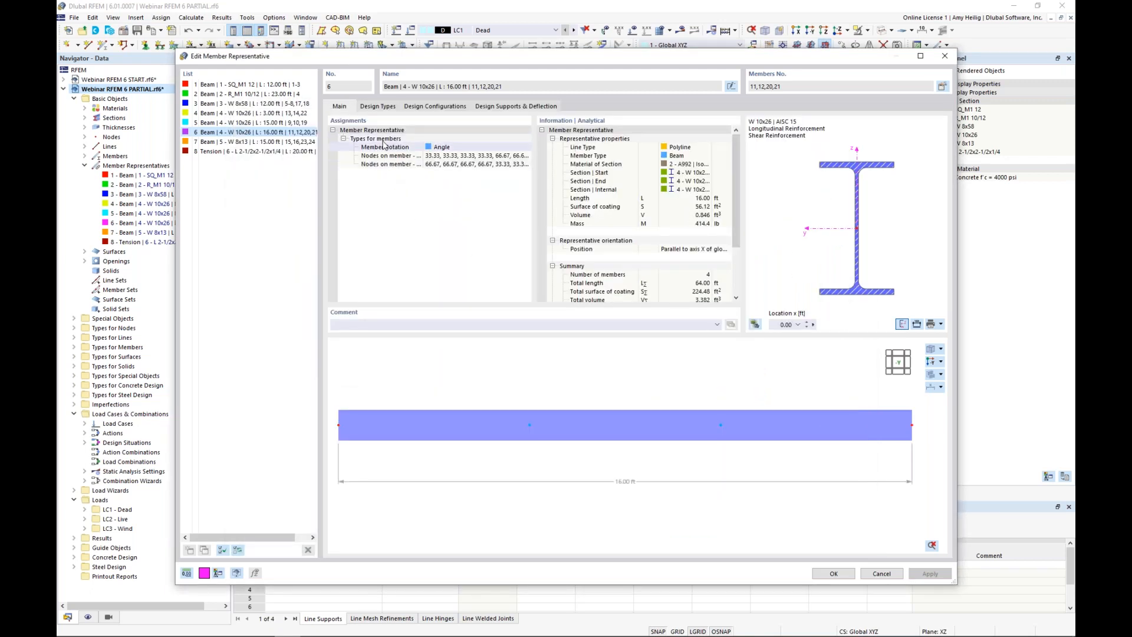
Step: Create new effective lengths for the 16 ft W 10x26 beams, with intermediate nodes imported from member 11 in the model
left_click(385, 107)
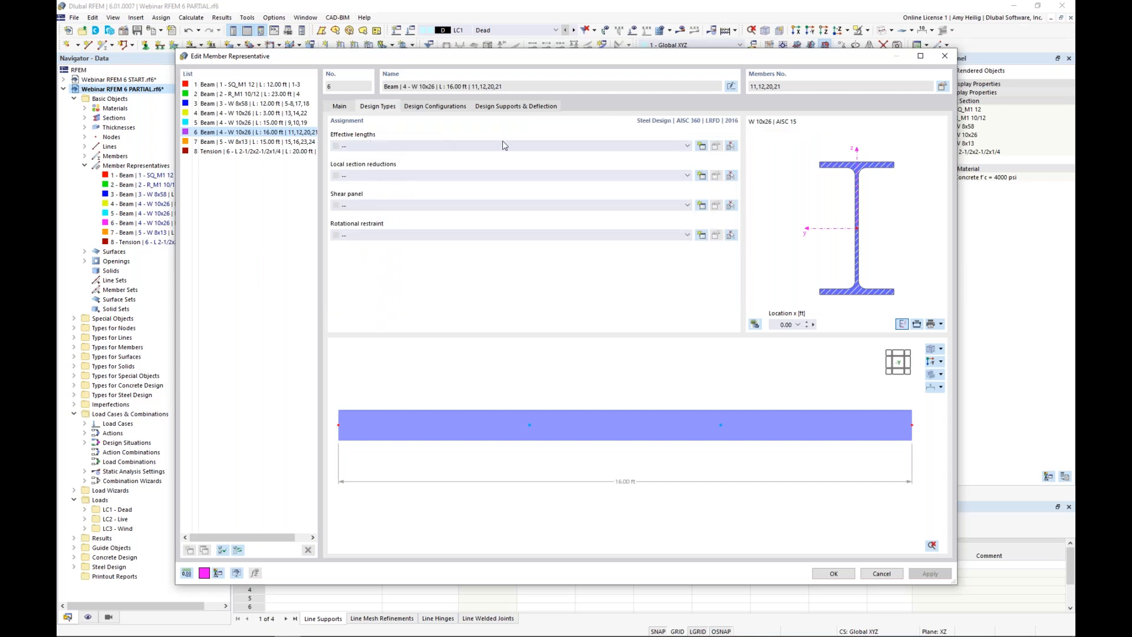
left_click(701, 147)
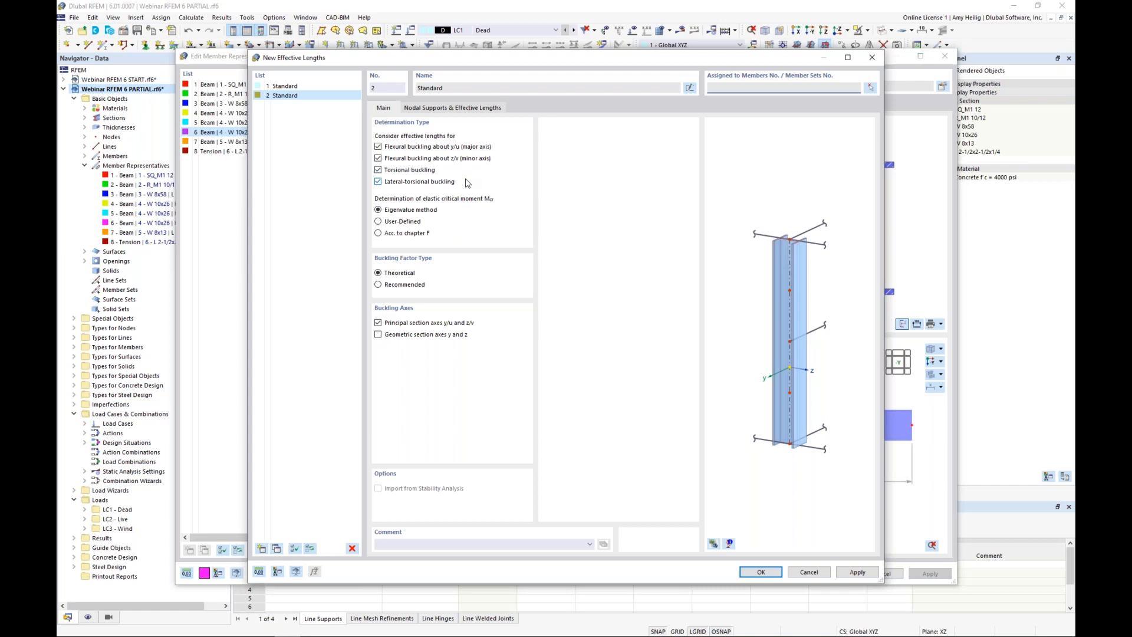
left_click(460, 111)
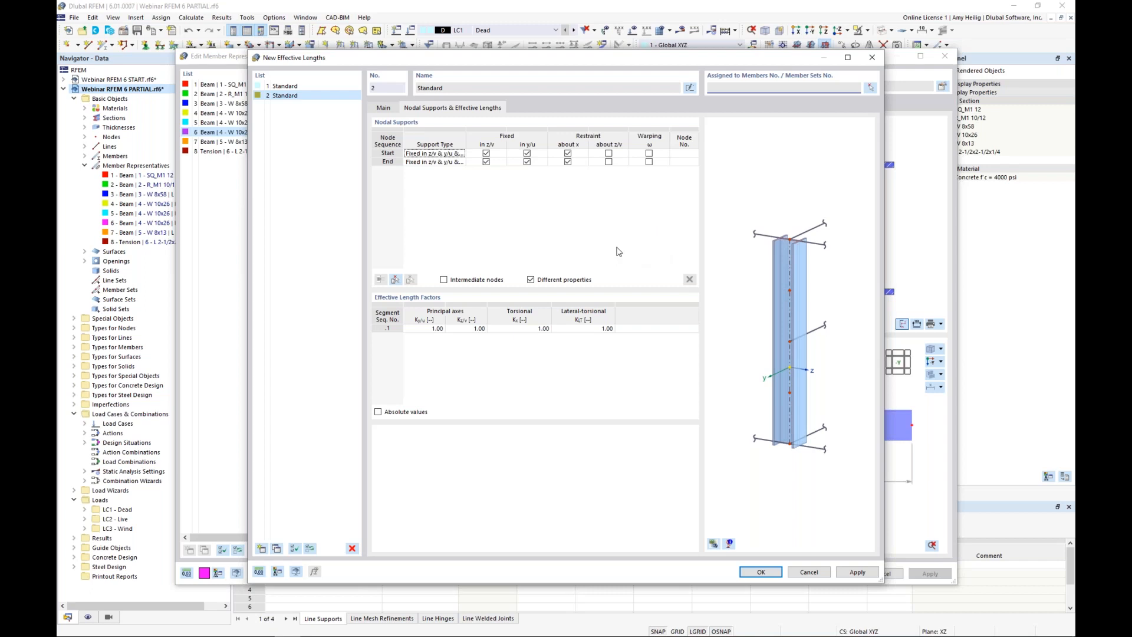
left_click(444, 280)
left_click(395, 280)
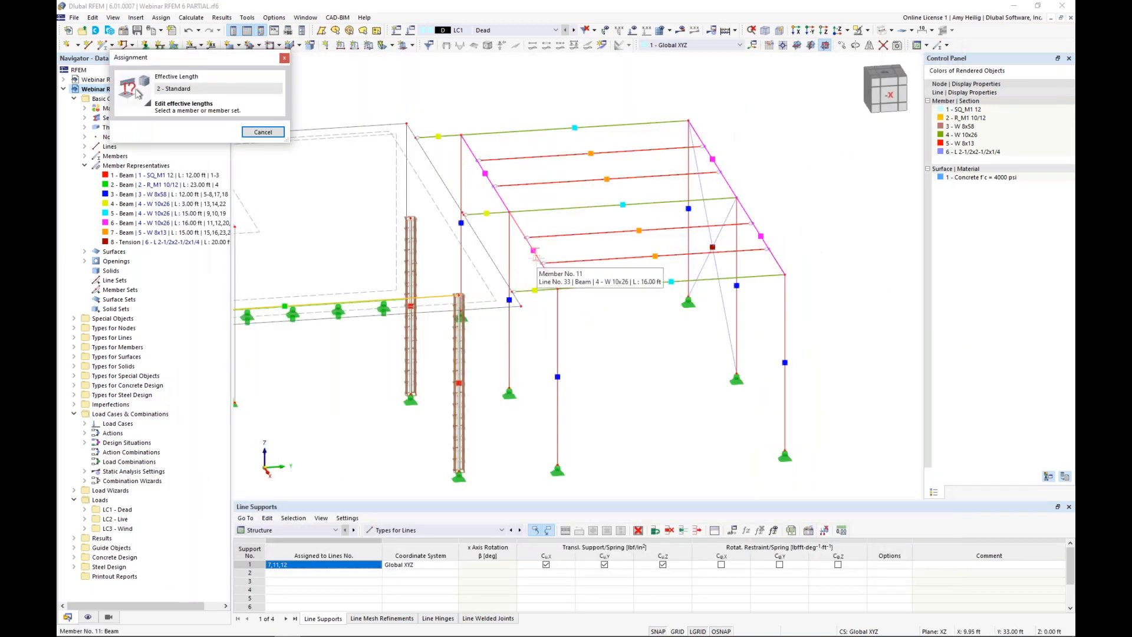
scroll(536, 258, "up", 1)
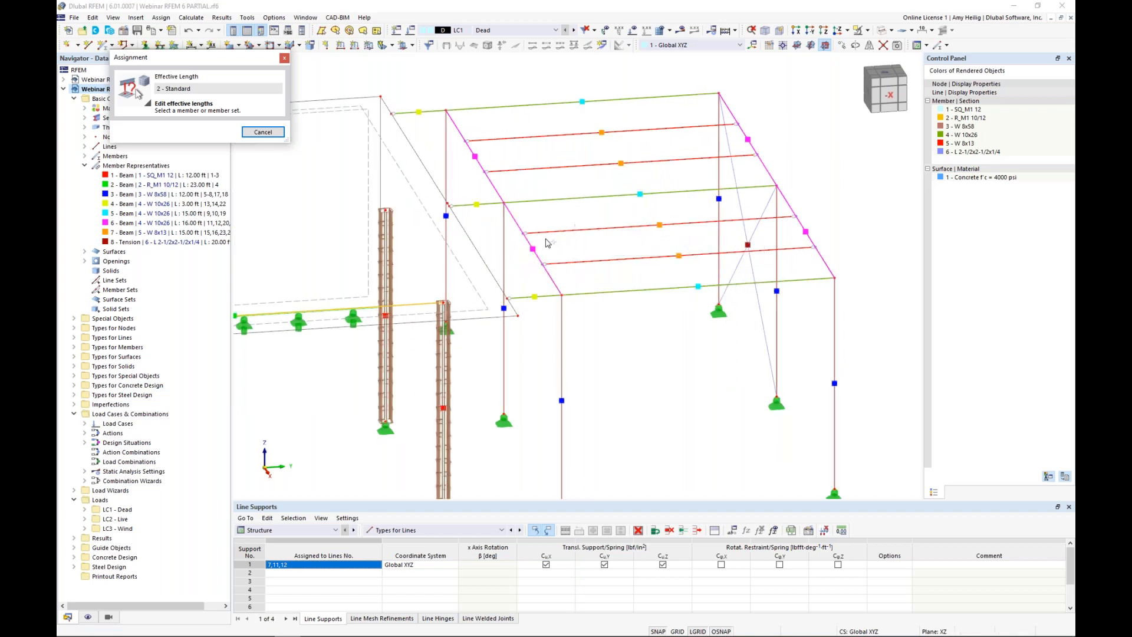
left_click(534, 252)
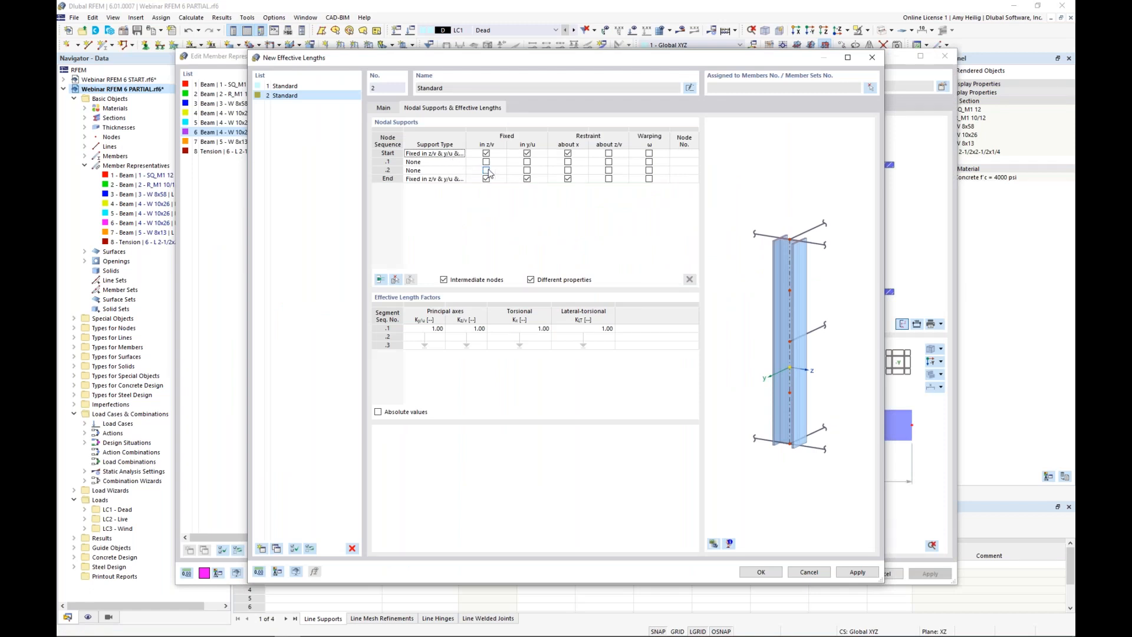
Step: Fix both intermediate nodes in y/u and check the available support eccentricity types, keeping None
left_click(527, 162)
left_click(527, 170)
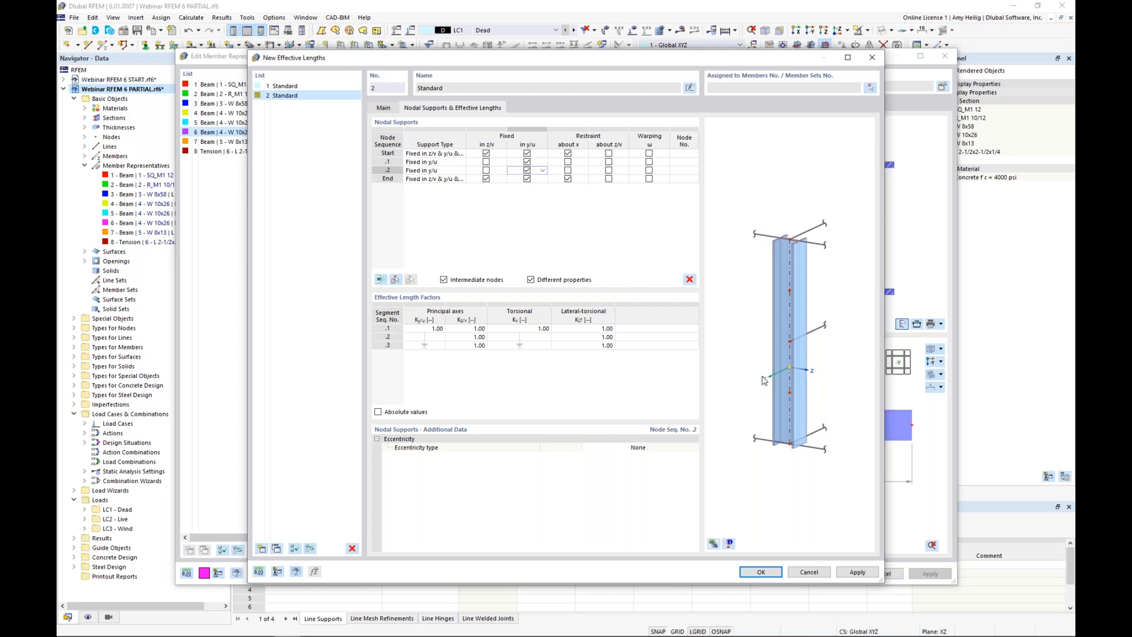
left_click(641, 447)
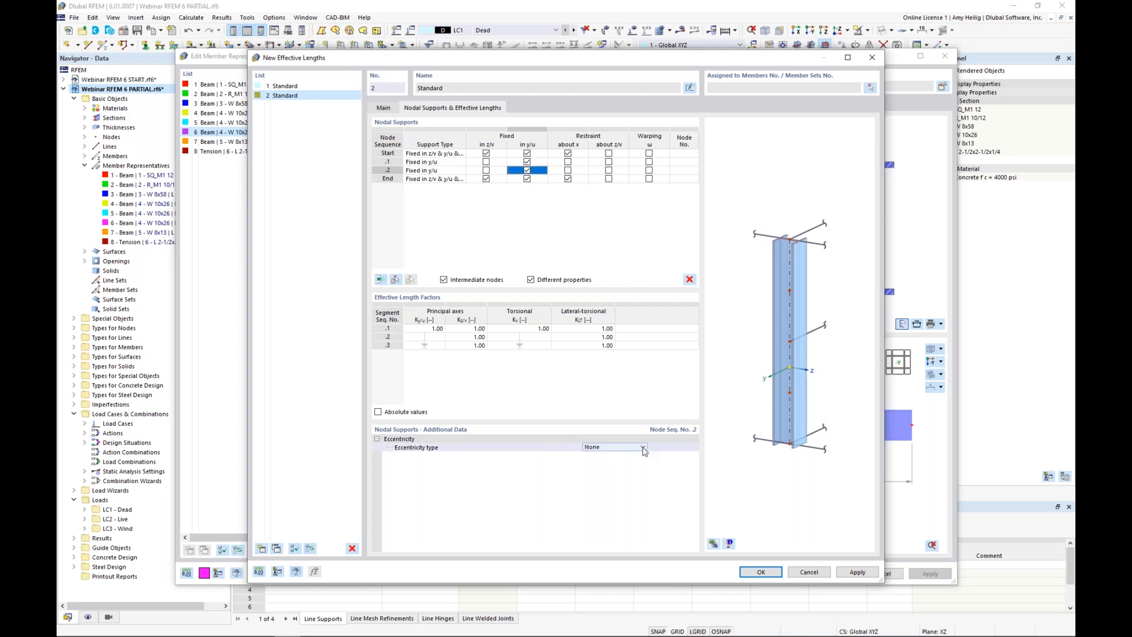
left_click(643, 448)
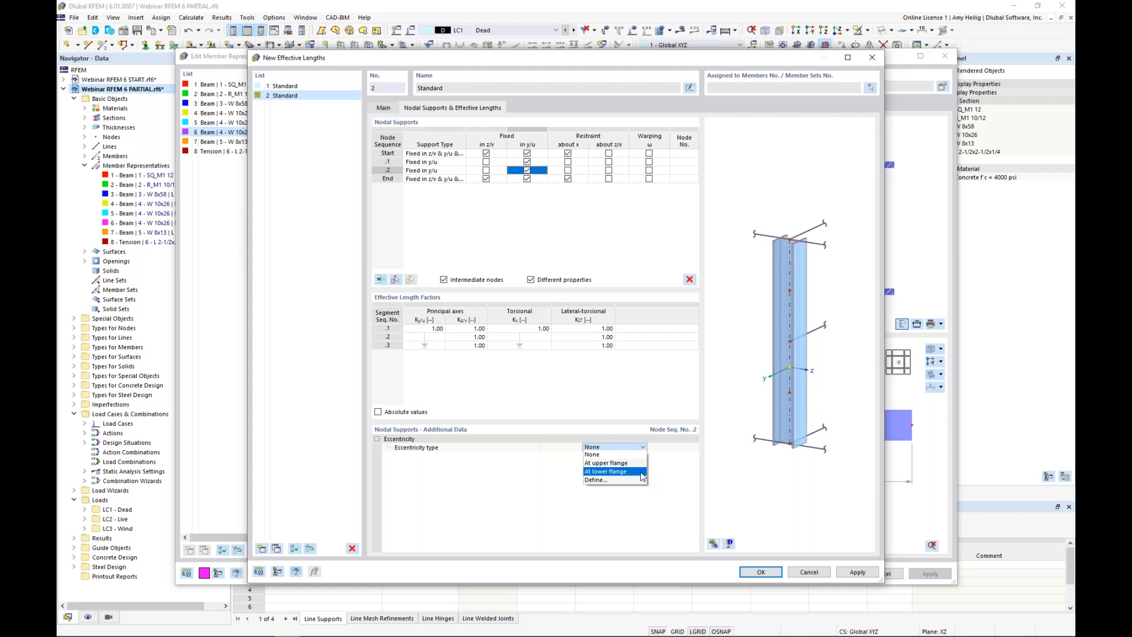
left_click(663, 477)
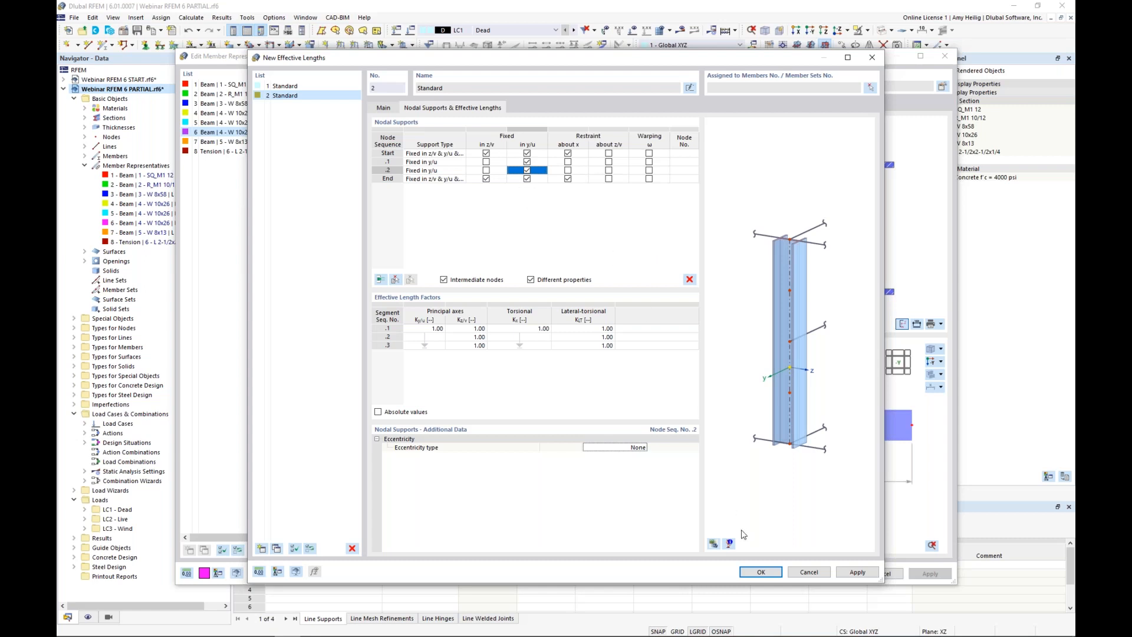
Step: Recheck the buckling settings, assign the new effective lengths to the beams, and inspect the nodal supports on the 3D preview
left_click(384, 107)
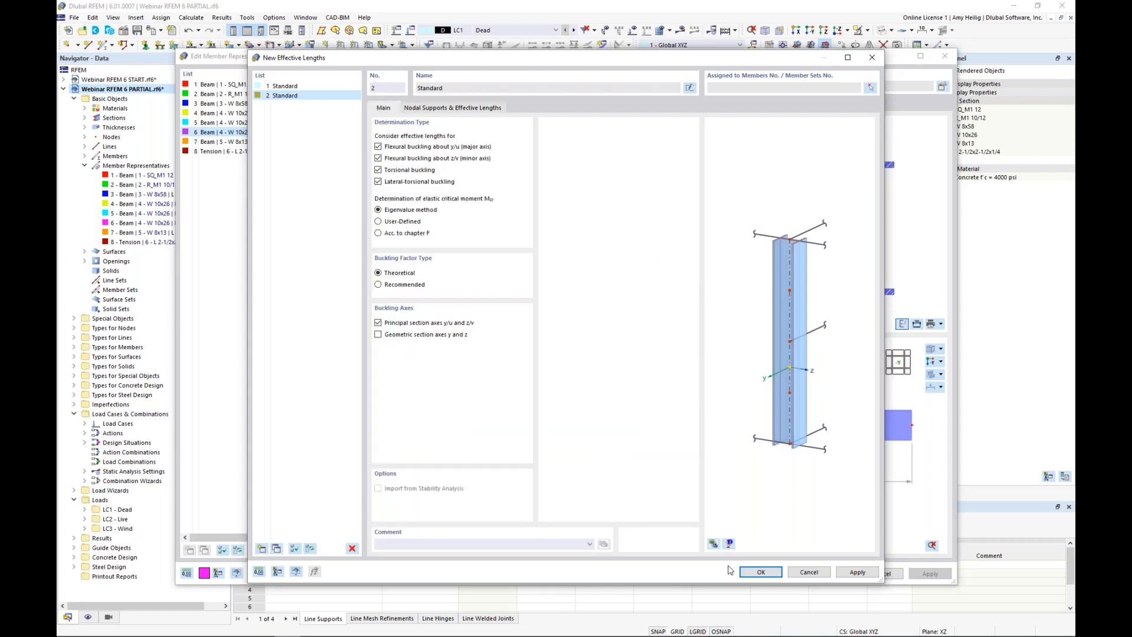
left_click(761, 572)
middle_click_drag(760, 389, 681, 434, "ctrl")
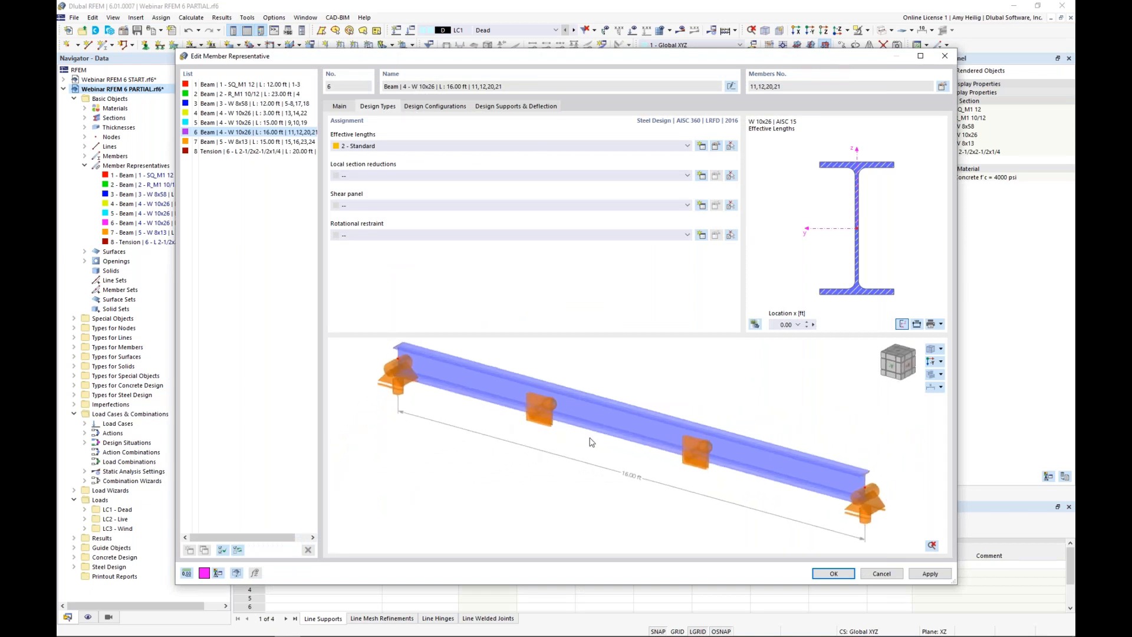
scroll(746, 465, "down", 1)
middle_click_drag(785, 426, 741, 418)
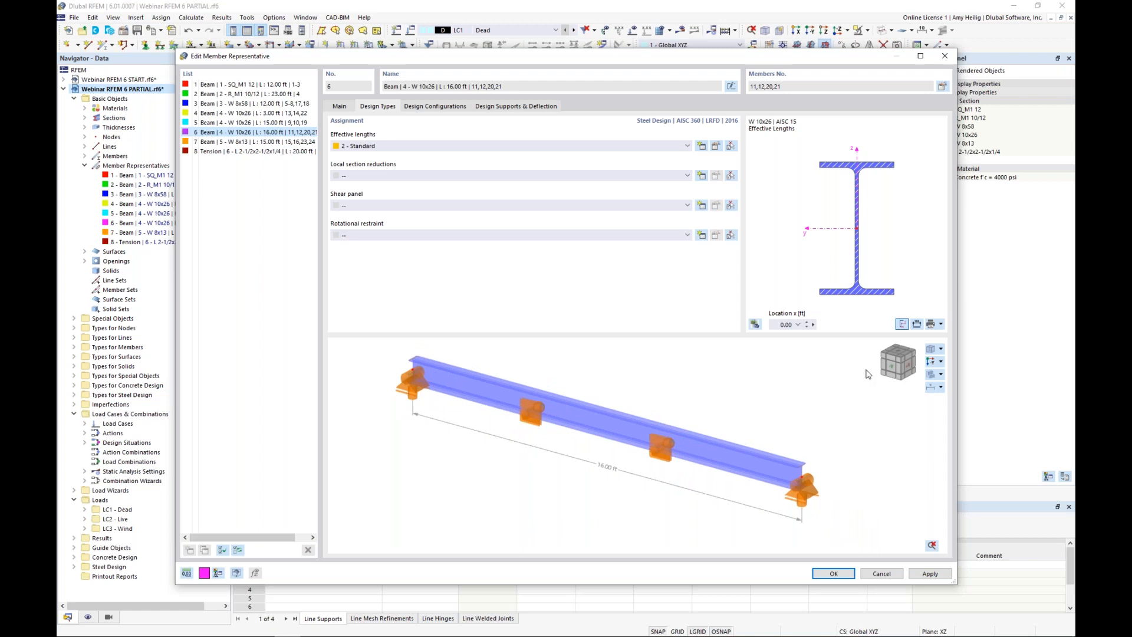
Step: Review the beams' default AISC 360 strength and serviceability configurations, and save the member representative
left_click(459, 109)
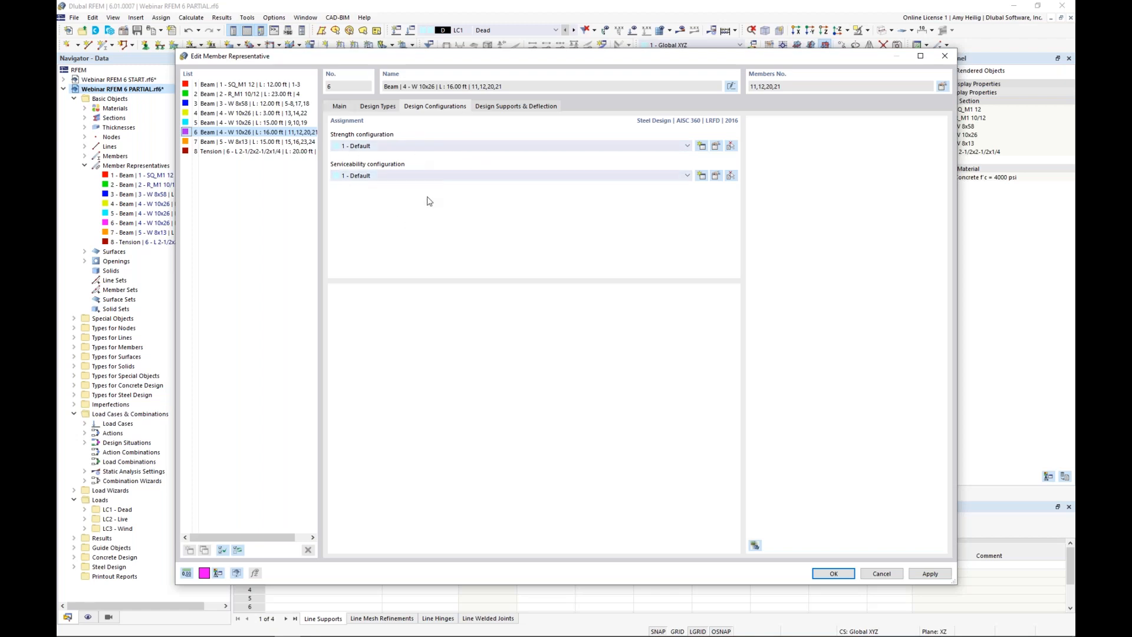
left_click(715, 146)
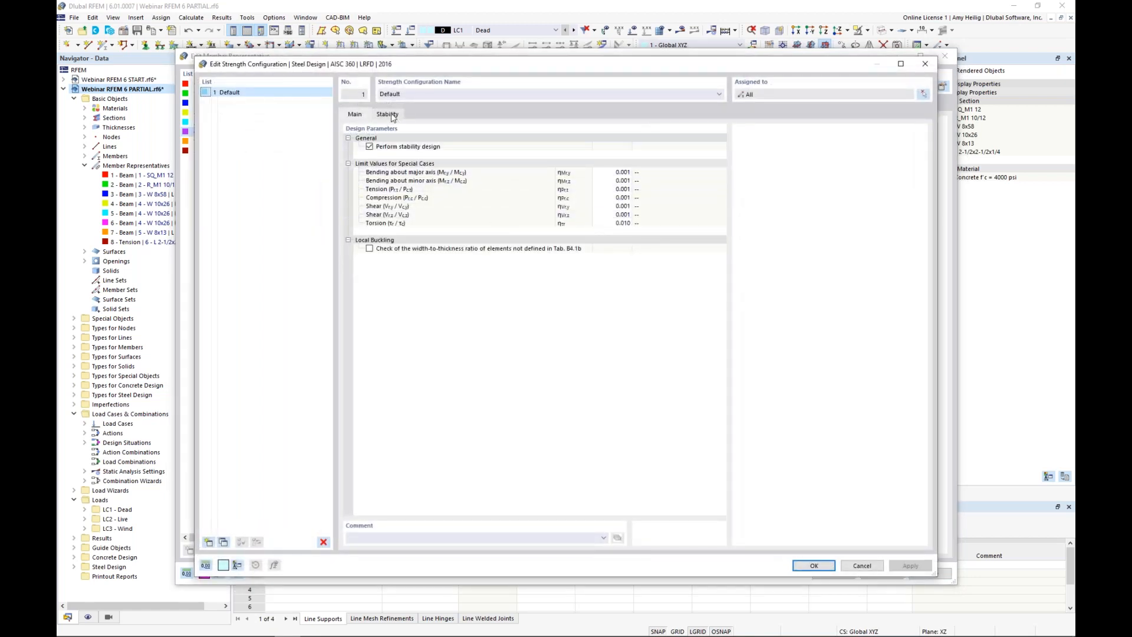
left_click(862, 565)
left_click(715, 176)
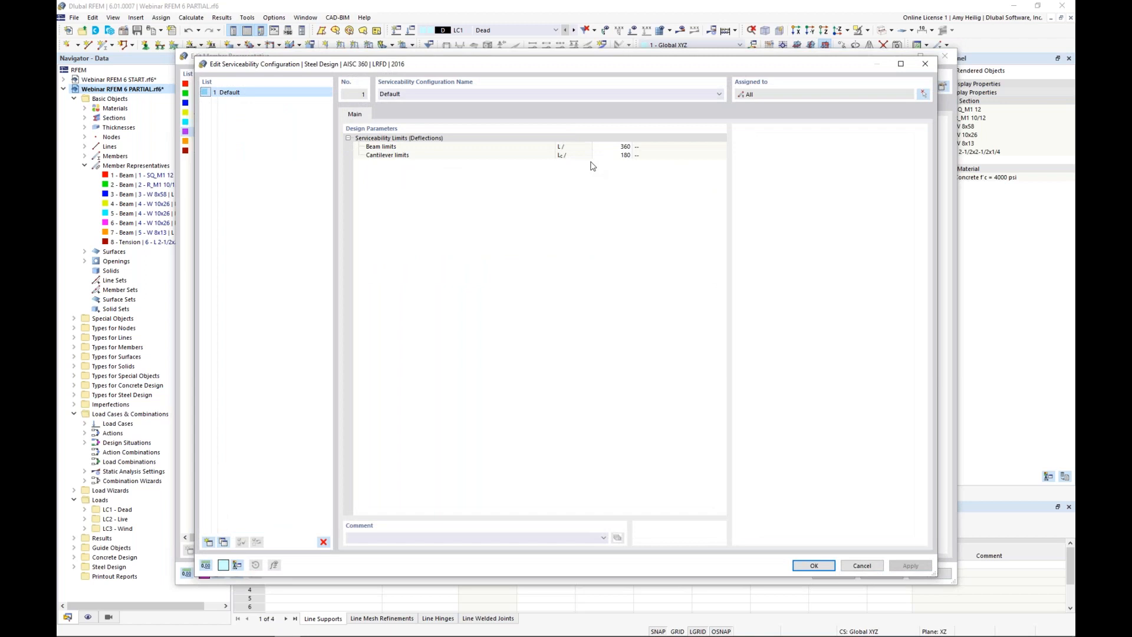
left_click(862, 565)
left_click(834, 573)
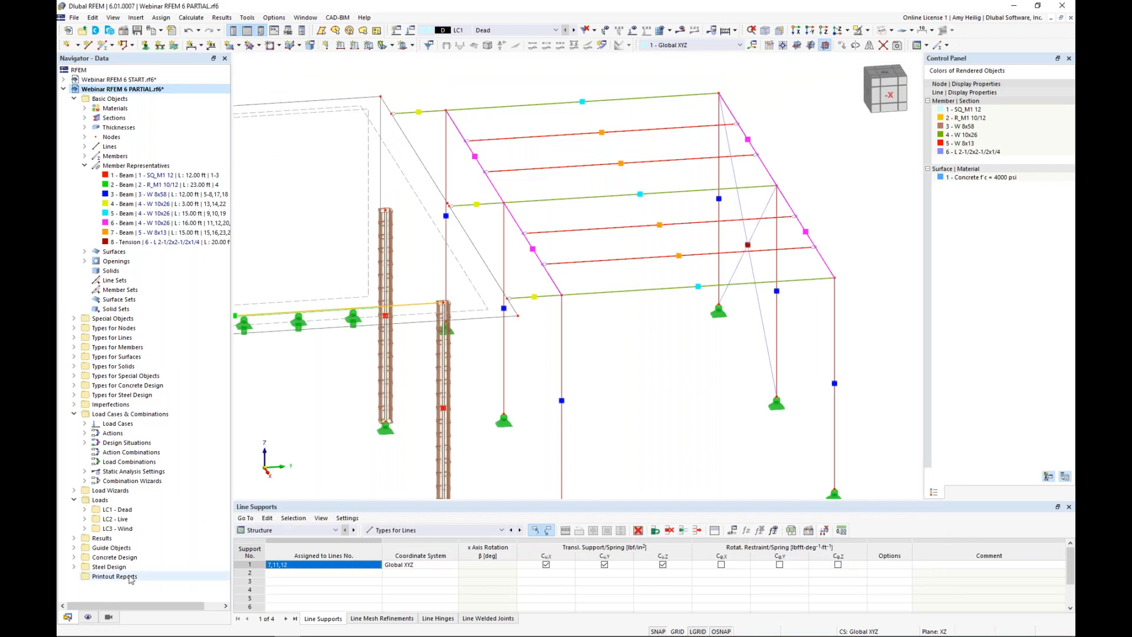
Step: Show the member effective lengths on the steel frame, inspect their nodal supports, and hide them again
left_click(87, 616)
scroll(177, 247, "up", 10)
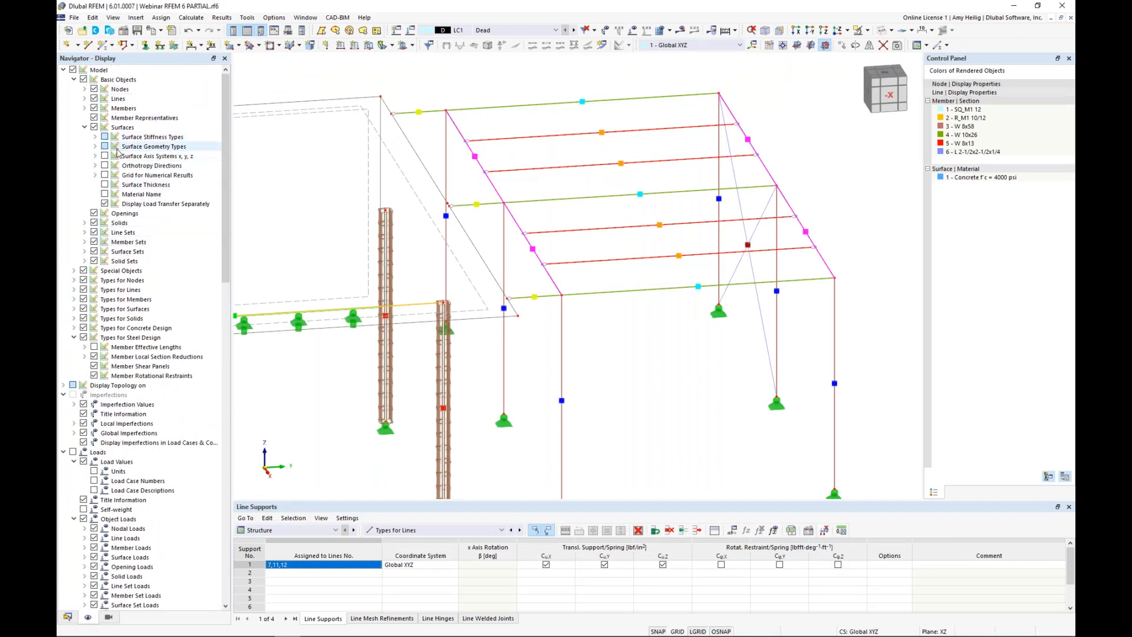
left_click(94, 347)
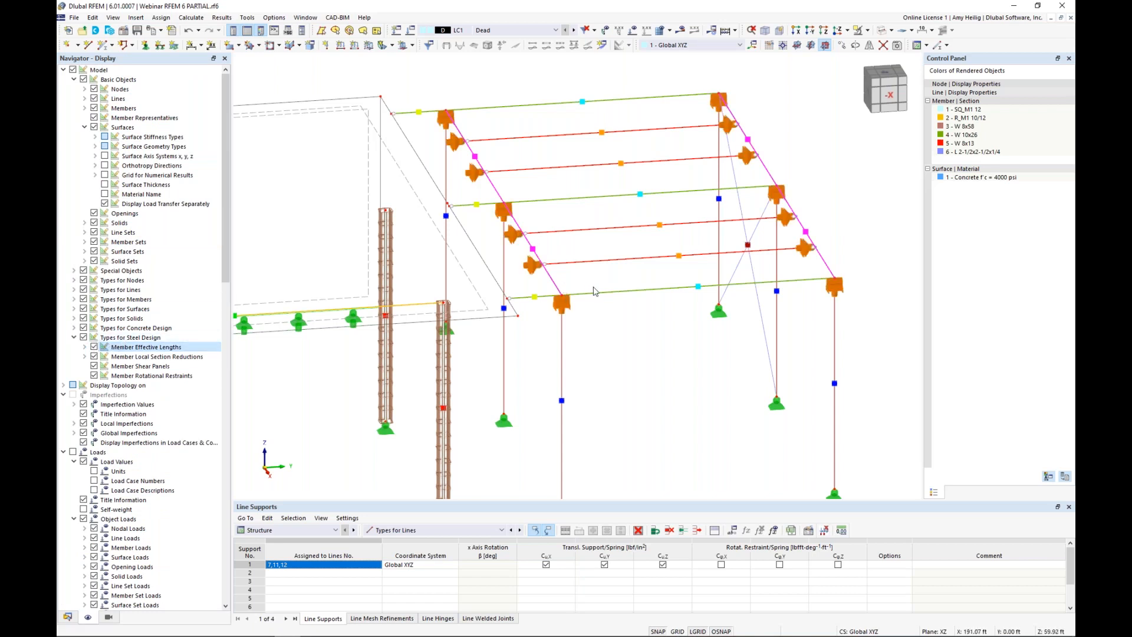
scroll(590, 291, "down", 2)
mouse_move(599, 291)
middle_mouse_down("ctrl")
mouse_move(652, 297)
mouse_move(670, 286)
mouse_move(591, 304)
middle_mouse_up("ctrl")
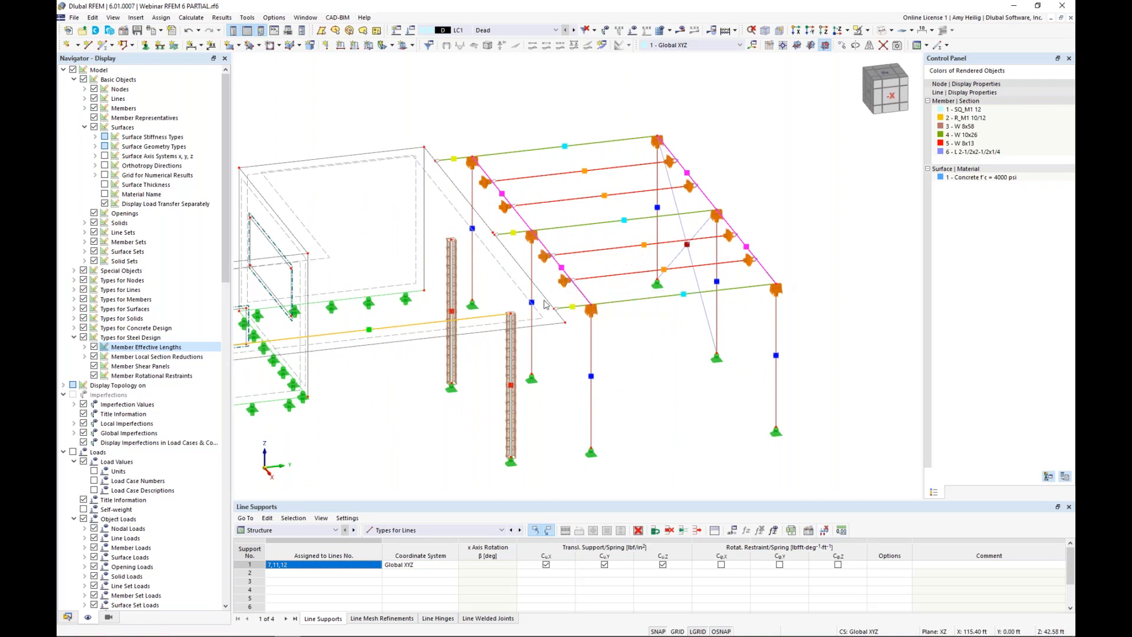
left_click(94, 347)
Step: Calculate all load cases and combinations of the model
middle_click_drag(416, 418, 521, 376)
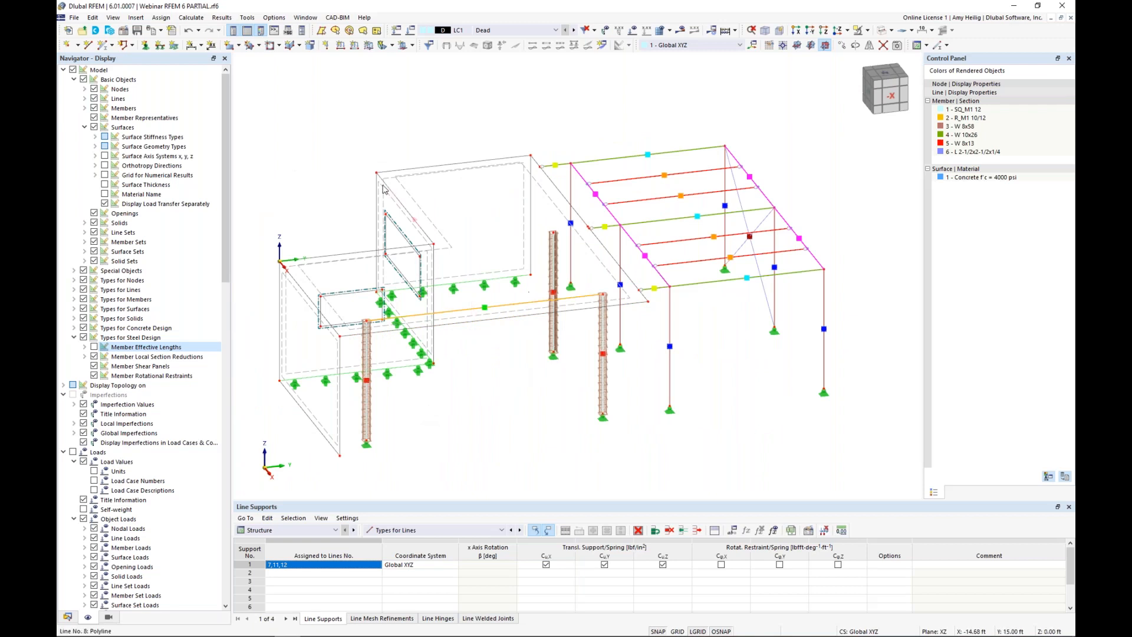
left_click(191, 17)
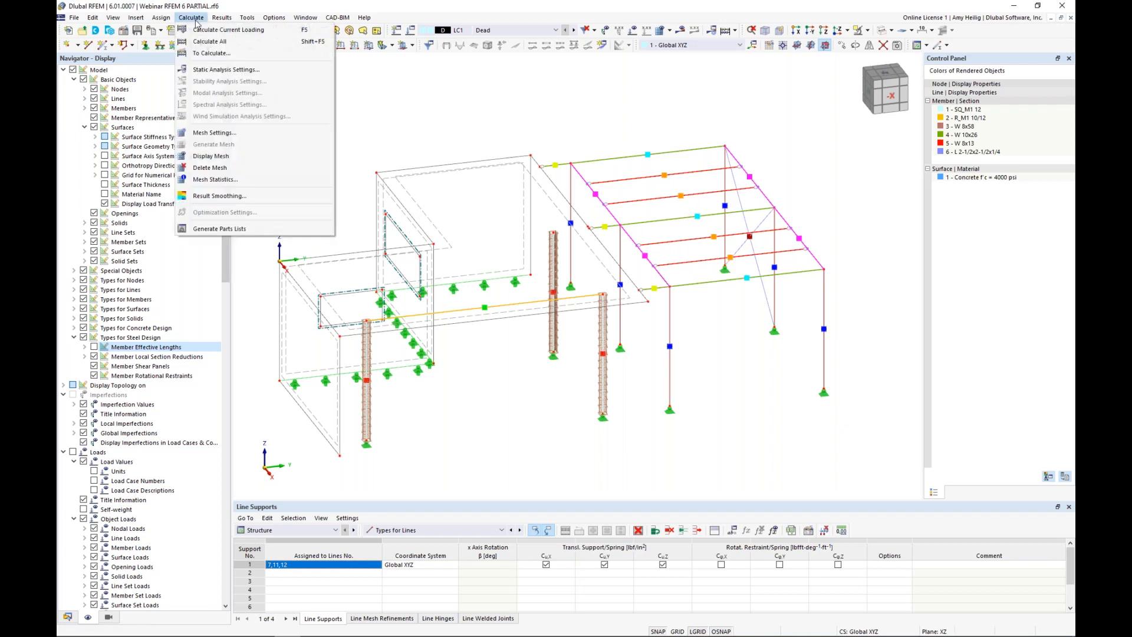
left_click(207, 42)
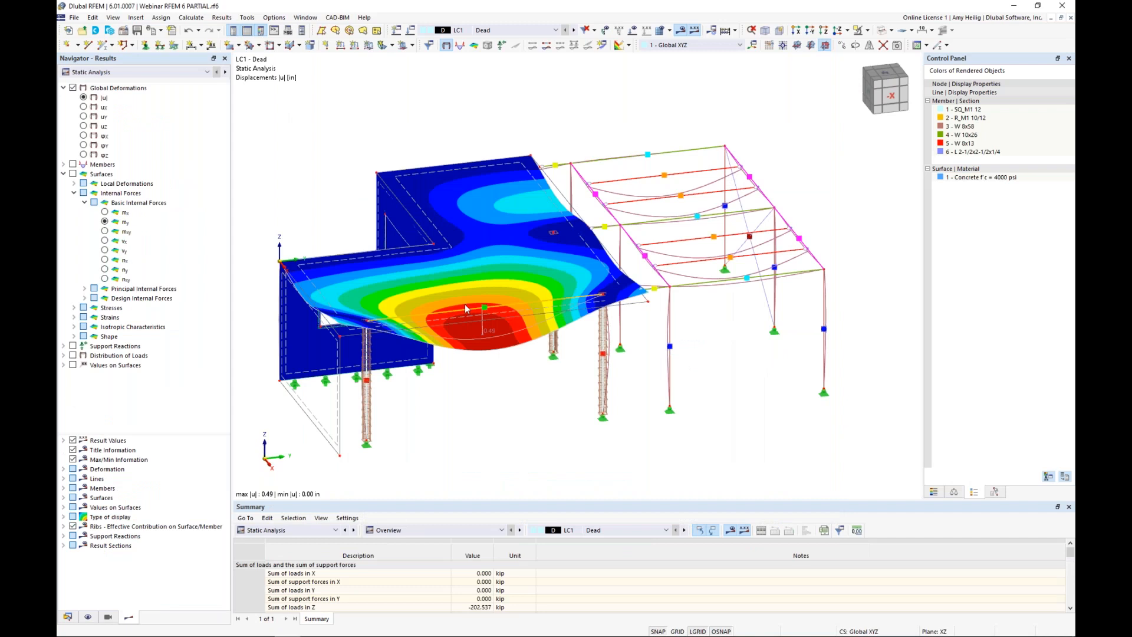
Step: Step the global deformation results from LC1 through LC3 and display load combination CO2, 1.20D + 1.60L
left_click(63, 174)
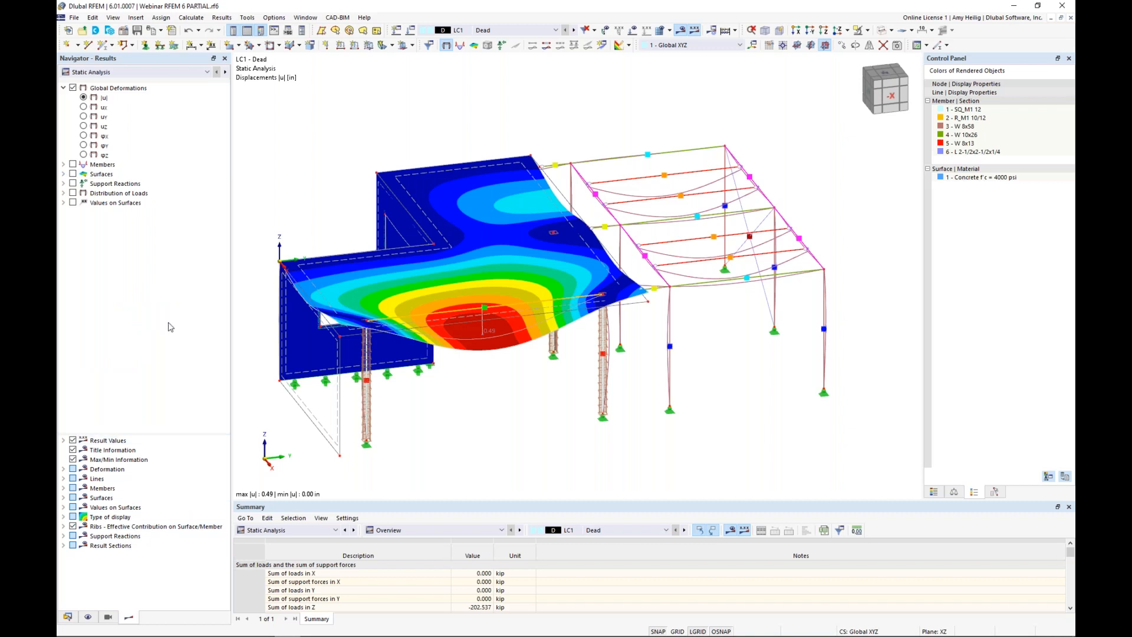
left_click(573, 30)
left_click(574, 30)
left_click(555, 30)
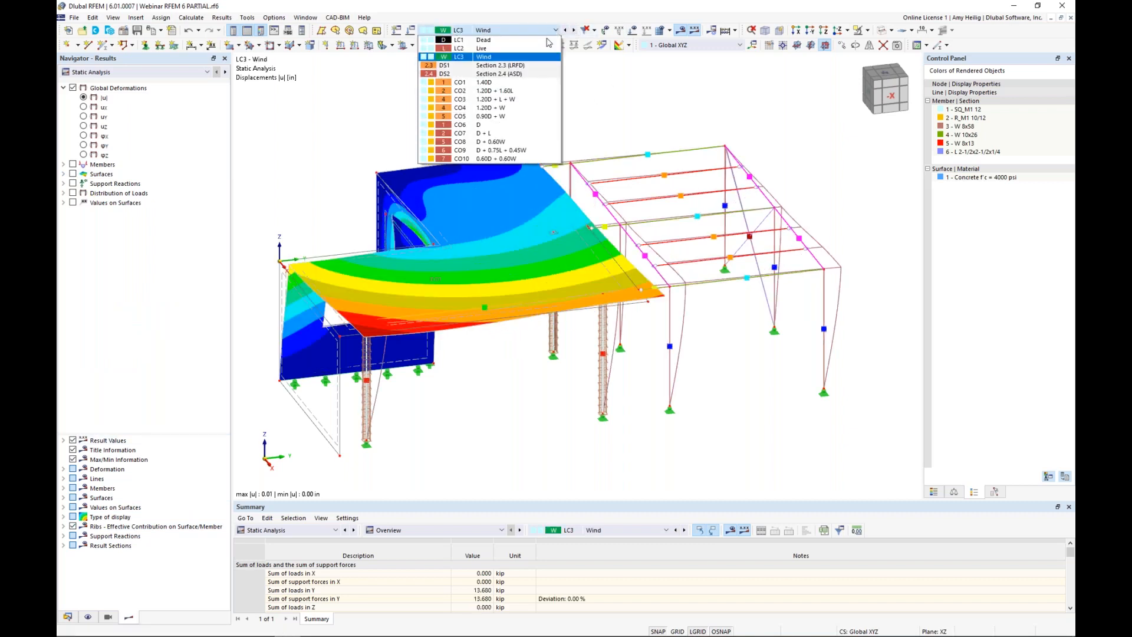
left_click(522, 94)
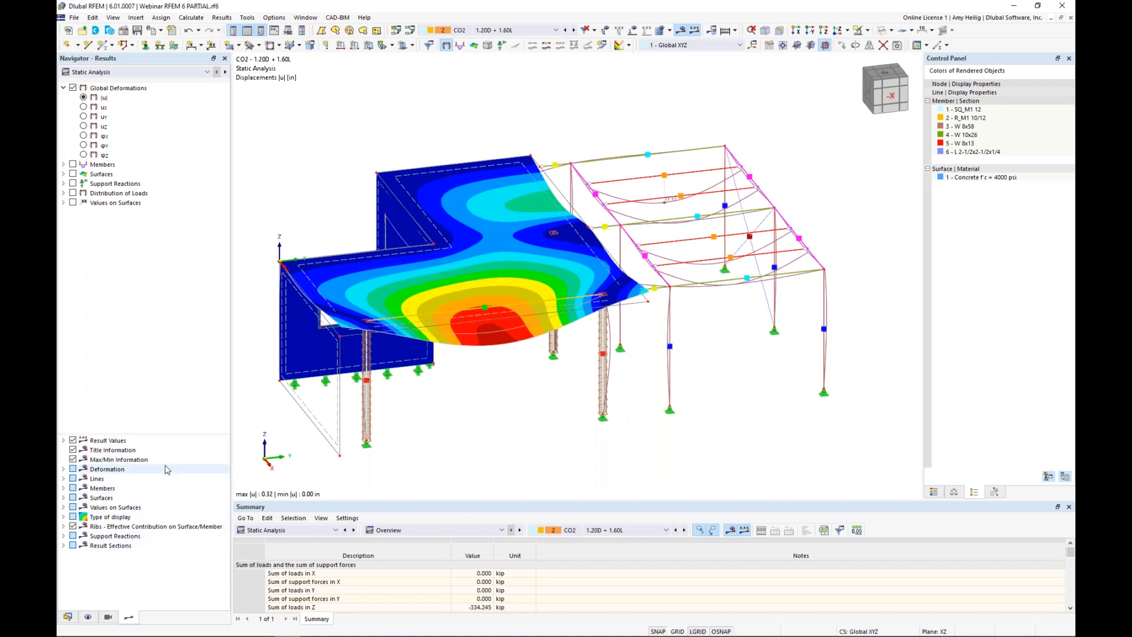
Step: Display member deformations as Section Colored and switch the results to CO4, 1.20D + W
left_click(64, 470)
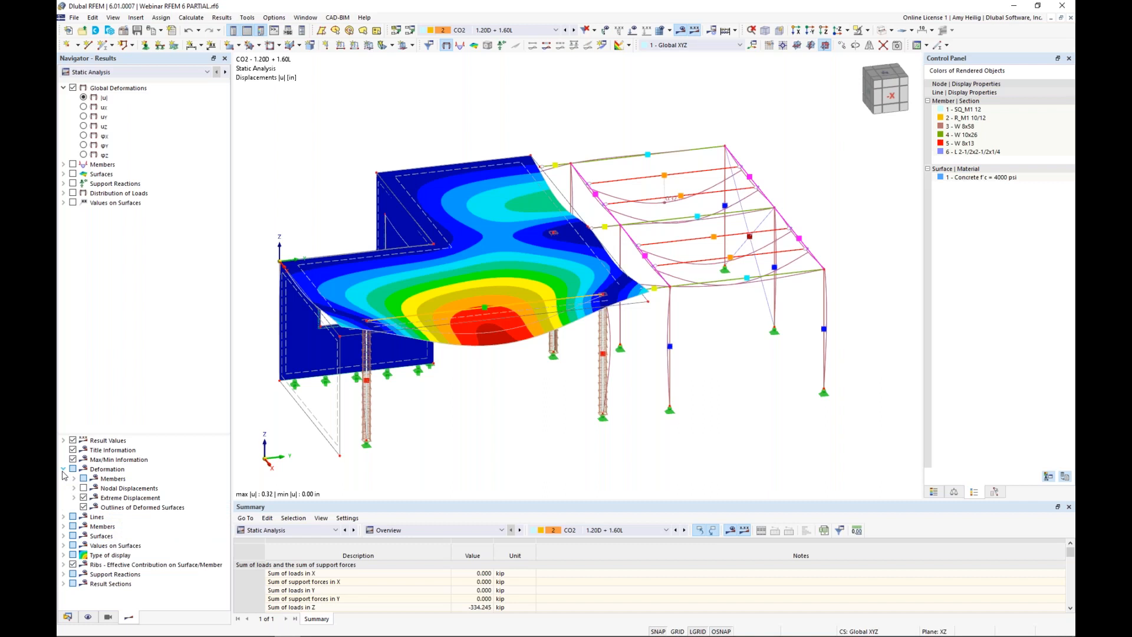
left_click(74, 478)
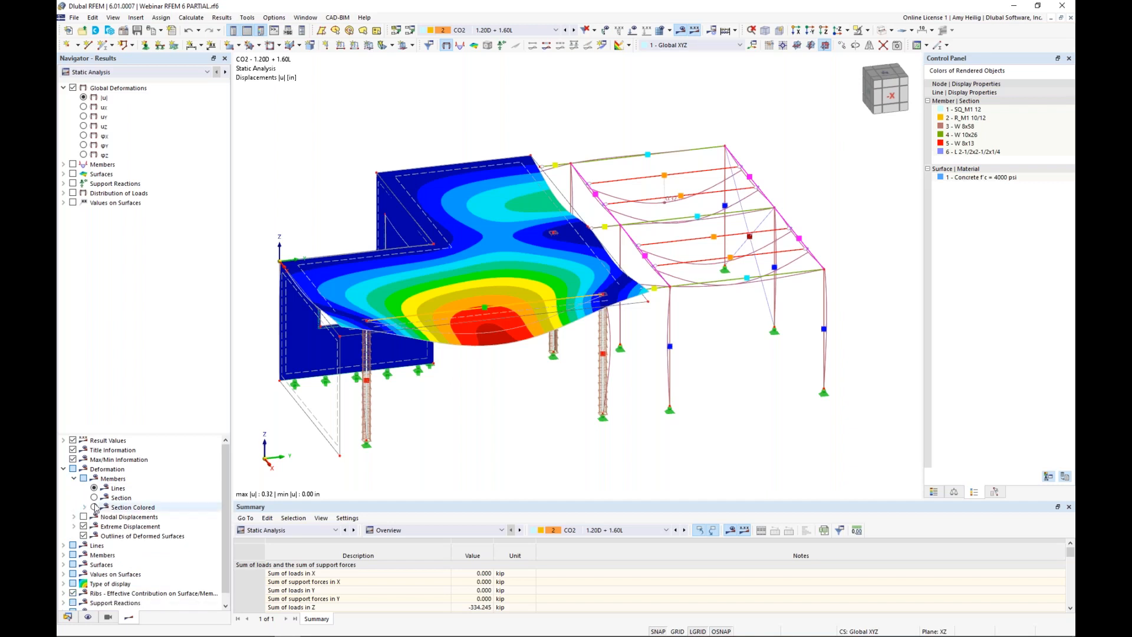
left_click(94, 507)
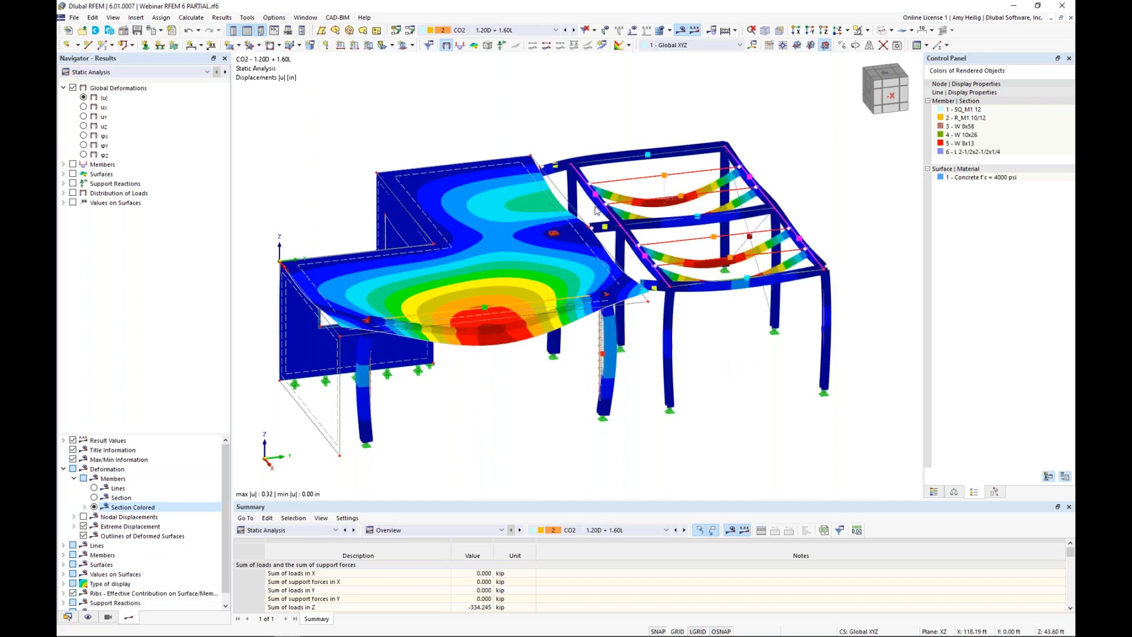
left_click(573, 30)
left_click(573, 30)
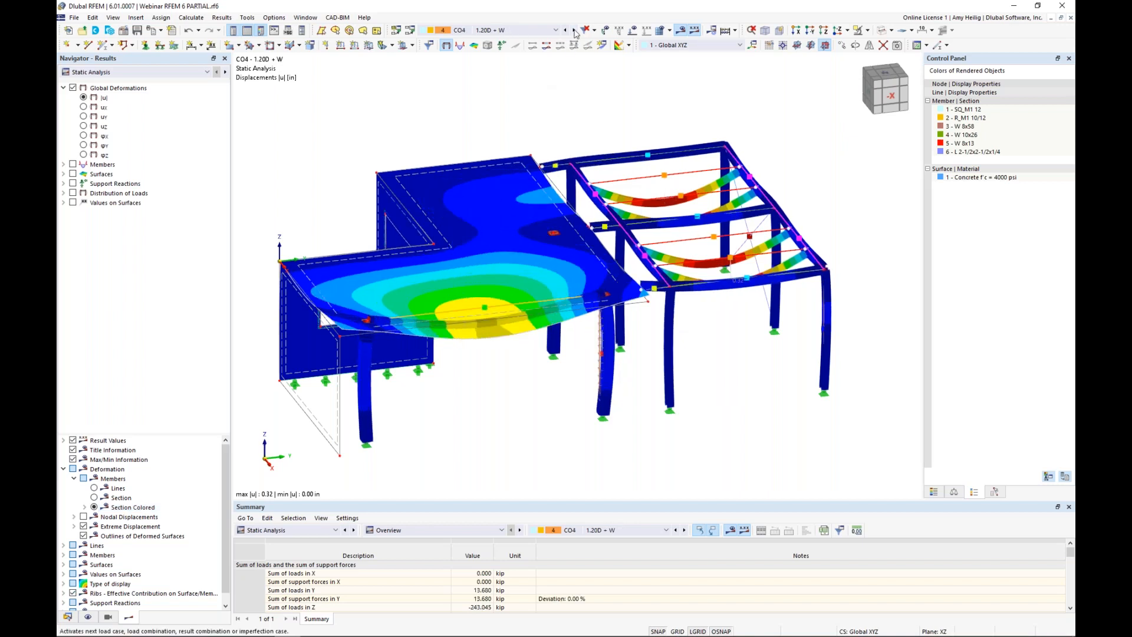
Step: Turn on the member results for CO4 and review the internal forces N, Vy / Vu and My / Mu
left_click(64, 165)
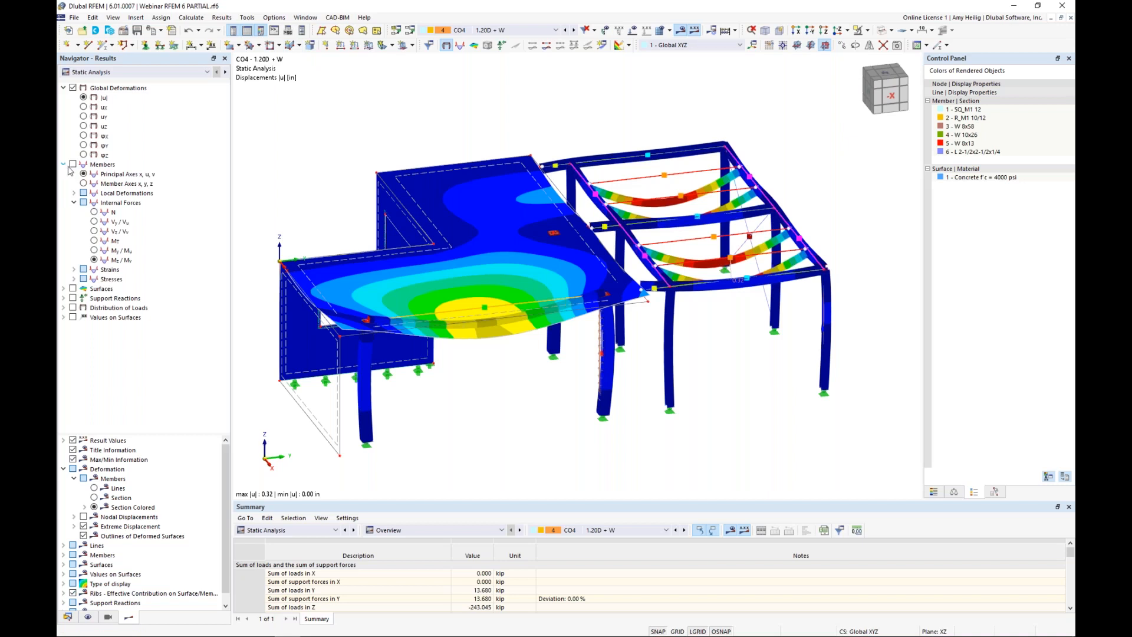
left_click(73, 164)
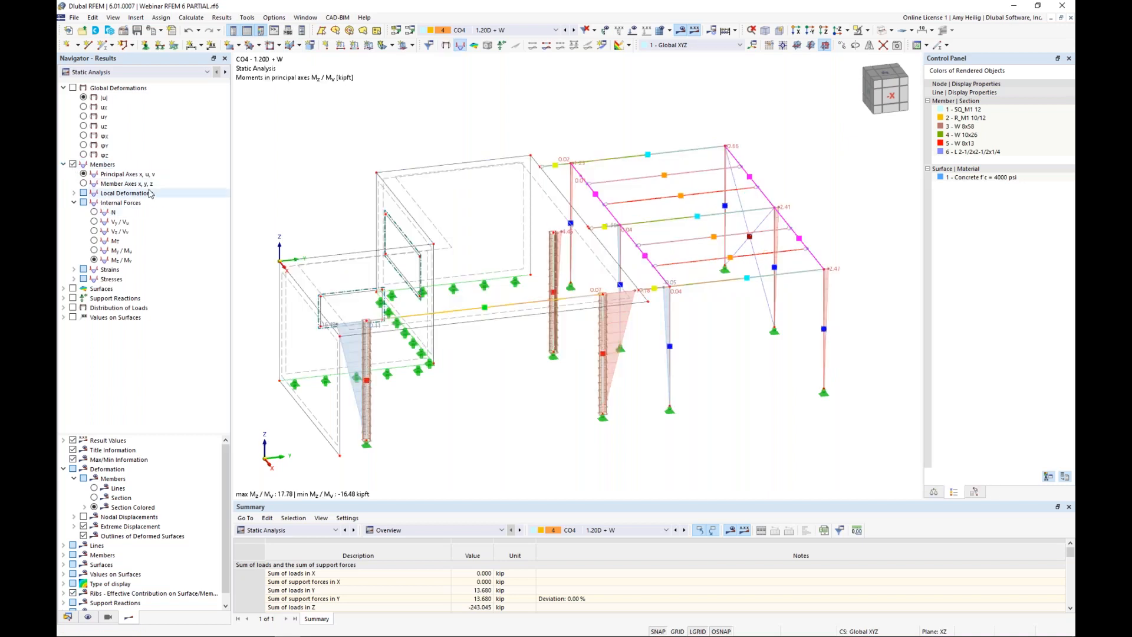
left_click(94, 213)
middle_click_drag(591, 422, 622, 404, "ctrl")
scroll(624, 401, "up", 1)
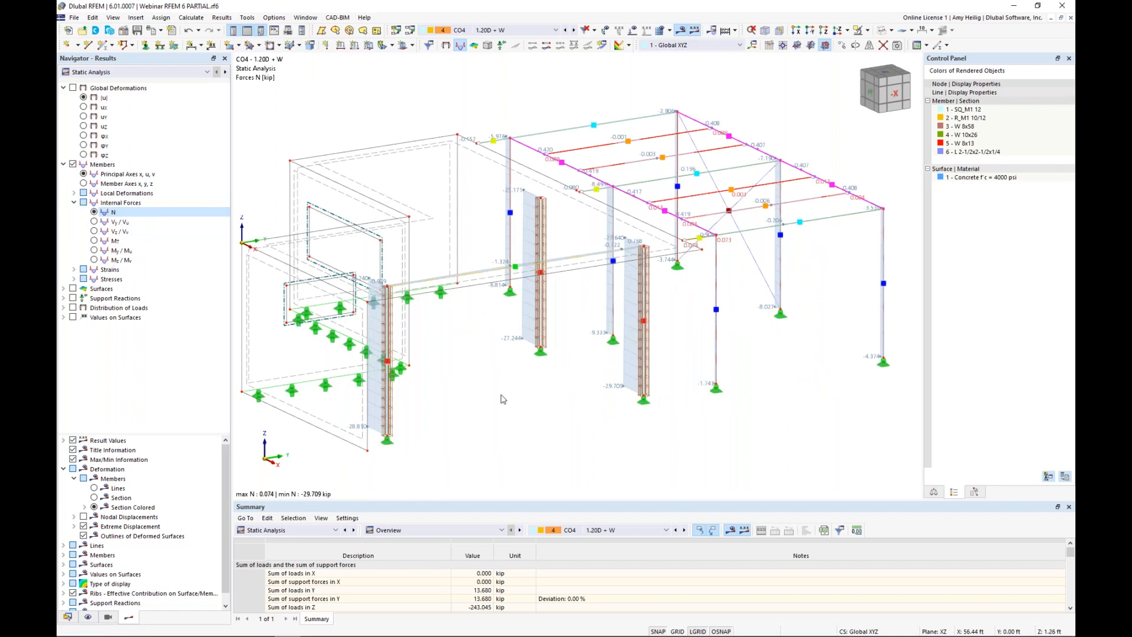
left_click(94, 221)
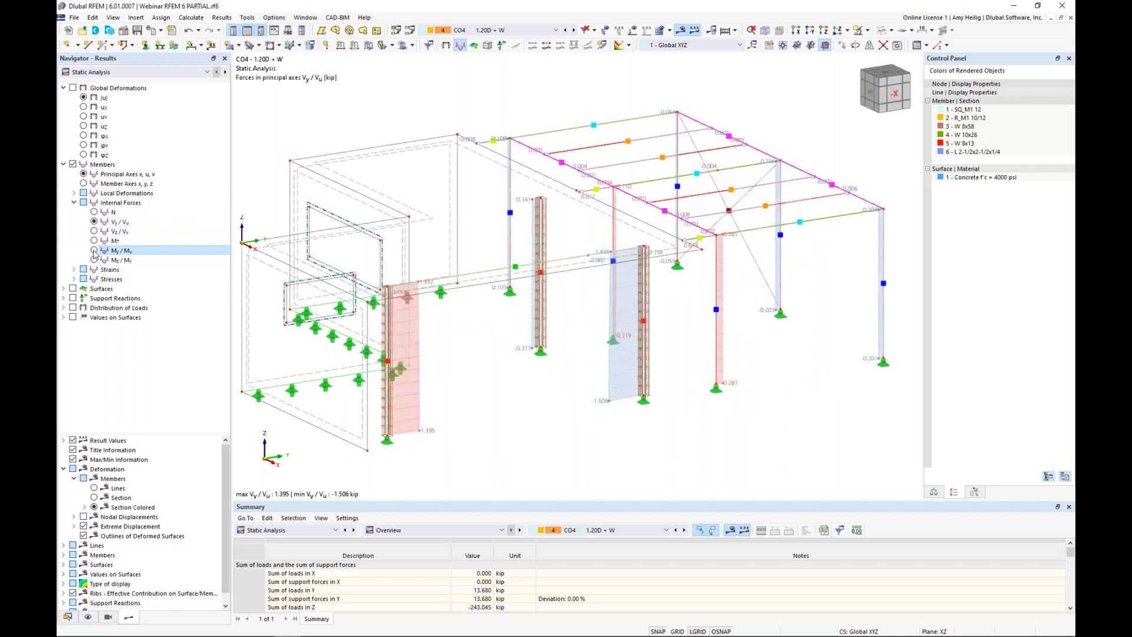
left_click(94, 250)
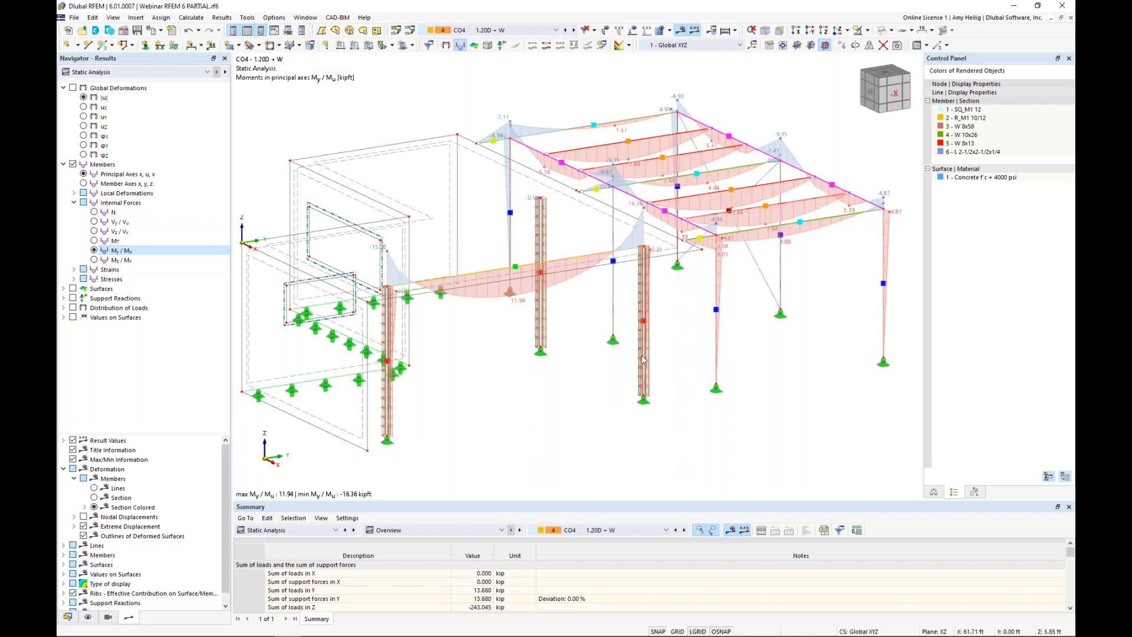
Step: View the result diagrams of concrete column member 2, adding the axial force N and advancing to load combination CO6
mouse_move(646, 354)
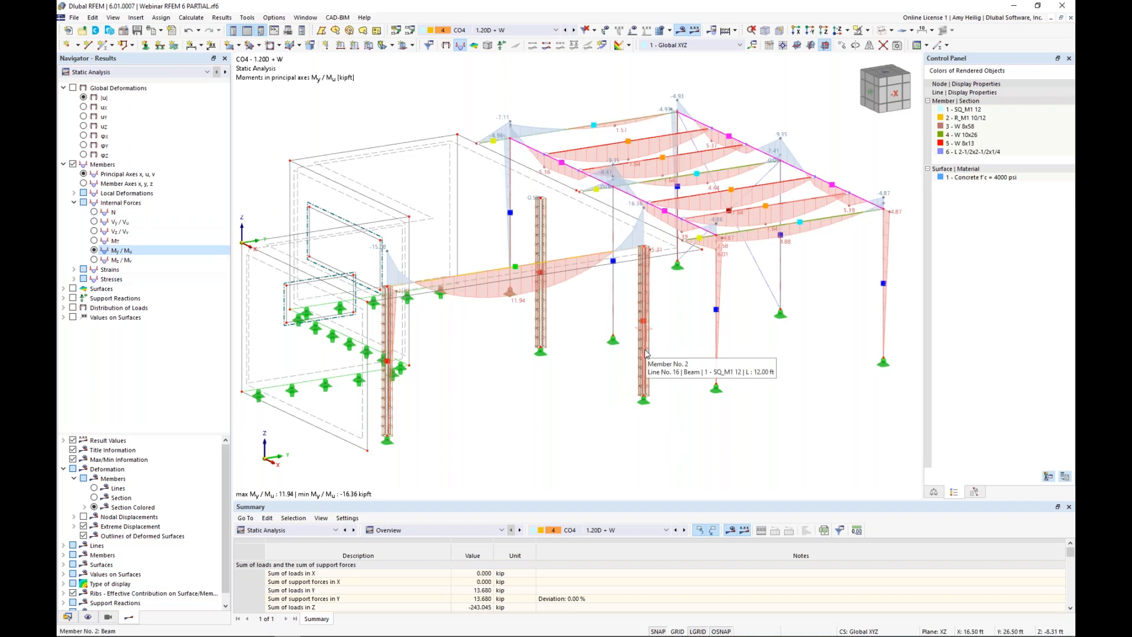
right_click(645, 354)
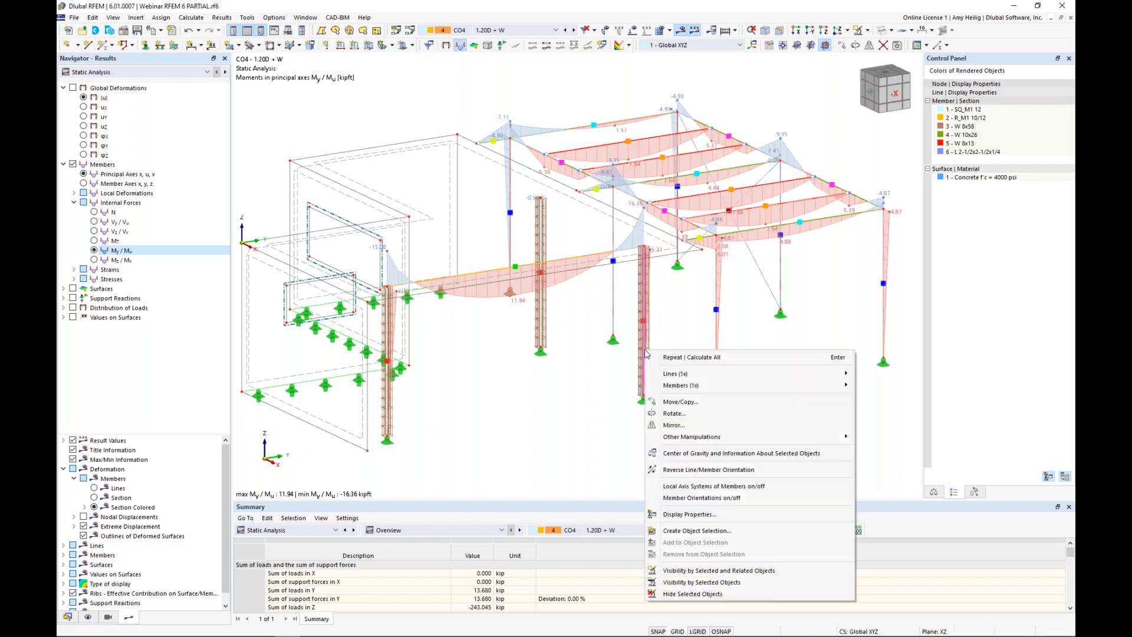
mouse_move(668, 386)
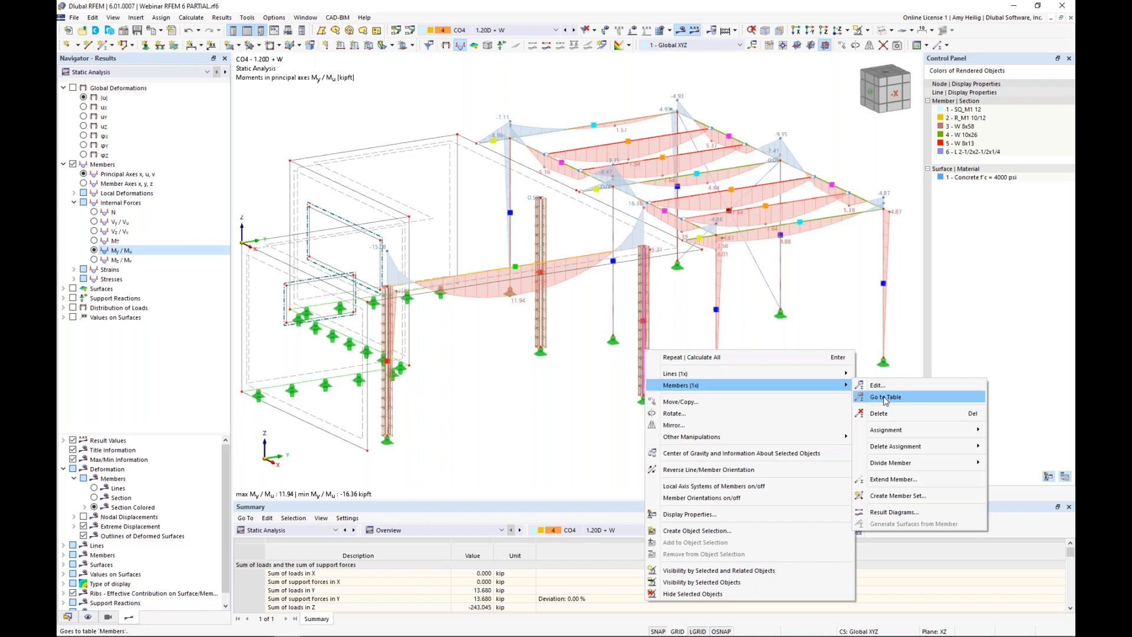
left_click(893, 512)
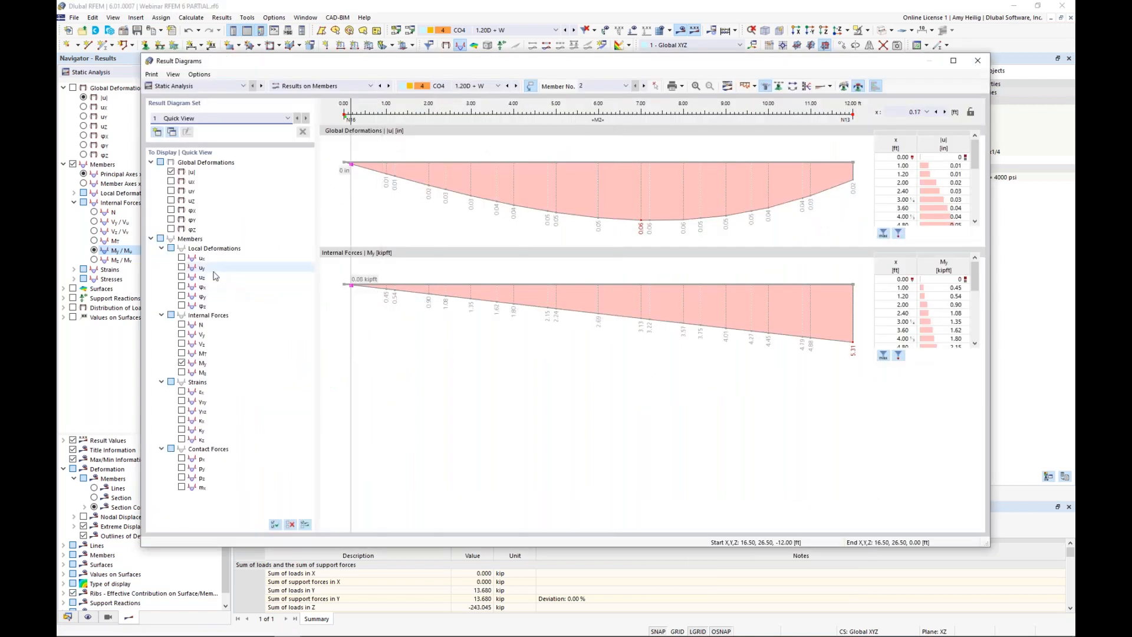
left_click(182, 325)
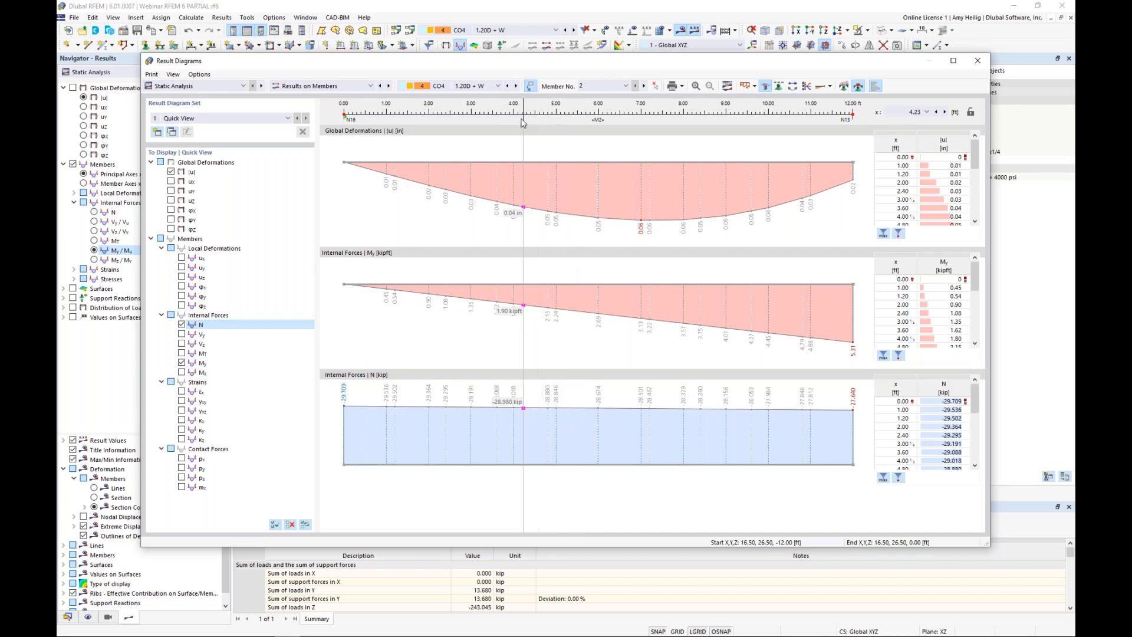
left_click(517, 86)
left_click(517, 86)
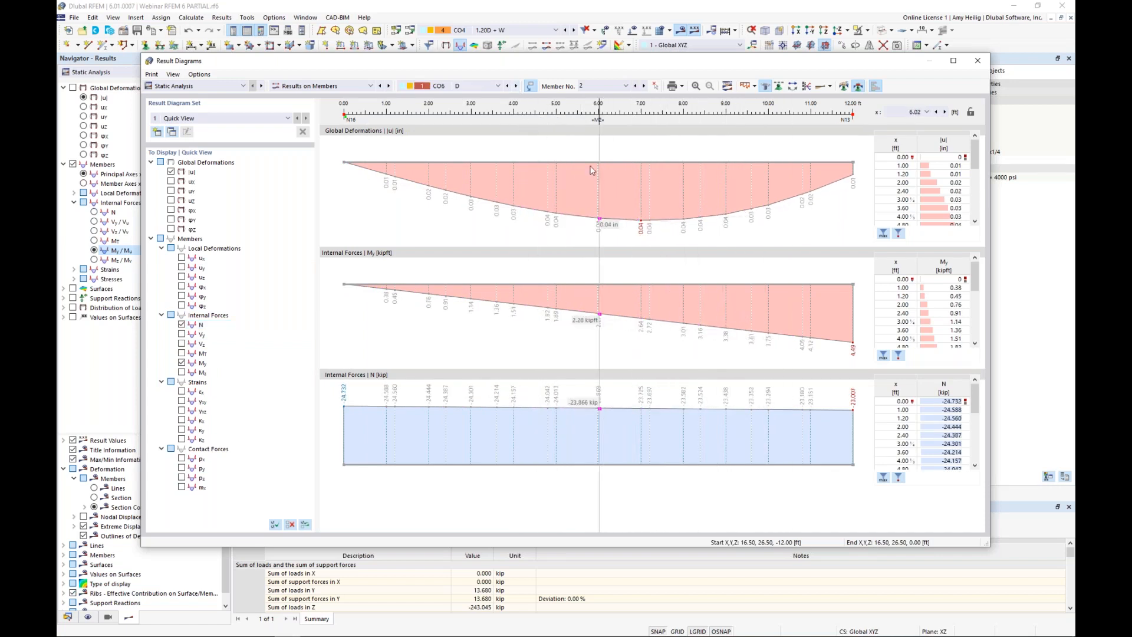
Step: Move the result diagrams window off the model and switch the displayed member moments to CO6, D
left_click_drag(281, 66, 939, 103)
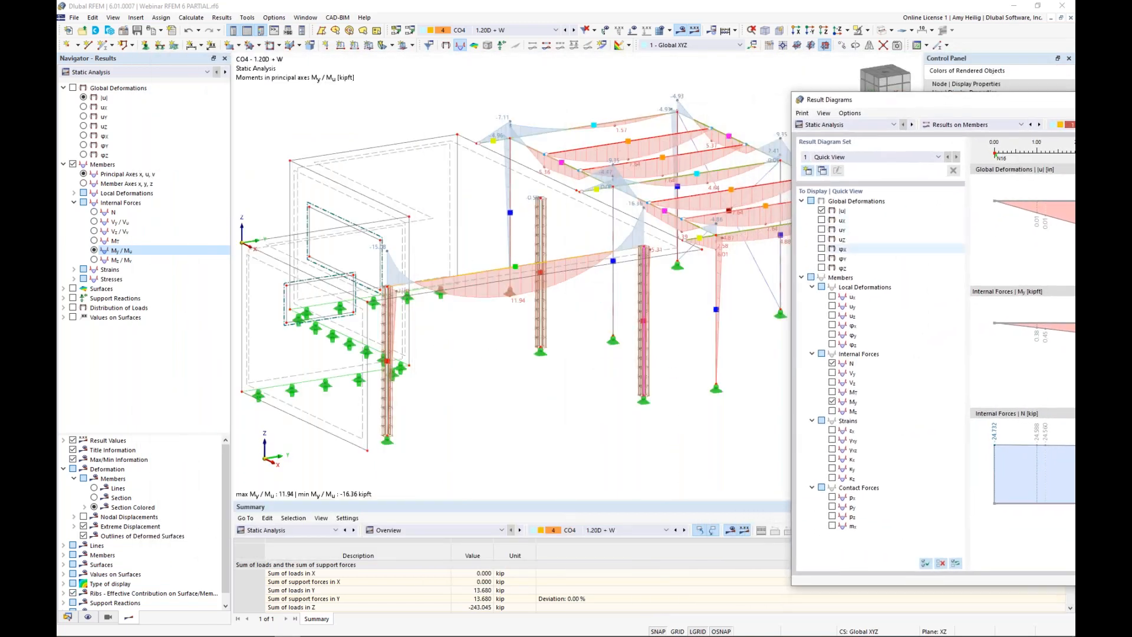
scroll(553, 336, "down", 2)
middle_click_drag(553, 336, 490, 349, "ctrl")
scroll(490, 349, "up", 2)
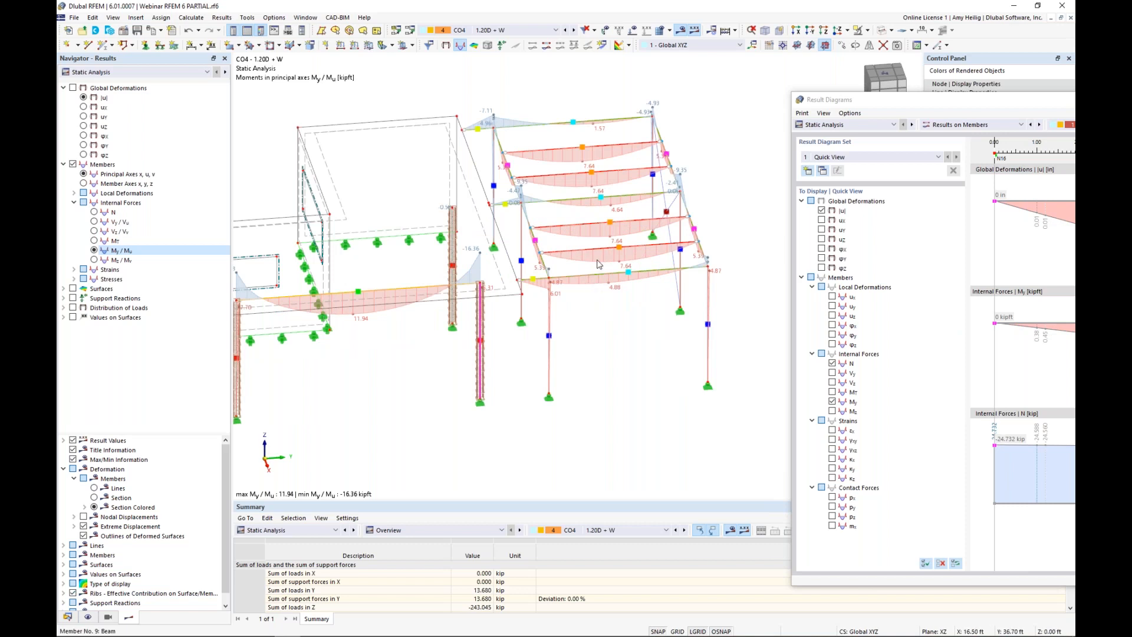
left_click(574, 30)
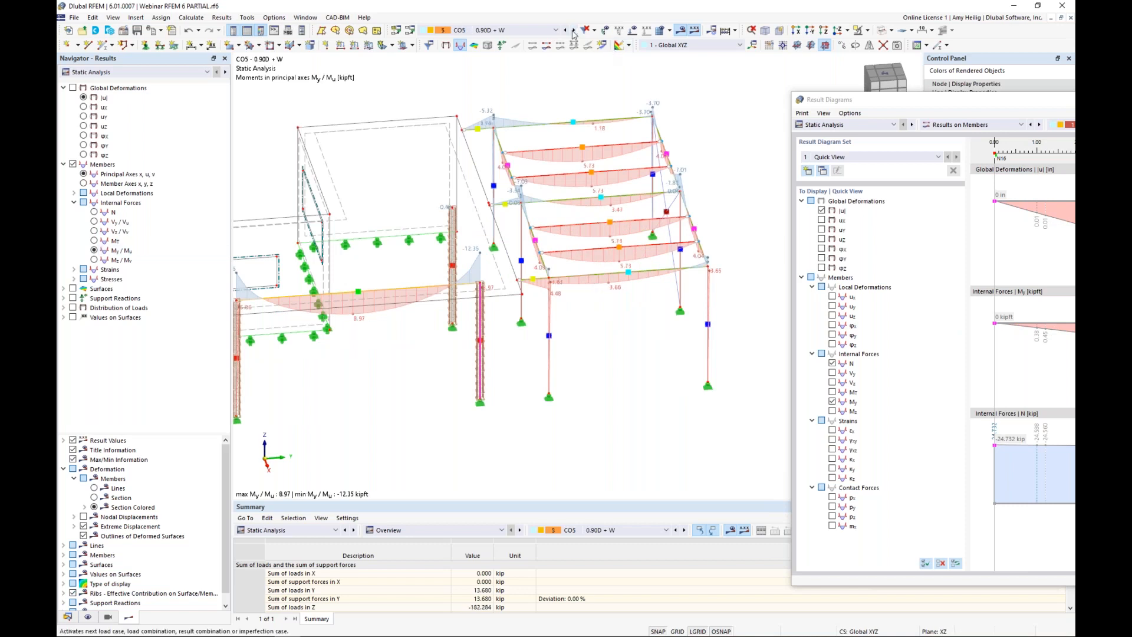
Step: Inspect the result diagrams of W 8x13 beam member 15 for CO6 and close the diagrams
right_click(592, 228)
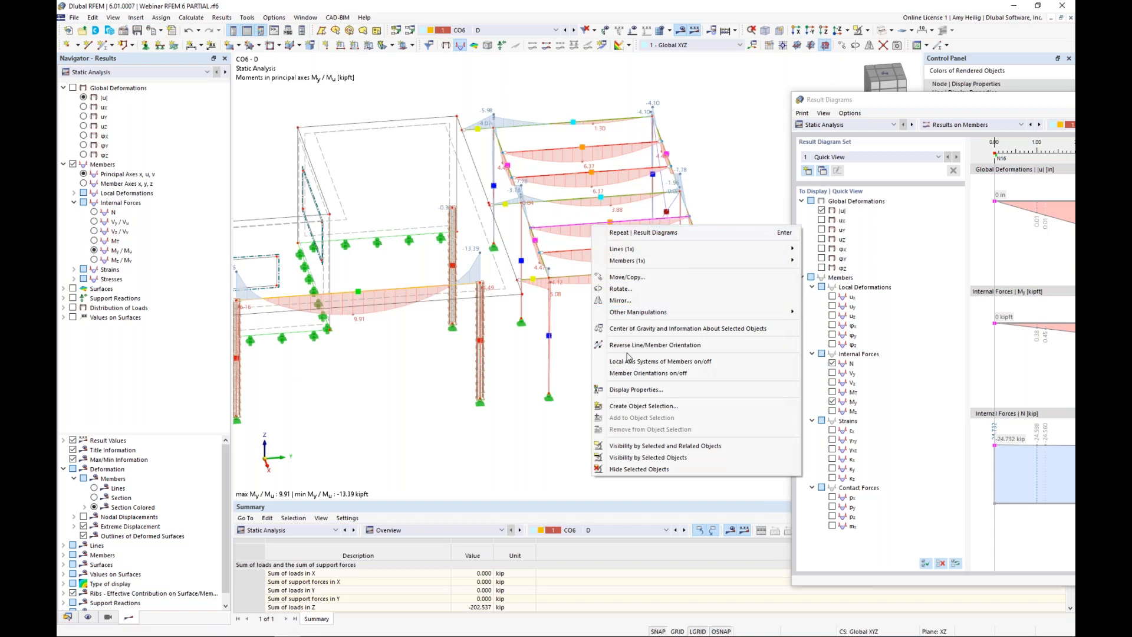
mouse_move(630, 261)
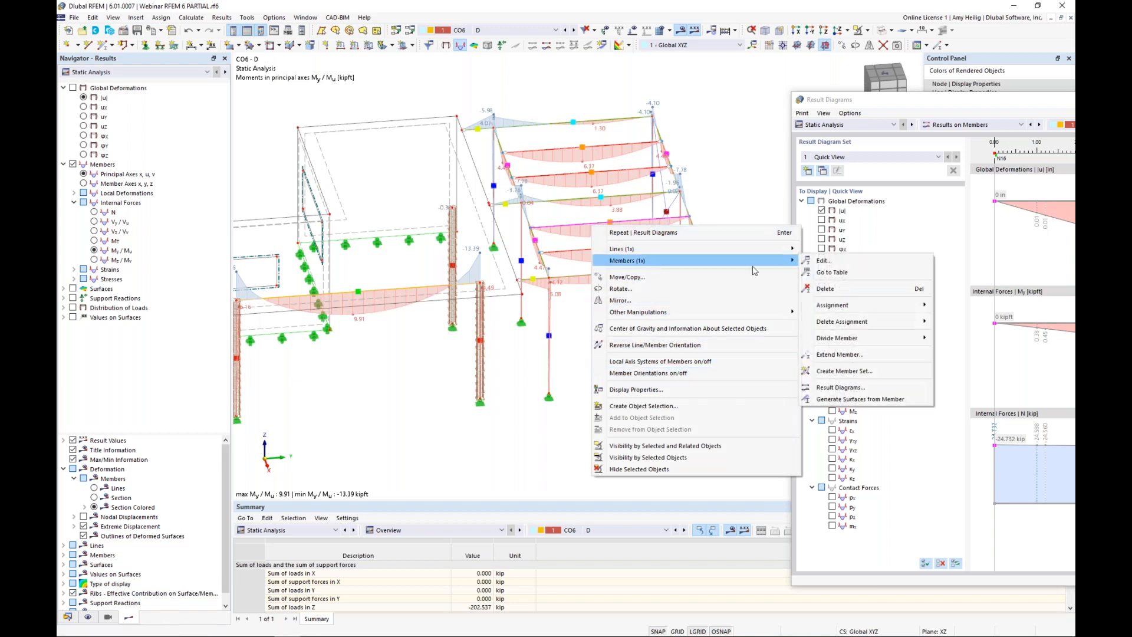
left_click(847, 387)
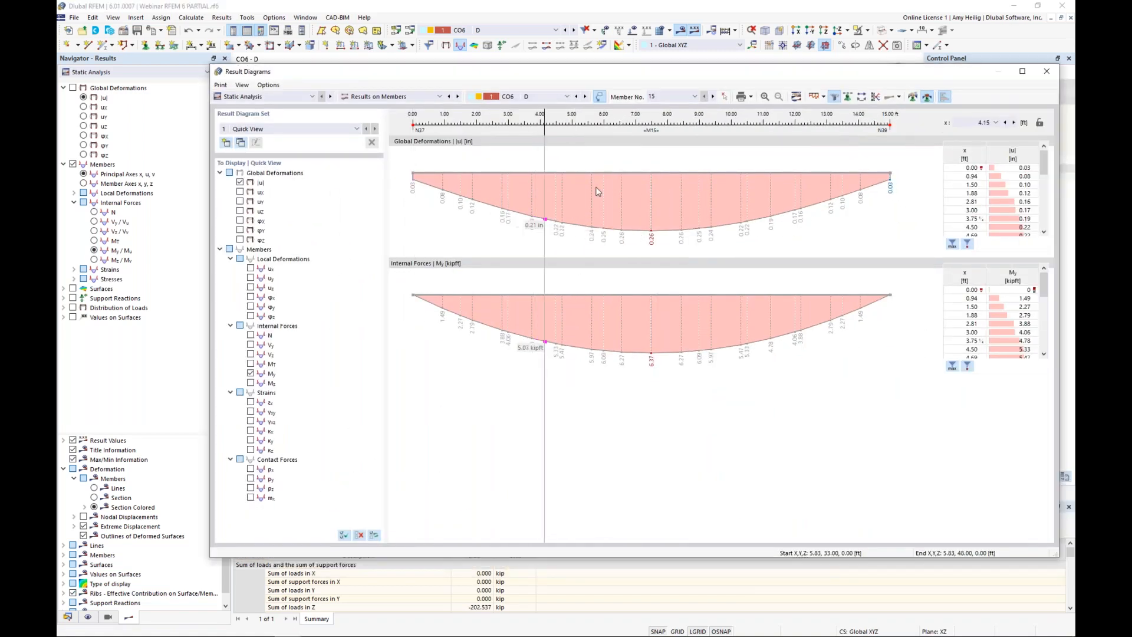
left_click(1044, 76)
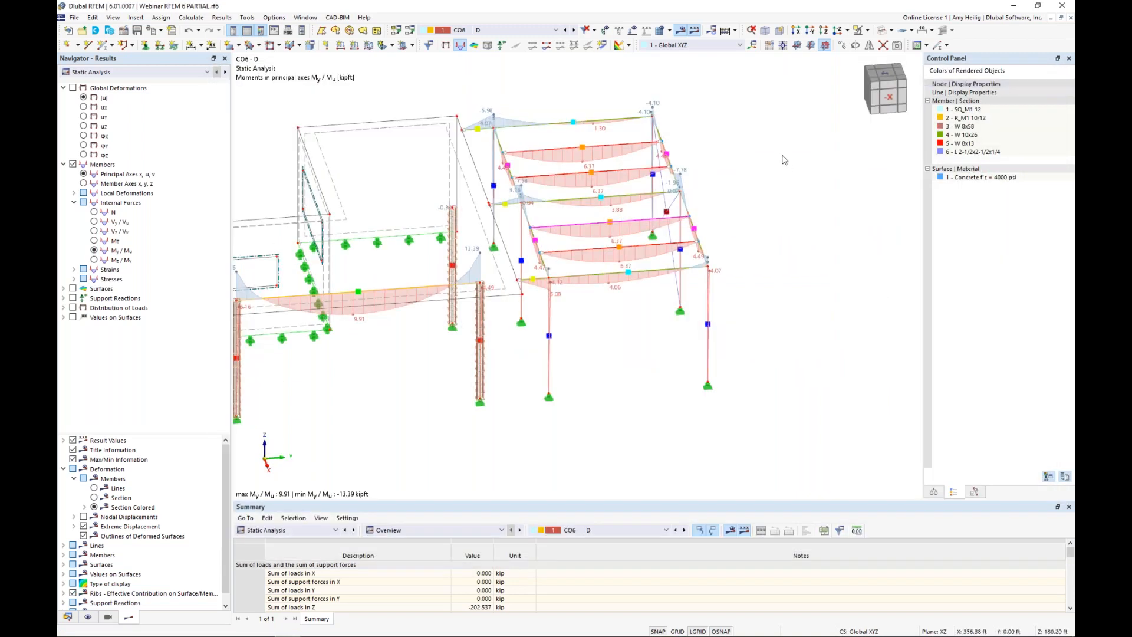
Step: Display the surface moments my for CO6 and turn off the member results
middle_click_drag(504, 348, 601, 374)
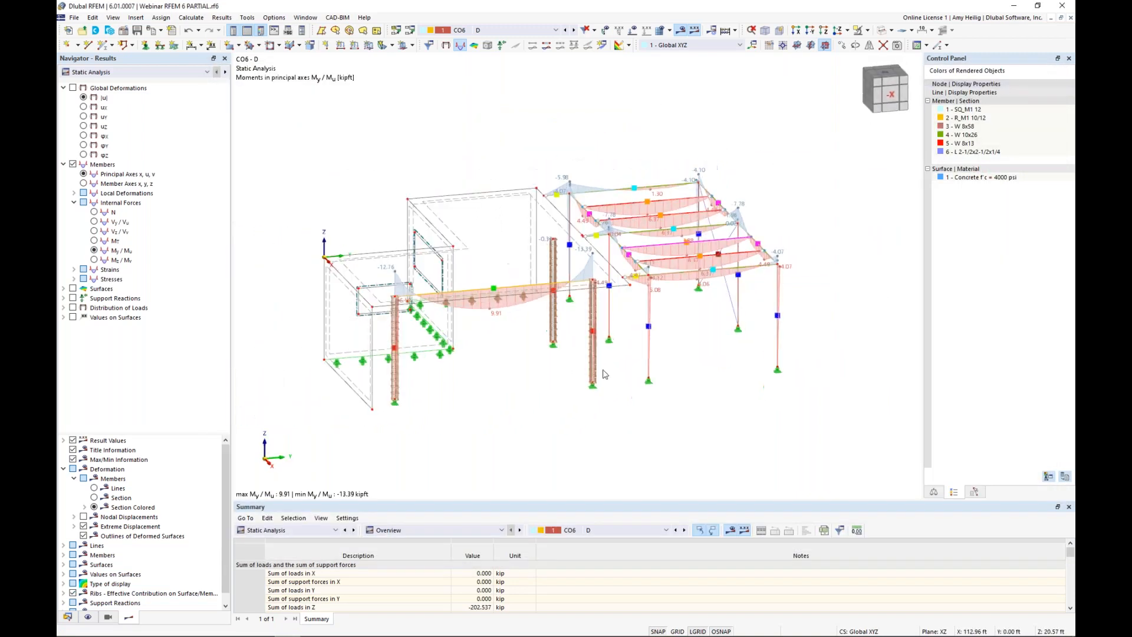
left_click(64, 288)
left_click(73, 289)
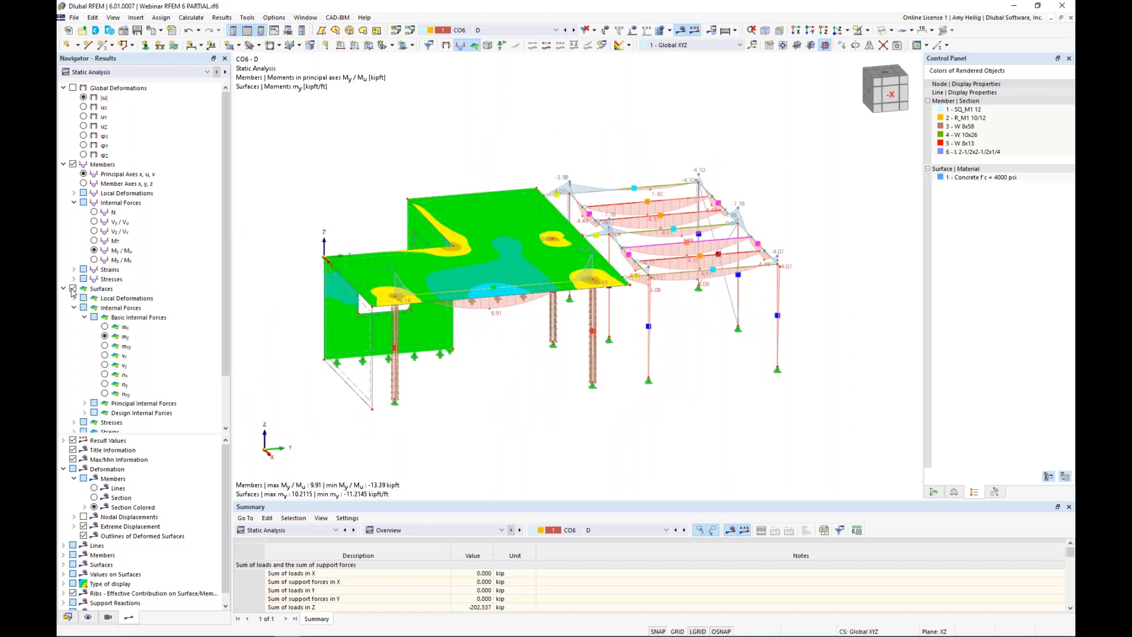
left_click(73, 165)
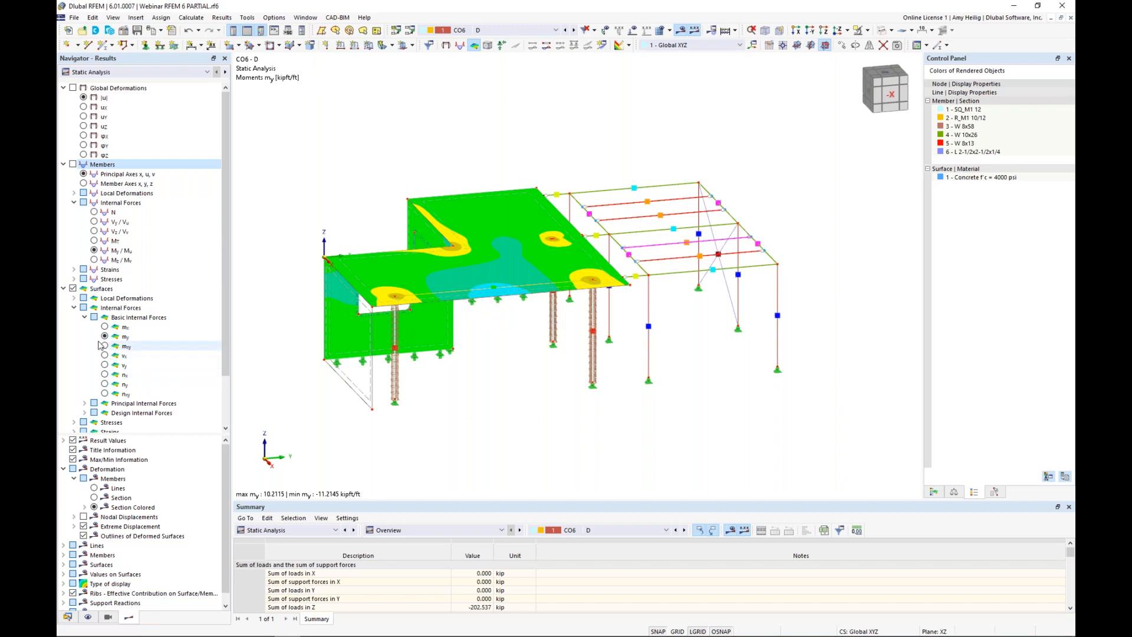
left_click(64, 166)
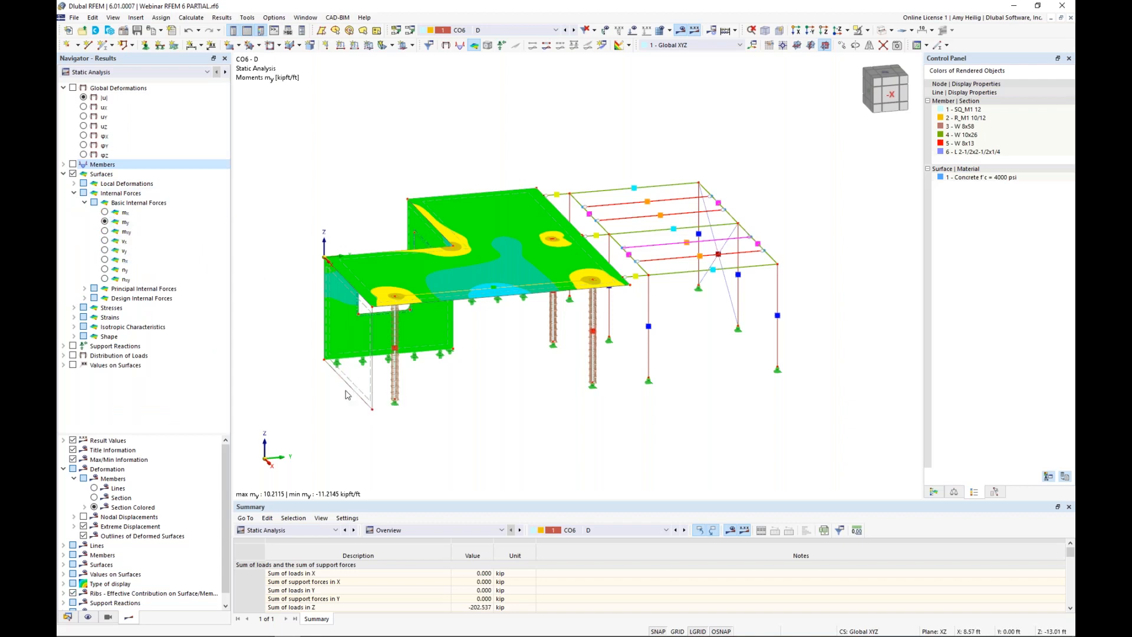
Step: Enlarge the result table area and display the Concrete Design results for the model
left_click_drag(395, 500, 395, 378)
left_click(121, 73)
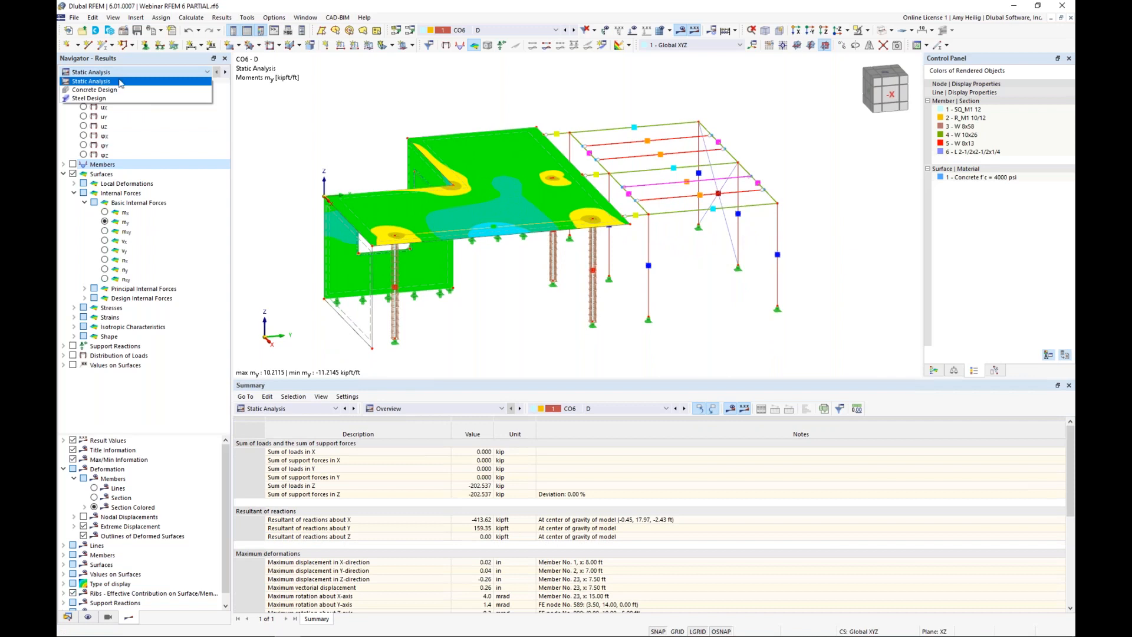
left_click(119, 89)
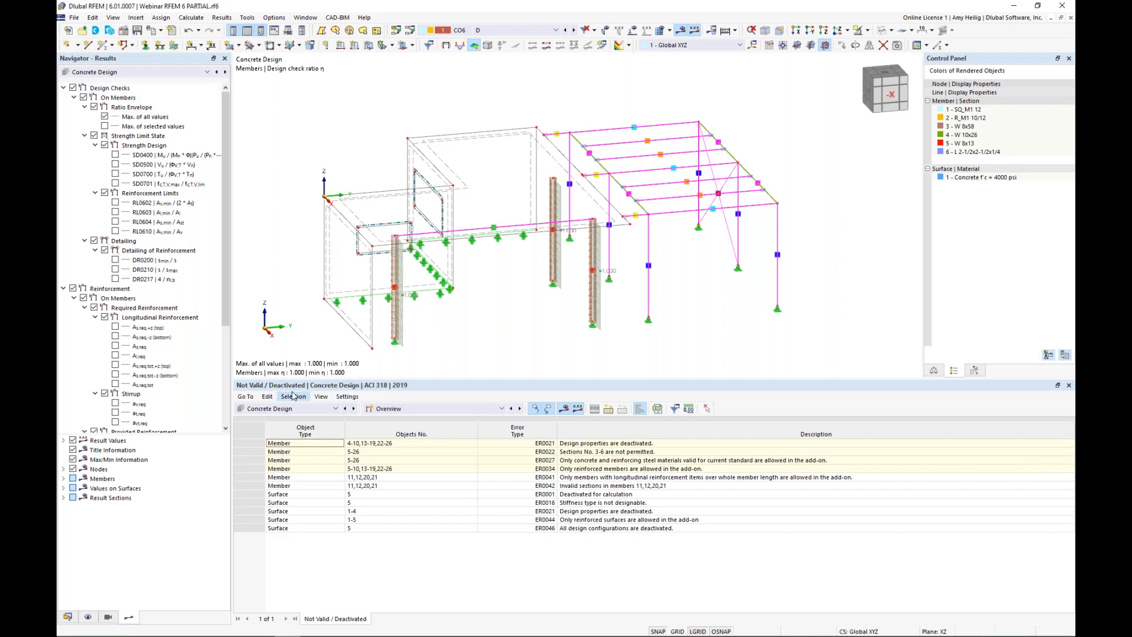
Step: In the Concrete Design input data, set design situation DS2 to Serviceability design and accept deleting the existing concrete results
left_click(317, 410)
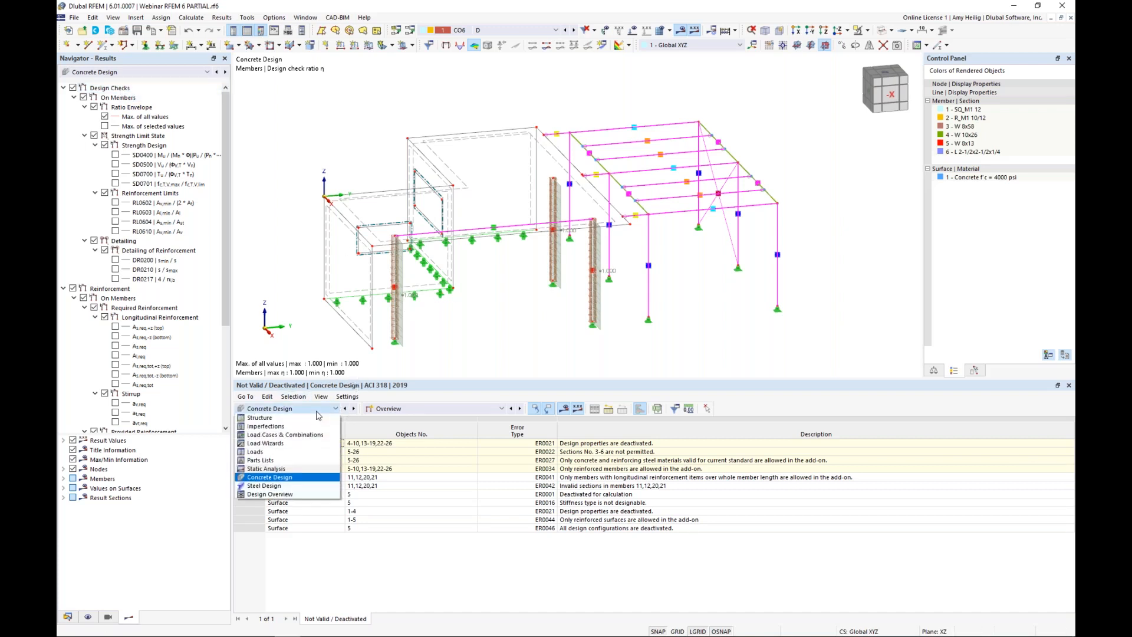
left_click(310, 478)
left_click(419, 408)
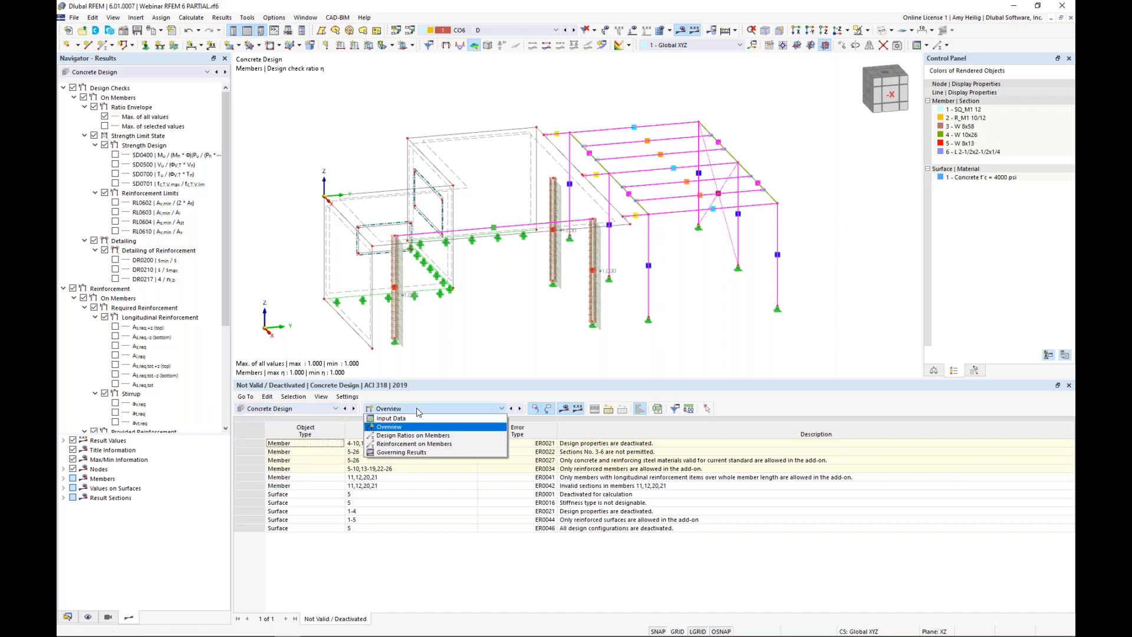
left_click(413, 422)
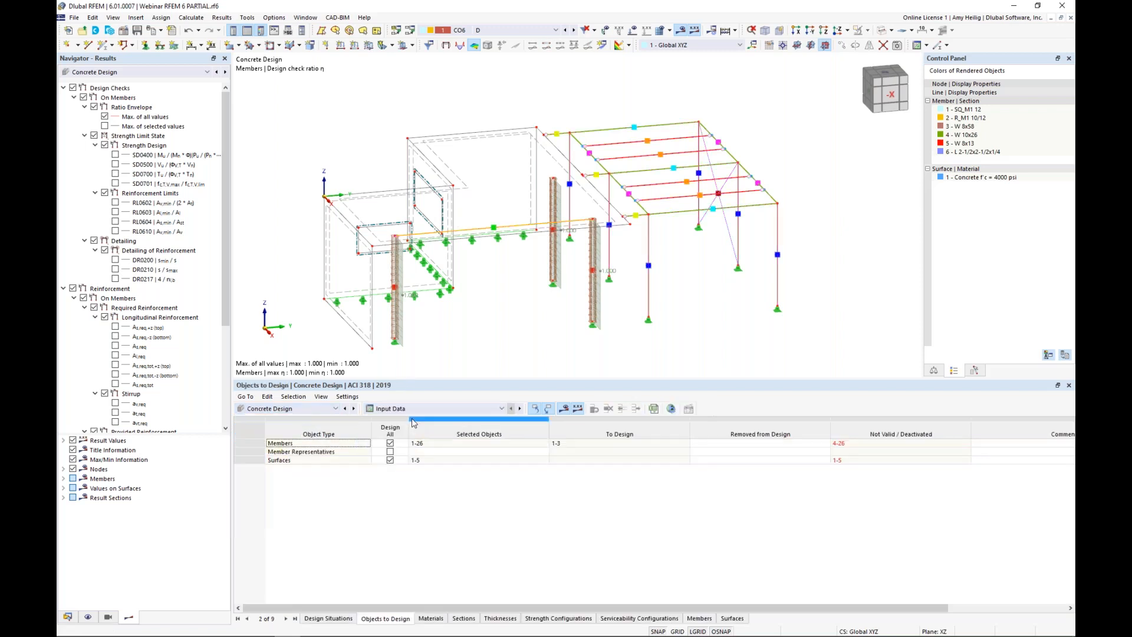
left_click(329, 618)
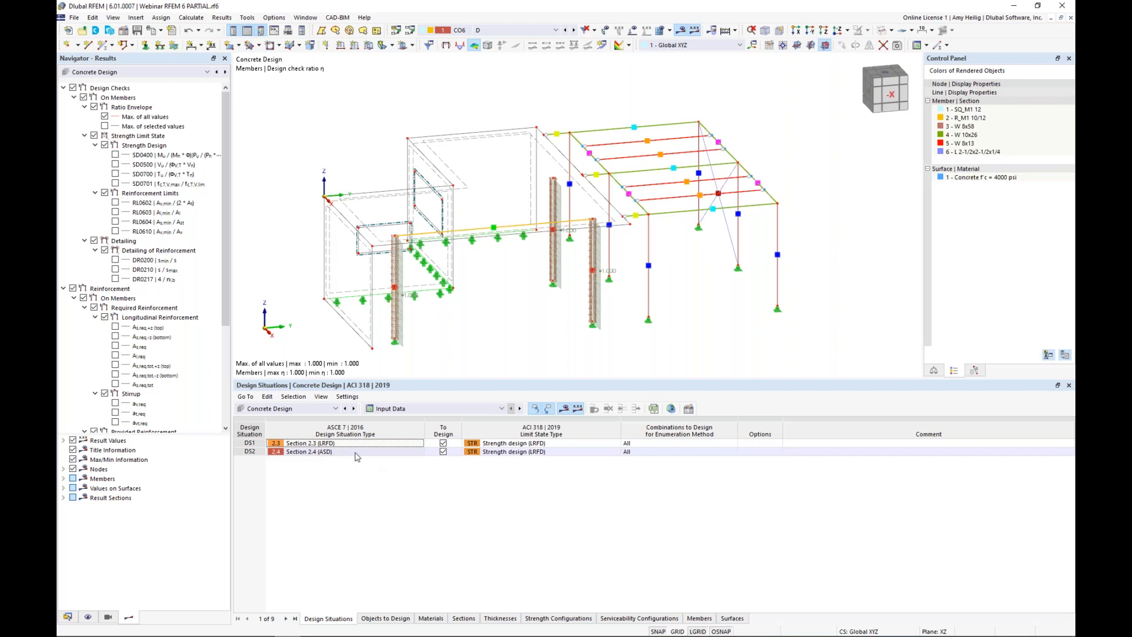
left_click(505, 455)
left_click(616, 454)
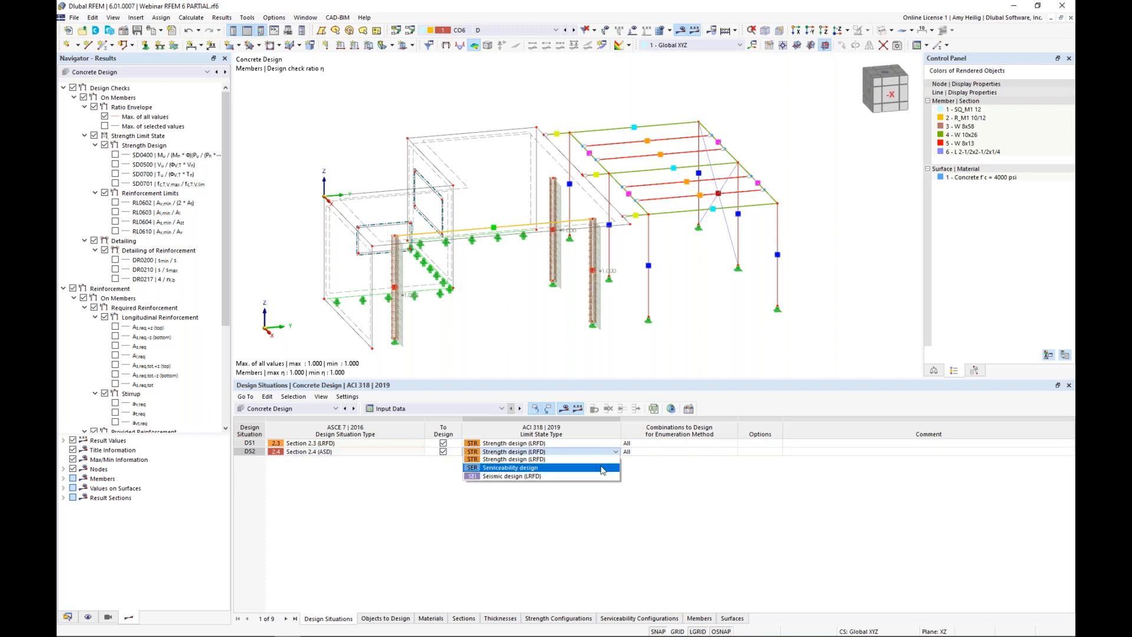
left_click(602, 469)
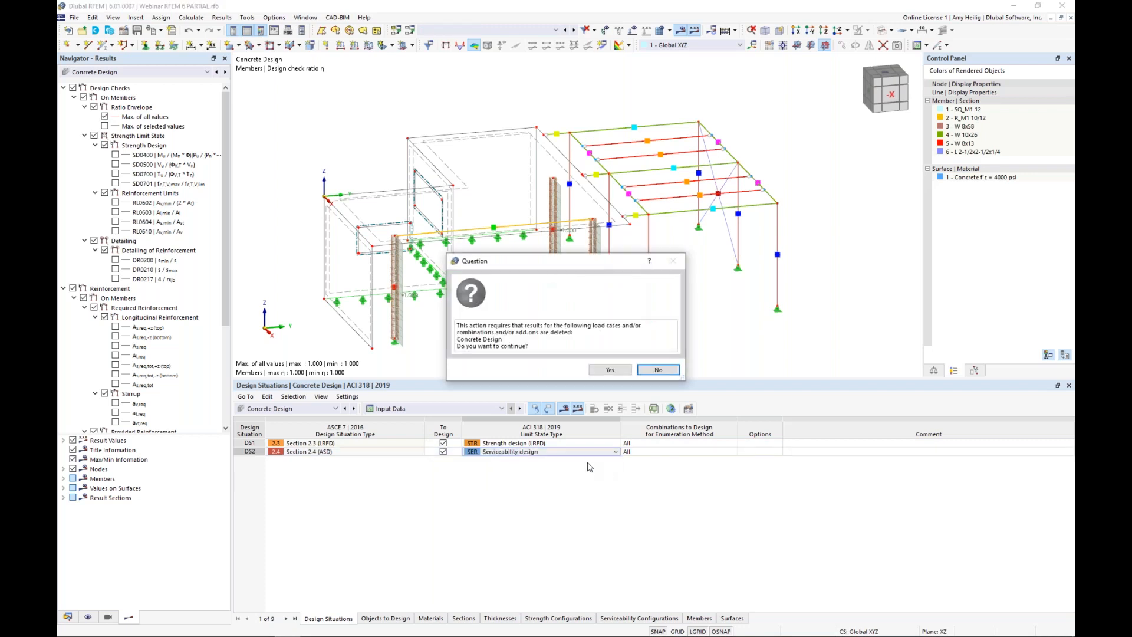
left_click(608, 368)
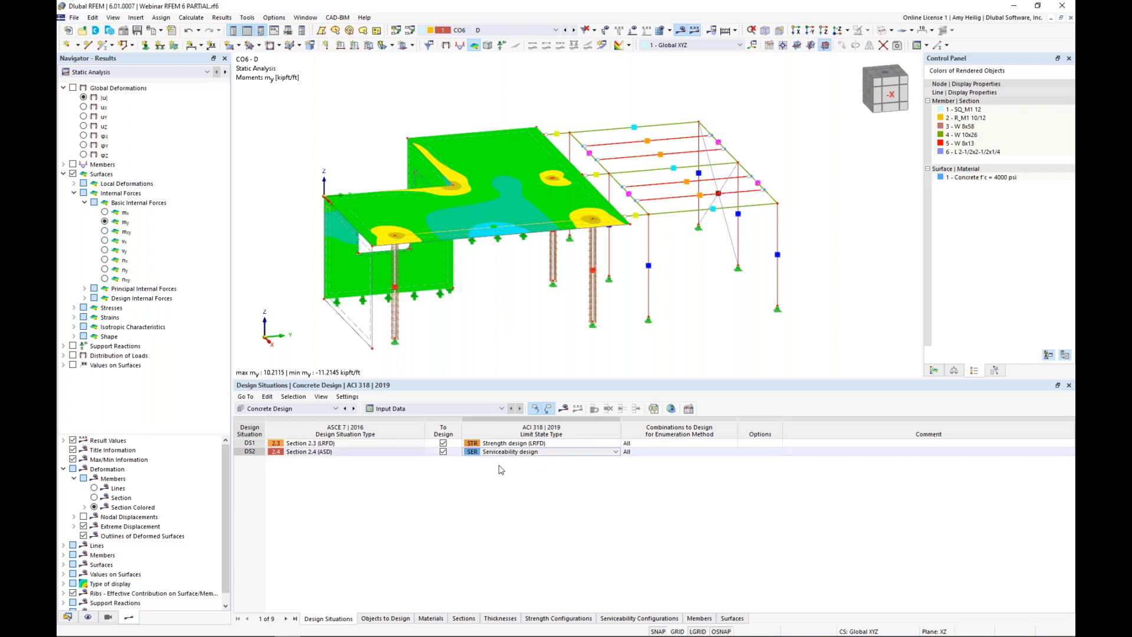
left_click(517, 452)
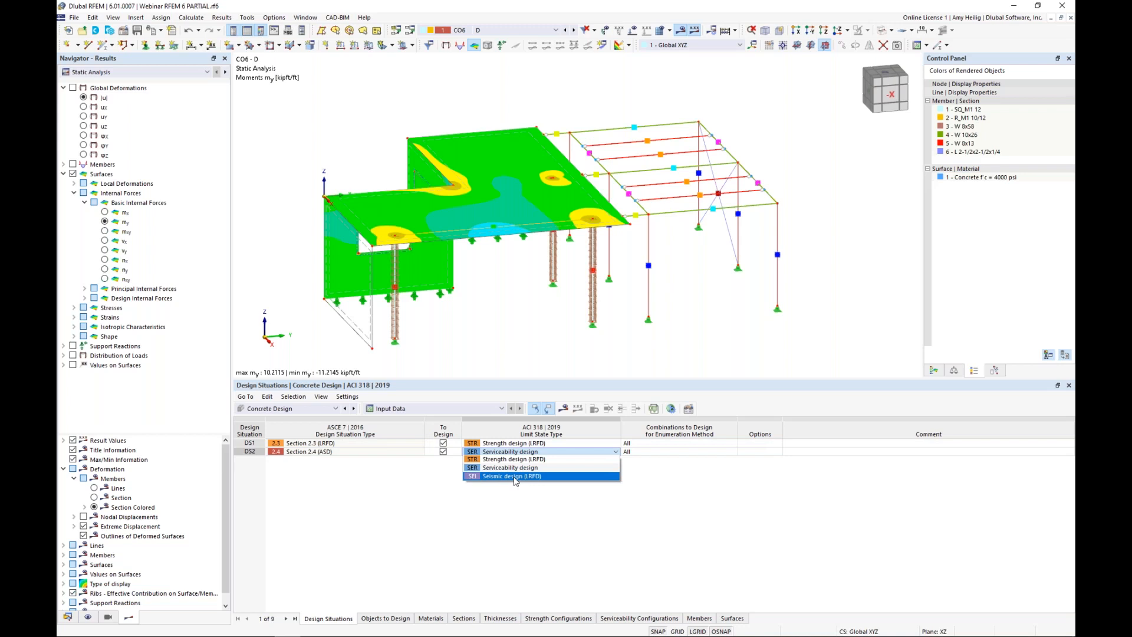
left_click(558, 503)
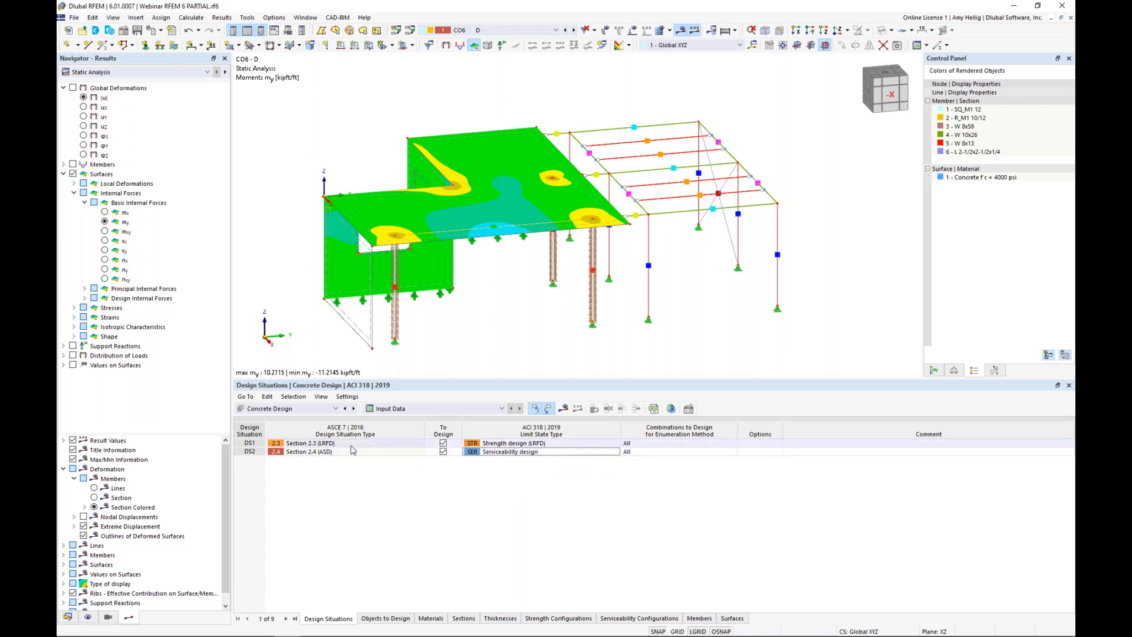
Step: Turn off designing all members and surfaces in Concrete Design and assign only the three concrete columns, members 1-3
left_click(384, 619)
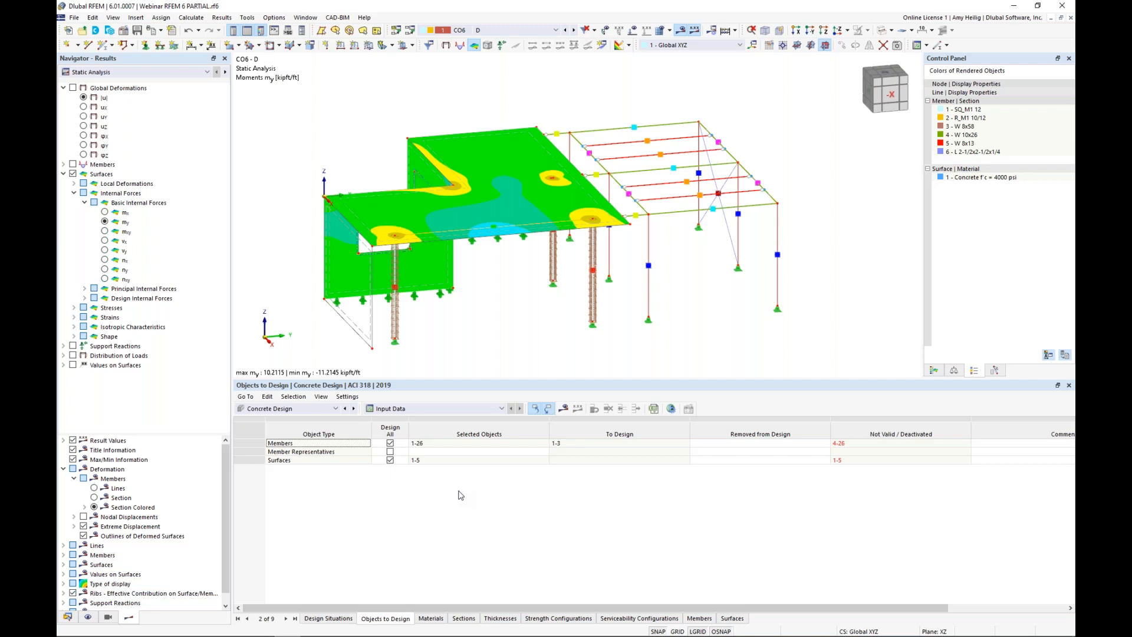
left_click(390, 444)
left_click(389, 461)
left_click(526, 443)
left_click(543, 443)
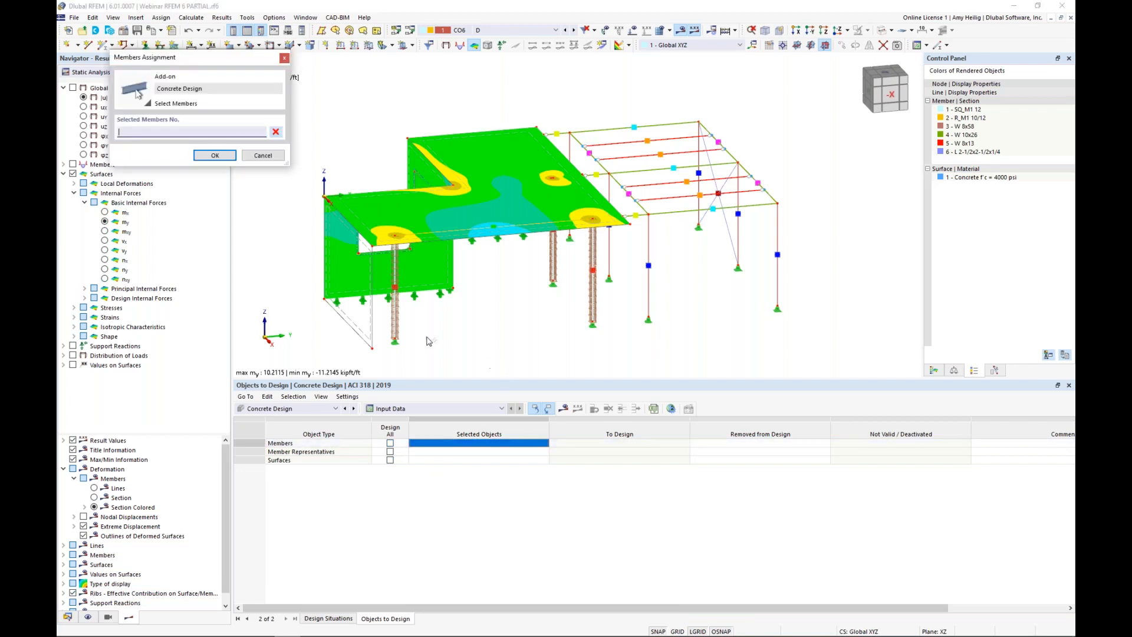
left_click(396, 325)
left_click(591, 308)
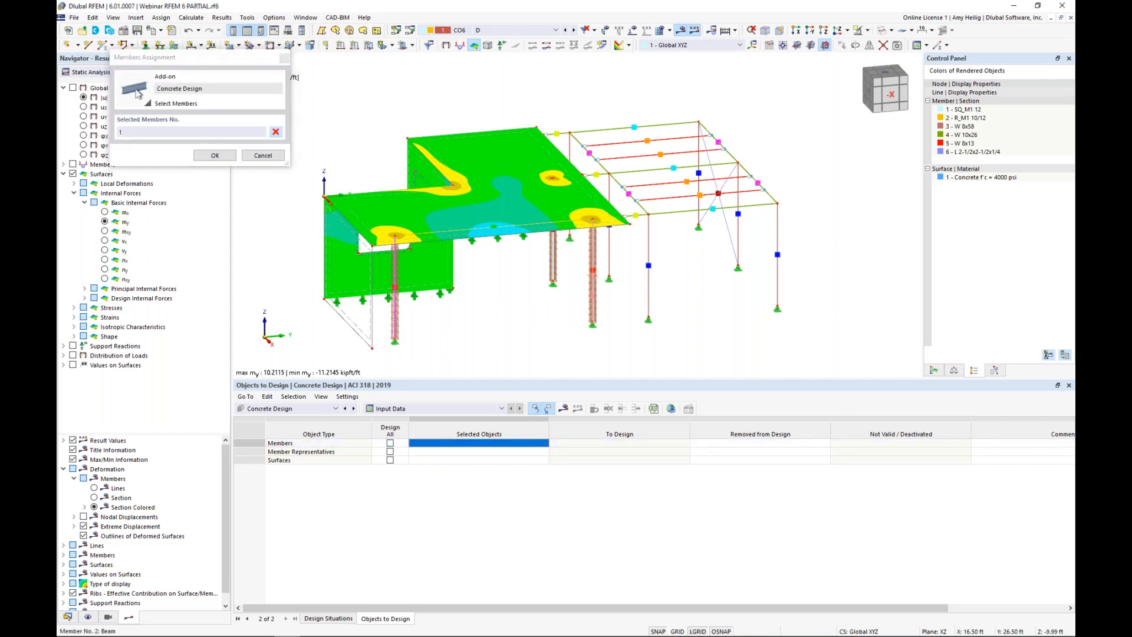
left_click(552, 267)
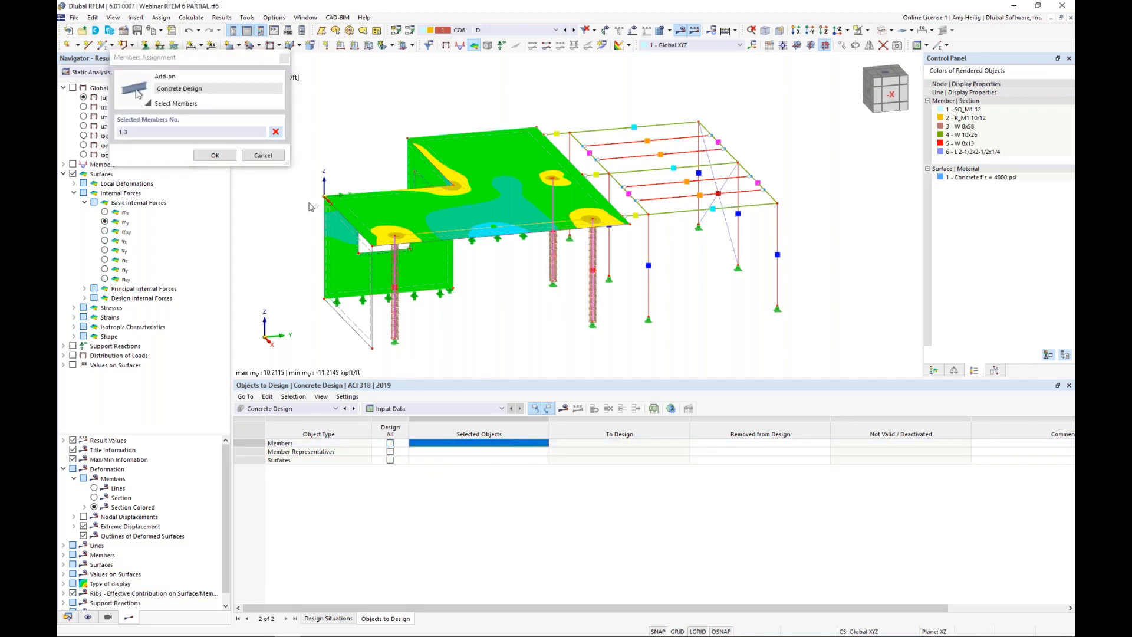
left_click(215, 155)
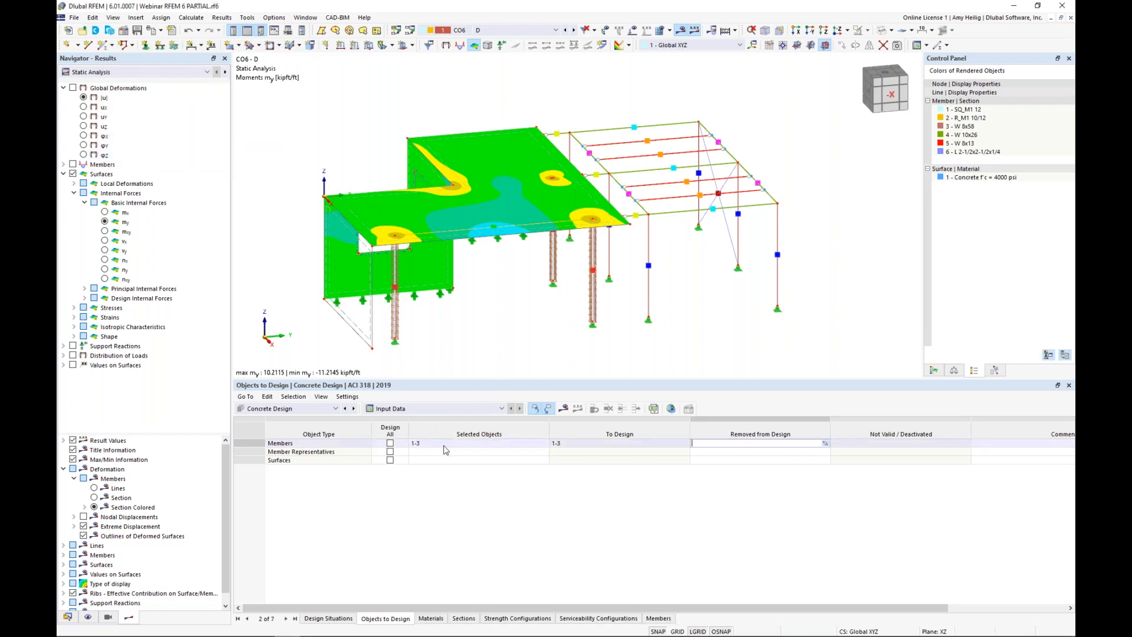
Step: In the Steel Design input data, set design situation DS2 to Serviceability limit state and accept deleting the existing steel results
left_click(324, 409)
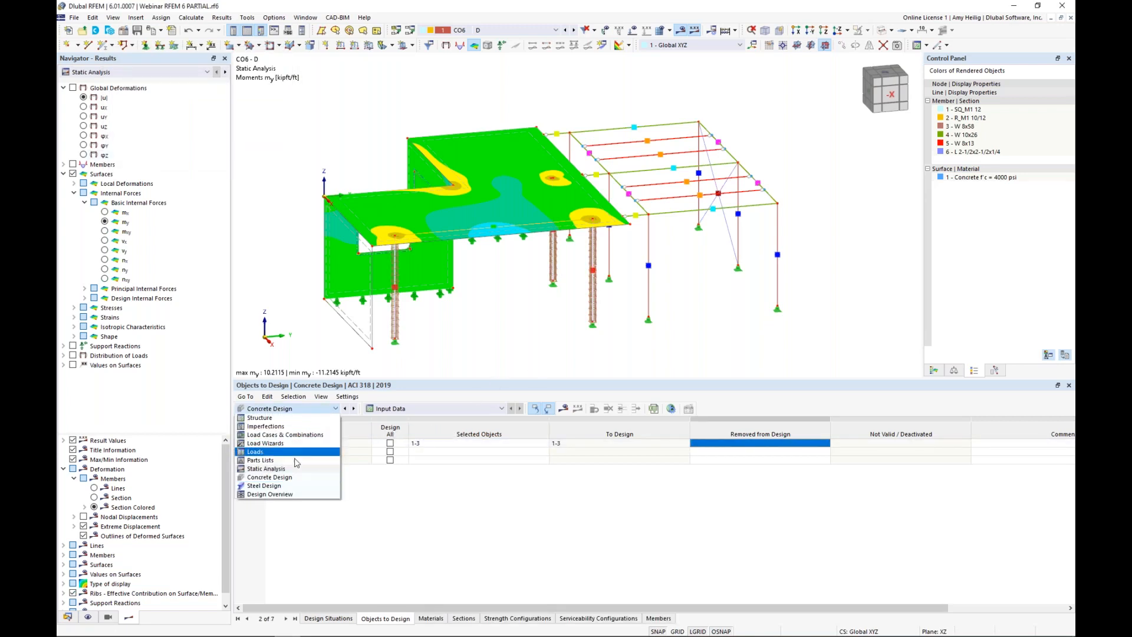
left_click(280, 489)
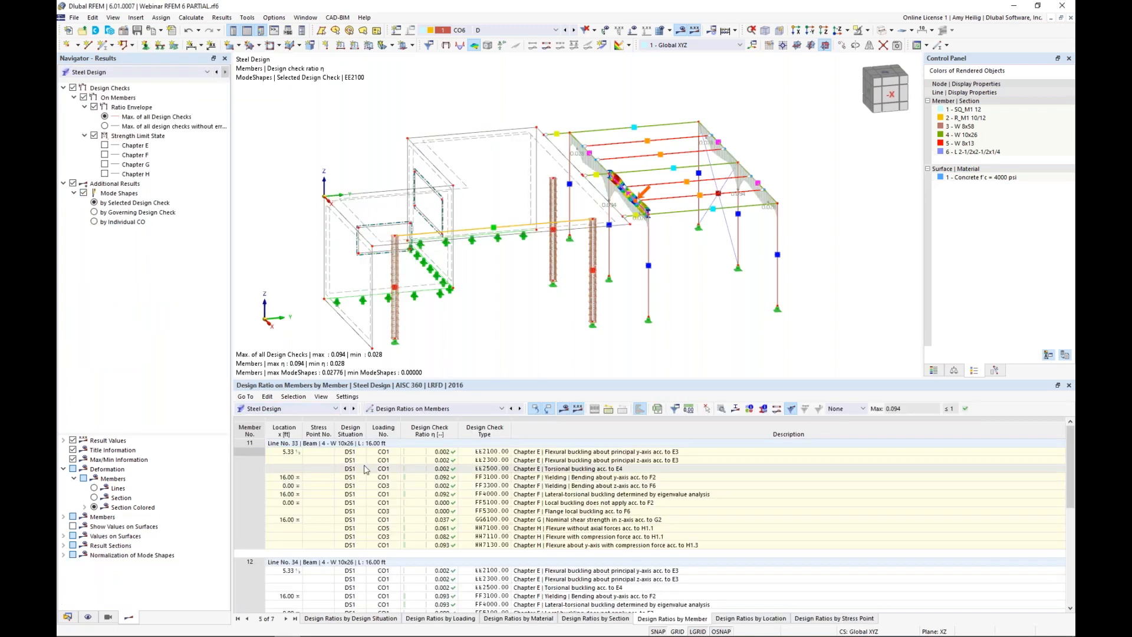
left_click(396, 408)
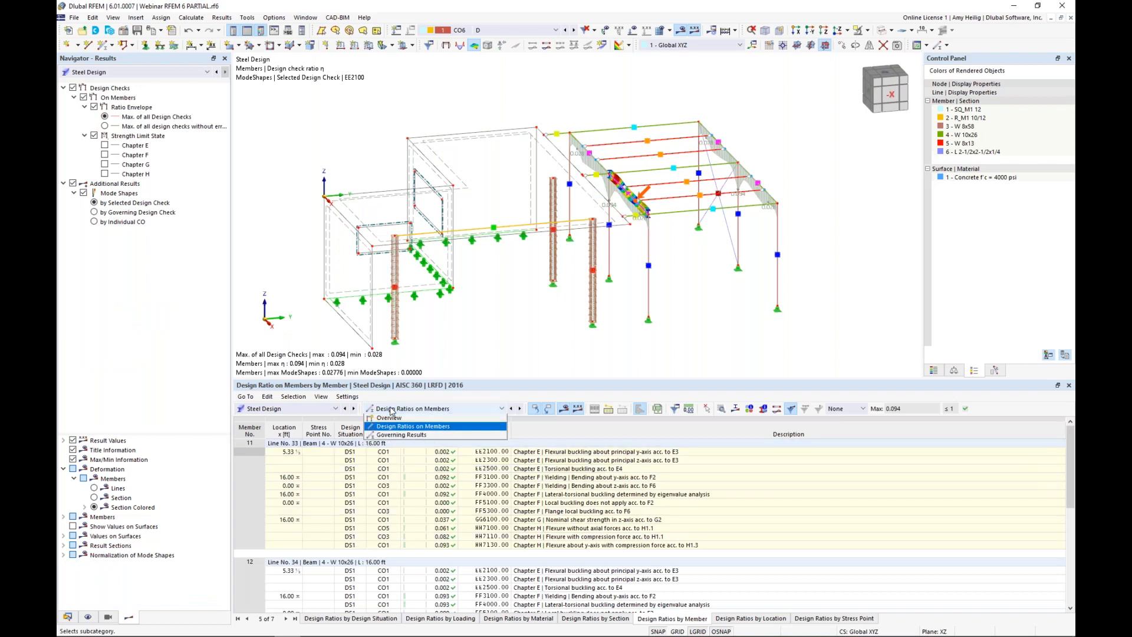
left_click(398, 419)
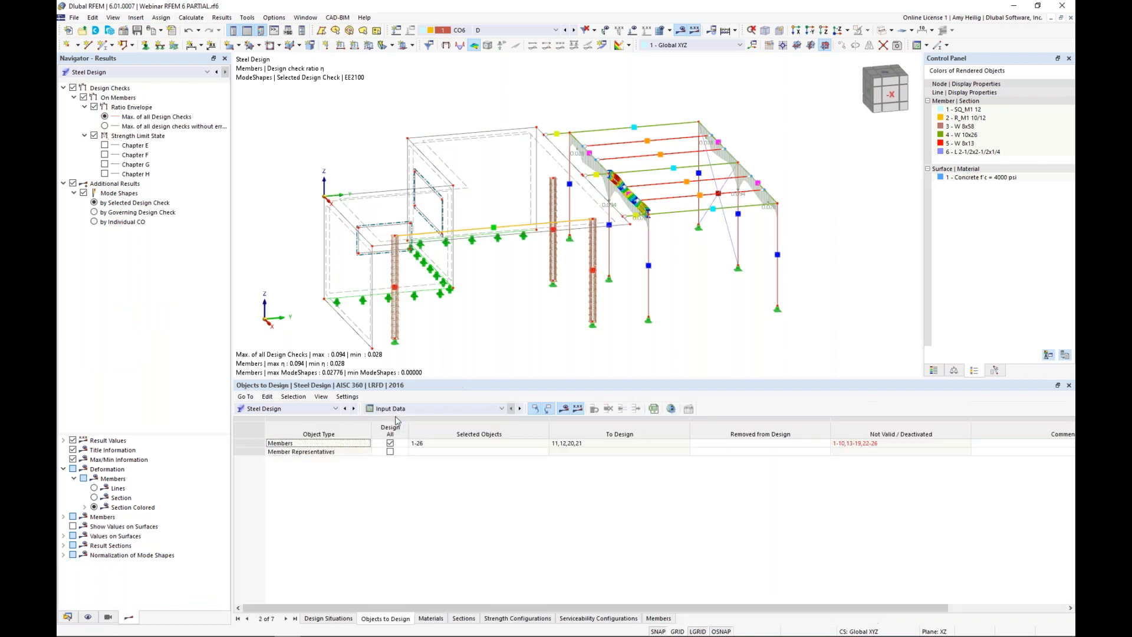
left_click(326, 619)
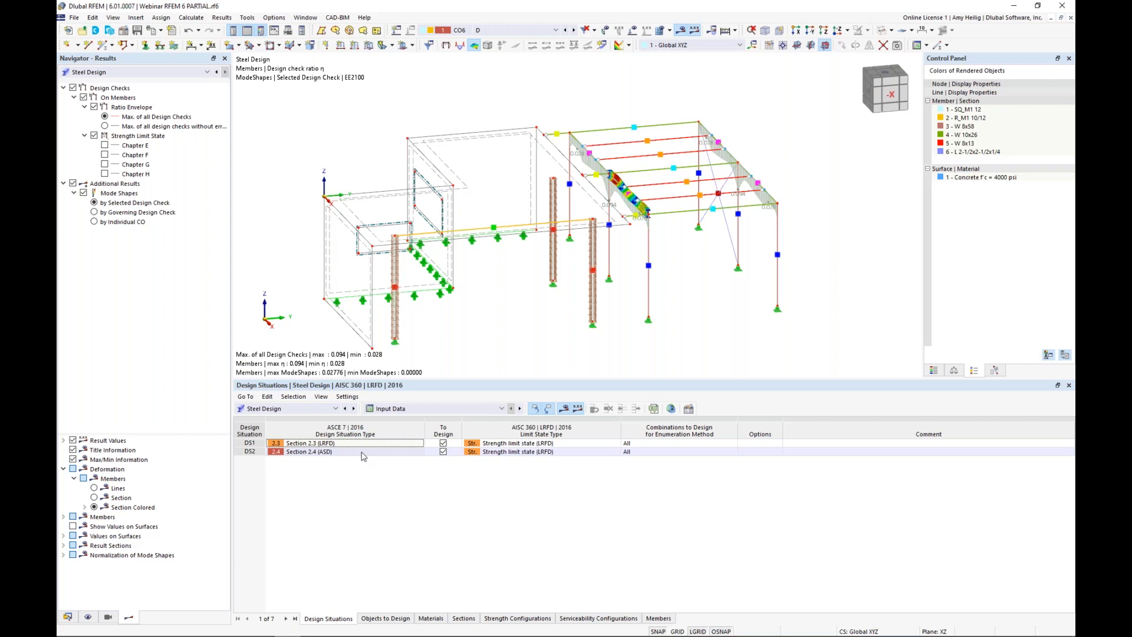
left_click(569, 451)
left_click(612, 452)
left_click(595, 474)
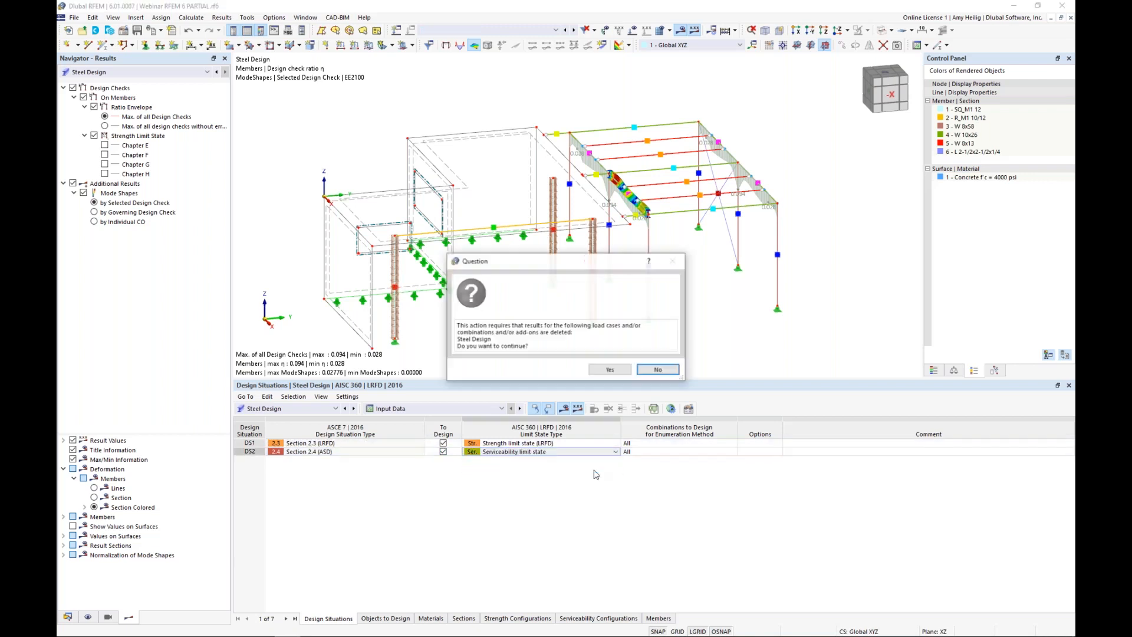
left_click(607, 366)
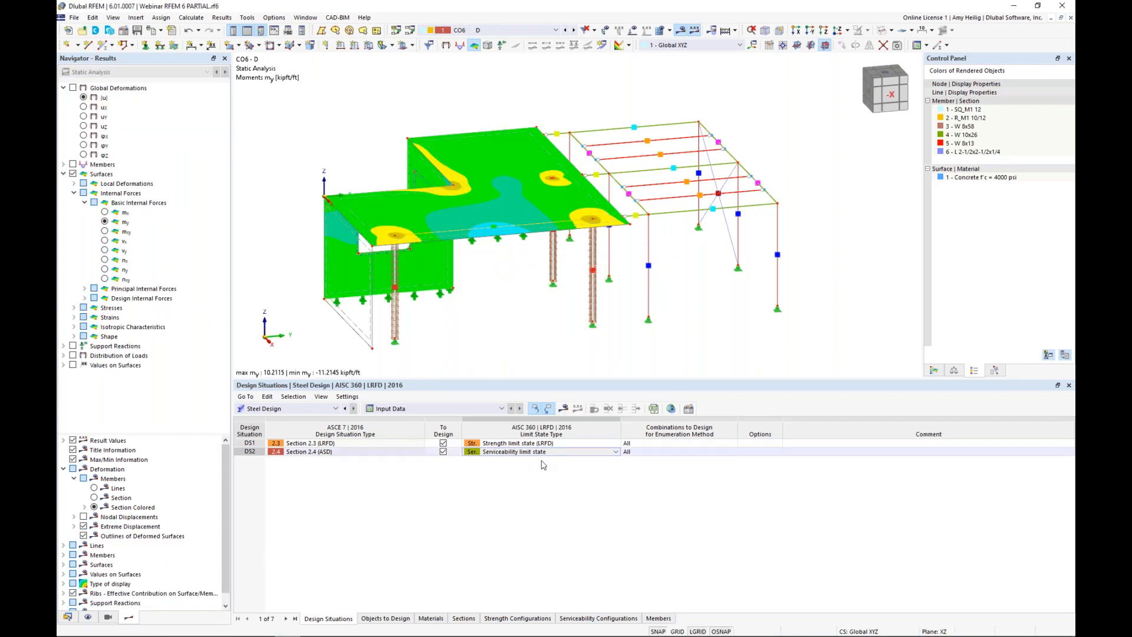
Step: Turn off designing all members in Steel Design and assign only the W 10x26 beams, members 11, 12, 20 and 21
left_click(385, 618)
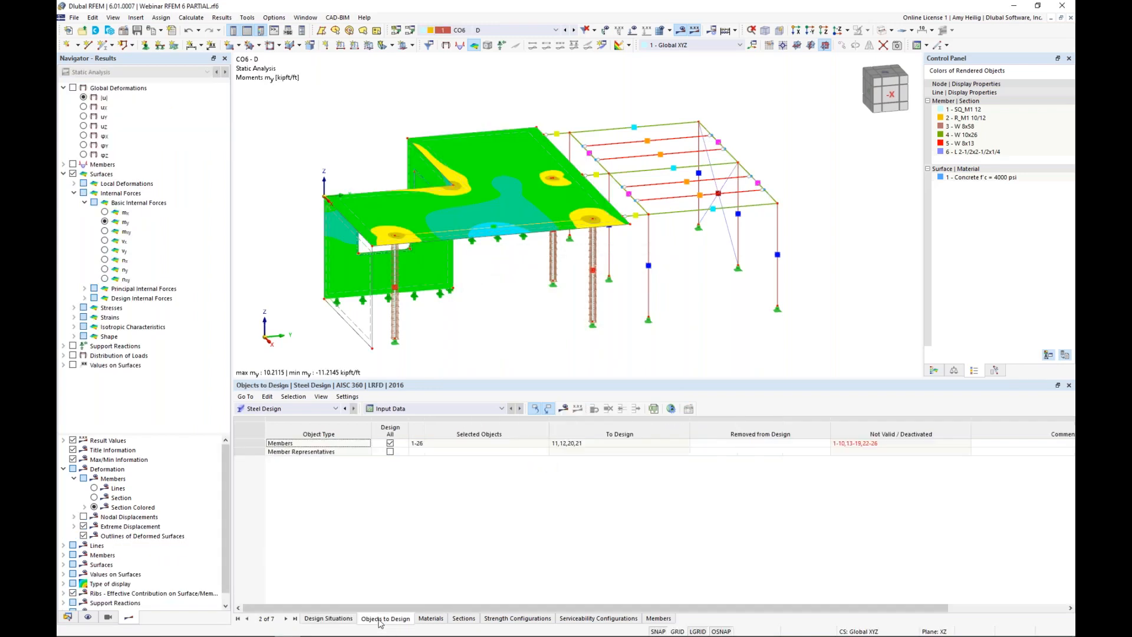
left_click(389, 443)
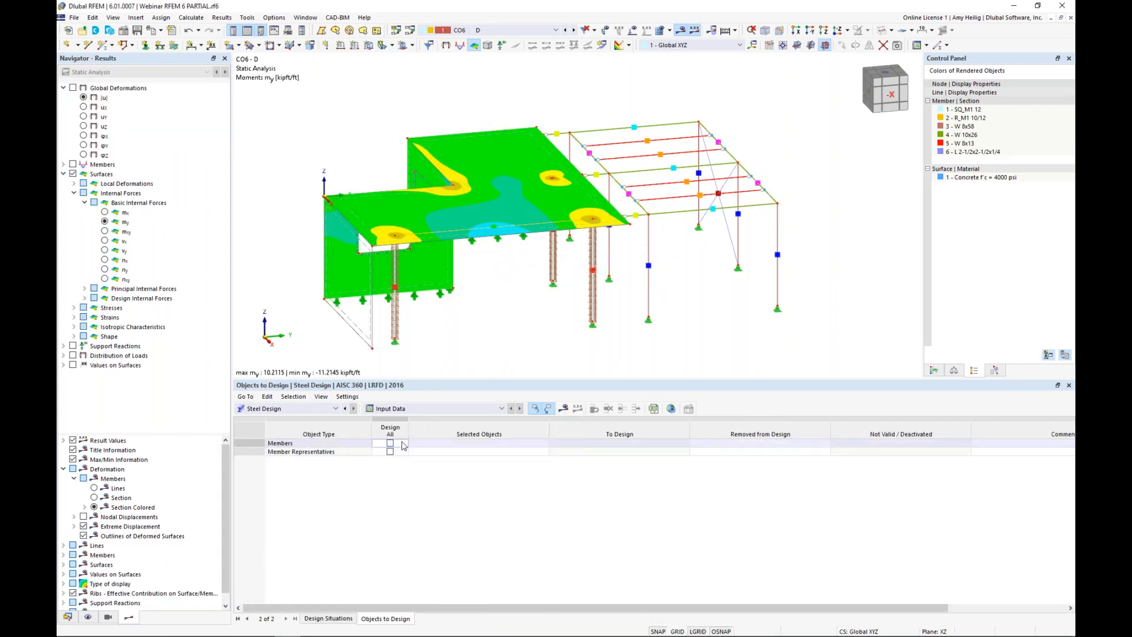
left_click(435, 443)
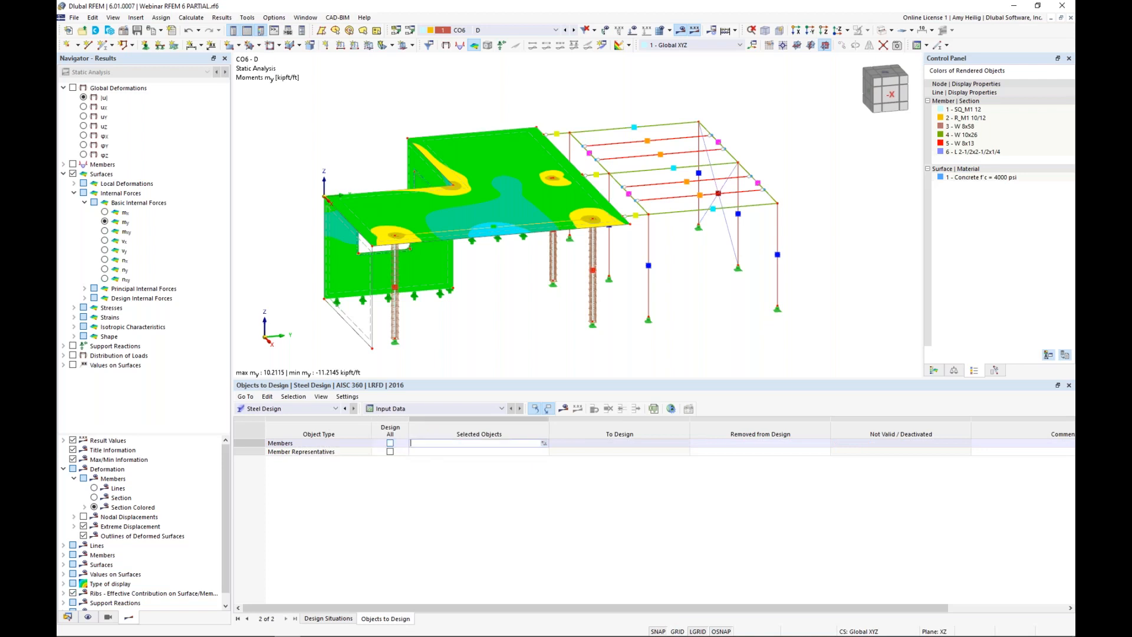
left_click(543, 443)
left_click(695, 214)
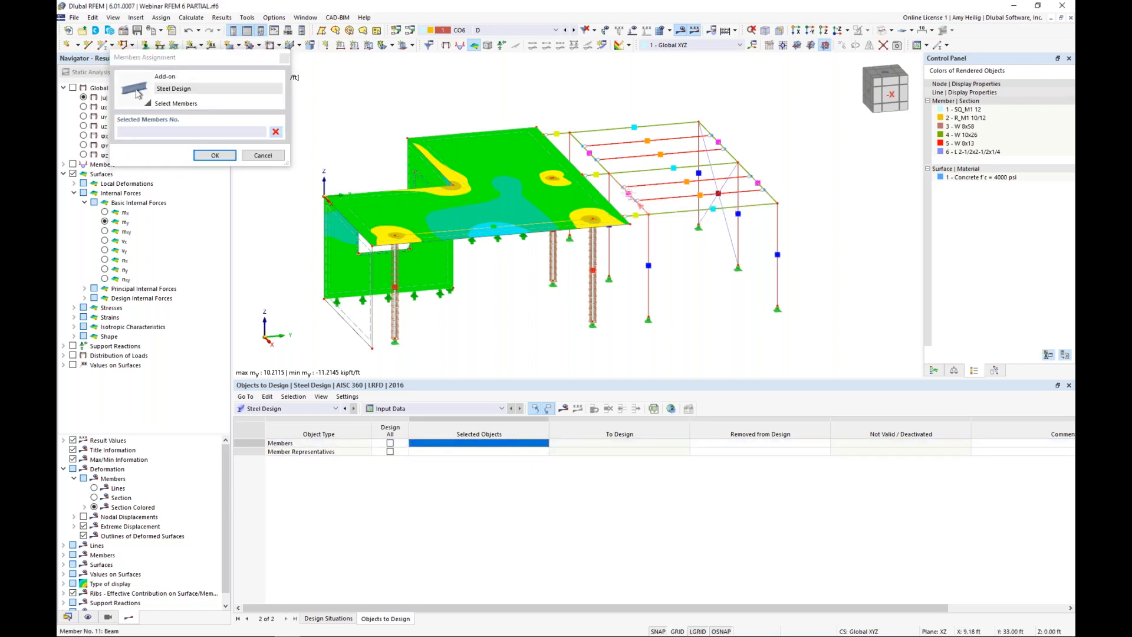
left_click(607, 169)
left_click(727, 151)
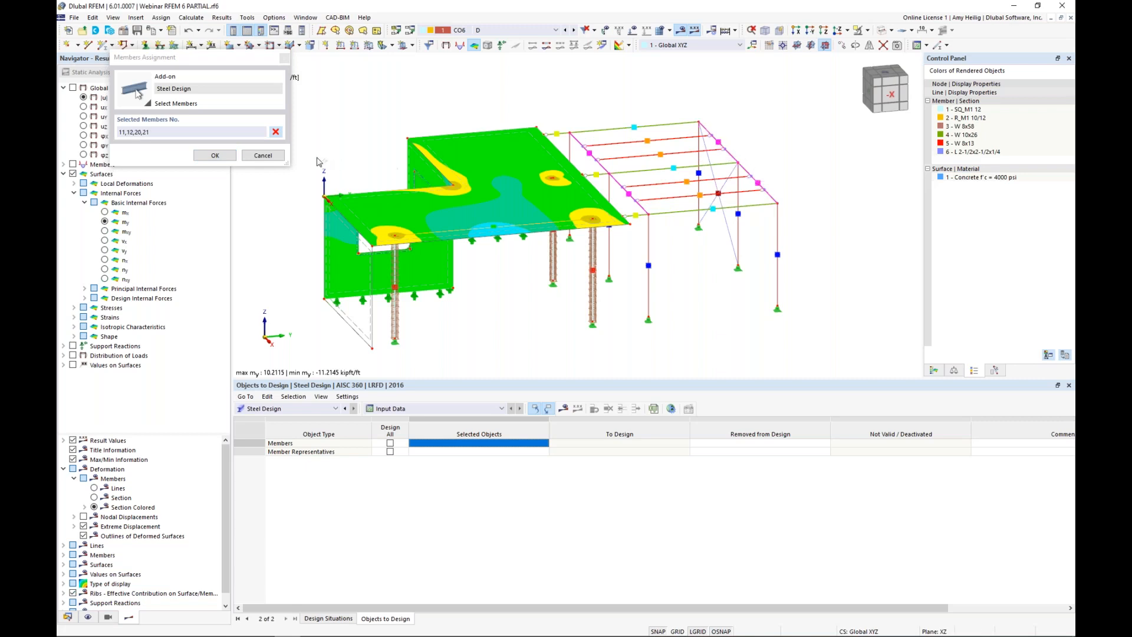
left_click(215, 155)
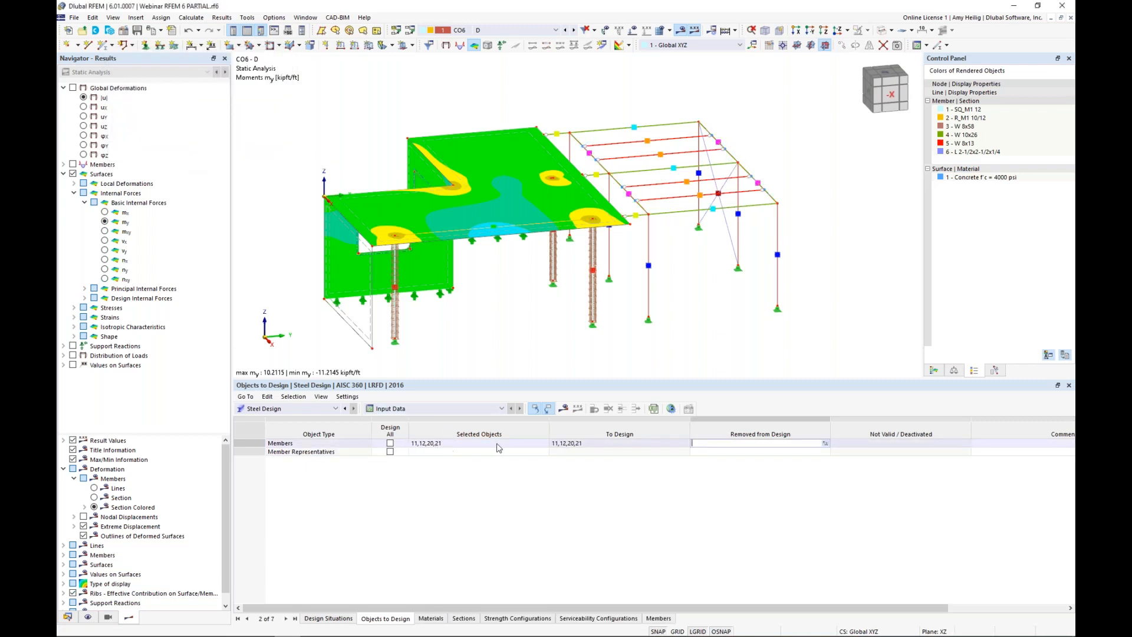
Step: Calculate all load cases, combinations and design add-ons again
left_click(191, 17)
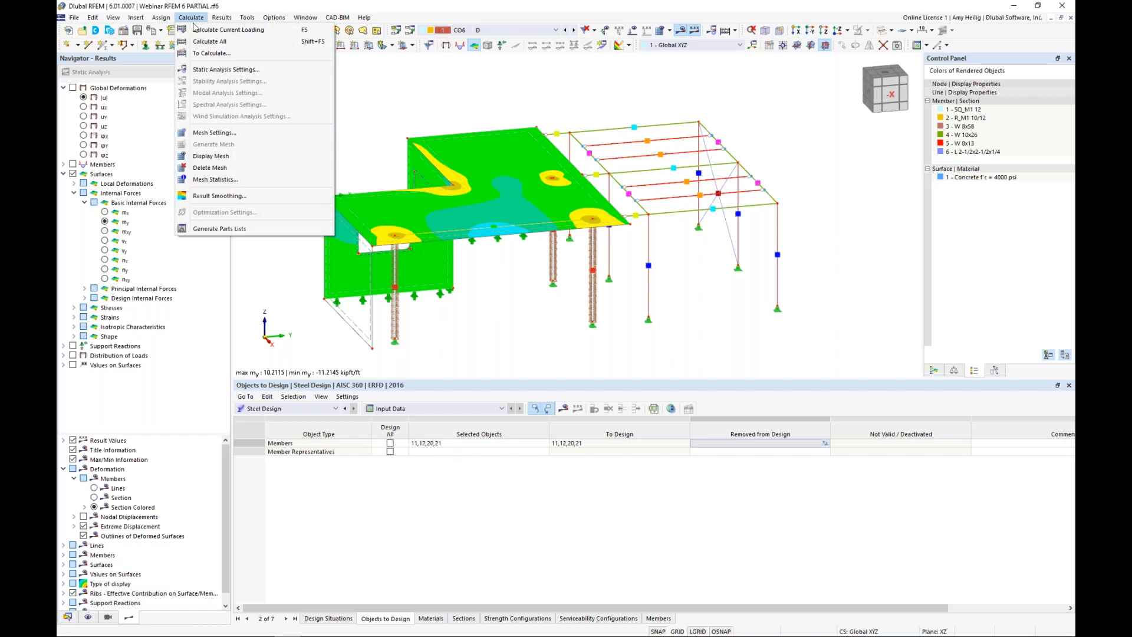
left_click(206, 41)
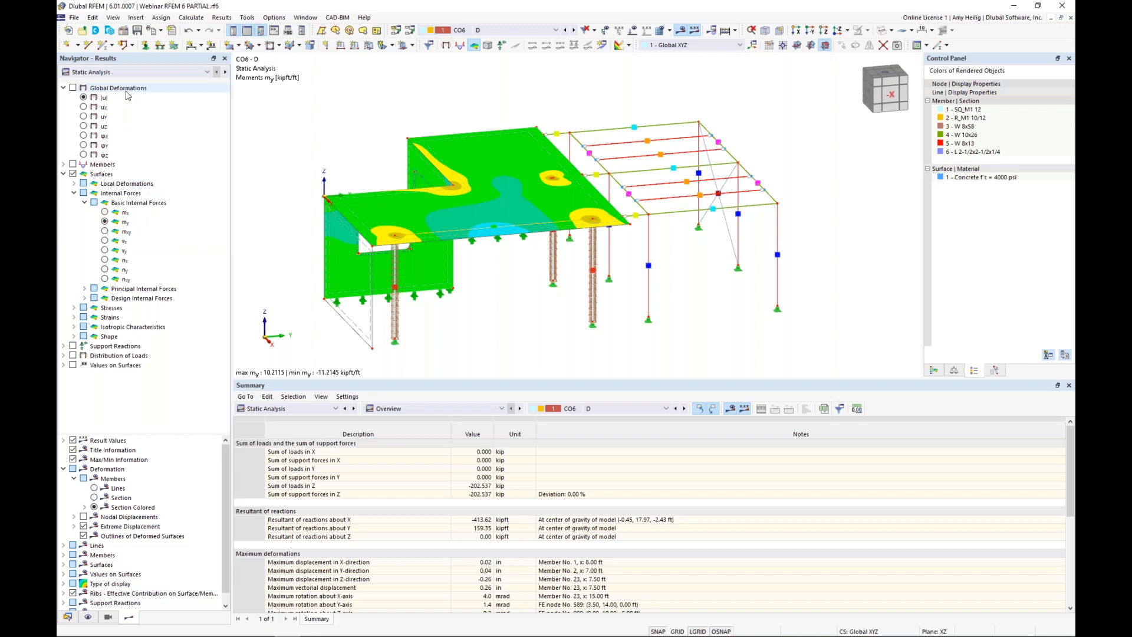
Step: Examine the Concrete Design ratios by member in an enlarged table, selecting member 1's SE0401 crack control check
left_click(259, 408)
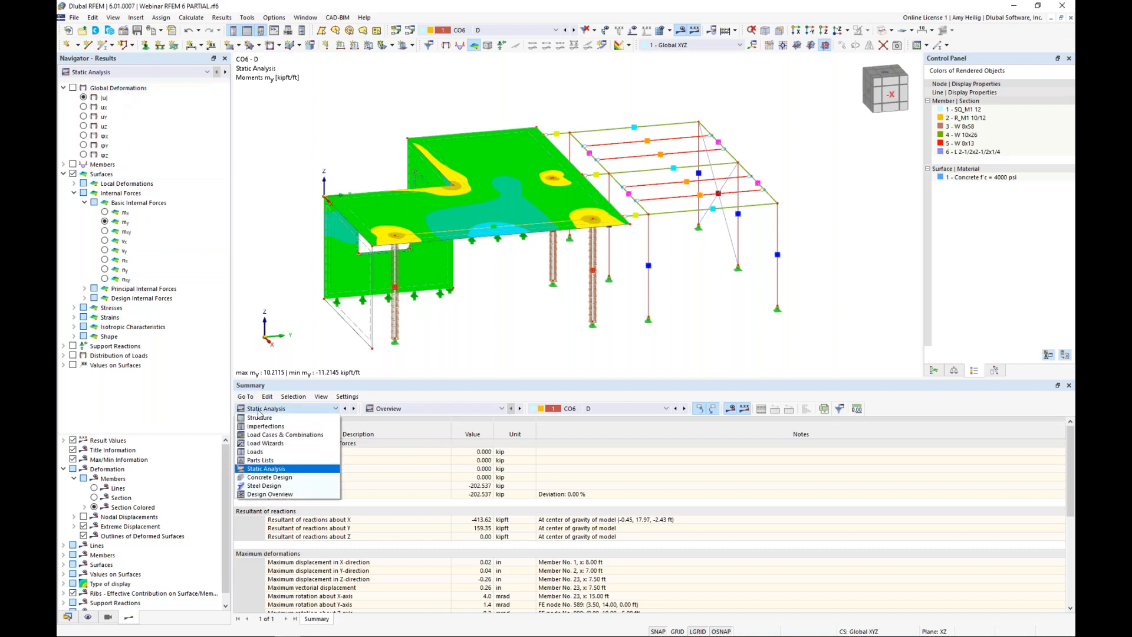
left_click(250, 477)
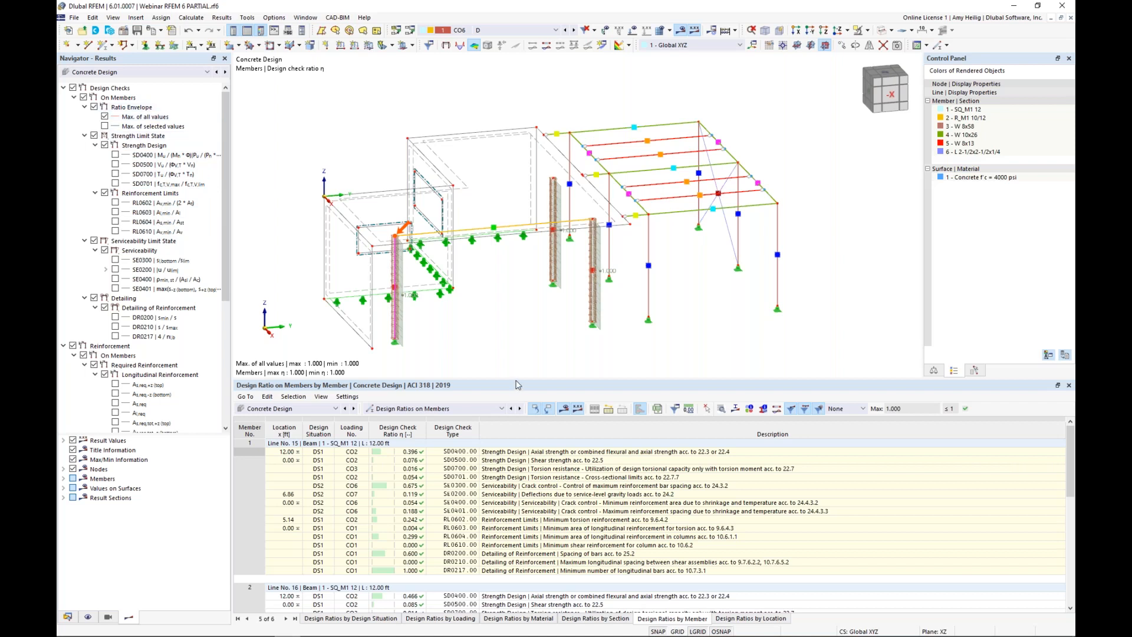
left_click_drag(518, 382, 516, 339)
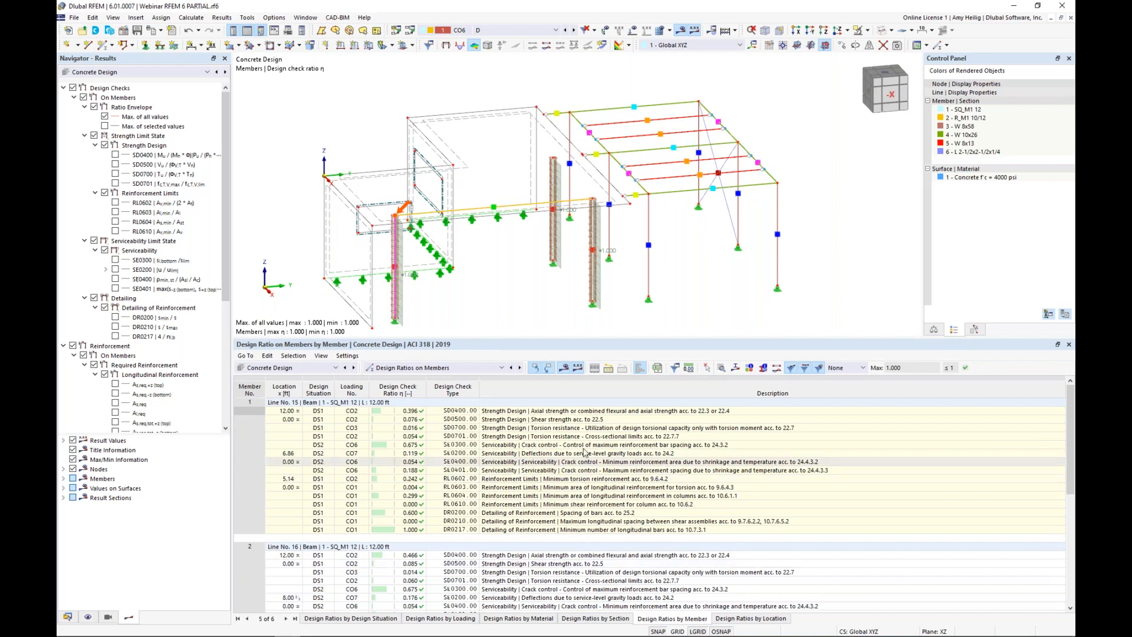
left_click(563, 470)
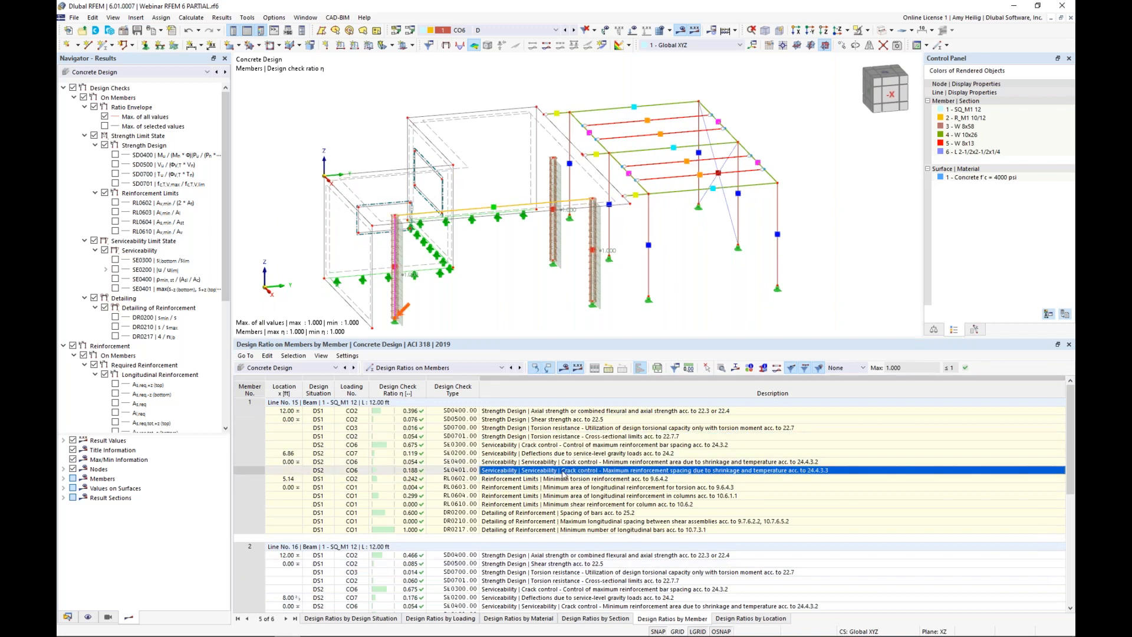
Step: Open the design check details for member 2's SD0400 axial and flexural strength check
scroll(563, 473, "down", 1)
scroll(563, 474, "down", 2)
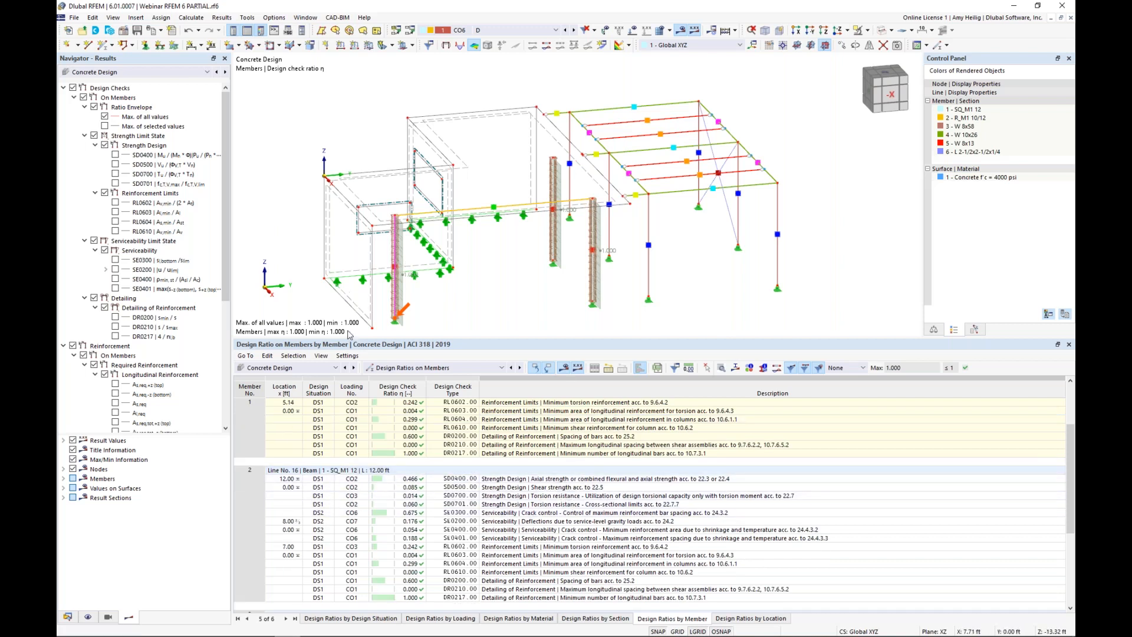
left_click(507, 546)
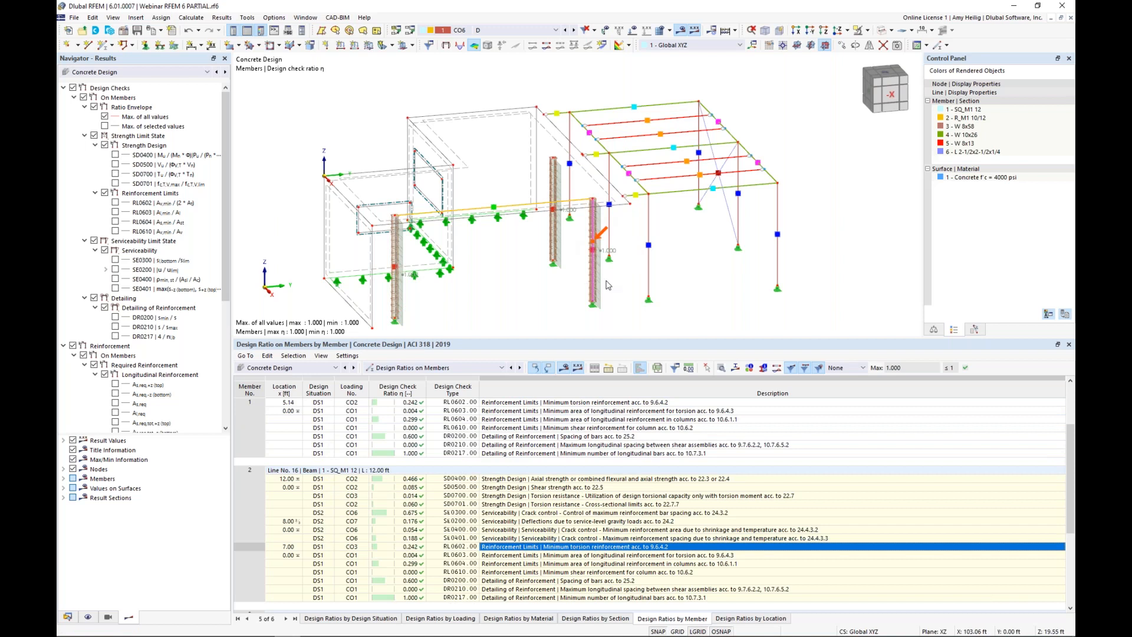
left_click(558, 479)
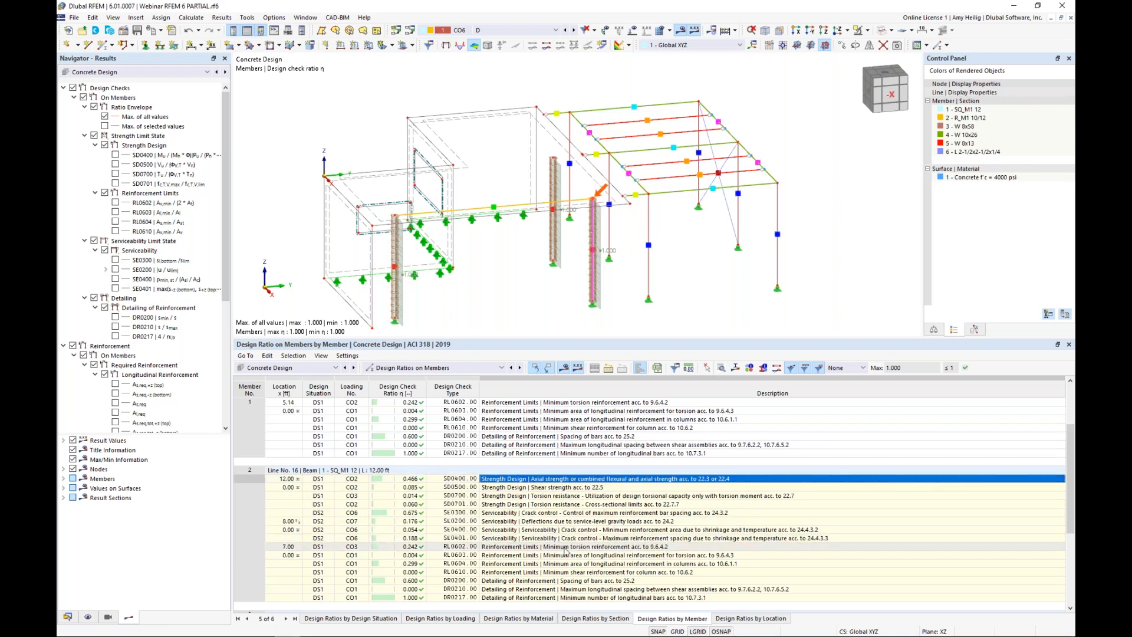
left_click(721, 368)
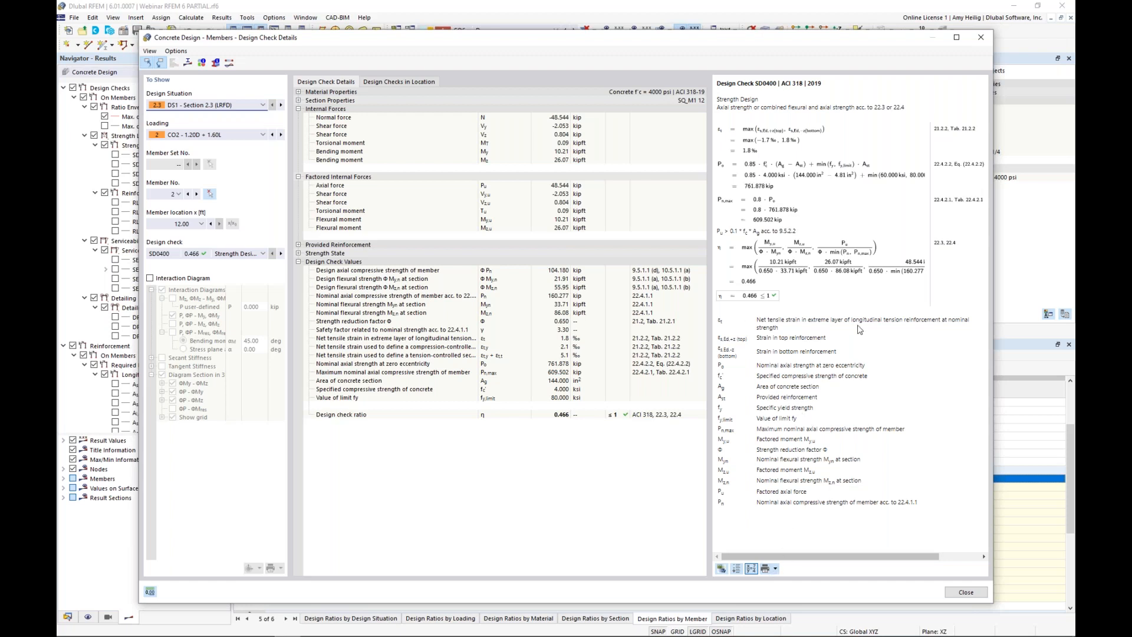
Step: View member 2's check details for SD0500.01 shear, SD0700.01 torsion and SD0400.01 top longitudinal reinforcement
left_click(260, 253)
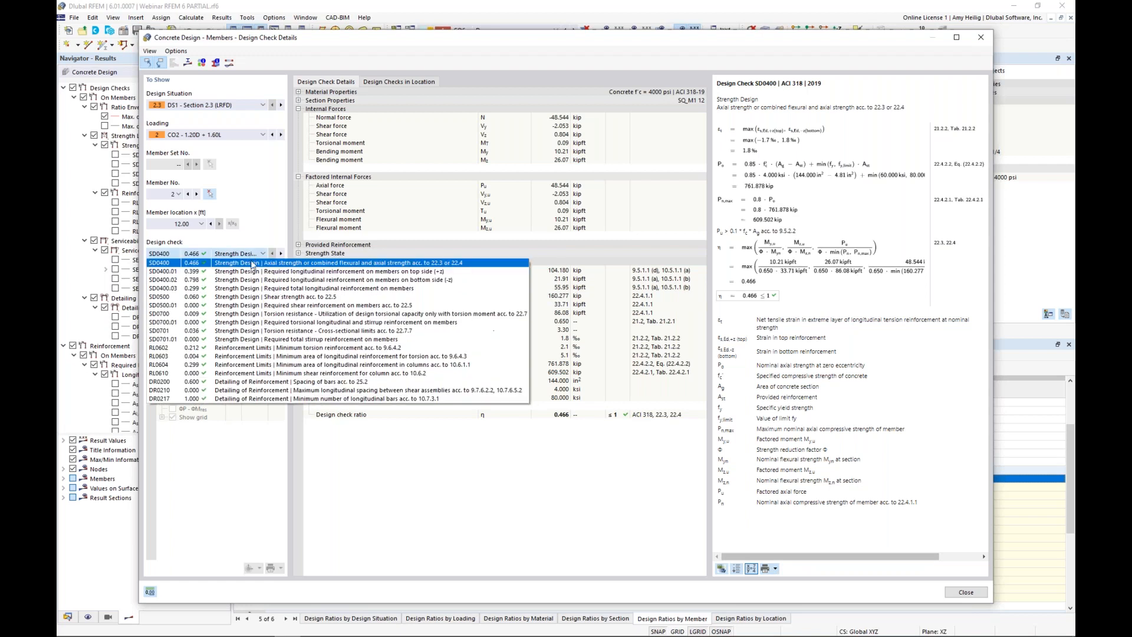
left_click(256, 306)
left_click(226, 255)
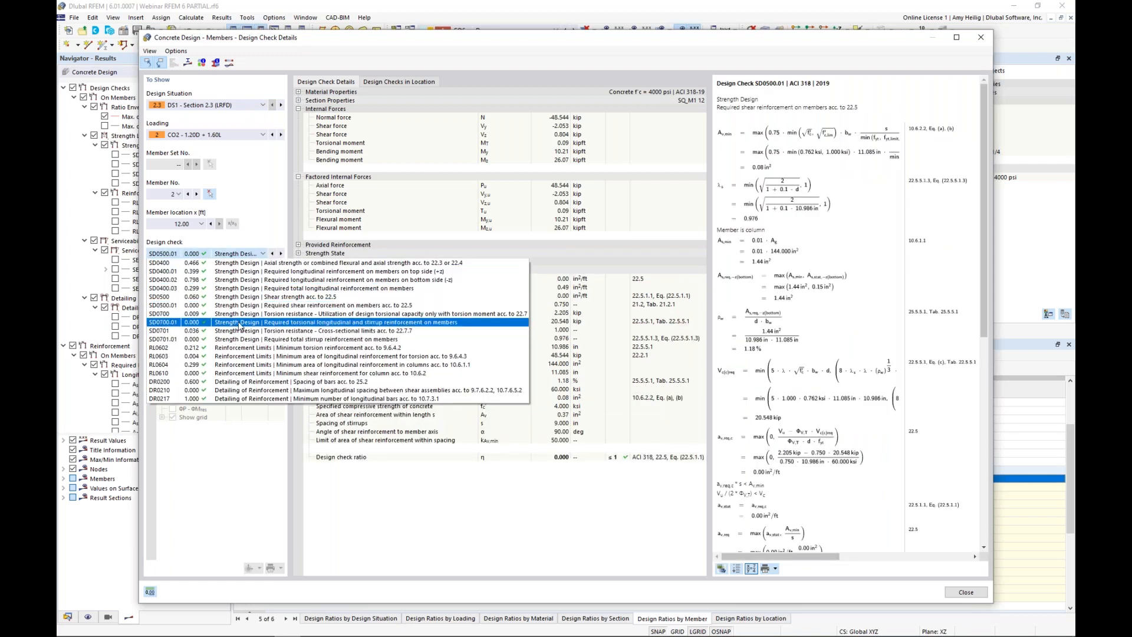
left_click(239, 323)
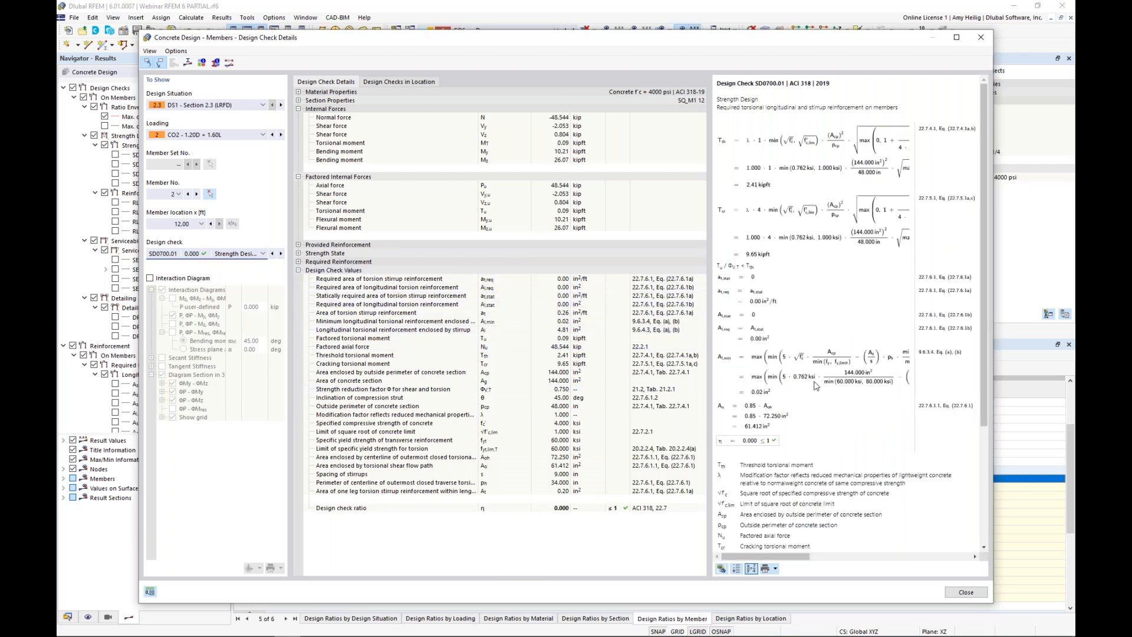
left_click(247, 253)
scroll(224, 277, "up", 2)
left_click(220, 272)
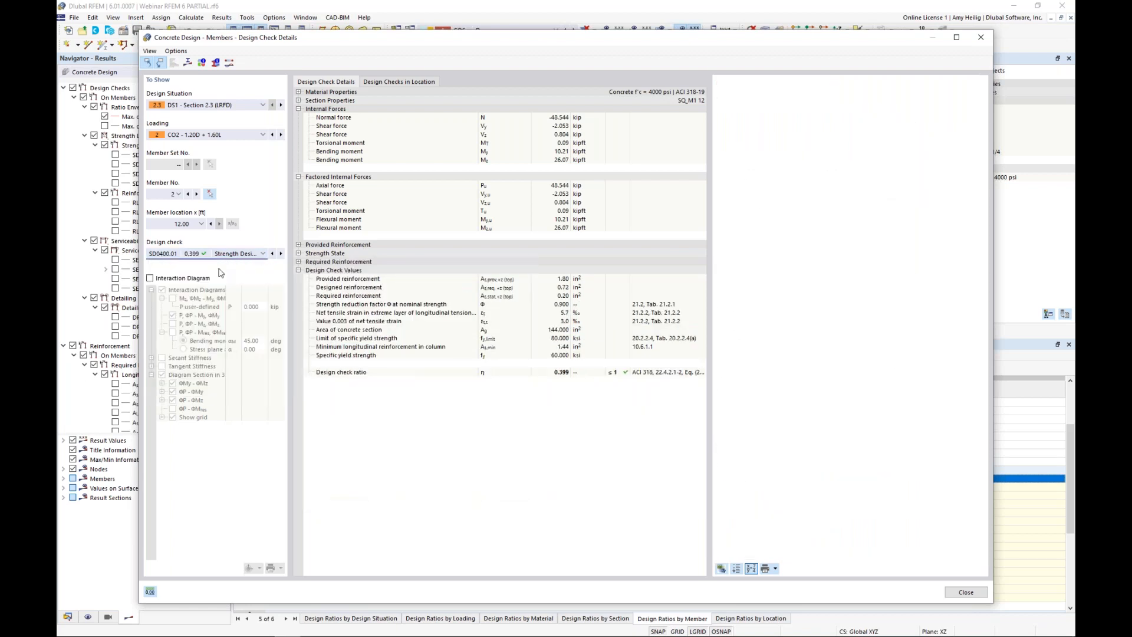
Step: Enable the interaction diagram for member 2, inspect its 2D and 3D plots, and close the check details
left_click(150, 278)
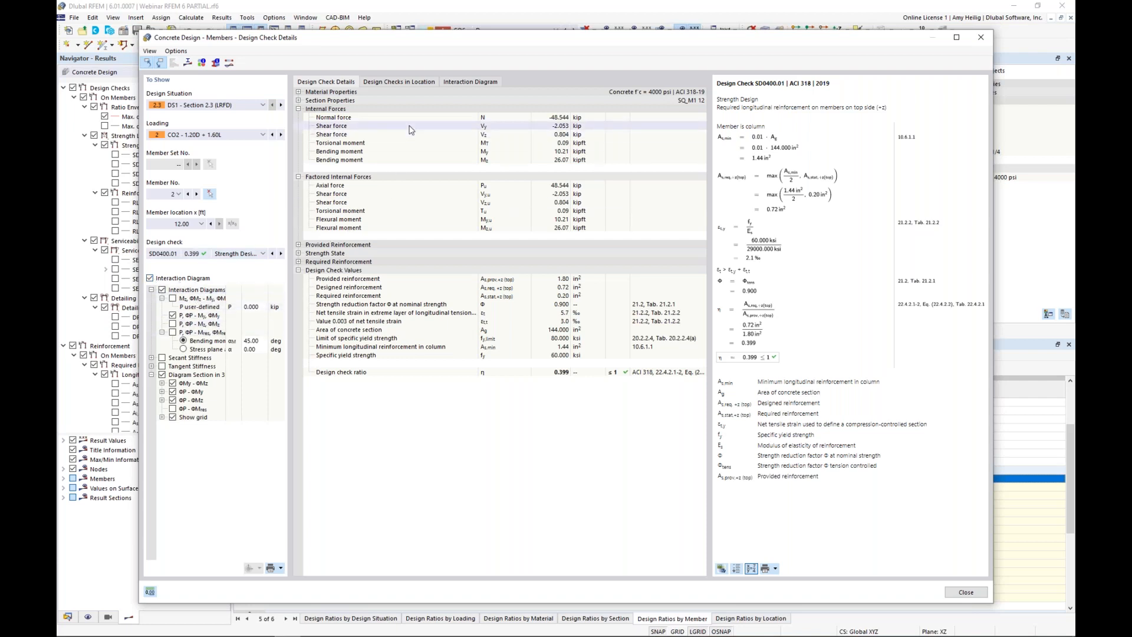
left_click(481, 83)
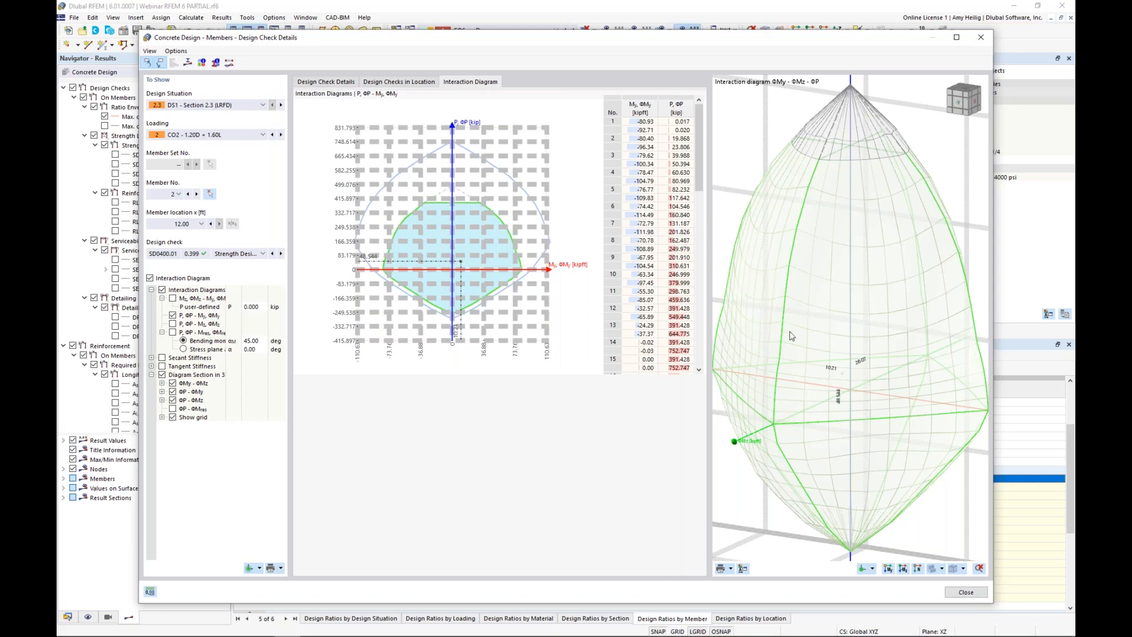
scroll(827, 322, "down", 4)
middle_click_drag(920, 351, 839, 362, "ctrl")
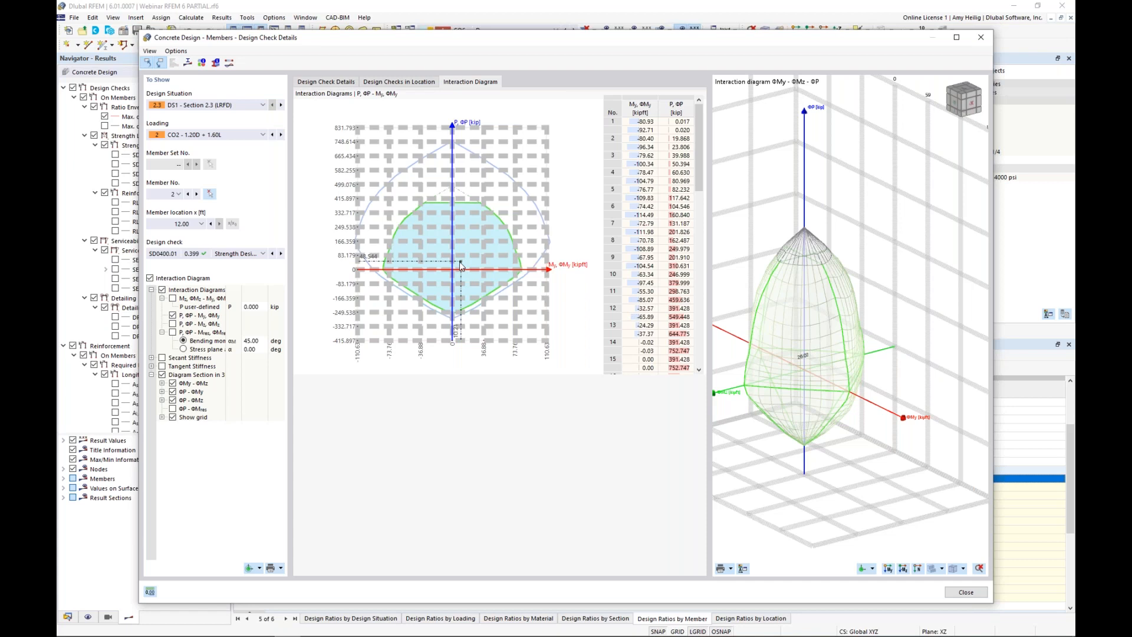
middle_click_drag(808, 390, 843, 382)
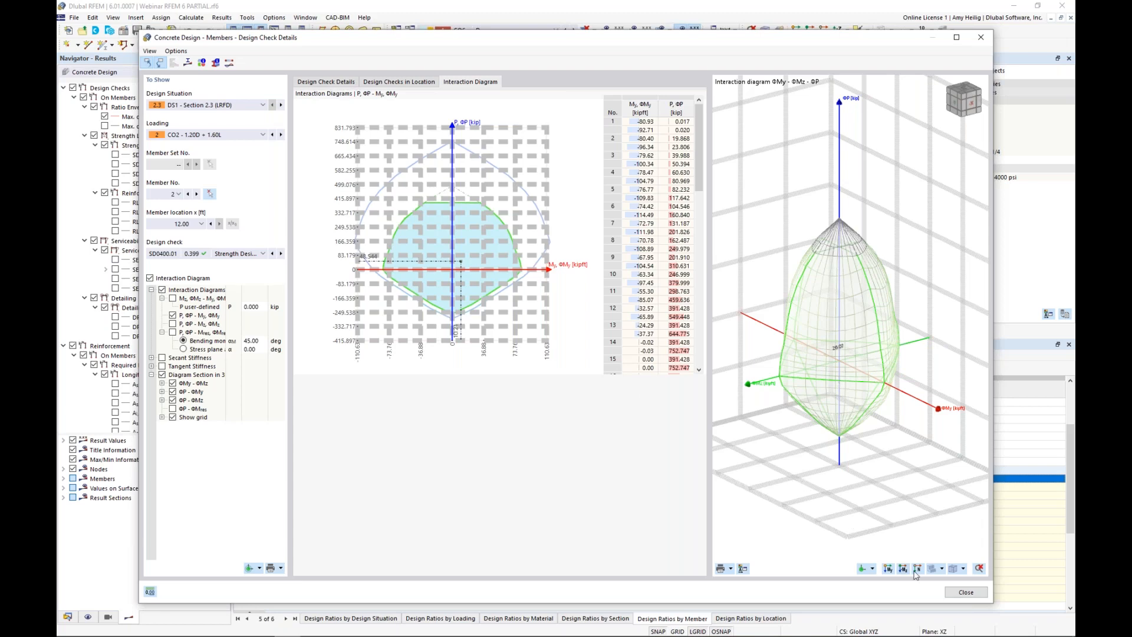
left_click(965, 592)
Step: Switch the results to Steel Design ratios on members and select member 11's GG6100 shear strength check
left_click(288, 367)
left_click(275, 446)
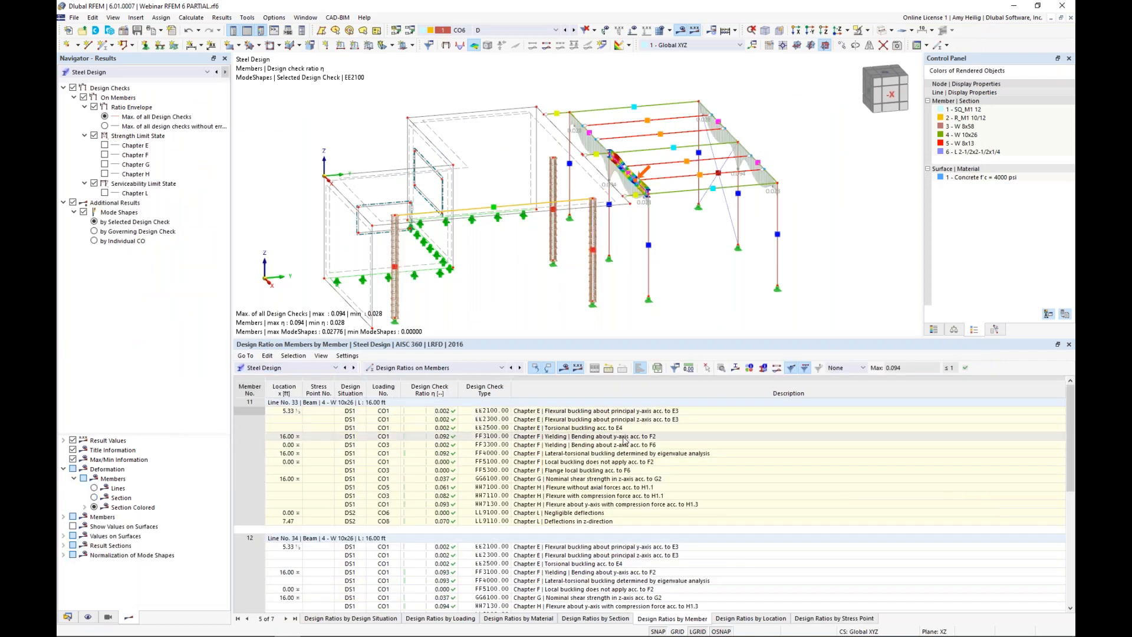
left_click(406, 368)
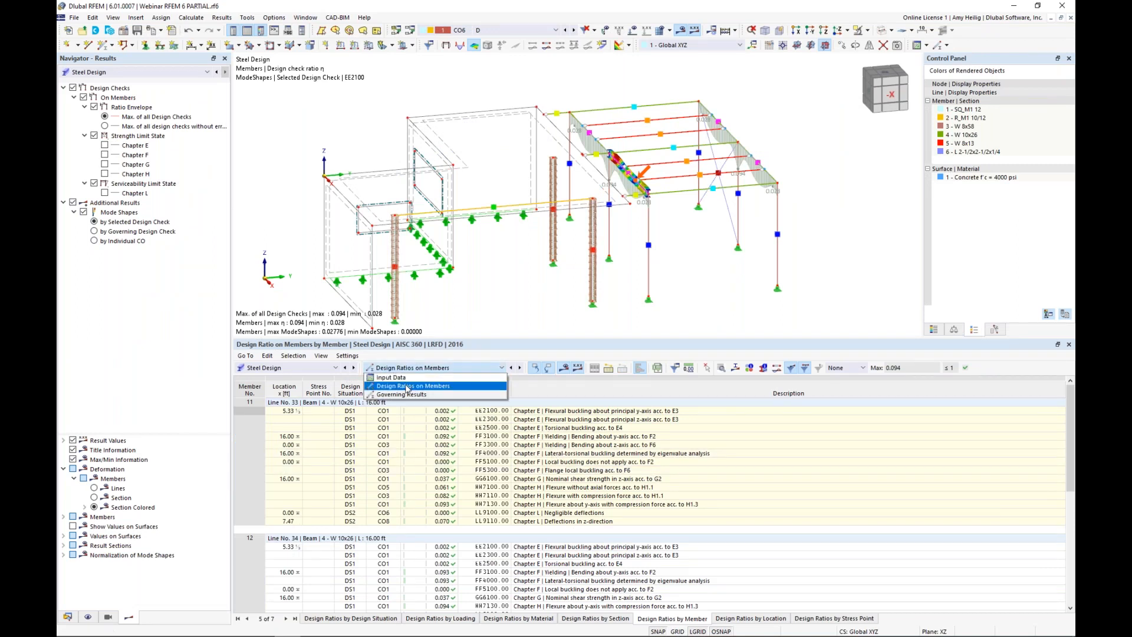
left_click(406, 387)
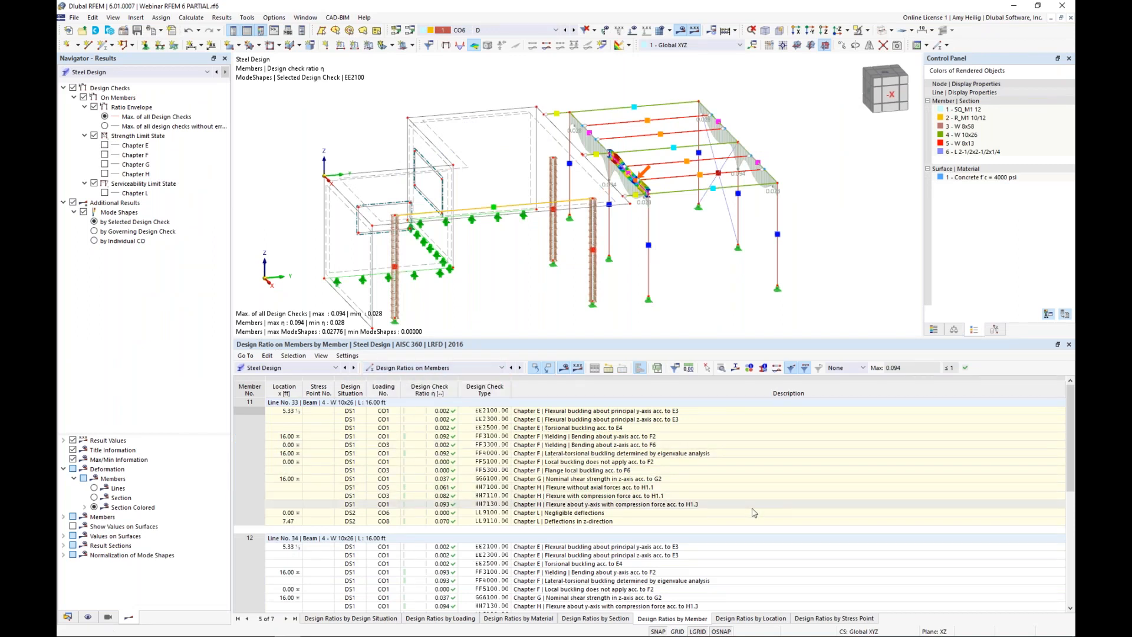
left_click(547, 446)
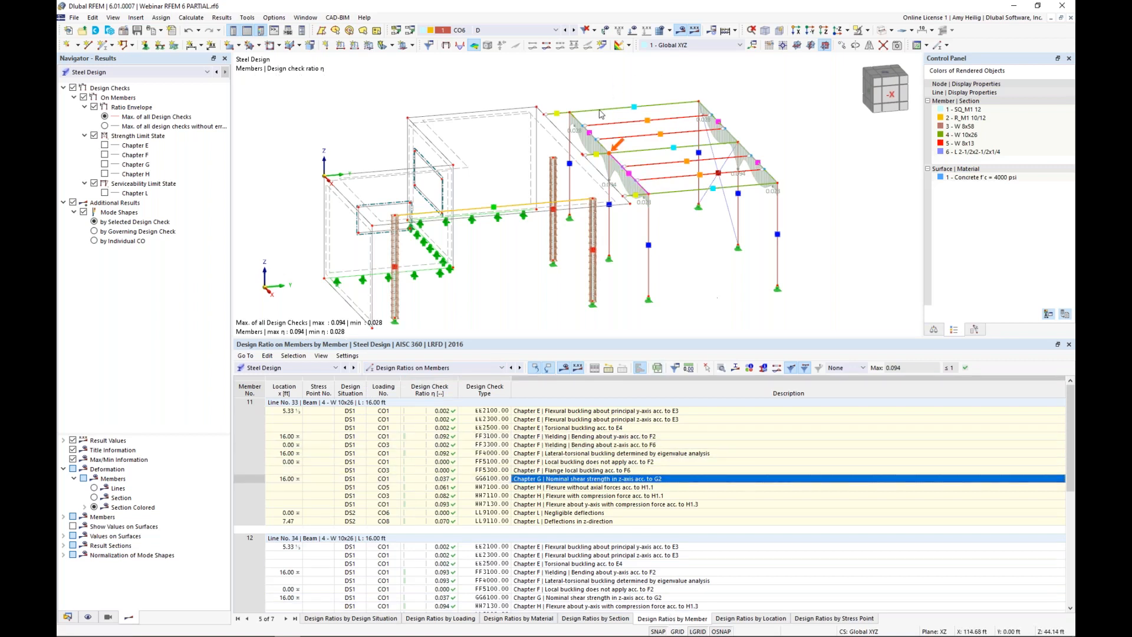
scroll(776, 176, "up", 3)
scroll(620, 206, "up", 1)
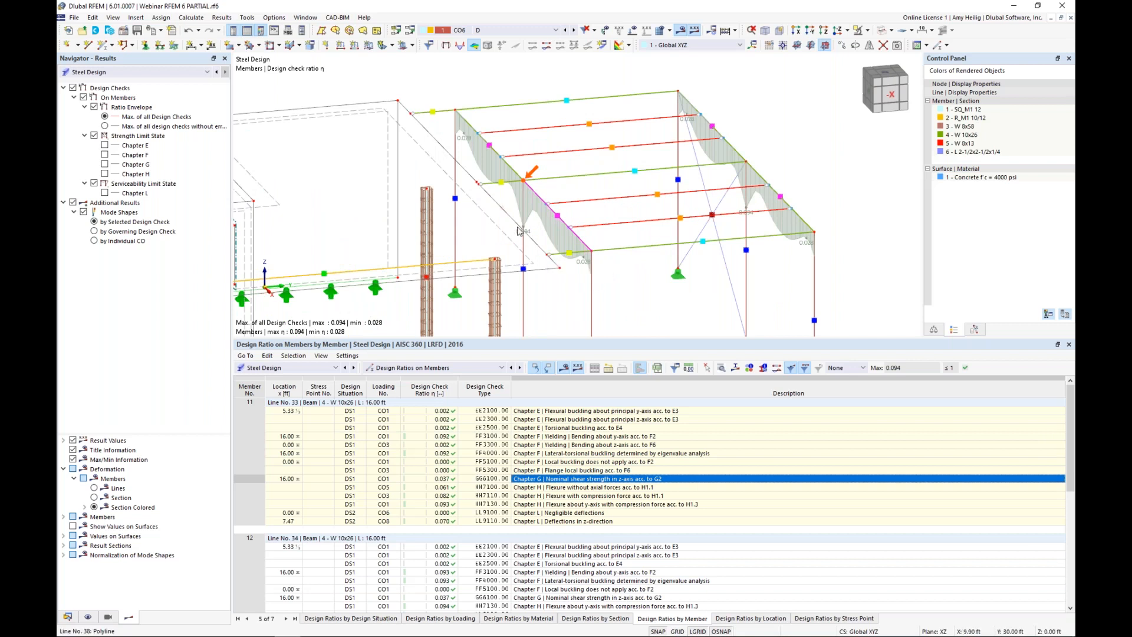
Step: Compare member 12's FF4000 lateral-torsional buckling and EE2100 flexural buckling checks on the model
scroll(589, 524, "down", 3)
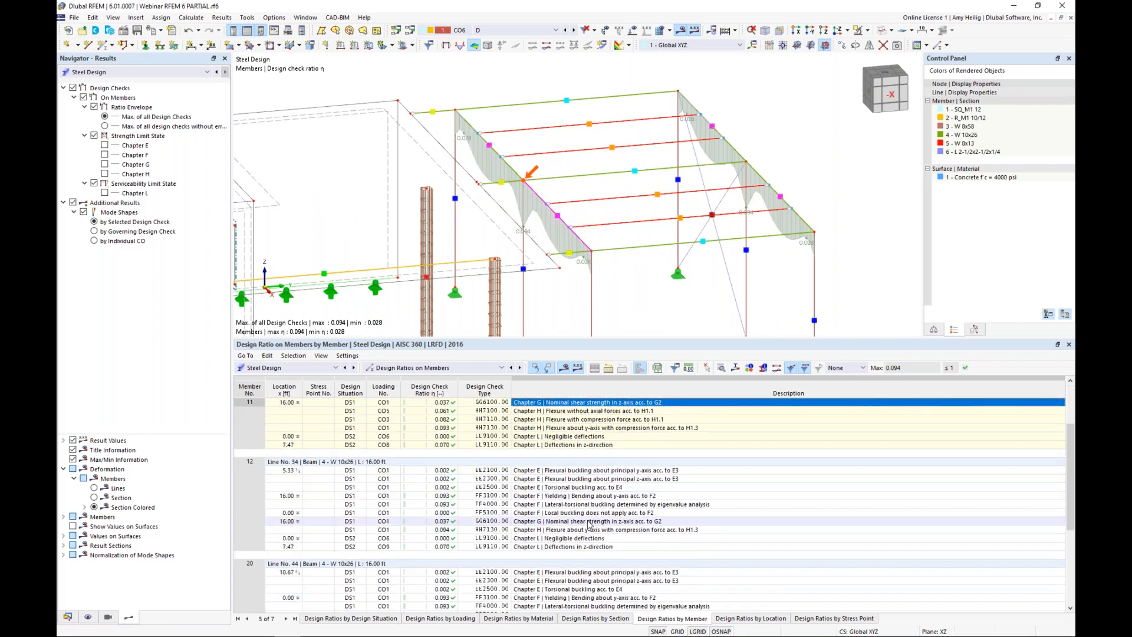
left_click(580, 487)
left_click(582, 504)
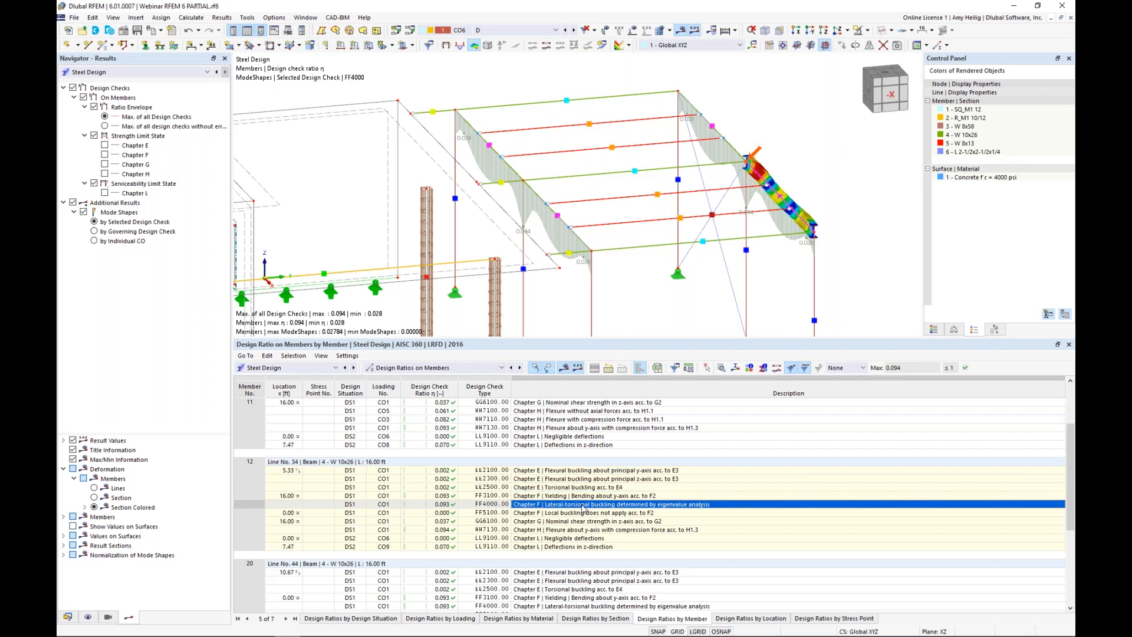
left_click(586, 470)
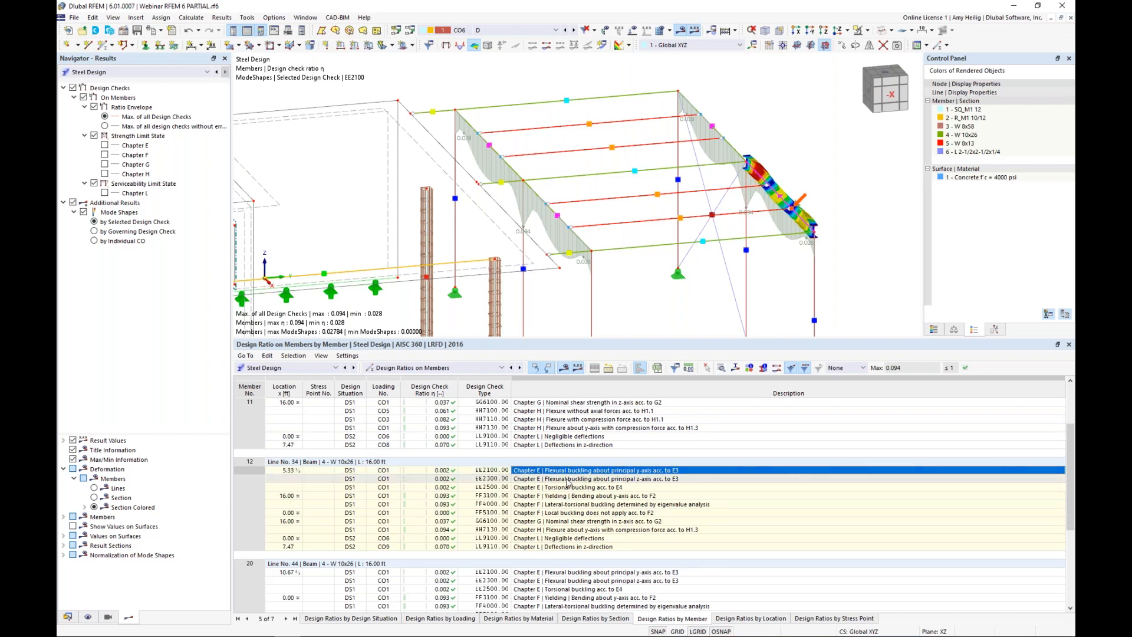
Step: Review member 12's EE2100 check details with the compression section classification, view the FF3100 yielding check, and close the details
left_click(721, 369)
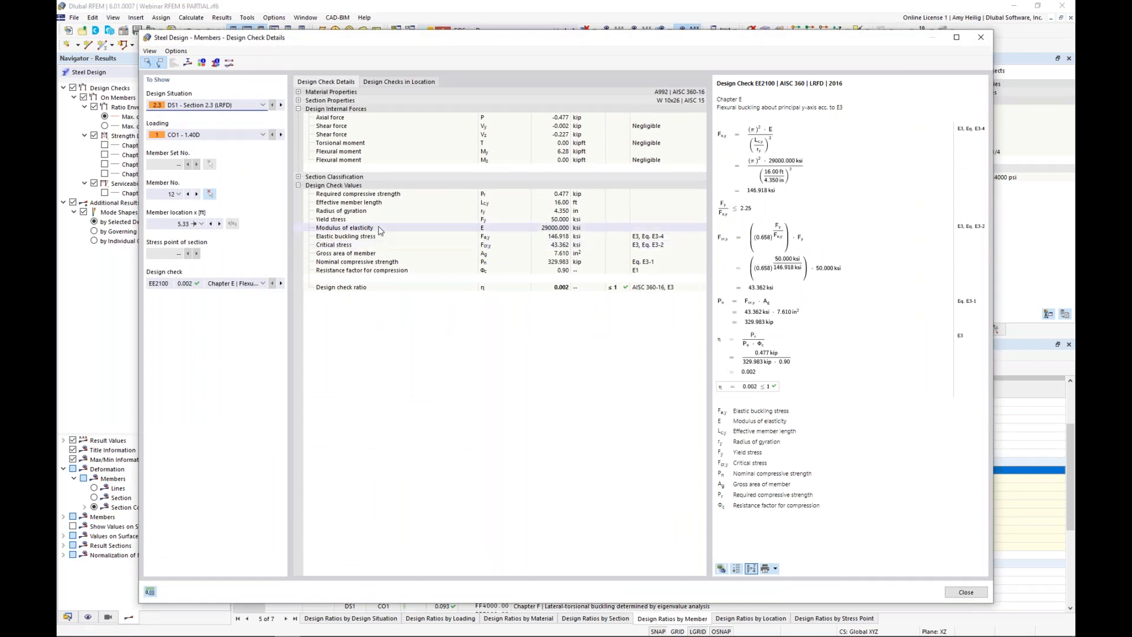
left_click(298, 177)
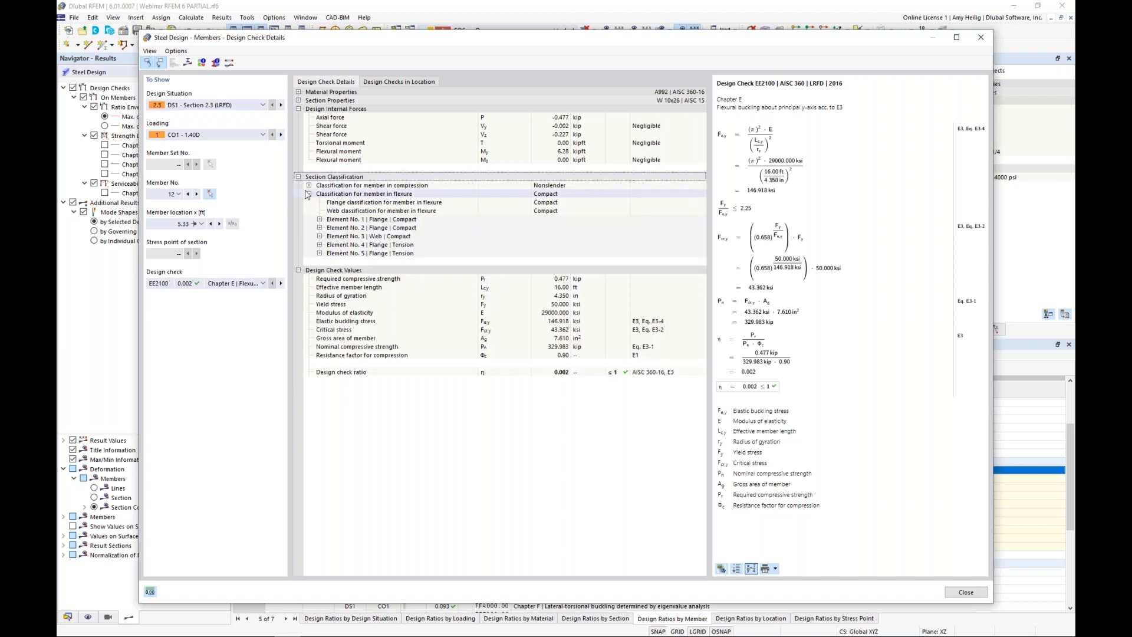
left_click(308, 185)
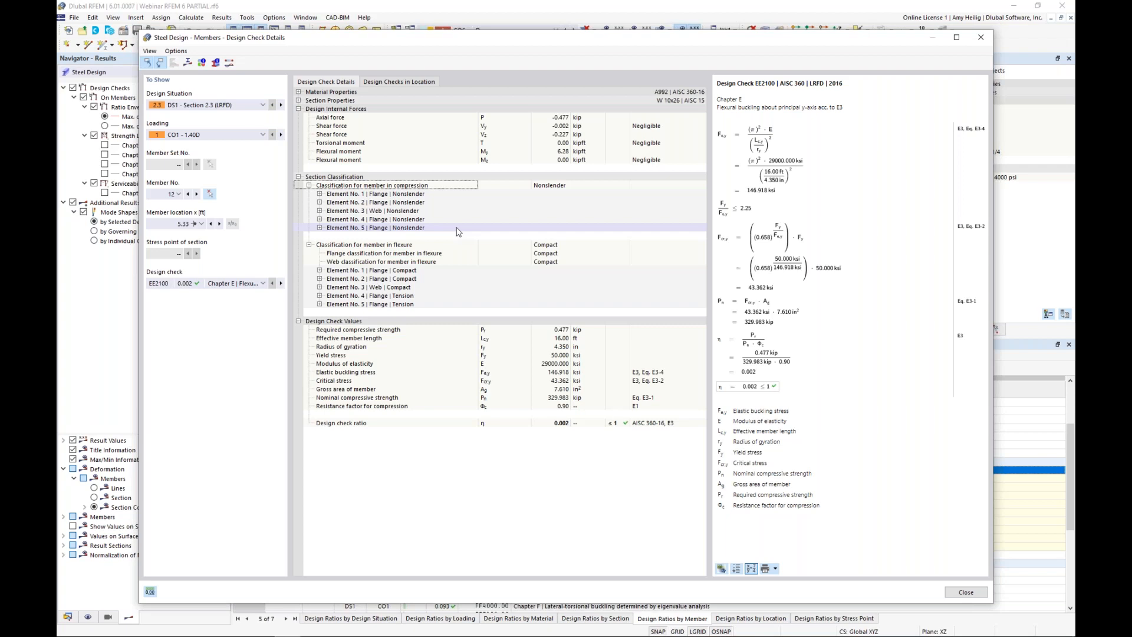
left_click(248, 284)
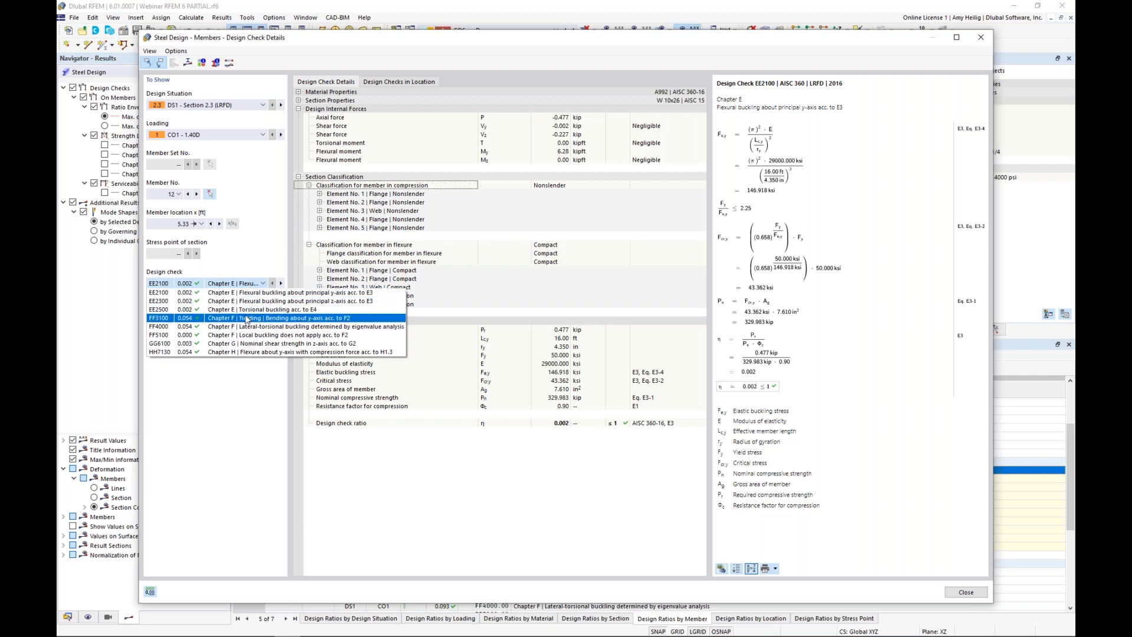
left_click(248, 319)
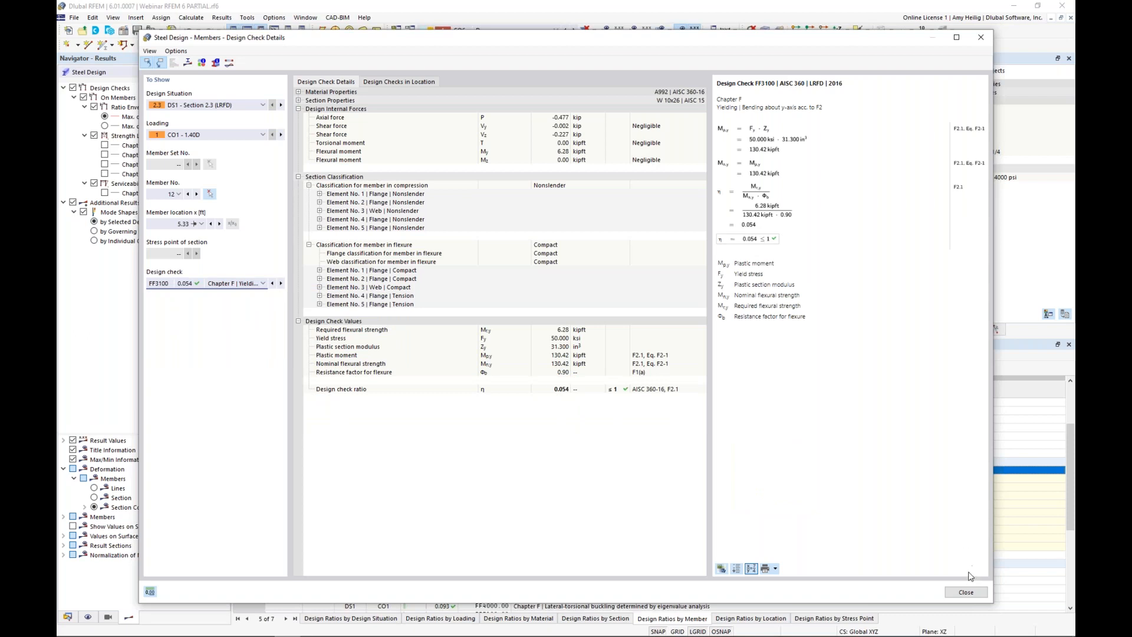
left_click(968, 592)
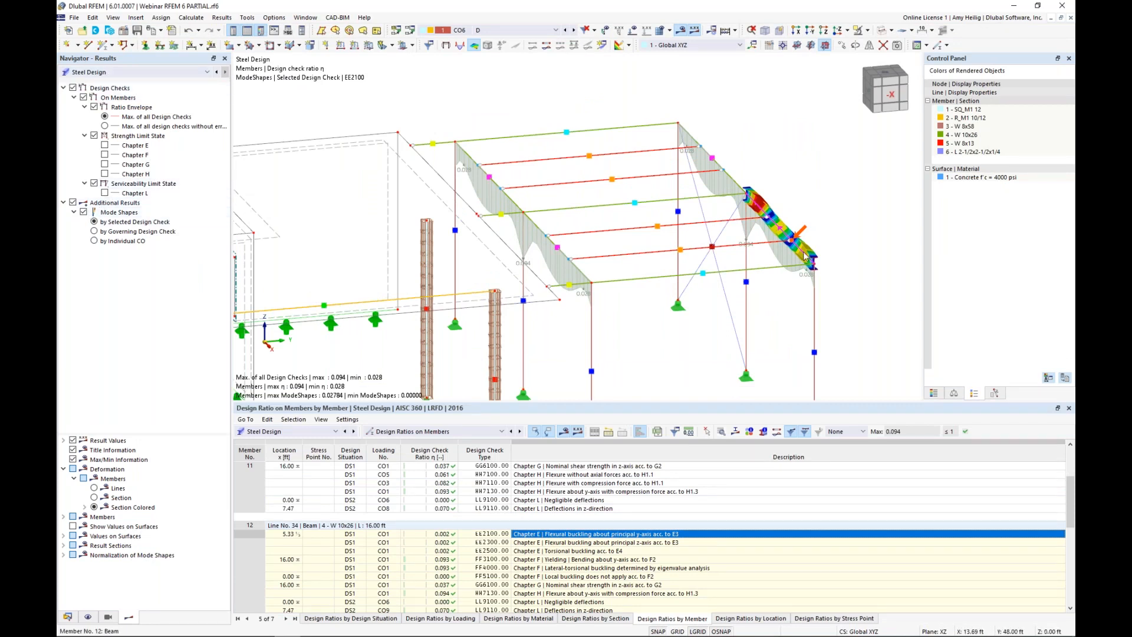
Step: Inspect member 12's EE2100 mode shape in close-up from several angles and return to the whole structure
middle_click_drag(829, 246, 666, 273)
scroll(666, 274, "up", 1)
scroll(667, 277, "up", 4)
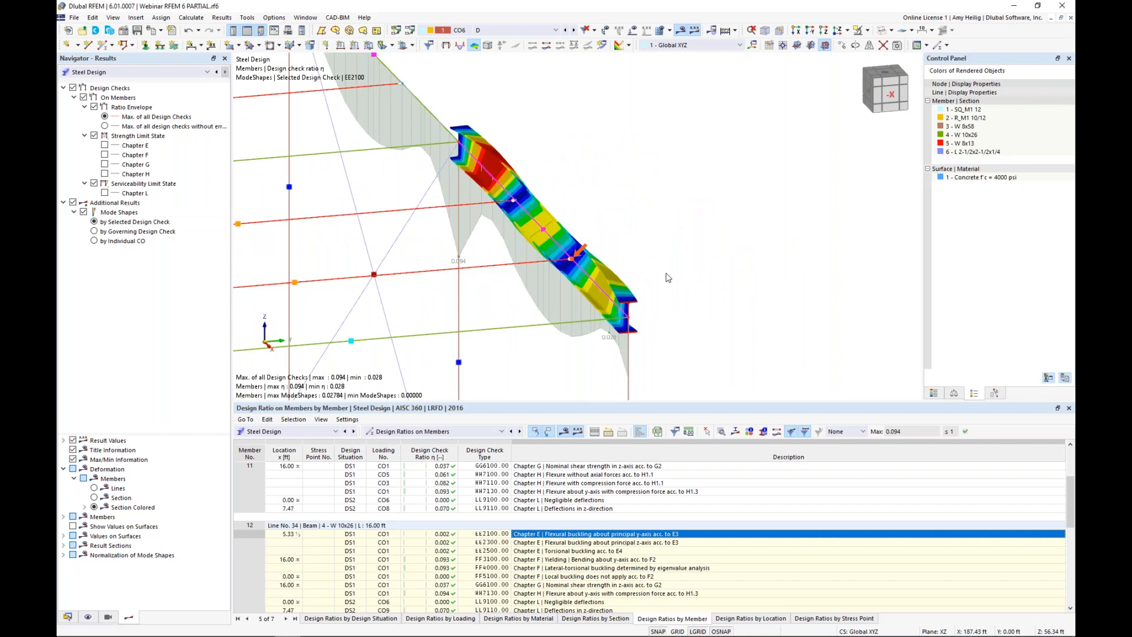
scroll(667, 277, "down", 1)
middle_click_drag(700, 286, 622, 261, "ctrl")
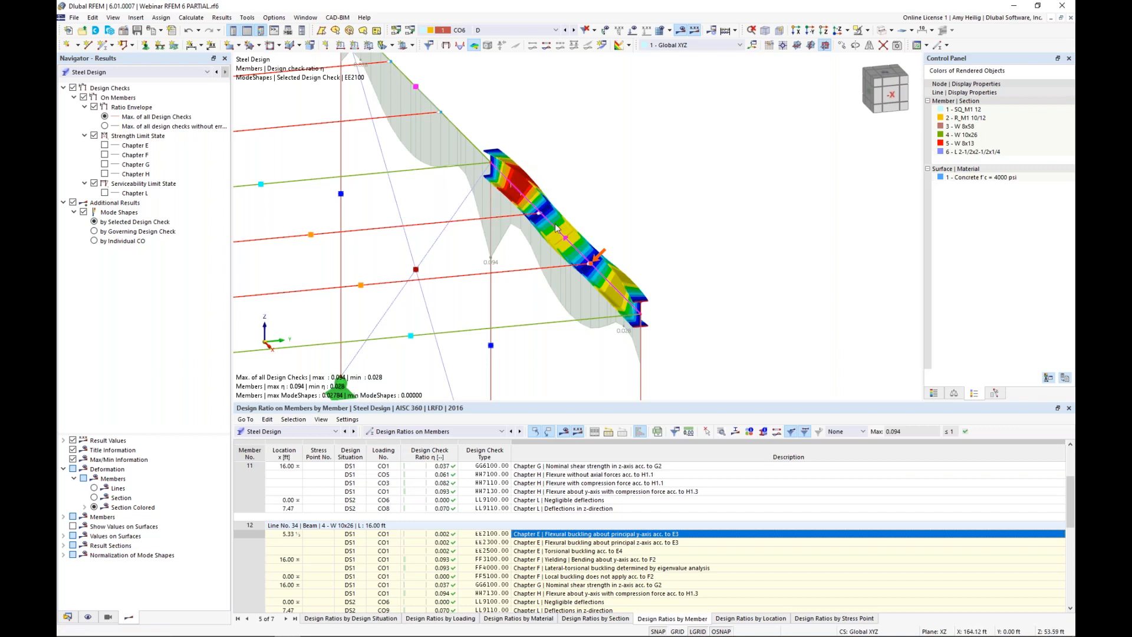
middle_click_drag(655, 267, 526, 269, "ctrl")
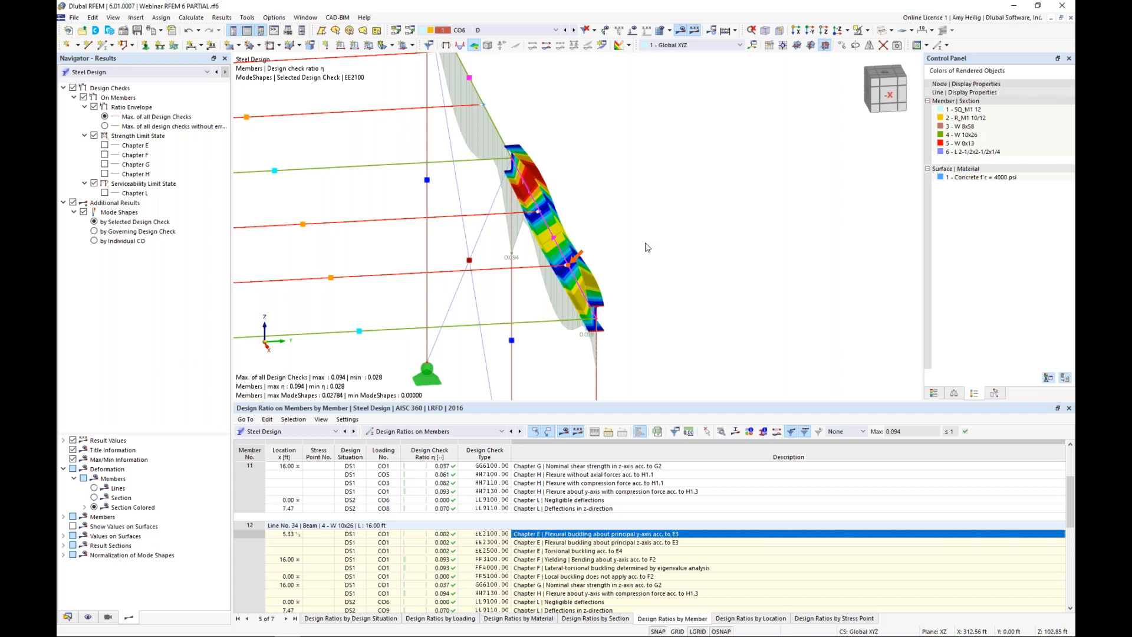
scroll(646, 247, "down", 5)
middle_click_drag(647, 247, 839, 194)
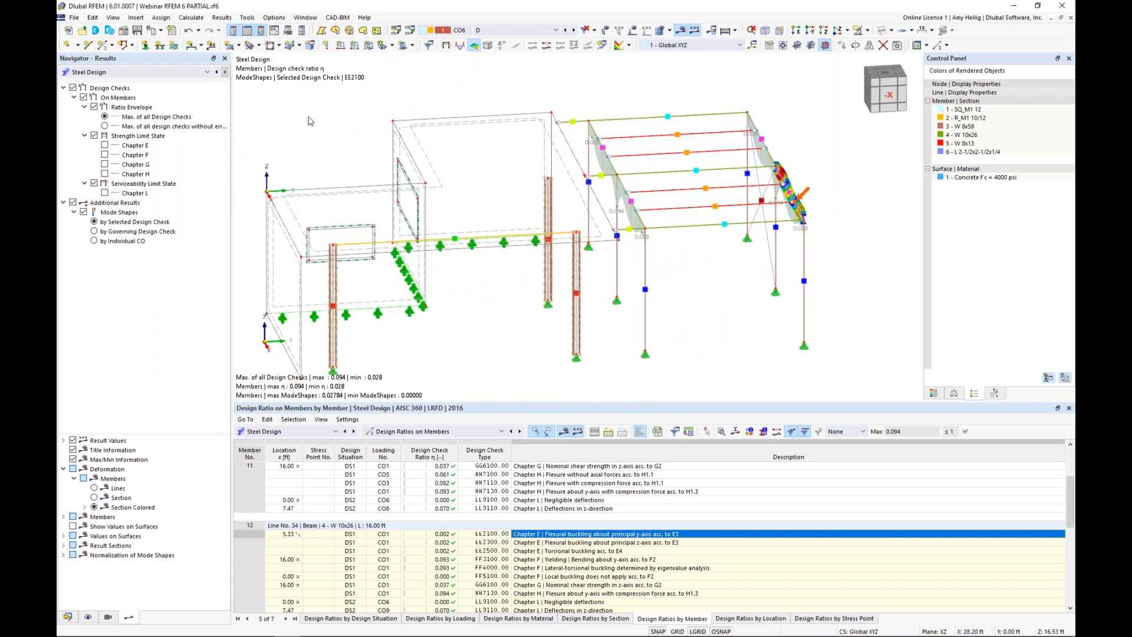
Step: Start a new printout report, look through its report items, and view the available printout report templates
left_click(173, 33)
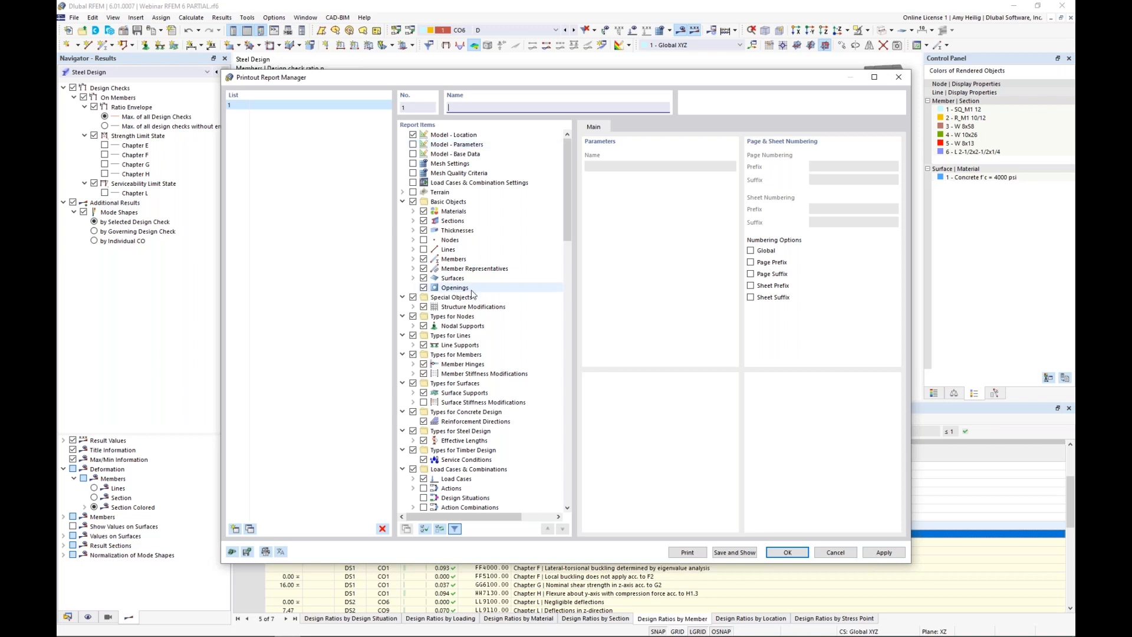
scroll(472, 293, "down", 15)
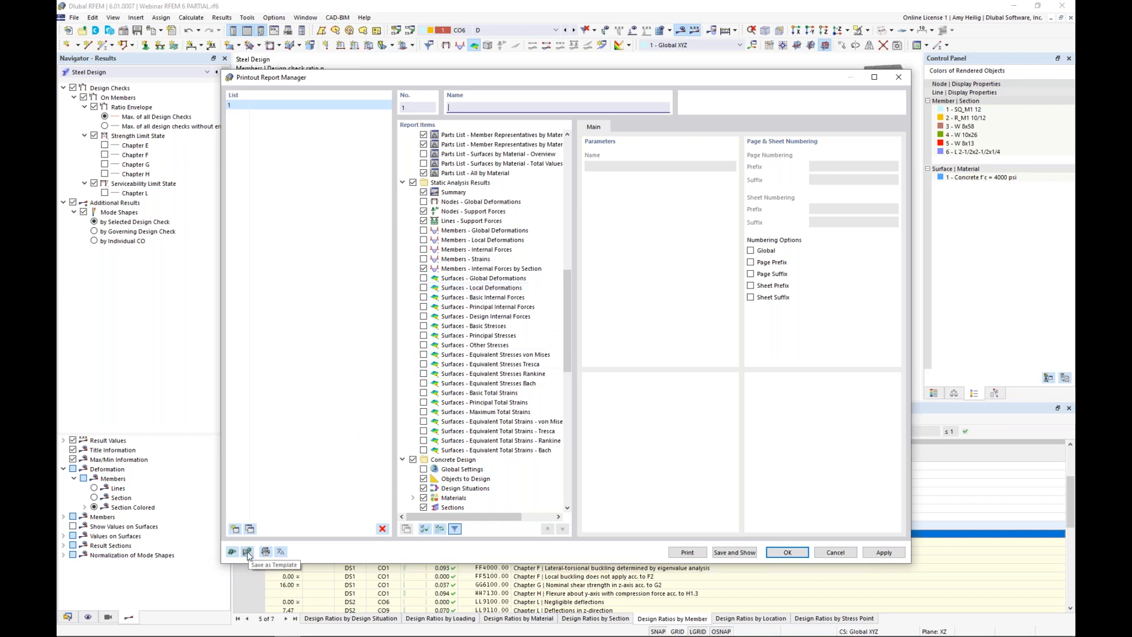
scroll(452, 419, "down", 10)
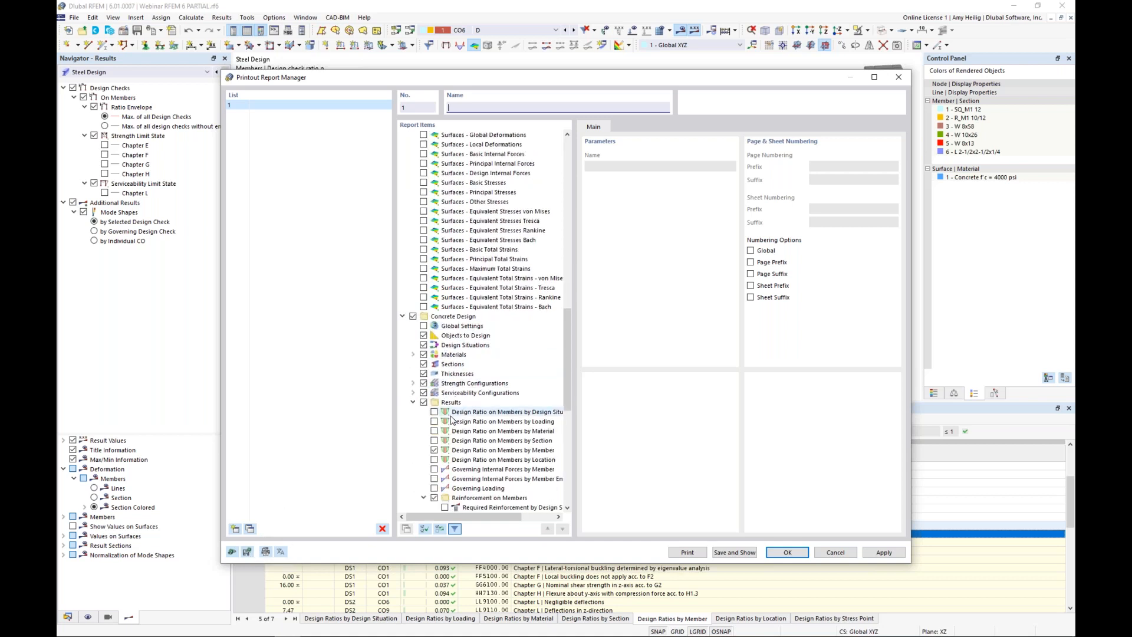
left_click(245, 550)
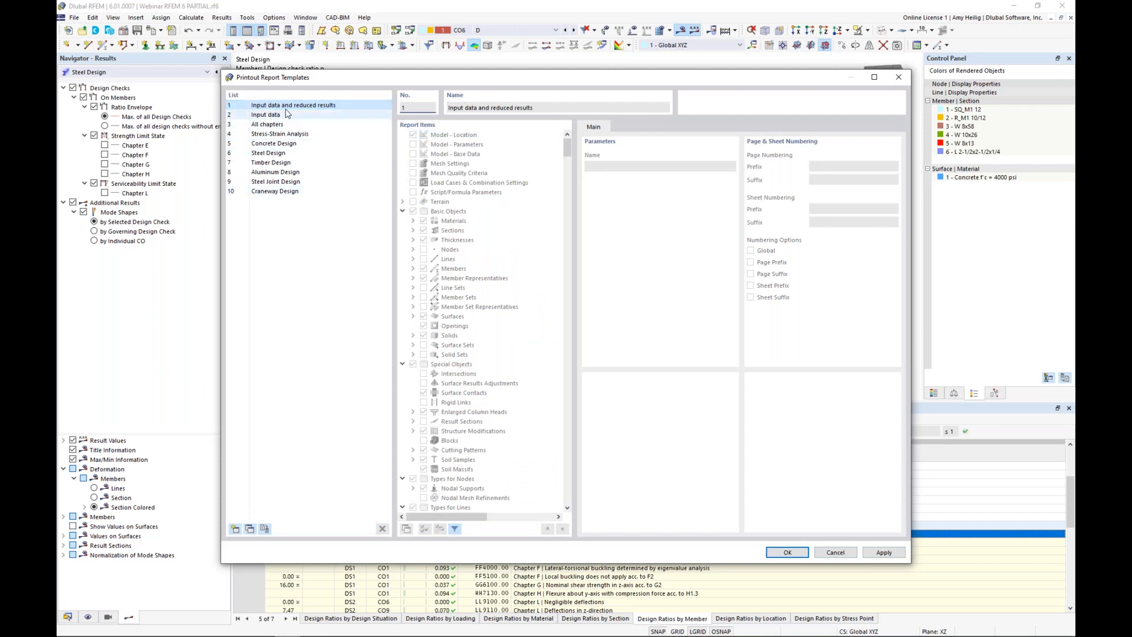
left_click(787, 552)
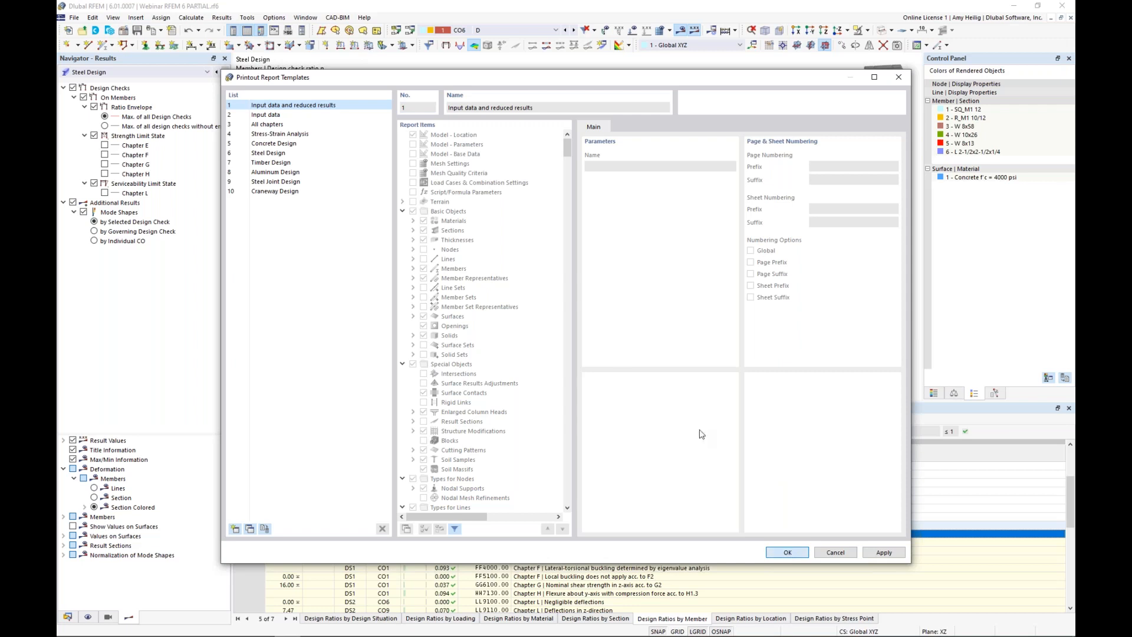
Step: Generate the "Input data and reduced results" printout report and collapse all 14 of its chapters
left_click(734, 552)
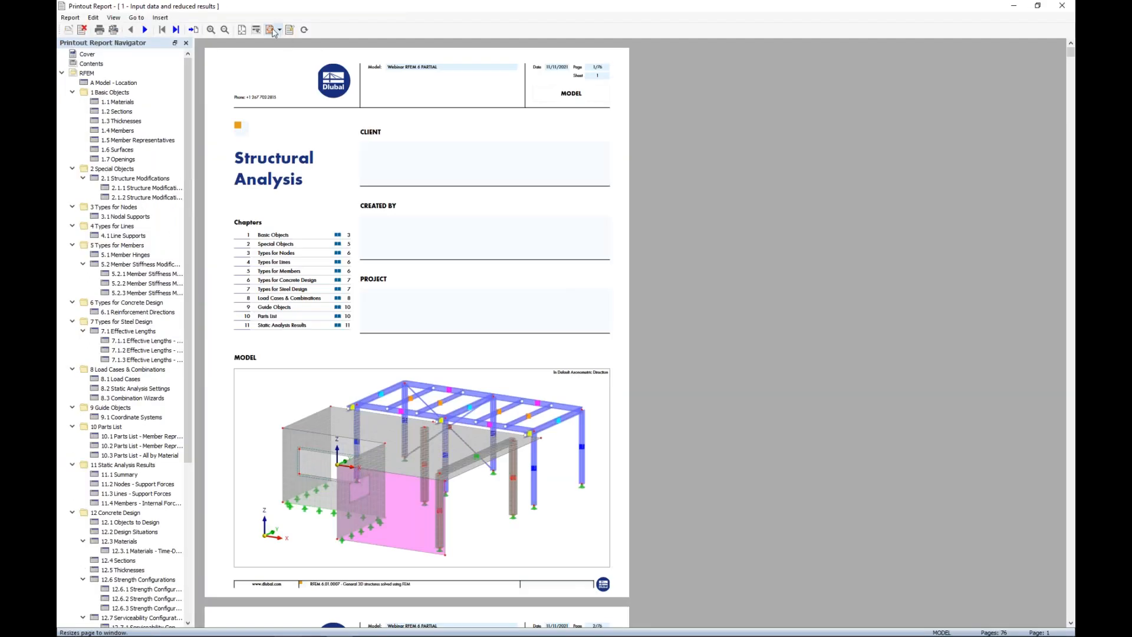
left_click(273, 33)
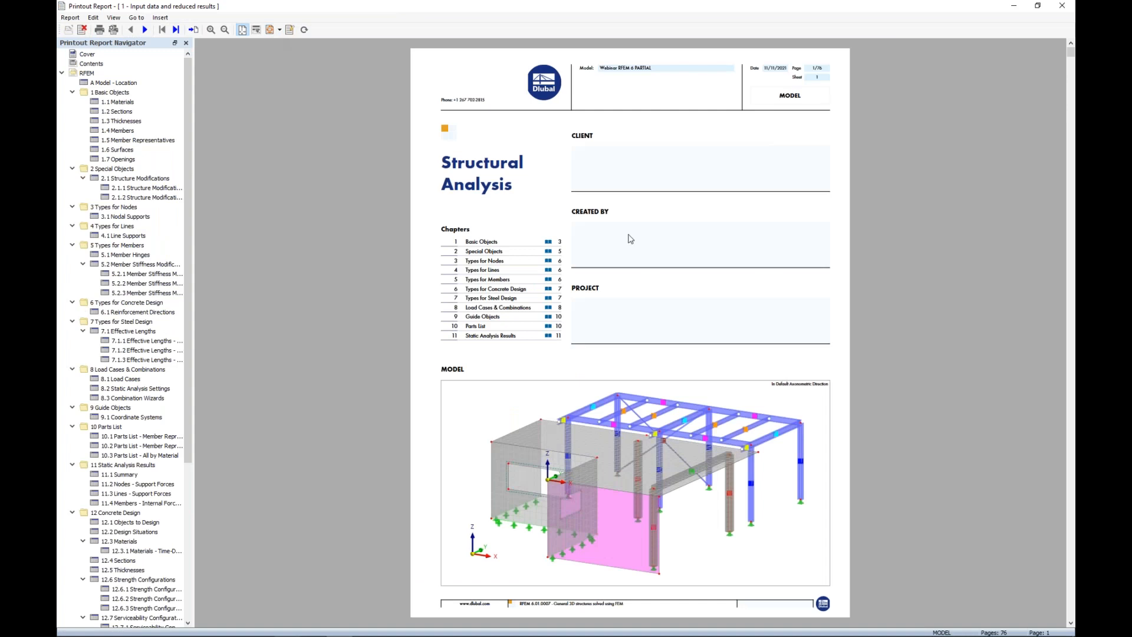
left_click(72, 92)
left_click(72, 101)
left_click(72, 111)
left_click(72, 120)
left_click(72, 131)
left_click(72, 140)
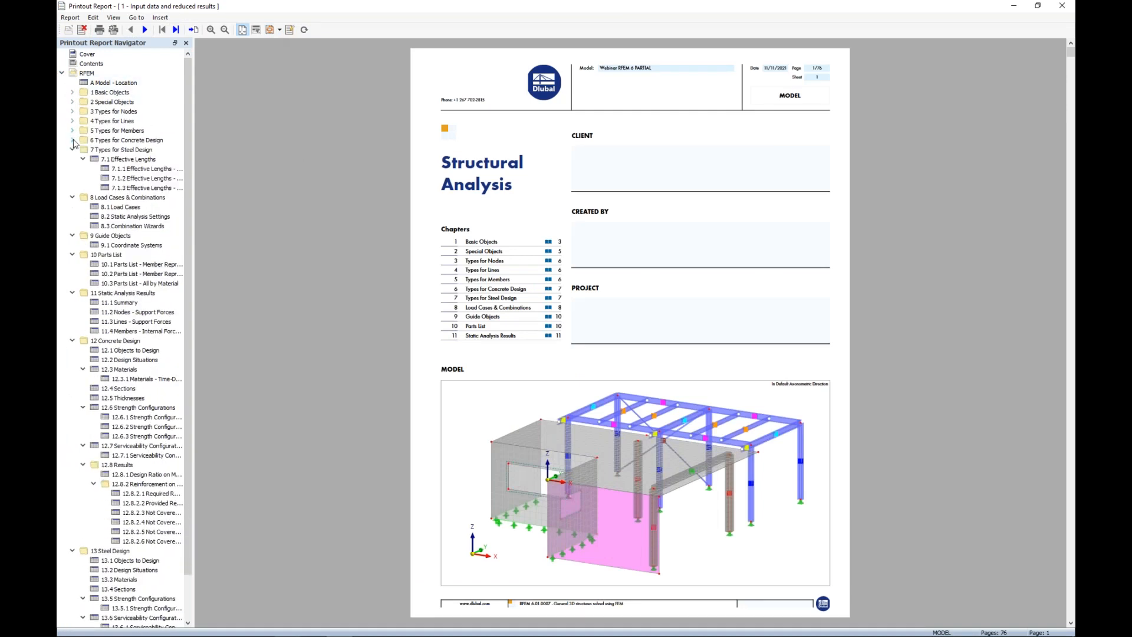
left_click(72, 149)
left_click(71, 159)
left_click(72, 168)
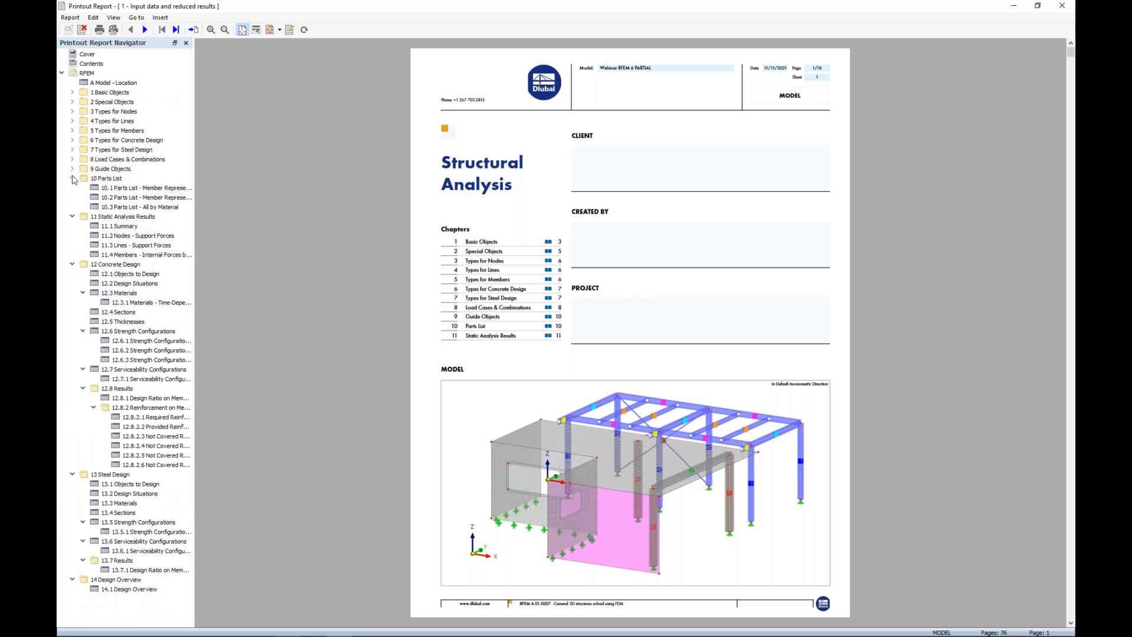
left_click(71, 178)
left_click(72, 187)
left_click(73, 197)
left_click(72, 206)
left_click(73, 217)
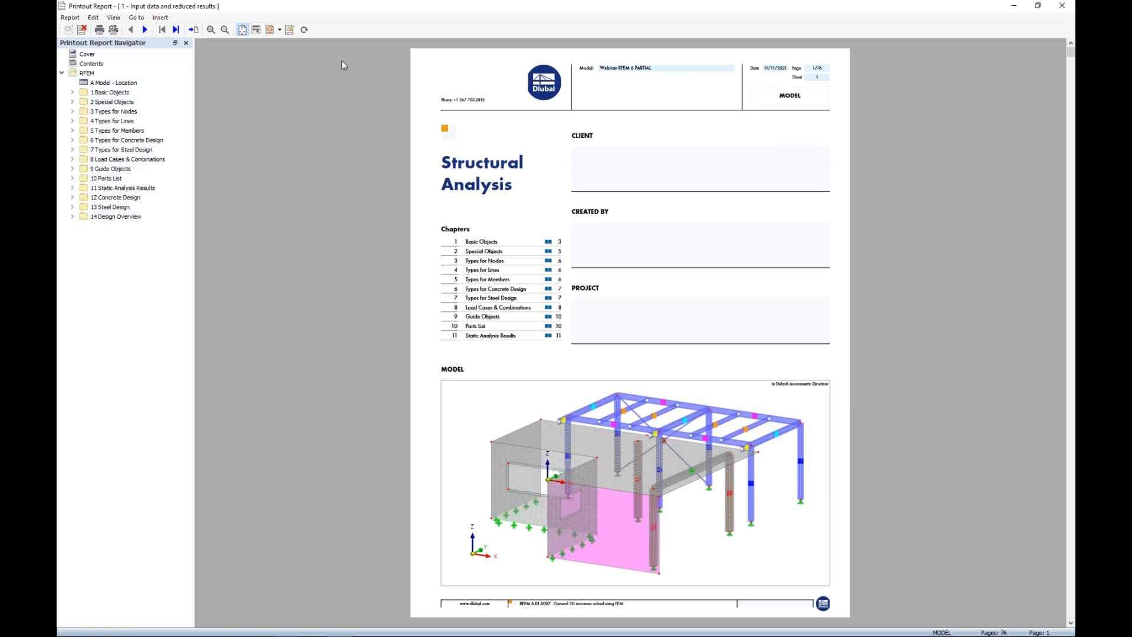
Step: Move the report window aside to view the whole structure in the model, and bring the report back
left_click_drag(348, 10, 1057, 75)
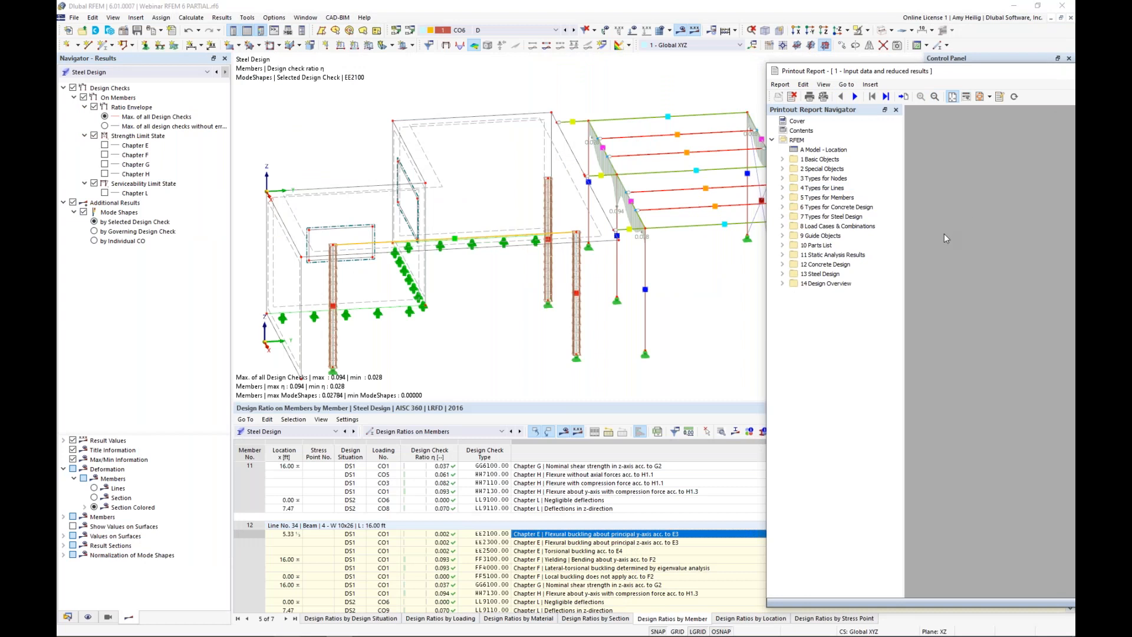
scroll(473, 239, "down", 2)
middle_click_drag(474, 239, 540, 234, "ctrl")
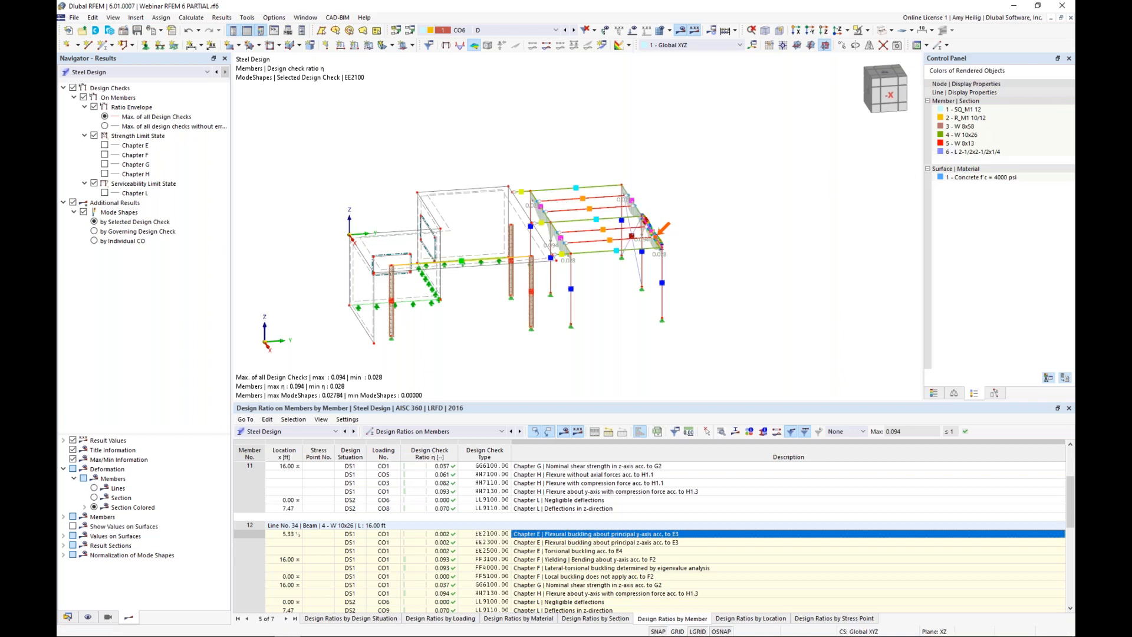
left_click_drag(1074, 68, 611, 50)
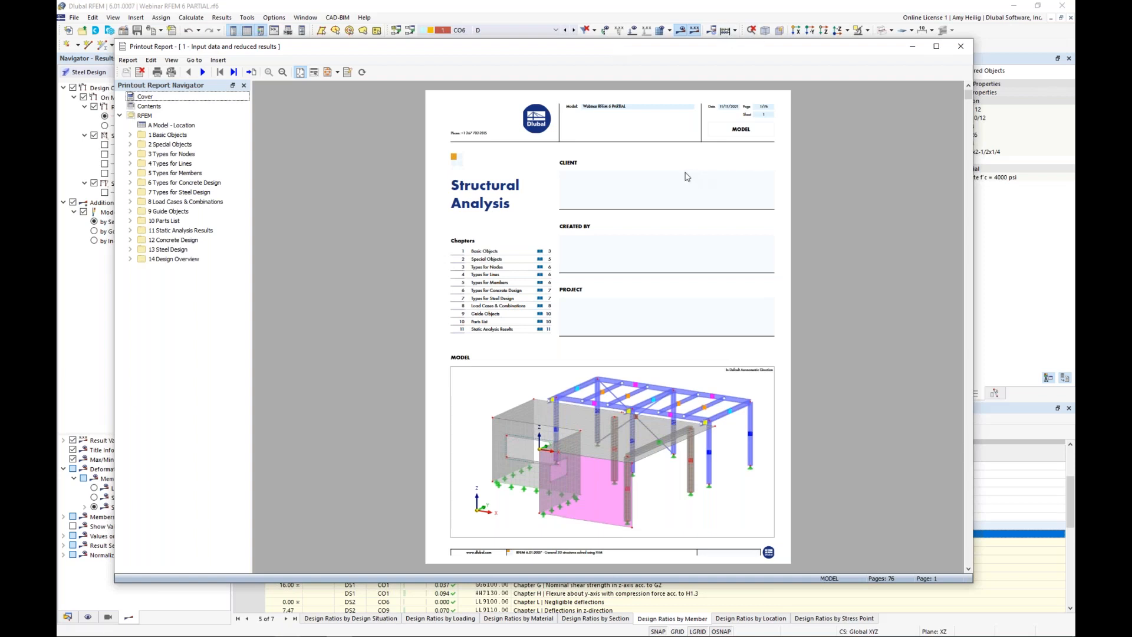
Step: Open the model picture on the report's cover page for editing, keeping its settings dialog clear of the navigator
right_click(152, 99)
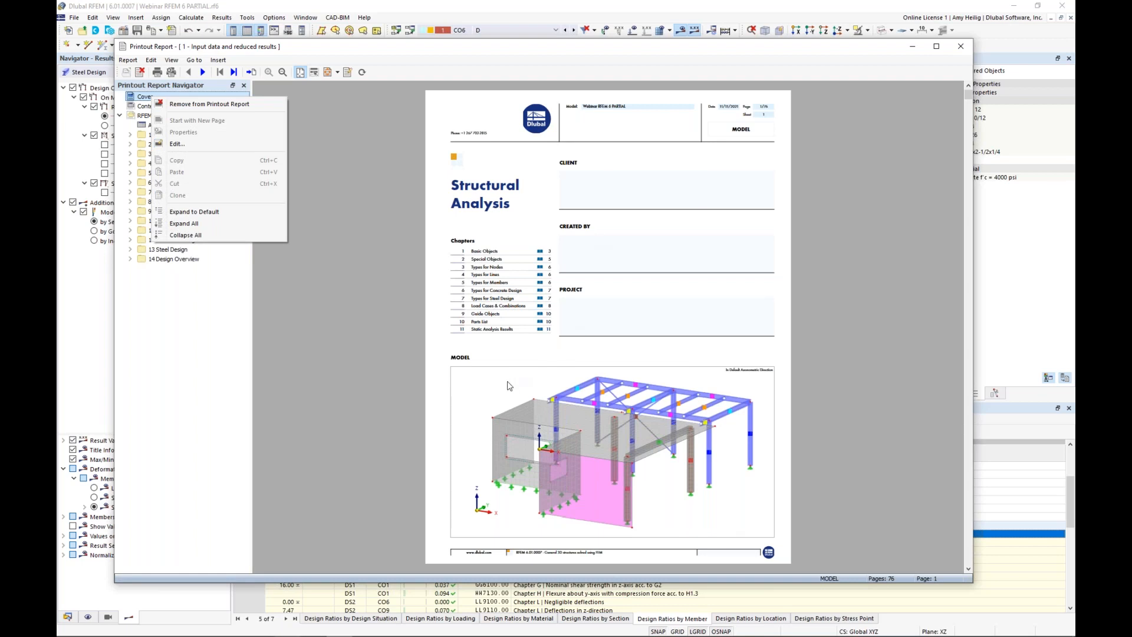
key("Escape")
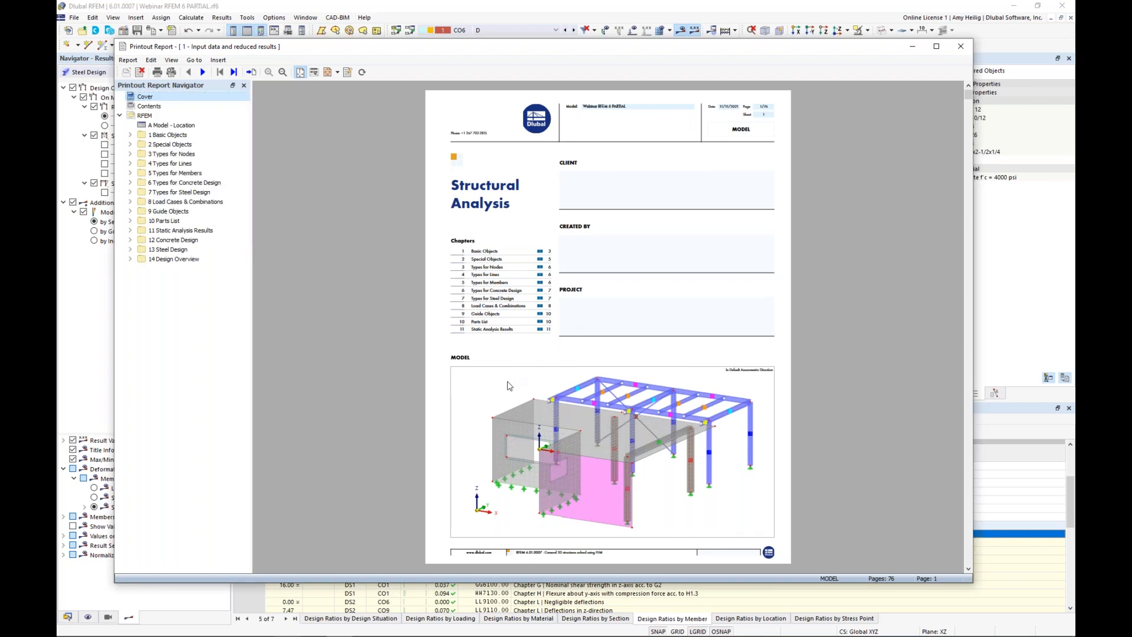
right_click(509, 386)
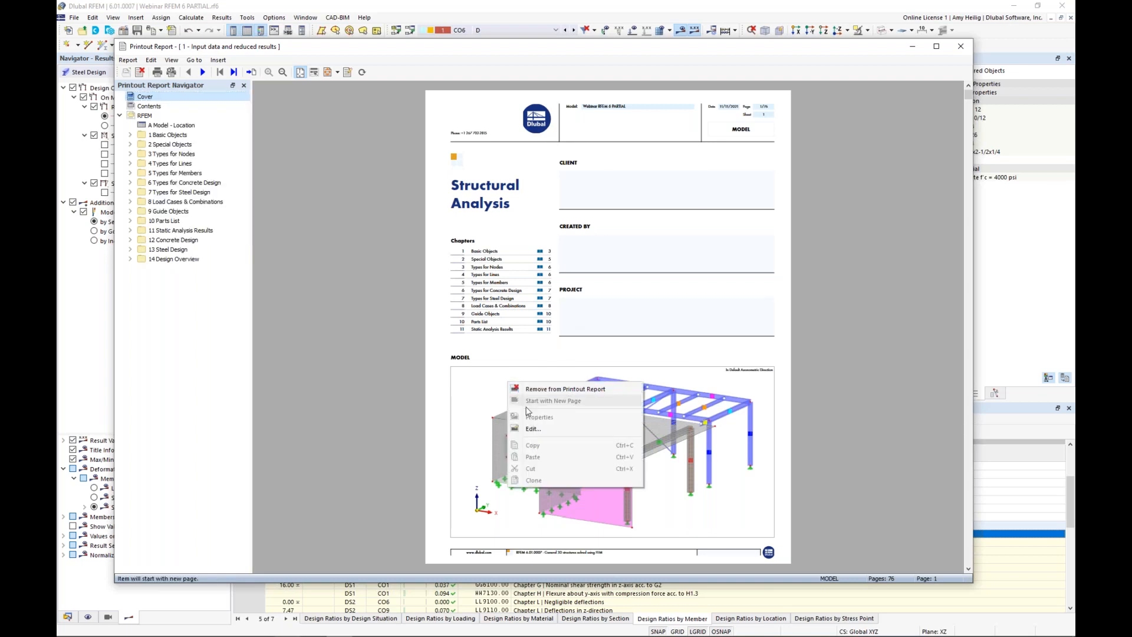
left_click(532, 428)
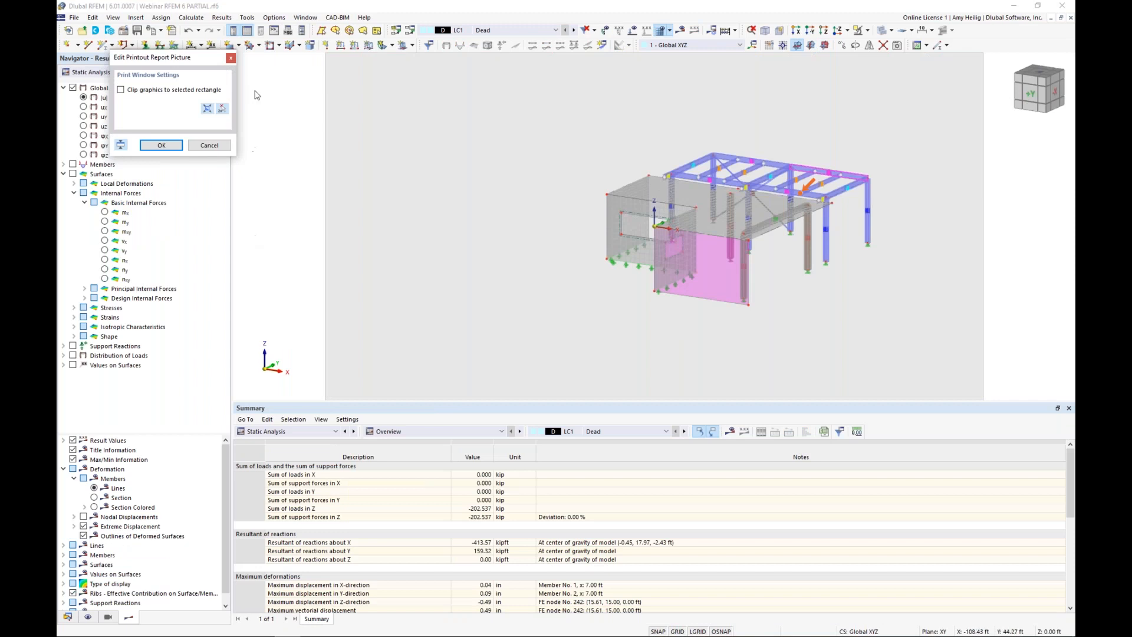
left_click_drag(193, 59, 350, 100)
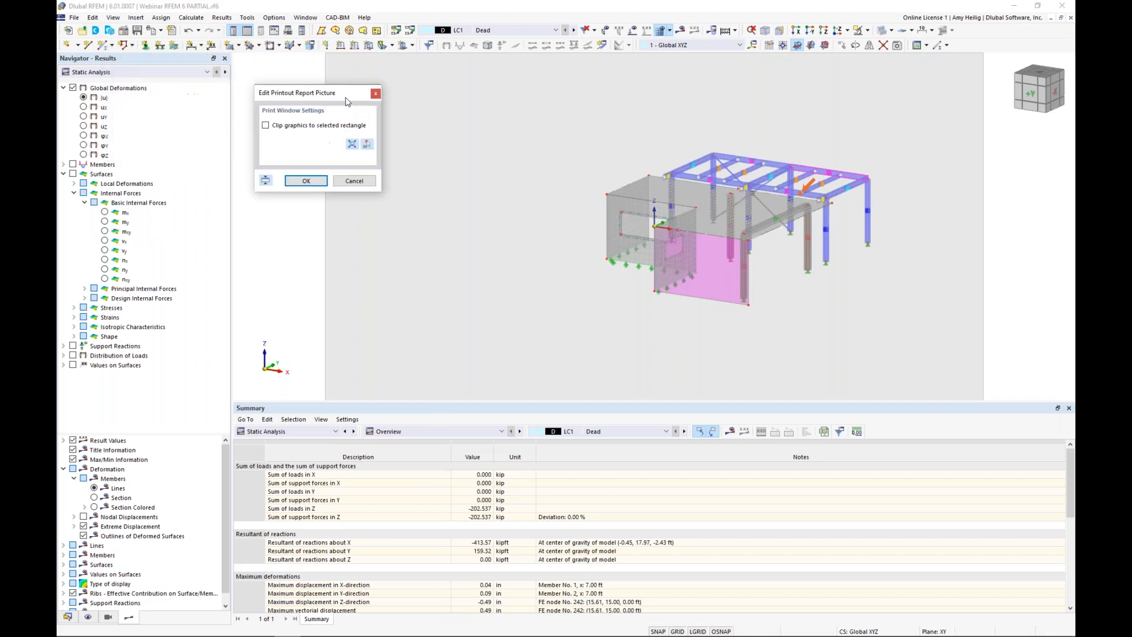
Step: Hide the member representatives and the mesh in the cover picture, rotate the model towards its -X side, and update the report
left_click(88, 617)
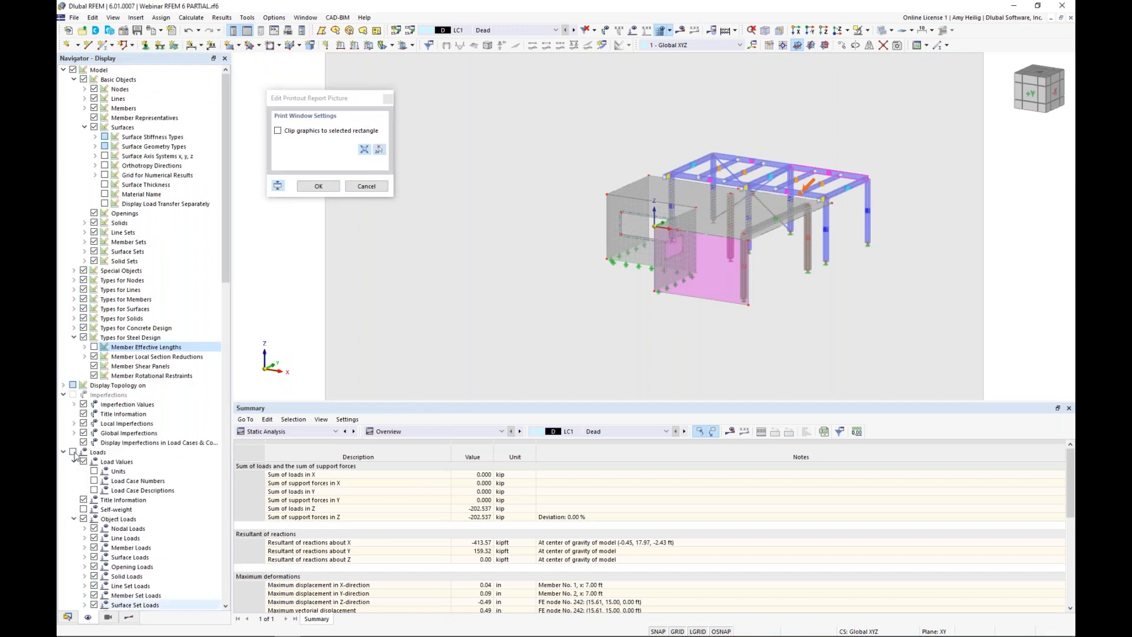
left_click(93, 118)
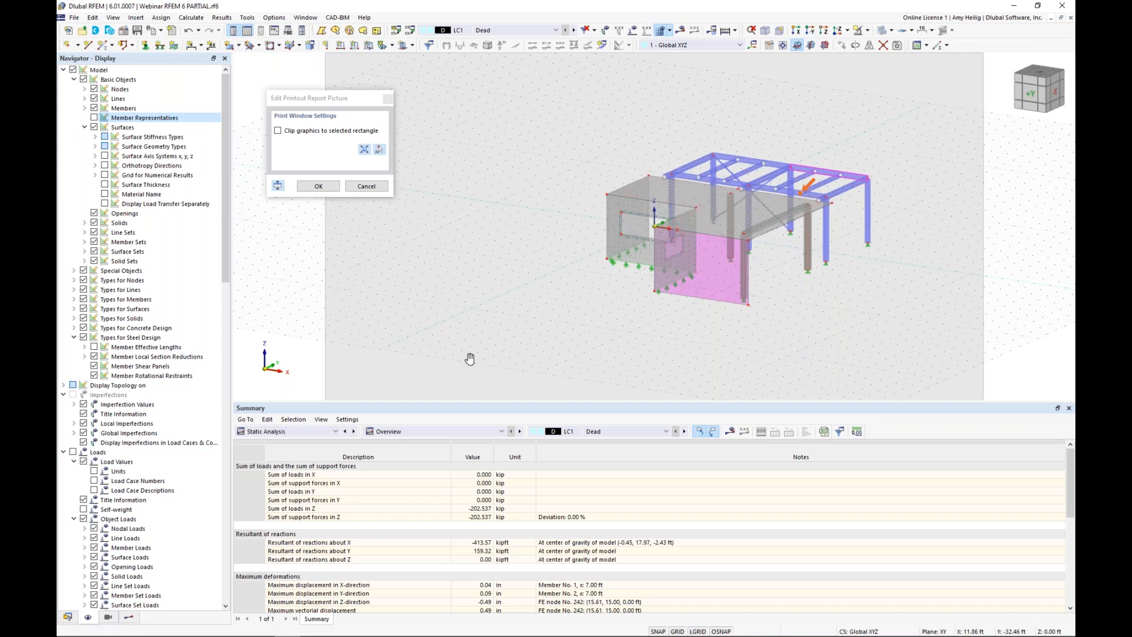
scroll(142, 451, "down", 20)
scroll(142, 450, "down", 9)
scroll(142, 449, "up", 12)
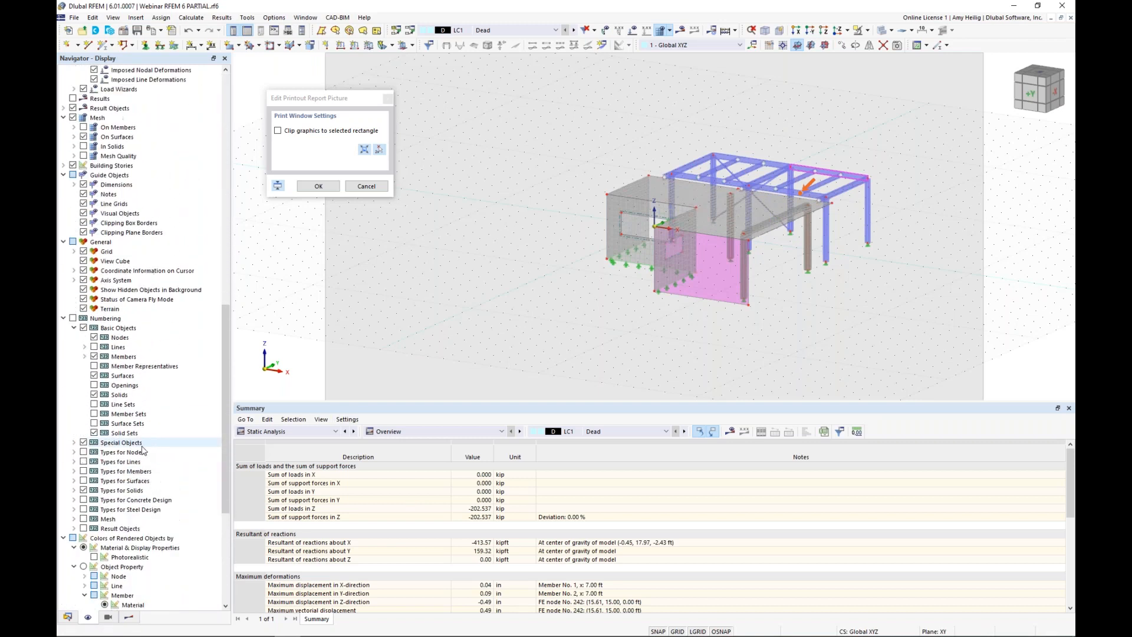
left_click(73, 233)
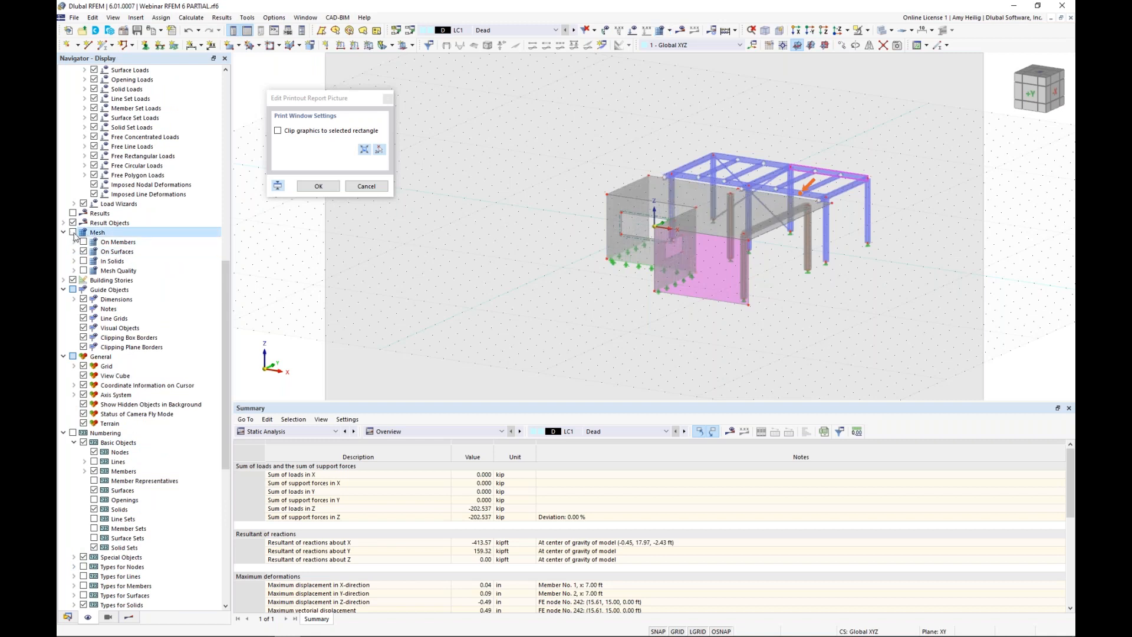
middle_click_drag(732, 313, 657, 307)
key("Return")
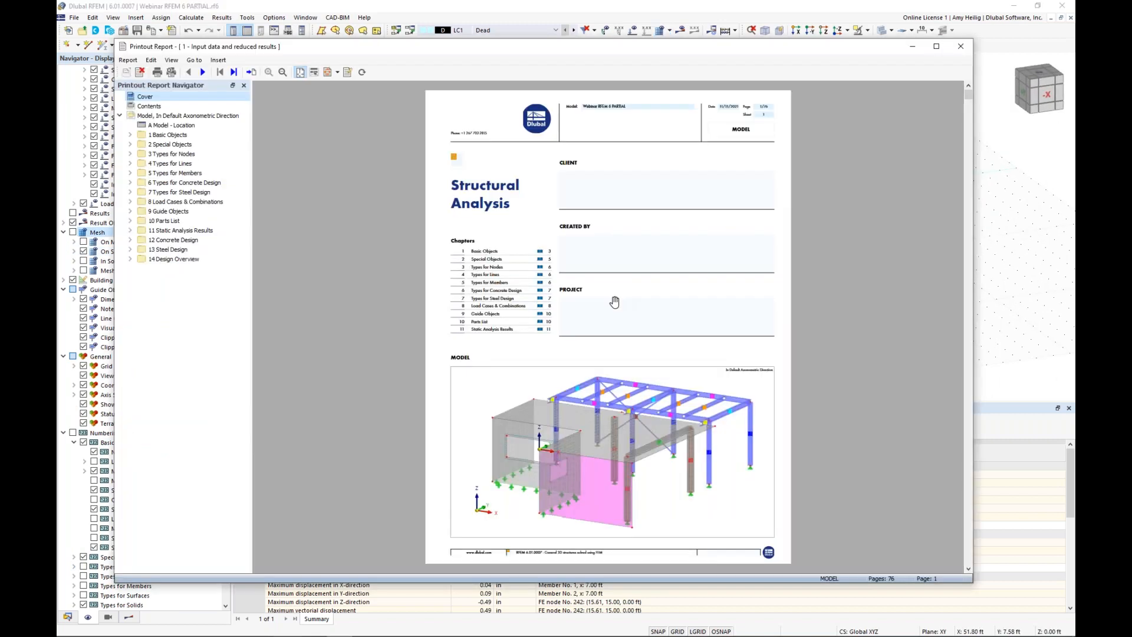
Step: Reopen the cover picture for editing, define a print window closely around the whole structure, and apply it to the report
left_click_drag(419, 51, 175, 37)
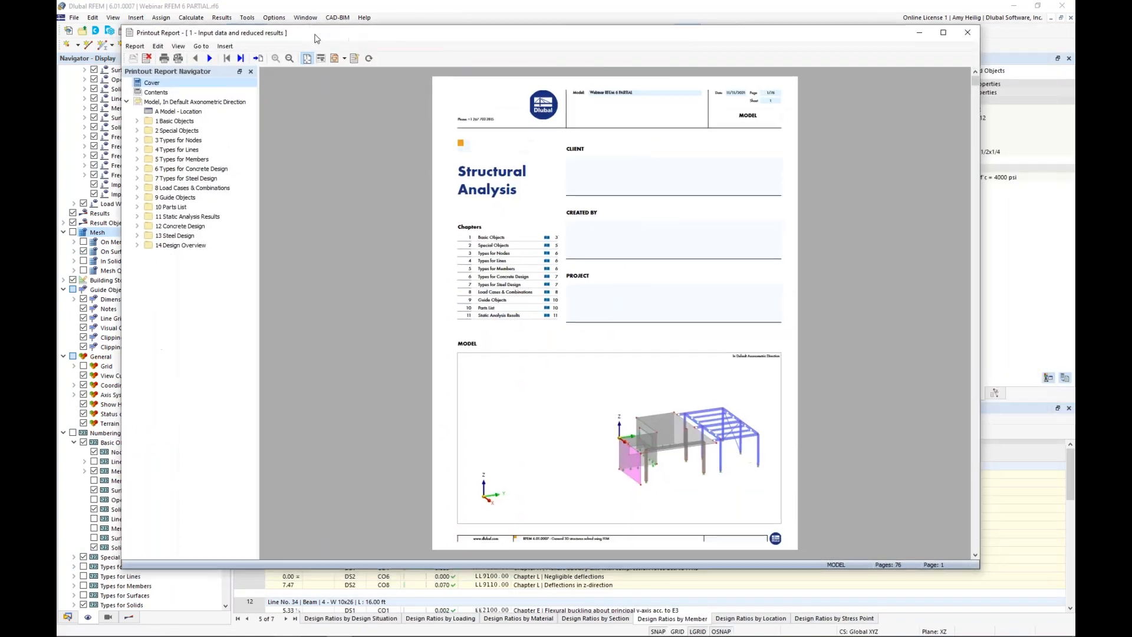
right_click(526, 401)
left_click(550, 447)
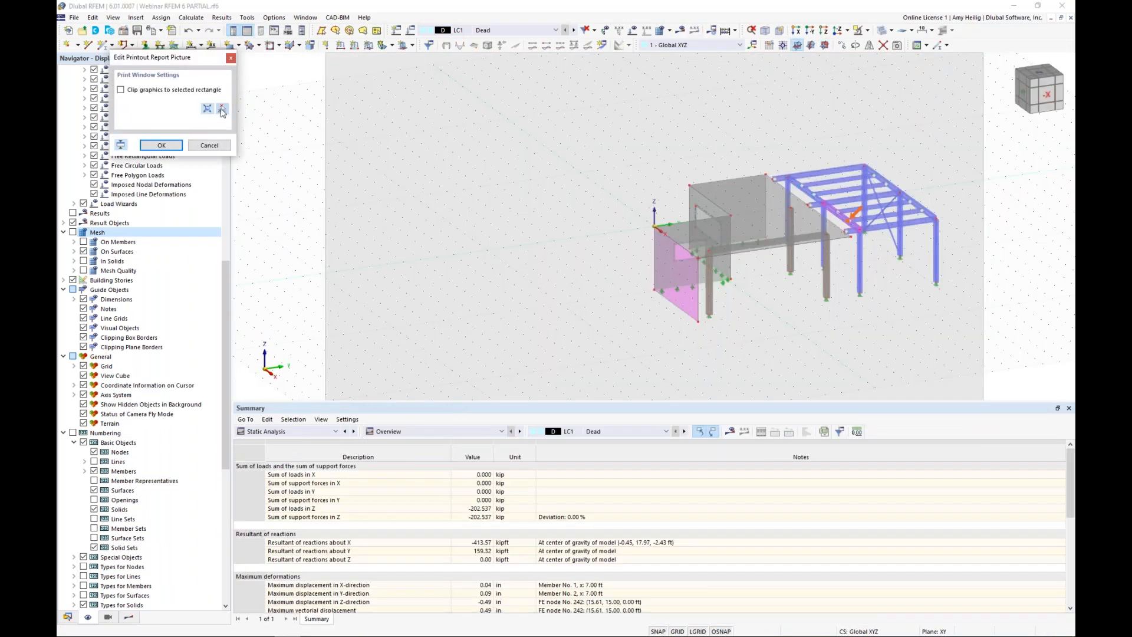
left_click(222, 110)
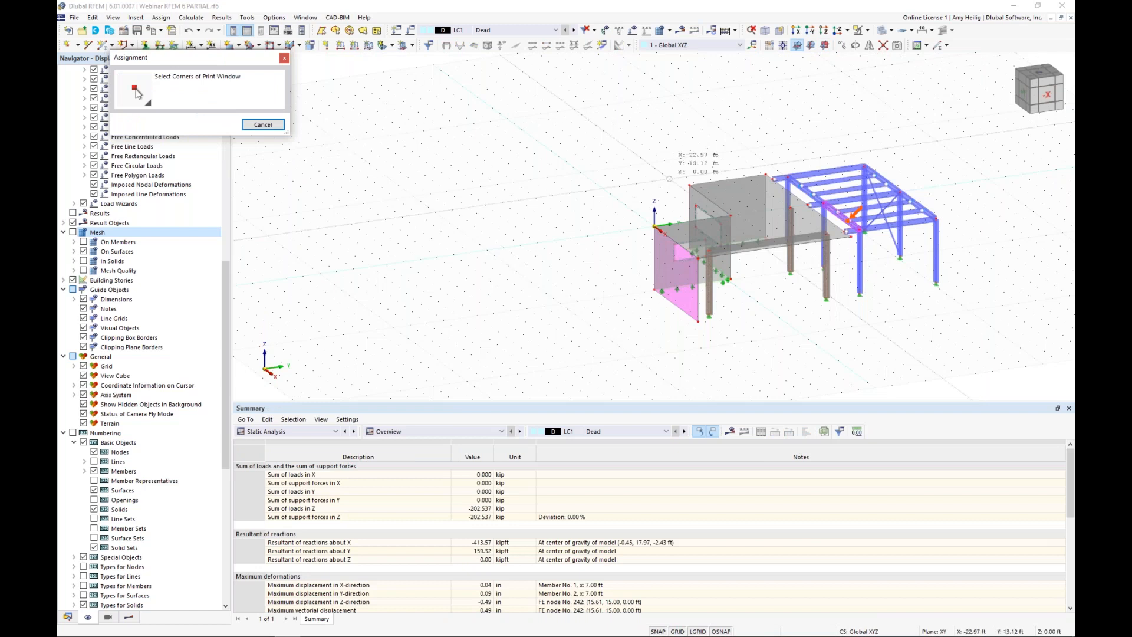
scroll(669, 178, "up", 3)
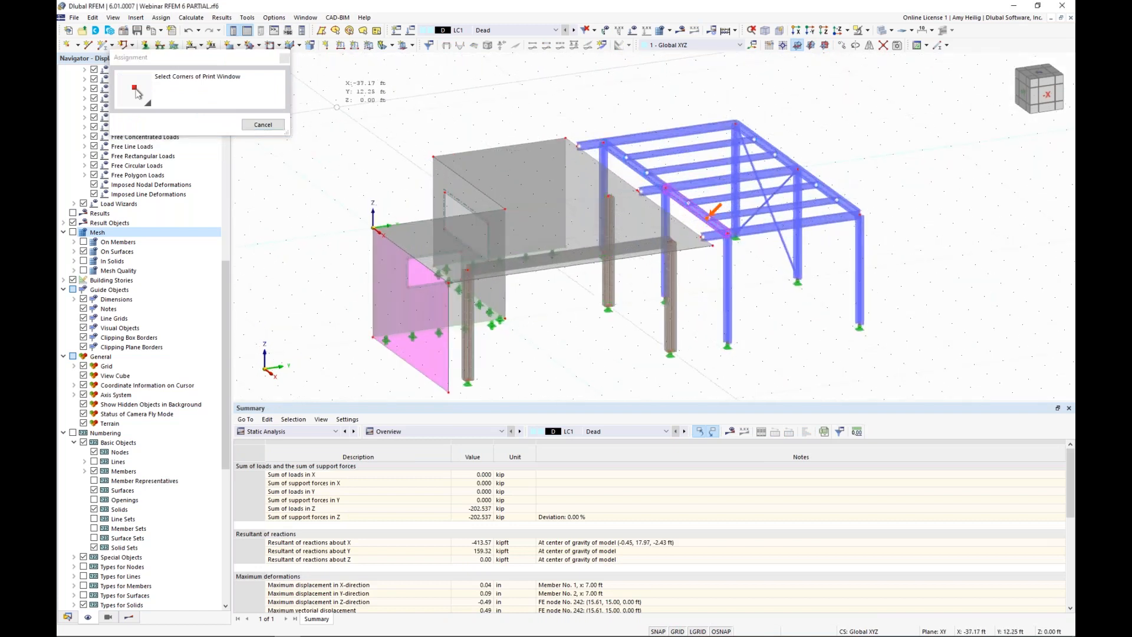
mouse_move(335, 108)
left_mouse_down()
mouse_move(530, 247)
mouse_move(784, 395)
left_mouse_up()
mouse_move(913, 408)
left_mouse_down()
mouse_move(919, 390)
mouse_move(908, 384)
mouse_move(896, 396)
left_mouse_up()
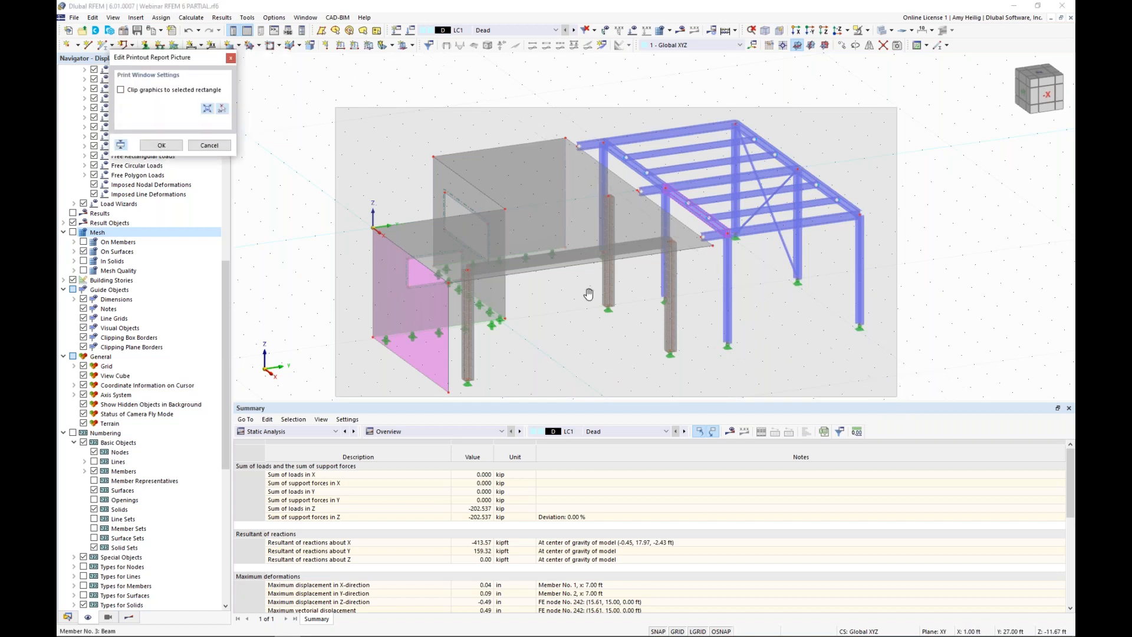
key("Return")
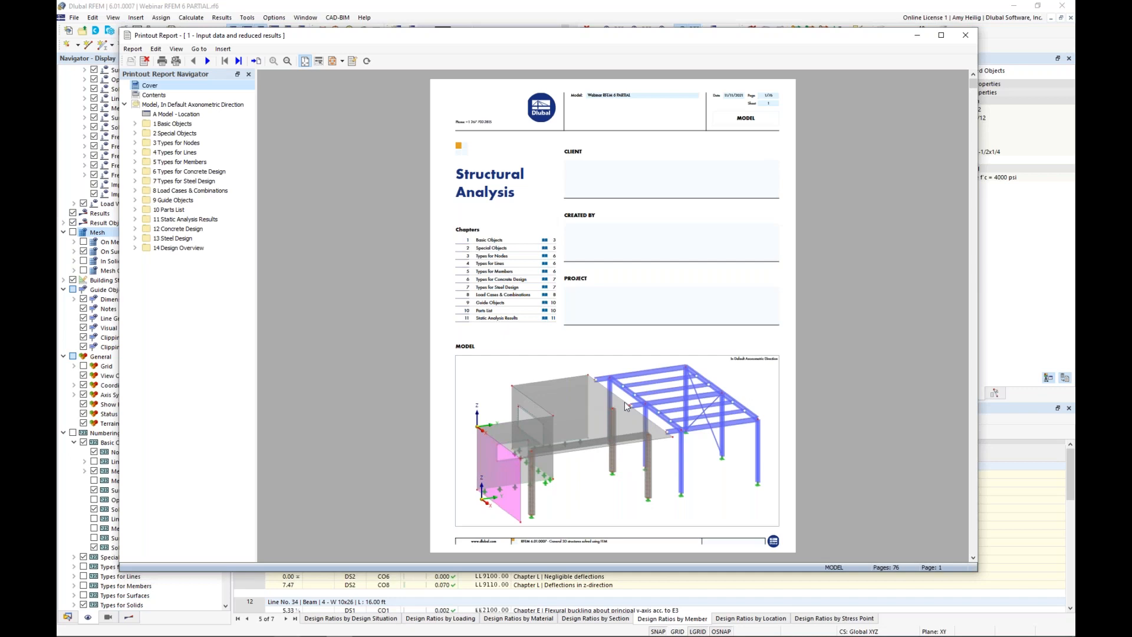
Step: Return to the model with the report window out of the way and switch the displayed results to Static Analysis
left_click_drag(528, 38, 1064, 62)
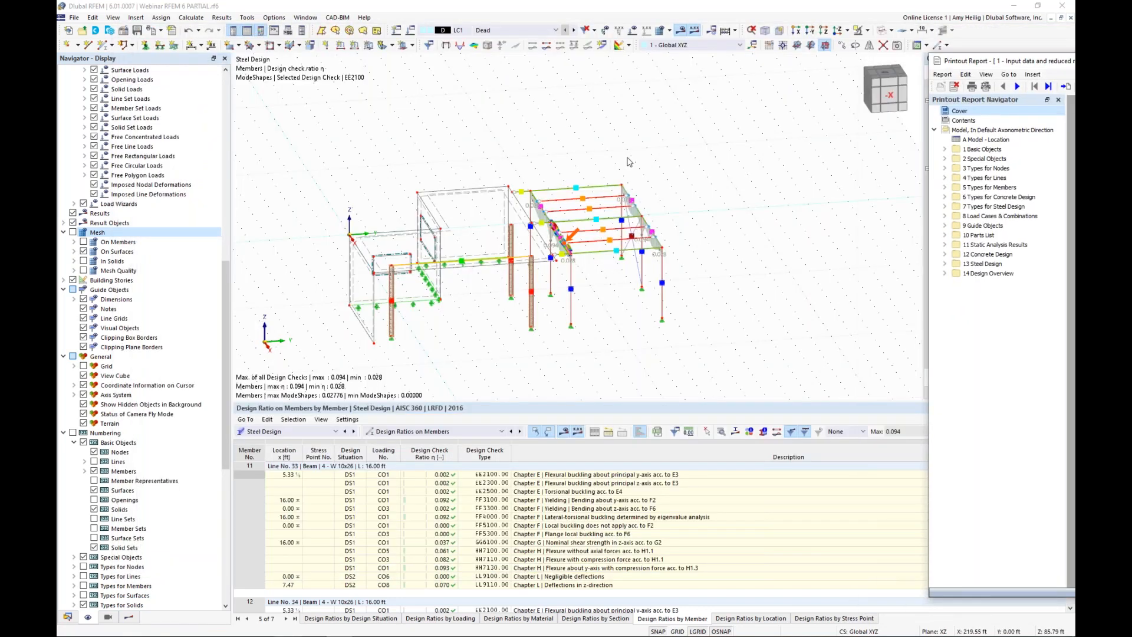
left_click(556, 136)
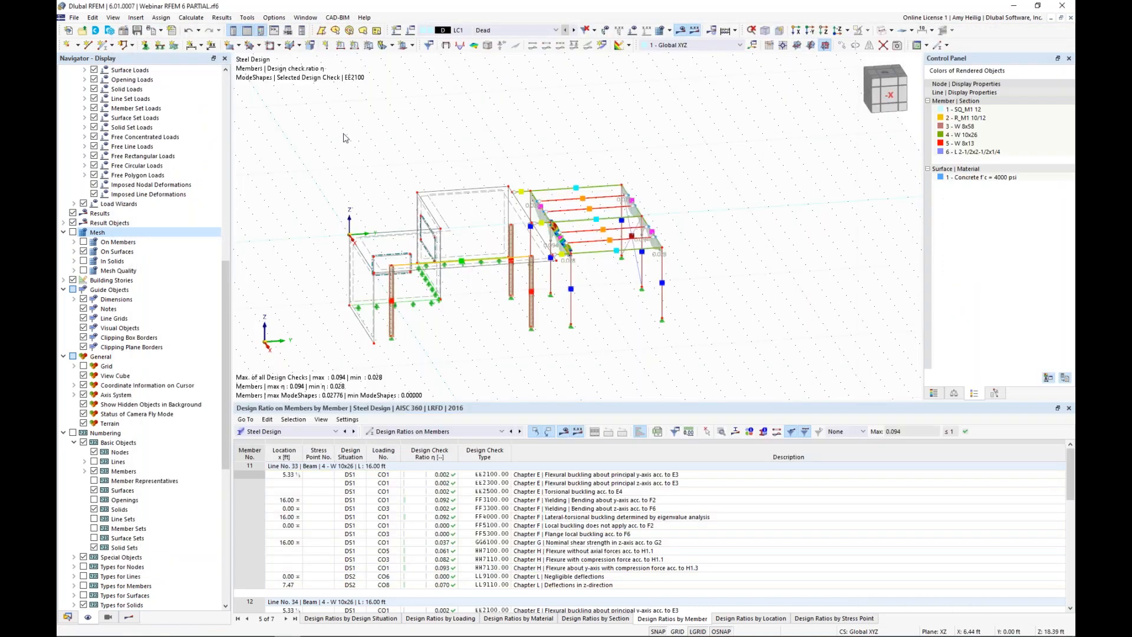
left_click(128, 616)
left_click(151, 71)
left_click(144, 82)
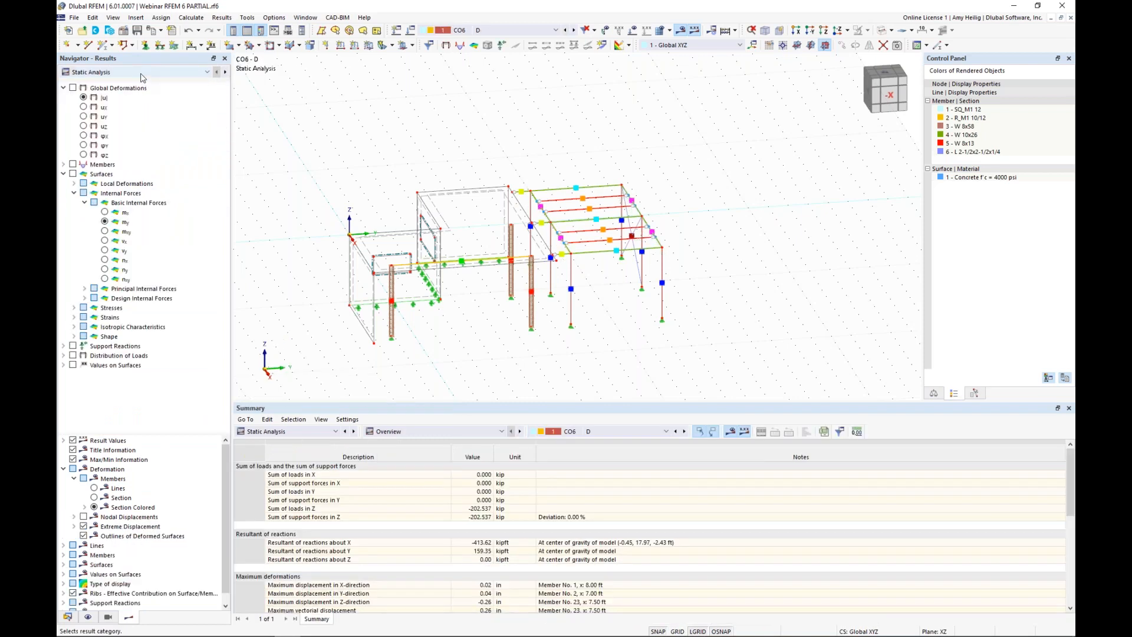
Step: Display the global deformations |u| for CO6 in a close view of the structure, with the surface result categories collapsed
left_click(73, 88)
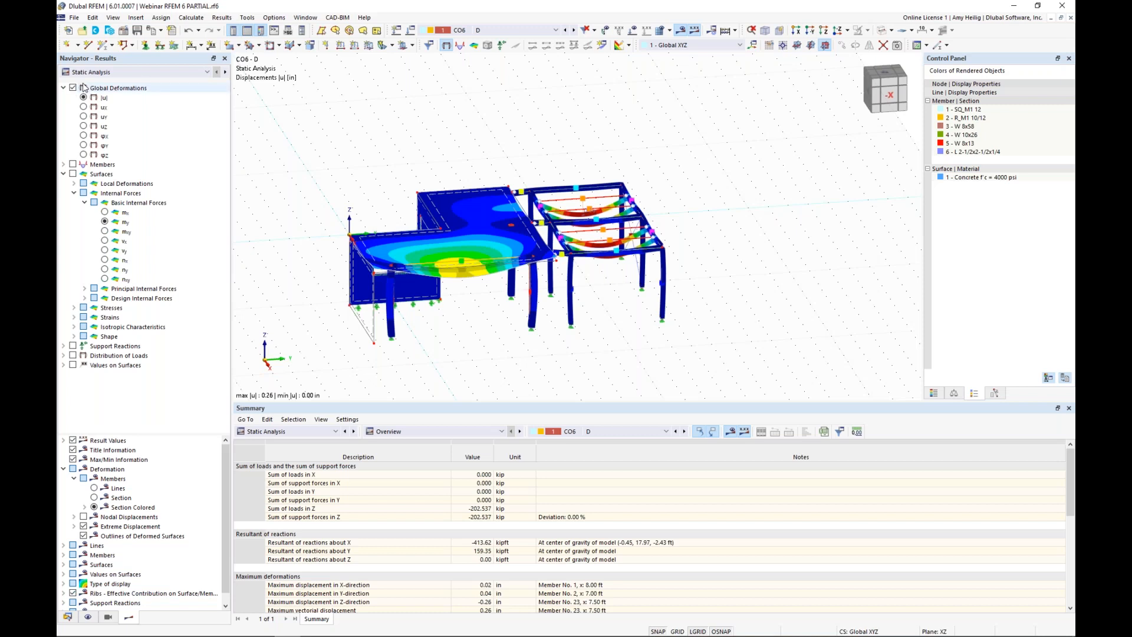
middle_click_drag(489, 320, 515, 324, "ctrl")
scroll(489, 300, "up", 4)
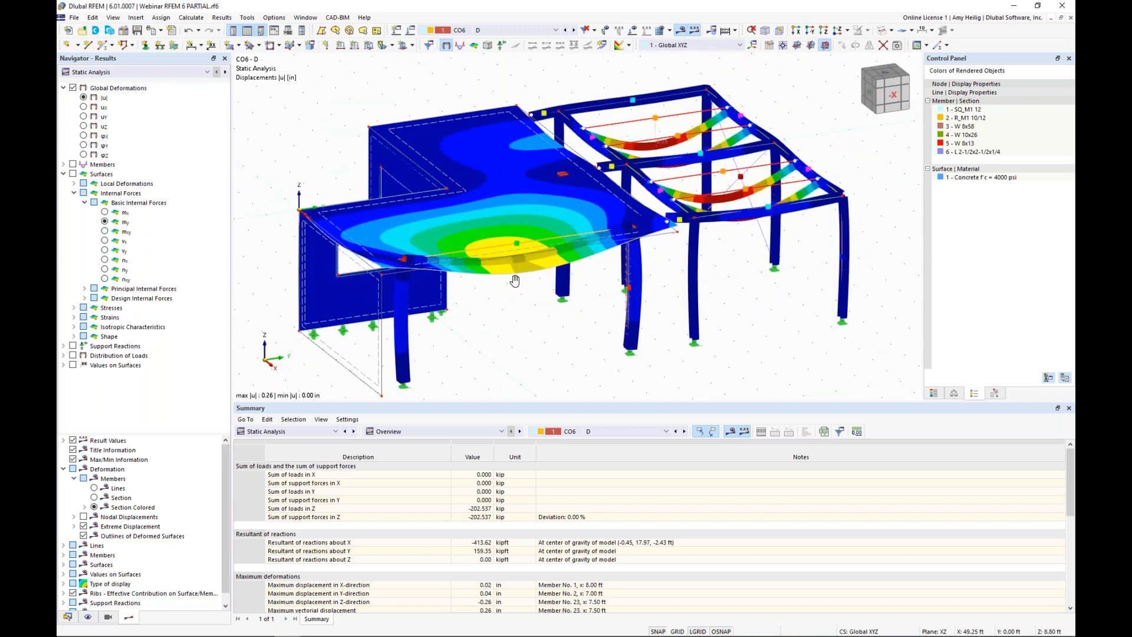
scroll(488, 300, "down", 1)
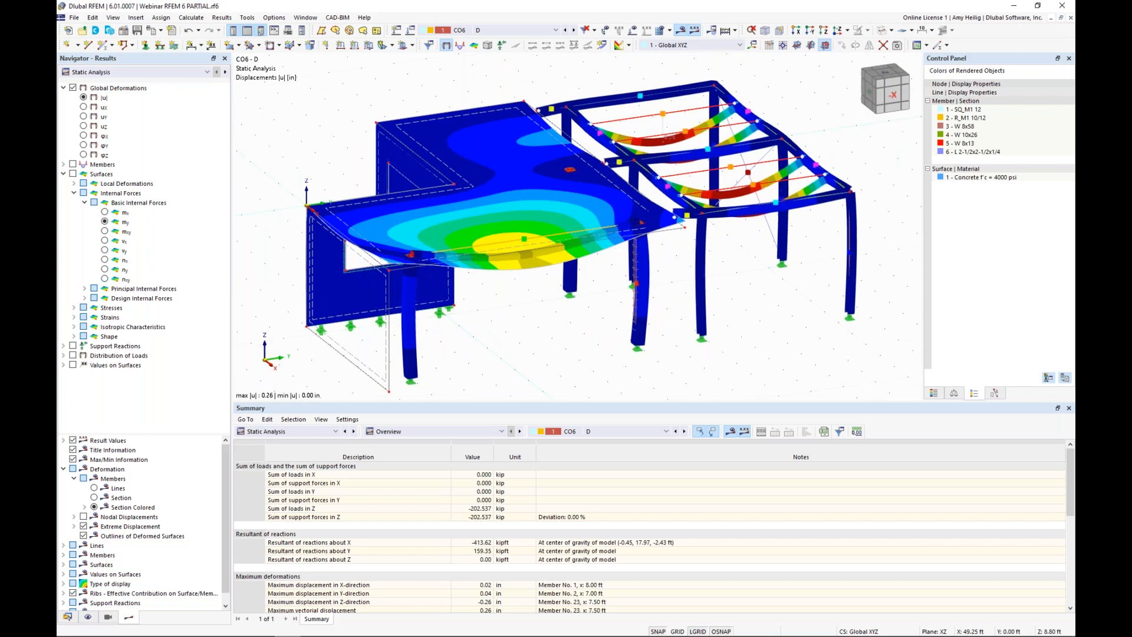
left_click(64, 174)
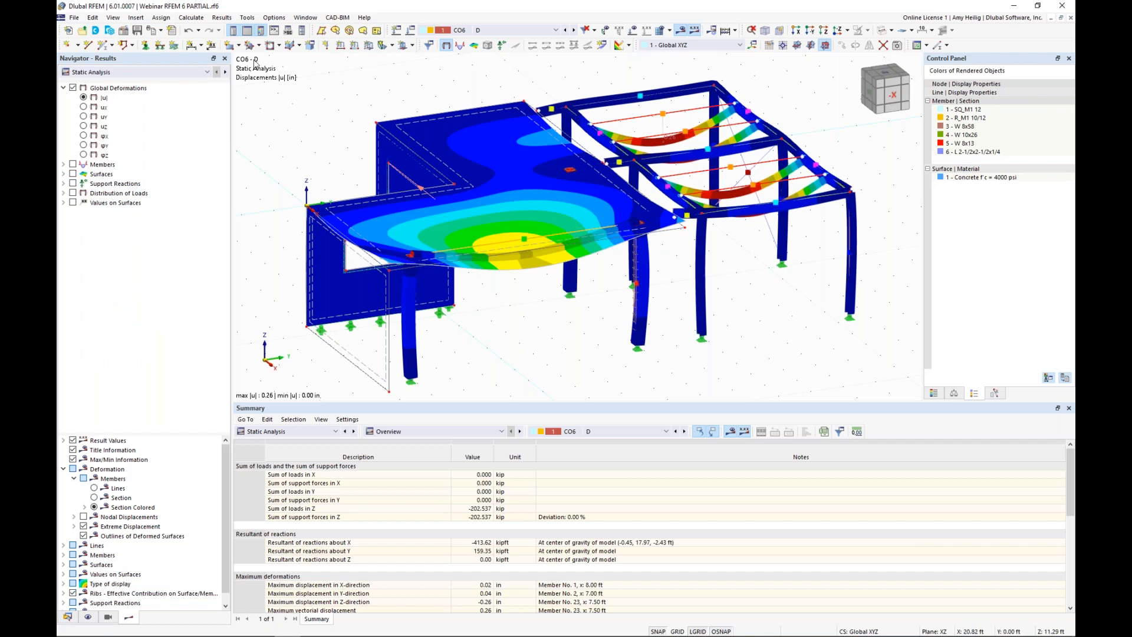
Step: Prepare the CO6 deformation graphic for the printout report and switch its picture size from full page height to a height ratio
left_click(161, 30)
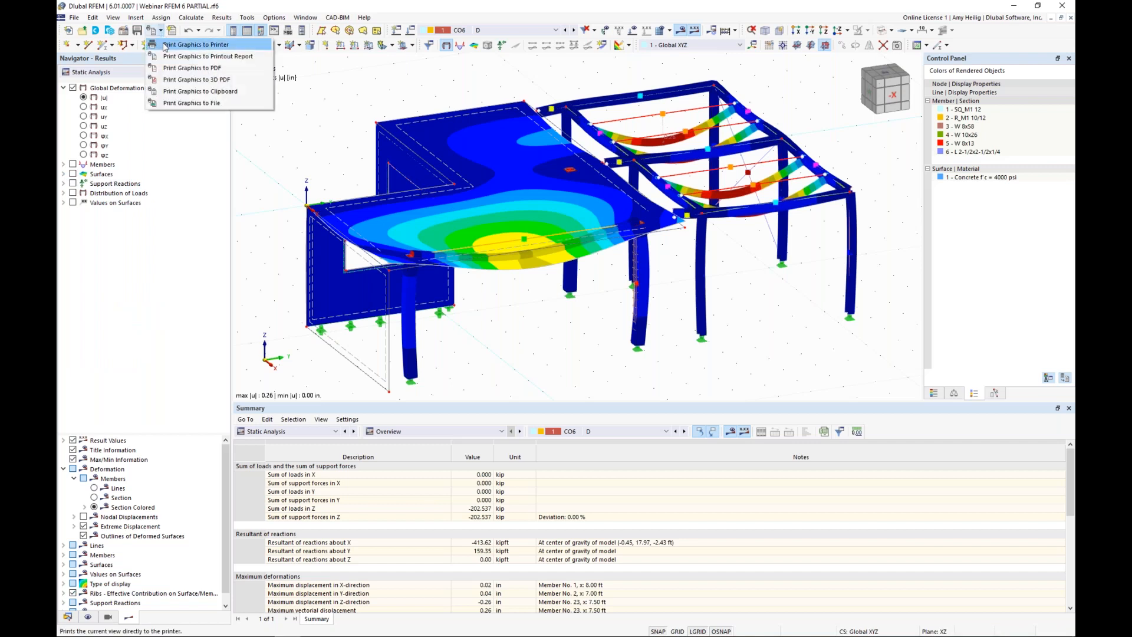
left_click(169, 57)
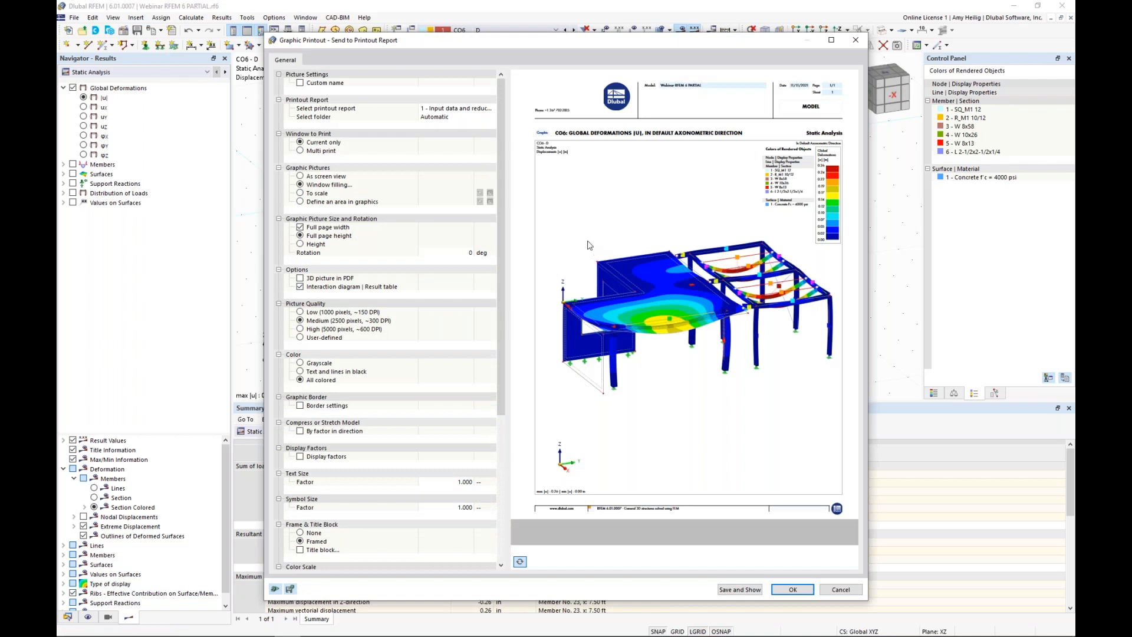
left_click(302, 245)
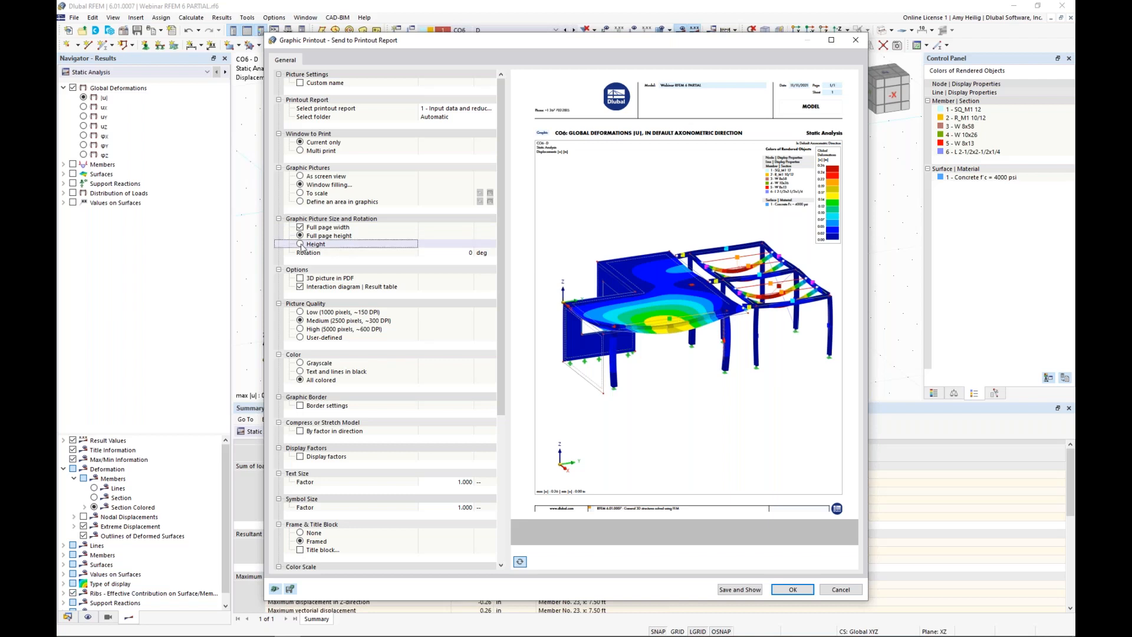
left_click(301, 245)
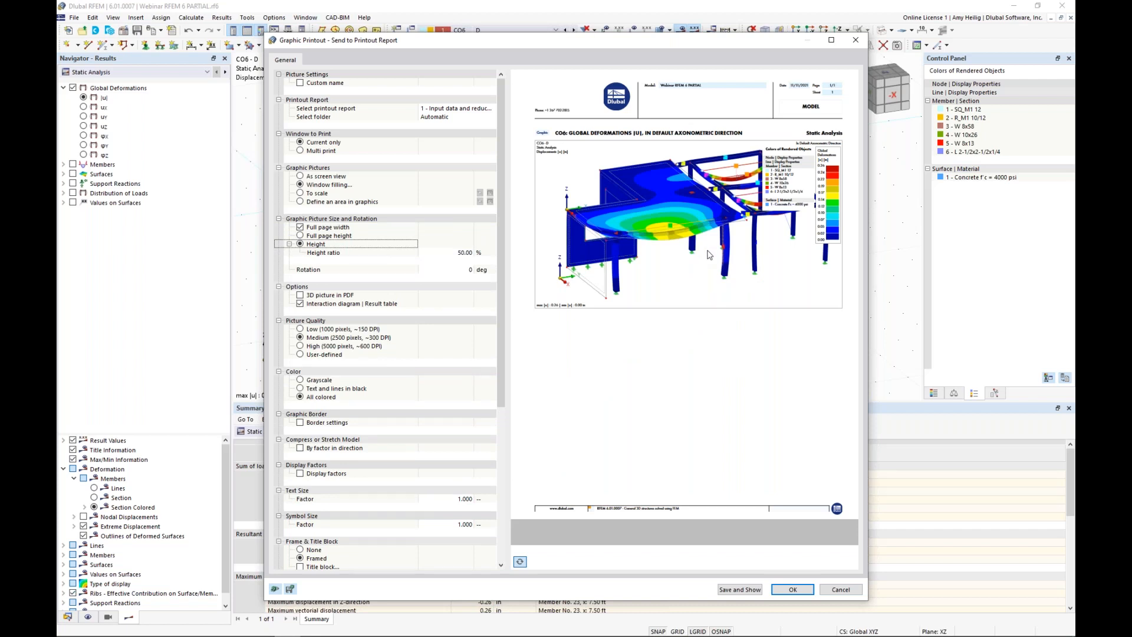
Step: Set up a multi print of the global deformations |u| for all 15 load cases and combinations, and save it to the report
left_click(301, 151)
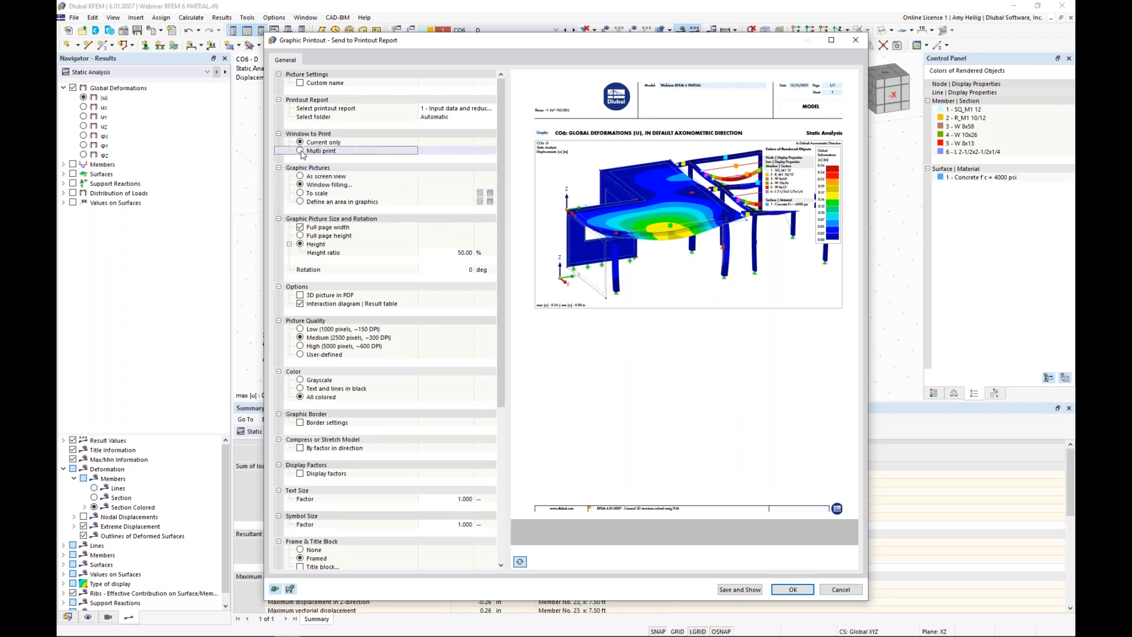
left_click(300, 151)
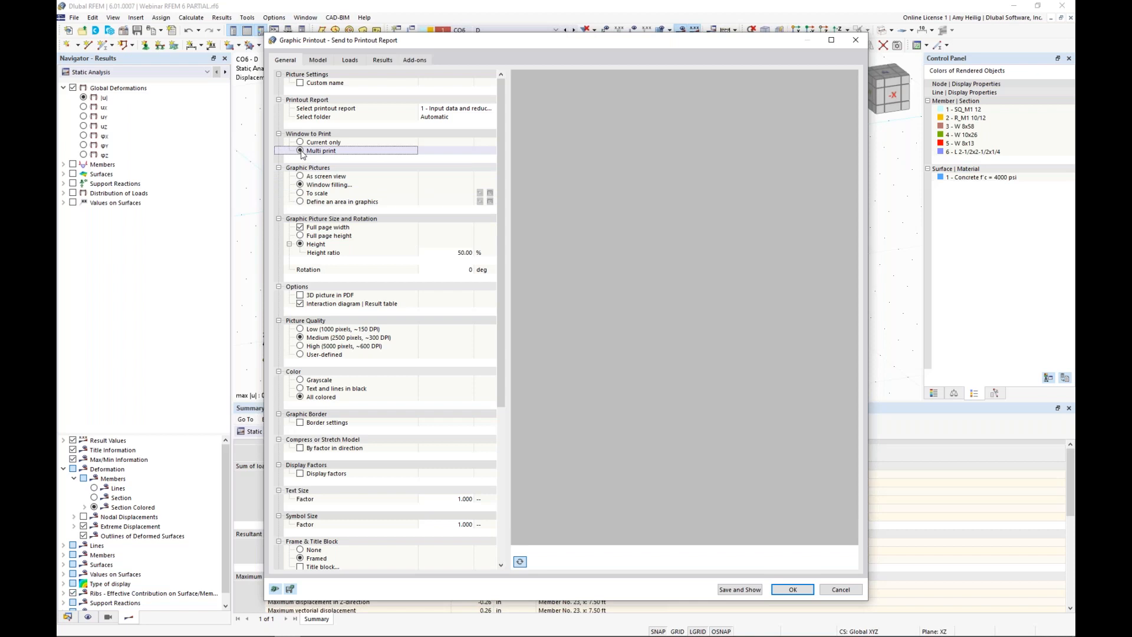
left_click(383, 60)
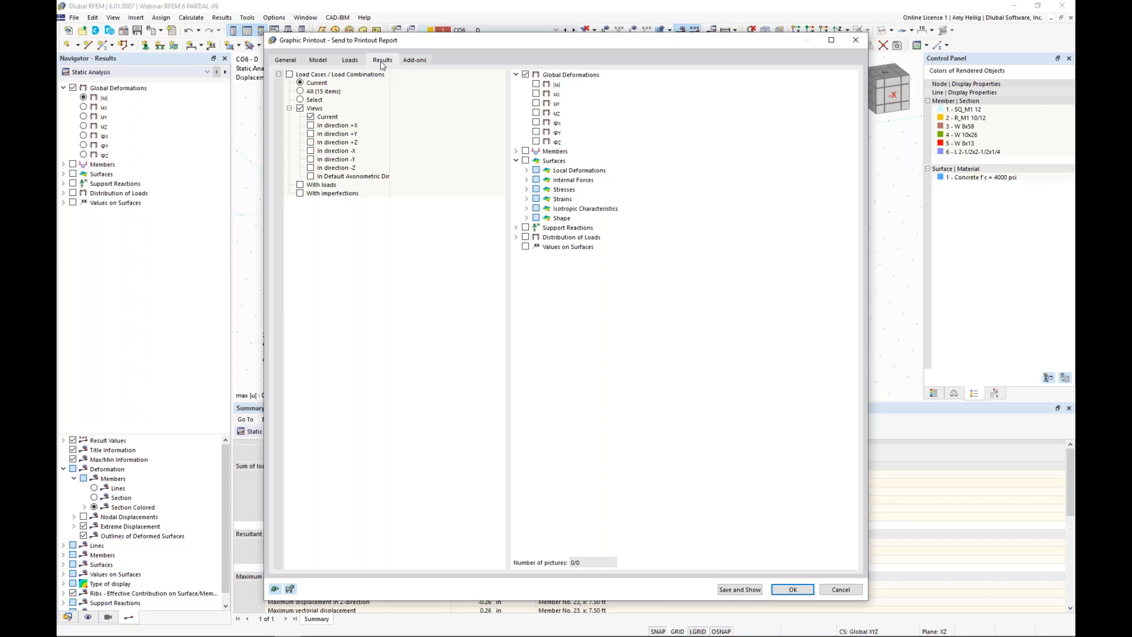
left_click(535, 84)
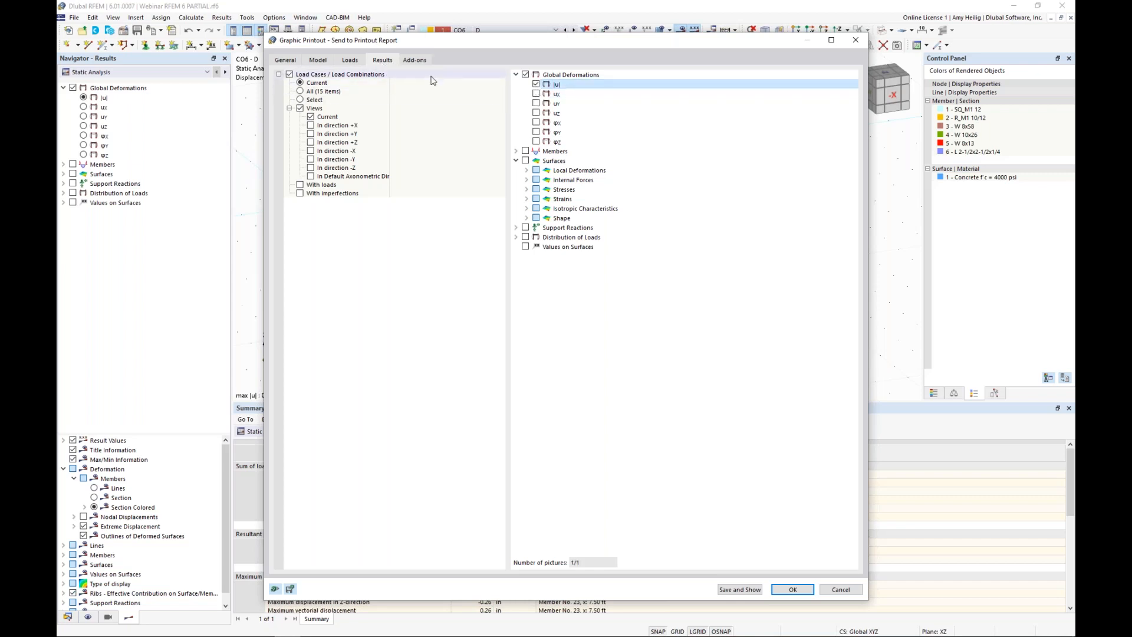
left_click(301, 91)
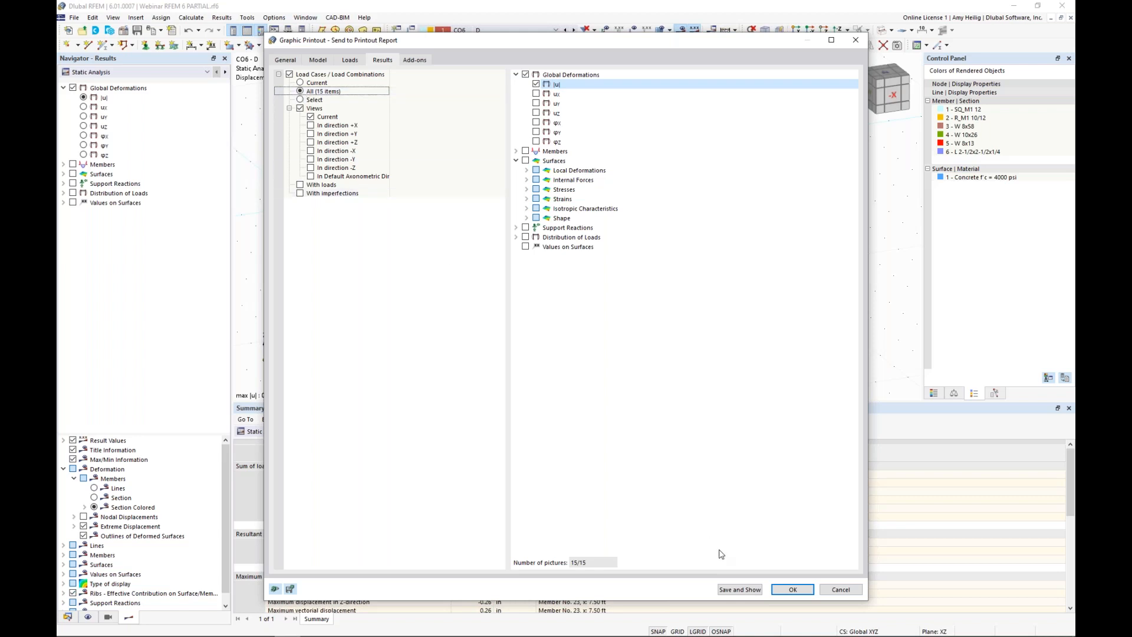
left_click(737, 590)
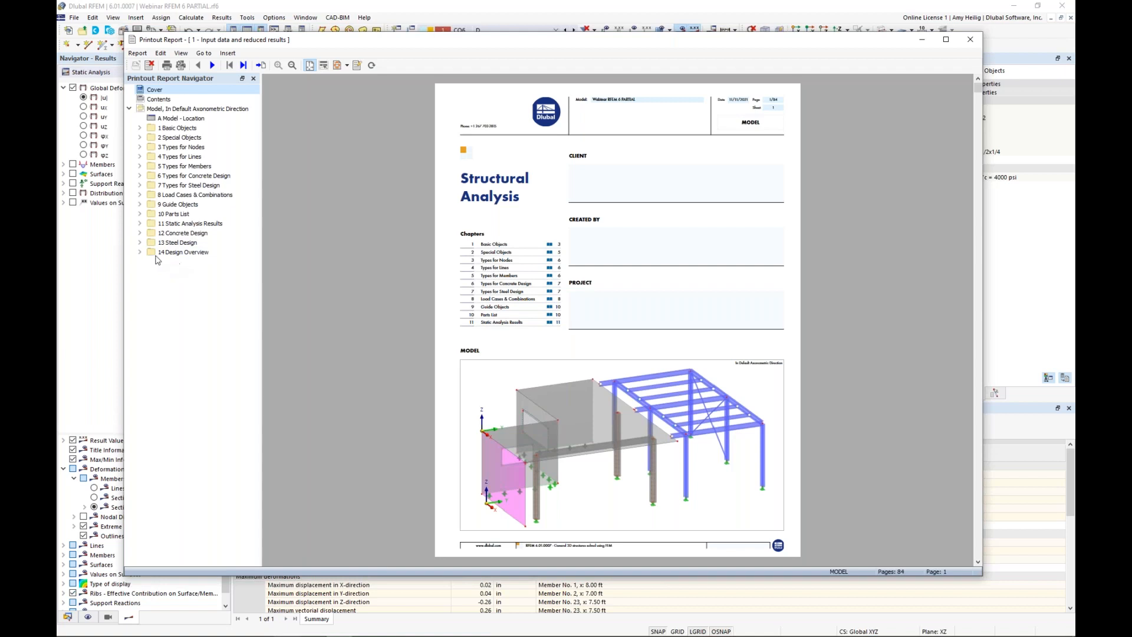
Step: Review the global deformation graphics of the load cases and combinations under Static Analysis Results in the printout report
left_click(140, 224)
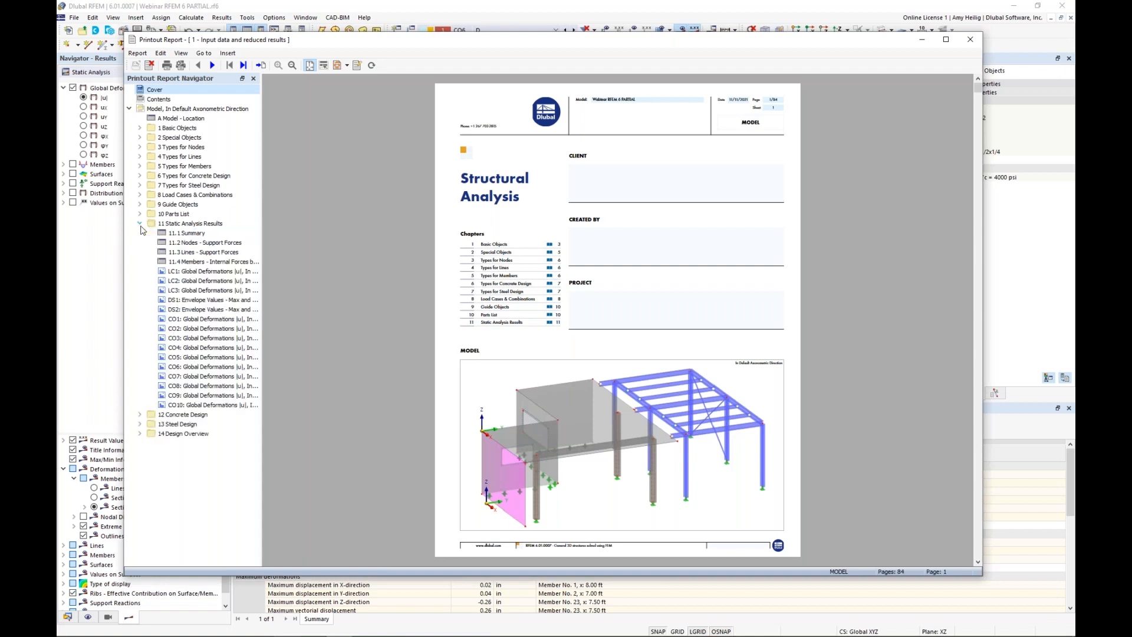
left_click(186, 272)
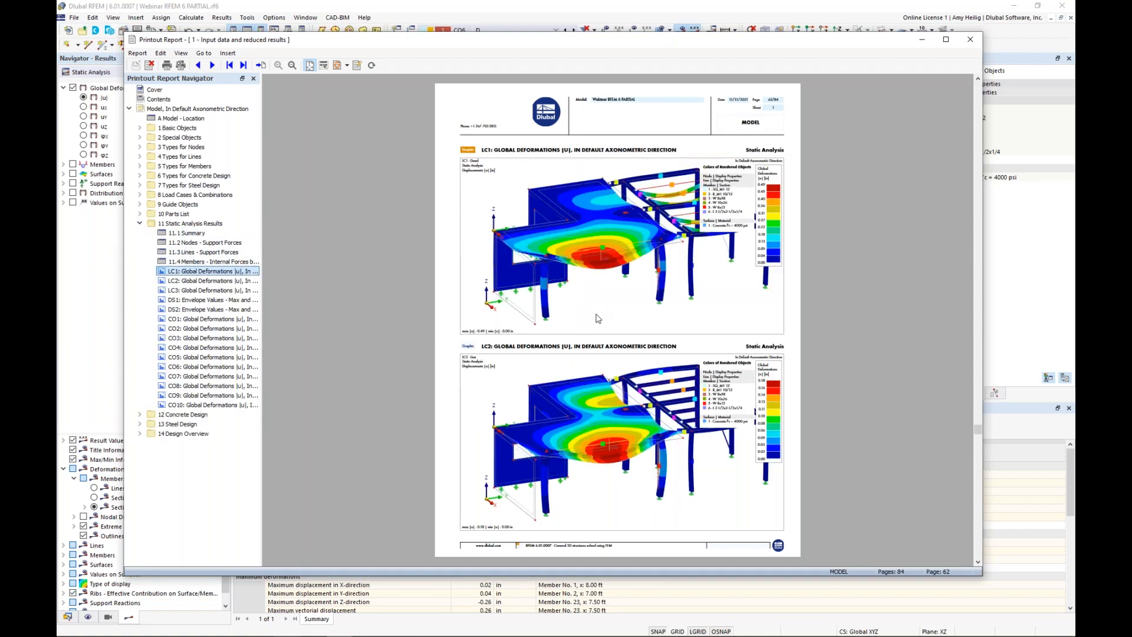
scroll(597, 318, "down", 5)
scroll(598, 318, "down", 2)
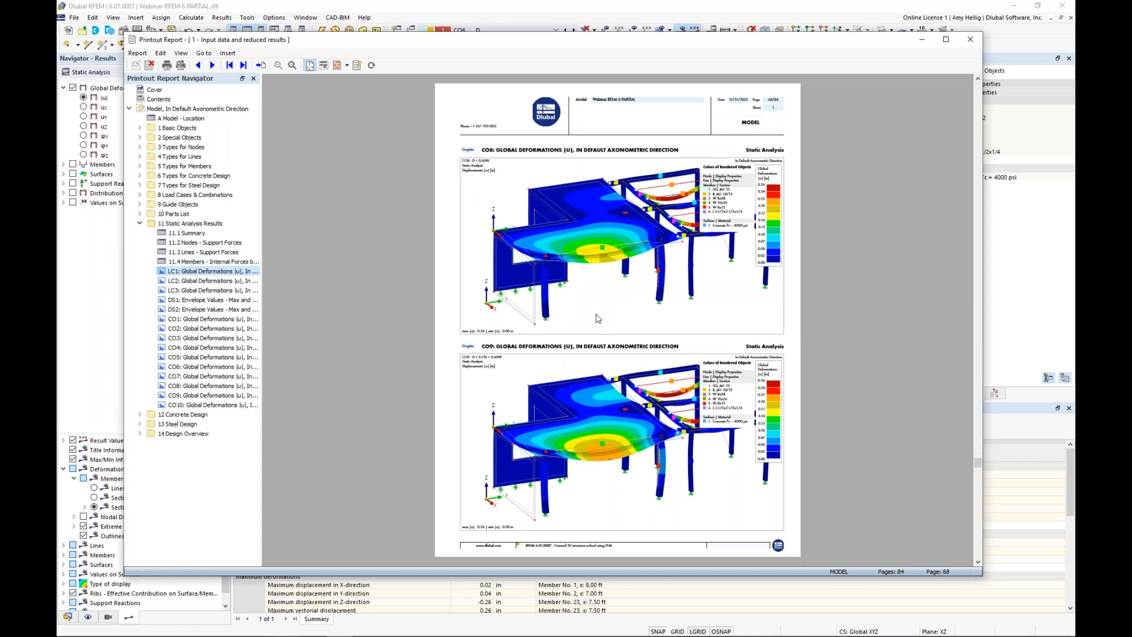
scroll(597, 318, "up", 5)
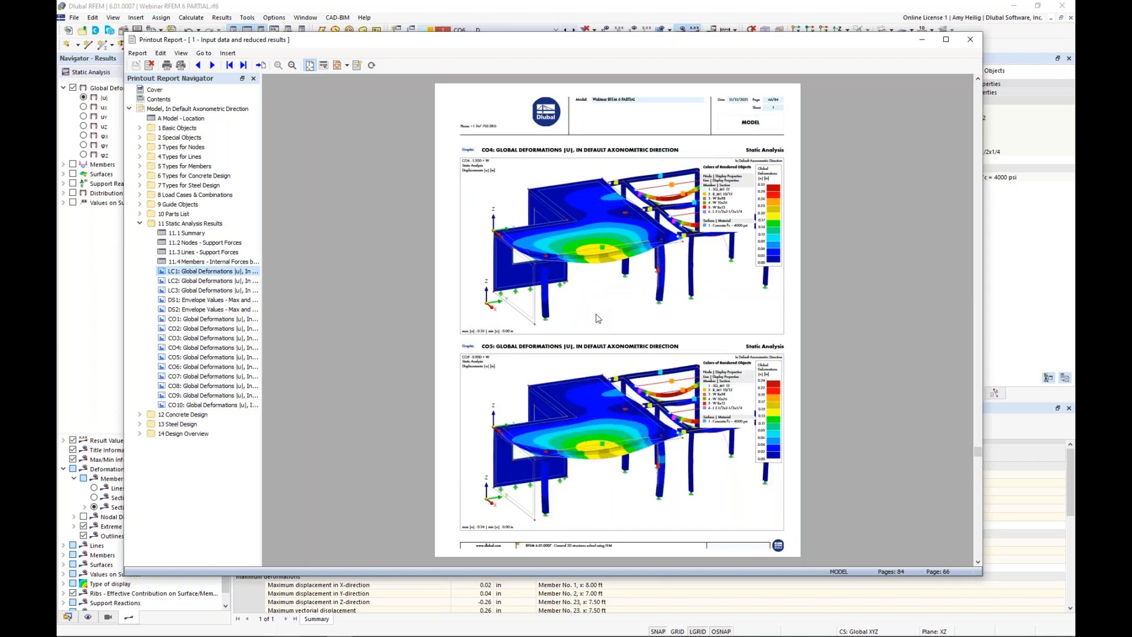
scroll(597, 318, "up", 3)
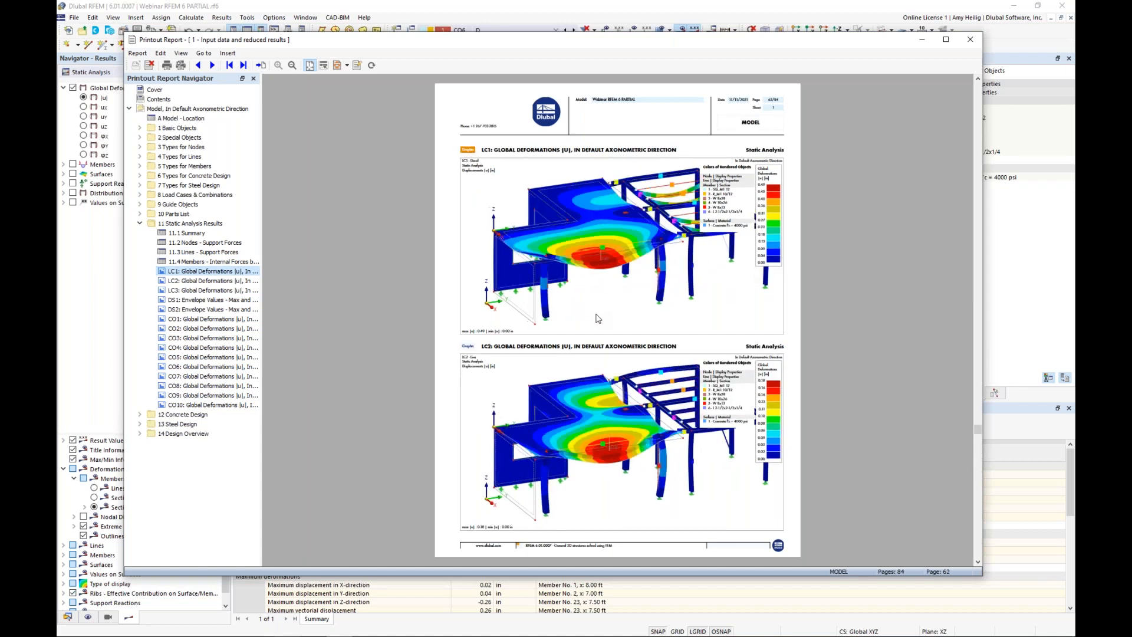
scroll(598, 318, "down", 1)
Step: With the report moved out of the way, isolate the concrete slab in the model and view it in the -Z direction
left_click_drag(759, 39, 1131, 48)
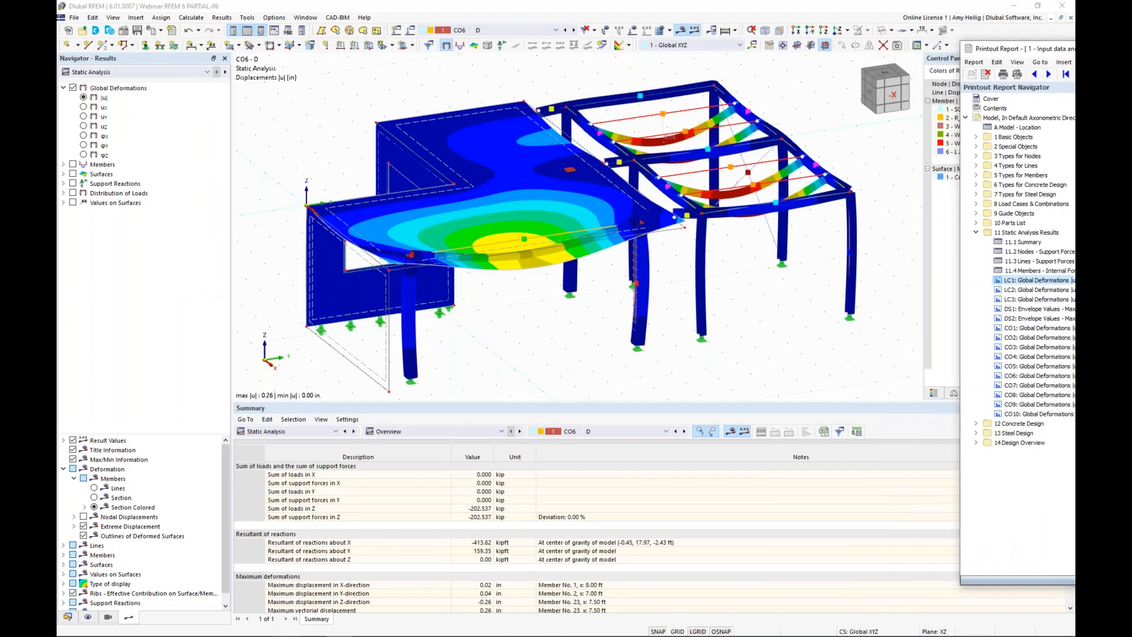
left_click(754, 303)
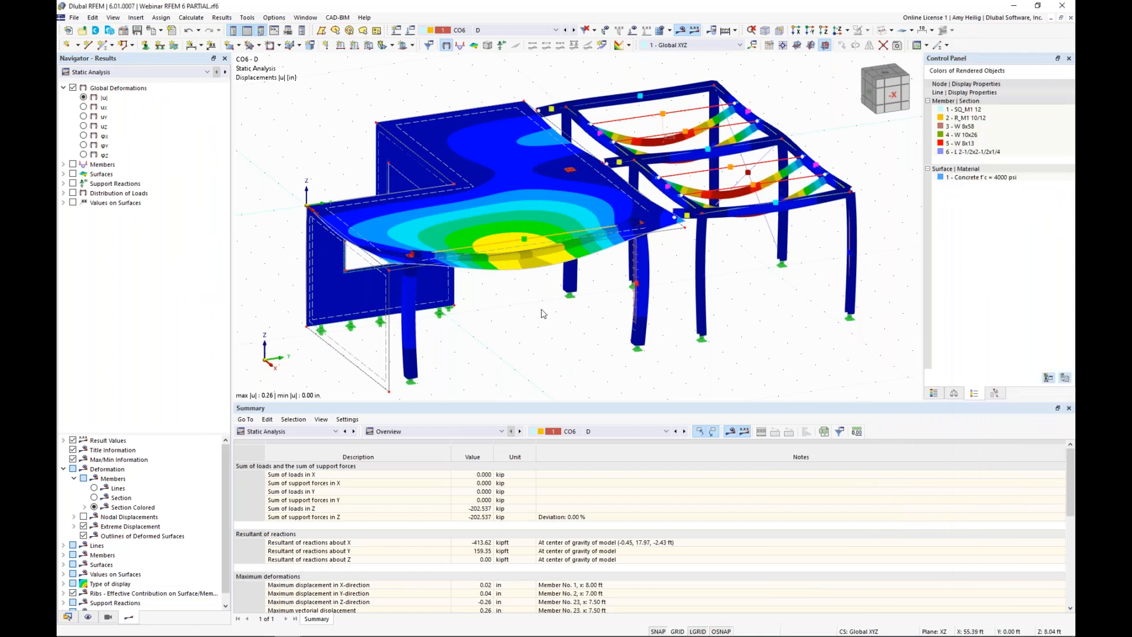
left_click(570, 156)
left_click(891, 30)
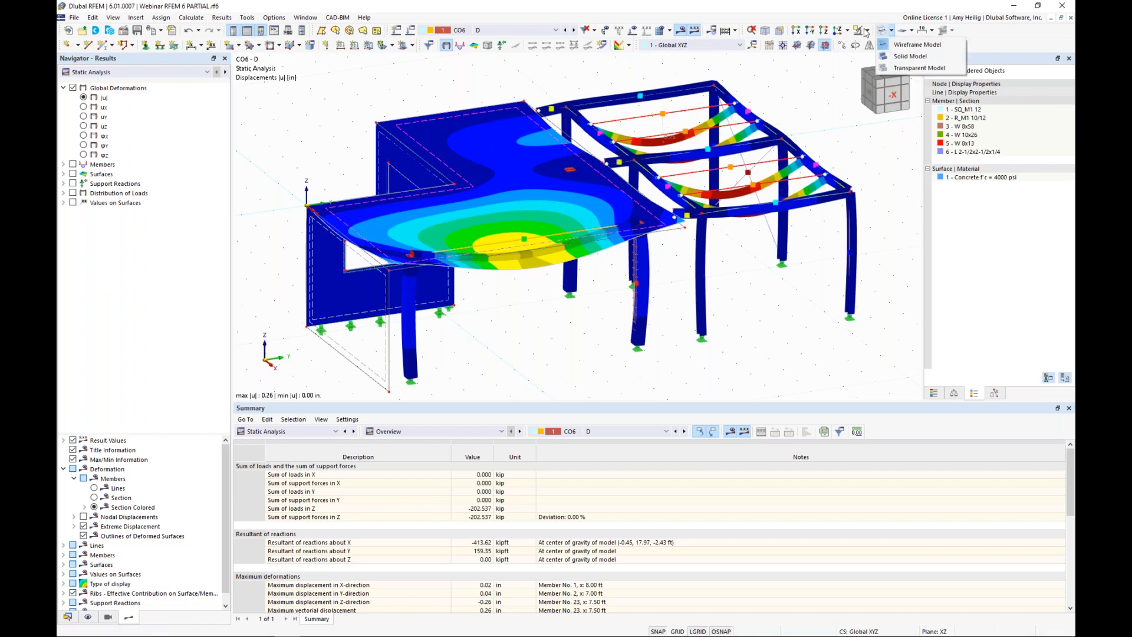
left_click(867, 30)
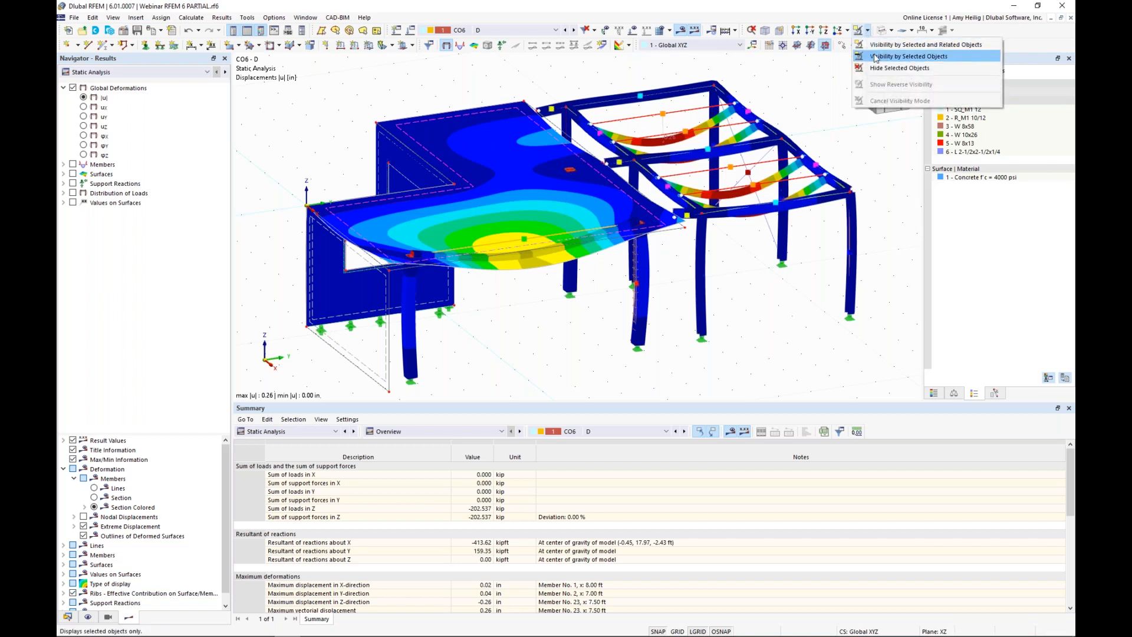
left_click(874, 56)
left_click(835, 33)
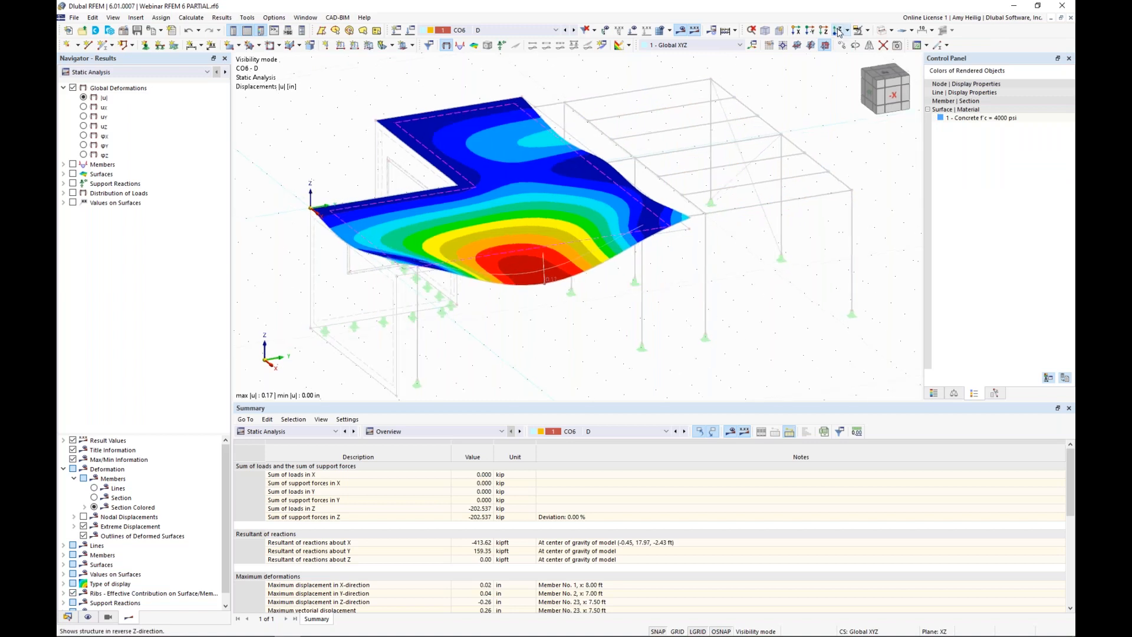
Step: Show the slab's basic internal forces my with values on surfaces, in an enlarged graphics area
left_click(63, 174)
left_click(73, 174)
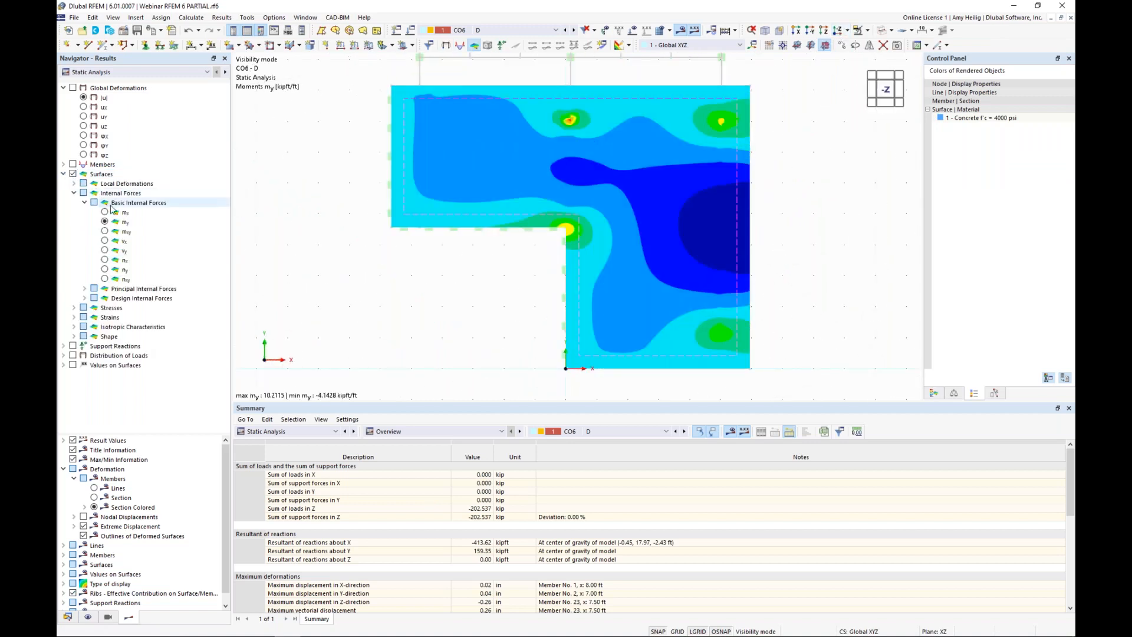
left_click_drag(541, 402, 541, 494)
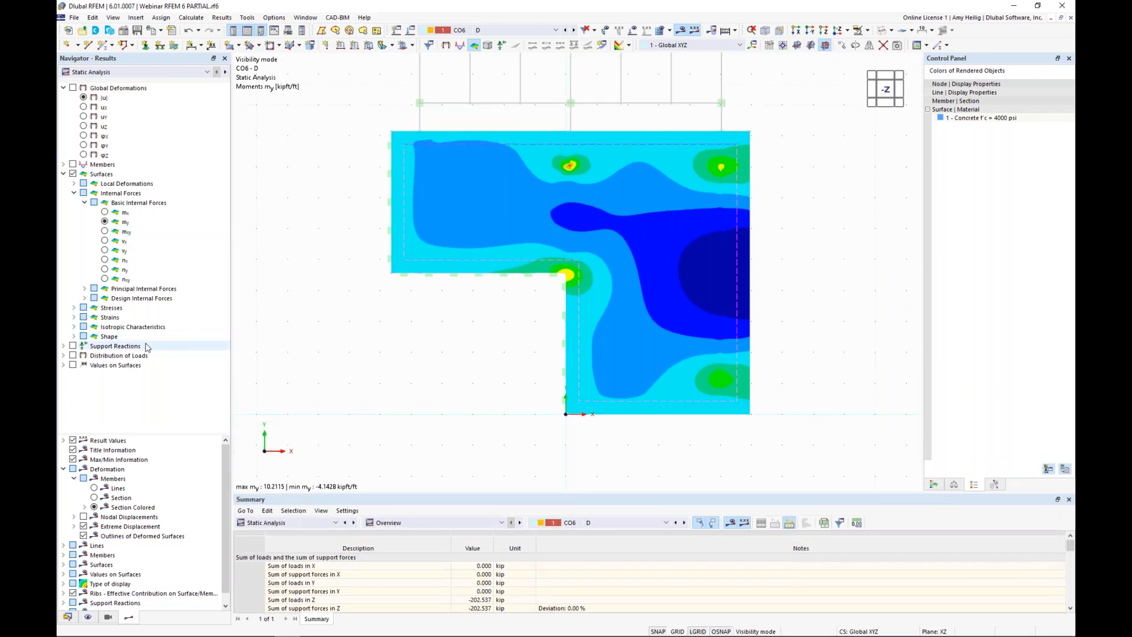
left_click(72, 365)
middle_click_drag(404, 337, 387, 359)
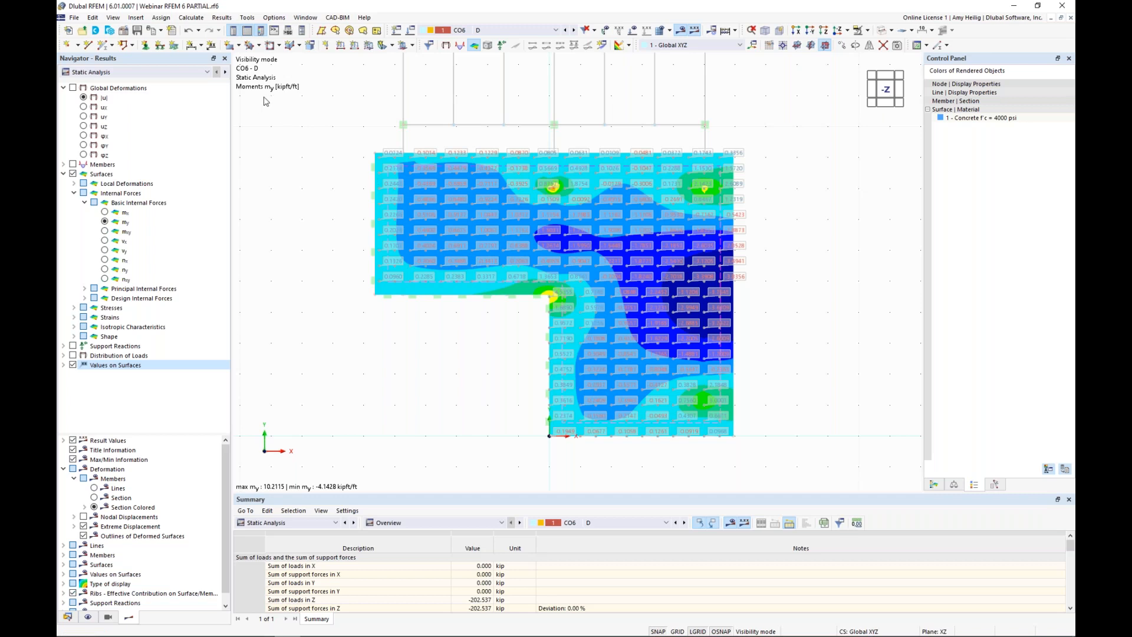
Step: Prepare the slab's my graphic for the printout report, printing only the current window at full page height
left_click(161, 30)
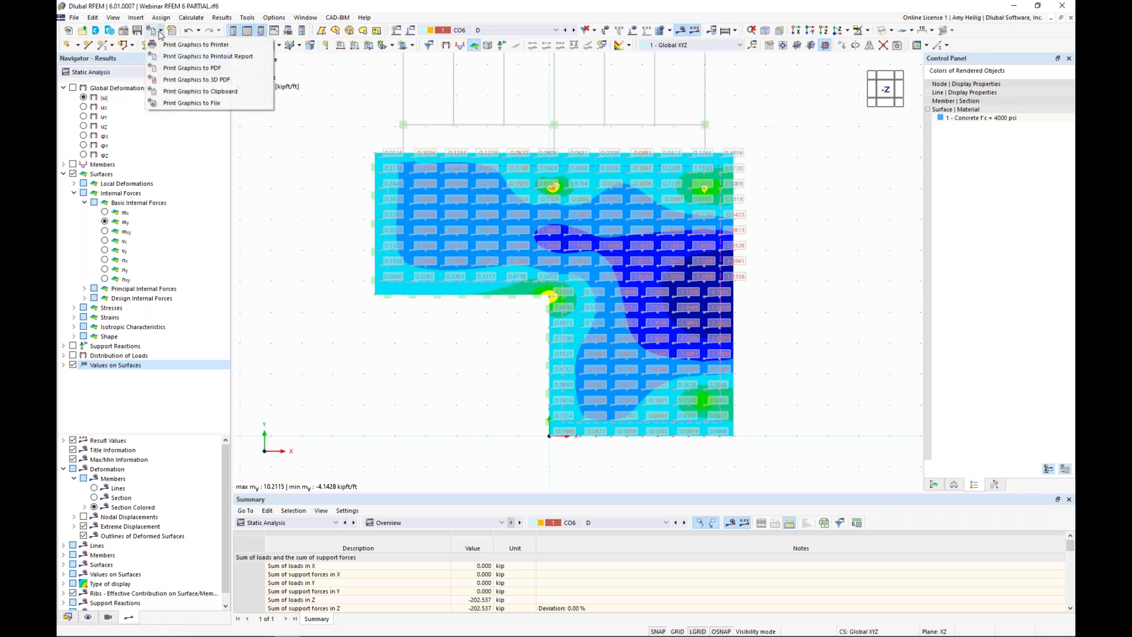
left_click(181, 59)
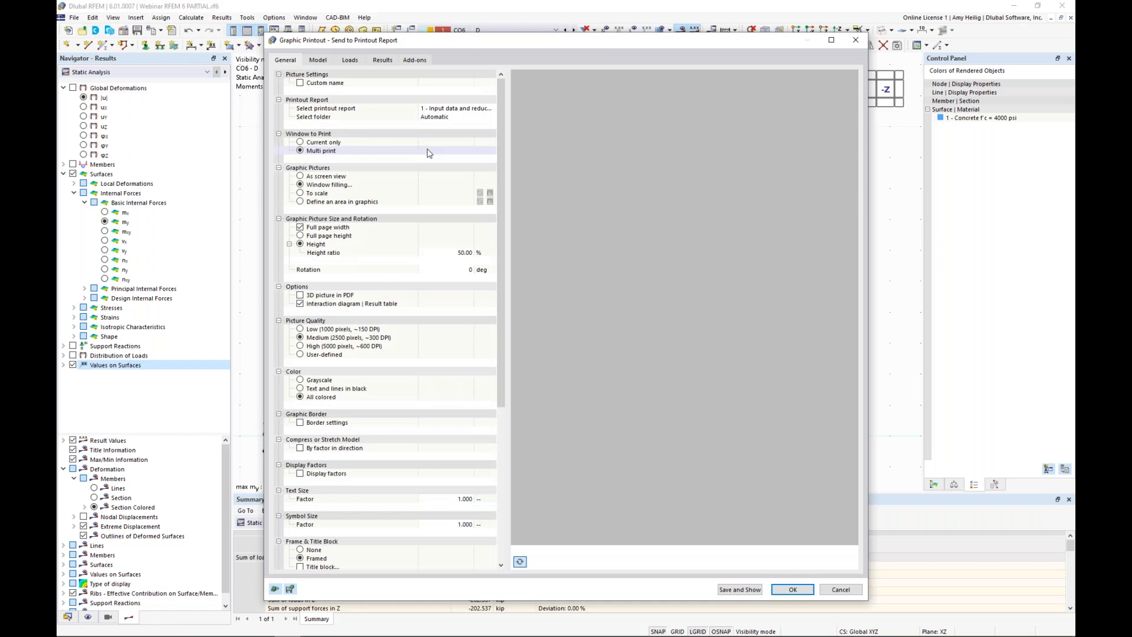
left_click(300, 144)
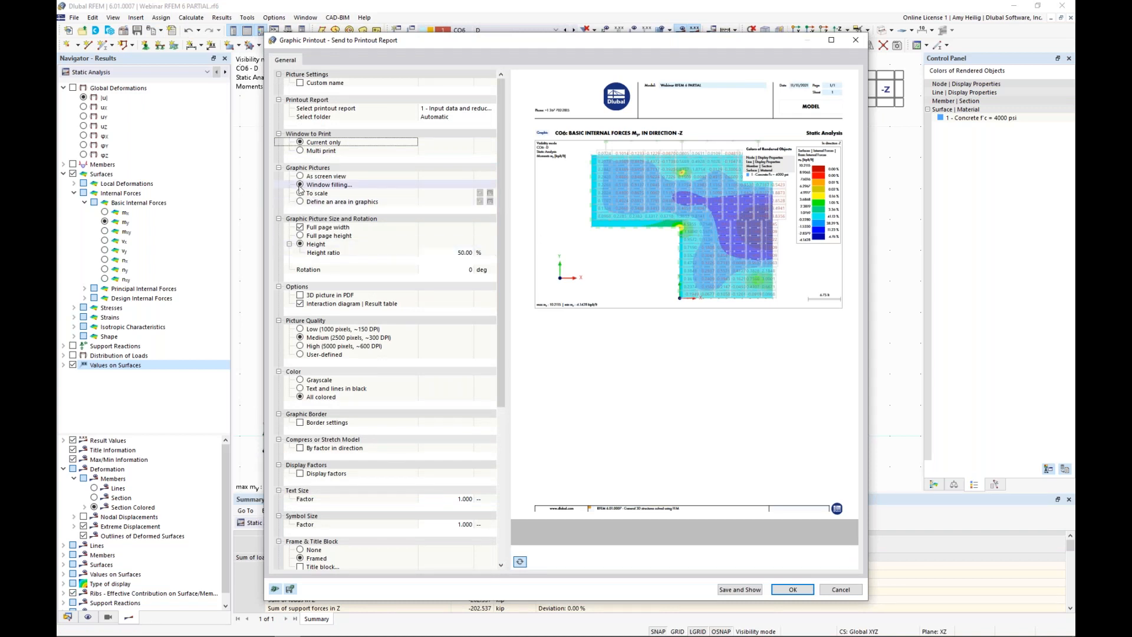
left_click(300, 236)
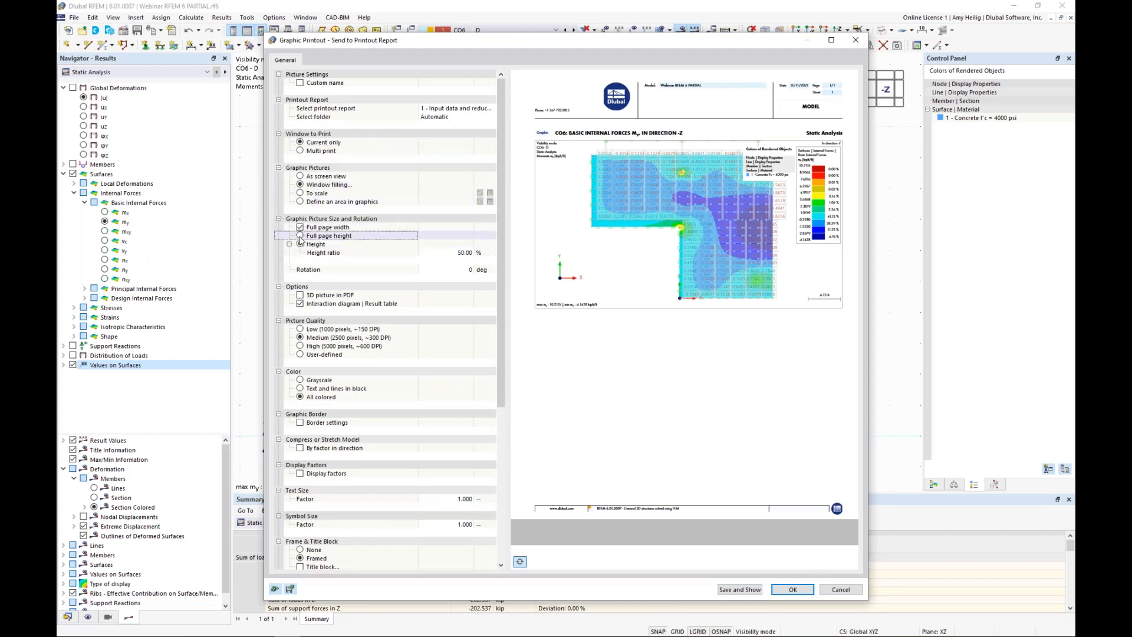
left_click(300, 237)
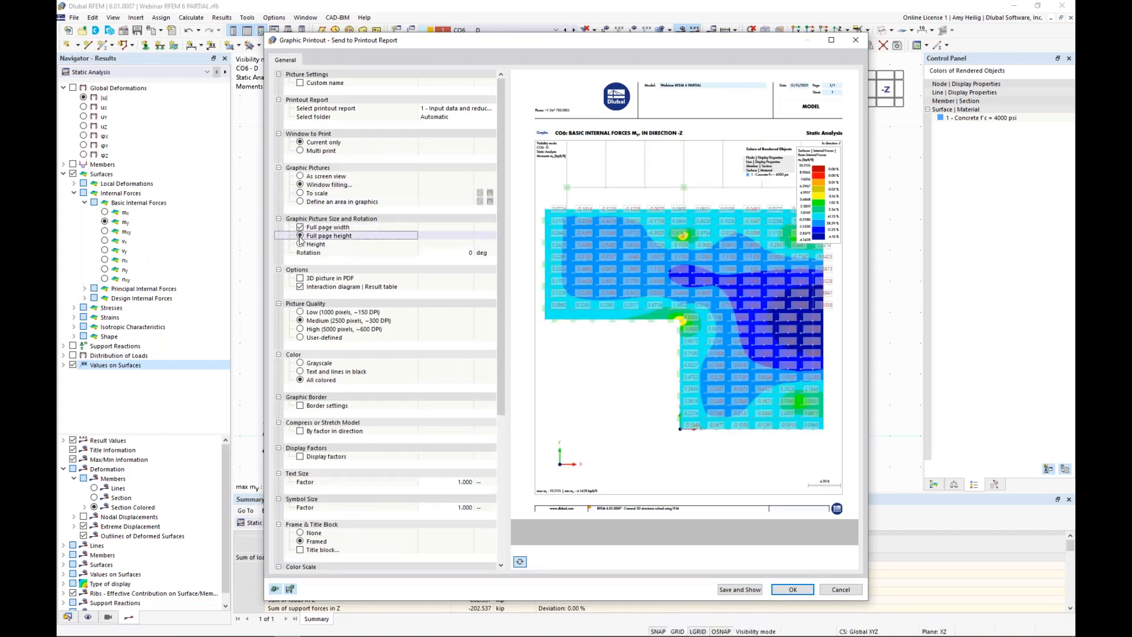
Step: Set the my graphic to print to scale at 1:25 and split it into tiled pictures
left_click(300, 193)
left_click(300, 194)
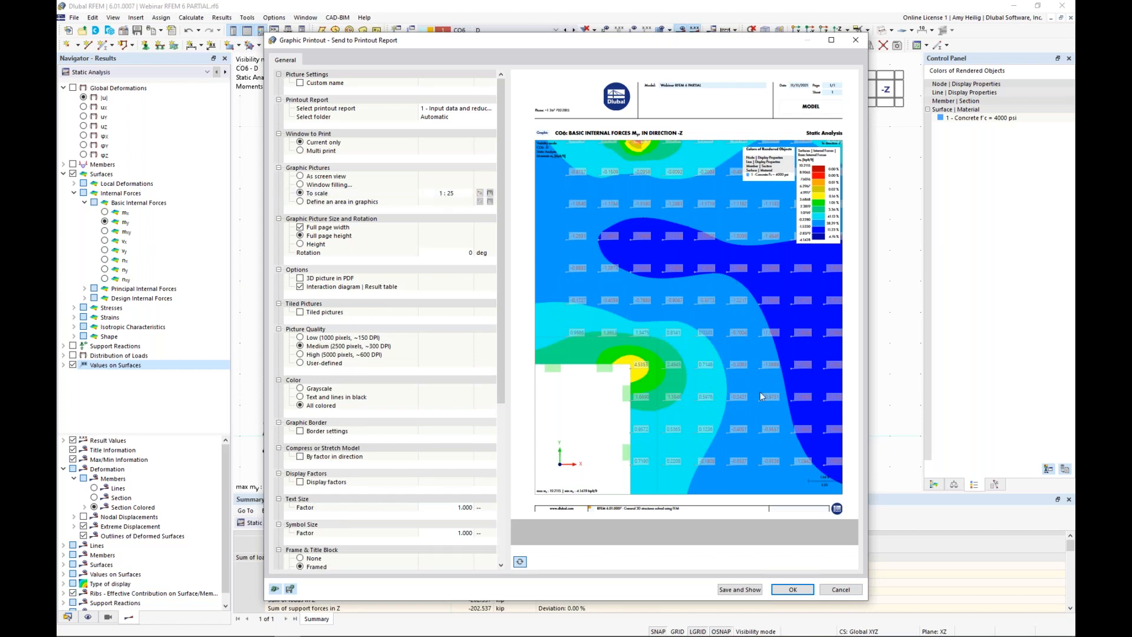
left_click(300, 312)
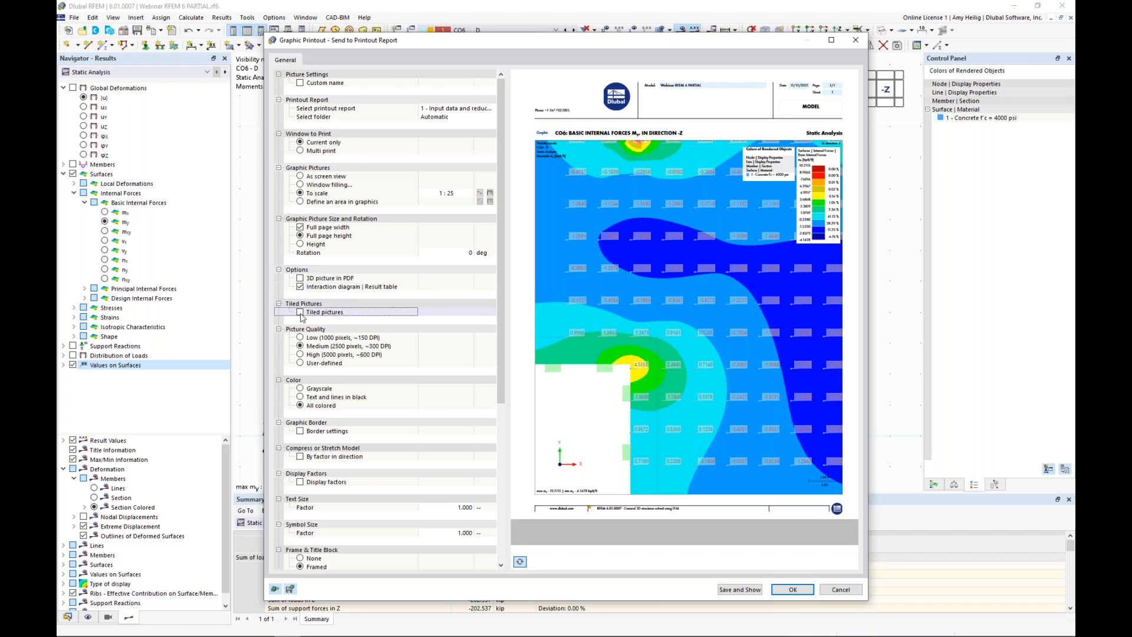
left_click(301, 312)
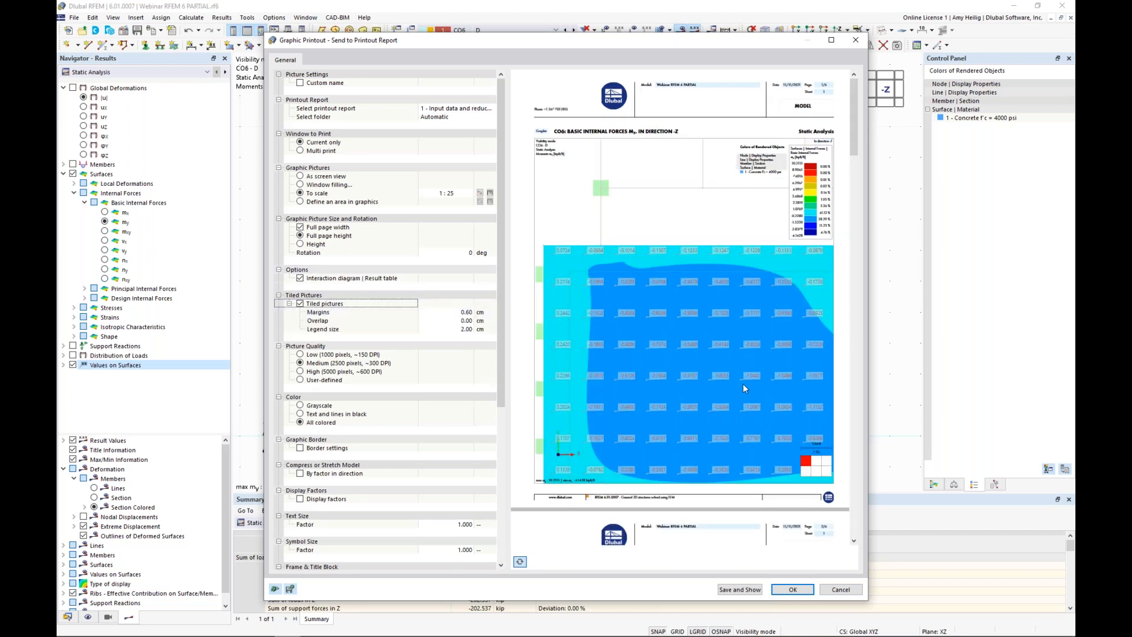
Step: Check the preview pages of the tiled my graphic and save it to the printout report
scroll(743, 383, "down", 3)
scroll(744, 389, "down", 12)
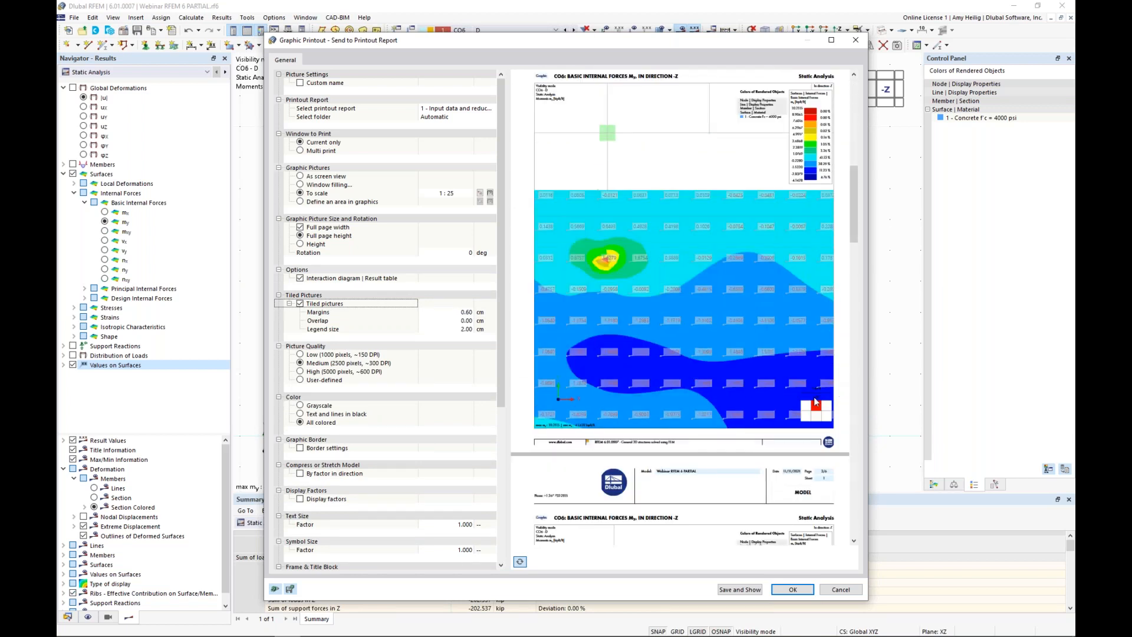
scroll(744, 380, "down", 8)
scroll(741, 374, "down", 15)
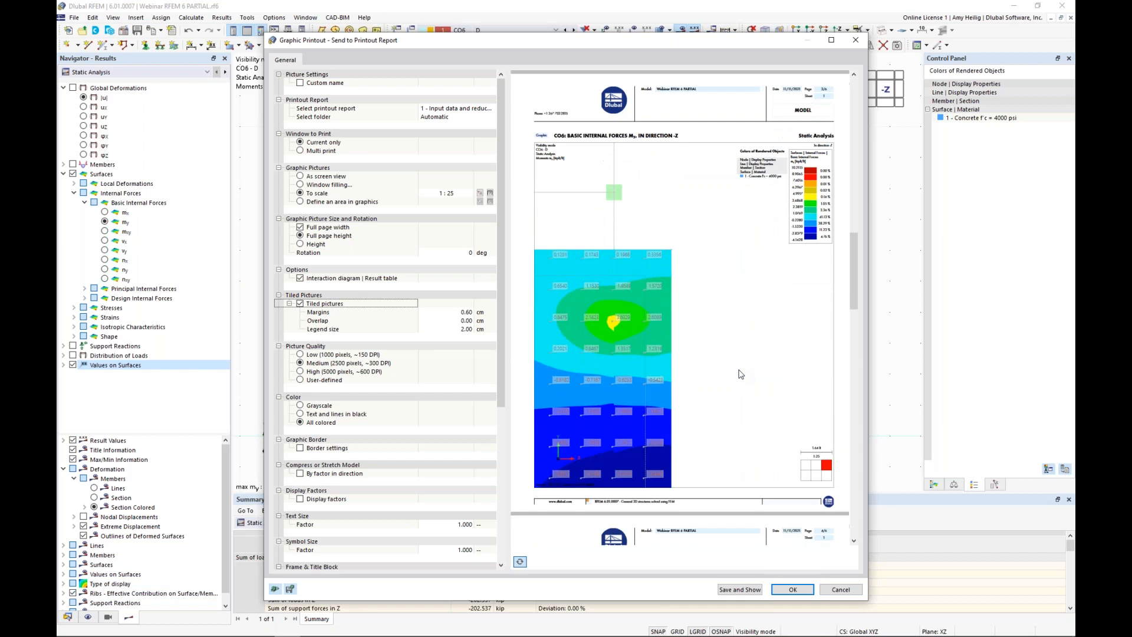
scroll(740, 374, "down", 15)
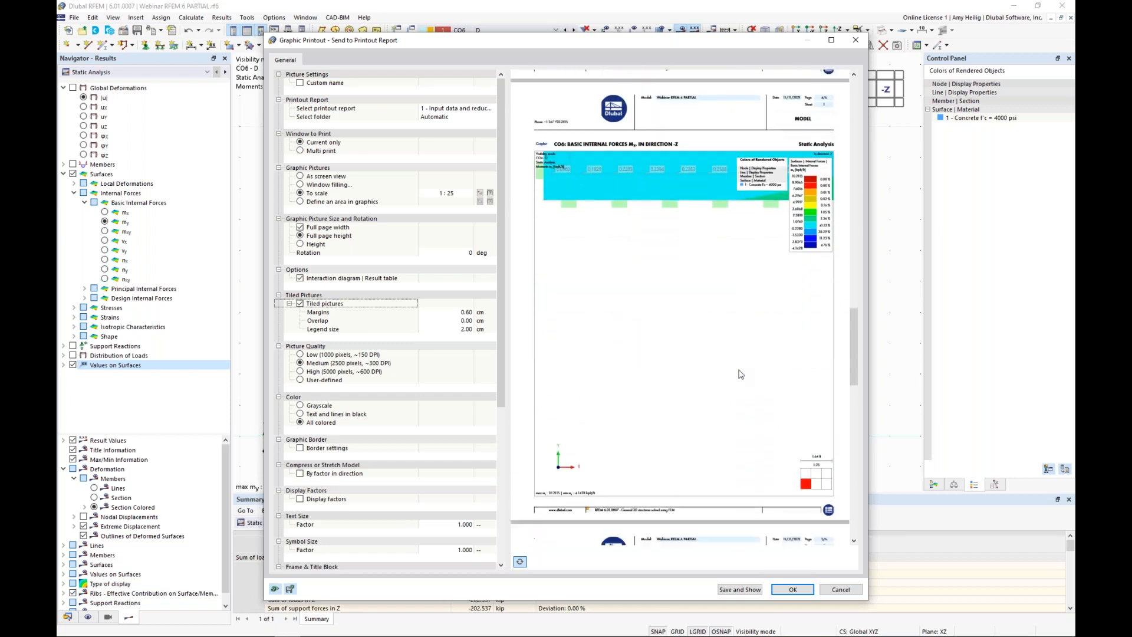
scroll(739, 374, "down", 1)
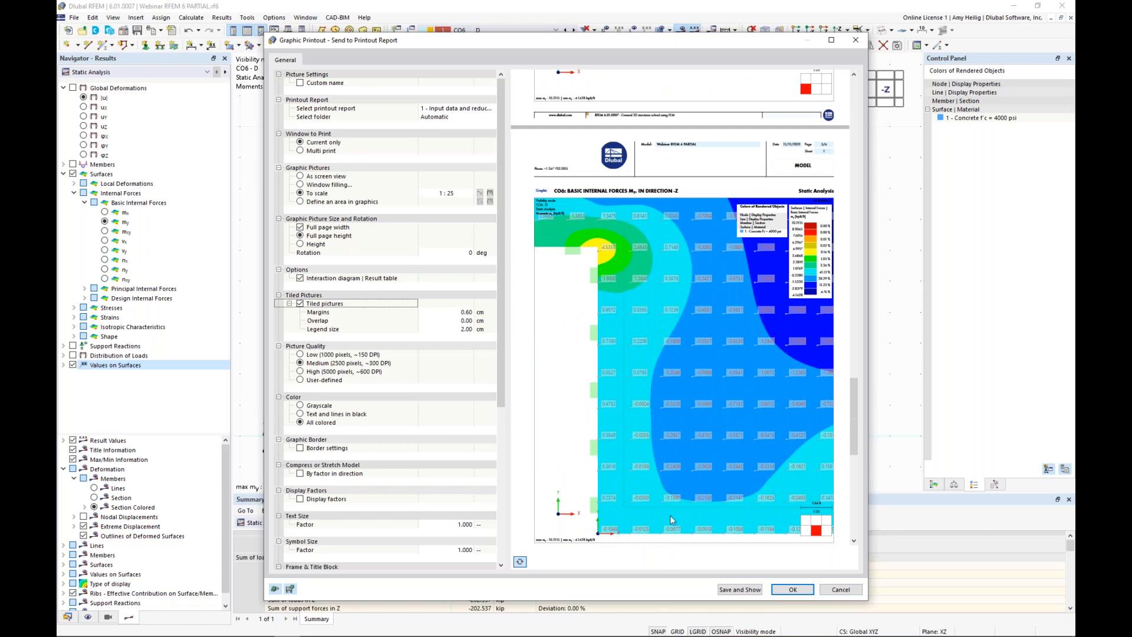
left_click(733, 590)
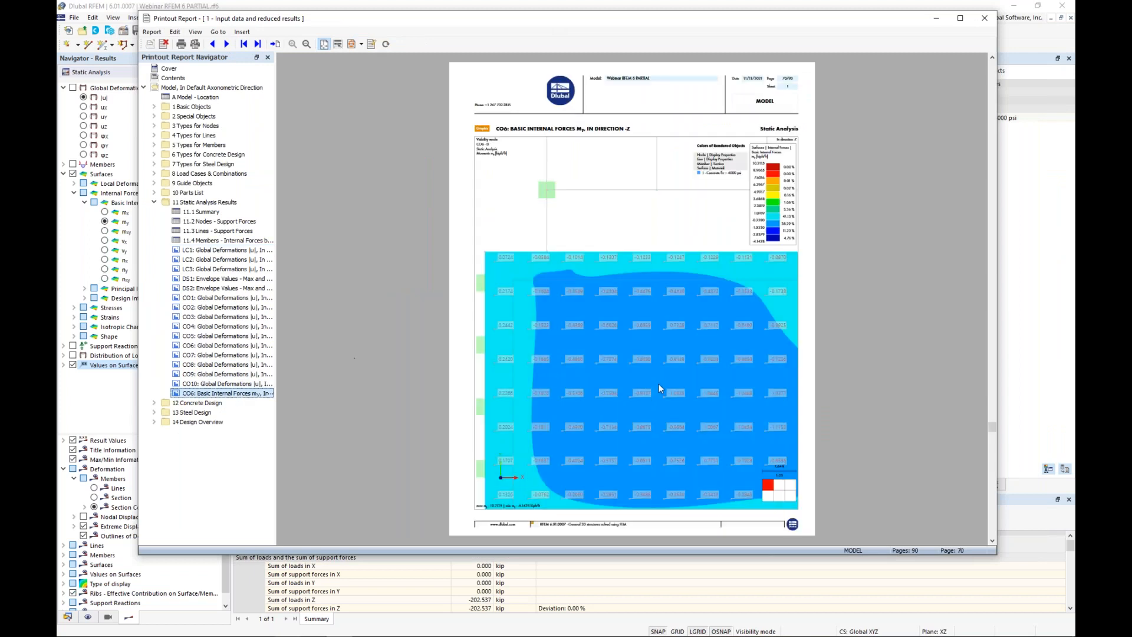
Step: Look through the tiled pages of the CO6 my graphic in the printout report
scroll(659, 388, "down", 5)
scroll(660, 387, "up", 3)
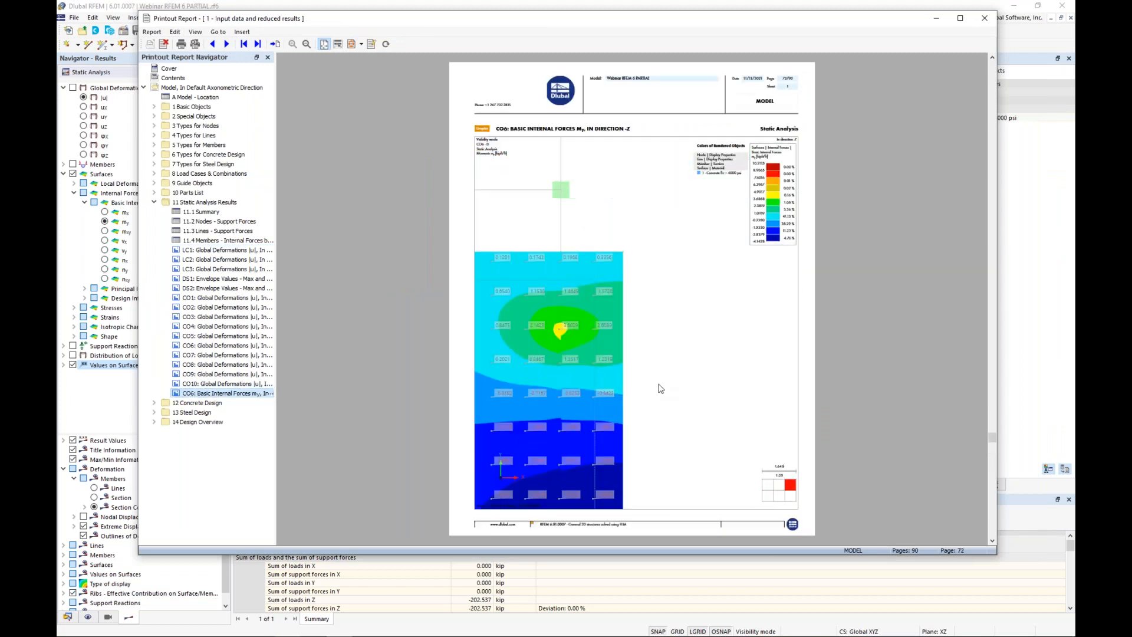
scroll(661, 389, "up", 3)
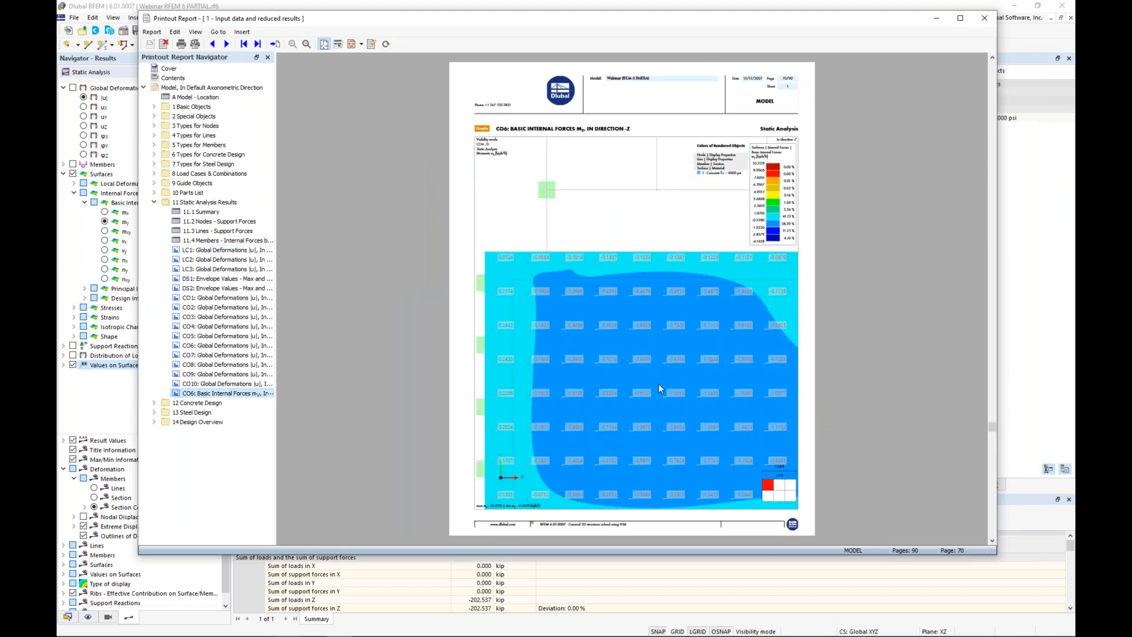
scroll(660, 388, "down", 2)
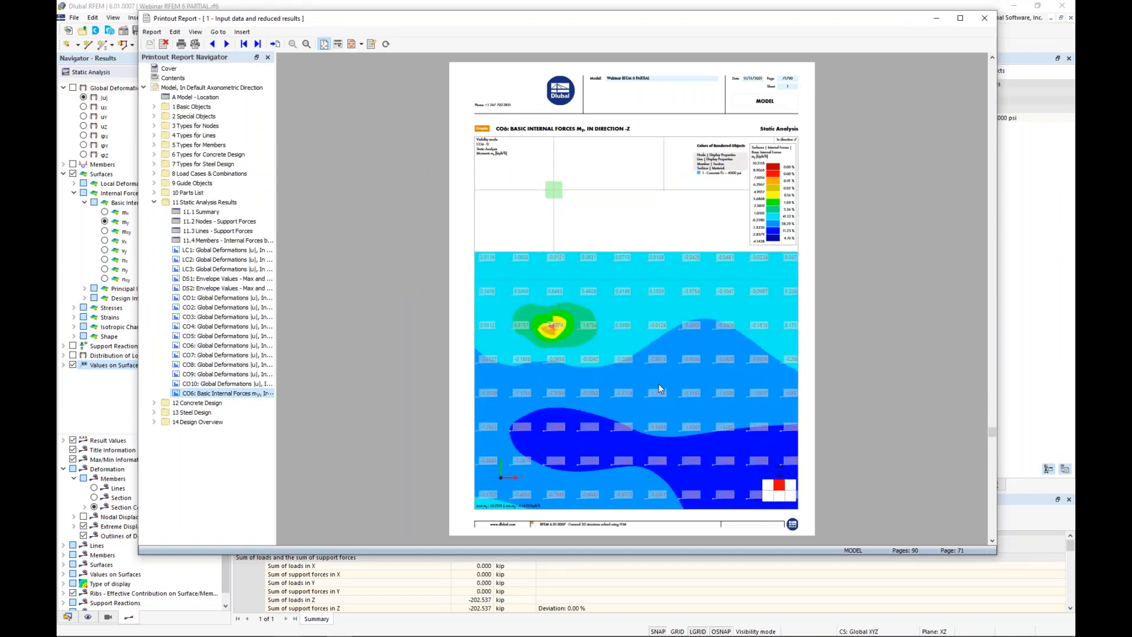
Step: Insert AISC 360-16.pdf from the 2021-11-11 - Introduction to the New RFEM 6 folder below the Steel Design item of the printout report
left_click(154, 202)
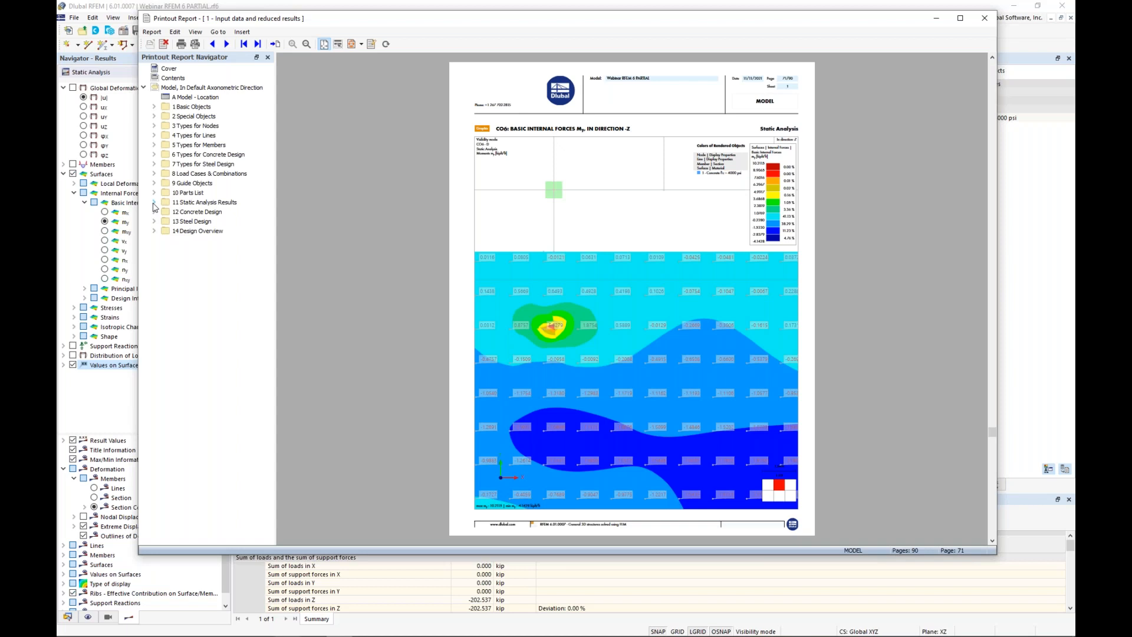
right_click(188, 225)
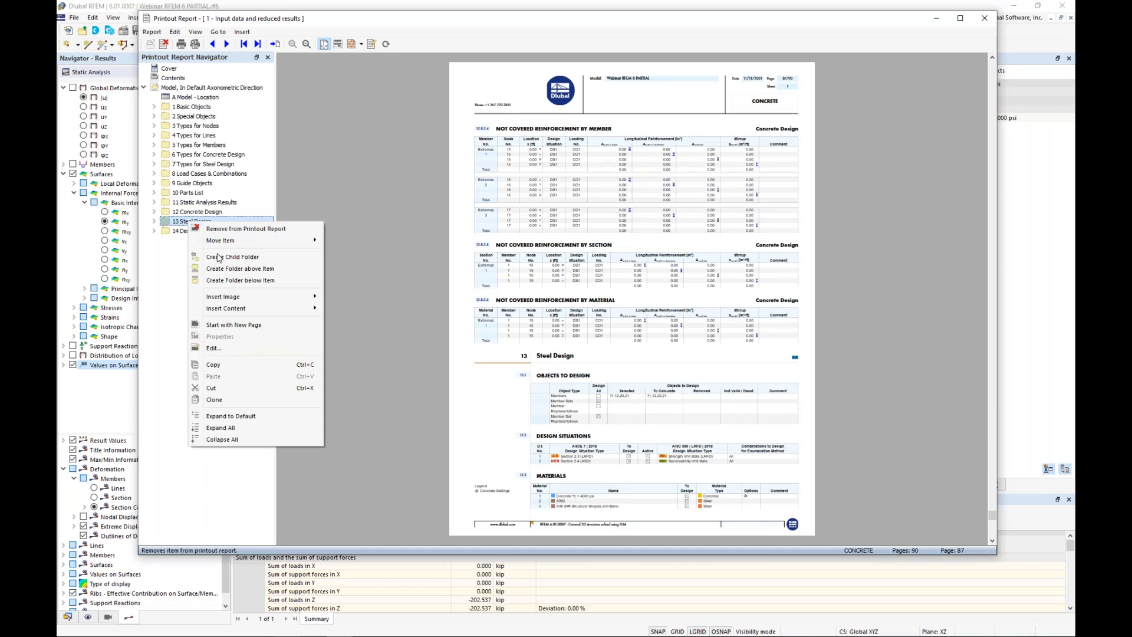
mouse_move(222, 299)
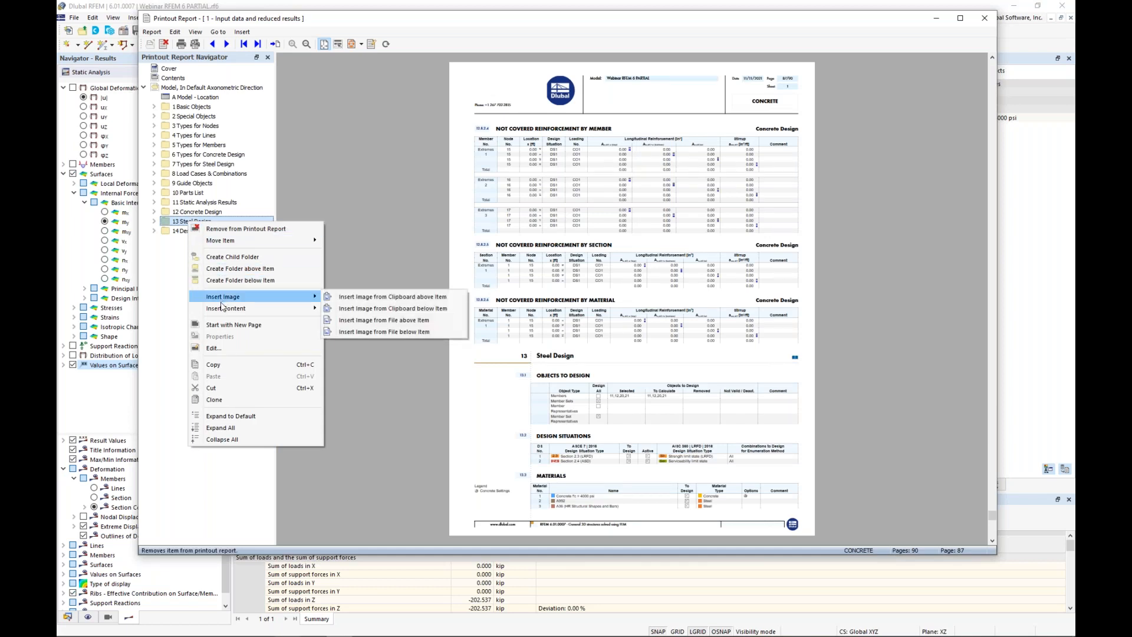
mouse_move(260, 308)
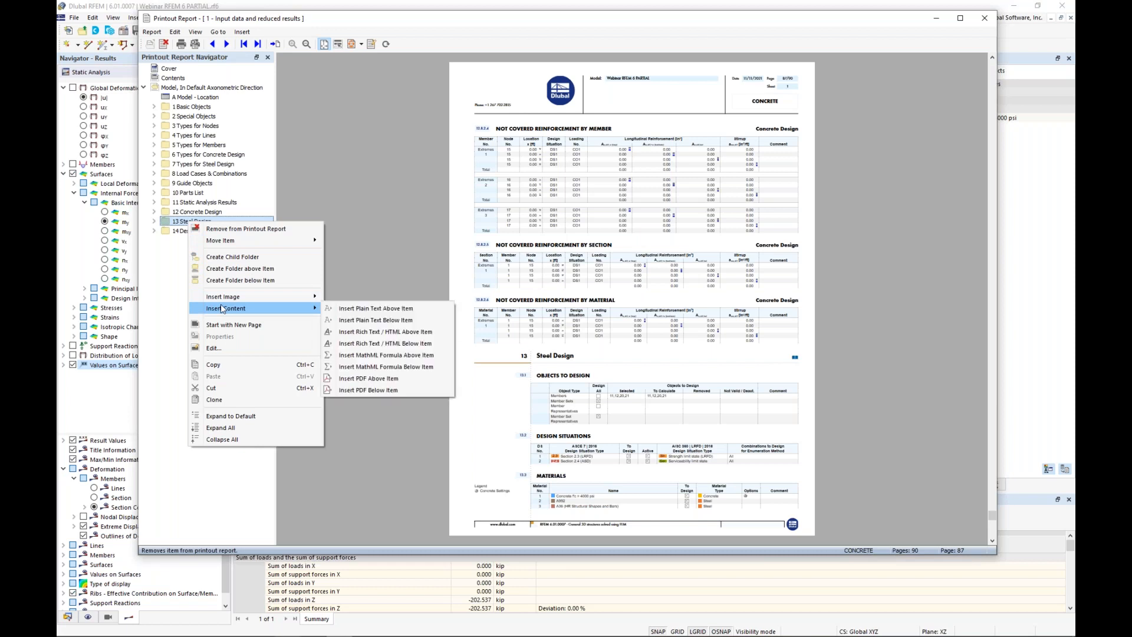
left_click(350, 390)
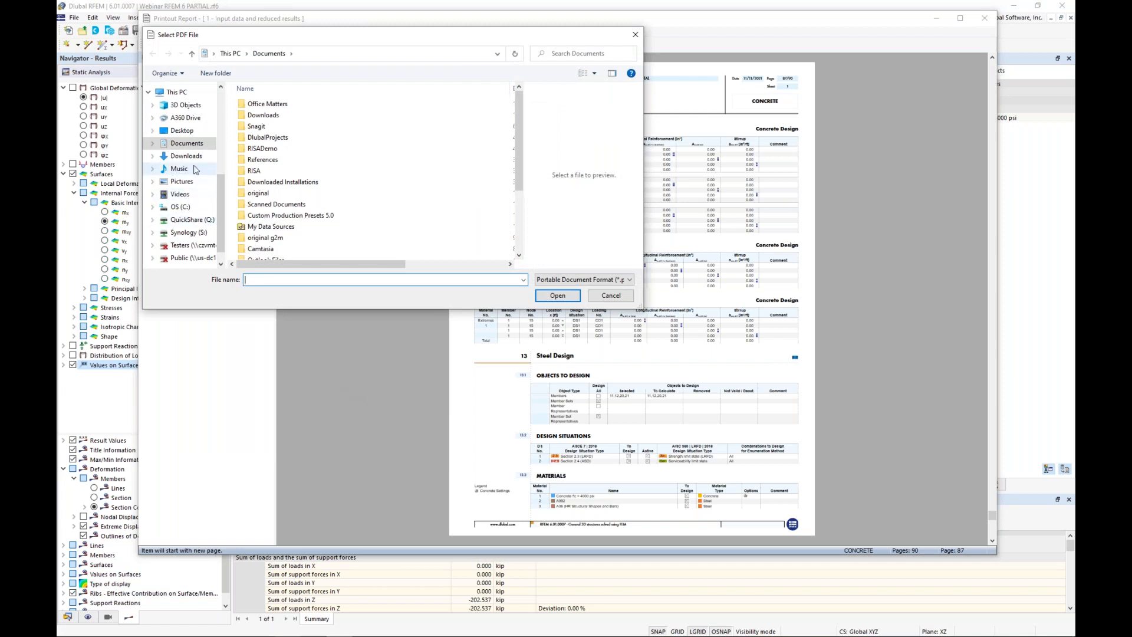
scroll(187, 178, "up", 3)
left_click(191, 126)
left_click(273, 113)
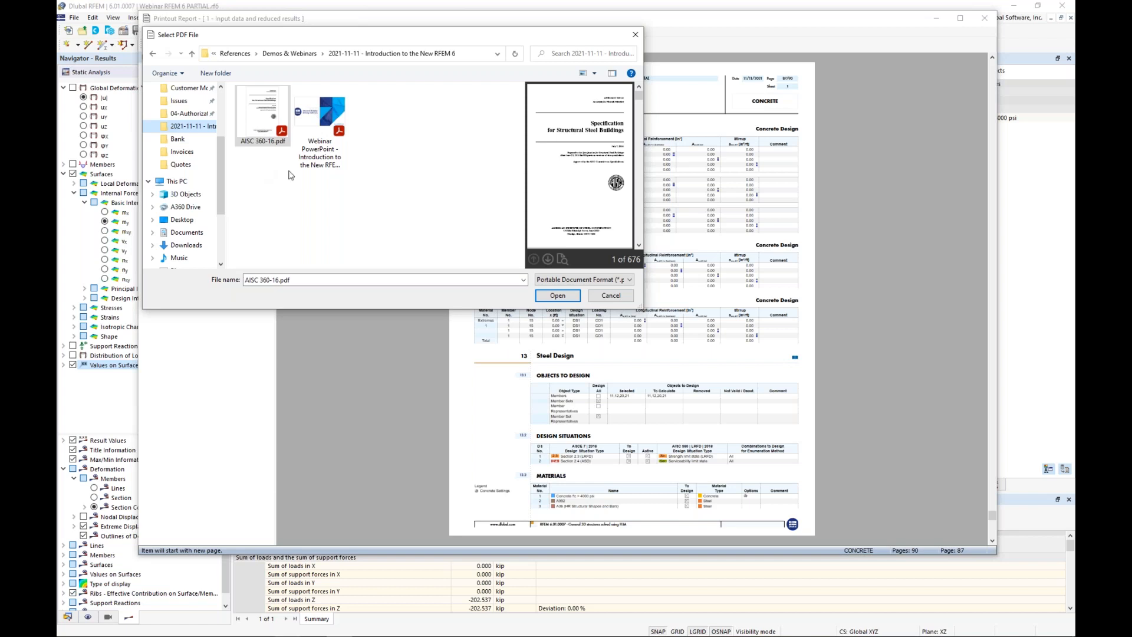
left_click(549, 296)
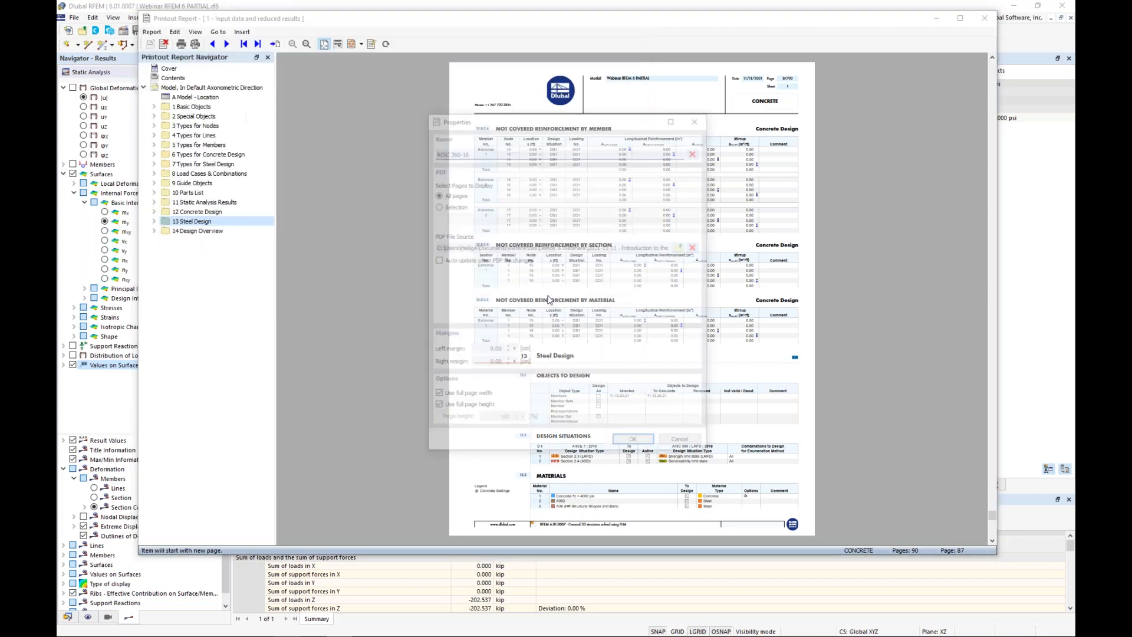
Step: Limit the inserted AISC 360-16 PDF to pages 102-103, keeping full page width and height
left_click(437, 205)
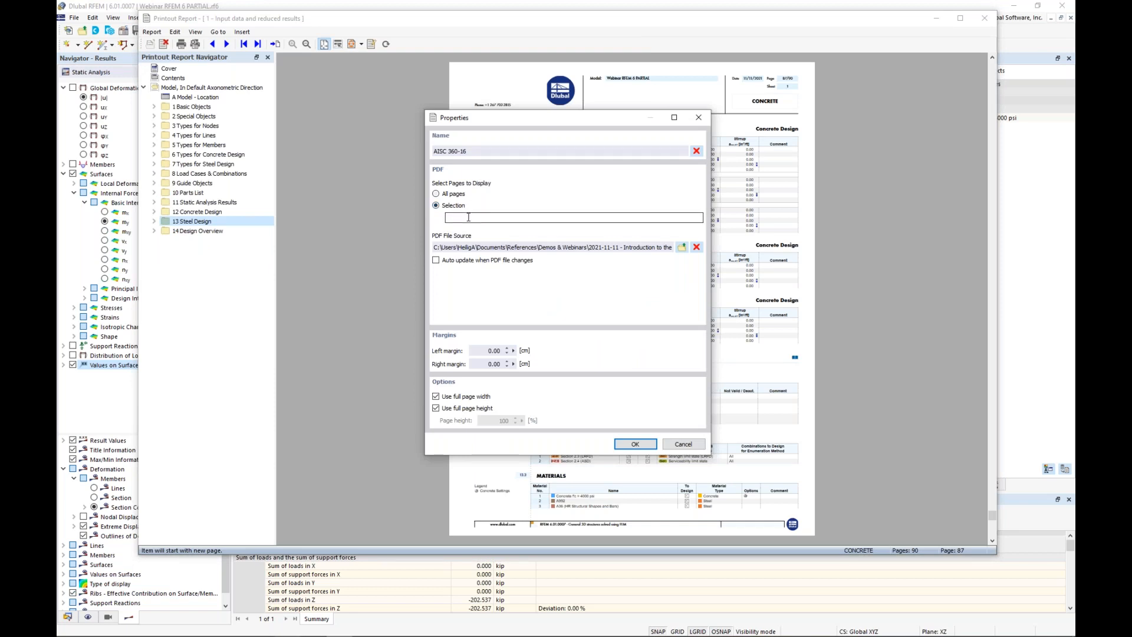
type("102-103")
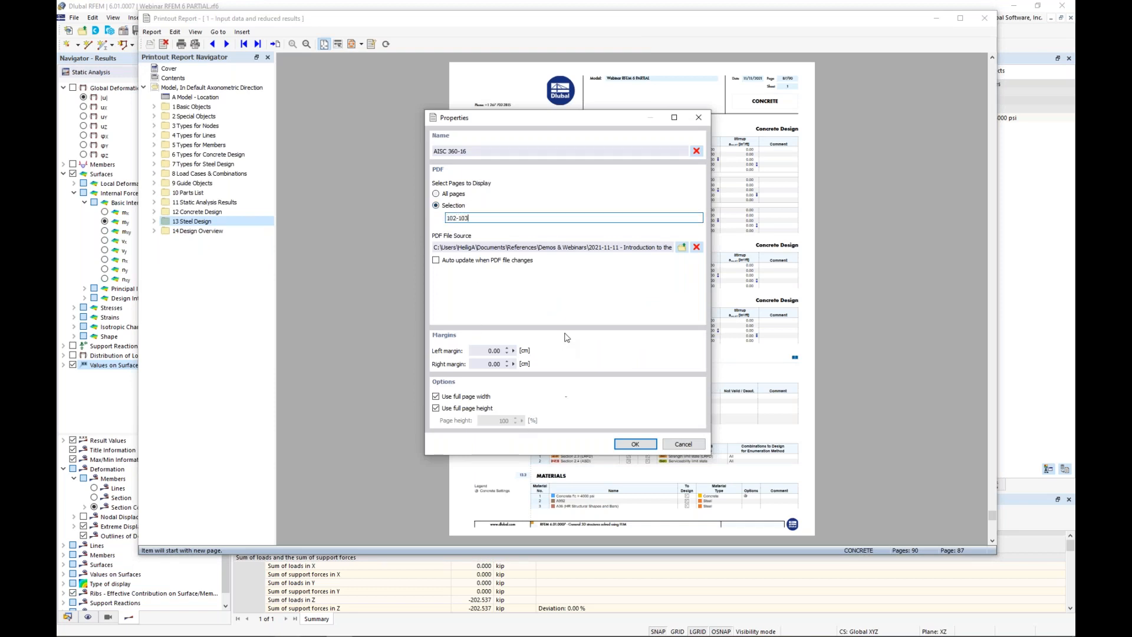
left_click(635, 443)
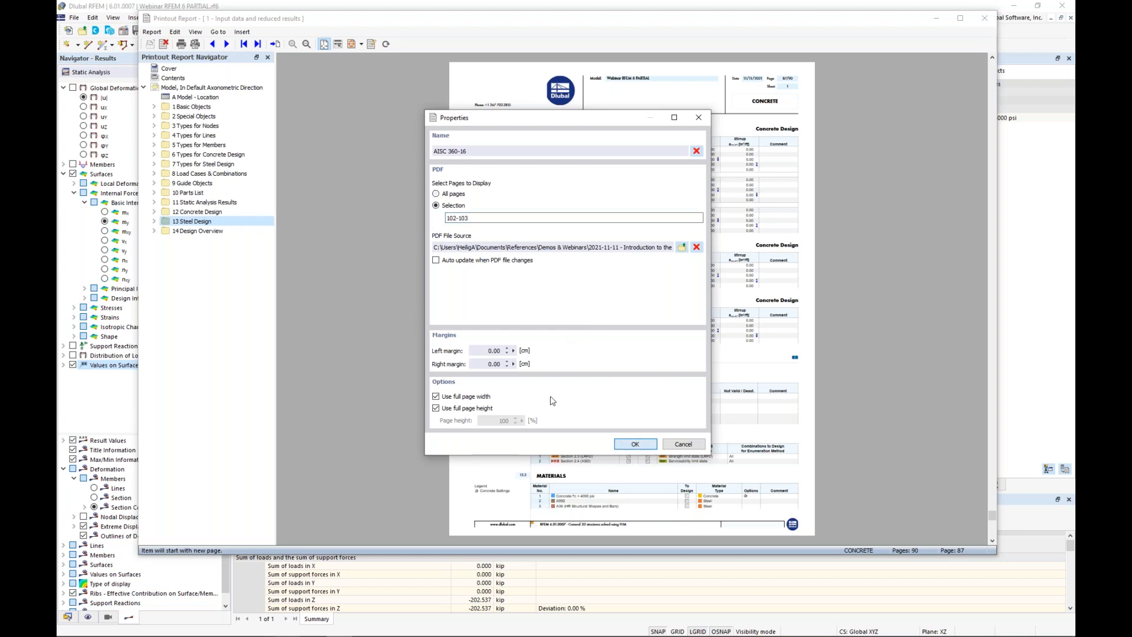
Step: Look through the inserted AISC 360-16 pages and the Steel Design pages that follow them in the report
left_click(154, 221)
left_click(204, 231)
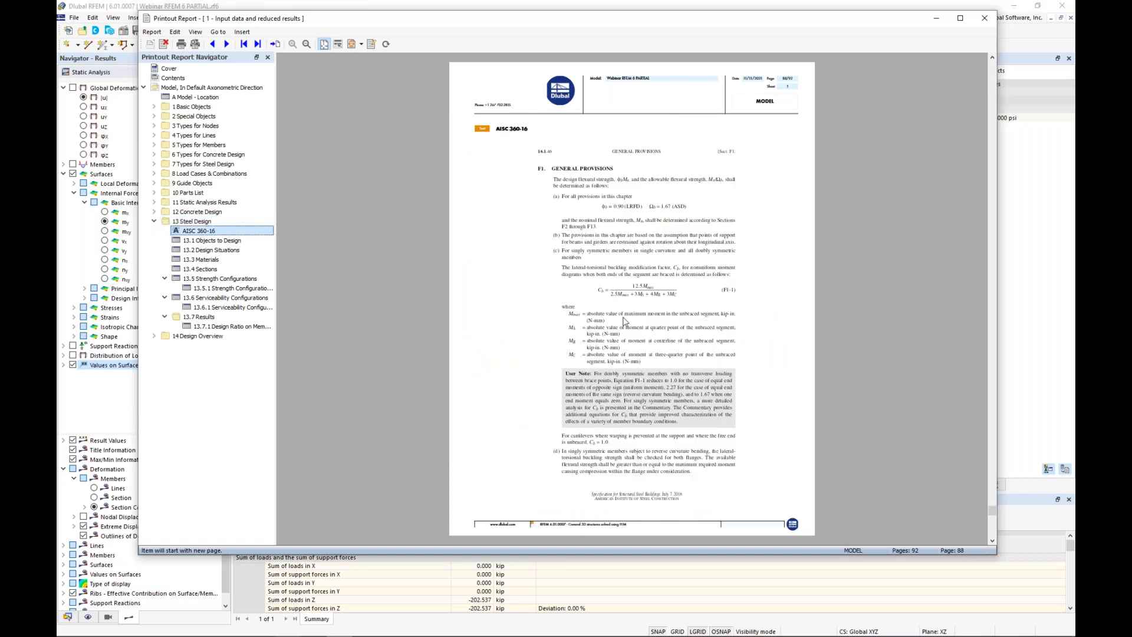
scroll(625, 322, "down", 1)
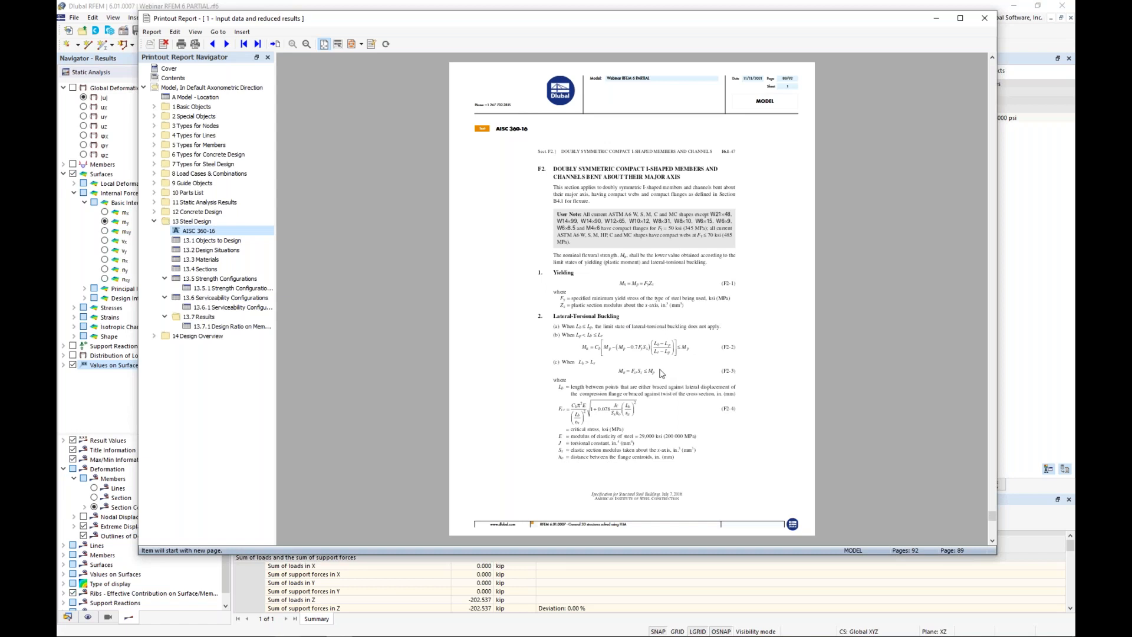
scroll(661, 373, "up", 1)
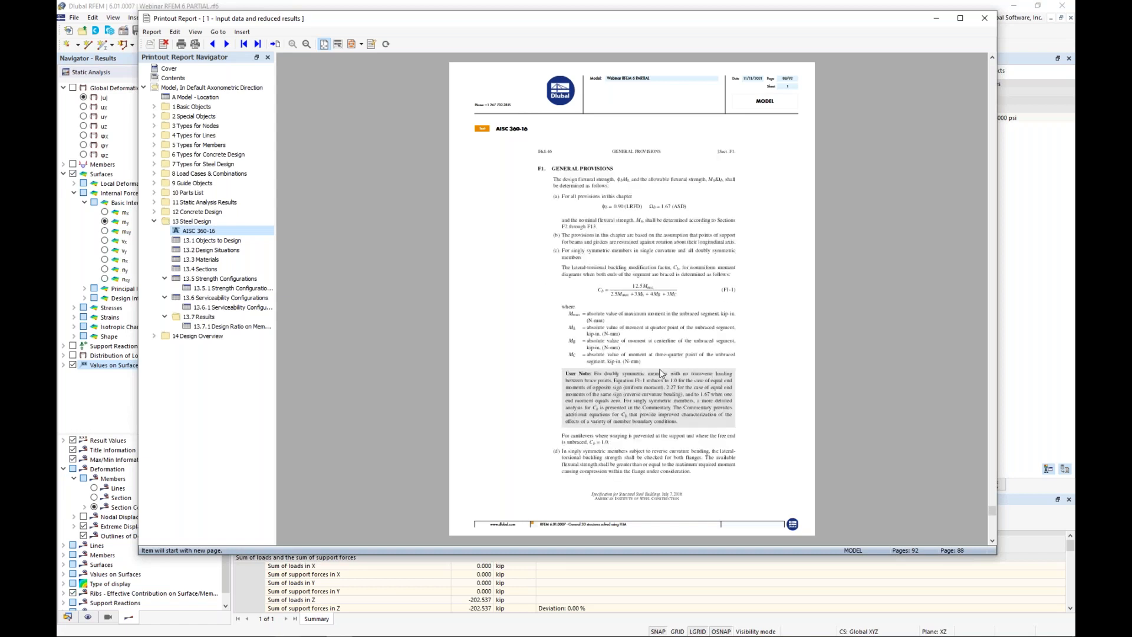
scroll(662, 373, "down", 1)
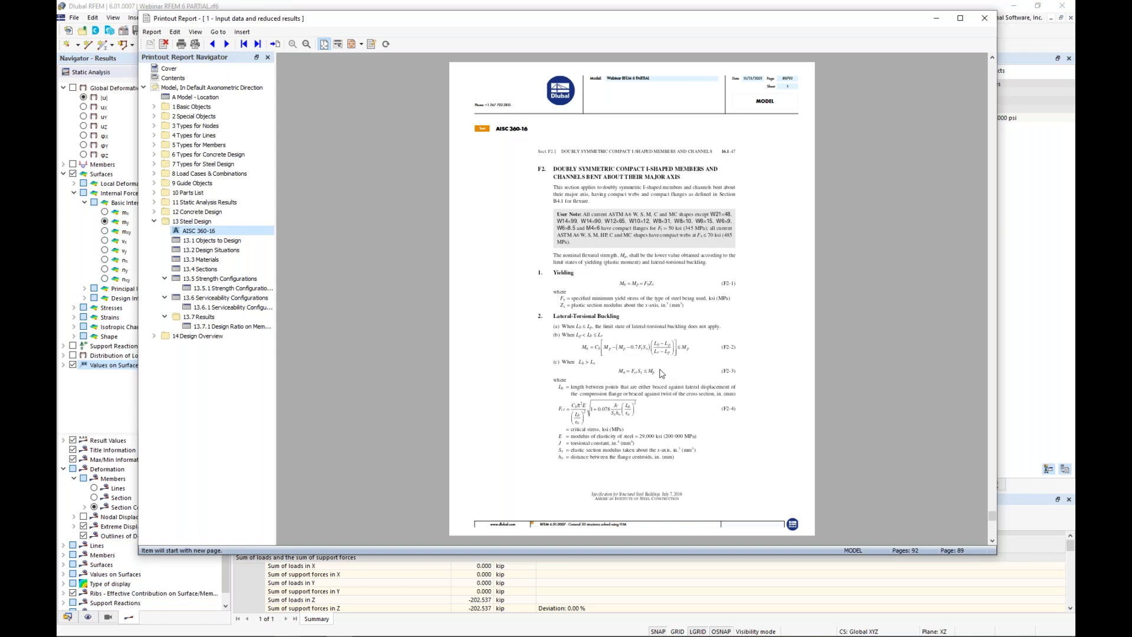
scroll(661, 373, "down", 1)
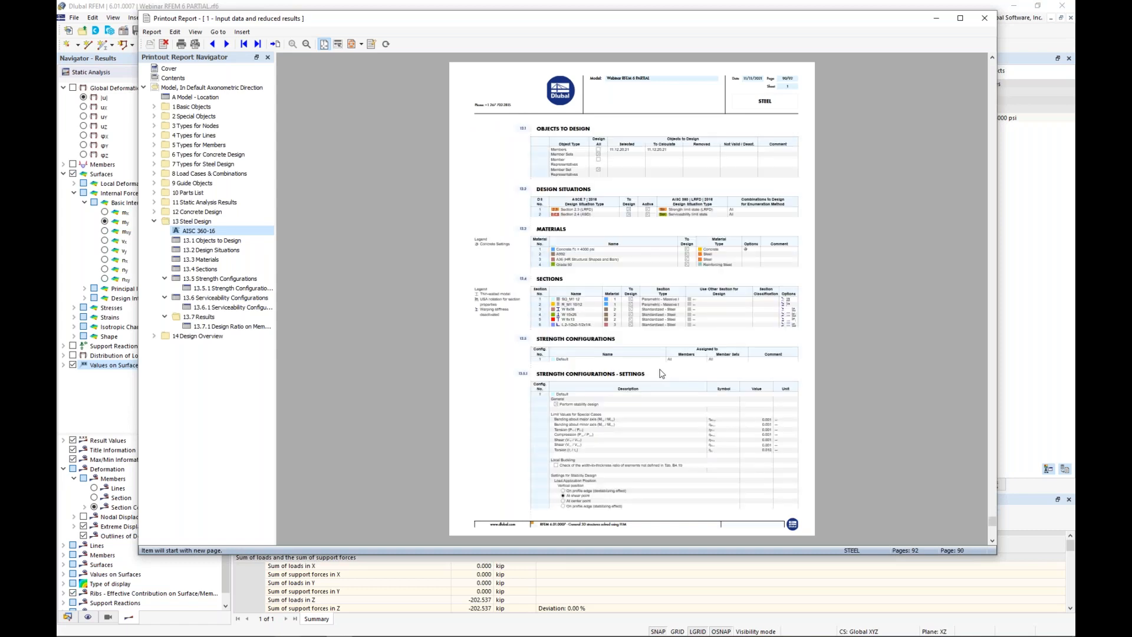
scroll(662, 373, "down", 1)
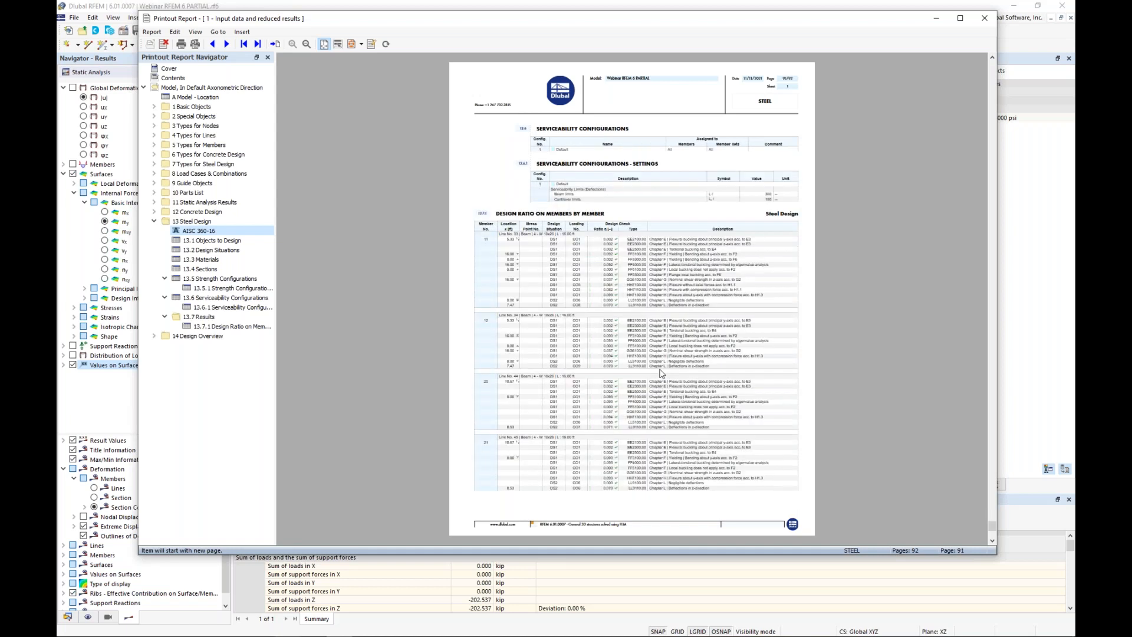
scroll(661, 373, "up", 2)
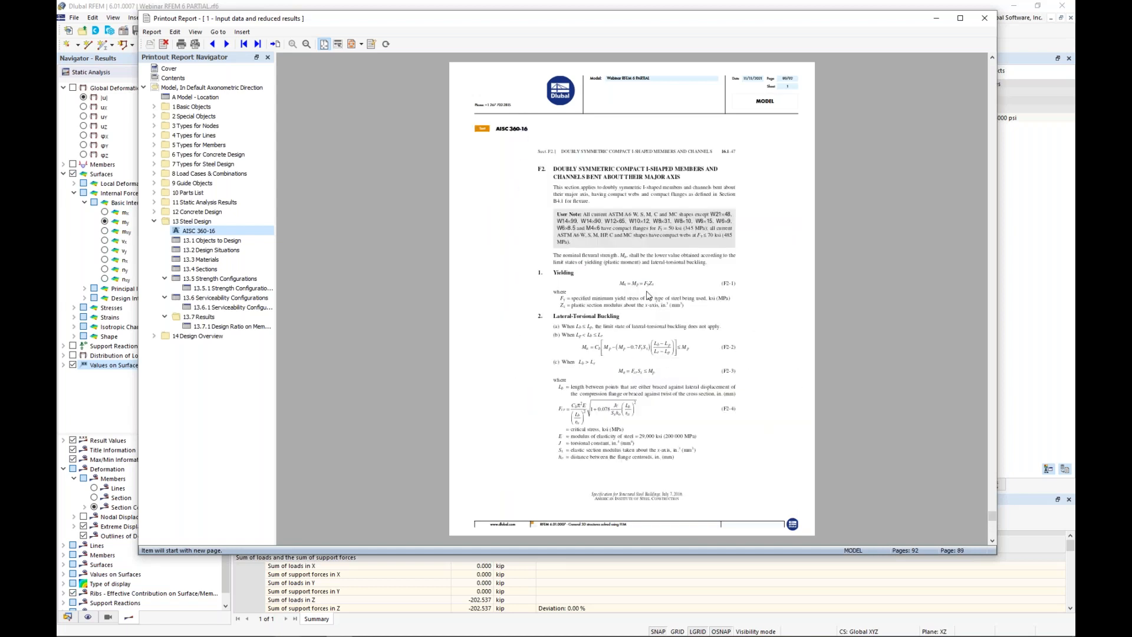
Step: Collapse the Steel Design chapter and move it above Concrete Design in the printout report
left_click(154, 221)
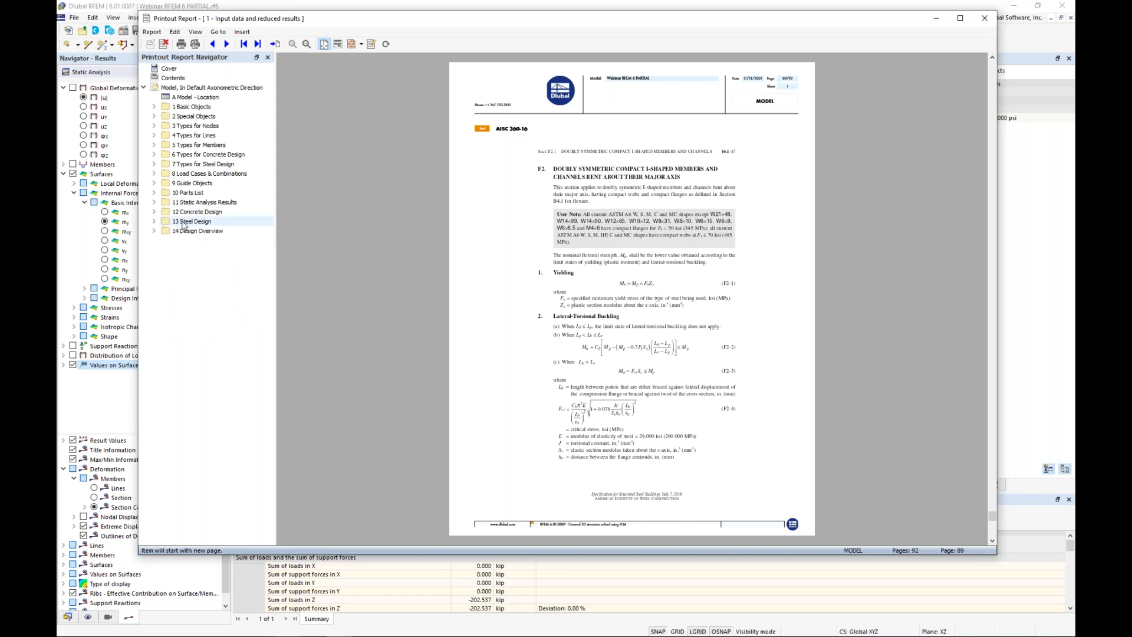
left_click_drag(183, 224, 196, 214)
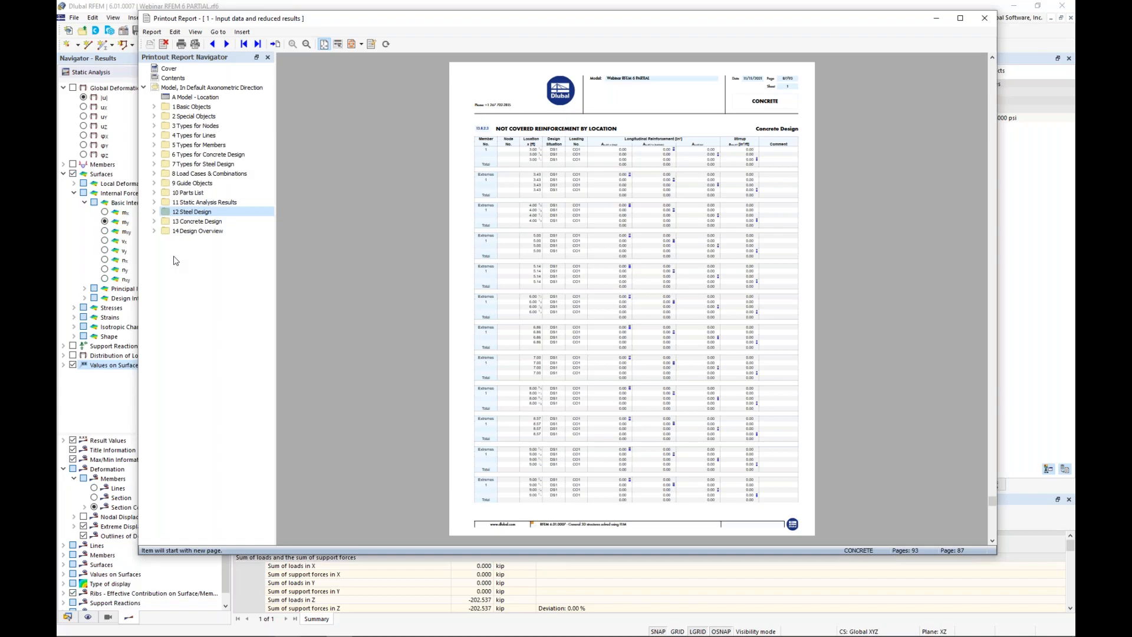
Step: Switch to the PowerPoint slide show with the Dlubal Software Information slide
key("super+Tab")
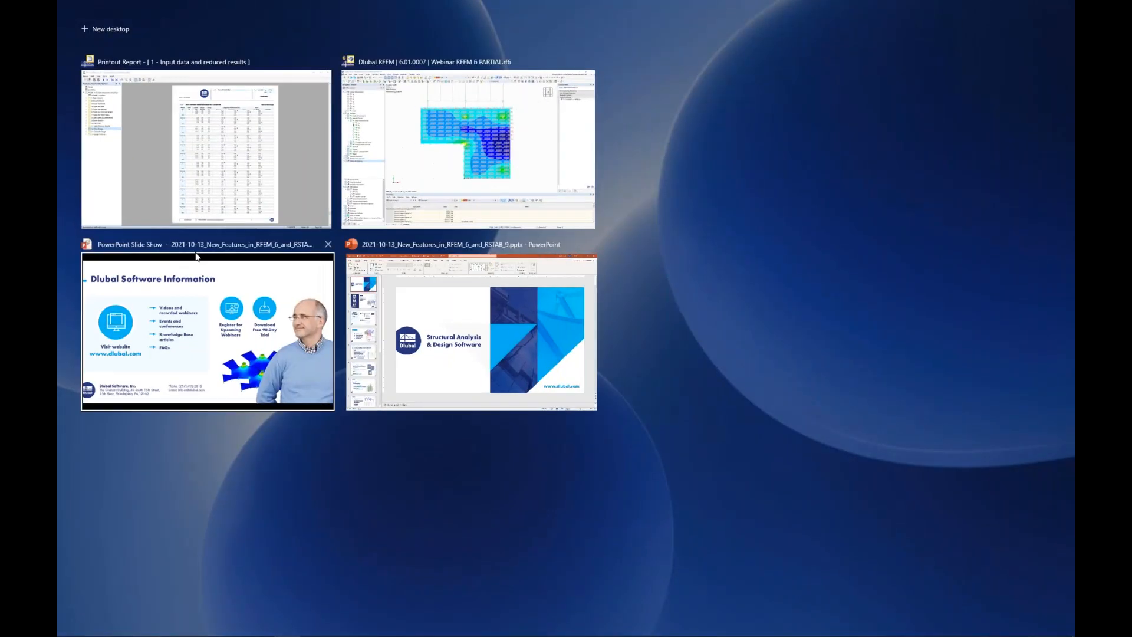
left_click(196, 255)
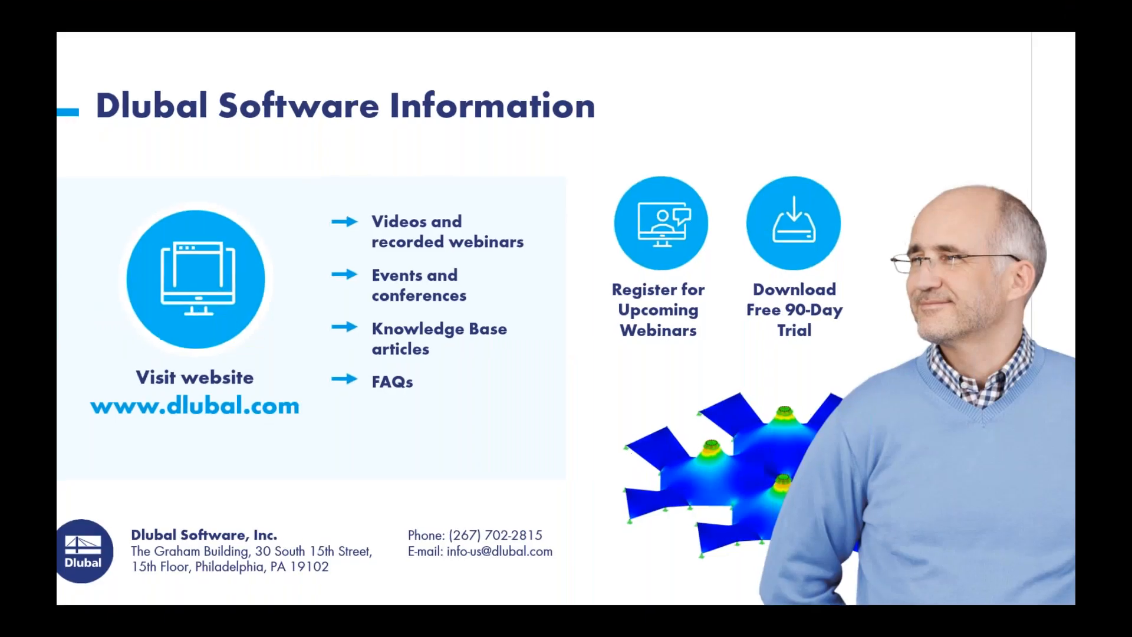